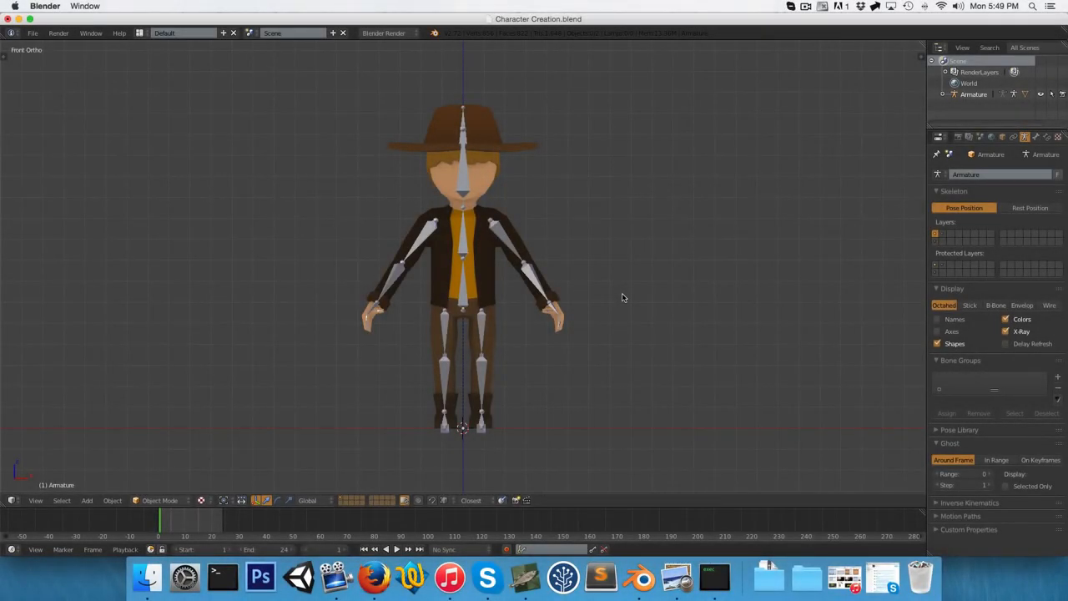
- Select the faces of both arms and hands on the character mesh, using wireframe display and face select mode in Edit Mode
right_click(481, 168)
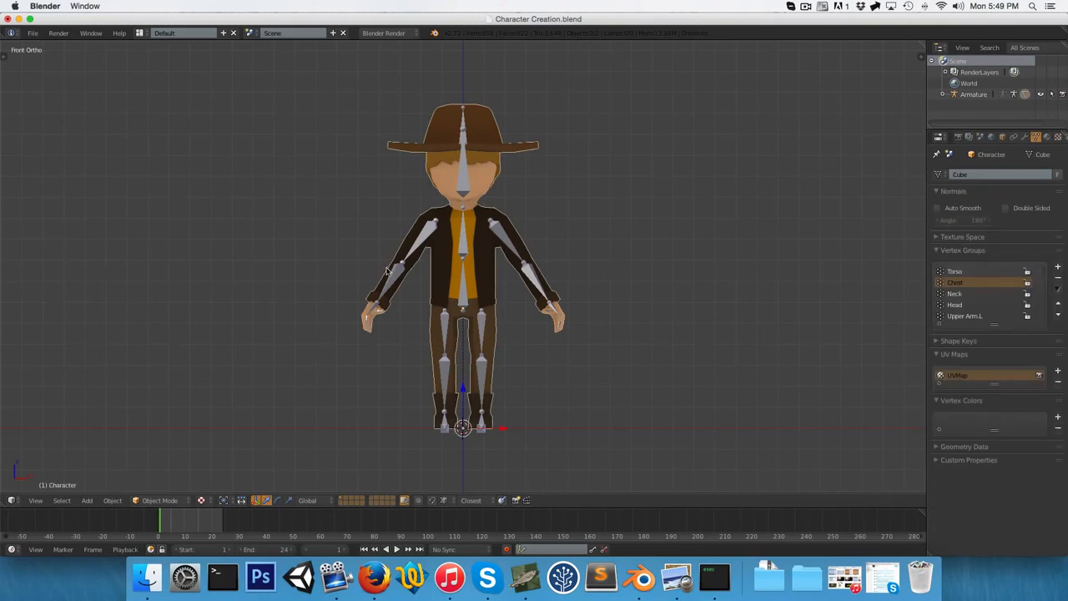
key(Tab)
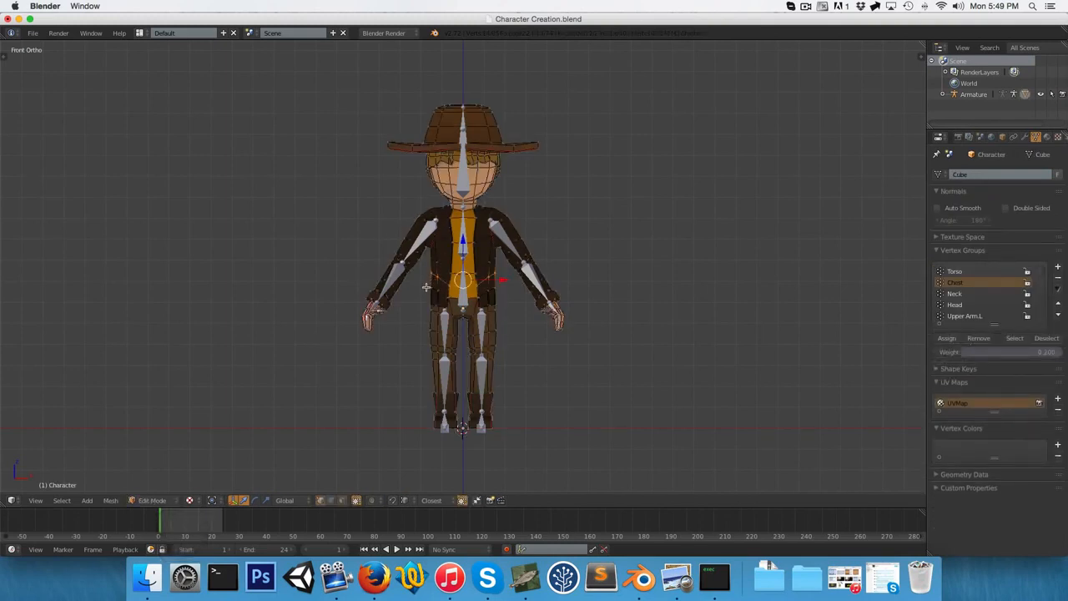
key(z)
scroll(369, 281, up, 1)
key(ctrl+Tab)
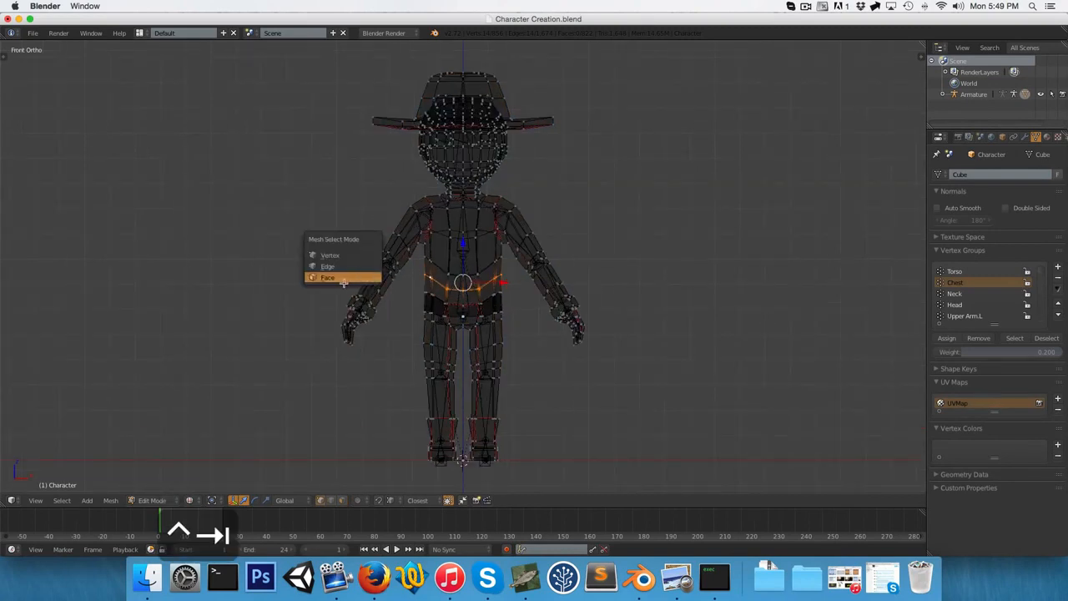
click(338, 278)
key(c)
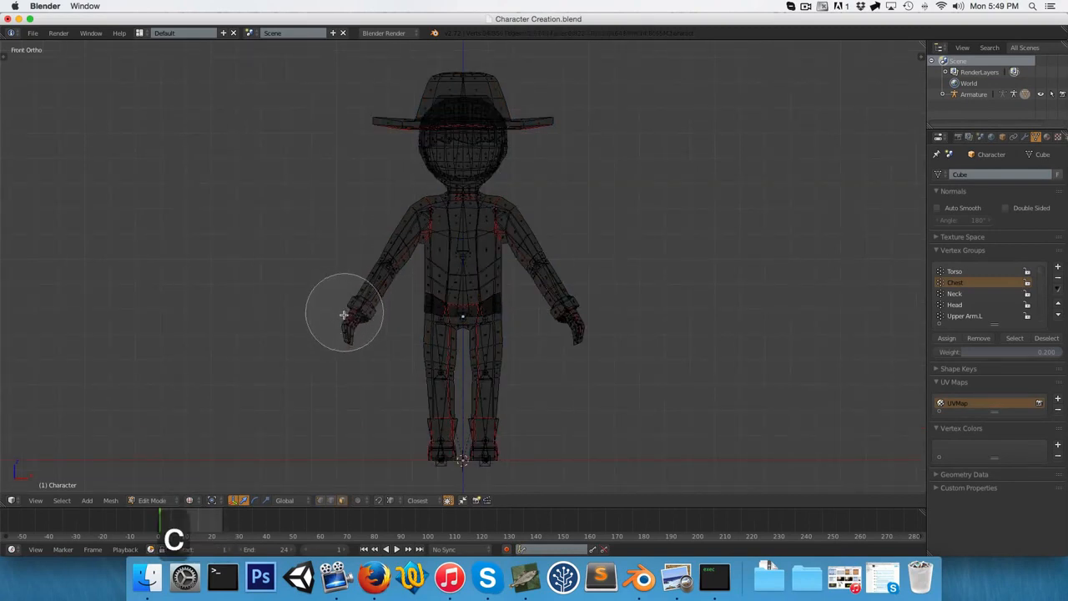
drag(341, 336, 386, 219)
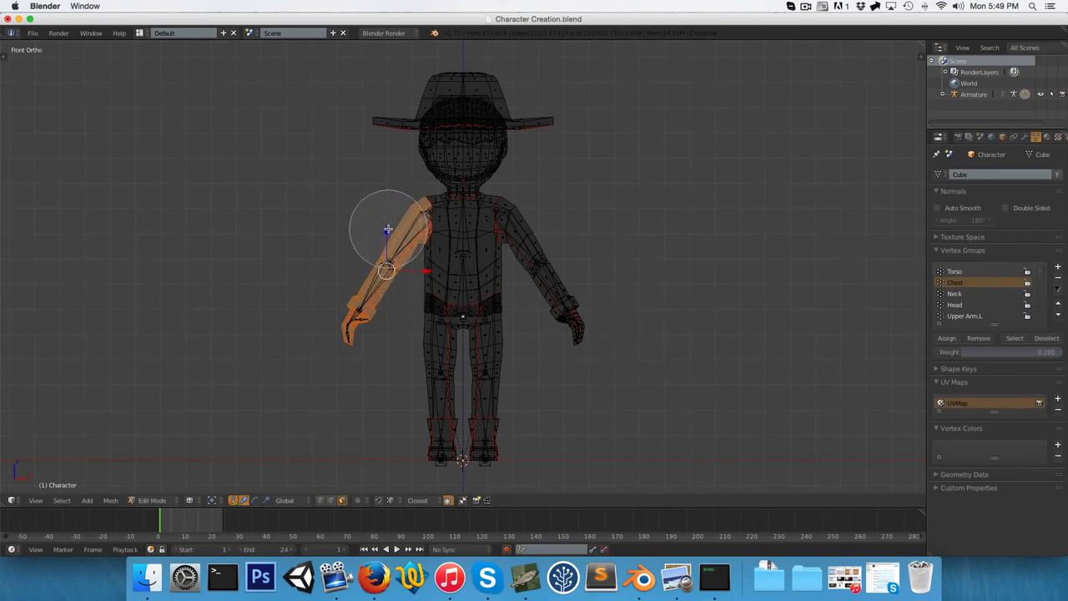
mouse_move(584, 327)
mouse_down()
mouse_move(565, 246)
mouse_move(538, 216)
mouse_up()
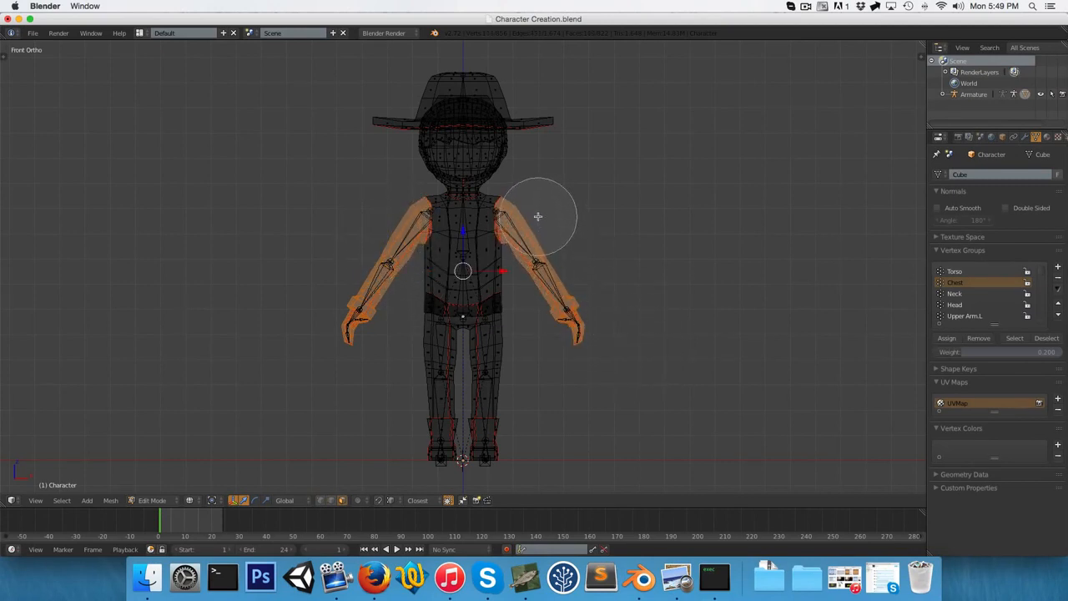
right_click(587, 319)
- Add the linked hat geometry to the arm selection and separate the selection into its own object
key(z)
middle_drag(470, 185, 456, 162)
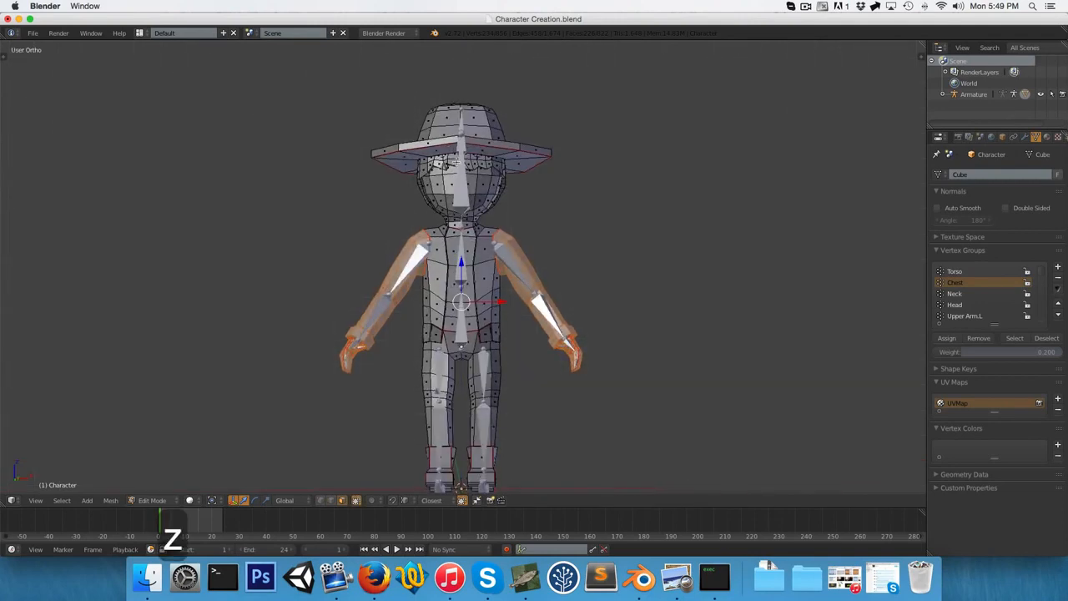
key(l)
key(l)
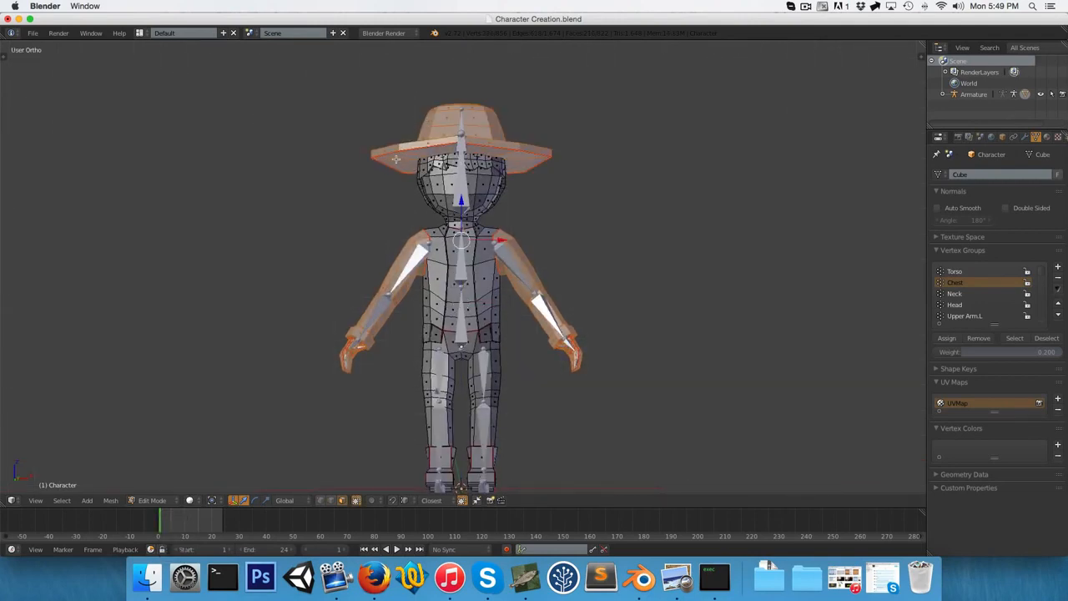
key(p)
click(379, 160)
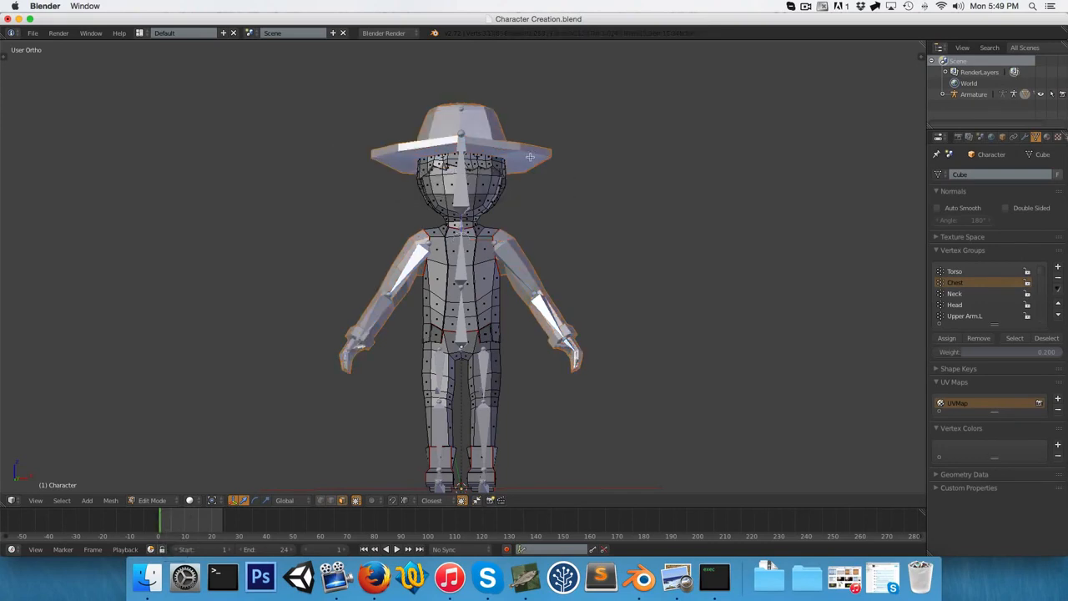
- Hide the separated hat-and-arms object in Object Mode, leaving it in its original position
key(Tab)
right_click(530, 157)
key(1)
key(g)
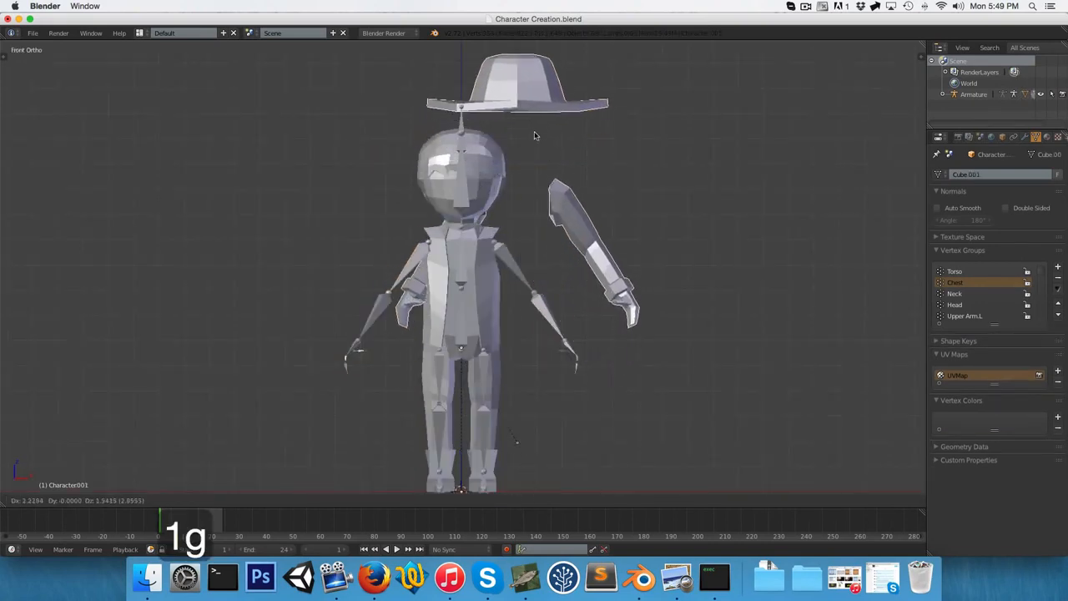
click(478, 187)
scroll(470, 204, down, 1)
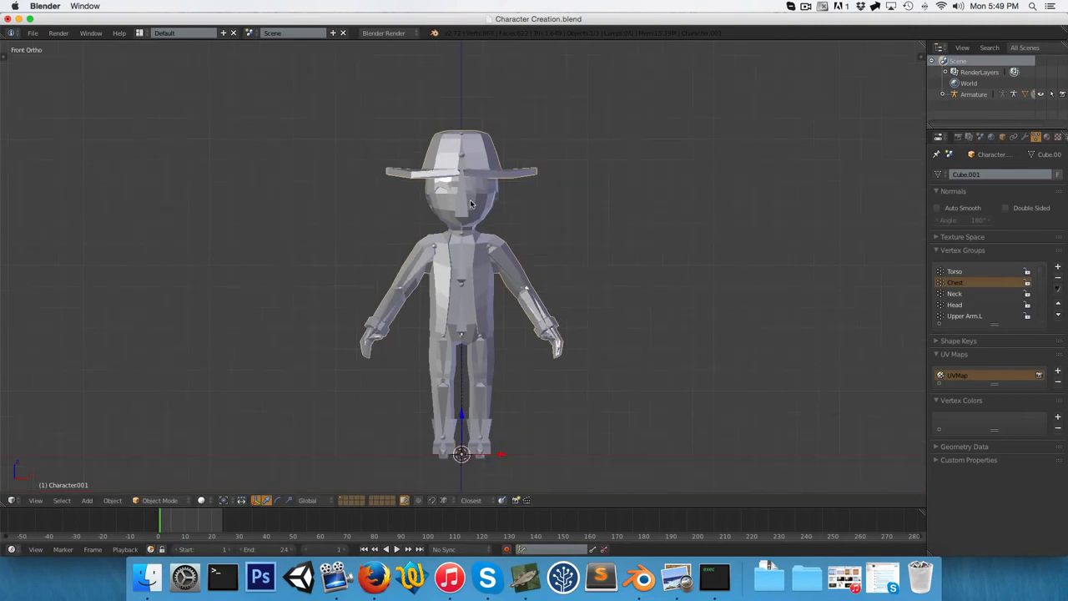
key(h)
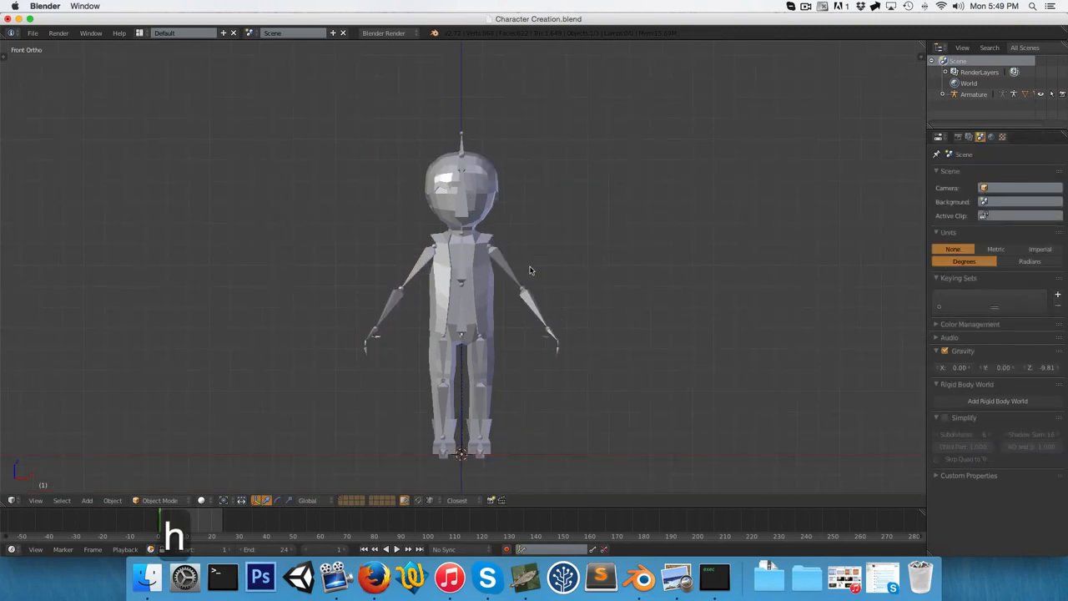
- In Pose Mode, select the armature's bones for both arms and the hat and hide them
right_click(412, 275)
key(ctrl+Tab)
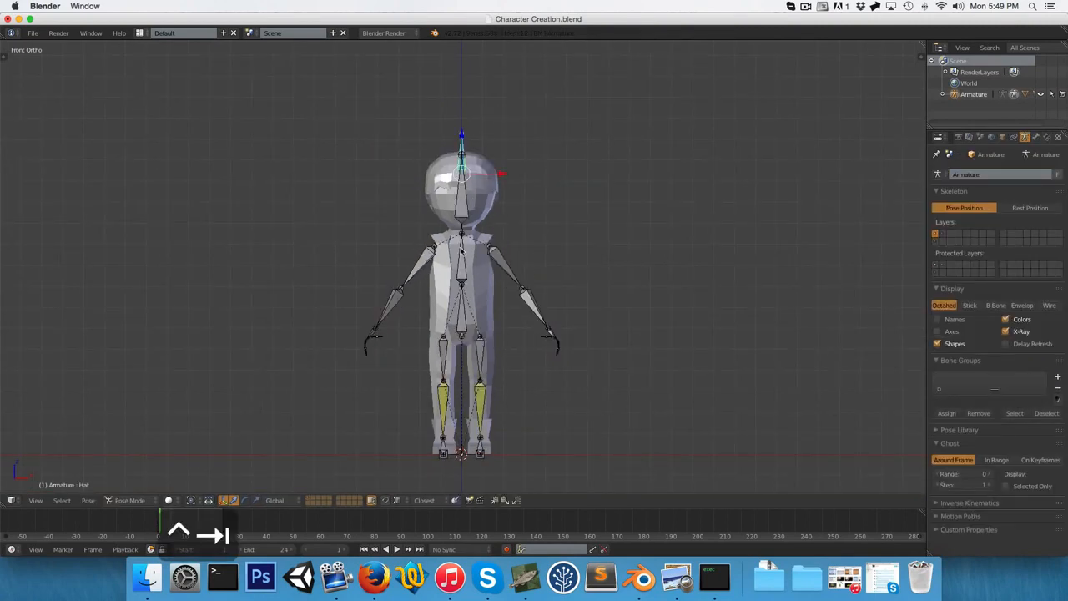
key(a)
key(b)
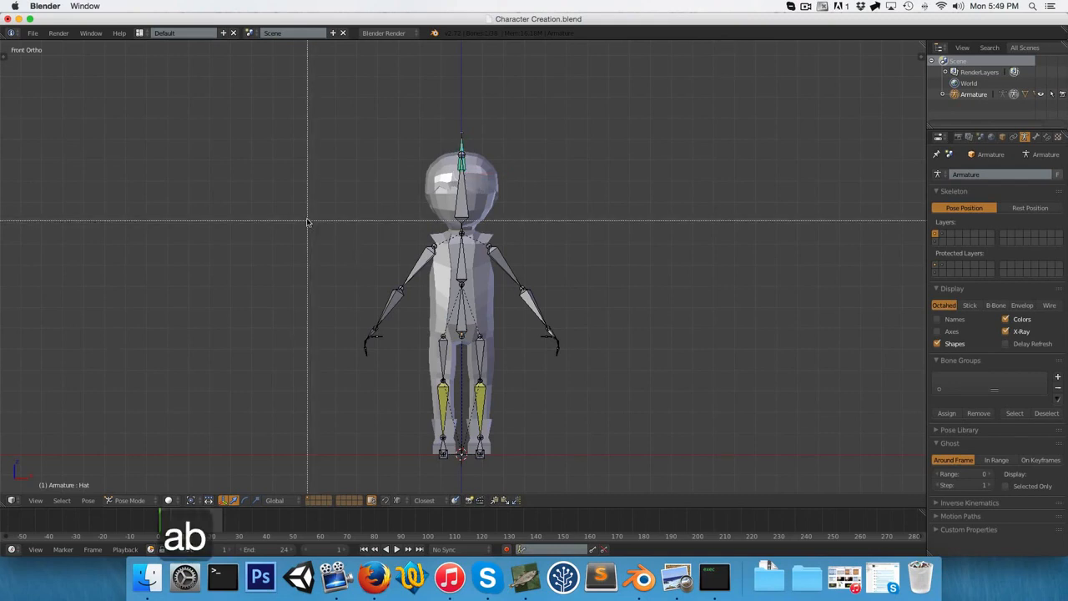
drag(310, 222, 428, 374)
key(b)
drag(501, 235, 608, 374)
key(b)
drag(432, 111, 483, 143)
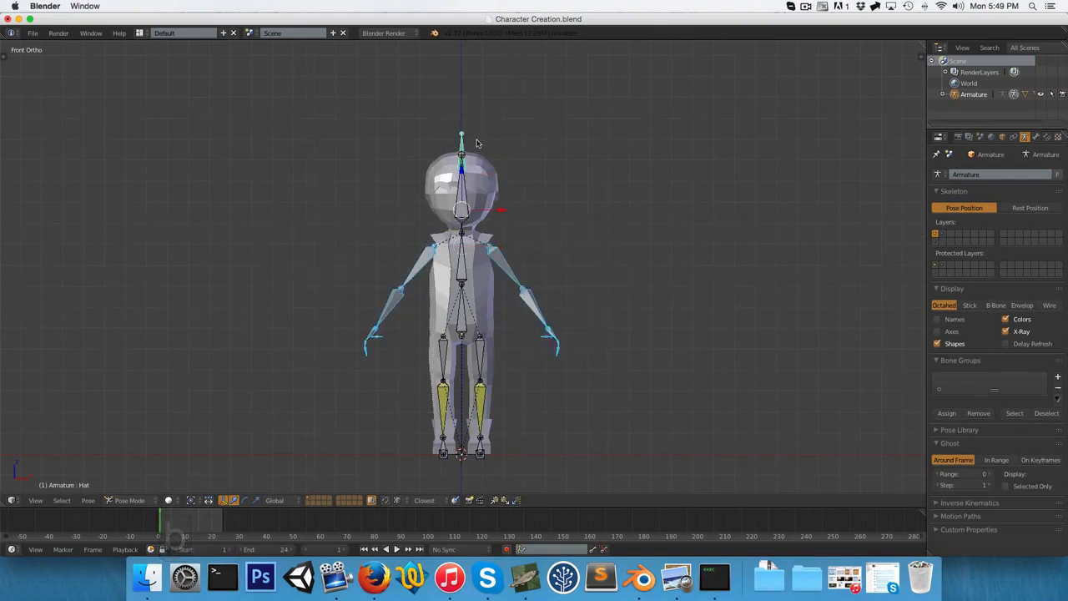
key(h)
- Show the character from the right side, split the 3D view vertically and make the new area a Dope Sheet in Action Editor mode
key(KP_3)
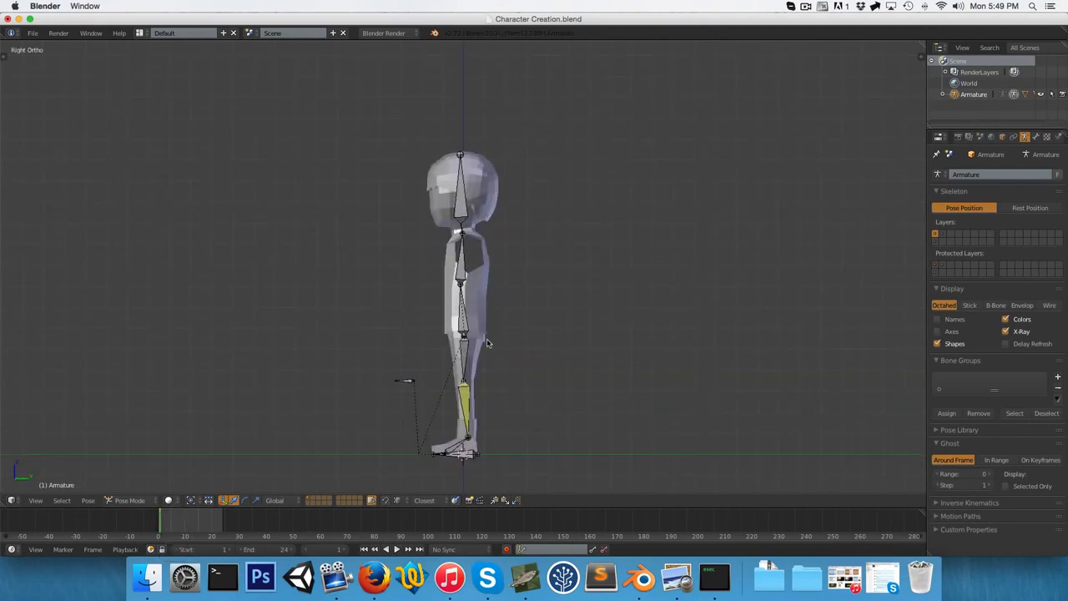
scroll(489, 288, up, 2)
scroll(489, 325, down, 2)
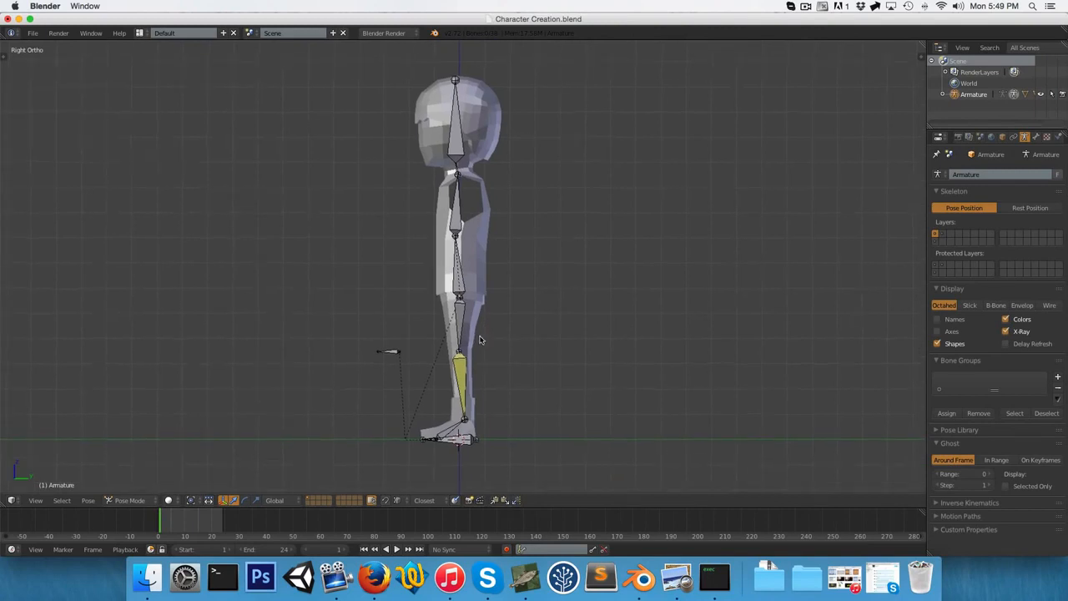
drag(923, 45, 492, 165)
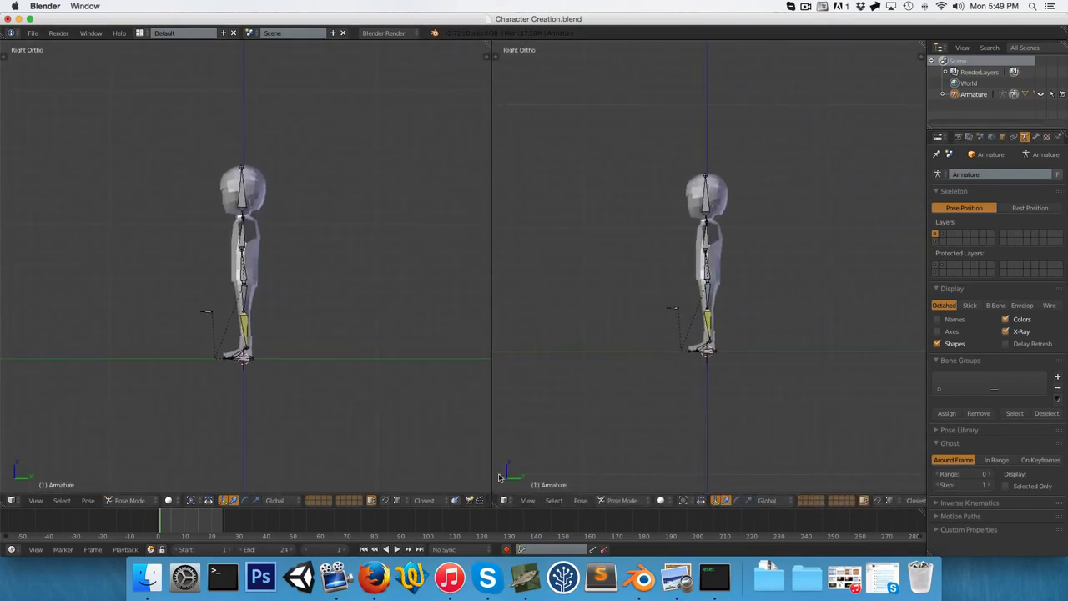
click(505, 501)
click(528, 444)
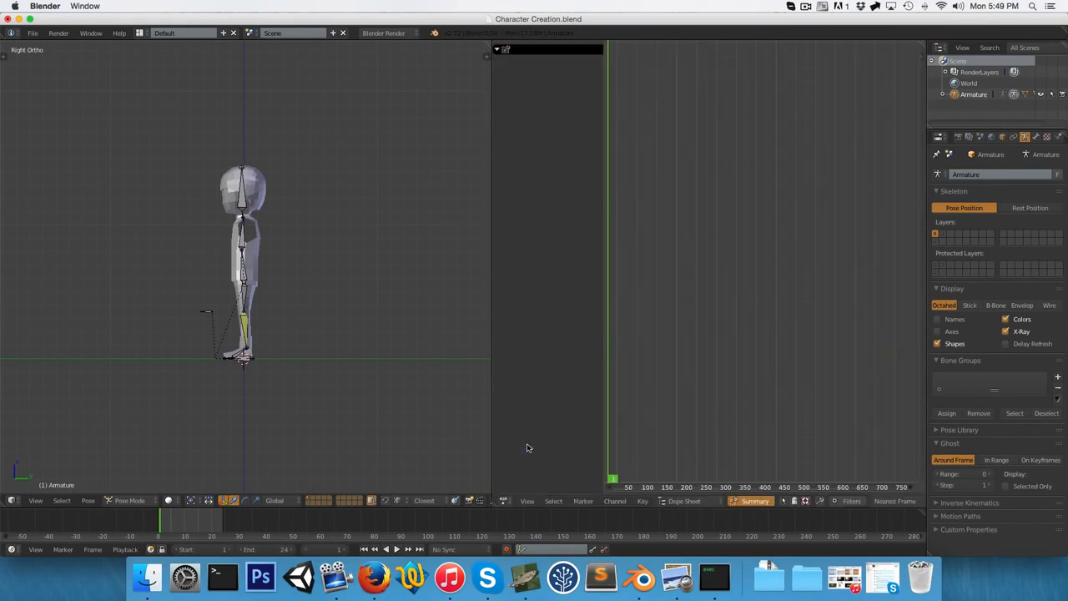
click(686, 500)
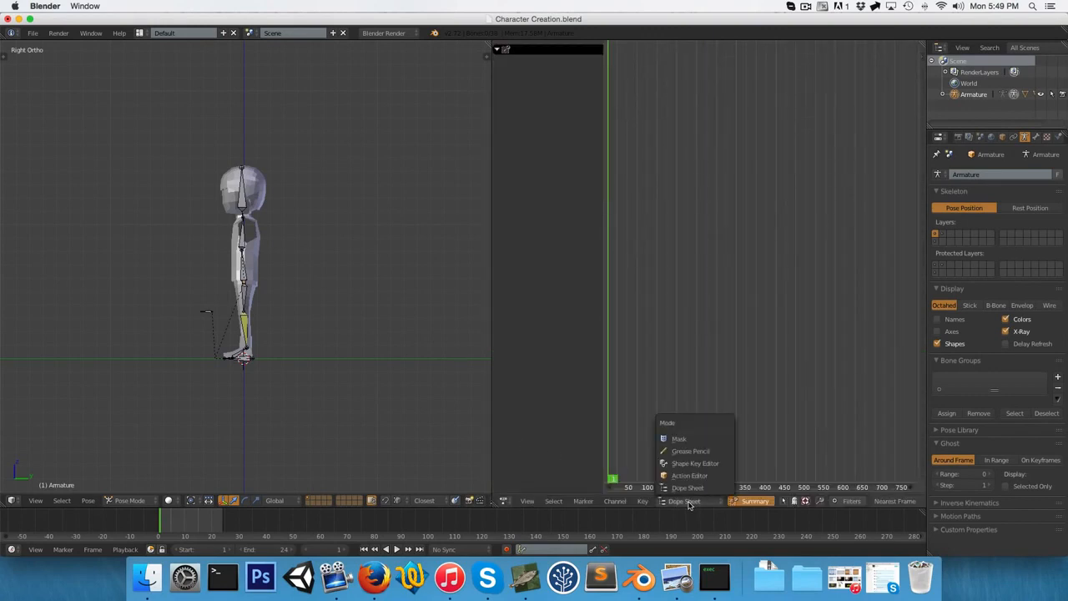
click(689, 476)
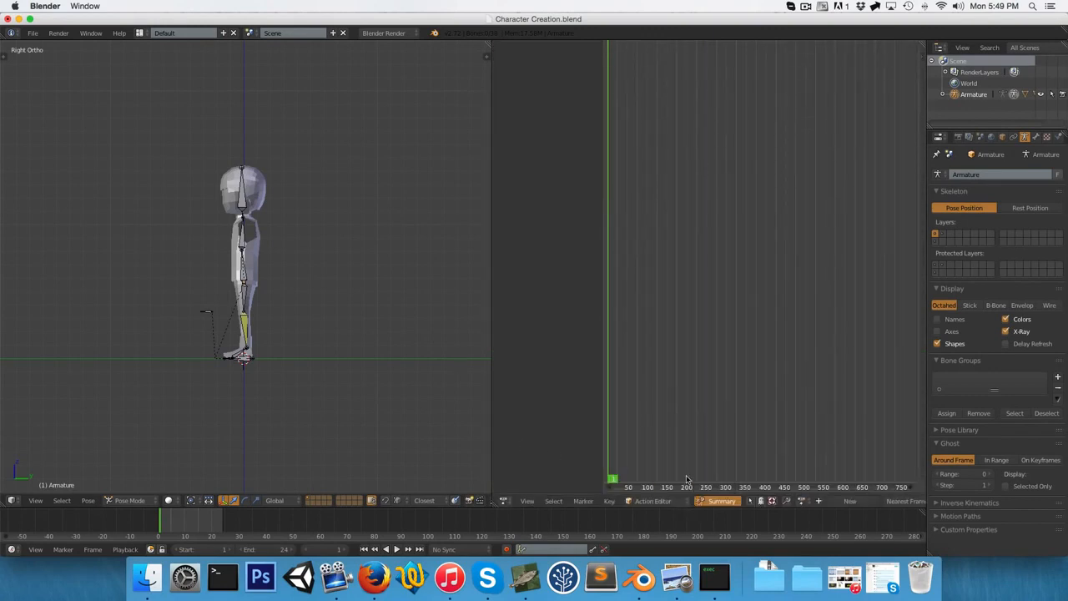
- Create a new action named Walk_blocking, widen the Action Editor slightly and give the action a fake user
click(845, 503)
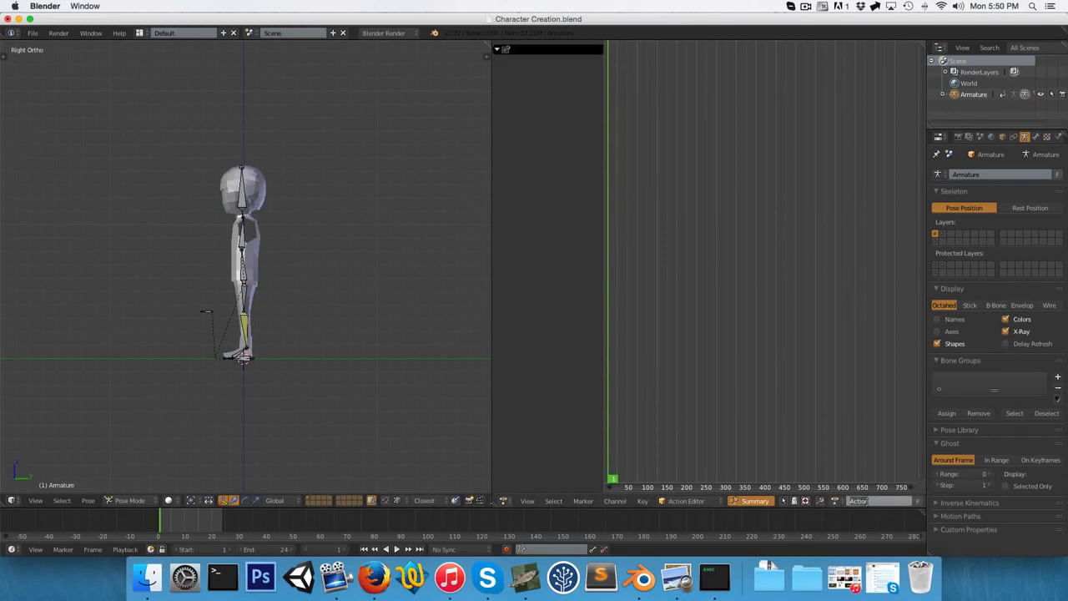
text(Walk)
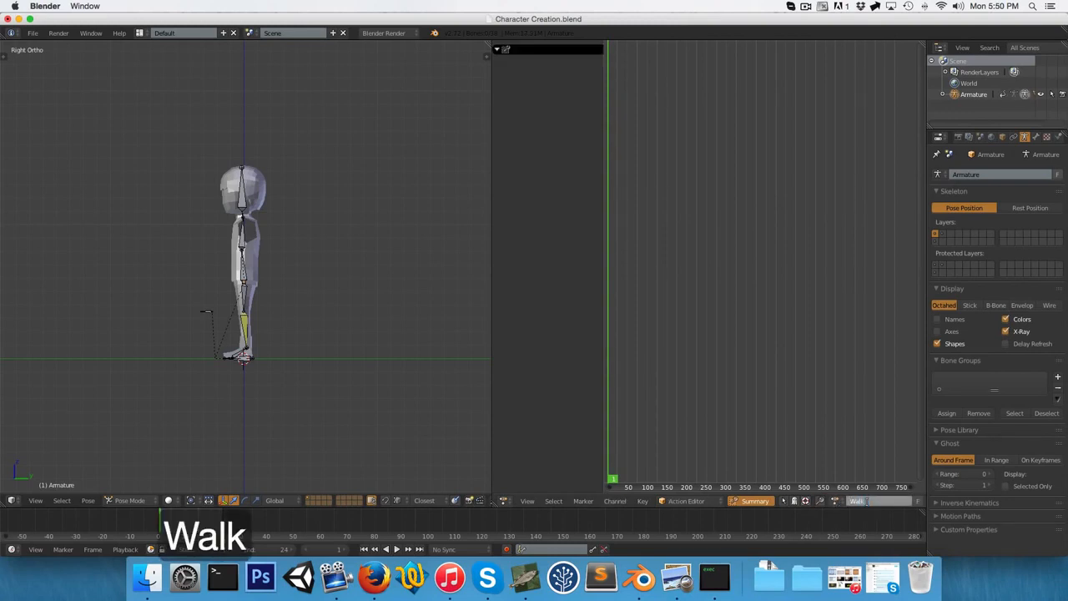
key(BackSpace)
text(_blocking)
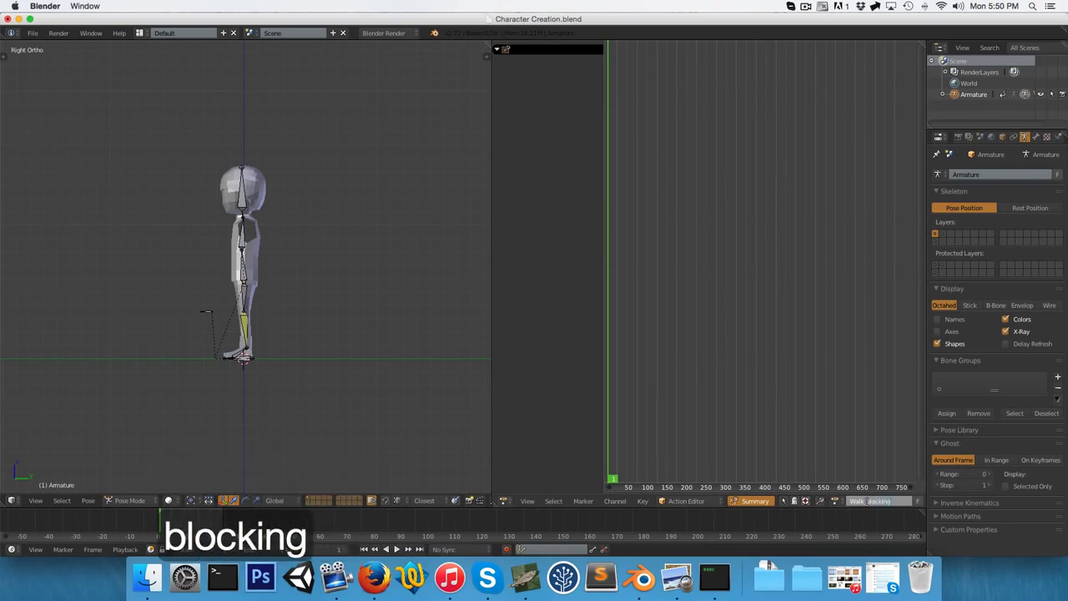
key(Return)
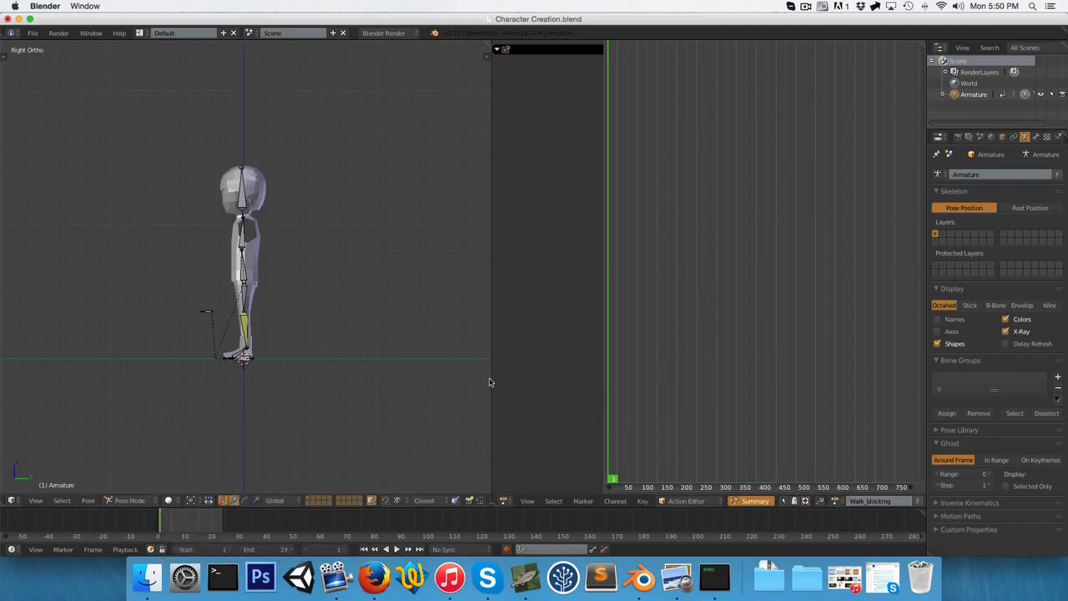
drag(491, 379, 449, 379)
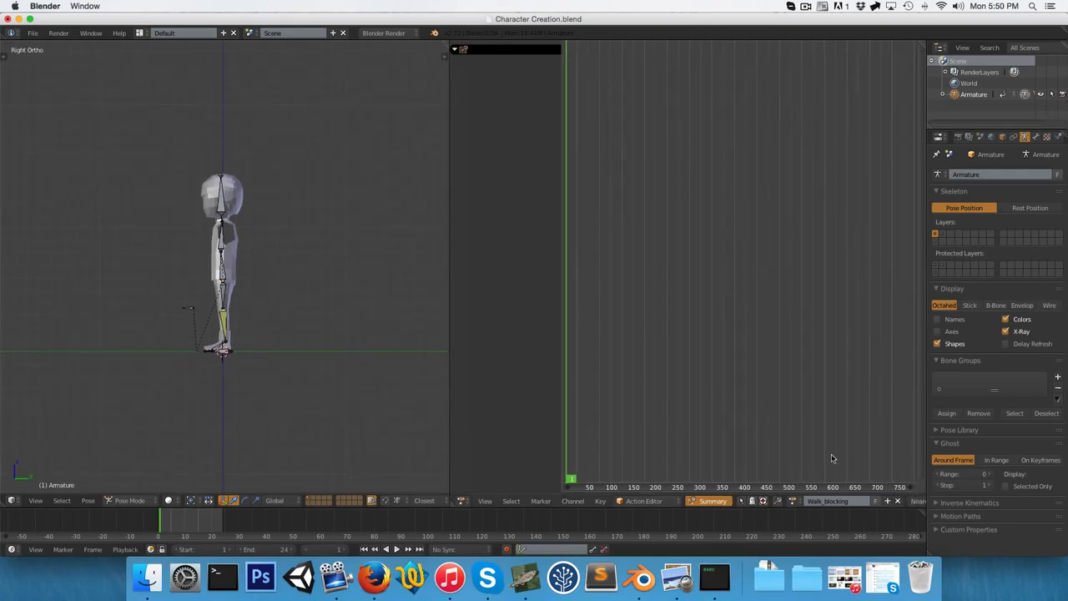
click(875, 501)
- Set the active keying set to LocRot, with the Action Editor framed on about the first 40 frames
middle_drag(616, 343, 860, 340)
scroll(667, 337, up, 12)
scroll(667, 339, up, 10)
middle_drag(632, 345, 748, 351)
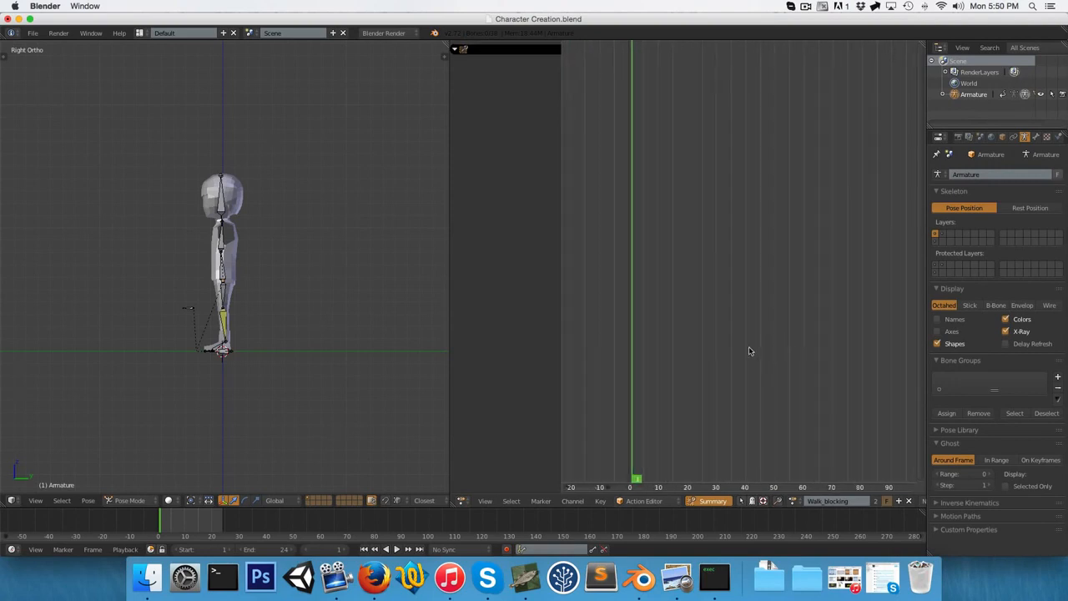
scroll(701, 353, up, 6)
scroll(668, 359, up, 6)
middle_drag(655, 356, 712, 367)
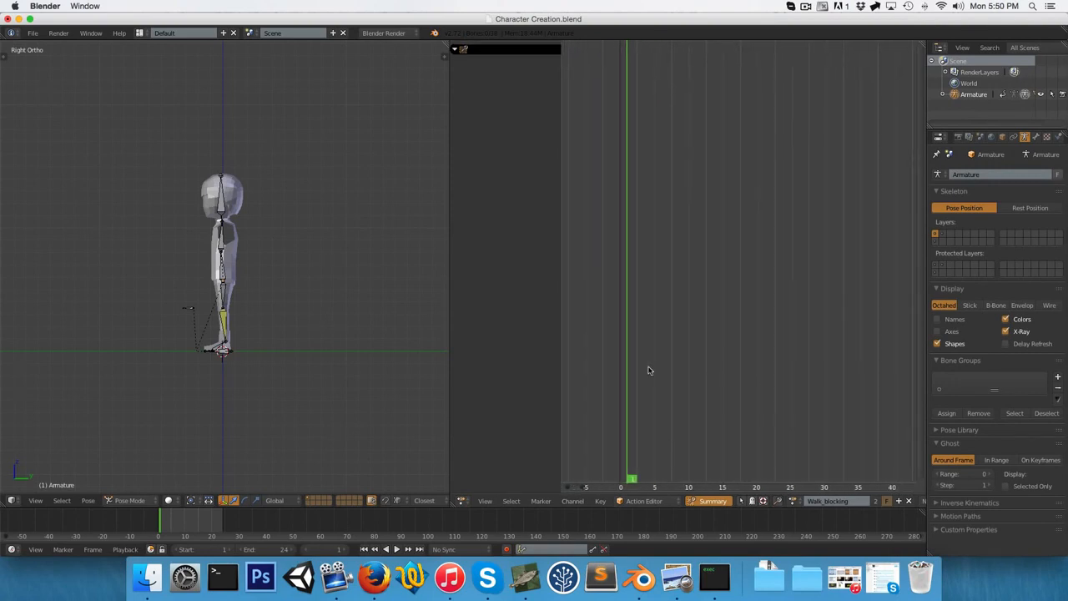
click(538, 549)
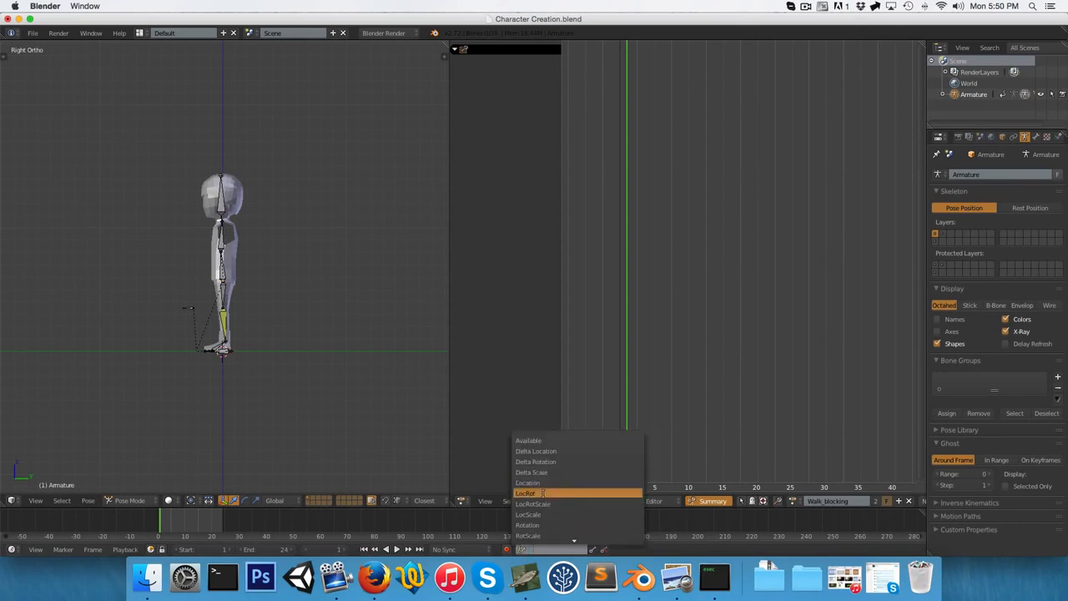
click(542, 493)
- Move the Torso bone slightly down along the Z axis in the right side view so that the knees bend
scroll(214, 278, up, 4)
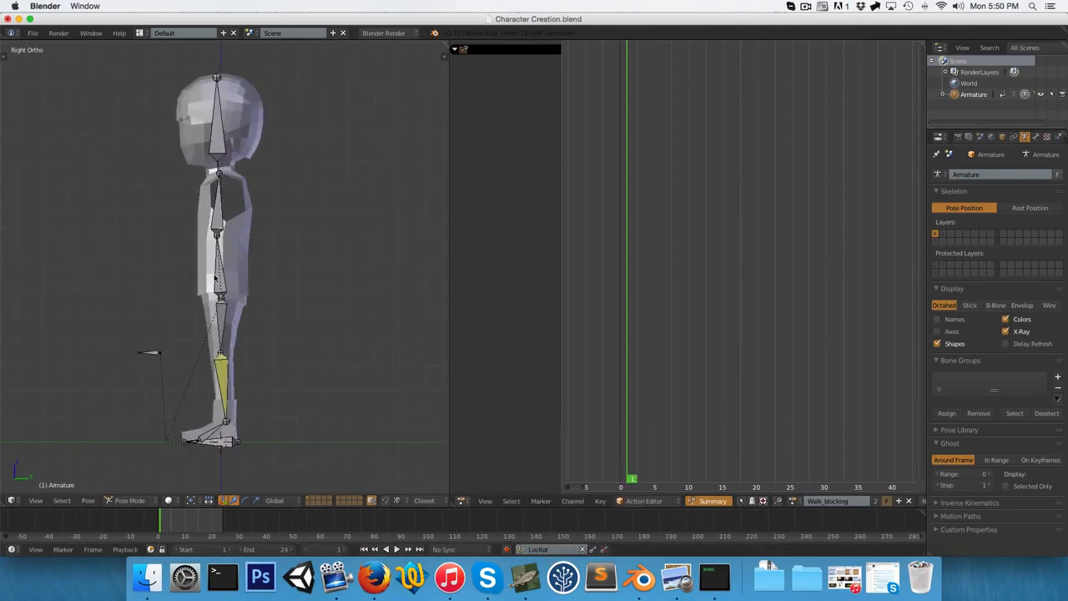
middle_drag(133, 274, 299, 285)
key(KP_1)
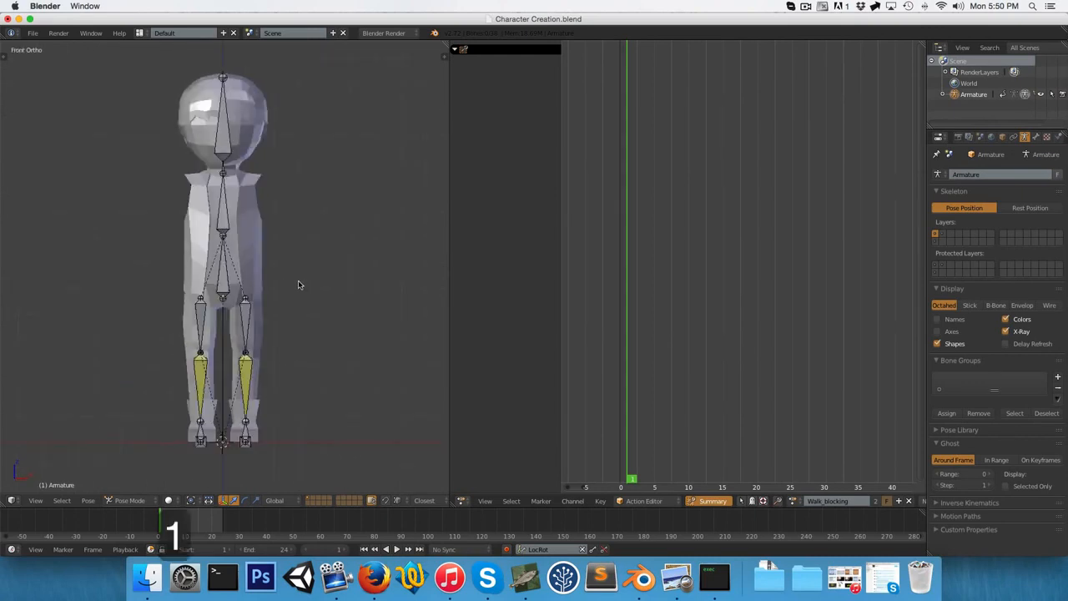
scroll(299, 284, up, 1)
key(KP_3)
shift+middle_drag(267, 344, 320, 295)
right_click(280, 428)
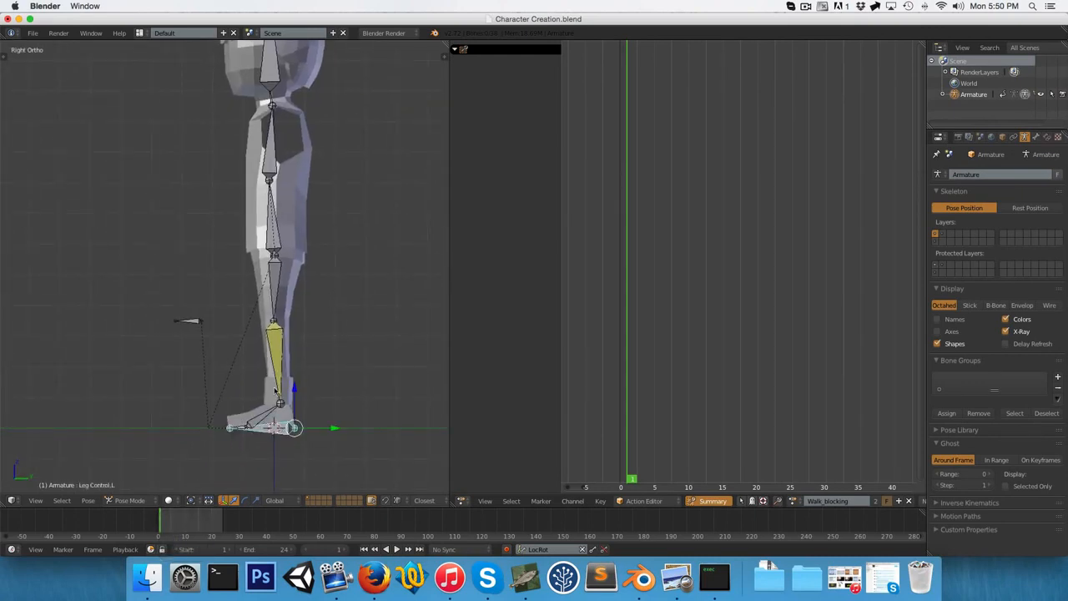
shift+middle_drag(276, 391, 337, 374)
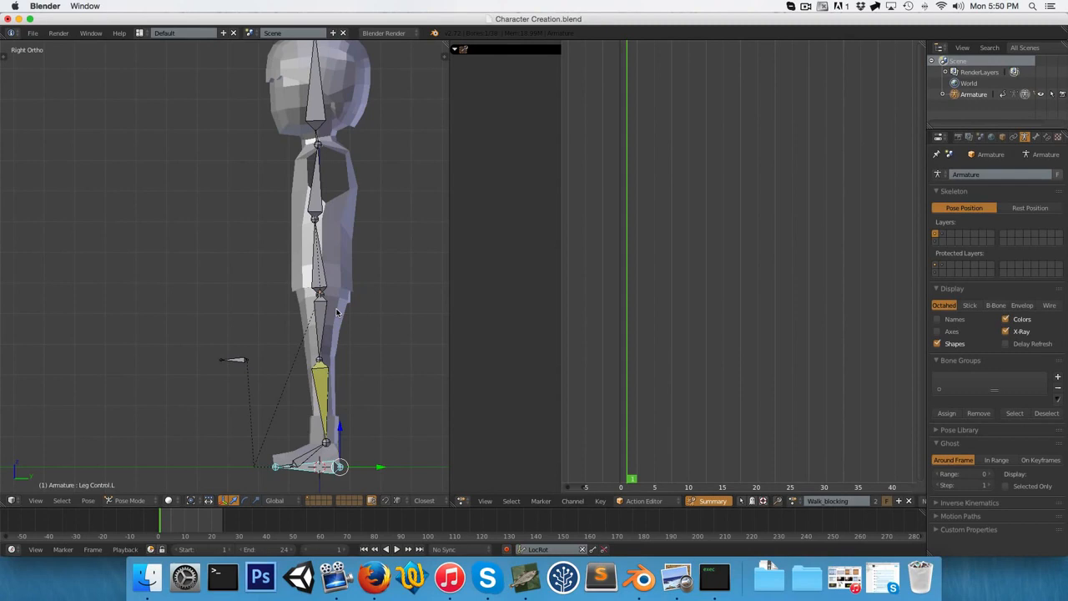
right_click(325, 265)
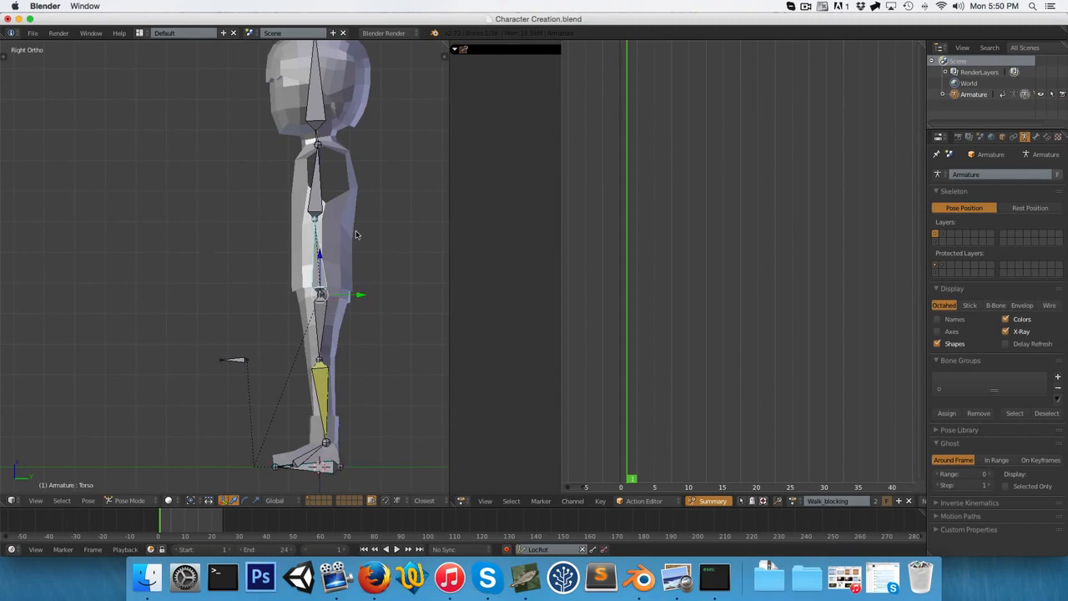
key(g)
key(z)
click(363, 242)
- Move the left leg control forward and rotate it so the heel rests on the ground line with the toes raised
right_click(302, 465)
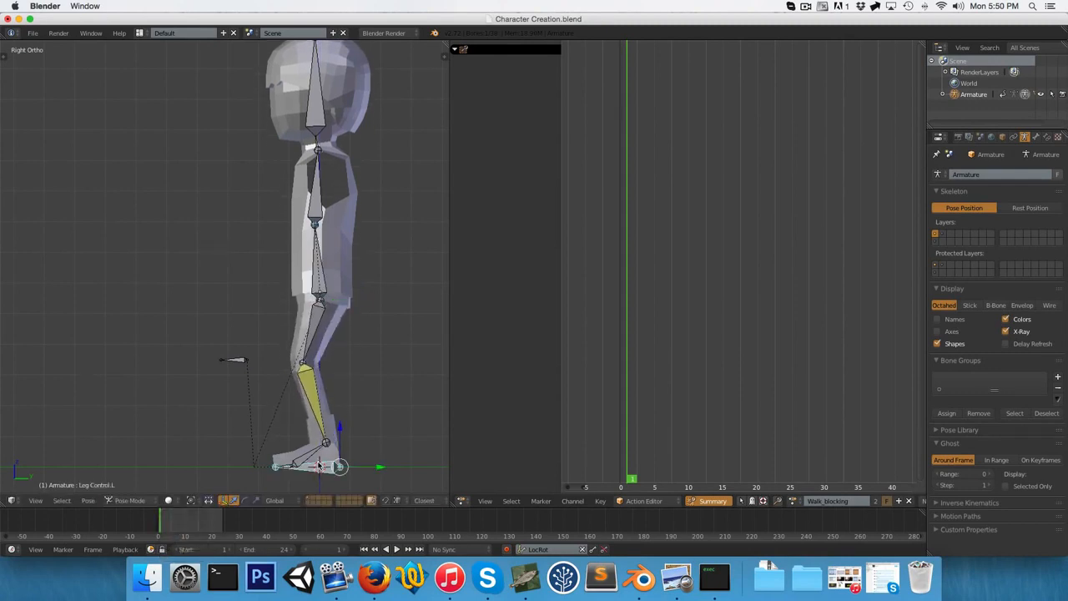
key(g)
key(r)
key(g)
click(282, 474)
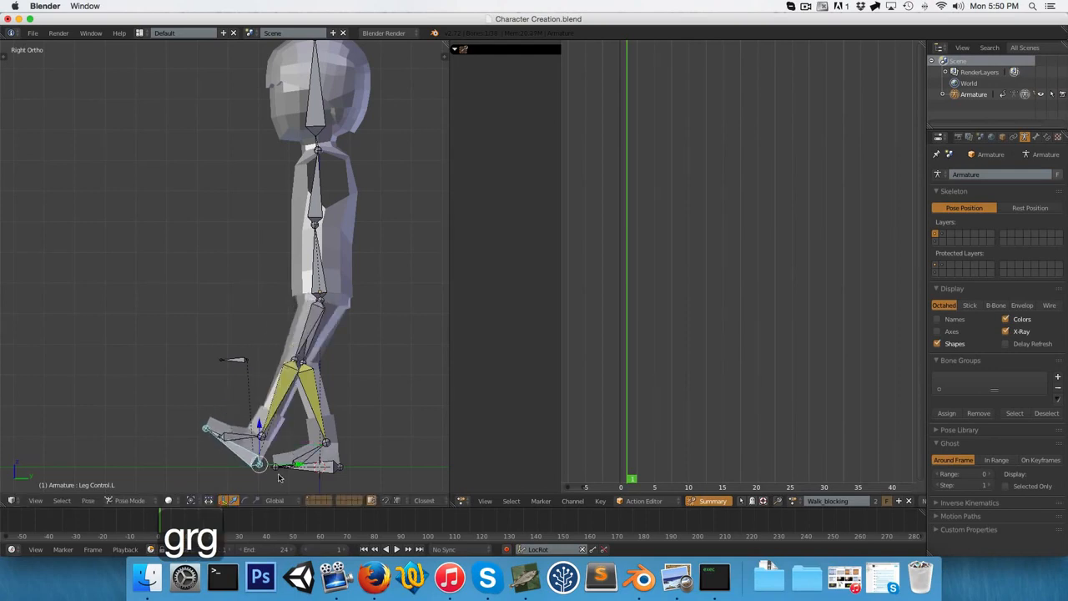
scroll(227, 268, up, 5)
scroll(221, 284, down, 5)
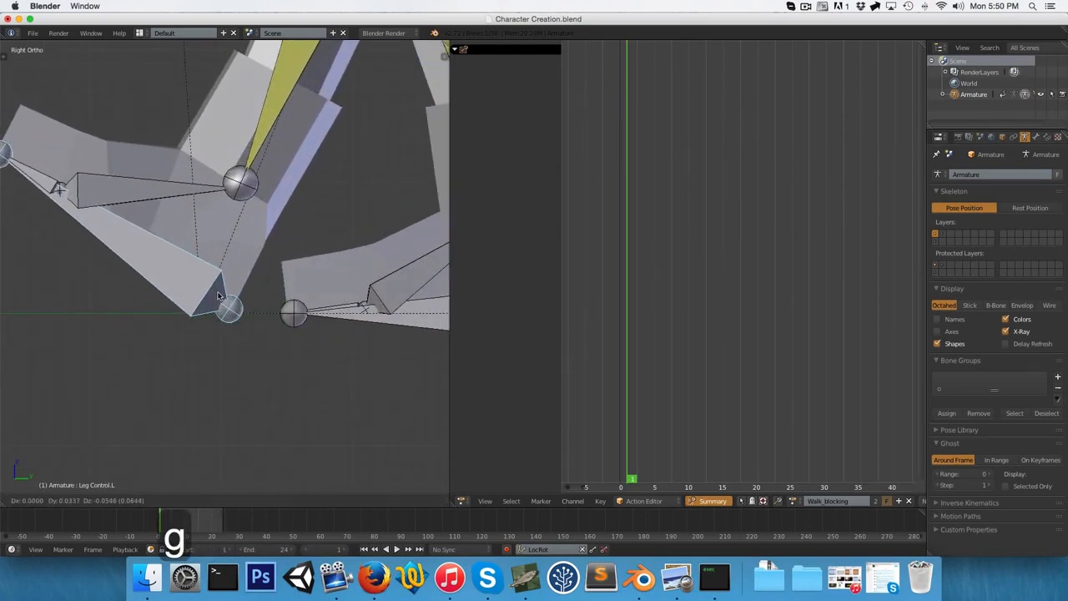
shift+middle_drag(302, 197, 289, 240)
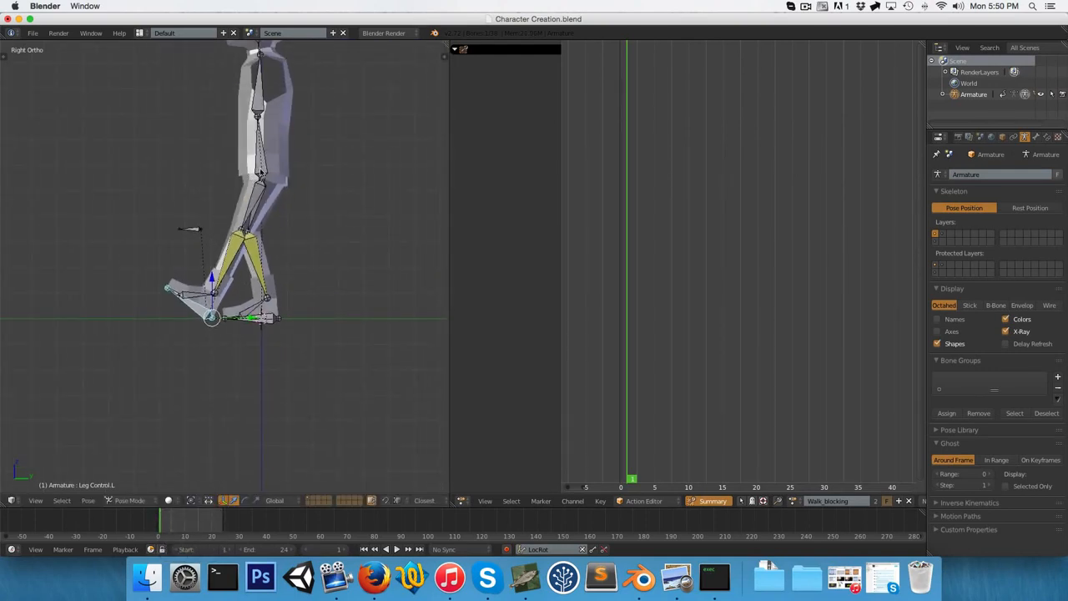
- Lower the Torso bone slightly along the Z axis
right_click(263, 172)
key(g)
key(z)
click(265, 174)
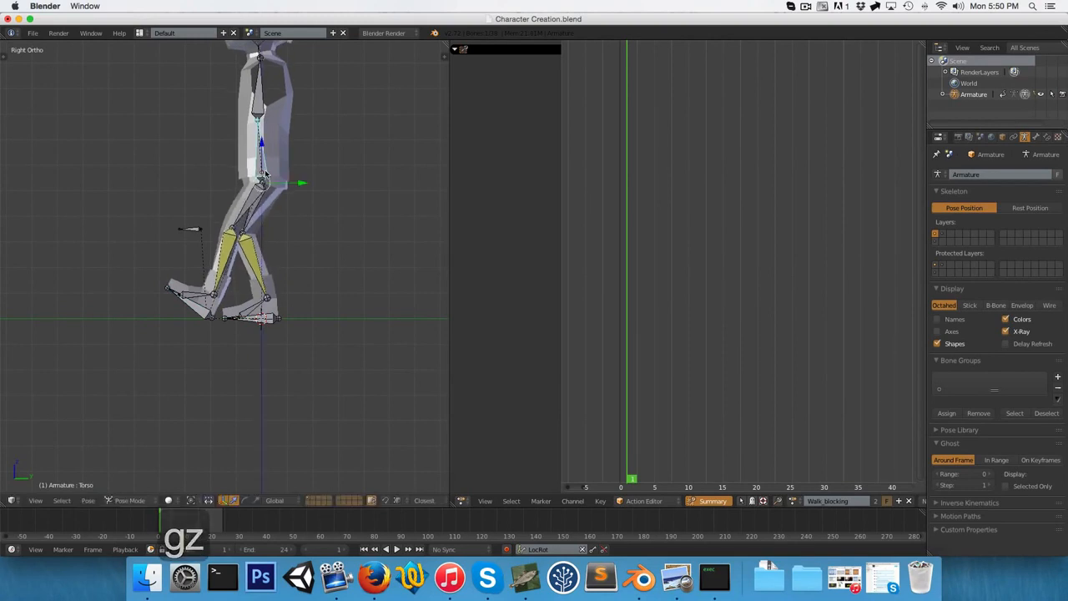
- Move the right leg control backward along the Y axis and rotate Foot Roll.R to lift the right heel
right_click(261, 319)
key(g)
key(y)
click(298, 315)
right_click(294, 307)
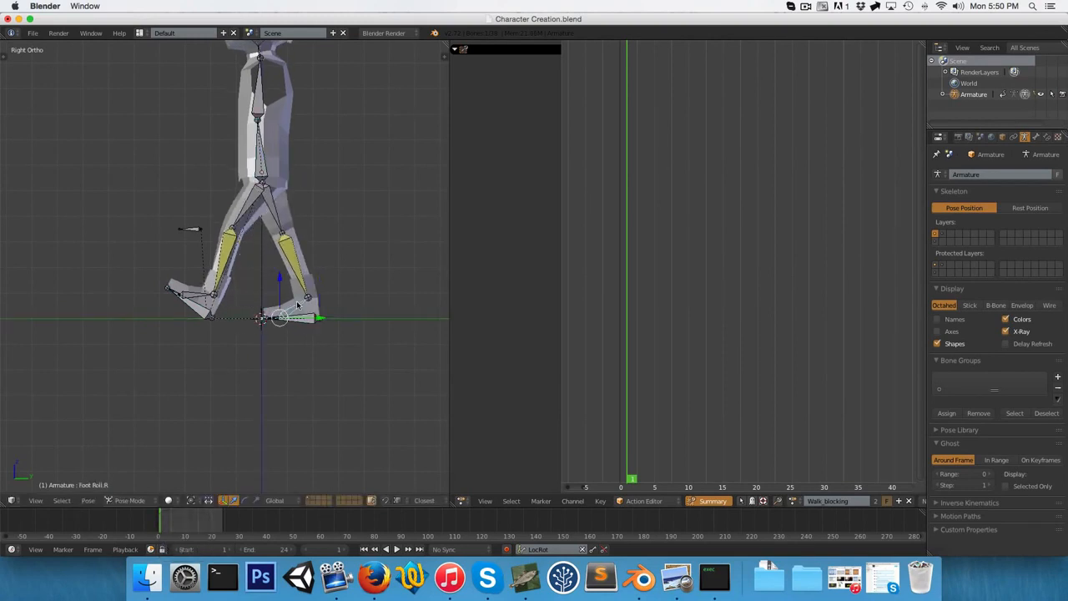
scroll(322, 313, up, 3)
key(r)
click(355, 303)
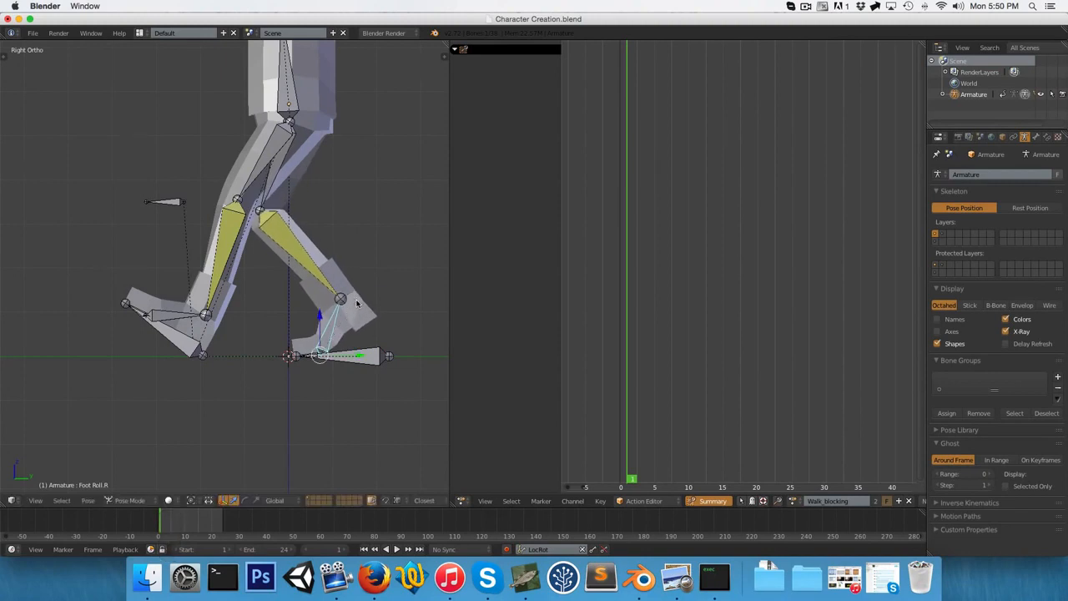
- Move the right leg control about 1.2 units farther back along the Y axis to lengthen the stride
shift+middle_drag(344, 303, 317, 315)
scroll(317, 325, down, 1)
right_click(302, 359)
key(g)
key(y)
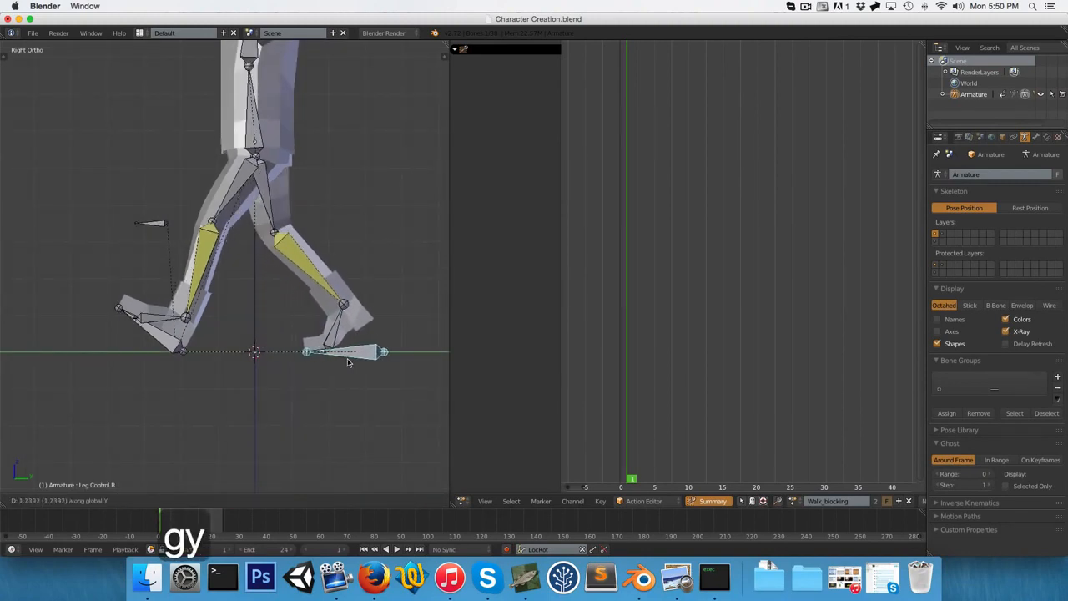
click(351, 361)
scroll(251, 315, down, 2)
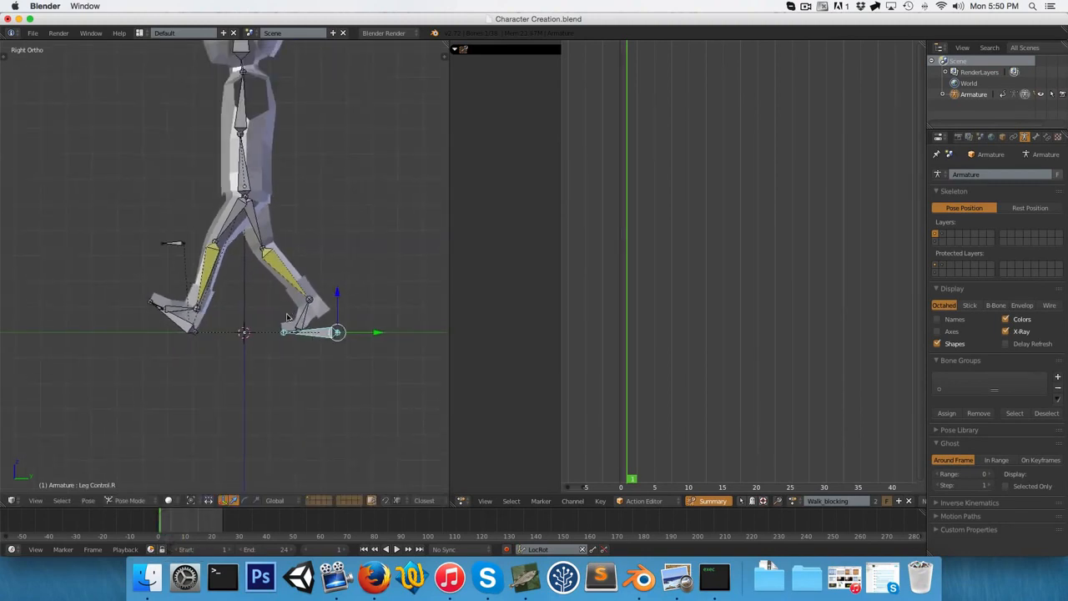
- In the front view, rotate the left leg control 7 degrees around the global Z axis so its foot turns outward
shift+middle_drag(250, 315, 247, 350)
right_click(161, 354)
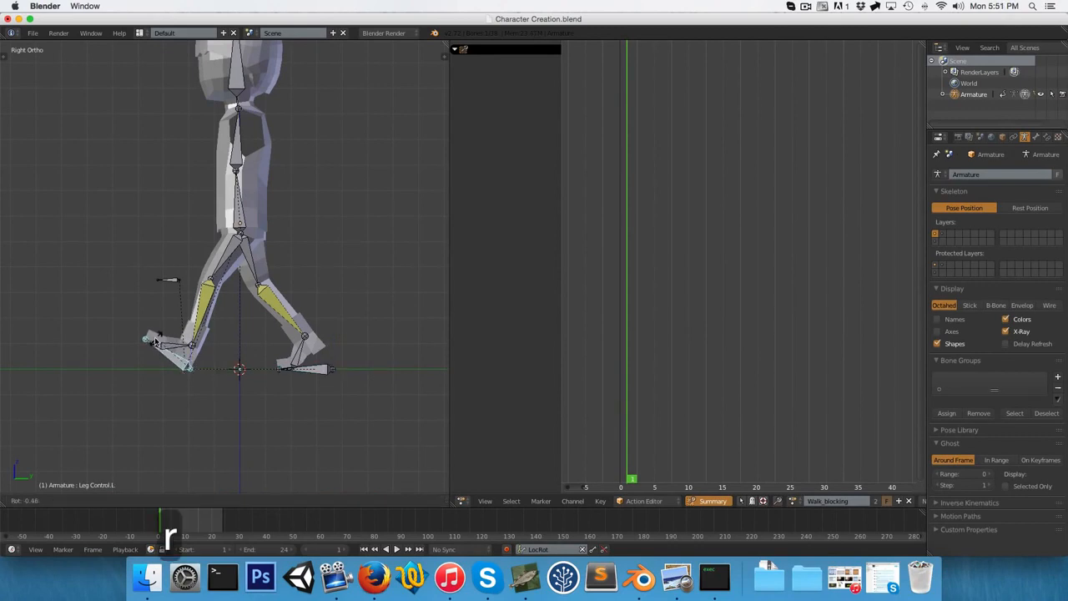
key(KP_1)
scroll(235, 339, up, 3)
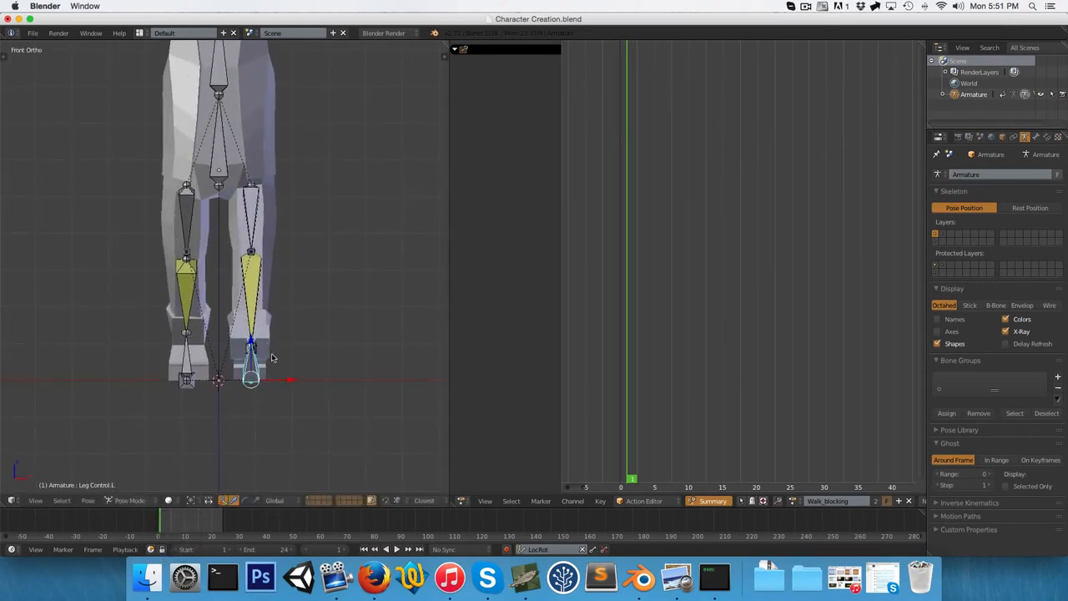
key(r)
key(z)
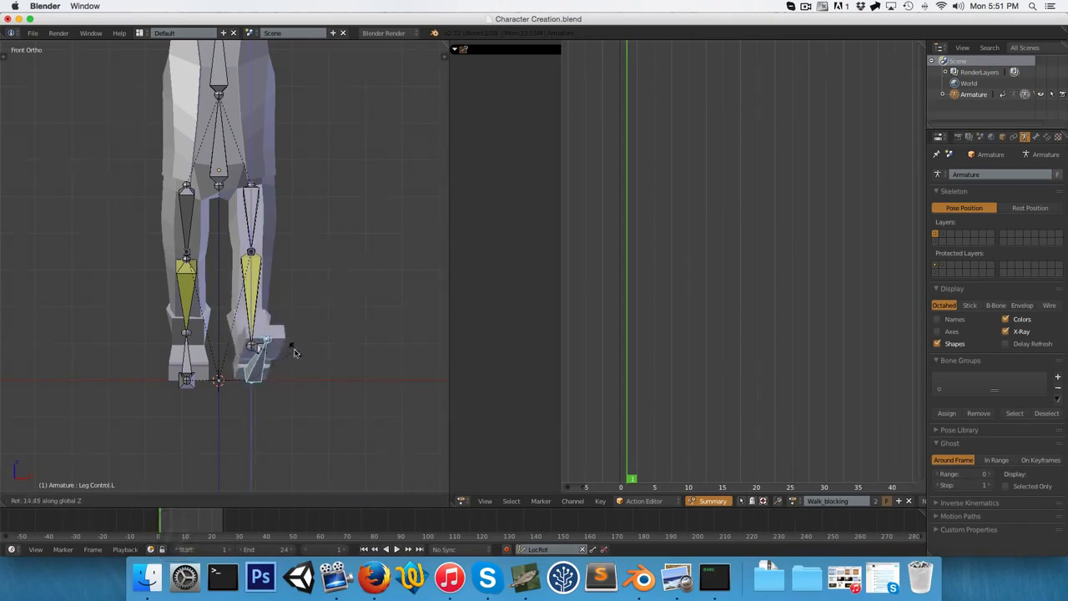
key(Escape)
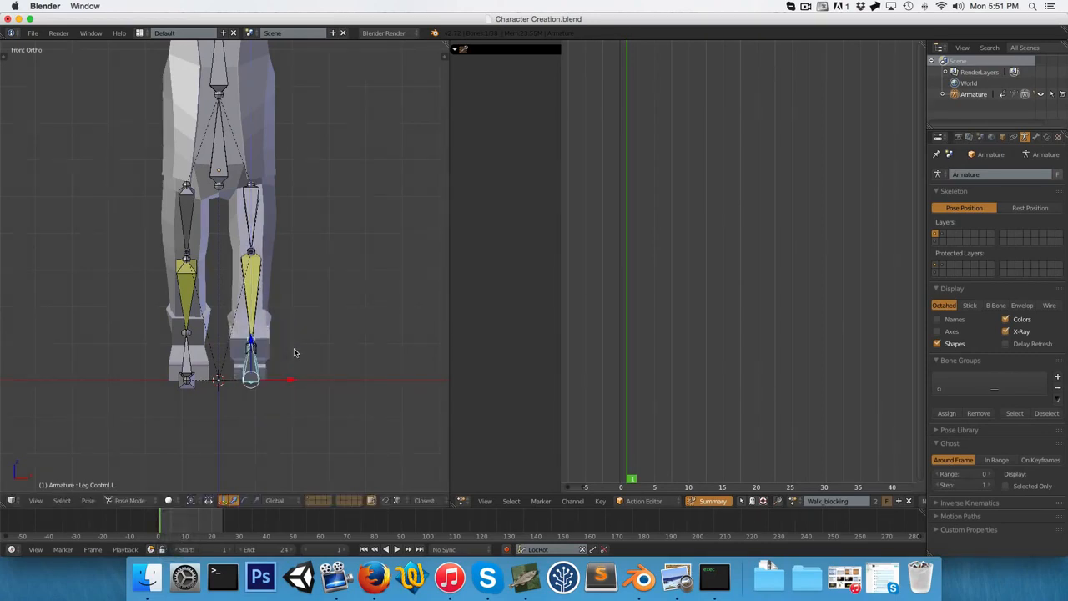
key(r)
key(z)
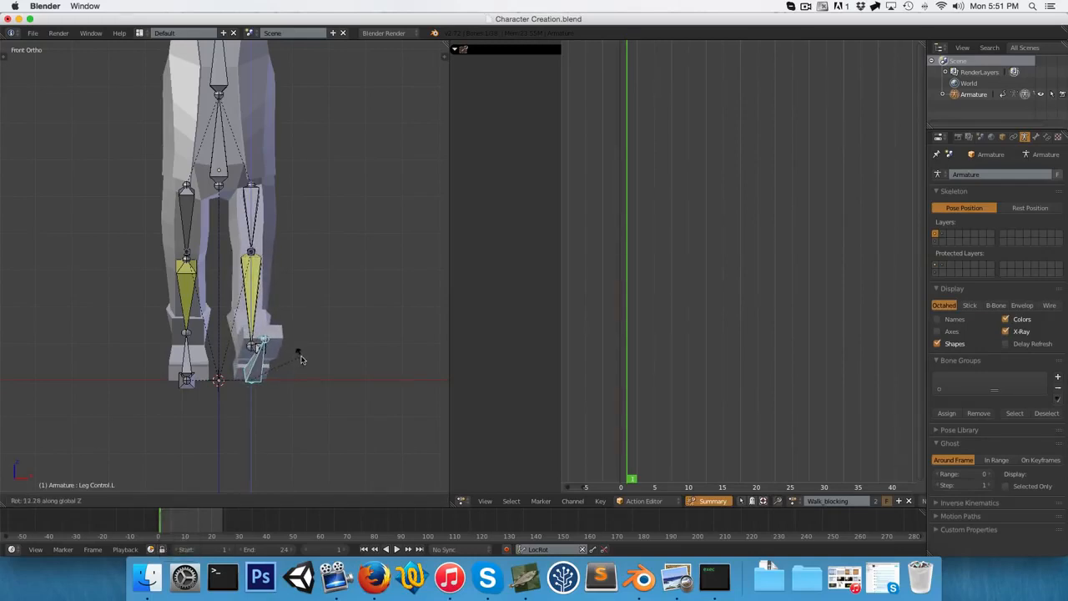
key(7)
key(Return)
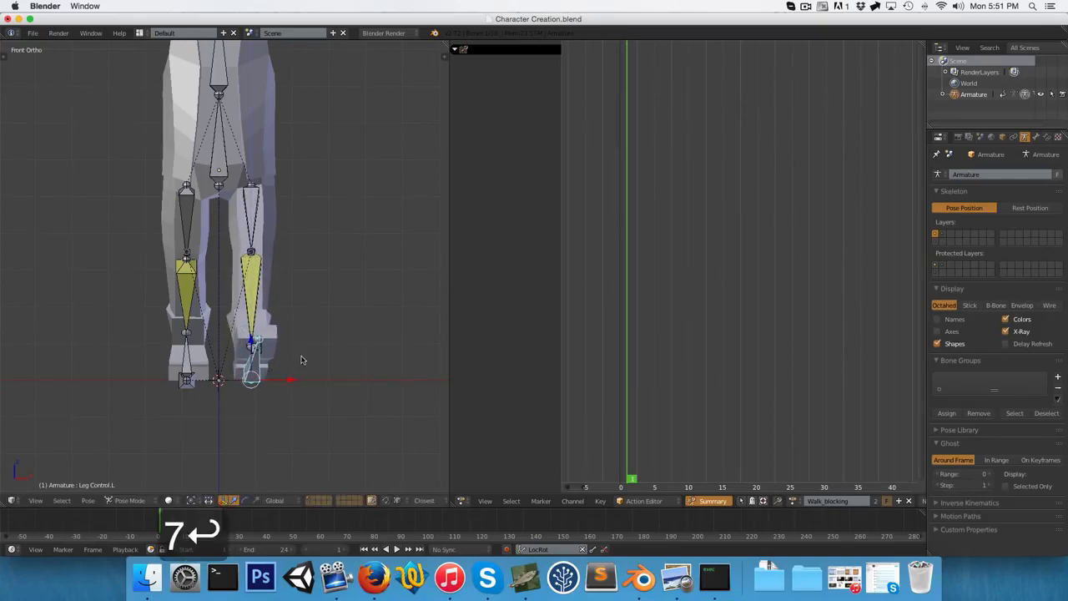
- Rotate the right leg control -7 degrees around the global Z axis
right_click(219, 372)
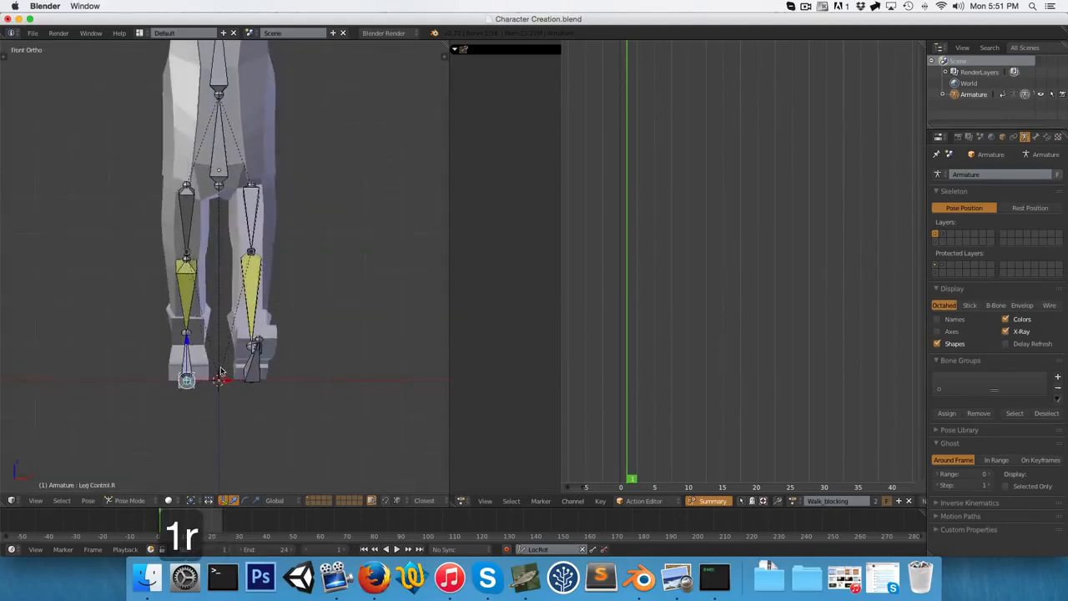
key(r)
key(z)
key(minus)
key(7)
key(Return)
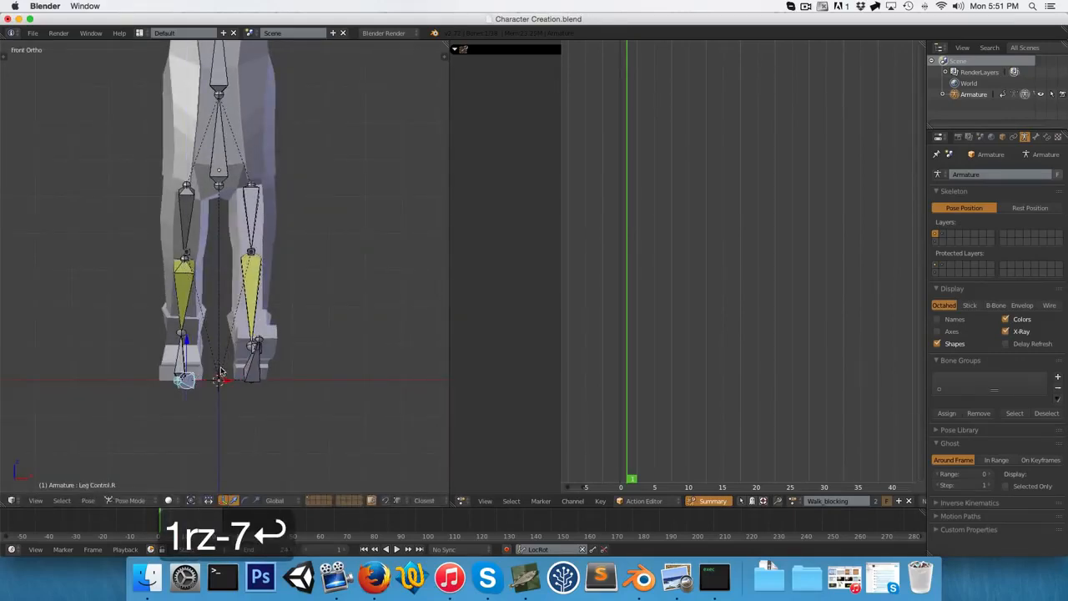
- Move the right and left leg controls slightly inward along the X axis
key(g)
key(x)
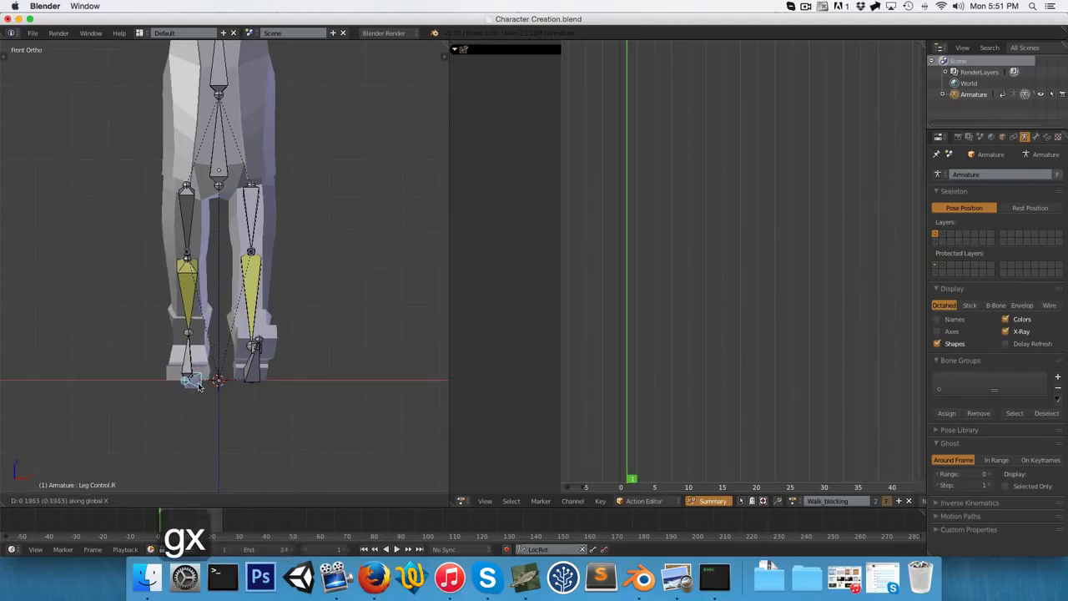
click(245, 380)
key(g)
key(x)
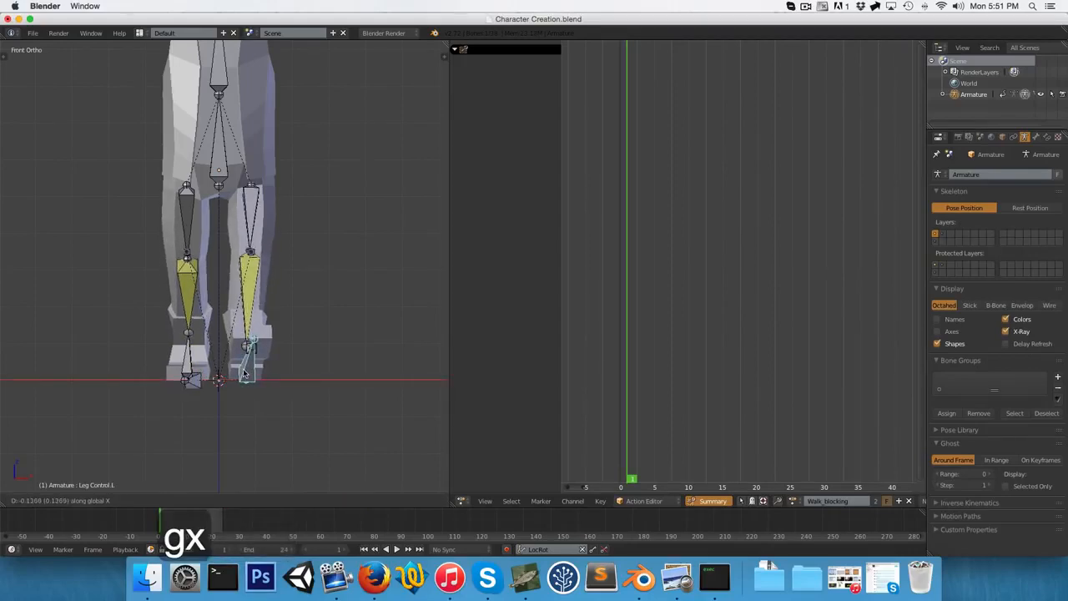
click(229, 372)
- Try spreading the feet by moving the right and left leg controls outward along the X axis
right_click(198, 381)
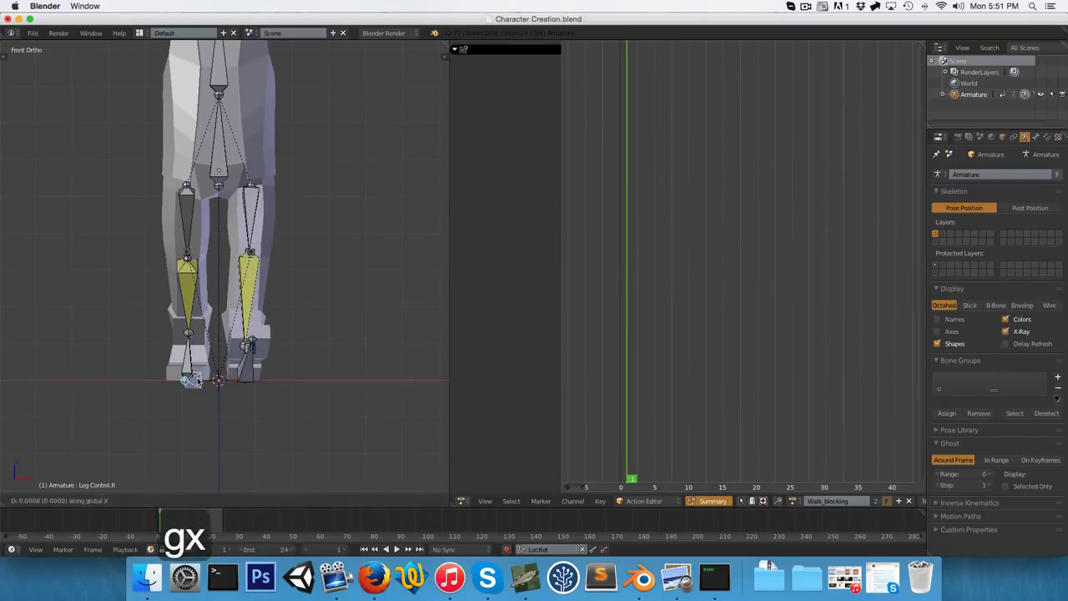
key(g)
key(x)
click(183, 378)
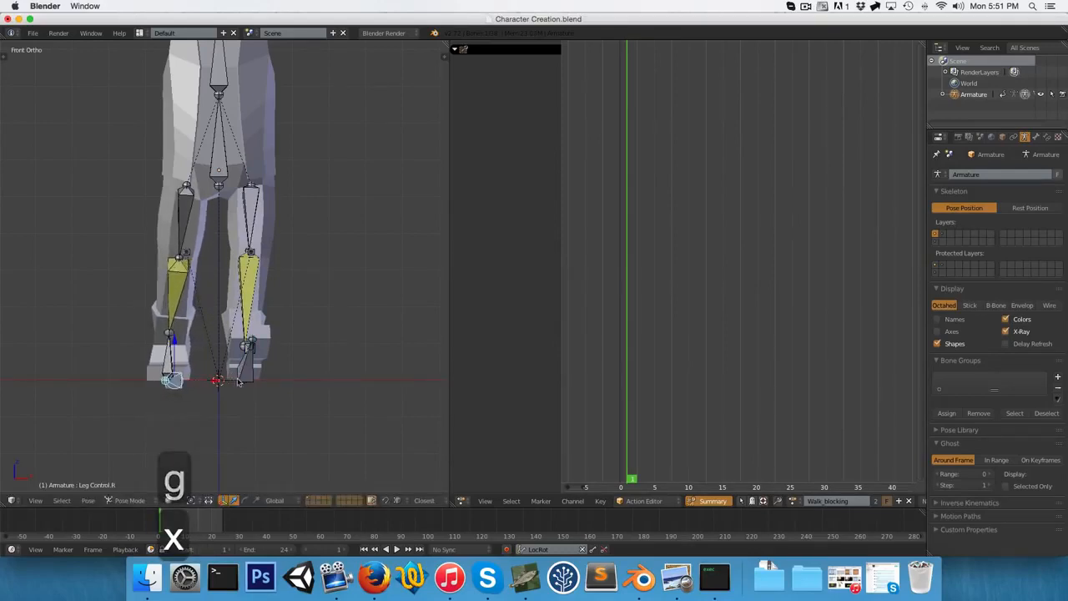
right_click(247, 372)
key(g)
key(x)
right_click(289, 373)
- Move the right leg control inward along the X axis so its foot sits close to the body's centre line
right_click(175, 378)
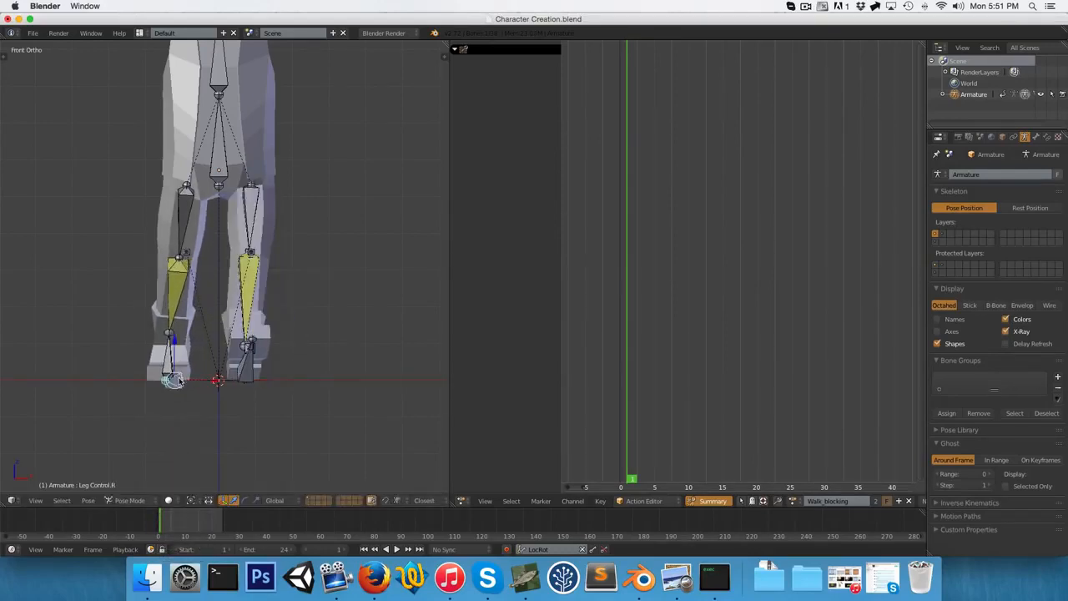
key(g)
key(x)
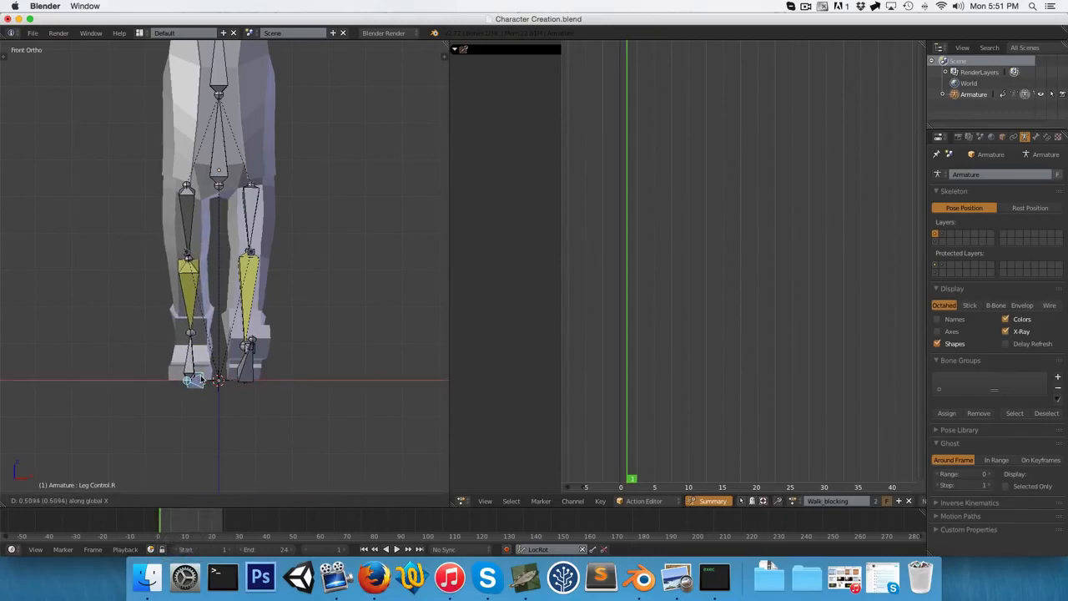
click(197, 379)
scroll(216, 372, down, 2)
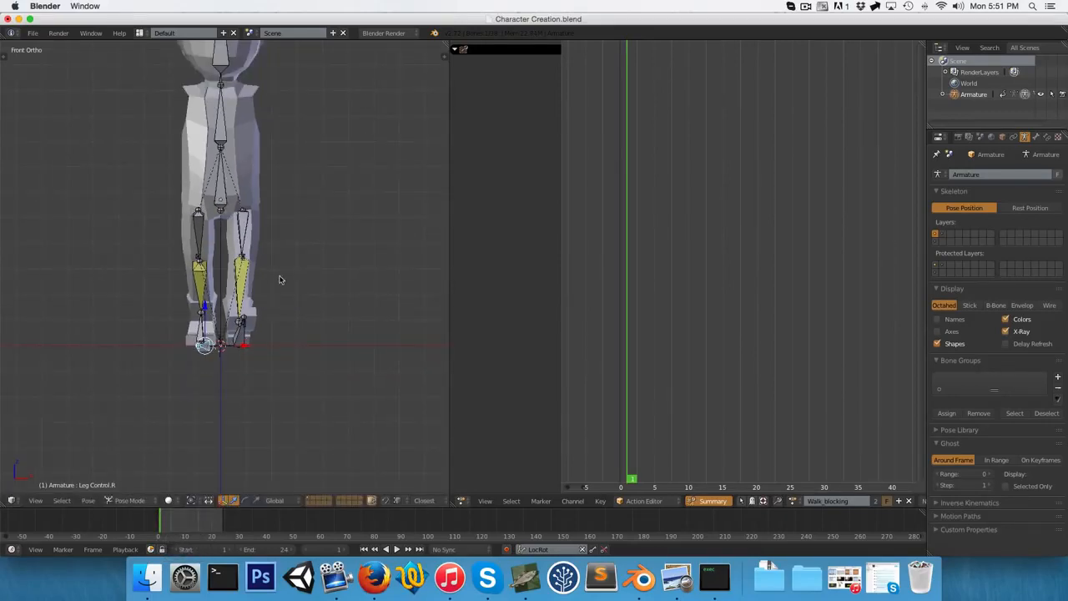
scroll(256, 289, up, 2)
scroll(228, 243, down, 3)
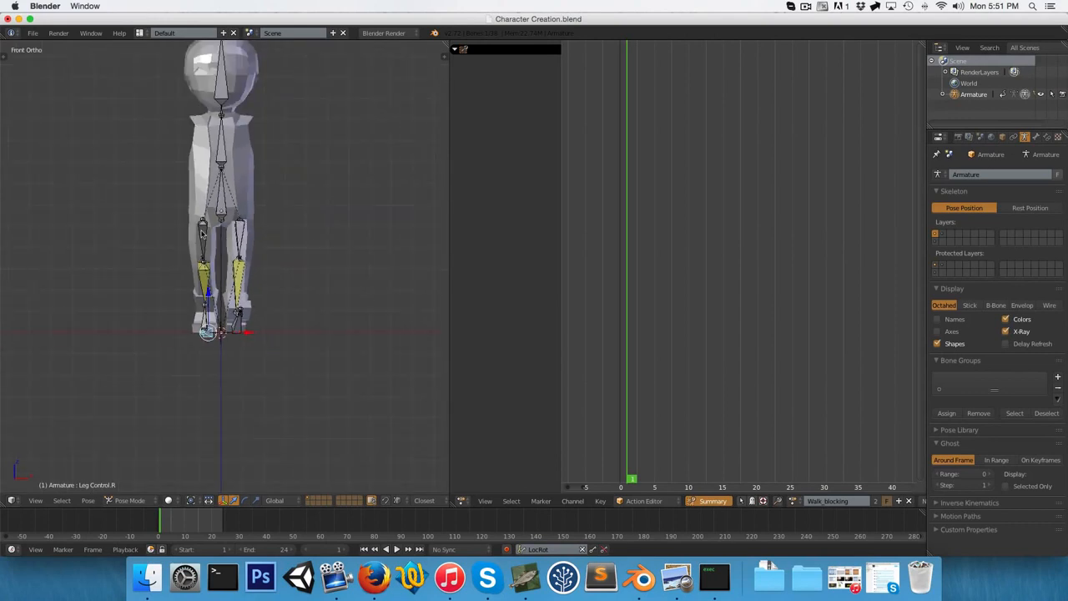
middle_drag(207, 214, 210, 246)
key(KP_1)
right_click(220, 200)
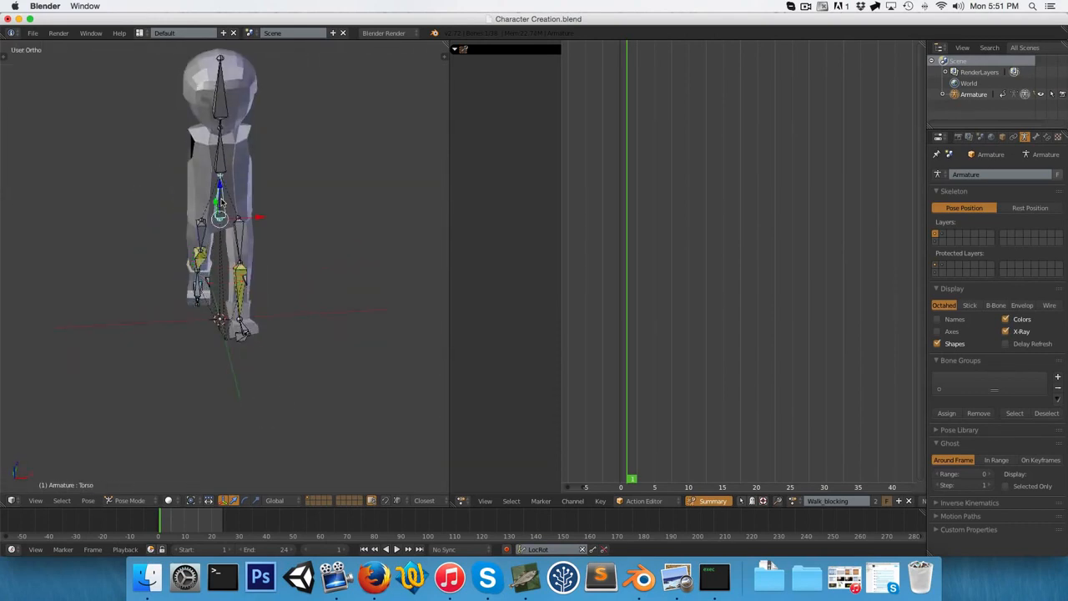
key(r)
key(Escape)
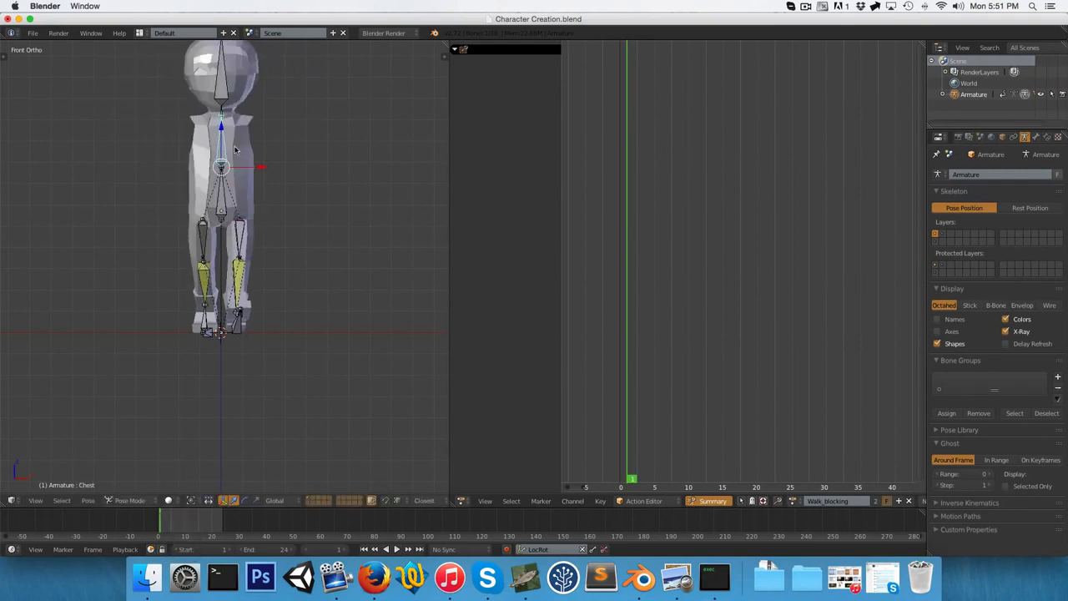
- Turn off Inherit Rotation for the Chest bone and test it by rotating the Torso bone
click(1035, 137)
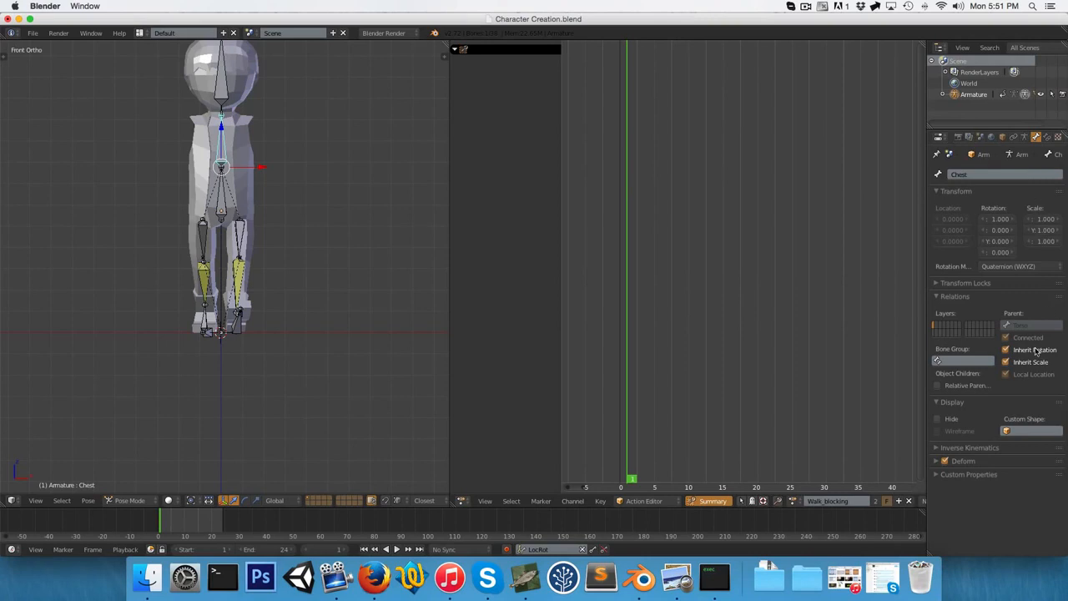
right_click(215, 190)
key(r)
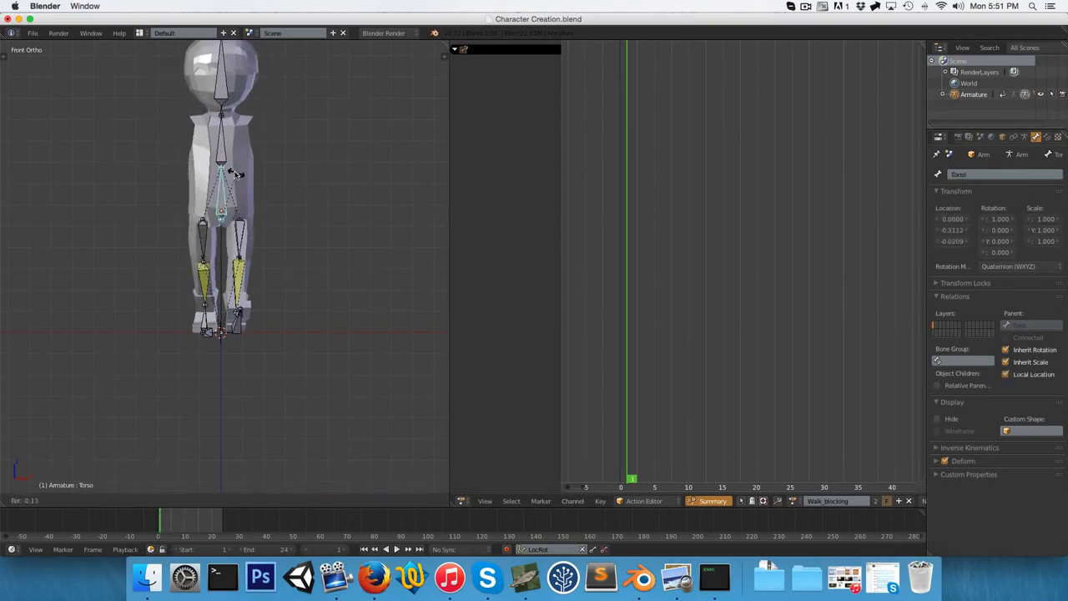
key(Escape)
- Tilt the Torso bone about 3 degrees toward the character's forward left leg in the front view
scroll(255, 177, up, 2)
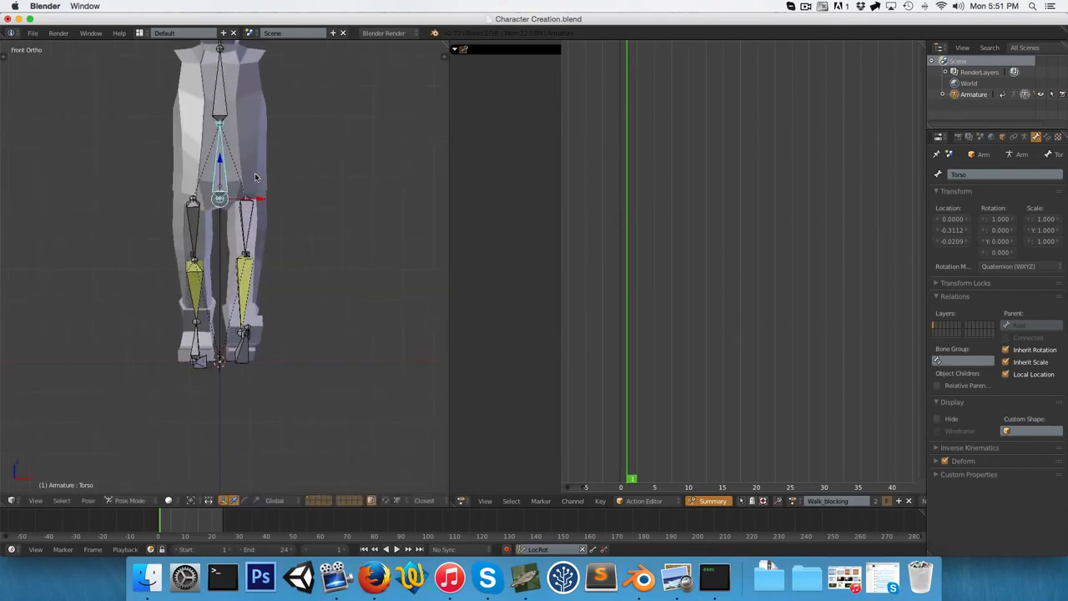
shift+middle_drag(250, 135, 223, 248)
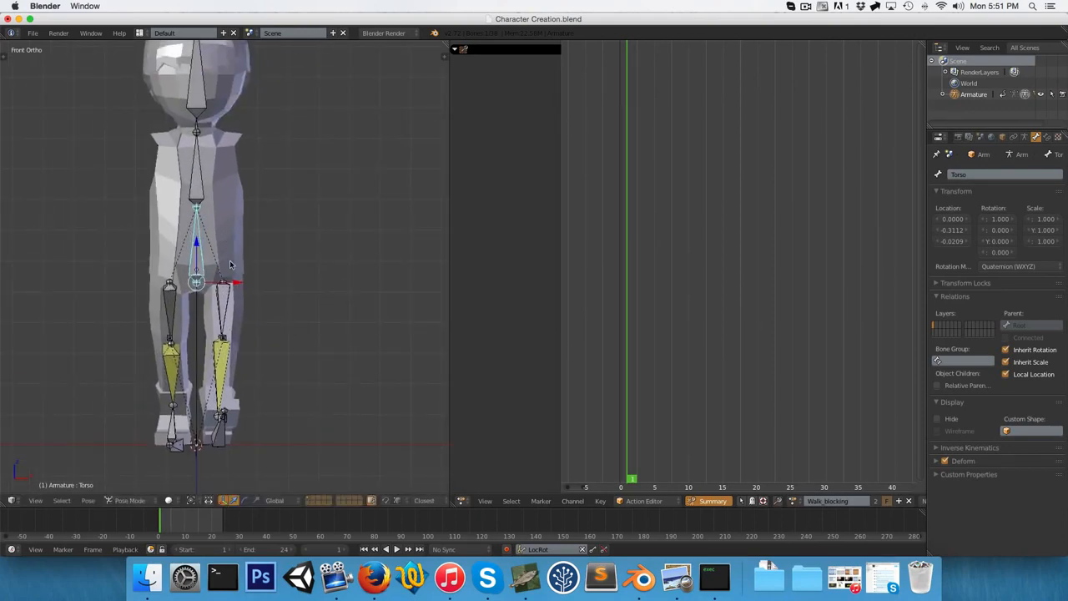
key(r)
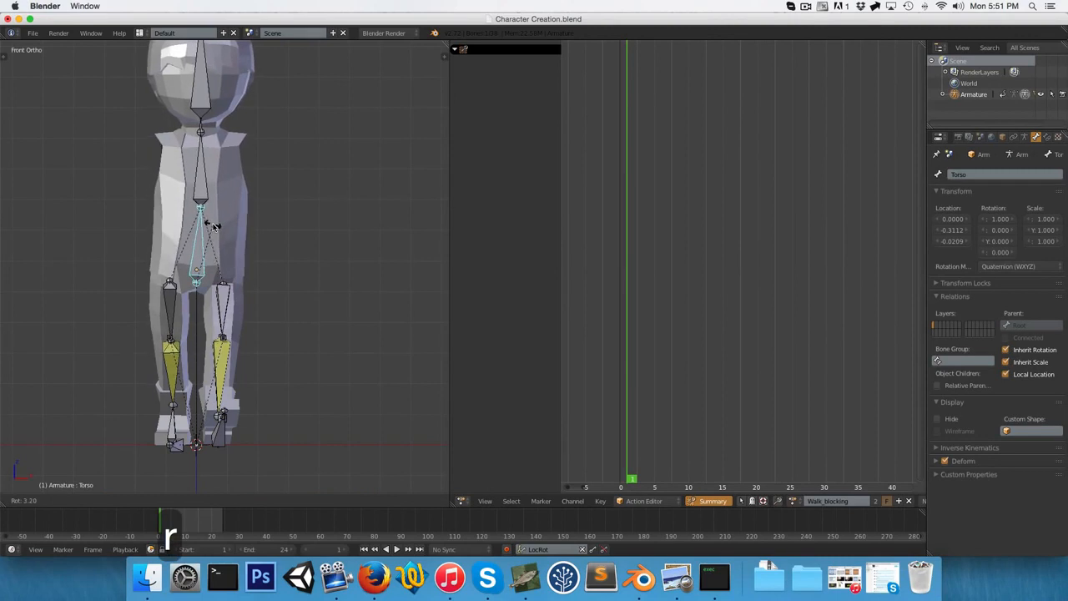
key(Escape)
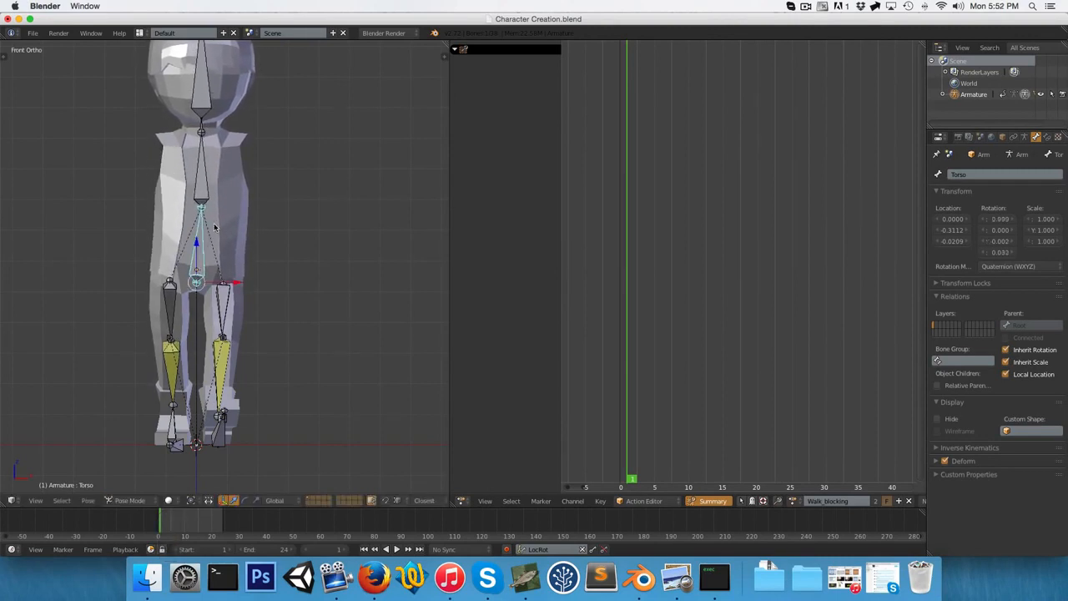
right_click(205, 184)
key(r)
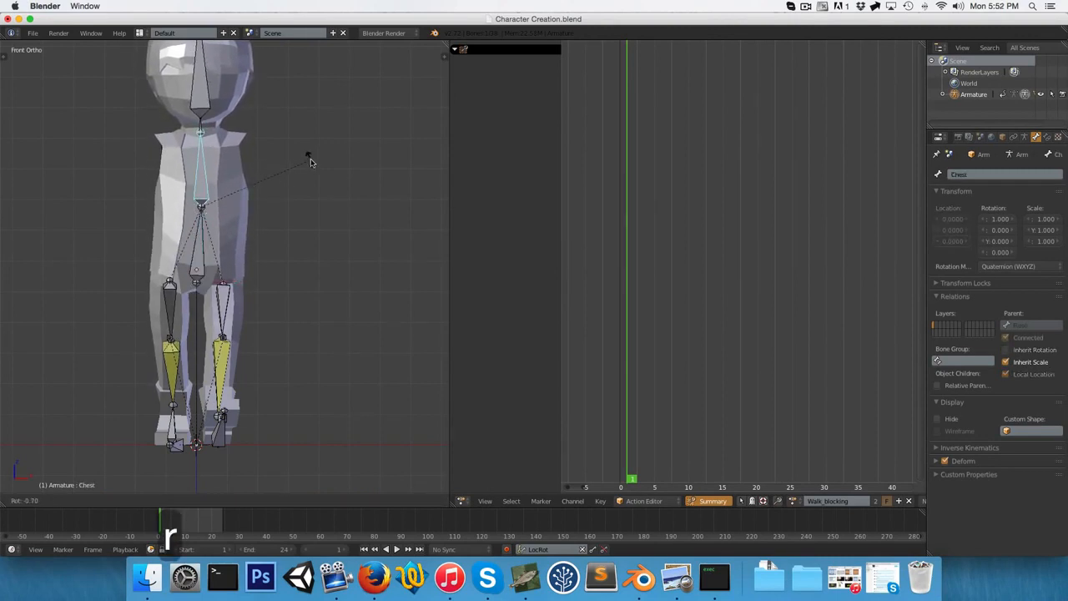
key(Escape)
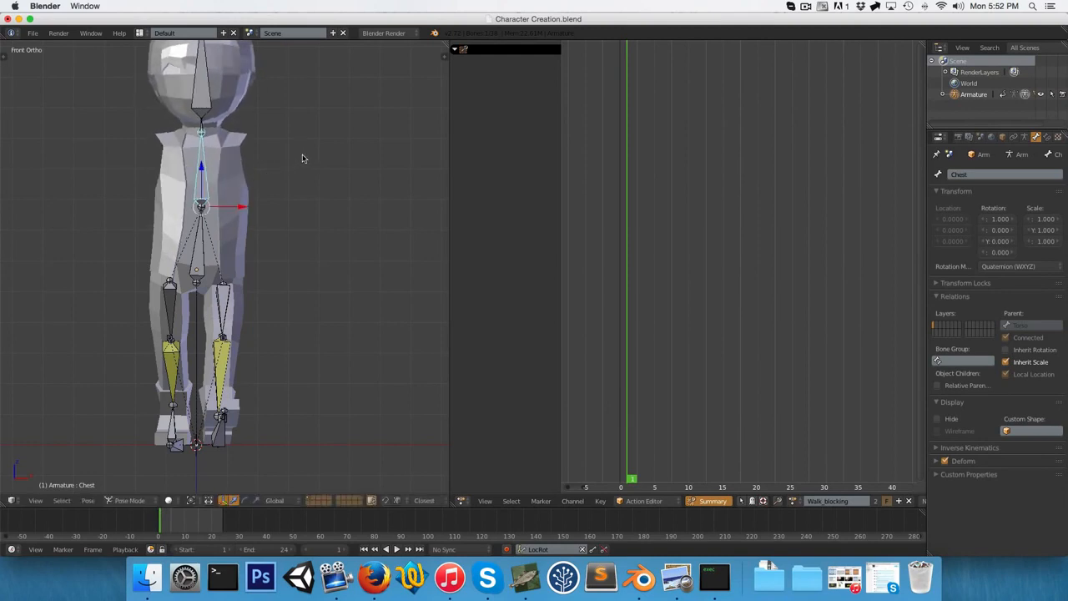
- Clear the Torso bone's rotation and twist it slightly in the top view so the hips turn with the stride
right_click(201, 234)
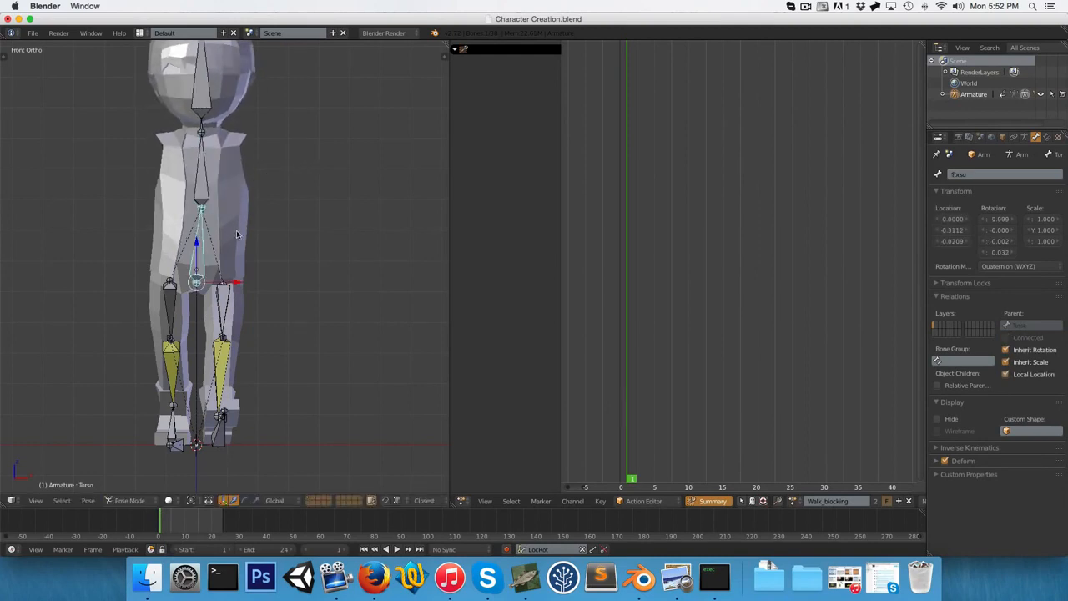
key(alt+r)
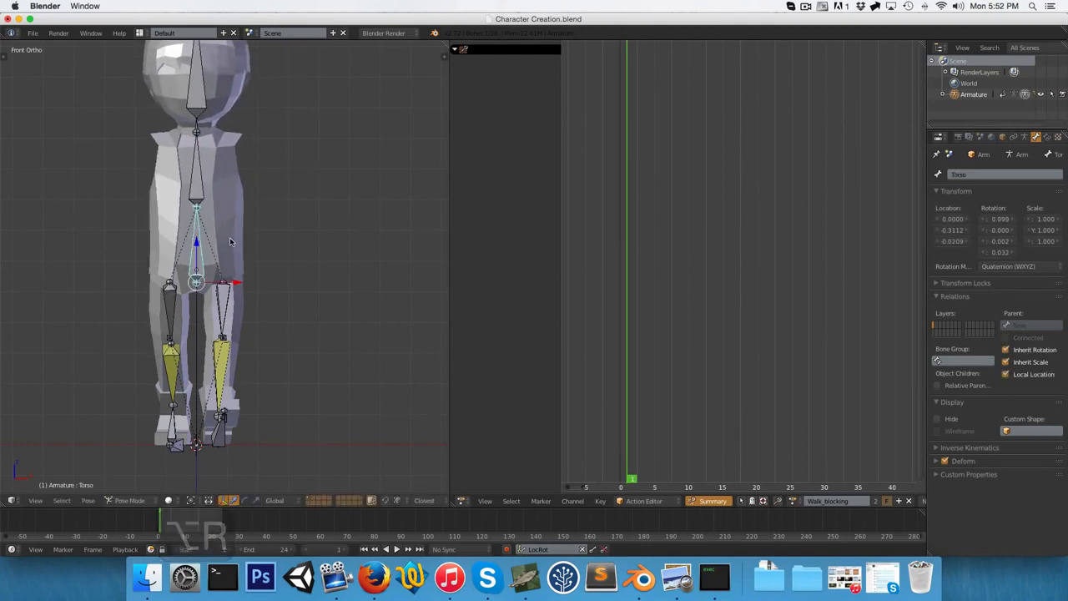
key(7)
key(z)
key(z)
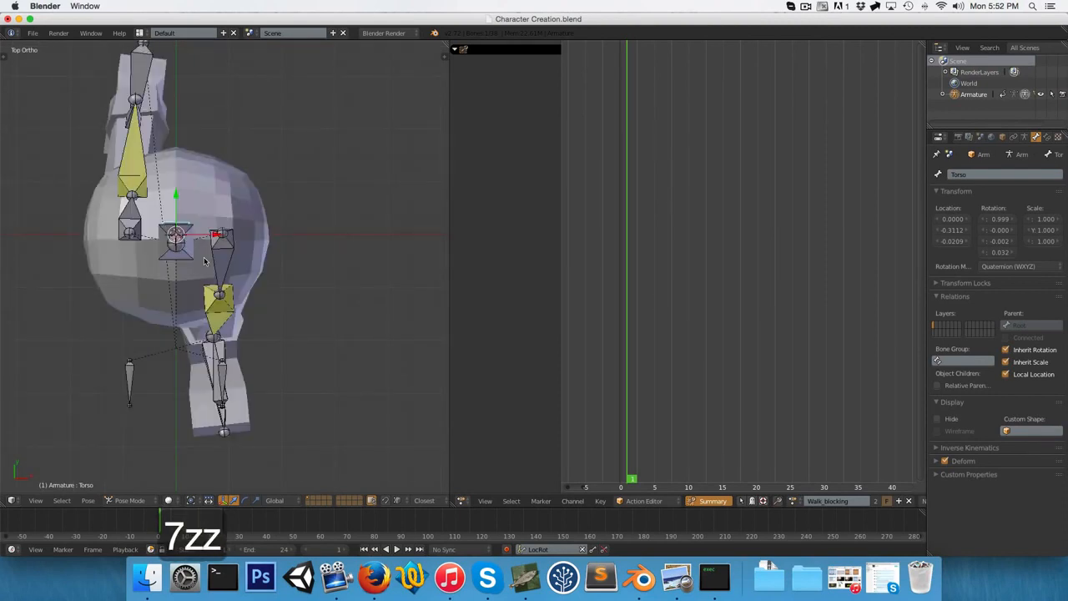
key(r)
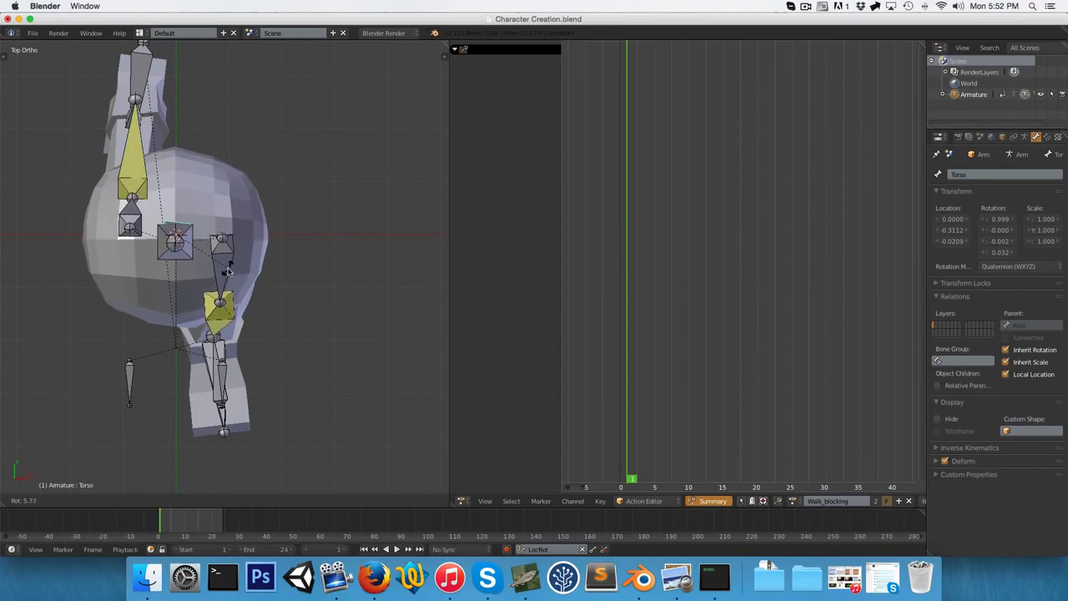
click(227, 275)
key(1)
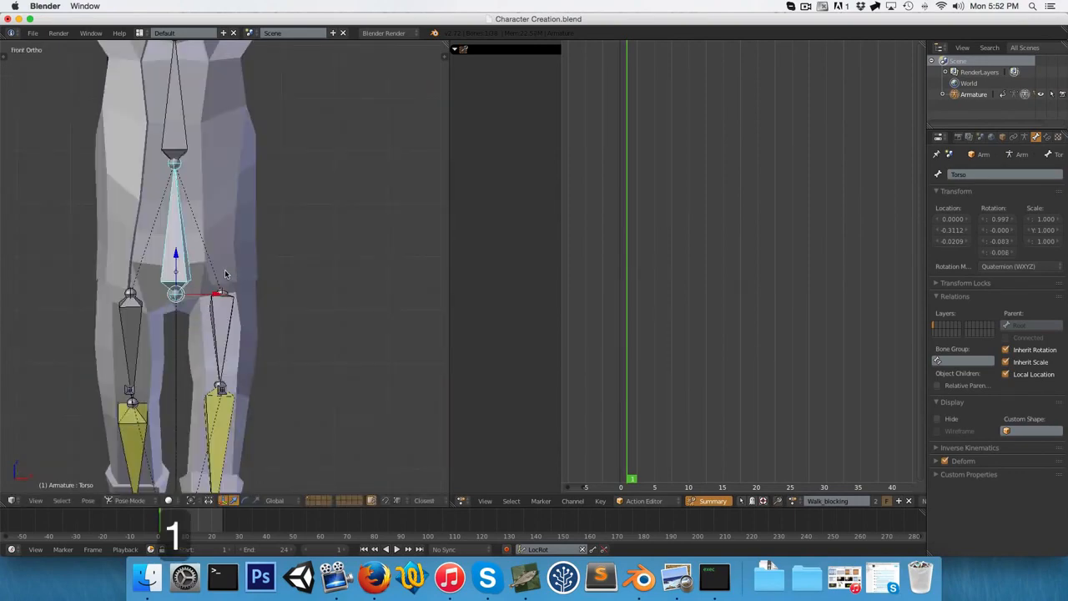
- Tilt the Torso bone about 2 degrees toward the character's forward left leg in the front view
key(z)
key(z)
key(3)
key(1)
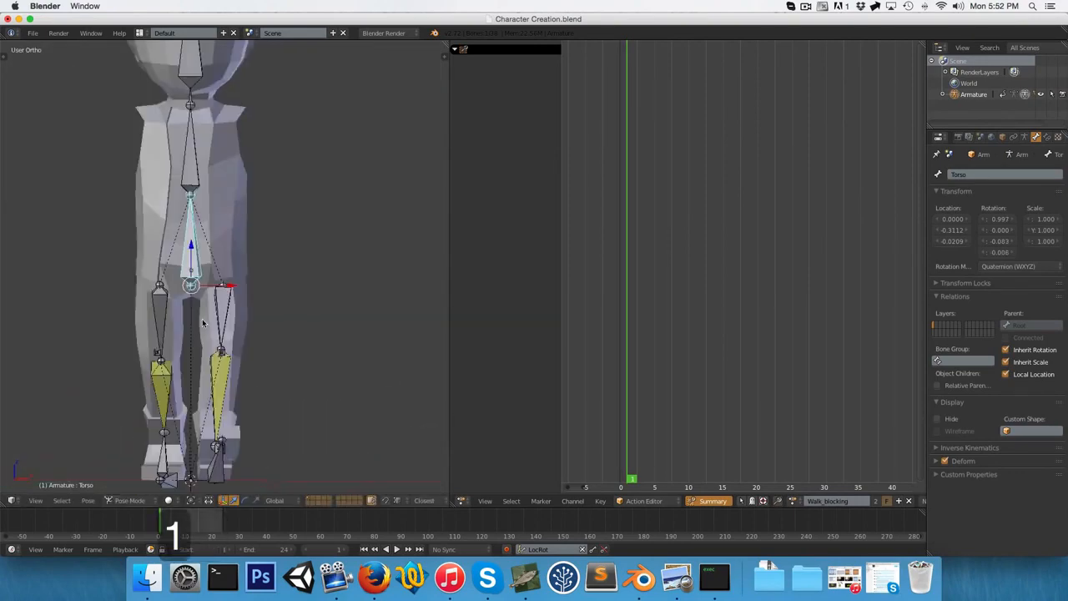
key(3)
key(1)
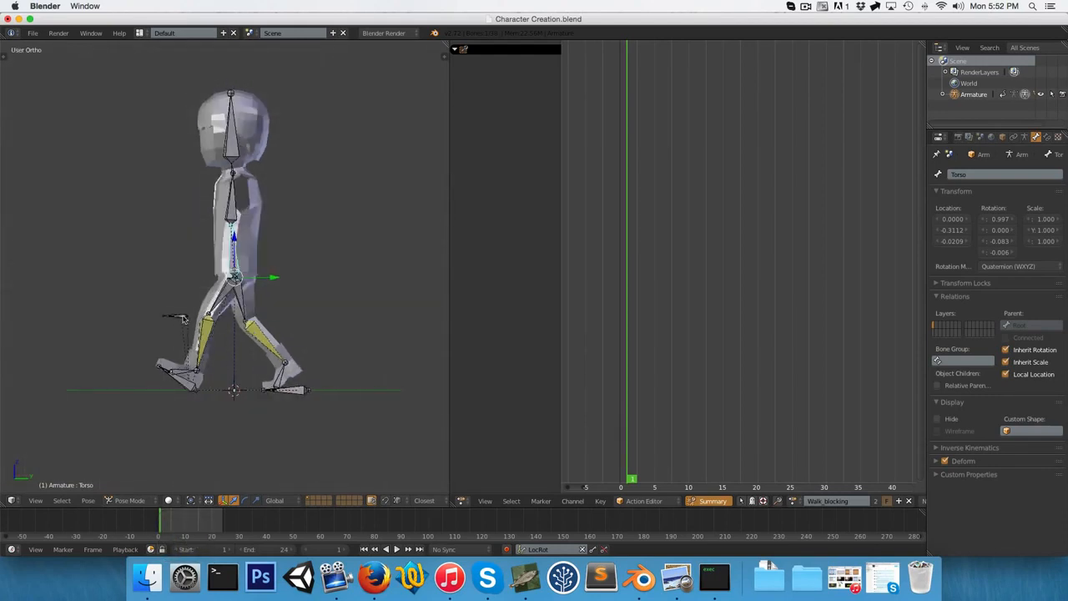
scroll(234, 294, up, 2)
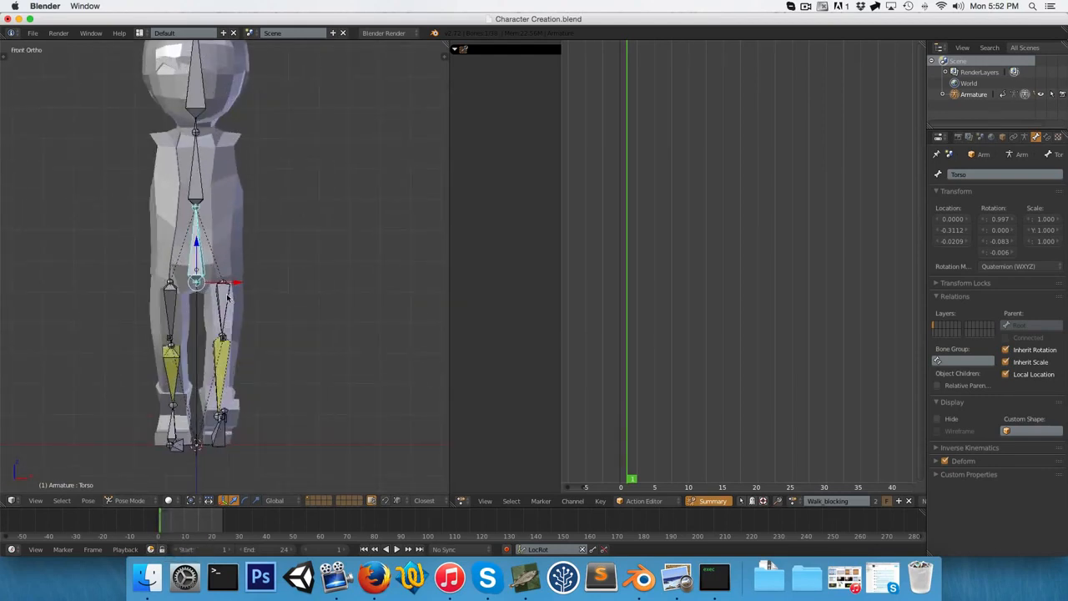
key(r)
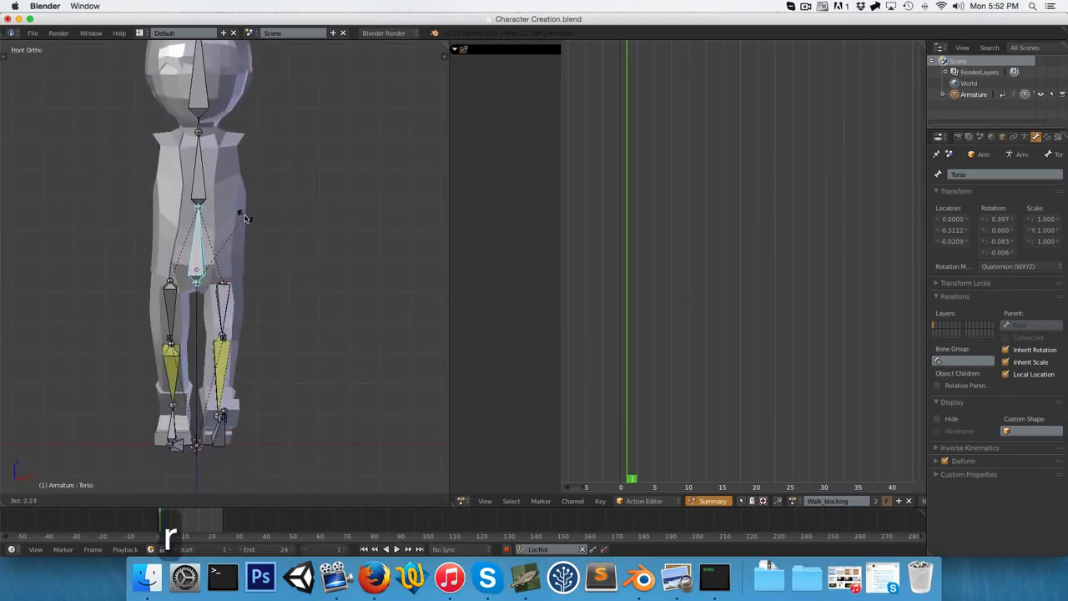
click(254, 217)
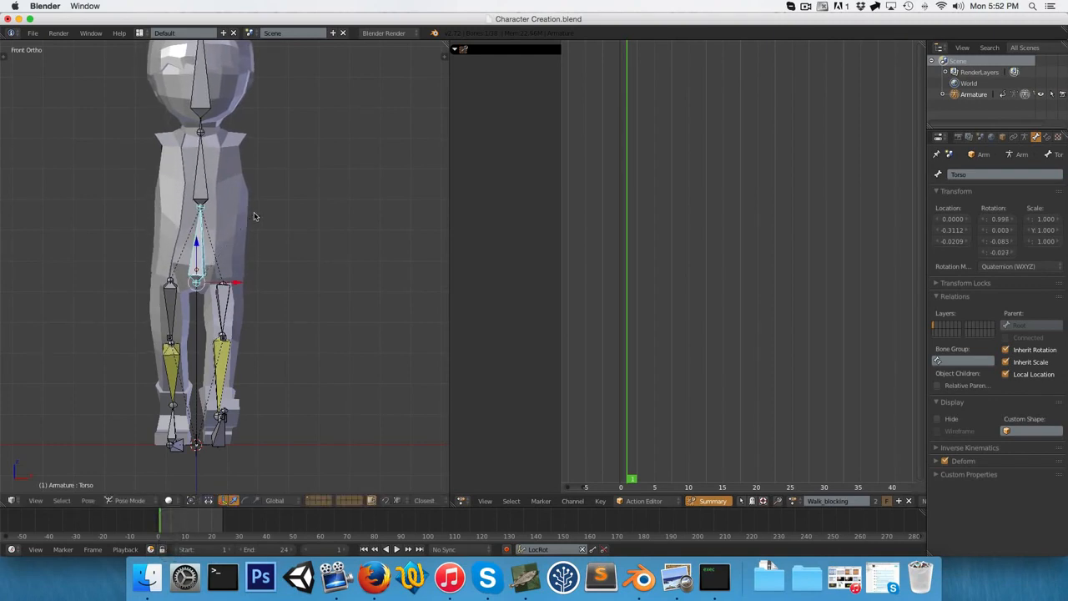
- Rotate the Chest bone about 1 degree in the front view, opposite to the torso's sideways tilt
right_click(201, 182)
key(r)
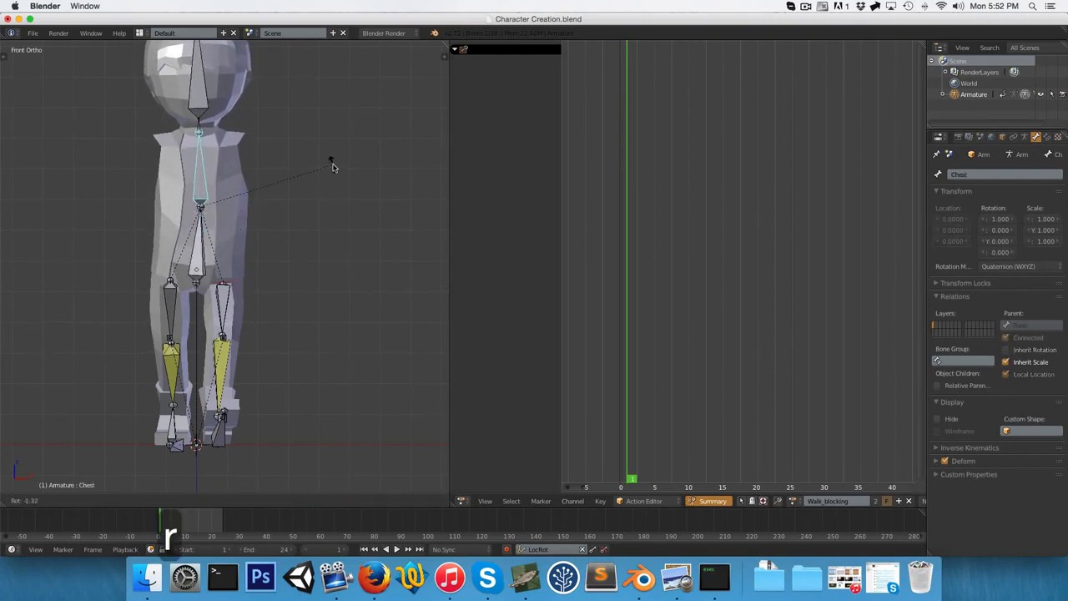
click(335, 165)
scroll(310, 184, down, 2)
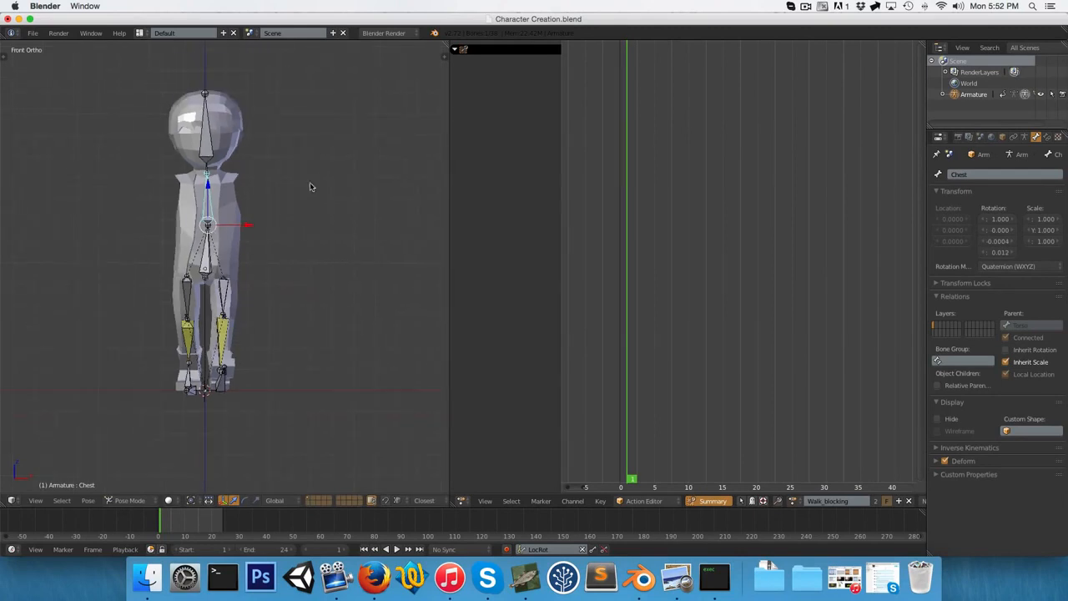
key(a)
- Lean the Torso and Chest bones forward about 5 degrees in the side view and tilt the Head bone back about 1 degree
key(3)
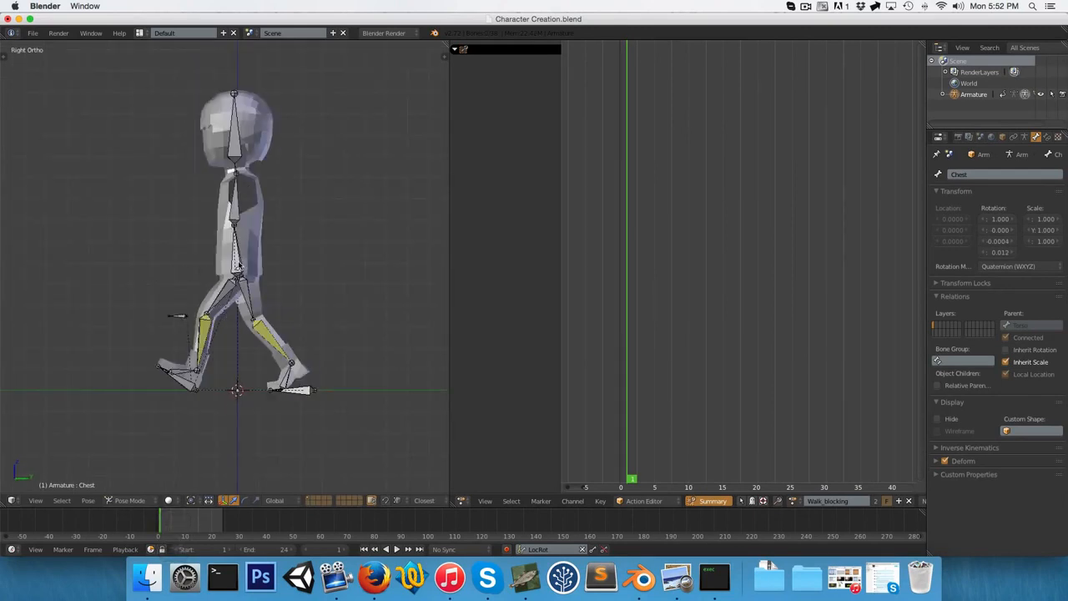
right_click(241, 266)
scroll(266, 239, up, 2)
scroll(281, 209, down, 2)
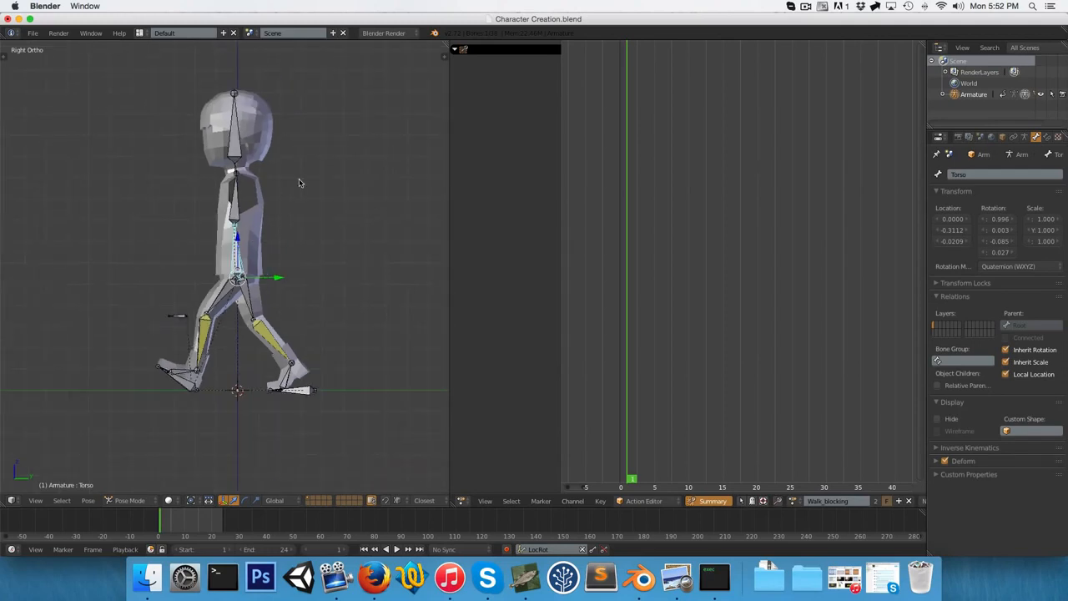
key(r)
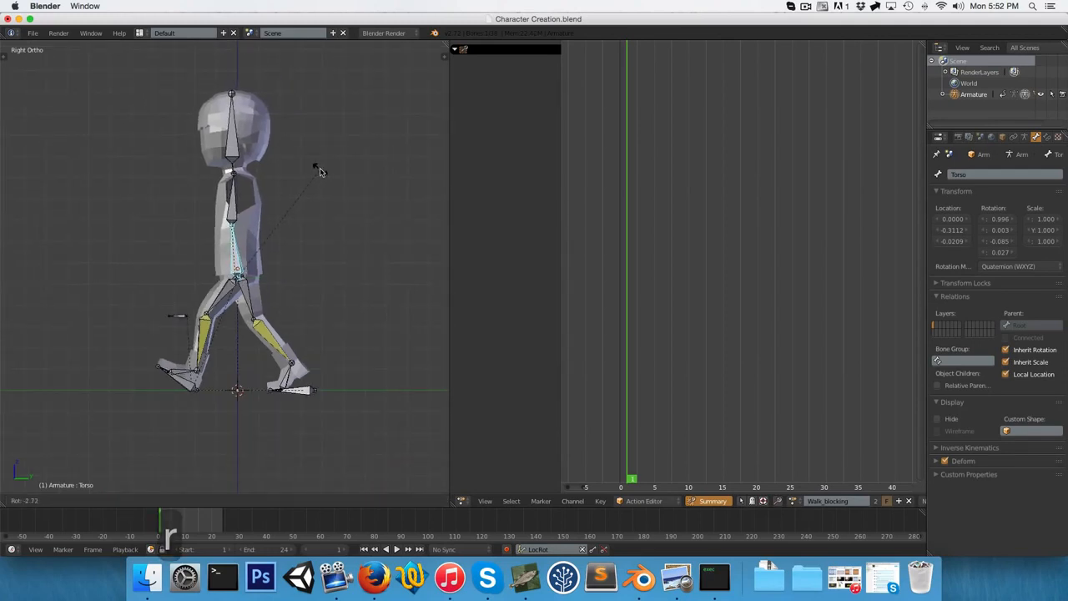
click(318, 176)
right_click(236, 209)
key(r)
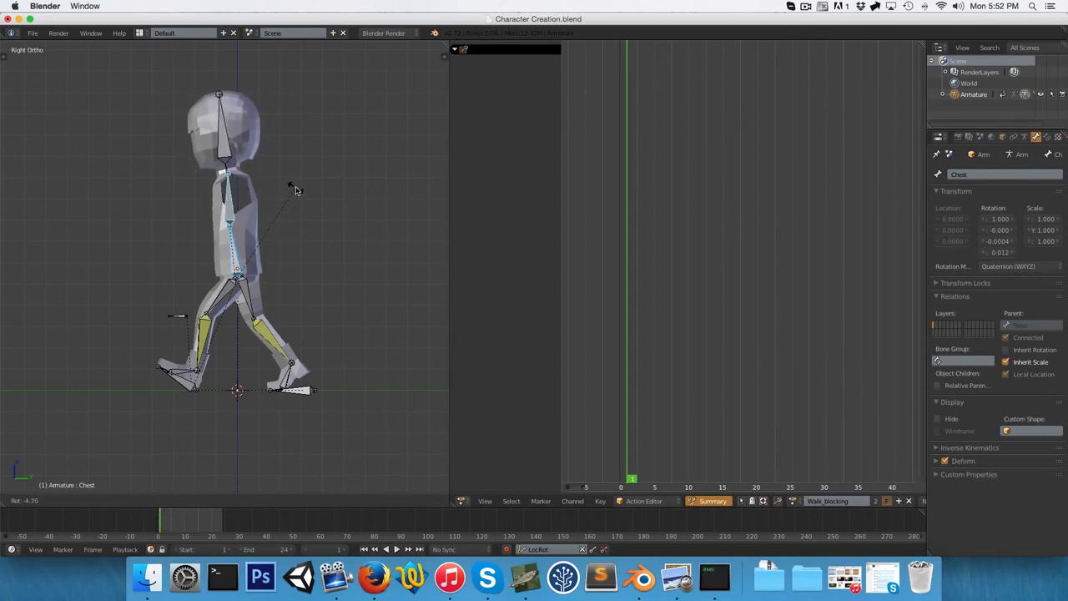
click(295, 188)
right_click(227, 153)
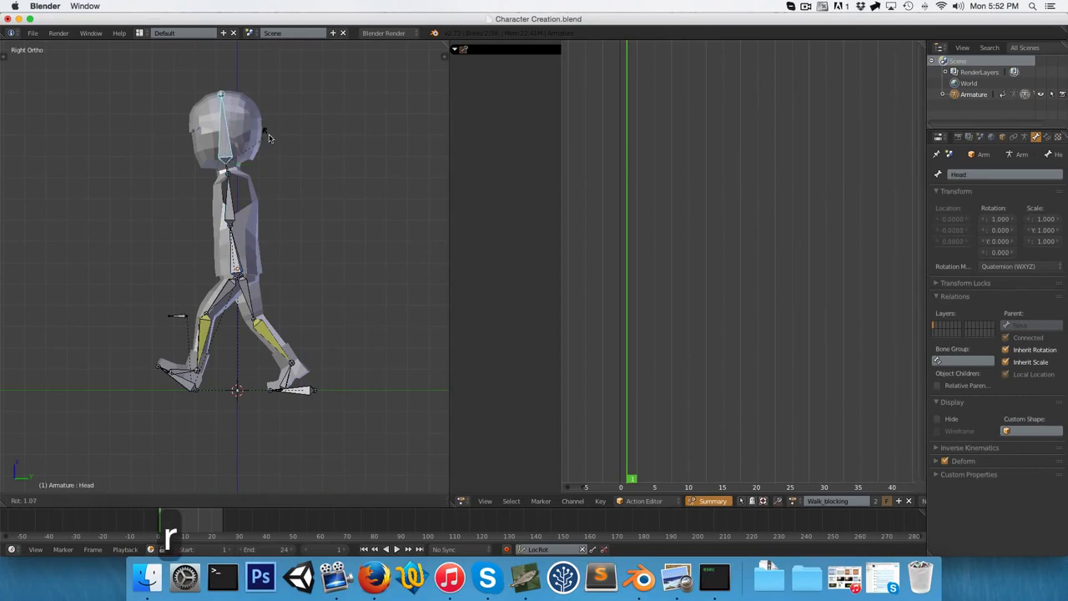
- Select all bones and insert LocRot keyframes for the contact pose at frame 1
key(a)
key(a)
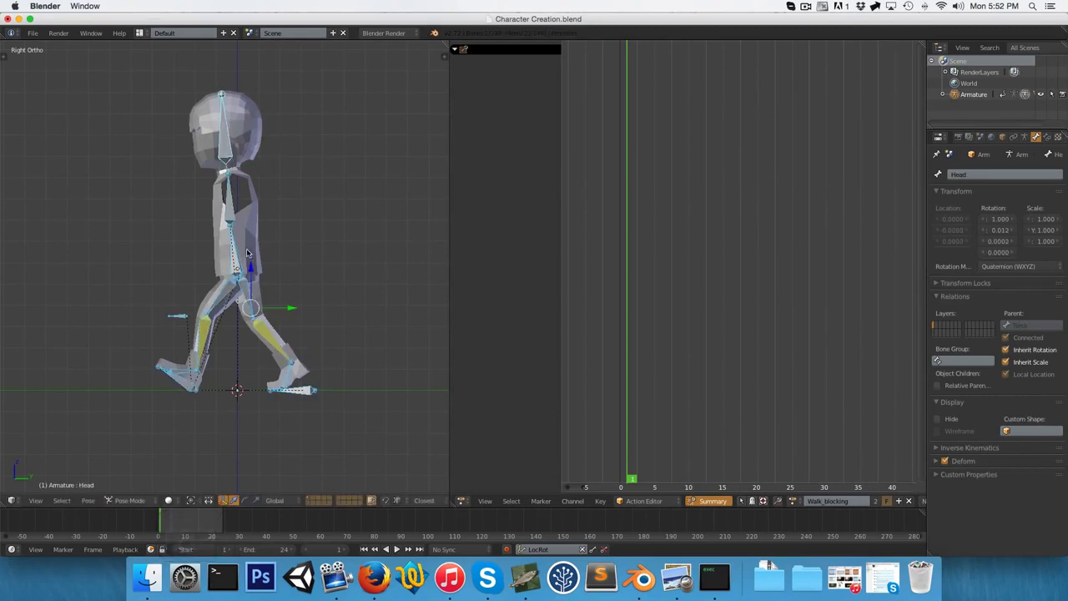
key(i)
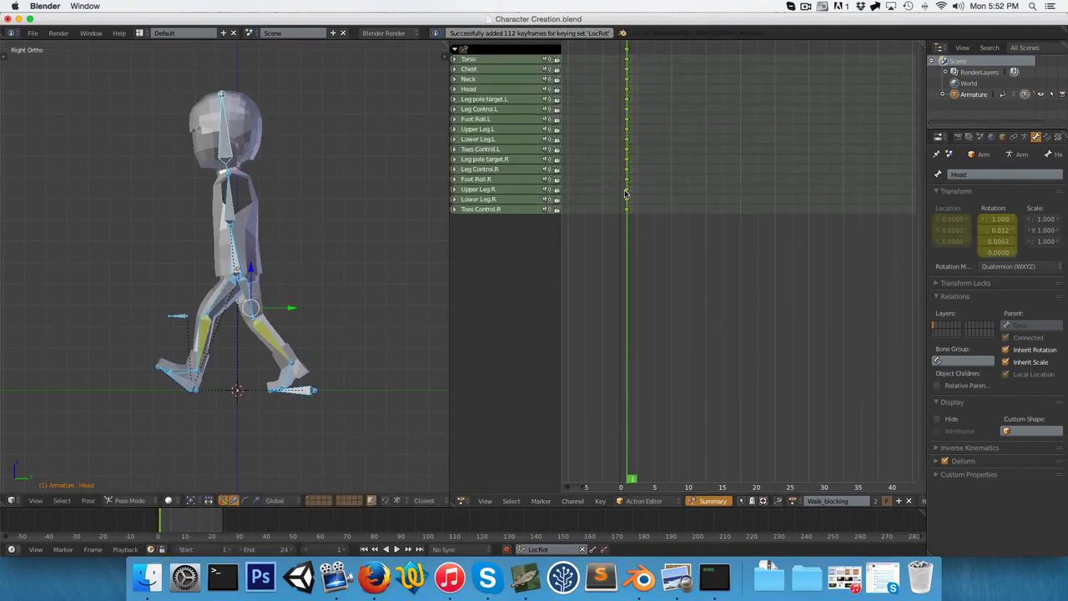
middle_drag(158, 262, 302, 267)
key(1)
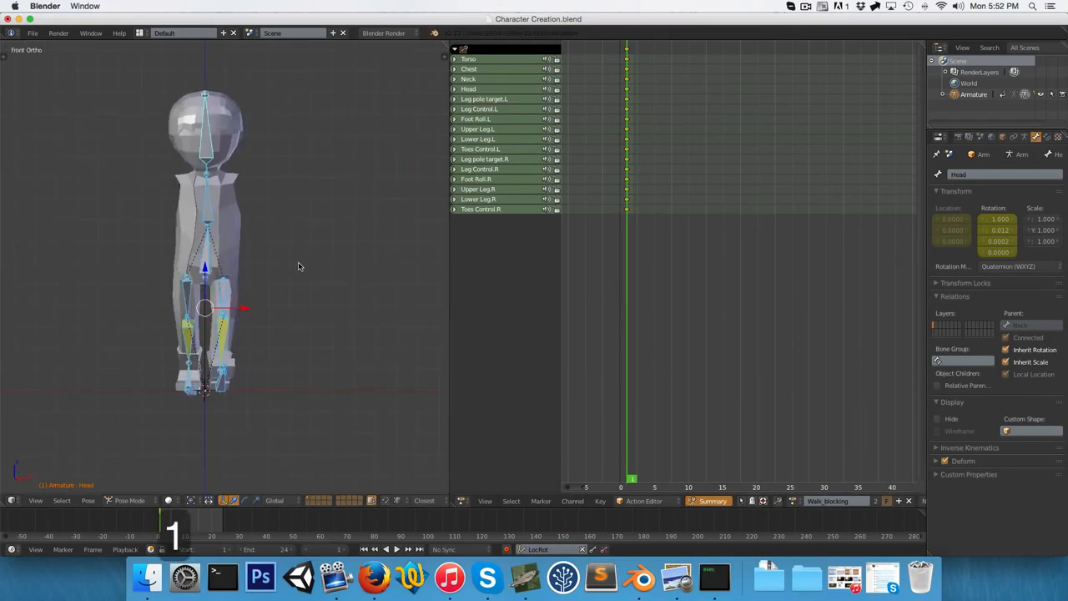
key(3)
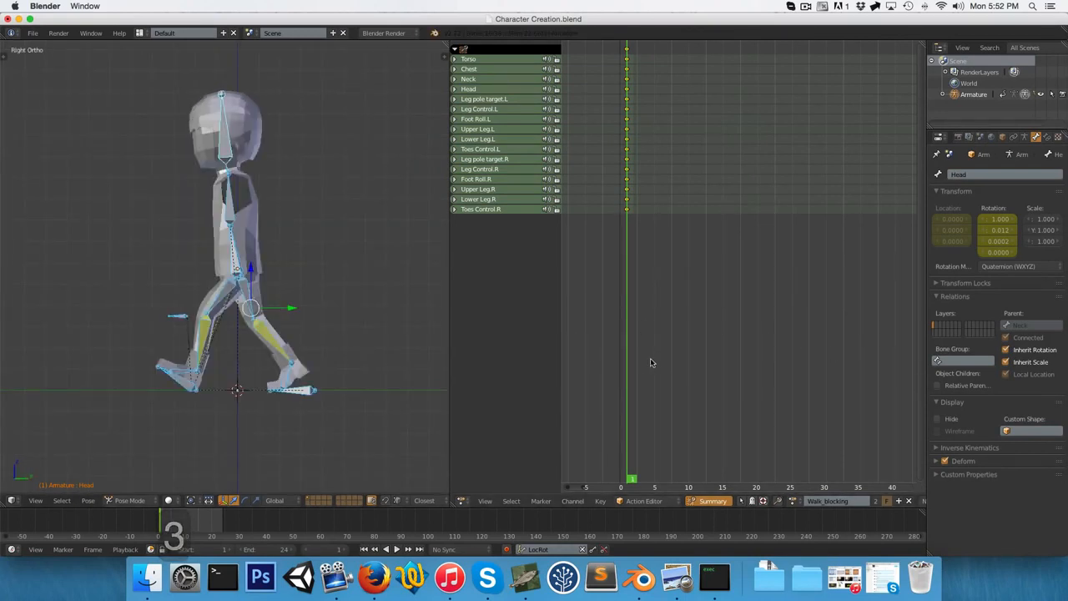
- Scrub between the keyed pose at frame 1 and frame 9, leaving the current frame at 9
drag(666, 358, 683, 356)
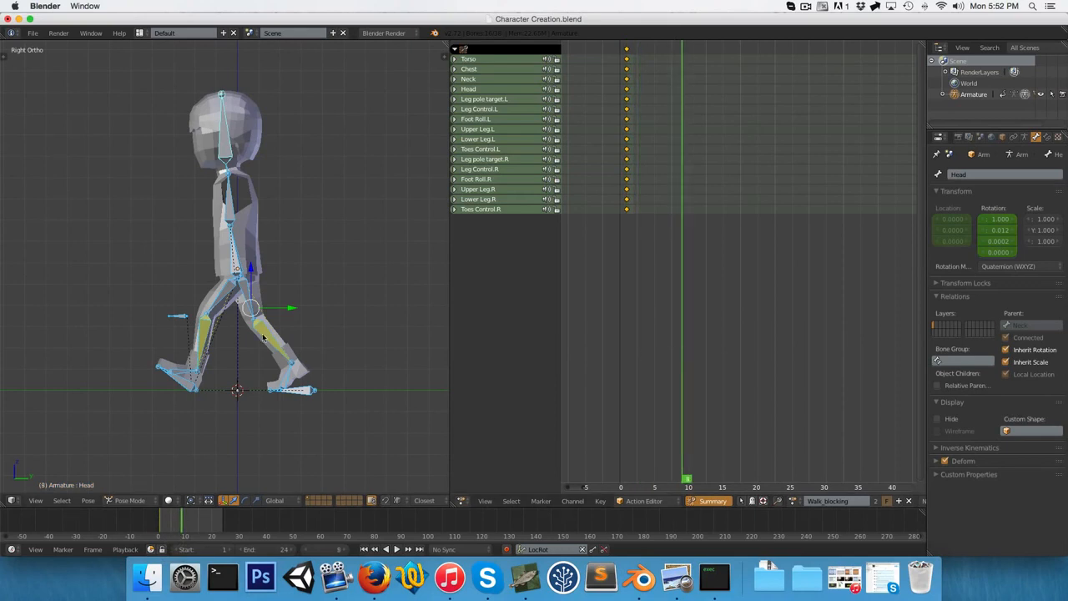
scroll(247, 342, up, 4)
shift+middle_drag(247, 342, 242, 325)
scroll(242, 325, down, 3)
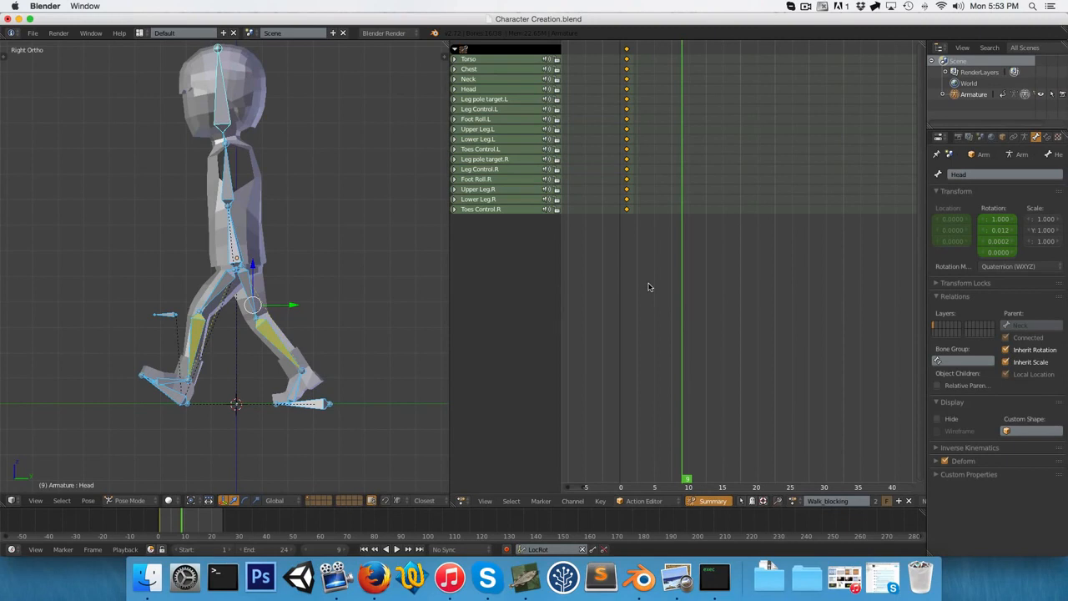
click(626, 212)
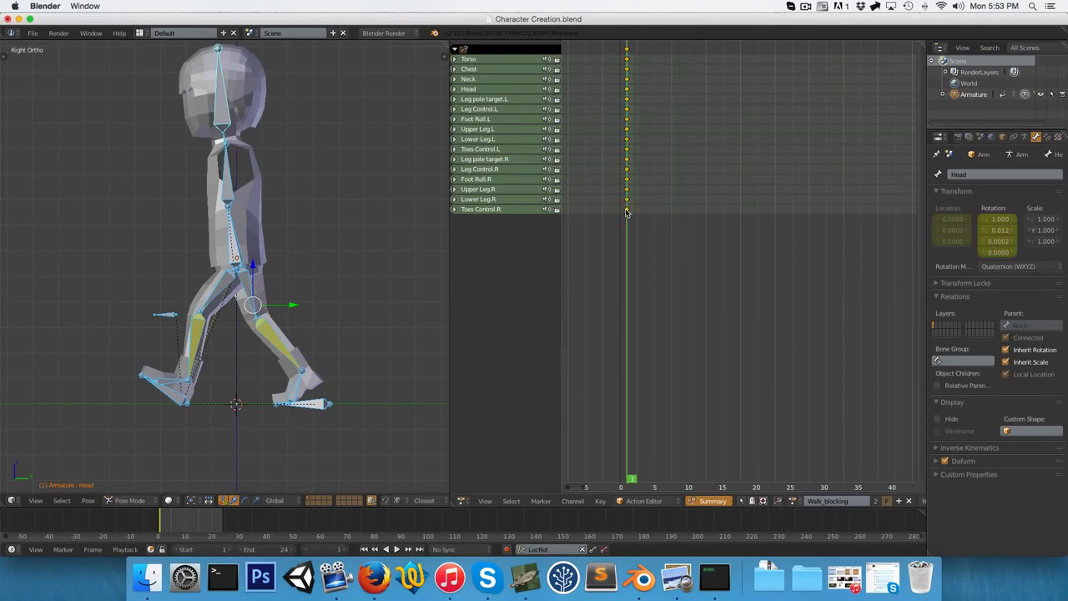
drag(752, 222, 684, 218)
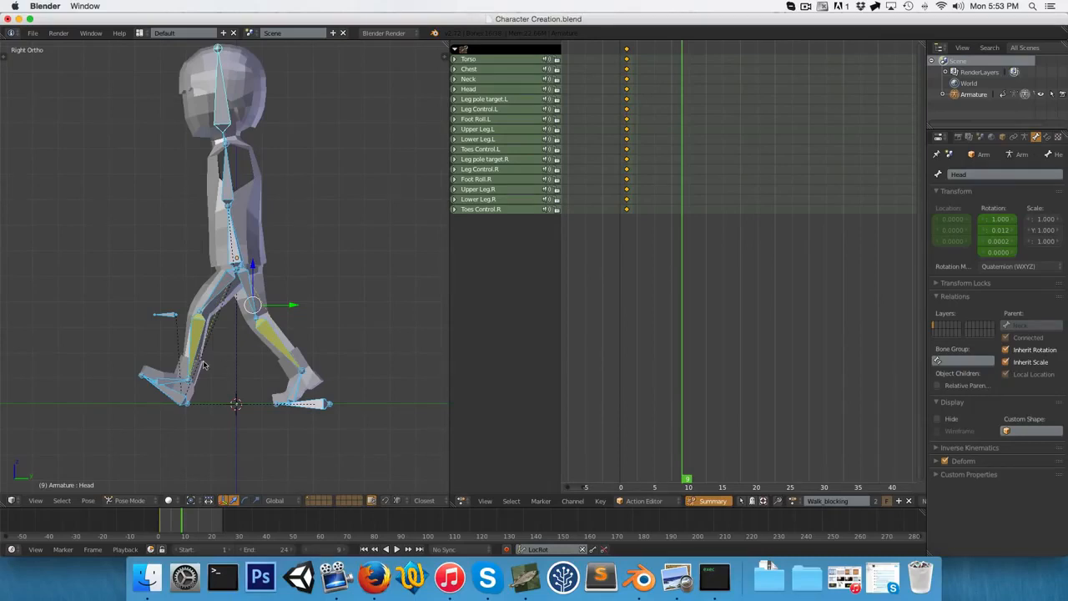
- Clear the left leg control's rotation and move it back about 2.8 units along the Y axis to plant the foot under the body
right_click(171, 397)
key(alt+r)
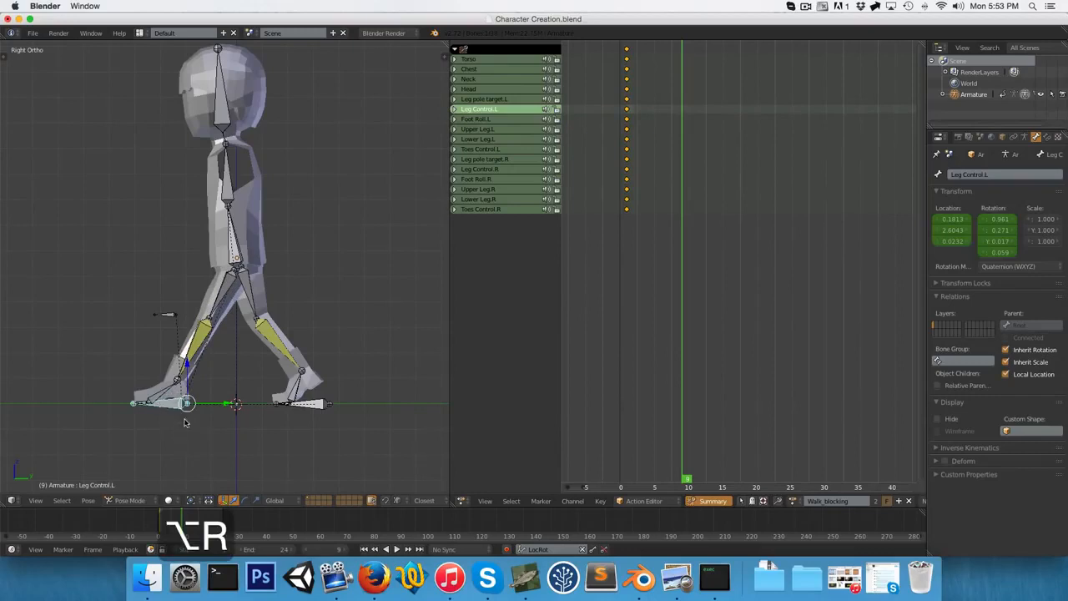
key(g)
key(y)
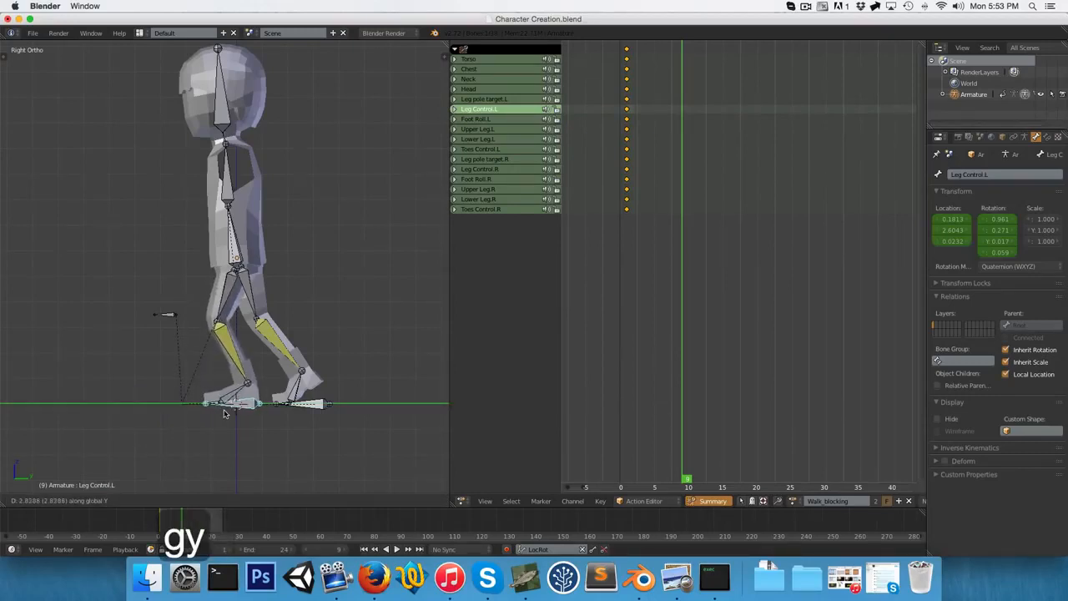
click(244, 296)
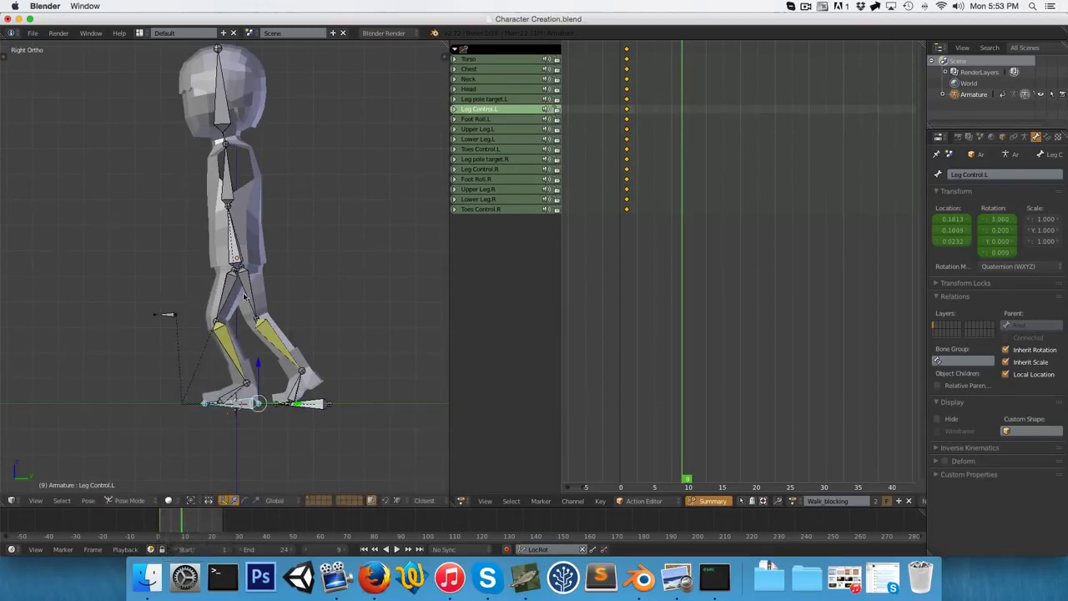
- Clear the right leg control's rotation and rotate it in the side view so the foot's toes point steeply downward
right_click(310, 405)
shift+middle_drag(324, 393, 317, 328)
scroll(317, 328, up, 1)
right_click(302, 336)
key(alt+r)
right_click(303, 355)
key(r)
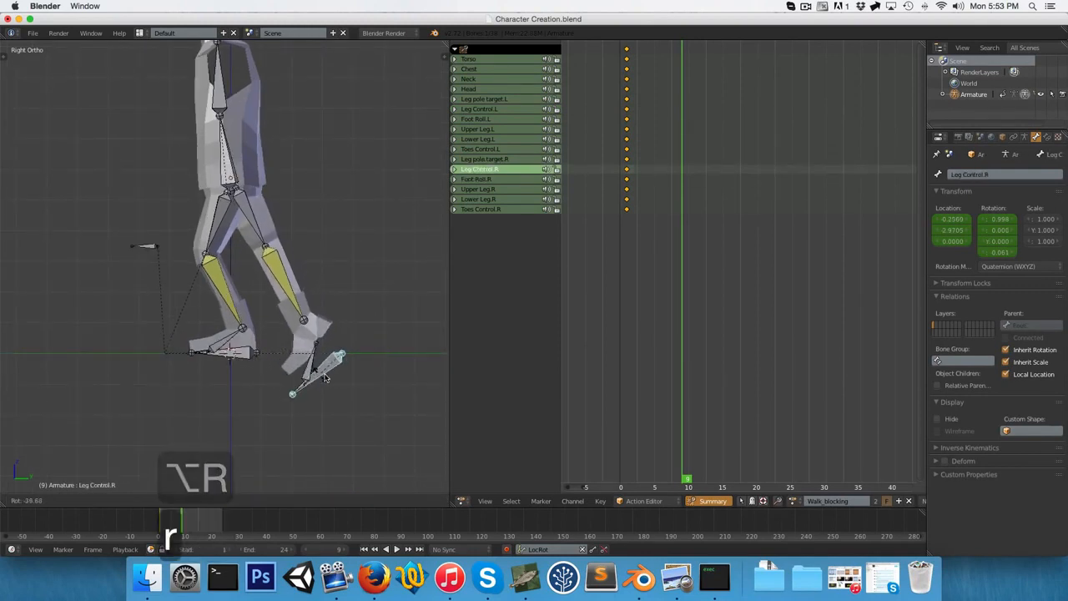
click(325, 399)
- Move the right leg control up and forward so the bent right leg passes beside the planted left leg
key(g)
click(293, 342)
key(g)
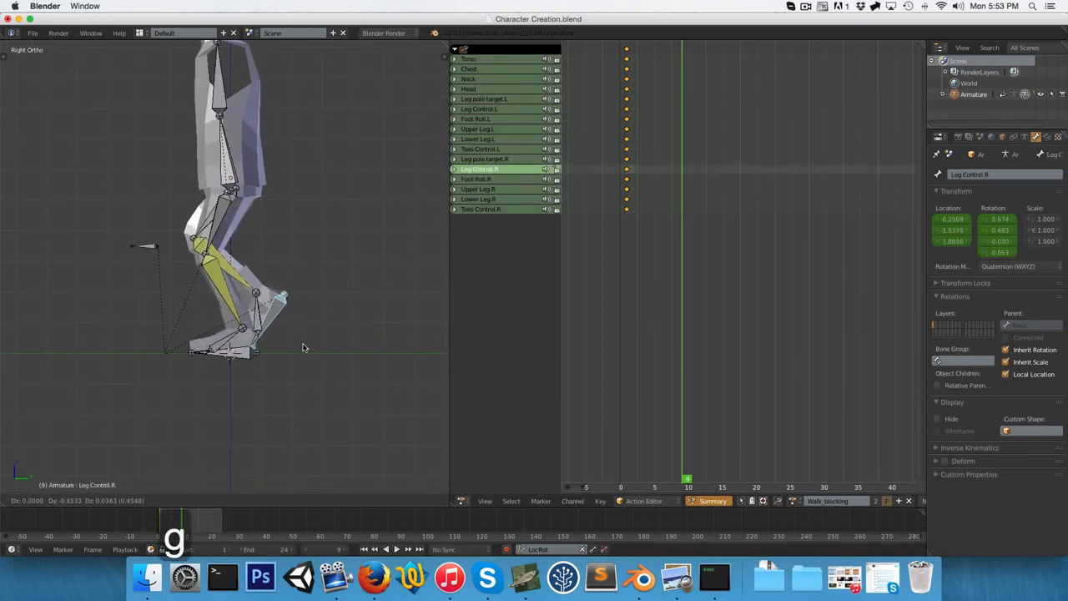
click(303, 345)
scroll(192, 196, down, 1)
- Raise the Torso bone about 0.3 units along the Z axis to lift the body over the planted leg
right_click(231, 185)
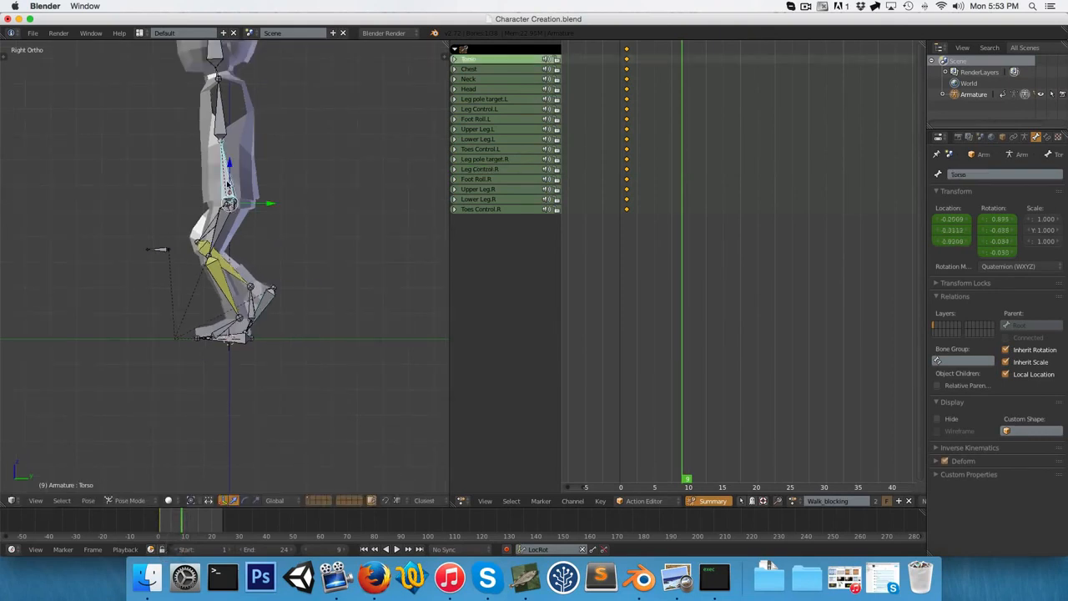
key(g)
key(z)
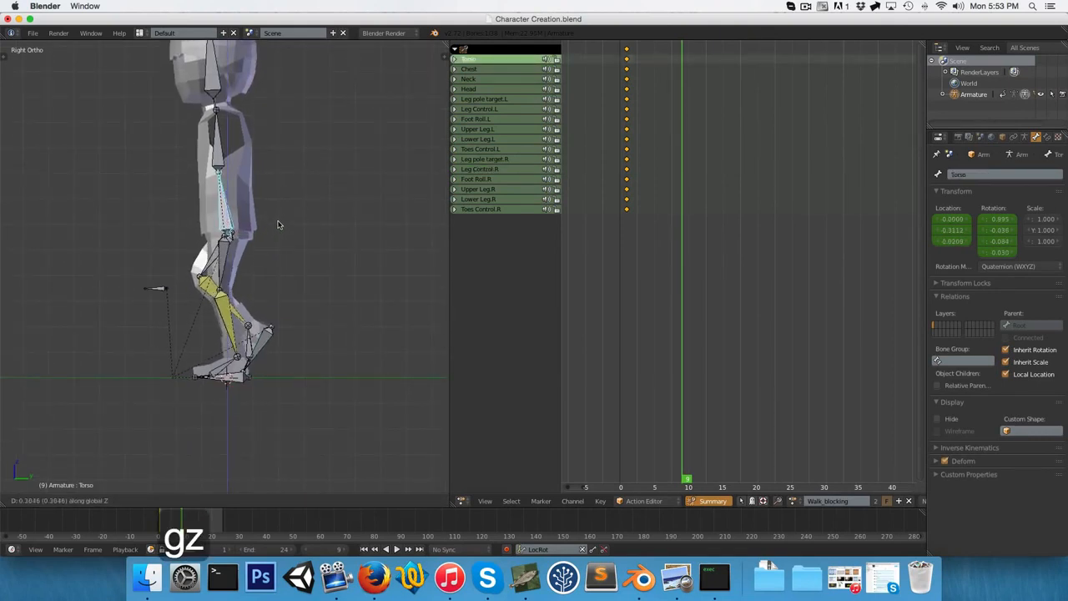
click(280, 224)
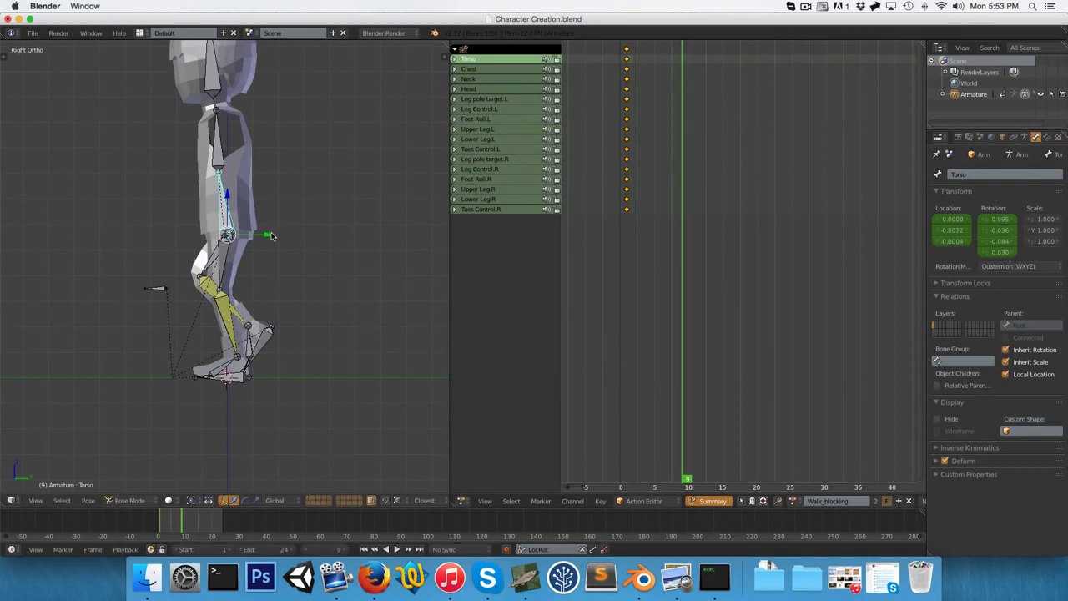
- Rotate the left leg control 7 degrees about the global Z axis to turn the planted foot
key(KP_1)
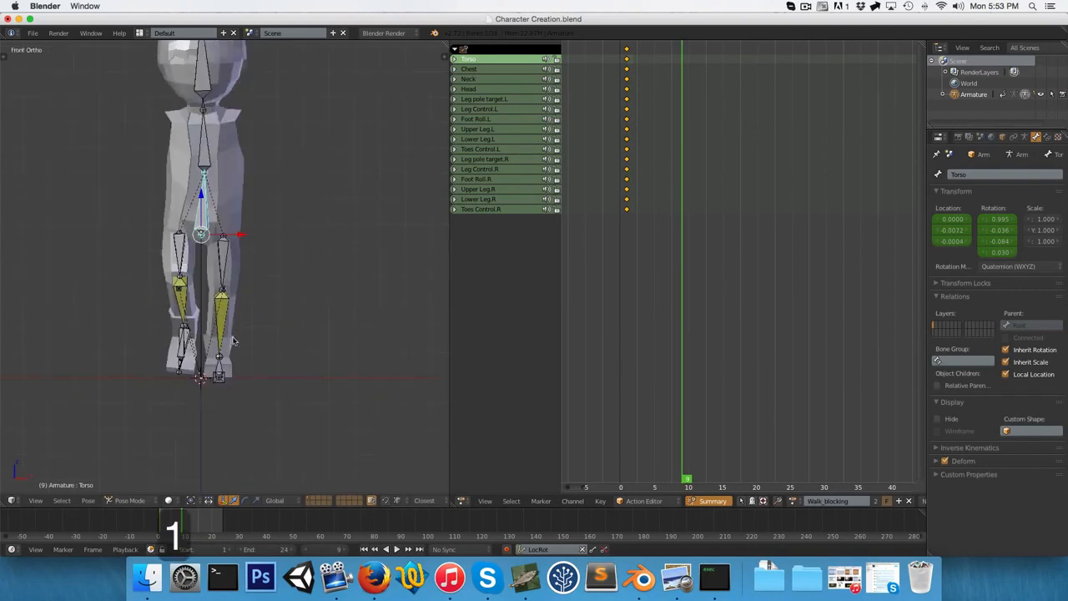
scroll(231, 345, up, 3)
right_click(233, 413)
key(r)
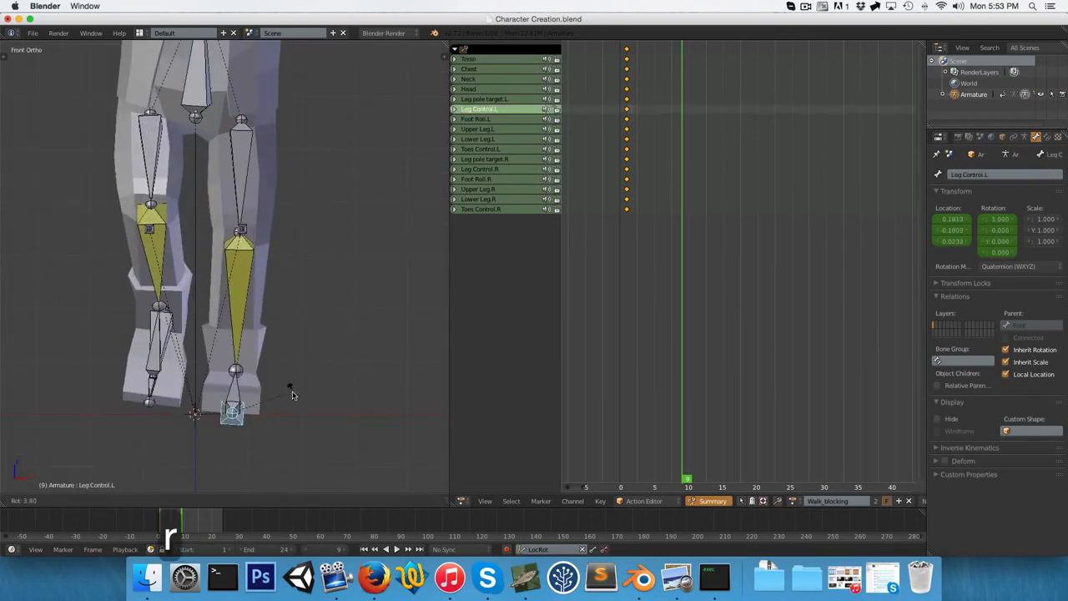
key(r)
key(z)
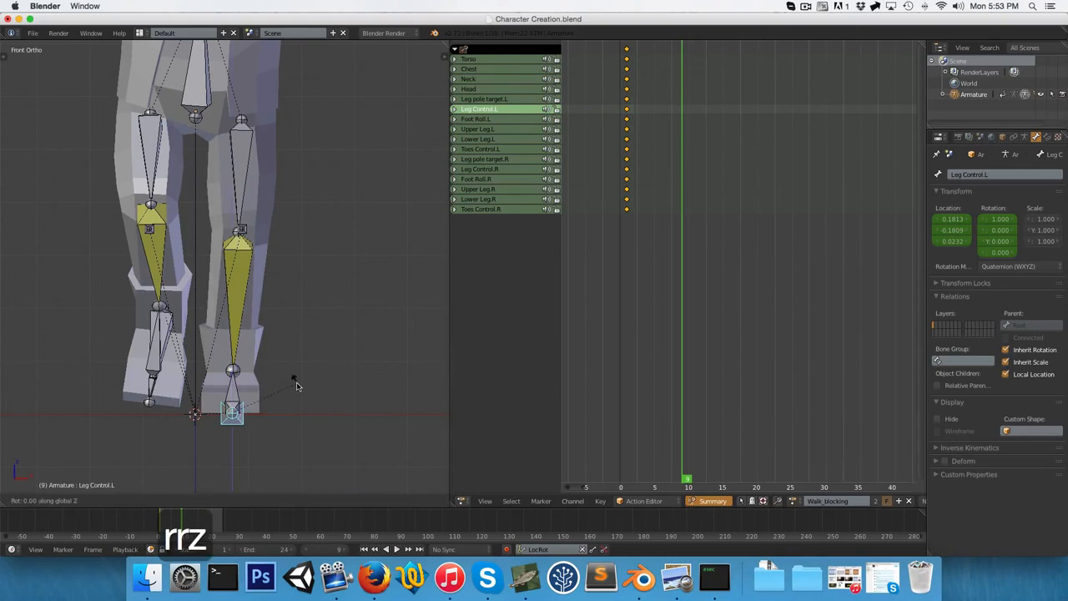
key(7)
key(Return)
scroll(226, 203, down, 2)
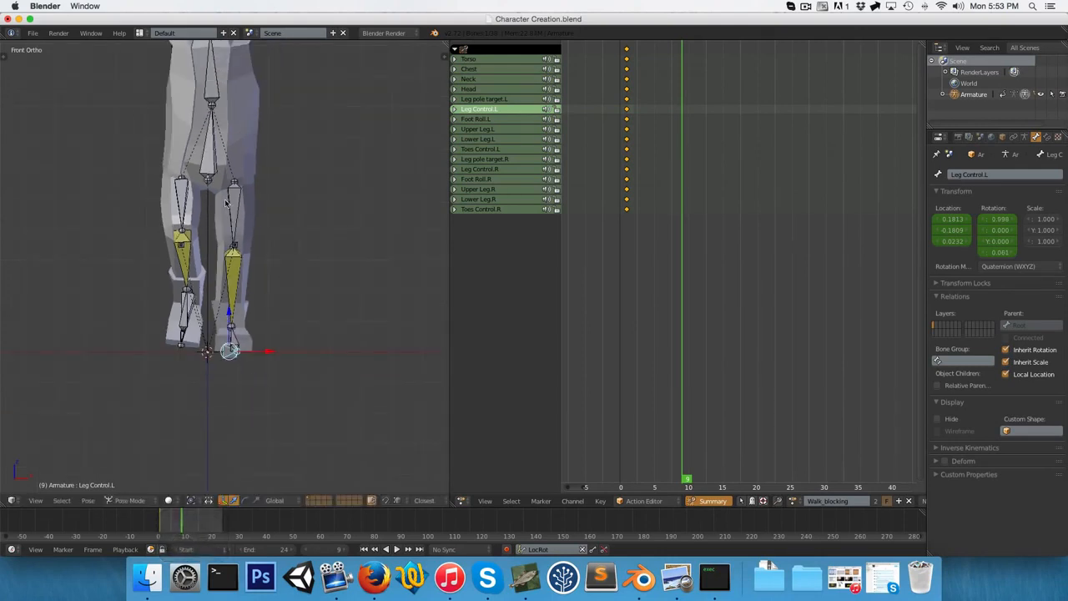
- Rotate the Torso and Chest bones together slightly backward in the side view to reduce the body's forward lean
key(KP_3)
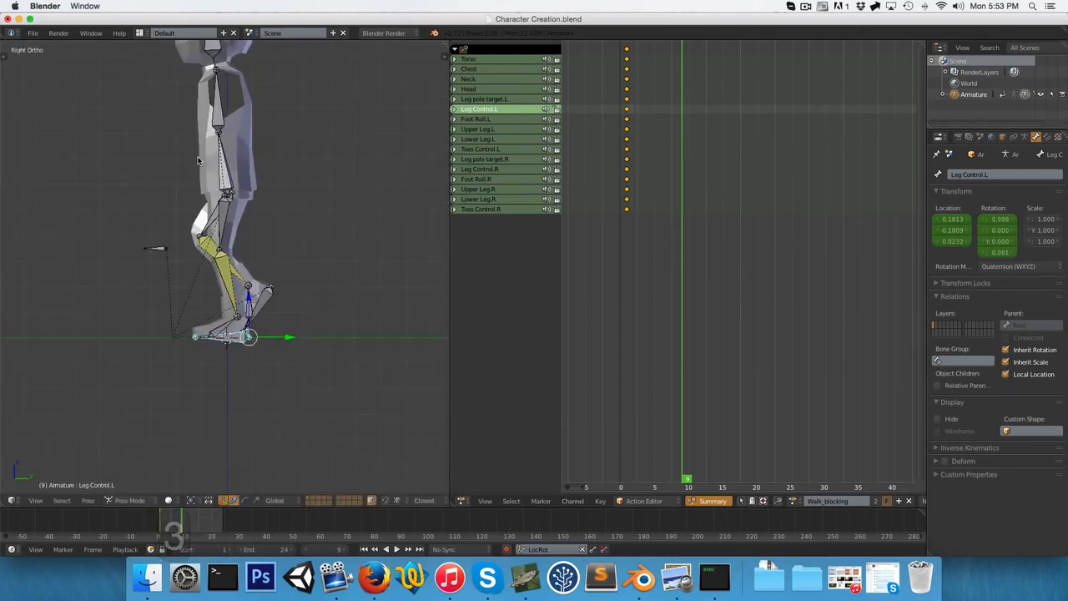
key(a)
key(a)
right_click(211, 166)
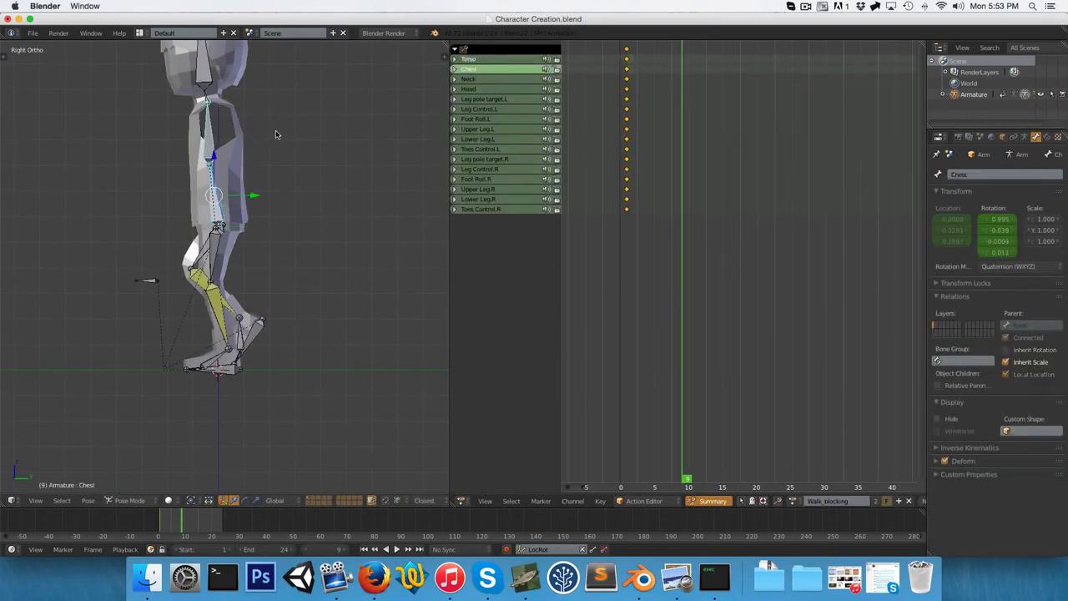
key(r)
click(275, 127)
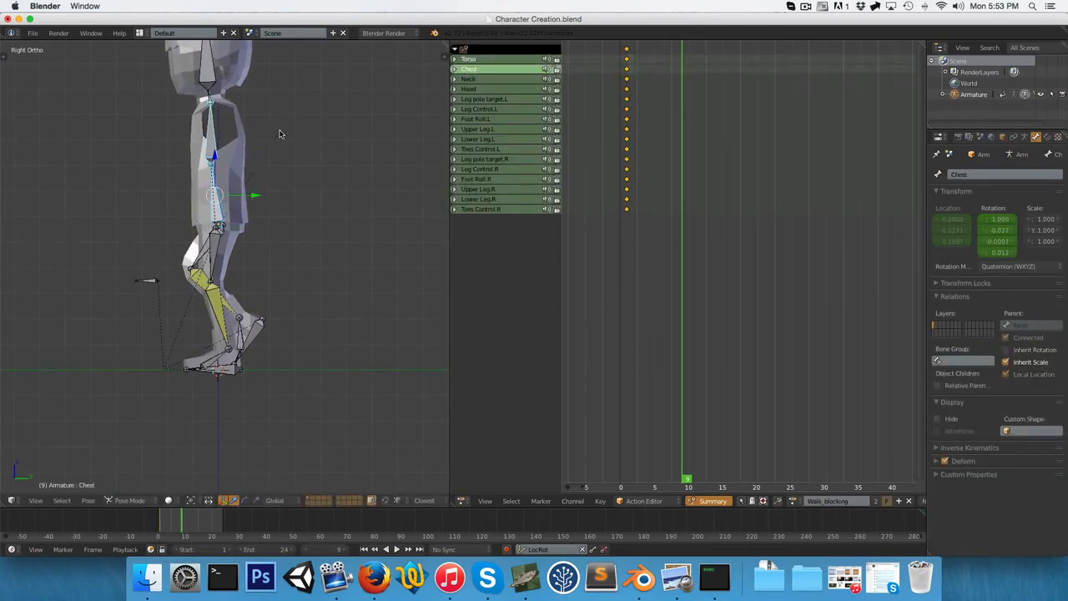
- Move the Torso bone about 0.07 units along the X axis toward the planted left leg
key(KP_1)
right_click(217, 212)
scroll(213, 209, up, 5)
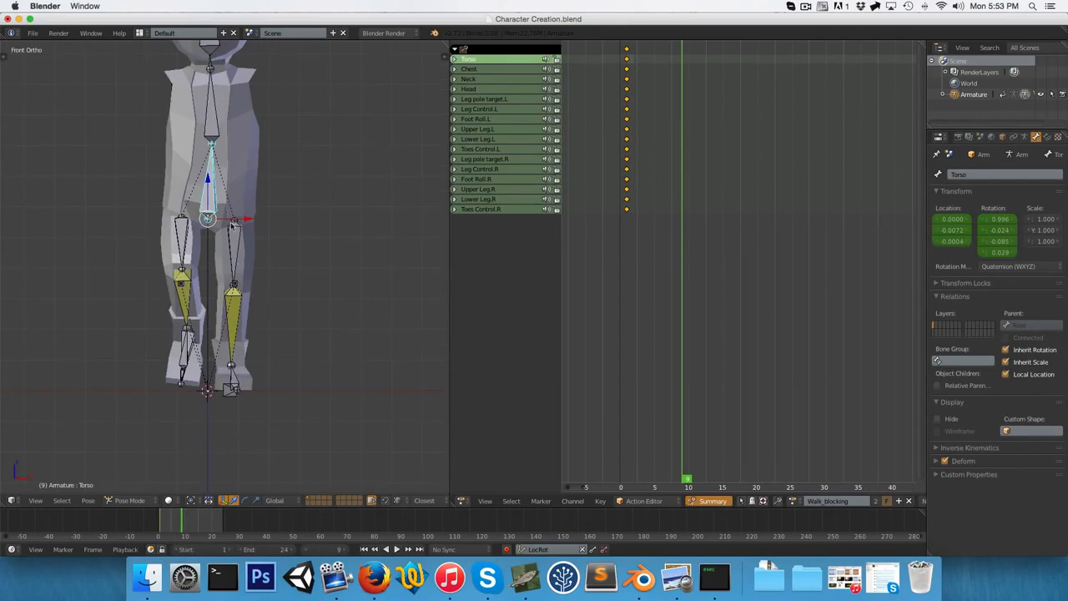
key(g)
key(x)
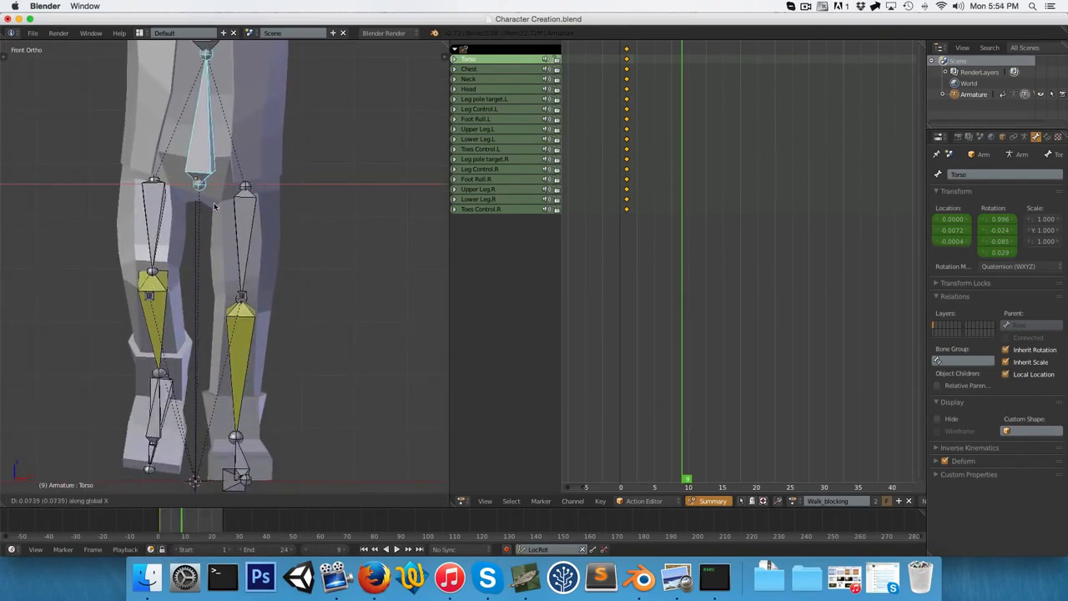
click(220, 267)
scroll(222, 289, down, 2)
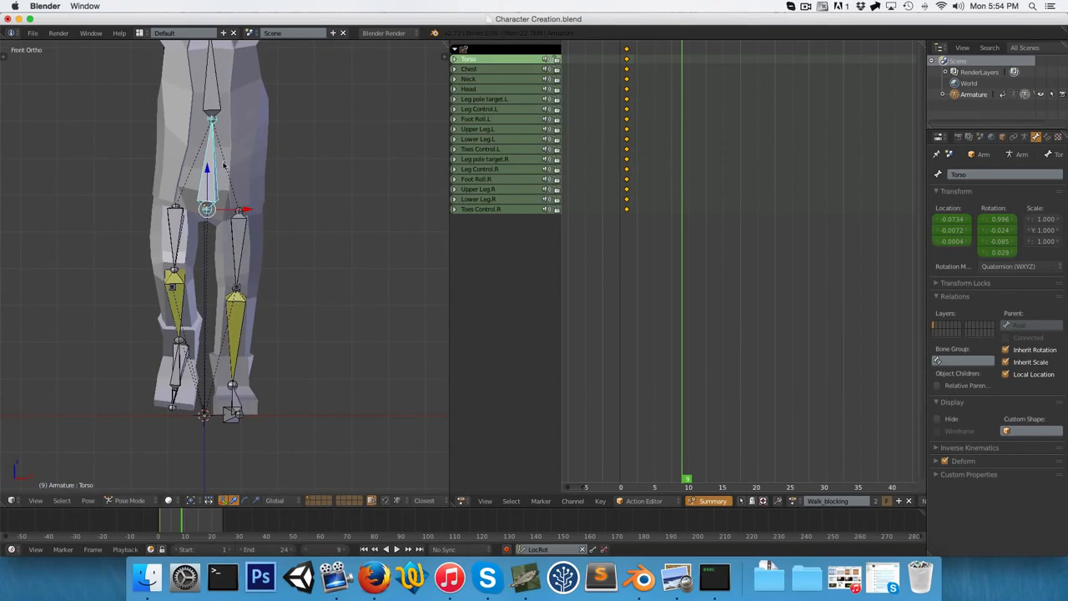
shift+middle_drag(212, 153, 226, 192)
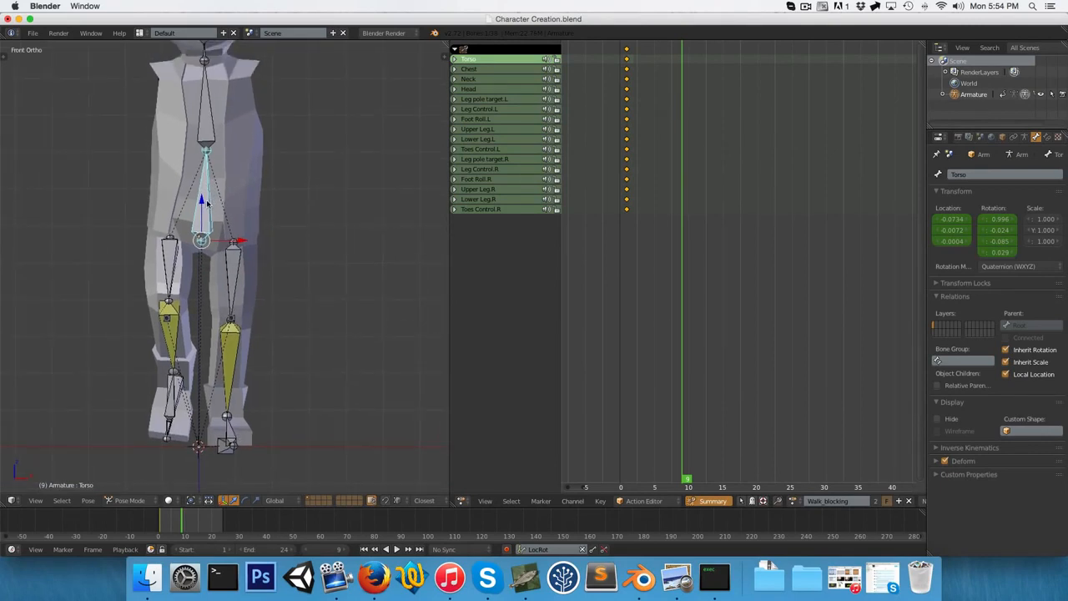
- Rotate the Torso bone in the wireframe top view to turn the hips toward facing straight ahead
key(KP_7)
key(z)
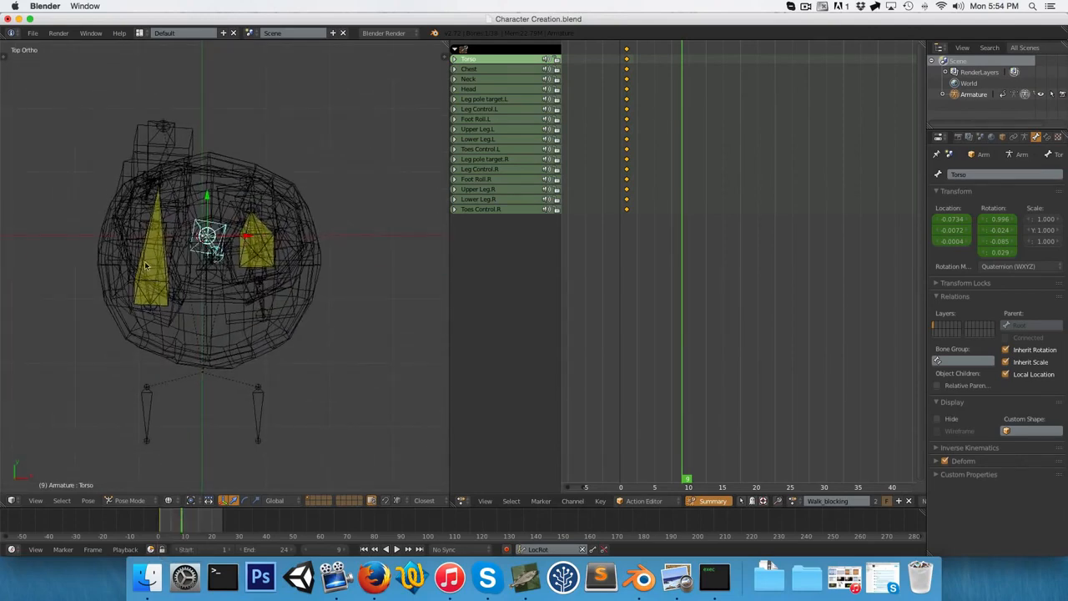
key(r)
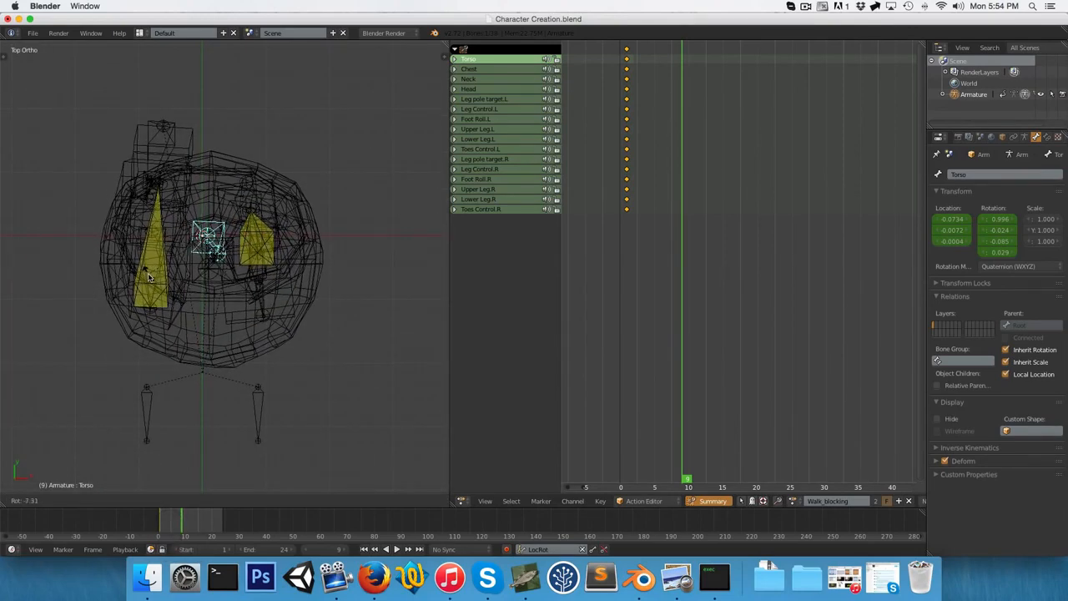
click(150, 277)
key(KP_1)
key(z)
key(KP_3)
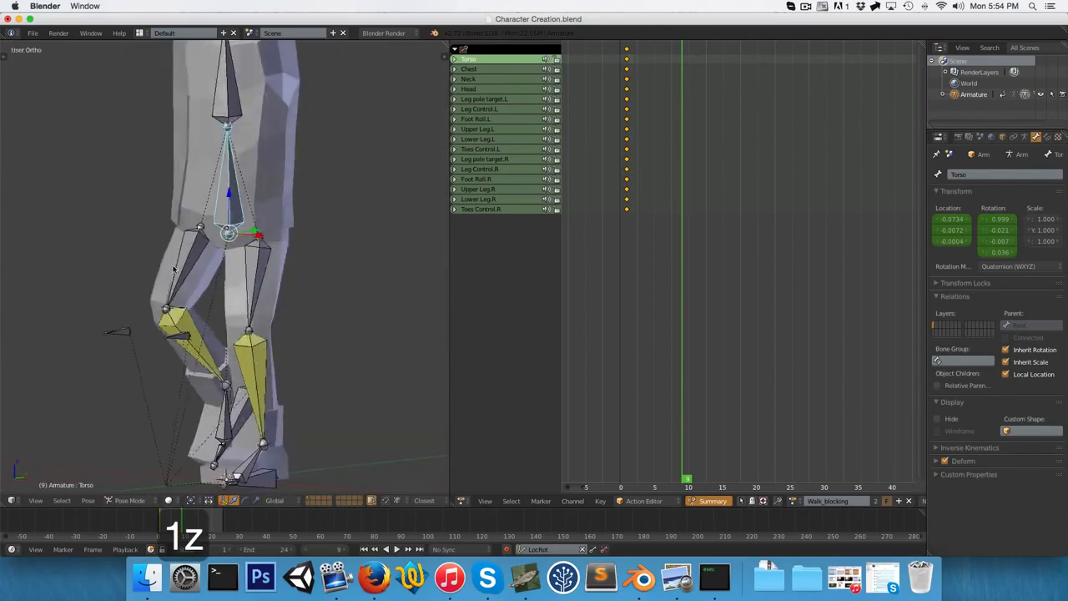
middle_drag(263, 252, 237, 278)
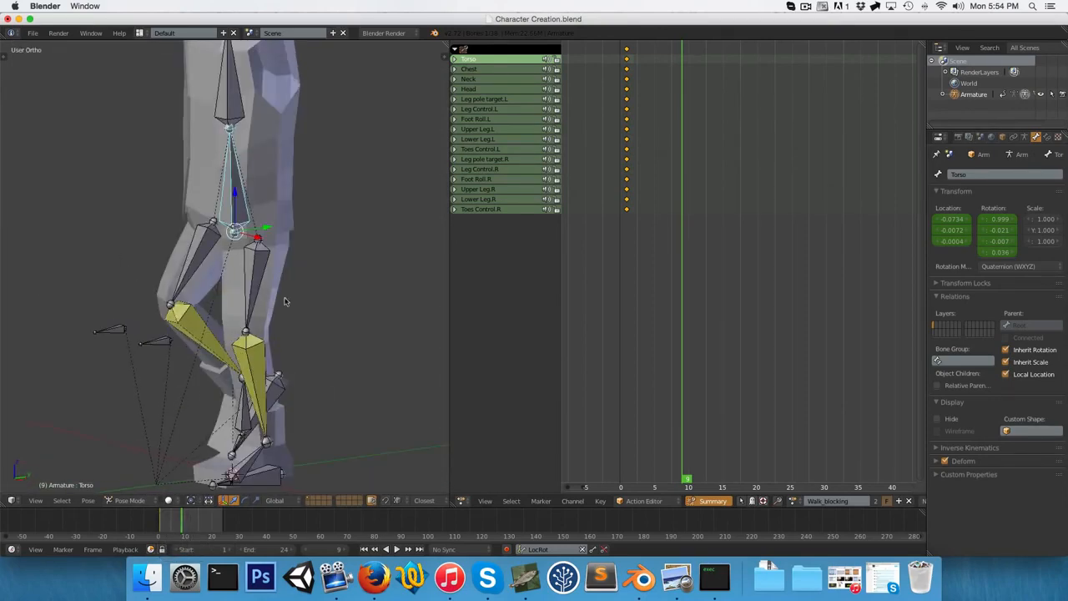
- Turn the Torso bone about 2 degrees further in the top view, then return to solid shading
key(KP_7)
key(z)
key(r)
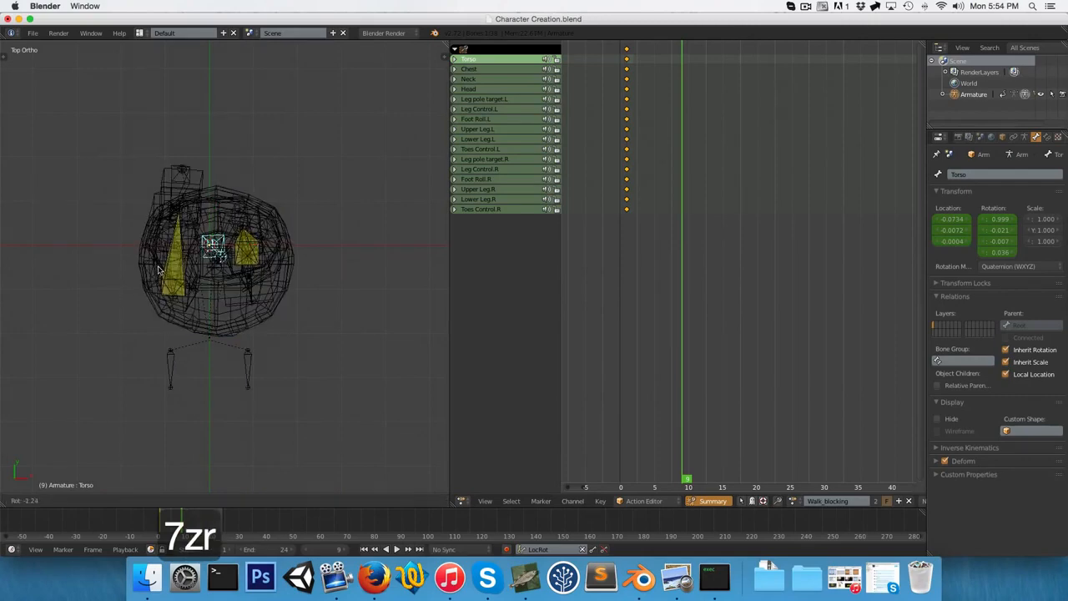
click(160, 267)
key(z)
- Rotate the Torso bone in the front view to level the hips
key(KP_1)
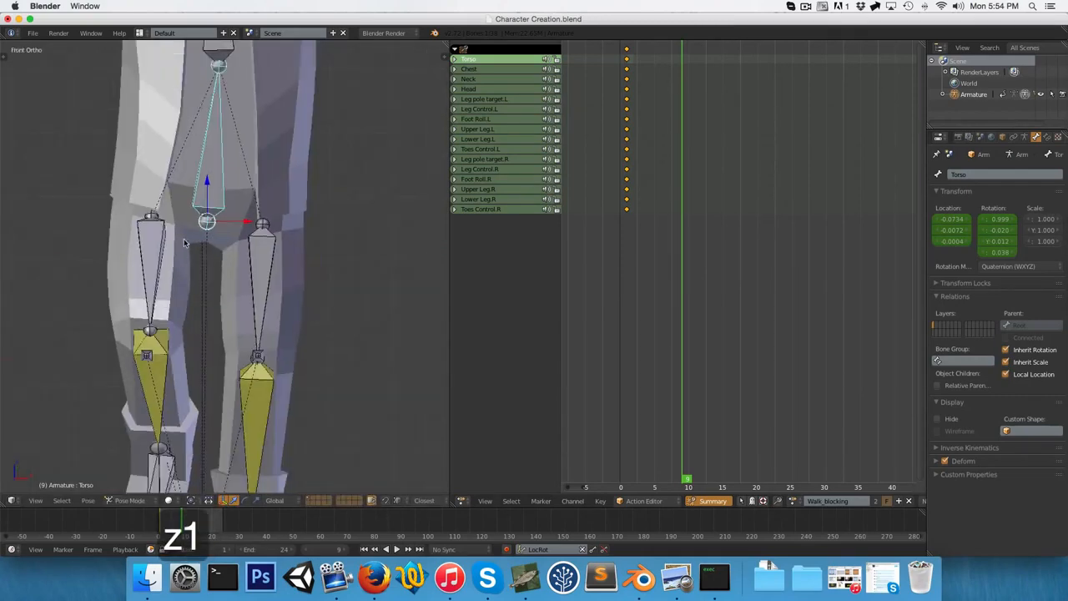
scroll(296, 206, down, 1)
key(r)
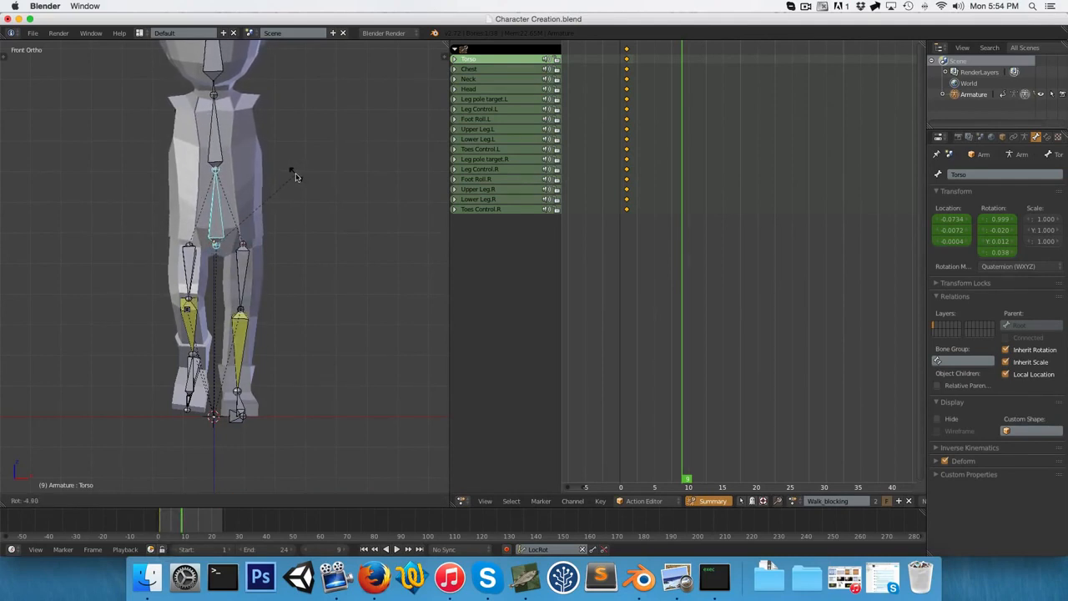
key(Escape)
scroll(268, 181, up, 2)
key(r)
click(241, 165)
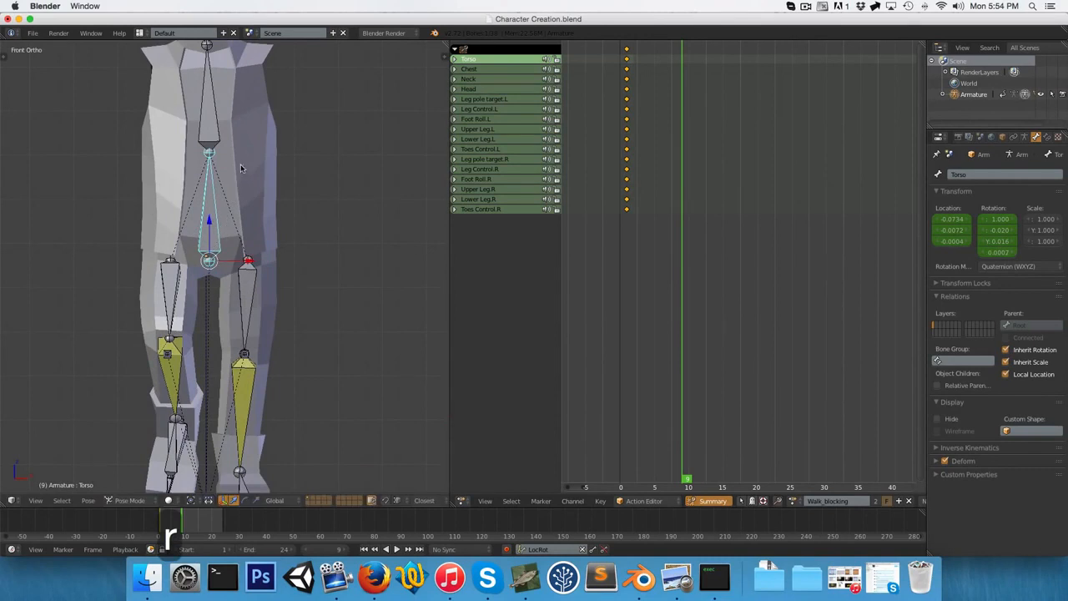
- Rotate the Chest bone slightly in the front view to balance the upper body over the hips
scroll(240, 163, down, 1)
right_click(212, 160)
key(r)
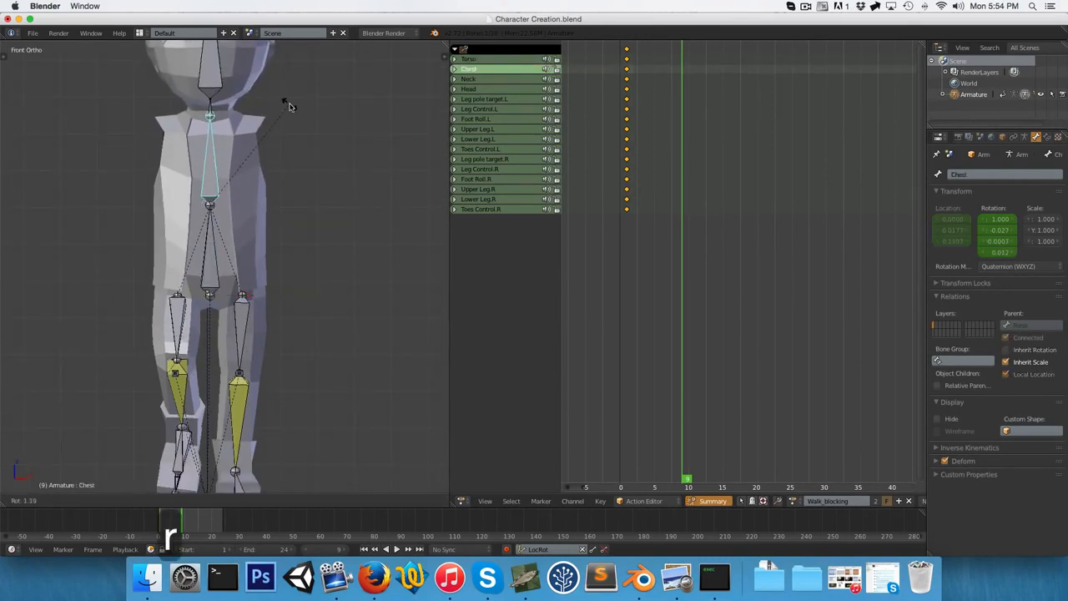
click(291, 106)
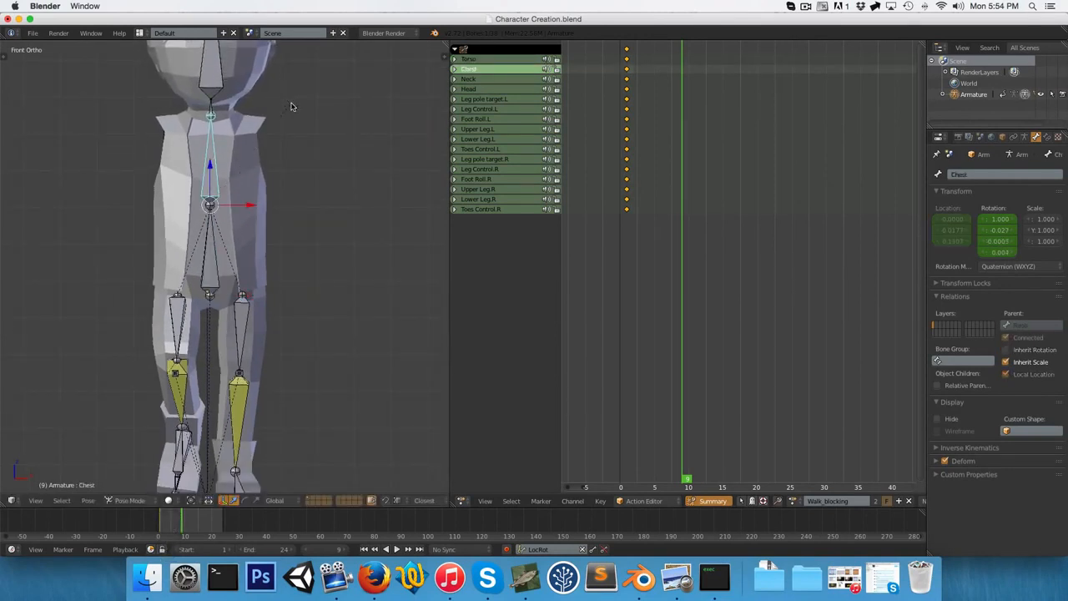
key(r)
click(262, 106)
scroll(238, 234, down, 2)
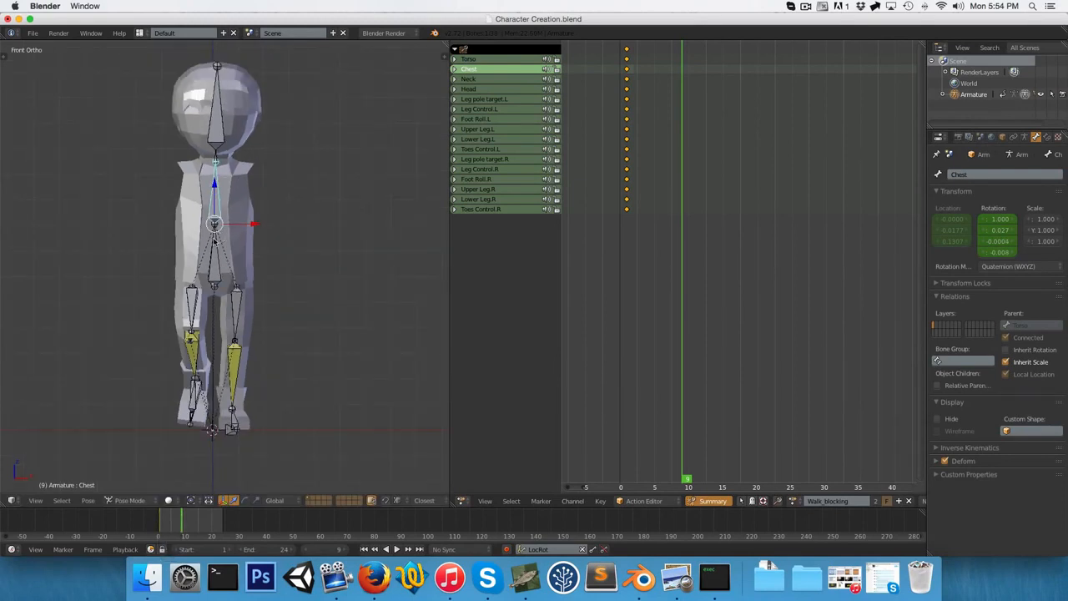
- Select all bones and insert LocRot keyframes for the passing pose at frame 9
key(a)
key(a)
key(i)
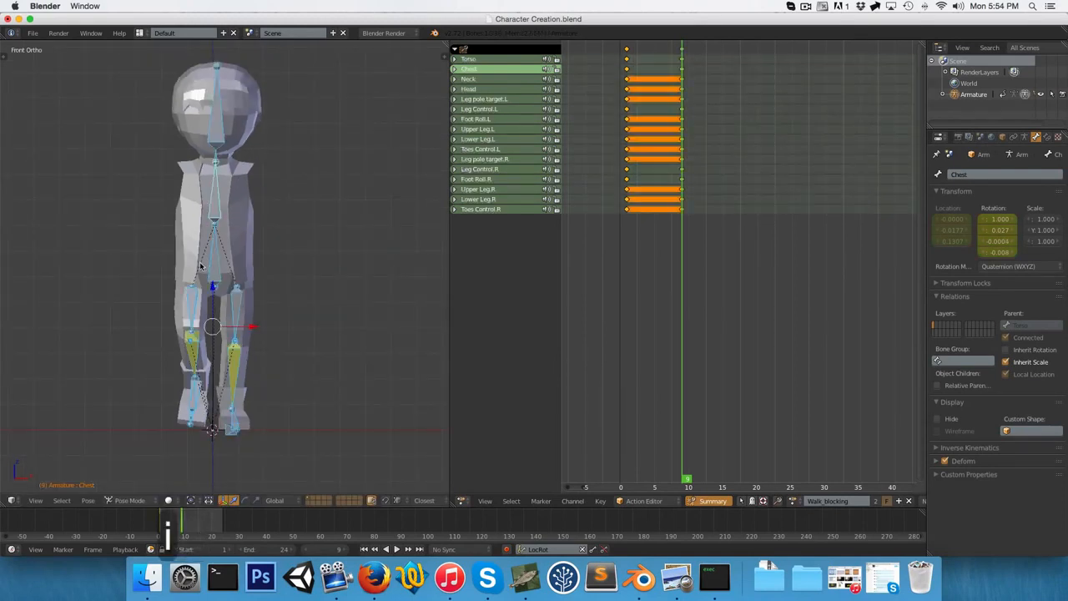
- Go to frame 1, select its column of keyframes and copy the contact pose of all bones
click(613, 189)
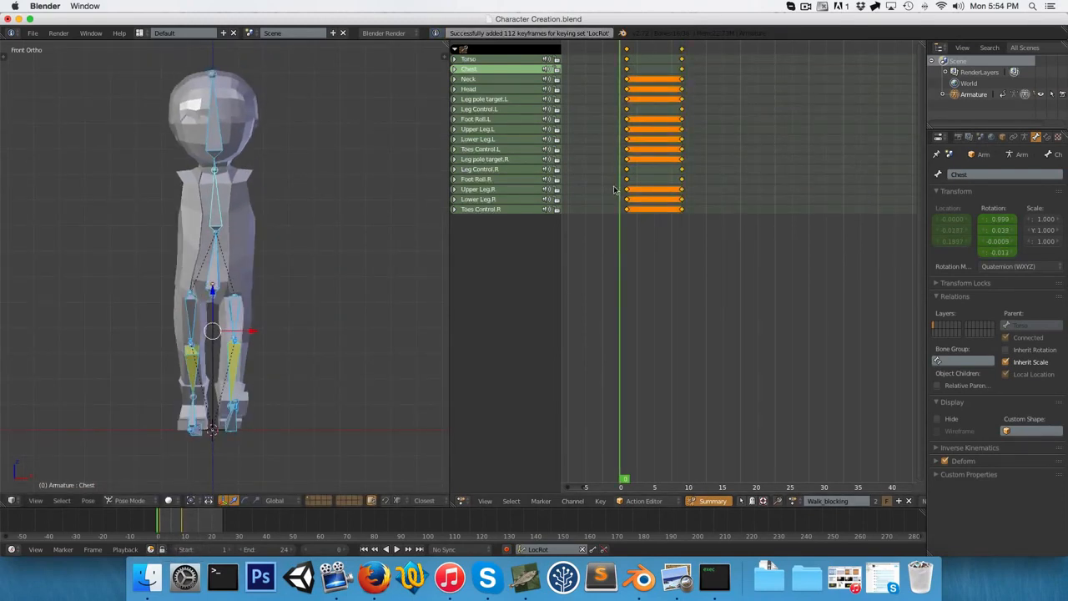
click(626, 128)
alt+right_click(627, 129)
key(ctrl+c)
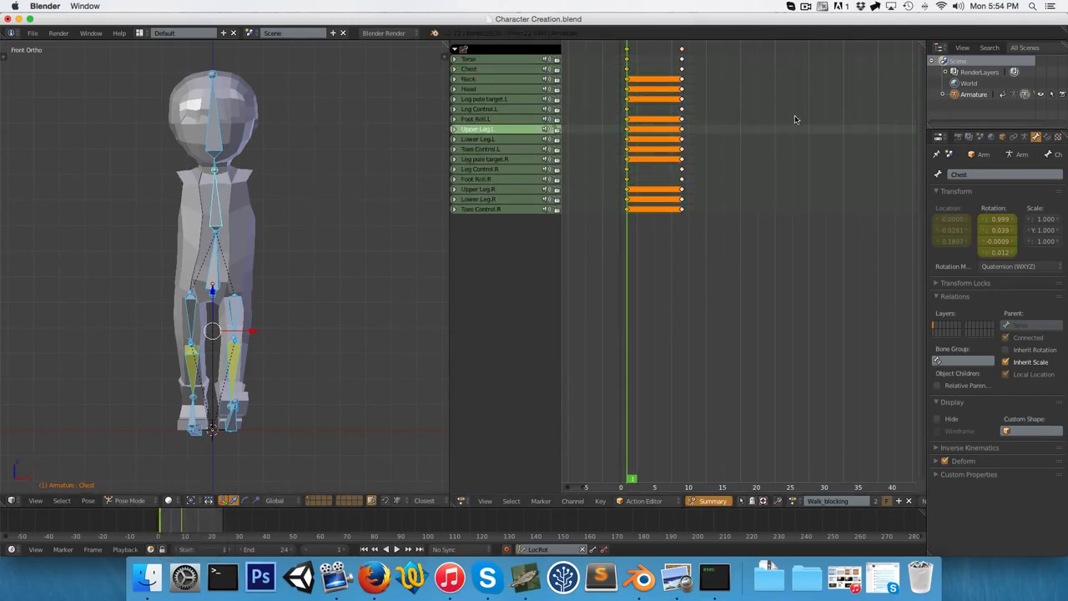
- Paste the copied contact pose mirrored at frame 17 and insert LocRot keyframes for all bones
drag(629, 201, 738, 207)
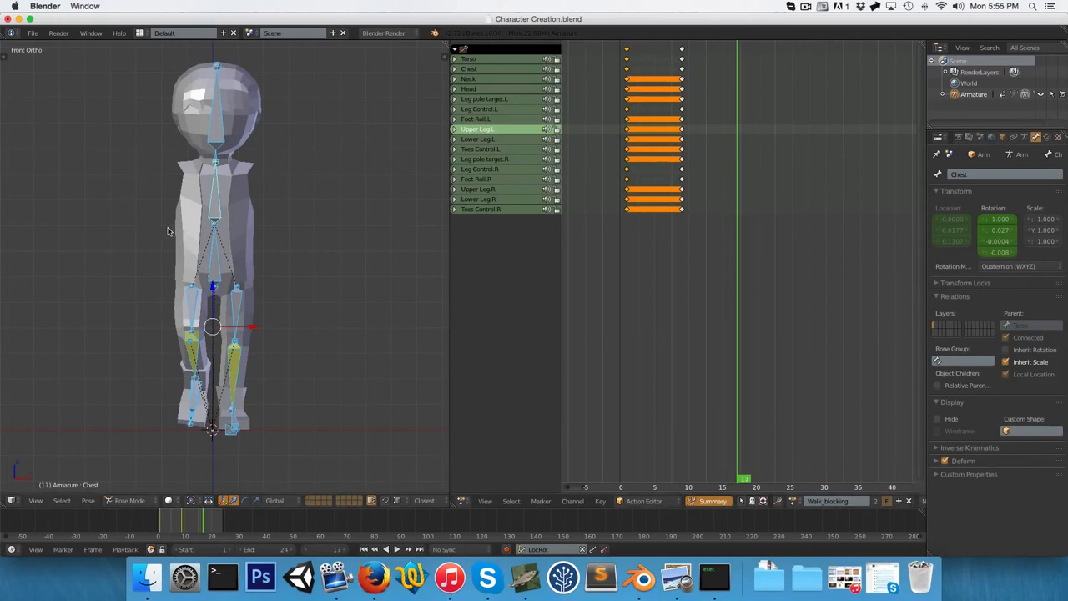
key(ctrl+shift+v)
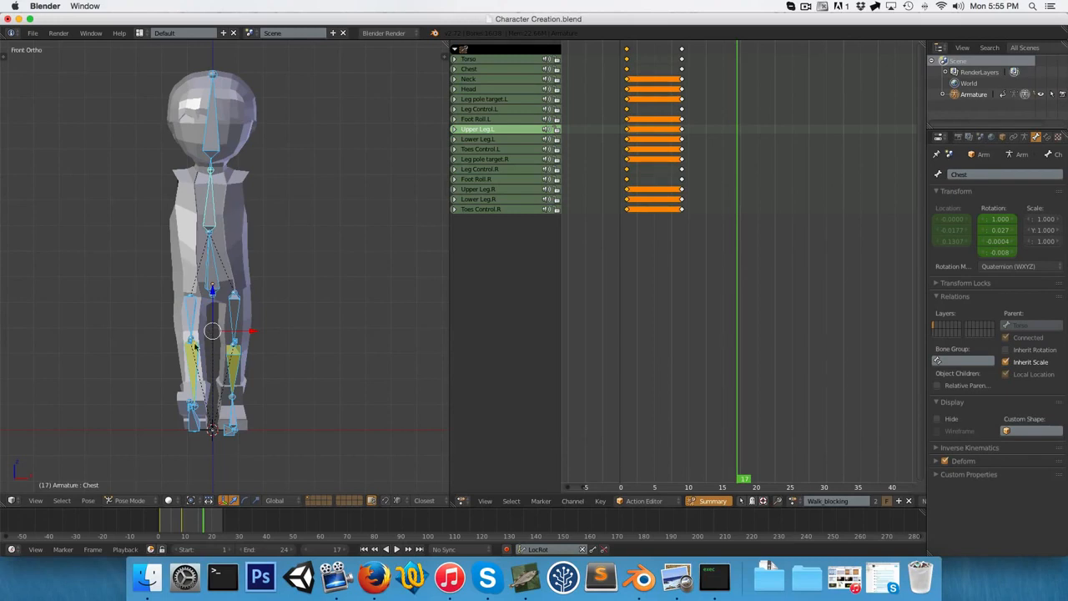
key(i)
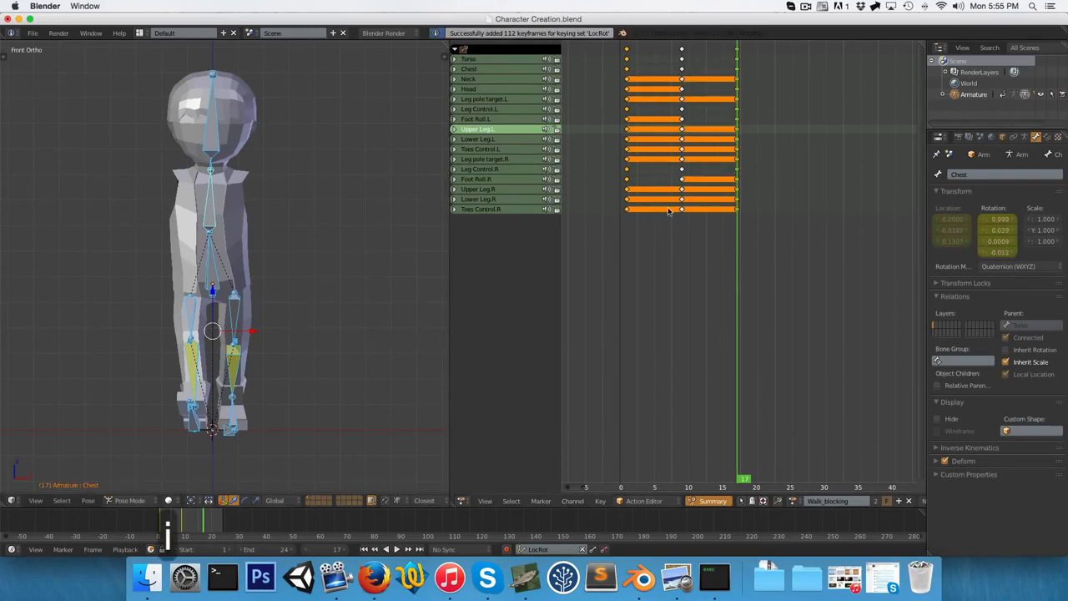
- Step through the keyframes and play the walk animation in the side view to check the motion
key(Down)
key(Down)
key(Up)
key(Up)
key(shift+Left)
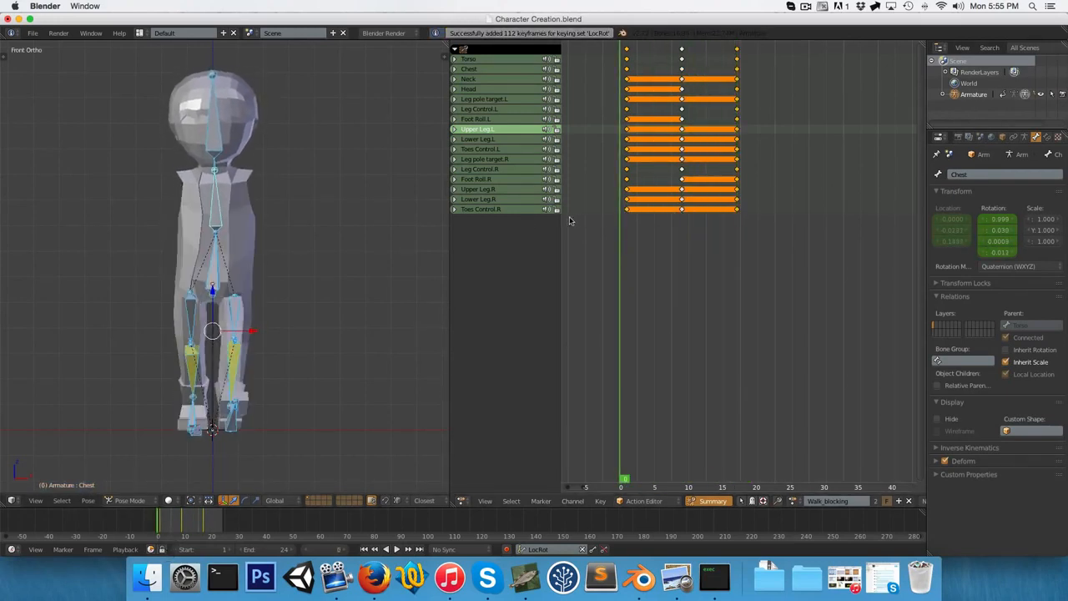
key(3)
key(3)
key(alt+a)
key(alt+a)
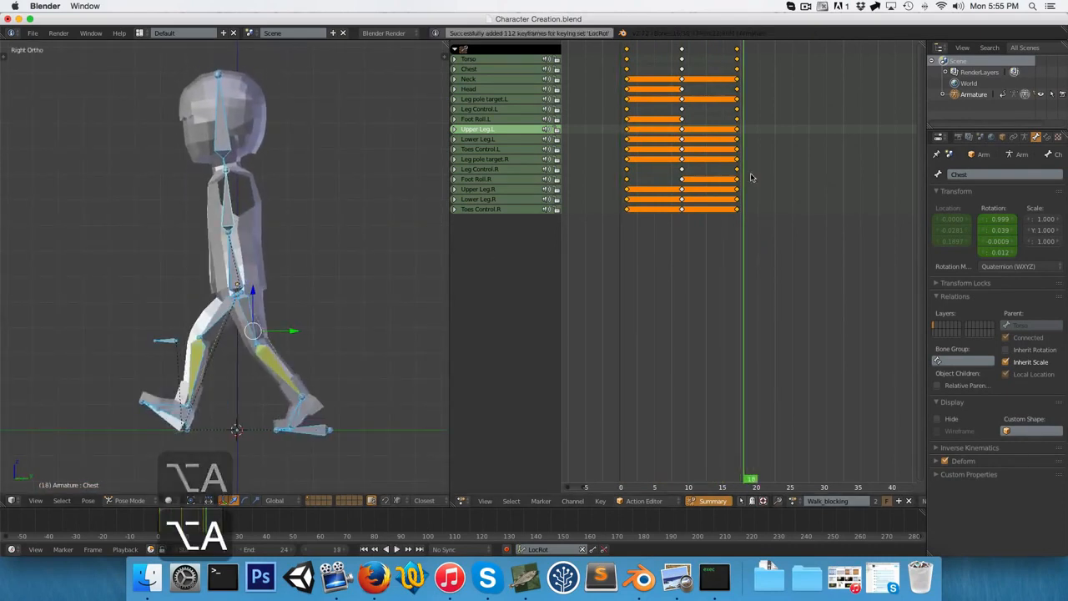
- Select all keyframes in the action and set their interpolation to Constant
key(a)
key(a)
key(t)
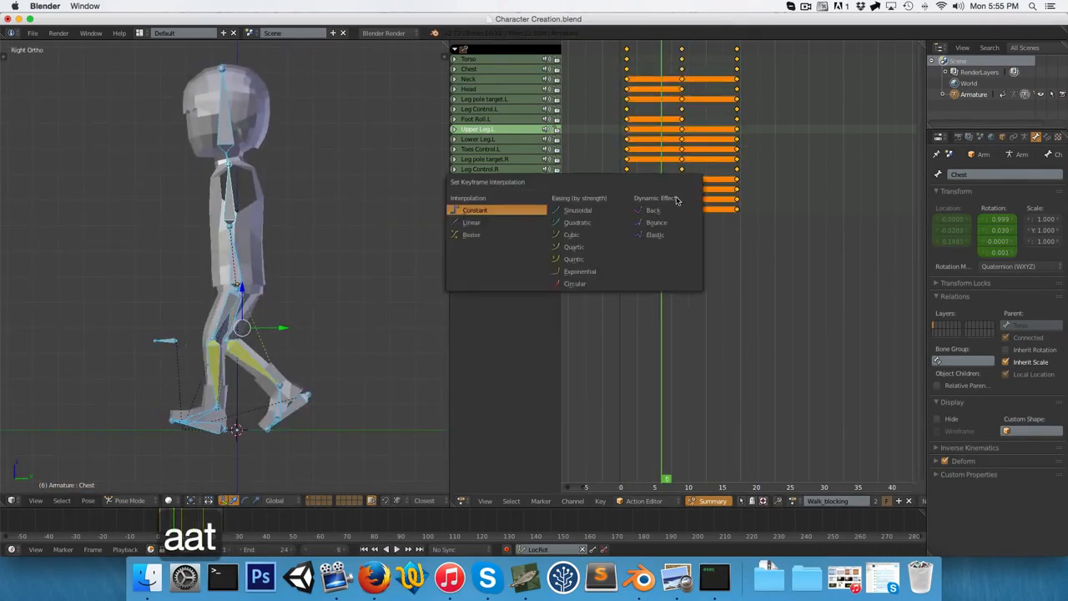
click(484, 212)
key(t)
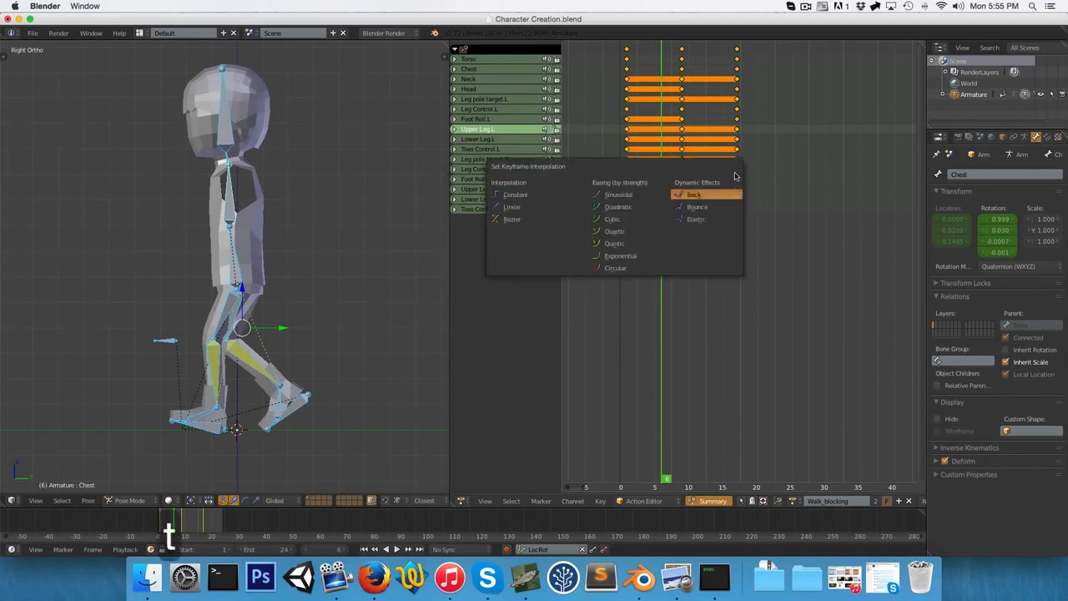
click(518, 195)
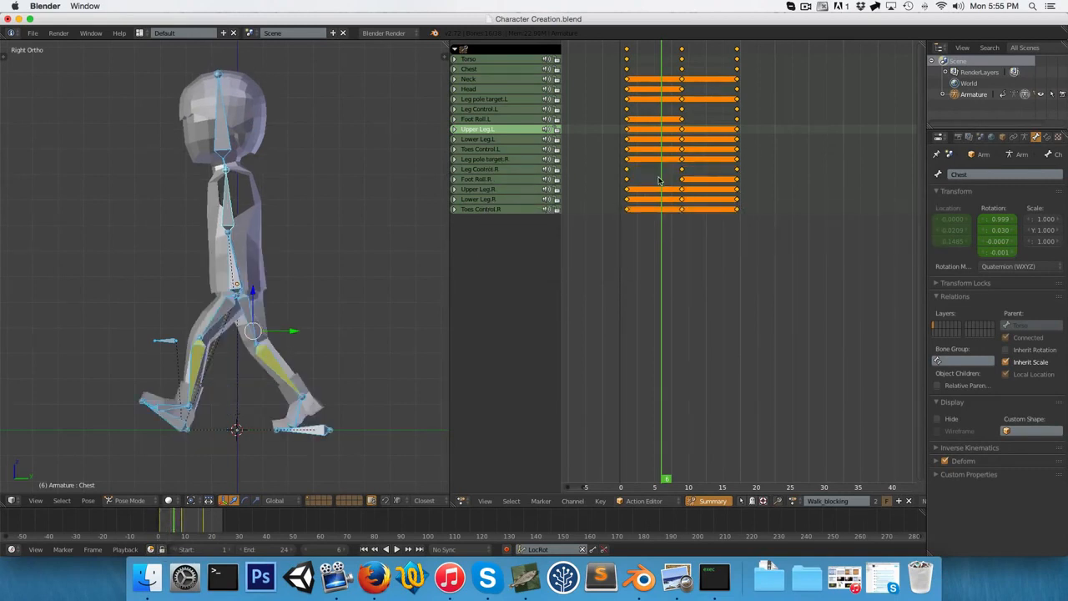
- Scrub between the contact and passing poses and play the animation to examine the stepped blocking
drag(661, 179, 681, 118)
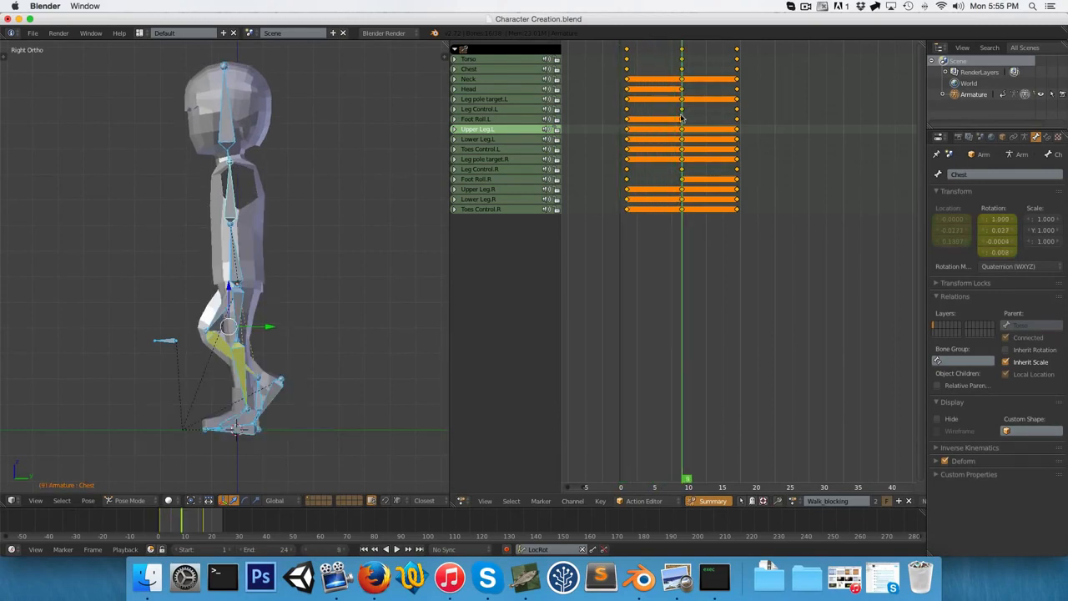
drag(683, 155, 639, 163)
key(alt+a)
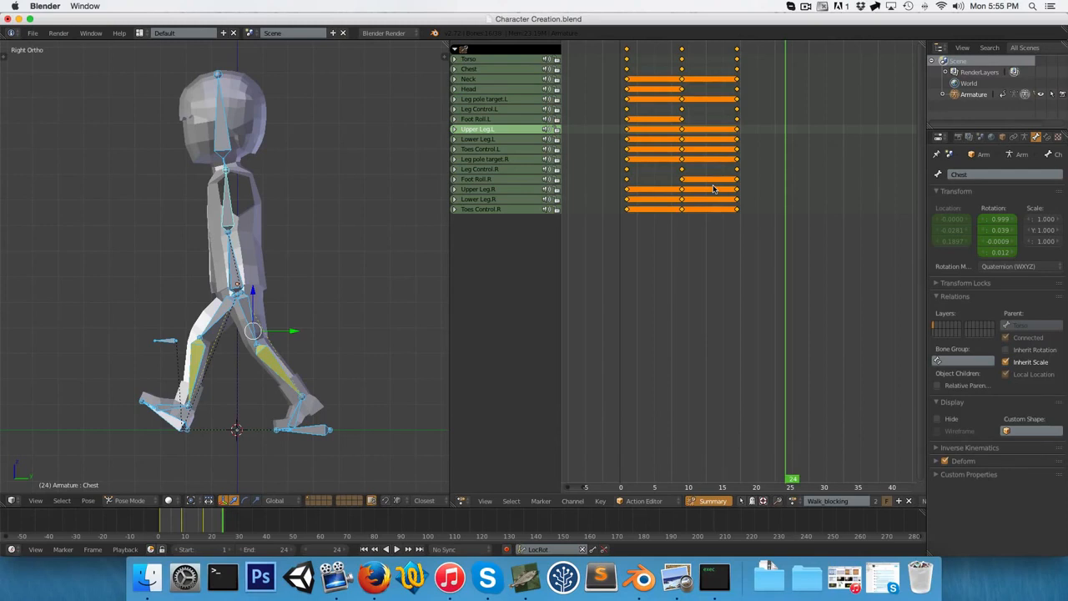
- Scrub between frames 5 and 13 to examine the held poses between the contact and passing keys
drag(632, 221, 654, 214)
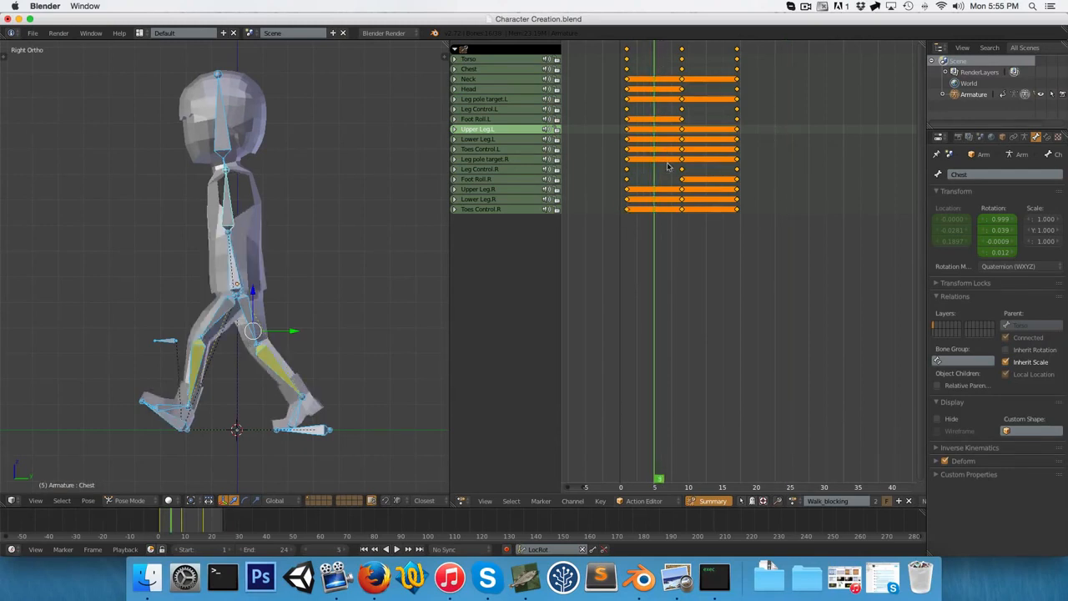
click(710, 180)
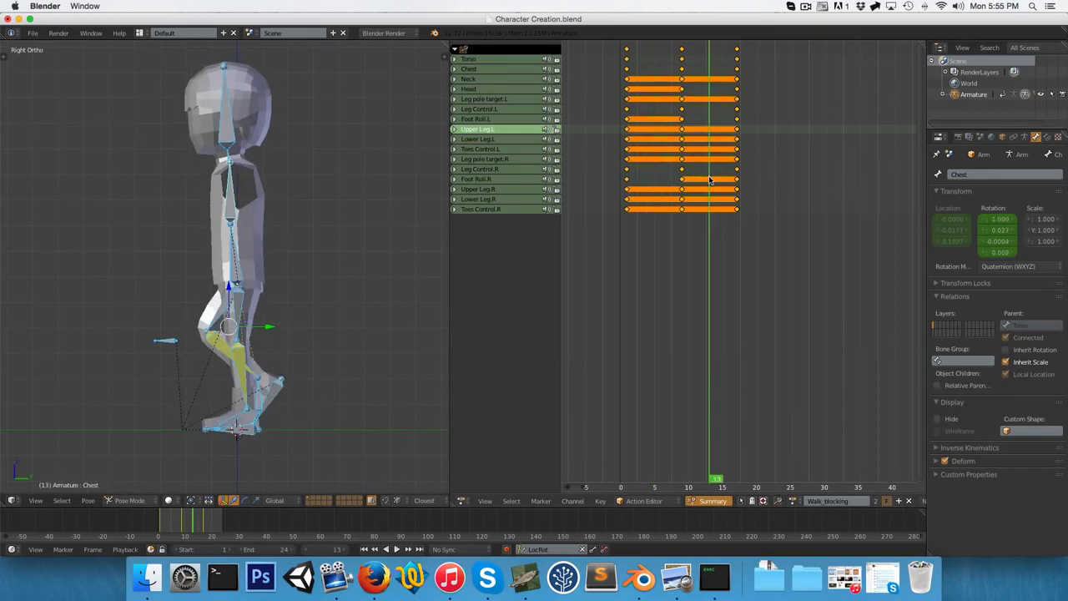
click(655, 211)
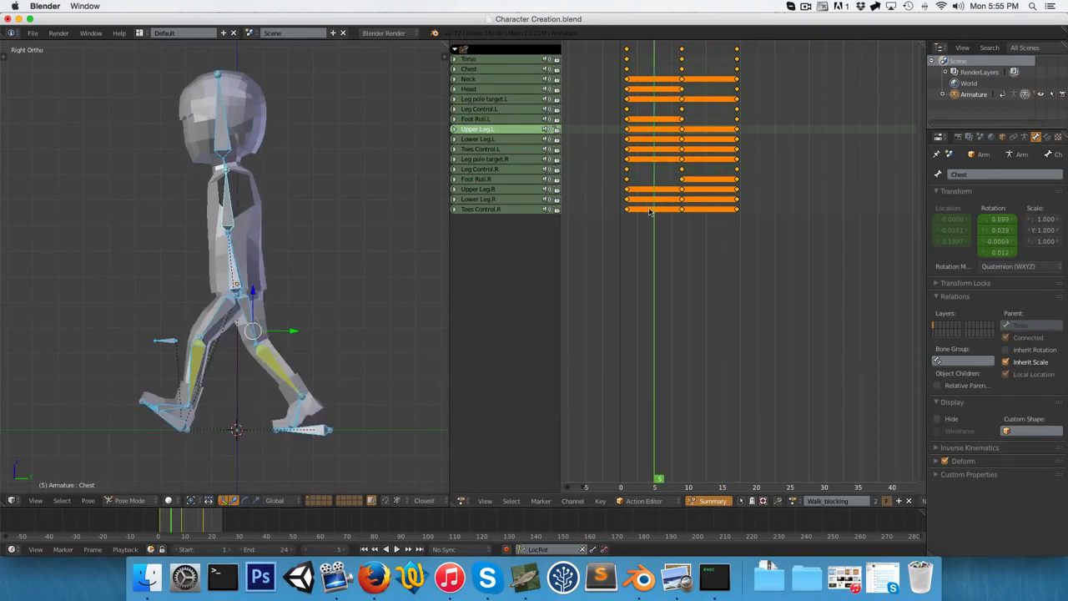
right_click(240, 256)
key(z)
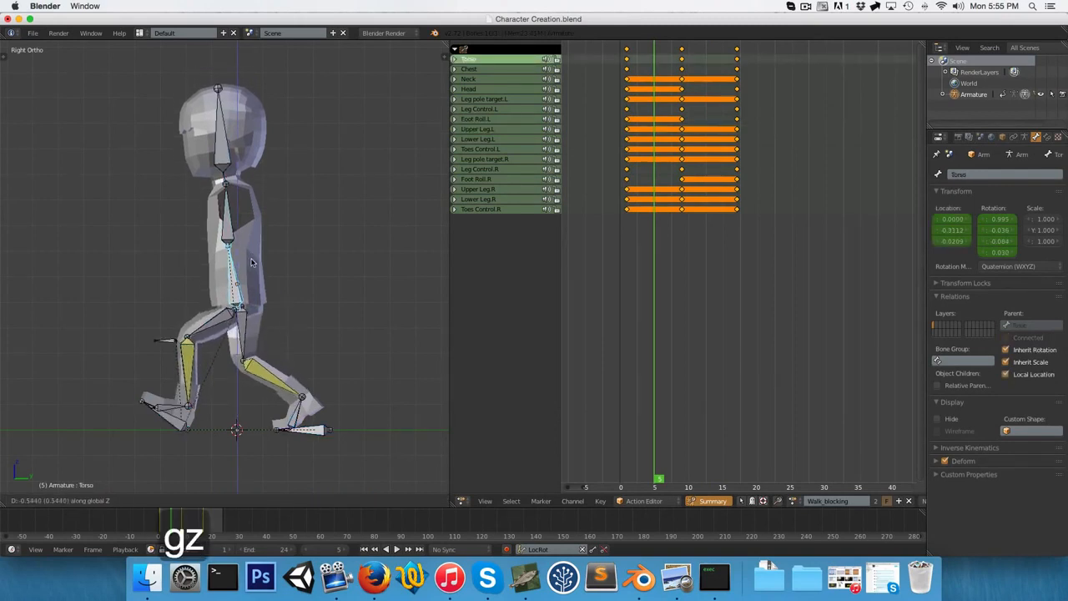
drag(720, 204, 711, 203)
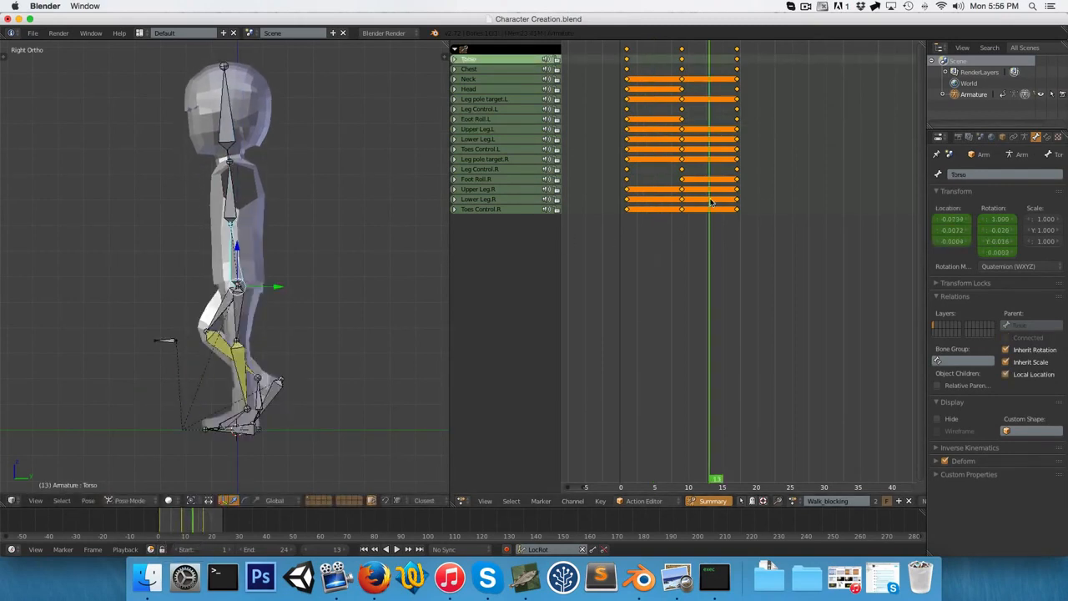
key(g)
key(z)
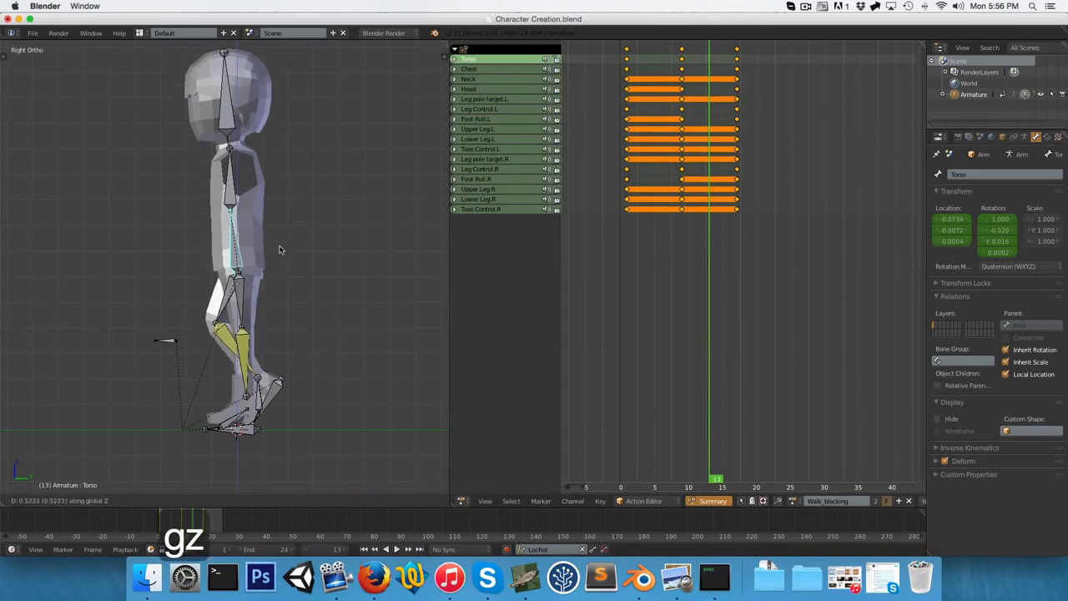
right_click(279, 246)
- At frame 5, clear the rotation of Leg Control.L and slide the foot back along Y so it rests flat nearer the body
click(654, 185)
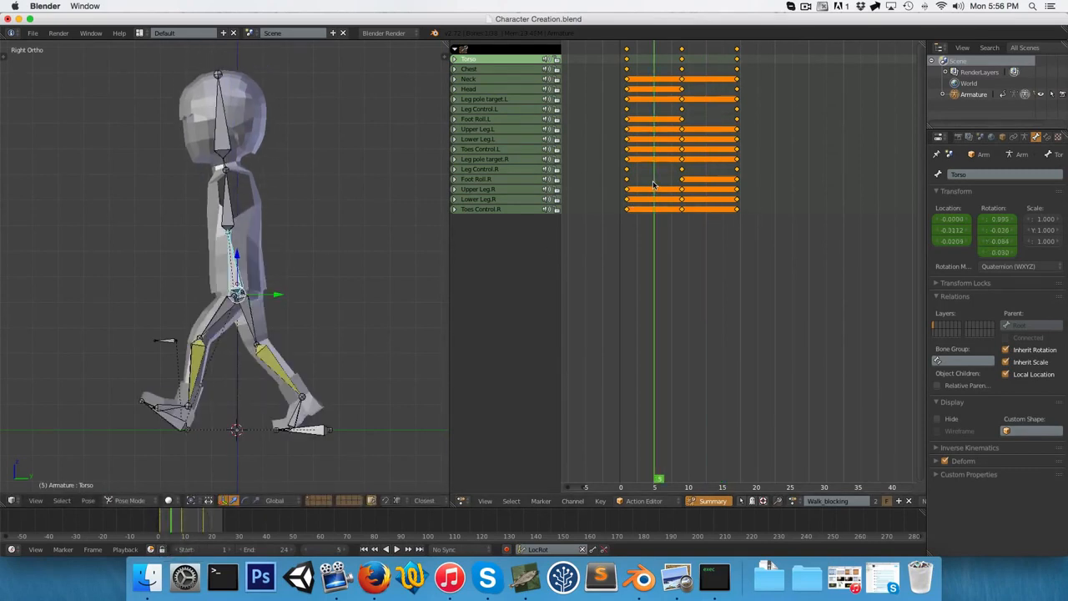
shift+middle_drag(300, 236, 303, 225)
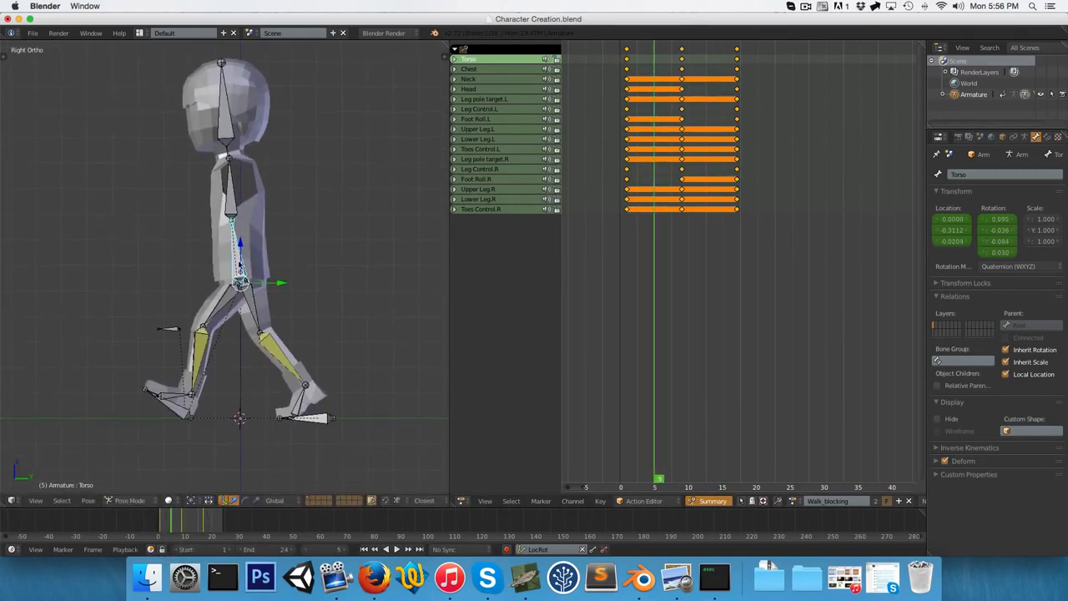
right_click(165, 410)
key(alt+r)
key(g)
key(y)
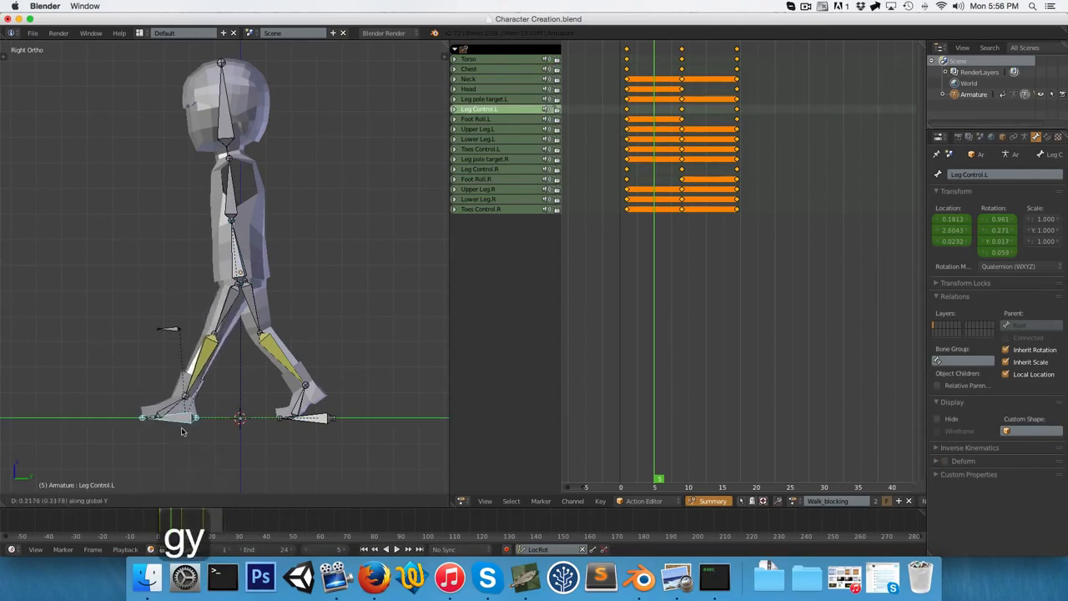
click(202, 433)
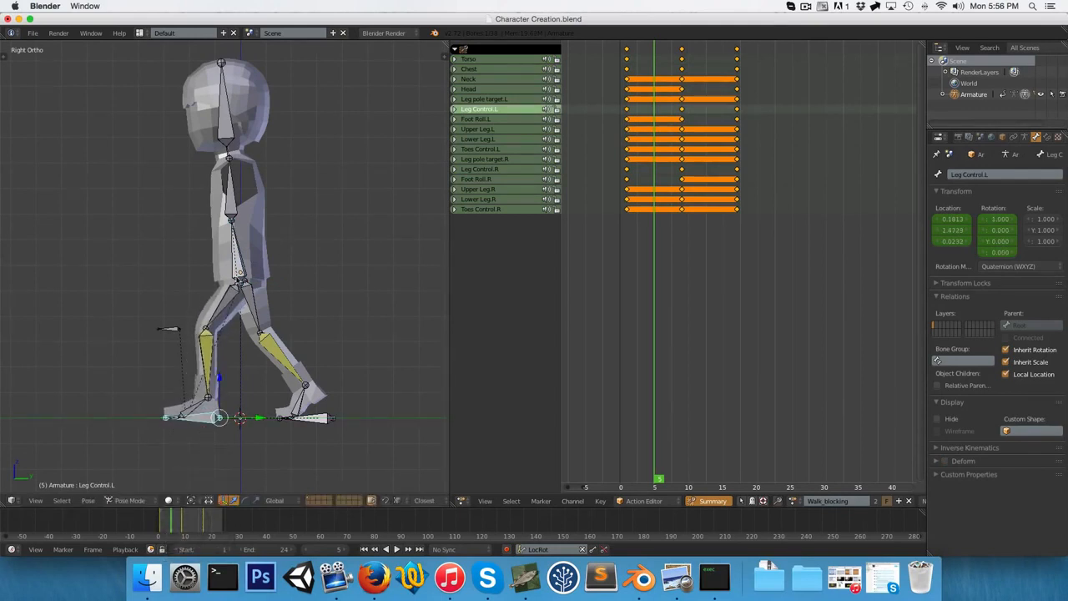
- Lower the Torso bone by about 0.24 along global Z for the down pose at frame 5
right_click(237, 275)
key(g)
key(z)
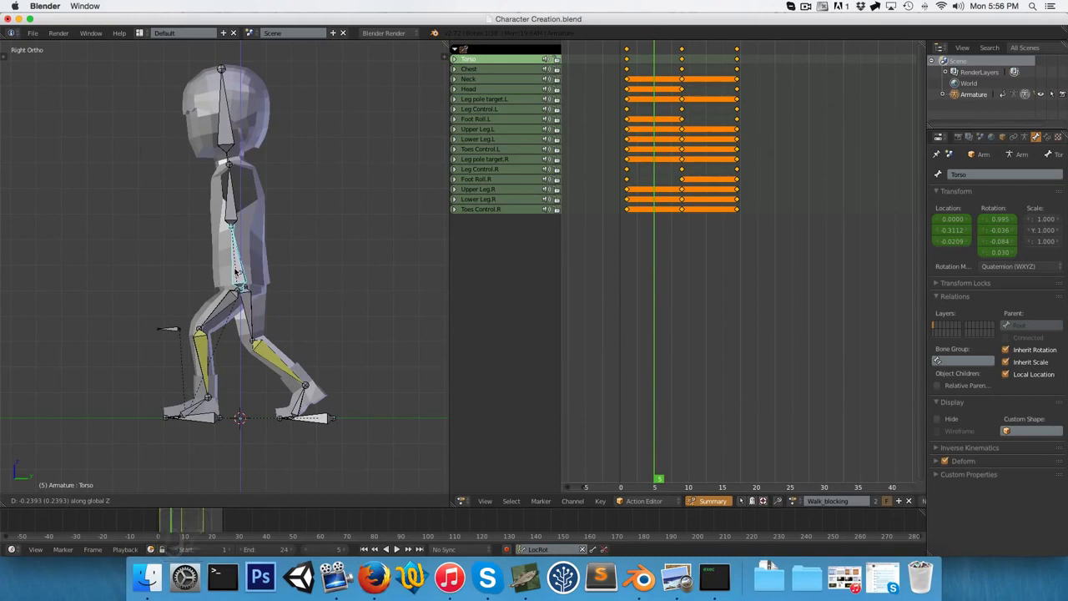
click(236, 272)
- Rotate Leg Control.L 7° about global Z
key(1)
scroll(335, 303, up, 5)
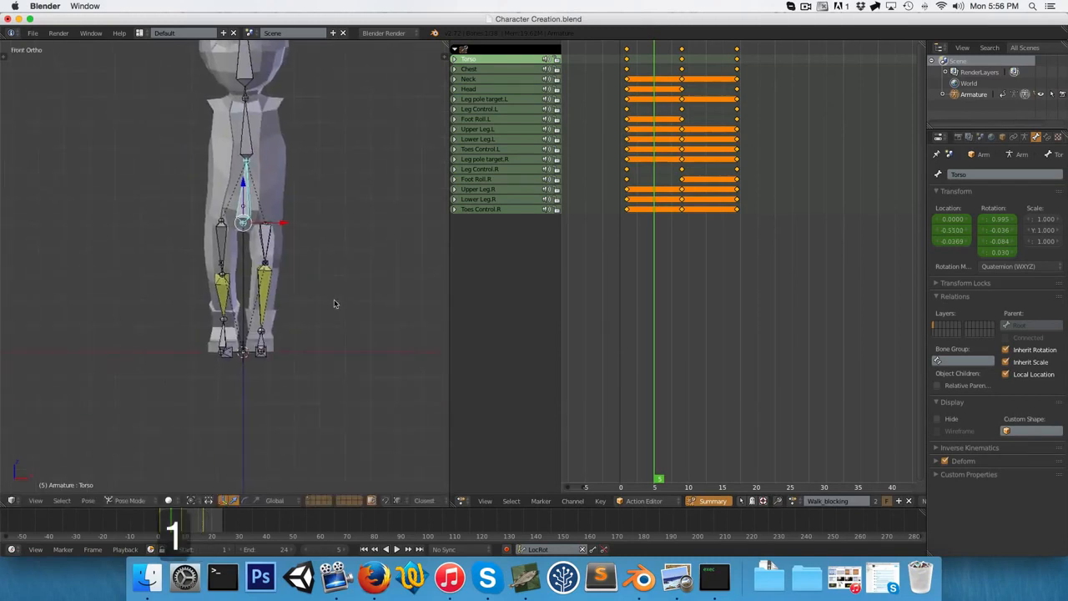
right_click(302, 443)
key(r)
key(z)
key(7)
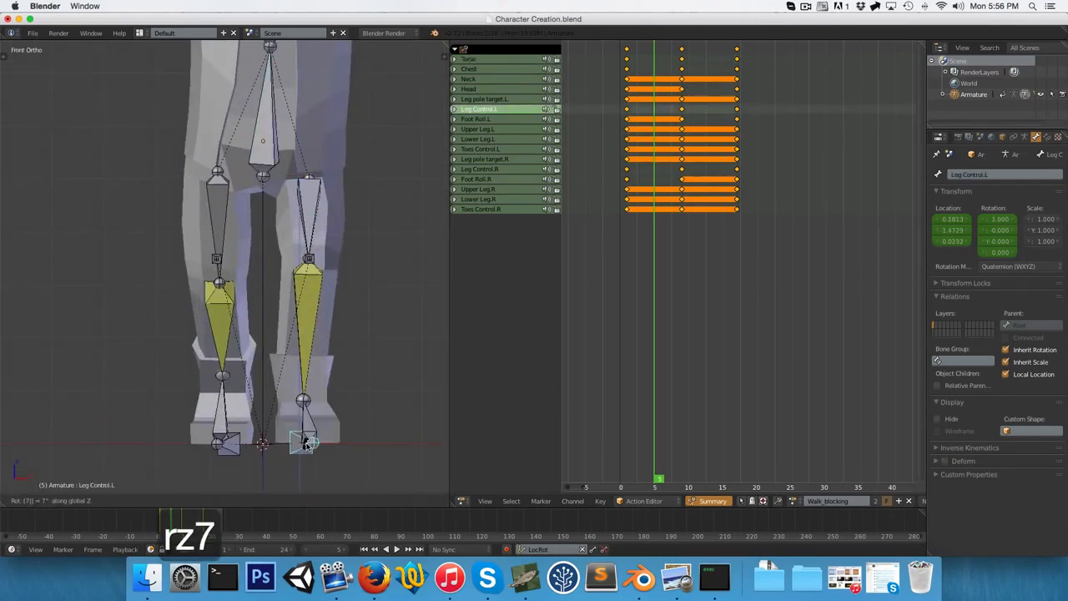
key(Return)
scroll(307, 392, down, 1)
scroll(294, 367, down, 1)
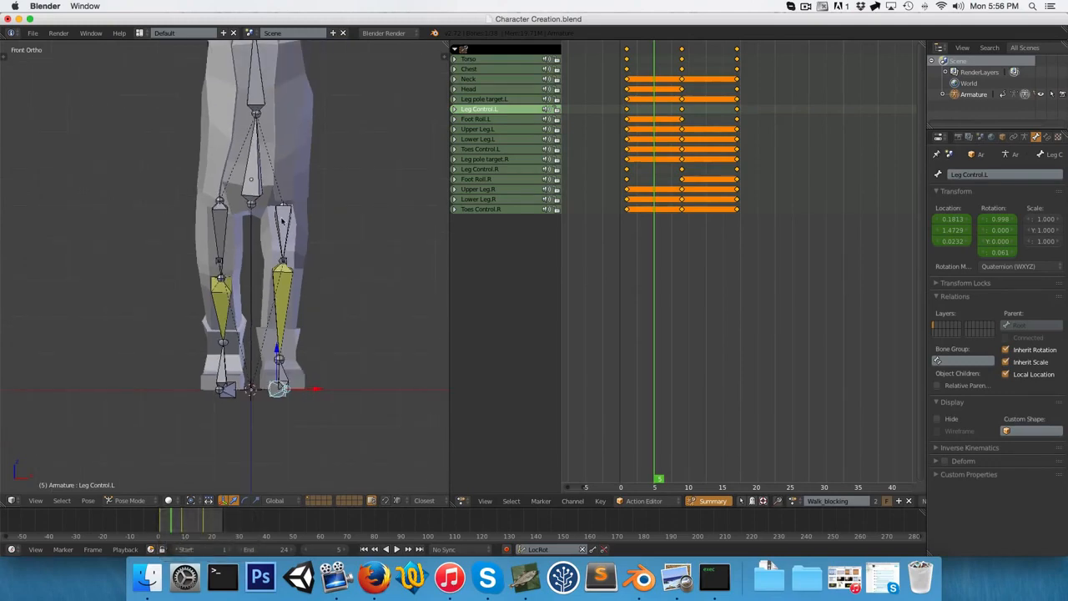
- Shift the Torso bone by about 0.07 along global X toward the planted left foot
key(3)
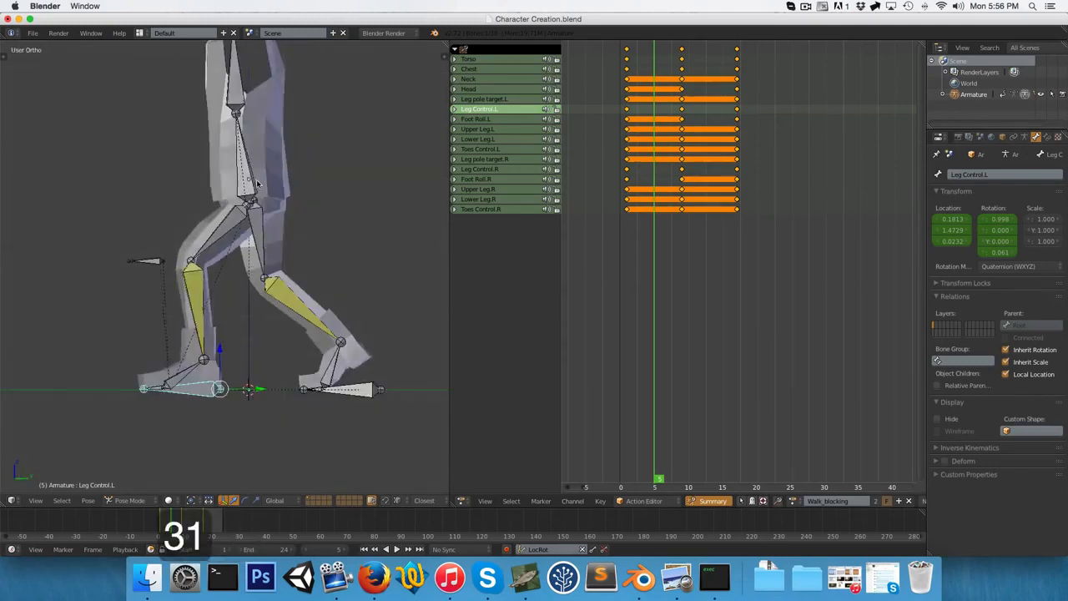
key(1)
right_click(252, 179)
scroll(275, 180, up, 2)
key(g)
key(x)
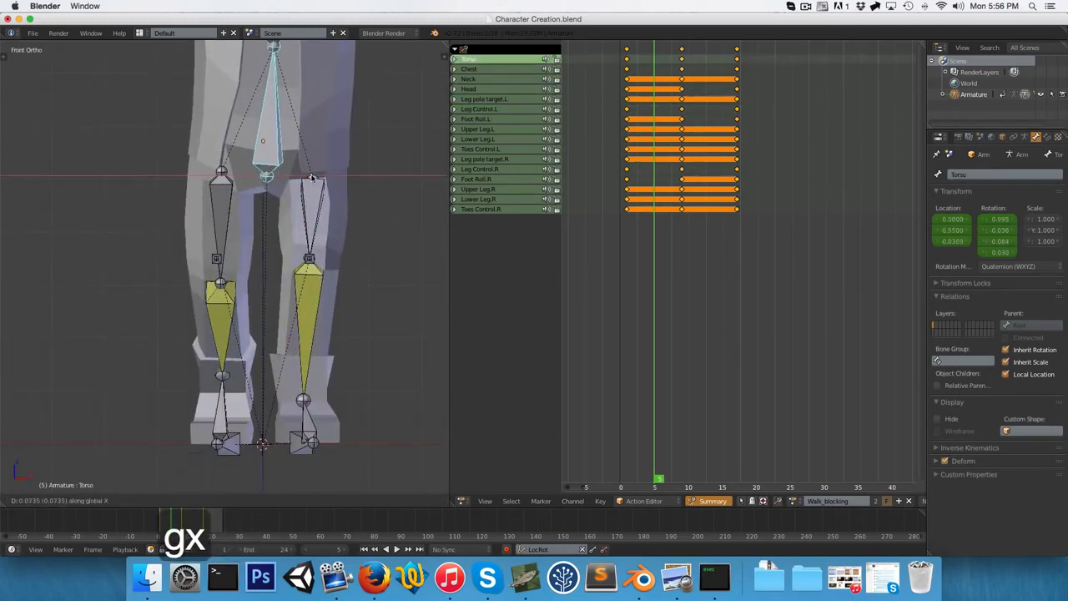
click(312, 178)
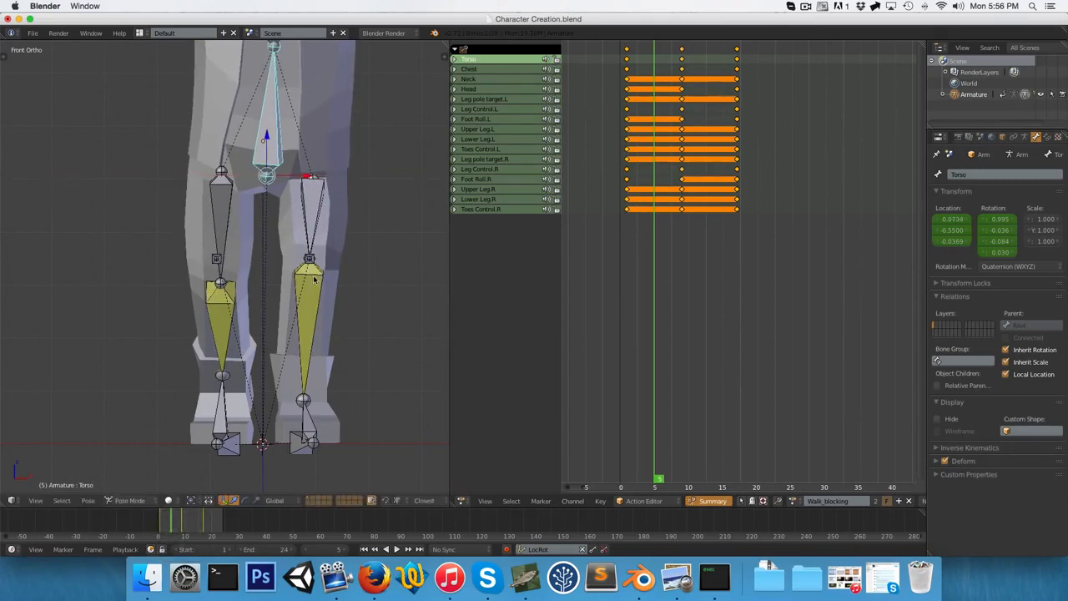
- Rotate the Torso bone slightly in the top view to adjust the hip twist
shift+middle_drag(315, 281, 285, 217)
key(7)
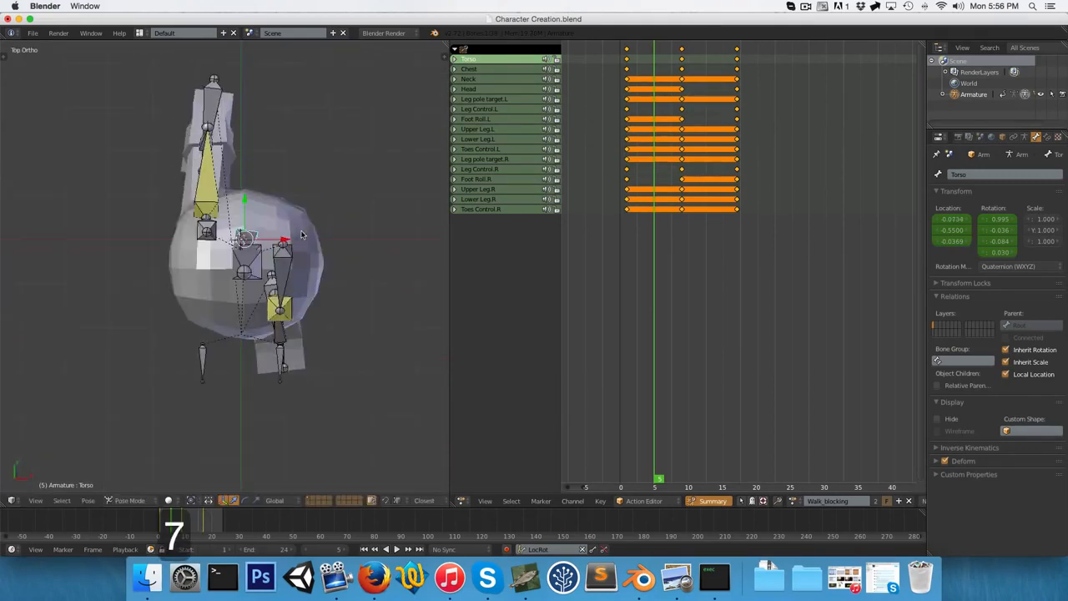
key(z)
key(r)
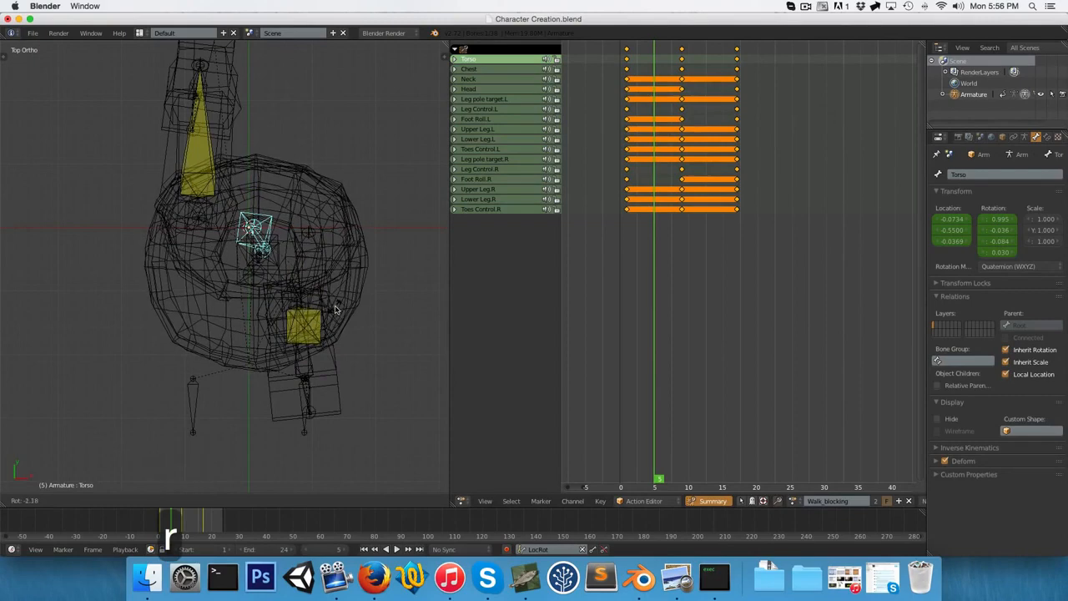
right_click(338, 307)
- Tilt the Torso bone by about 0.6° in the front view and rotate the Chest bone slightly
key(1)
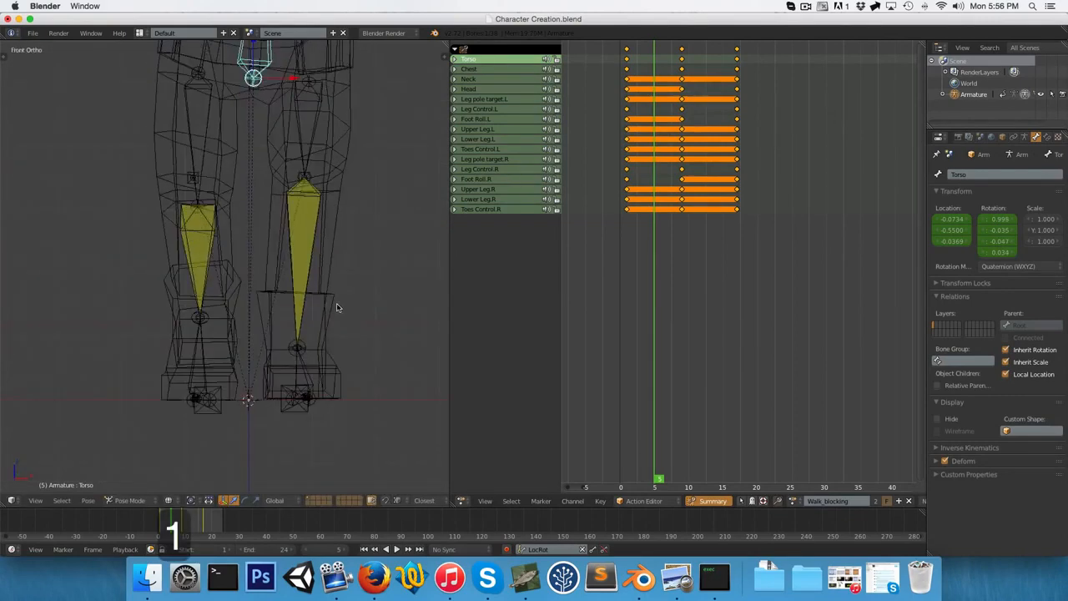
key(z)
scroll(325, 284, down, 3)
shift+middle_drag(306, 243, 301, 310)
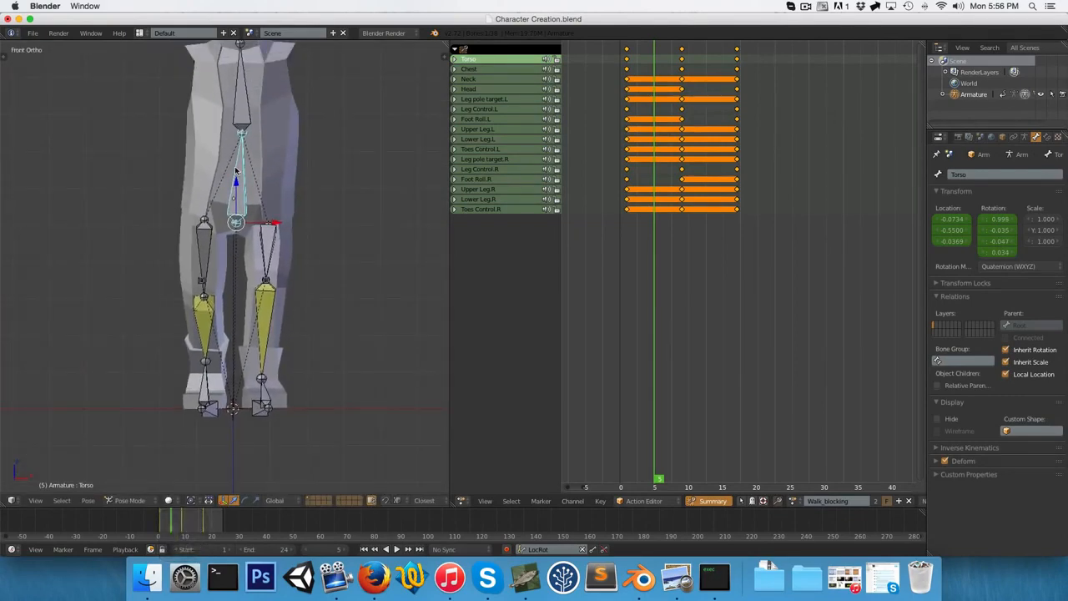
key(r)
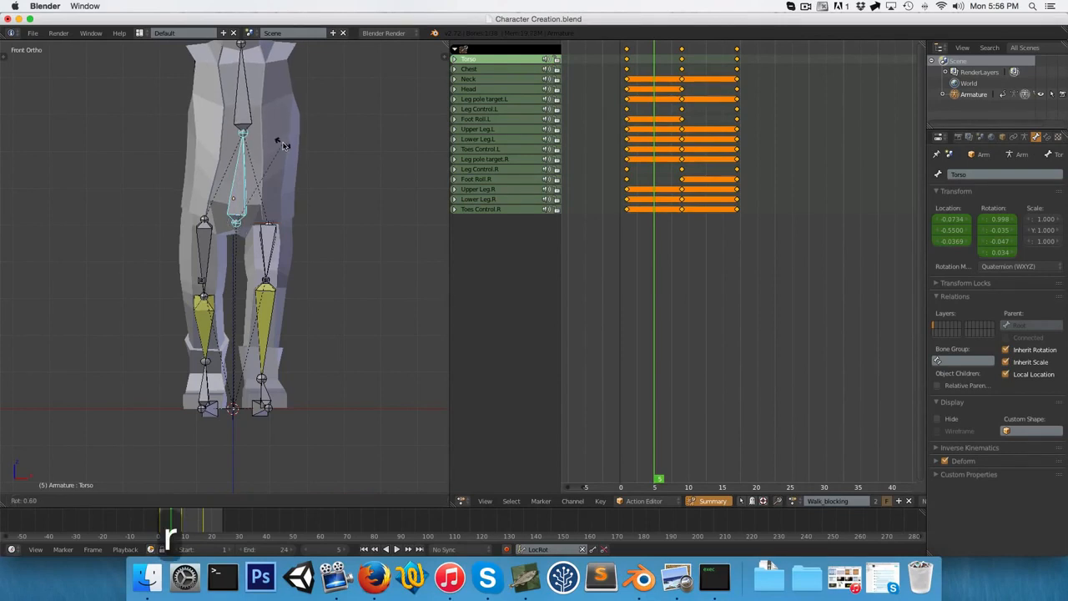
click(284, 145)
right_click(240, 124)
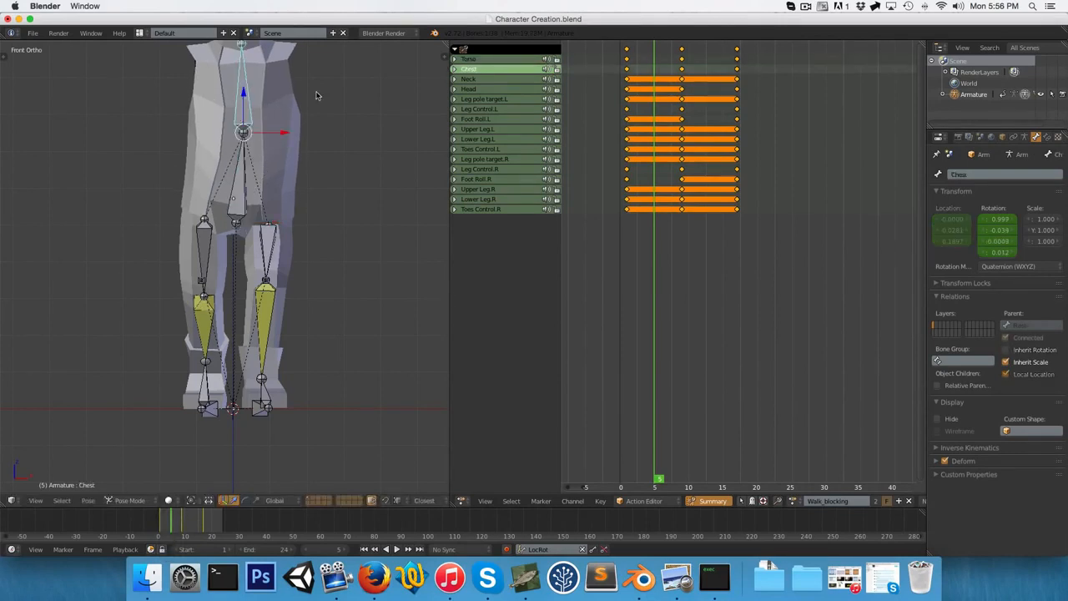
key(r)
click(315, 93)
- Rotate Foot Roll.R in the side view to lift the rear heel further
scroll(292, 275, up, 3)
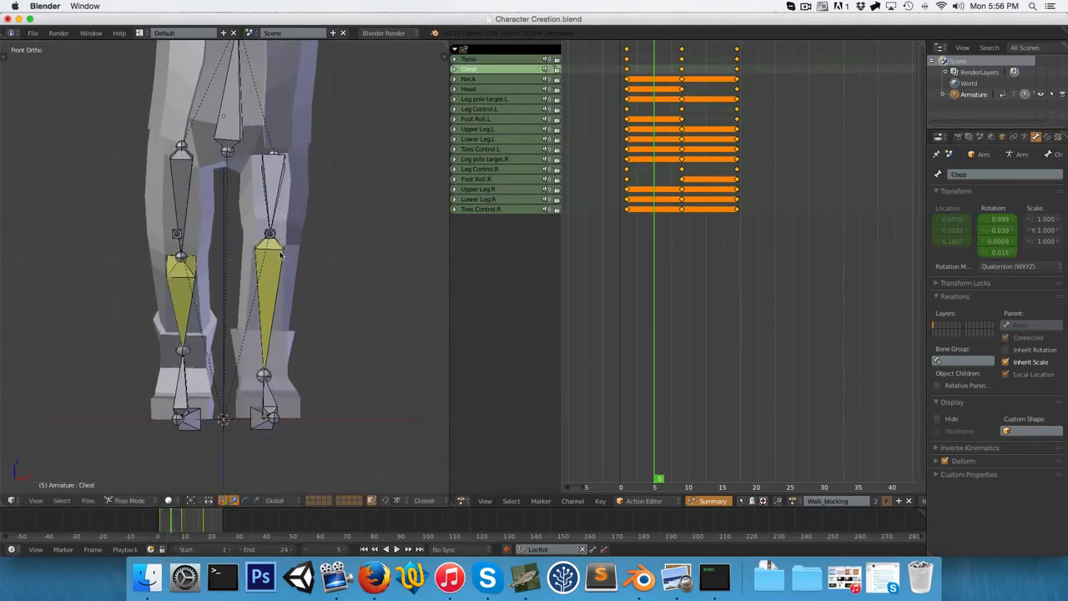
middle_drag(251, 310, 188, 341)
key(KP_3)
shift+middle_drag(338, 340, 295, 306)
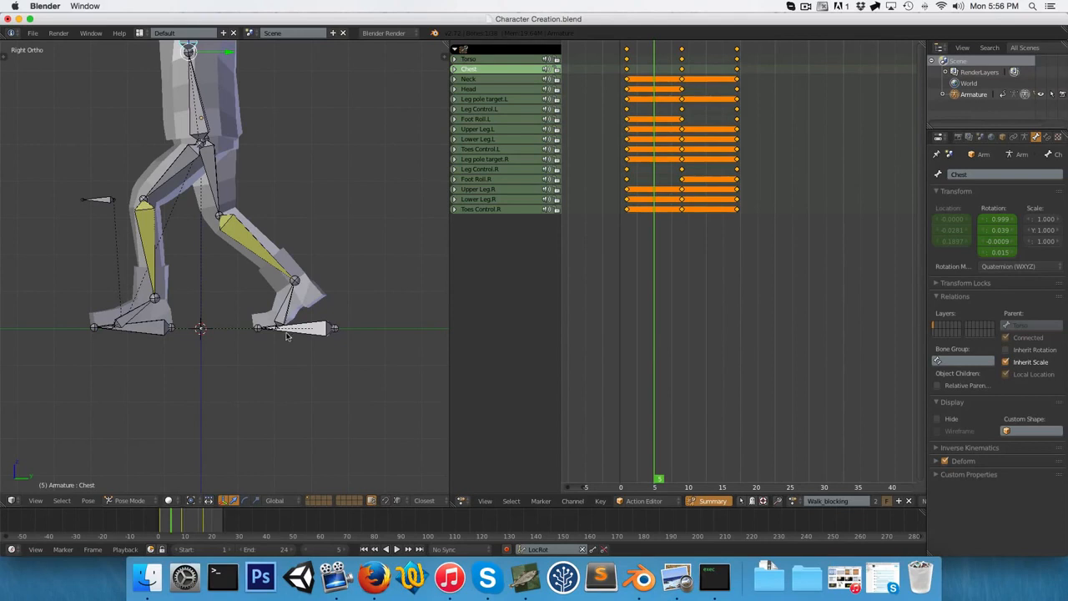
right_click(284, 318)
key(r)
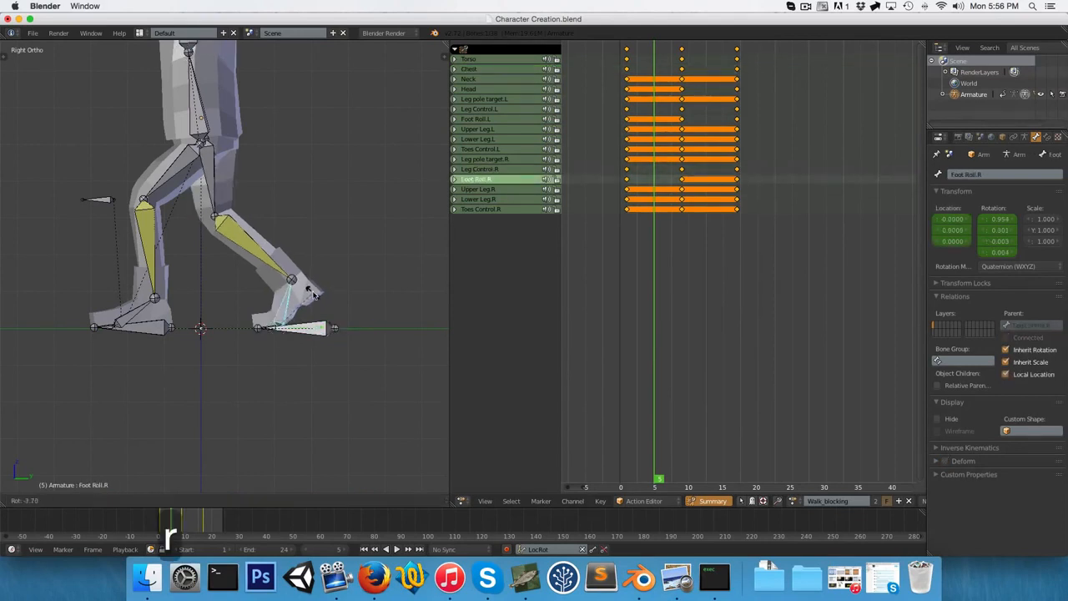
key(Escape)
- Slide Leg Control.R farther behind the body along global Y
right_click(286, 325)
key(g)
key(y)
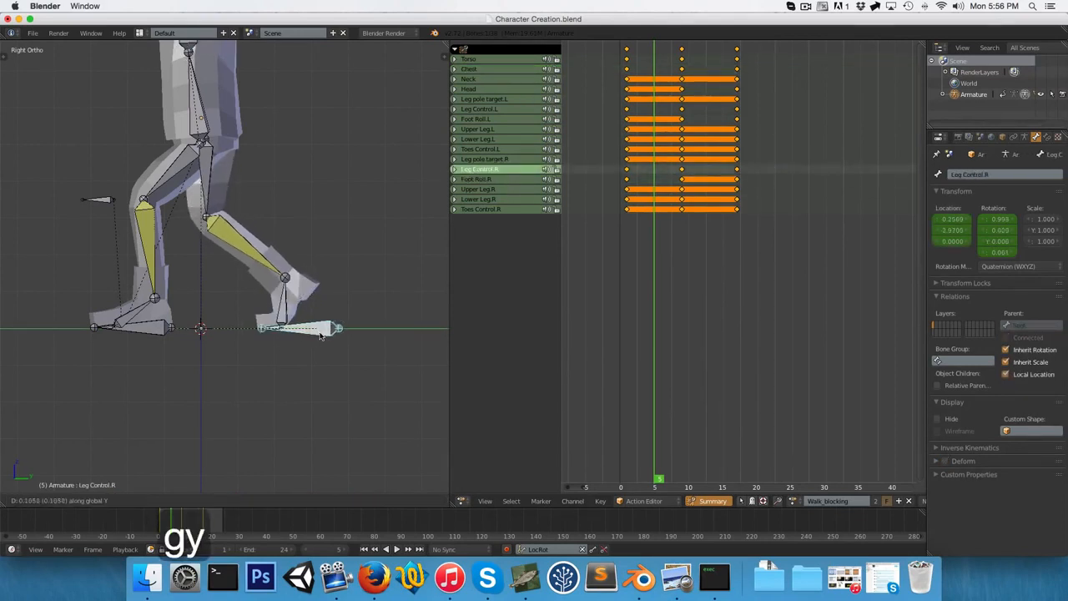
click(333, 334)
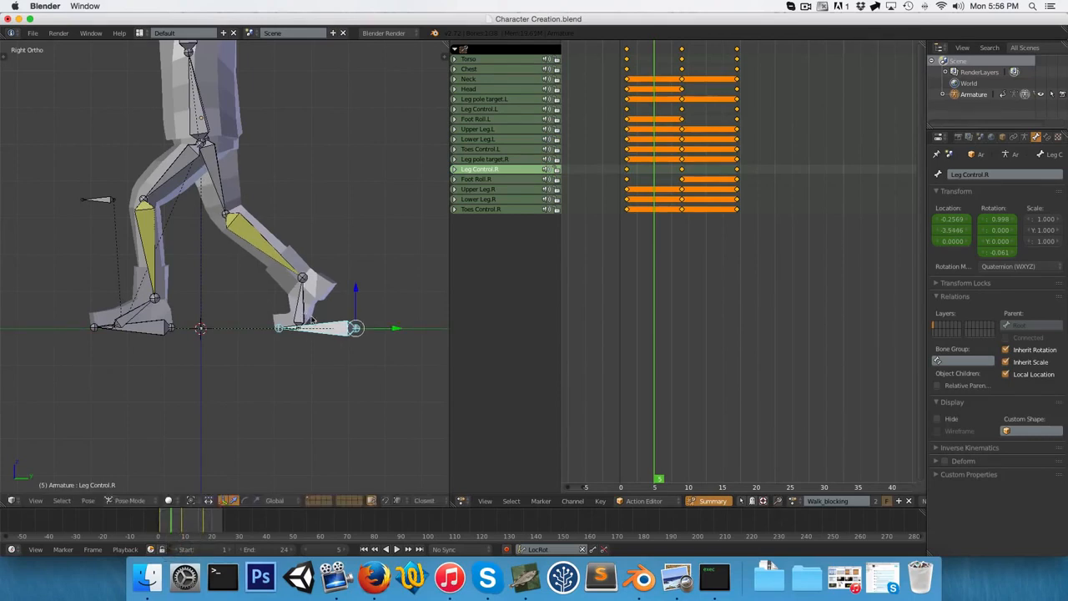
- Select all bones and insert LocRot keyframes at frame 5
scroll(280, 339, down, 3)
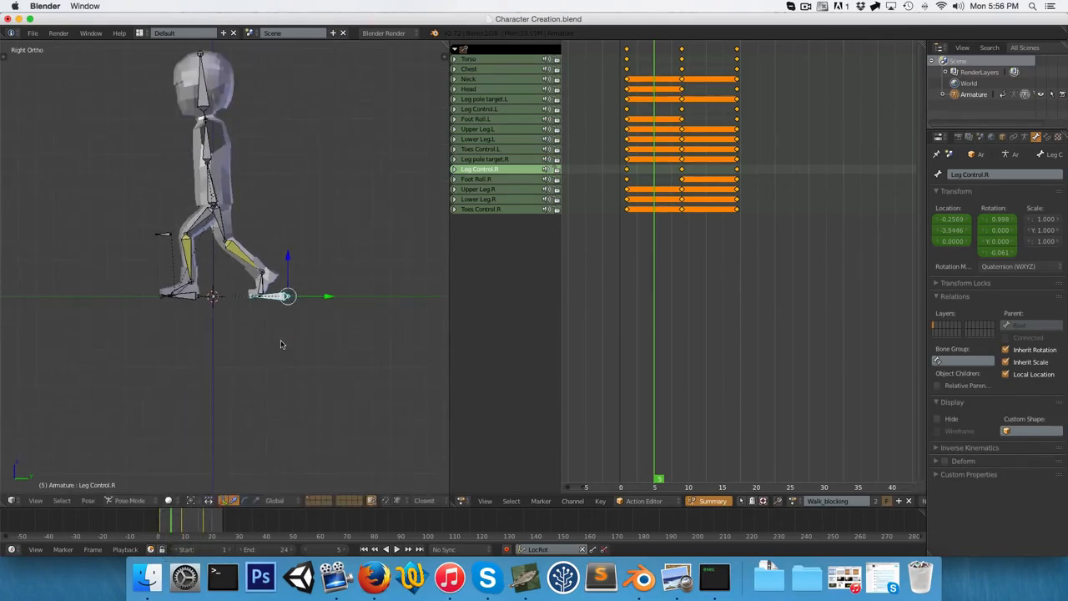
key(a)
key(a)
key(i)
- Play the walk animation in the front view to check the added down pose
key(KP_1)
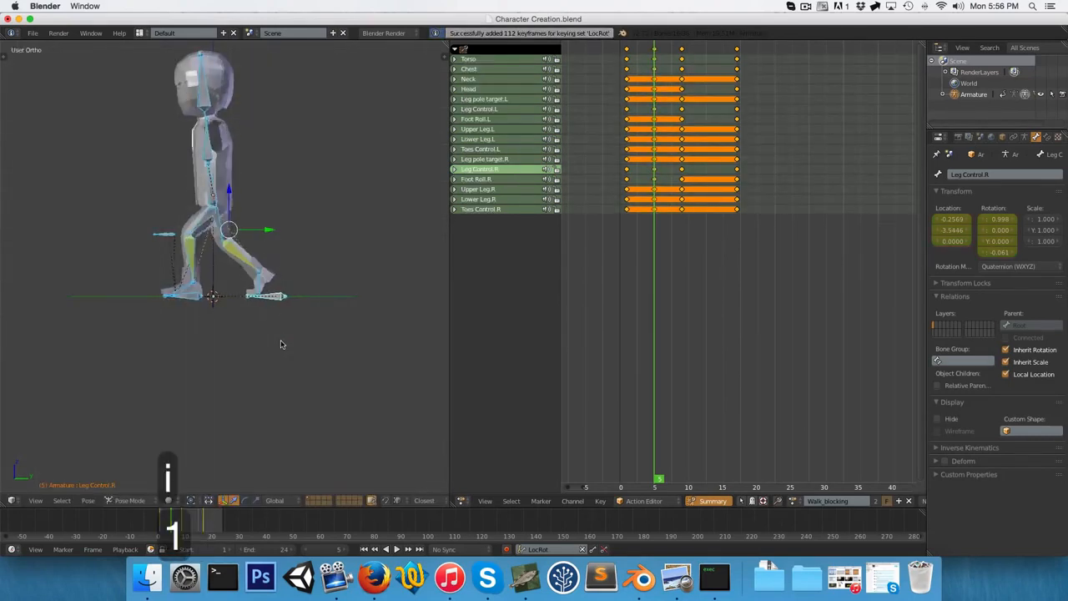
key(alt+a)
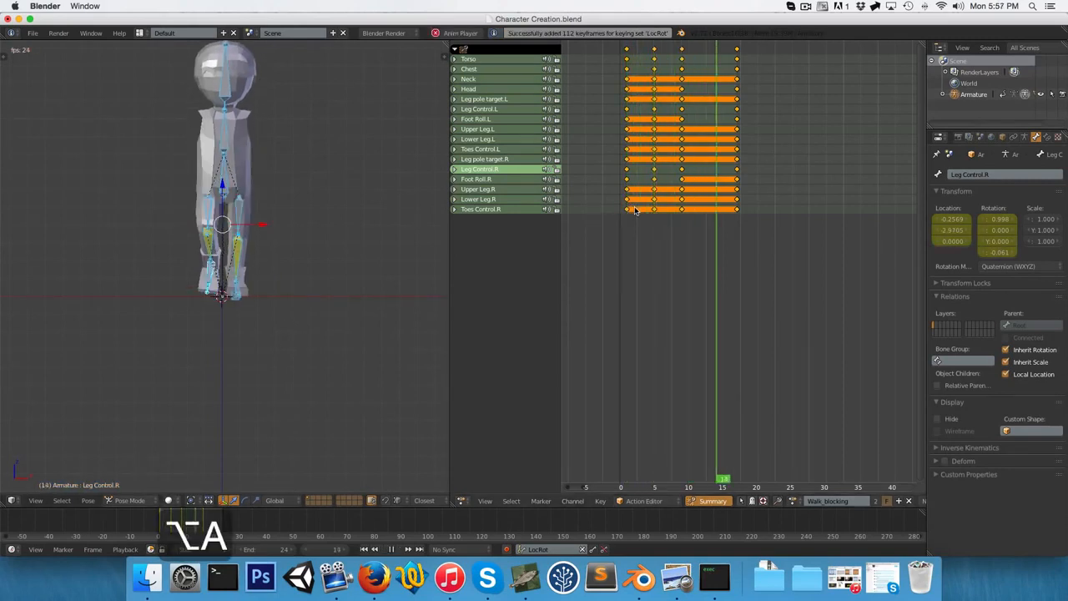
key(alt+a)
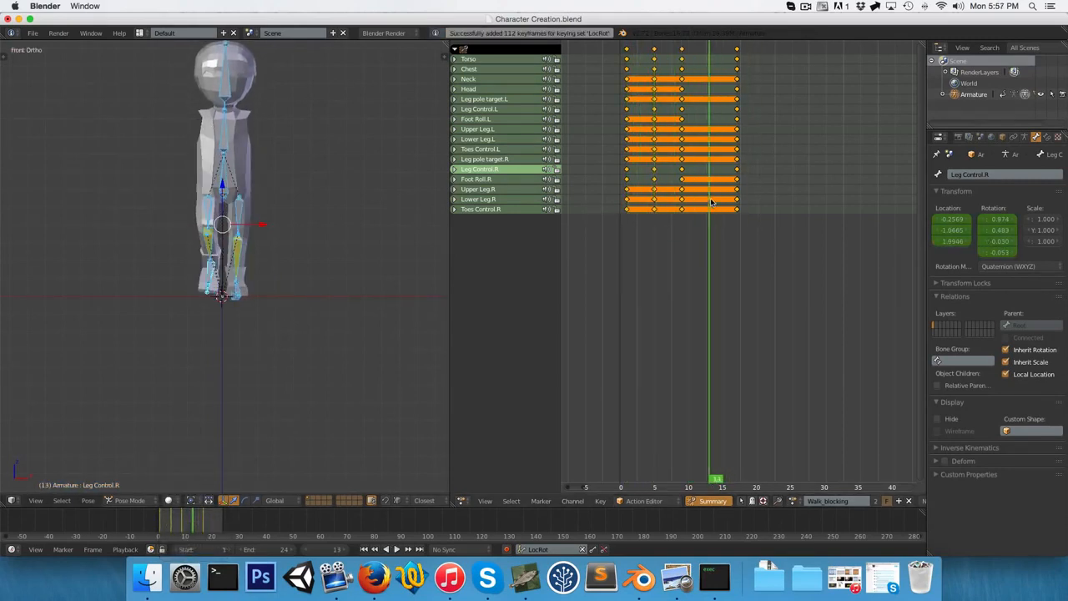
- At frame 13, move Leg Control.R up and in front of the body in the side view and rotate the raised foot
key(KP_3)
key(a)
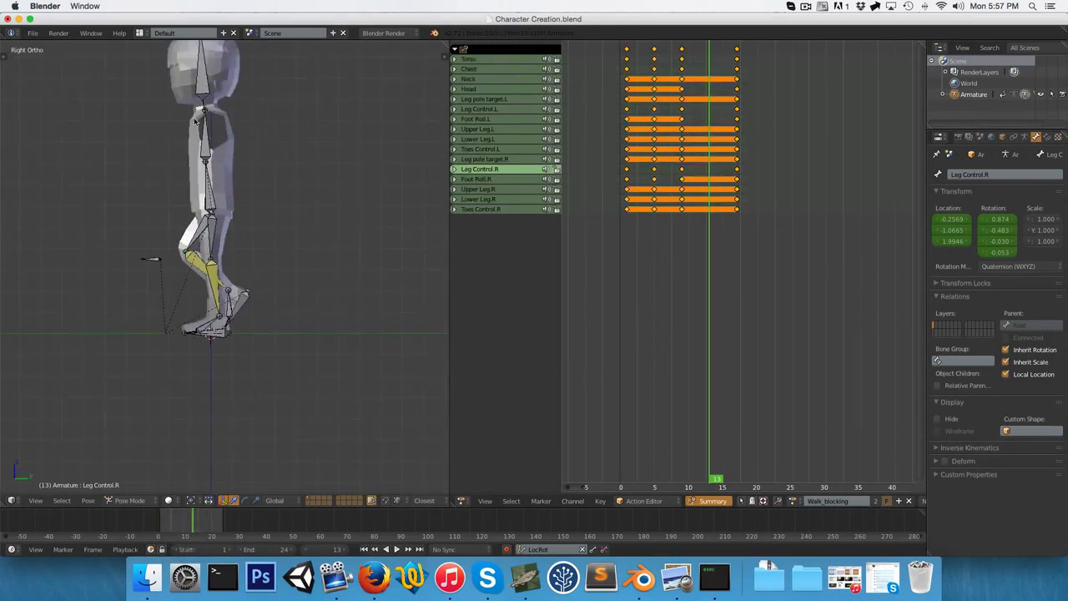
key(g)
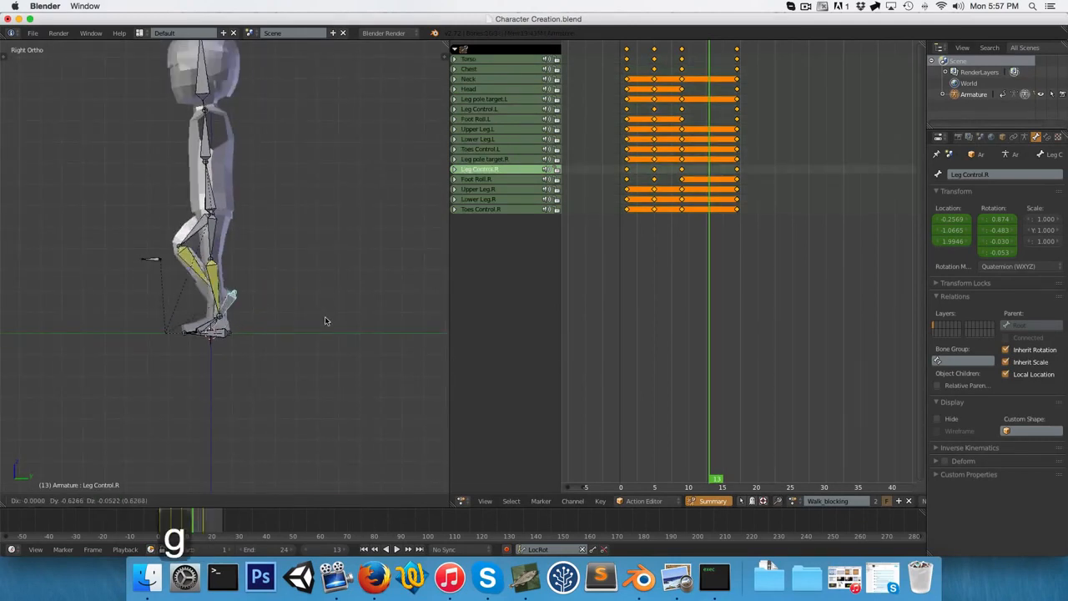
key(r)
click(276, 318)
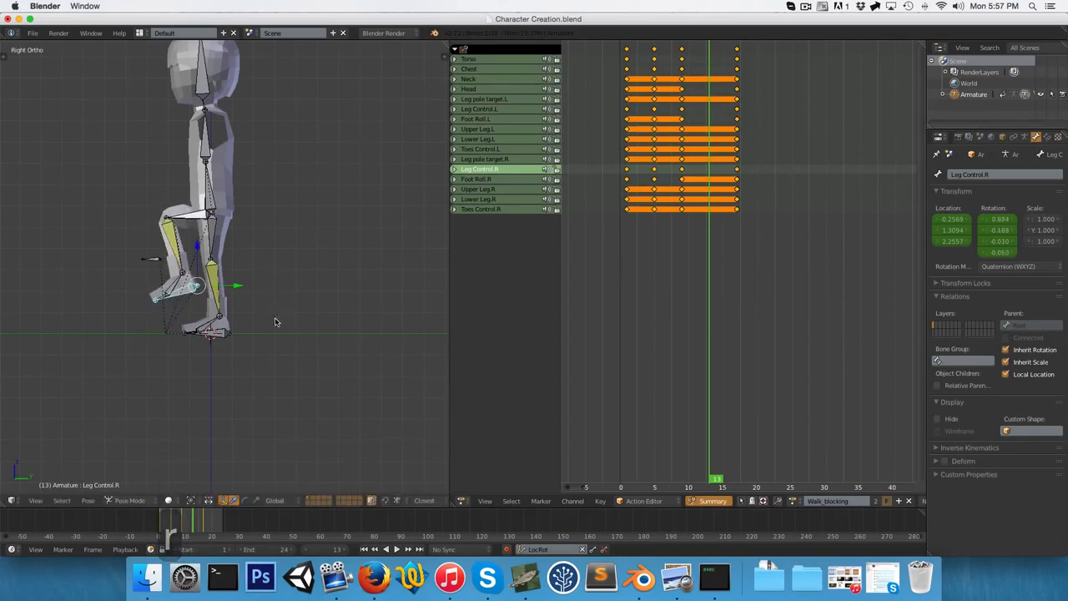
- Lower Leg Control.R and adjust its position in front of the body at frame 13
key(g)
key(g)
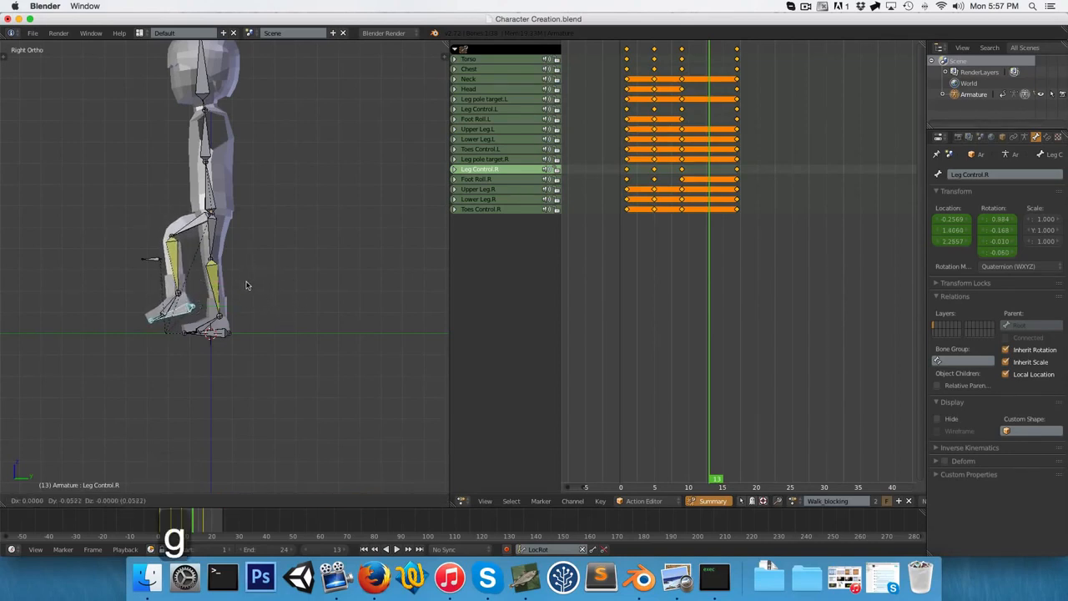
click(276, 326)
key(g)
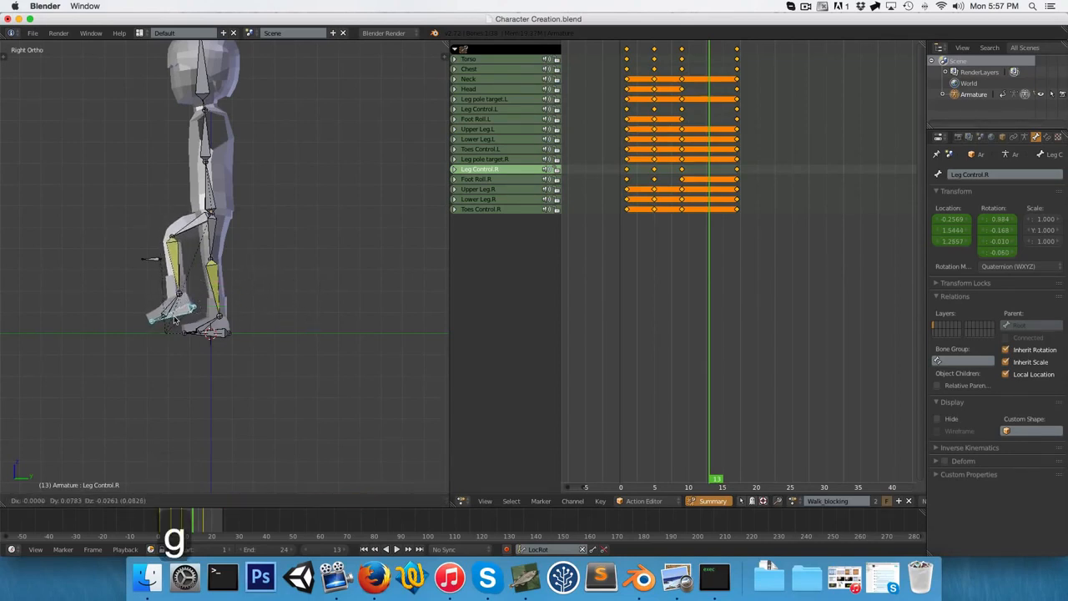
click(175, 318)
- Slide Leg Control.L back about 0.89 along global Y and rotate Foot Roll.L about -17° to lift the heel
right_click(207, 337)
key(g)
key(y)
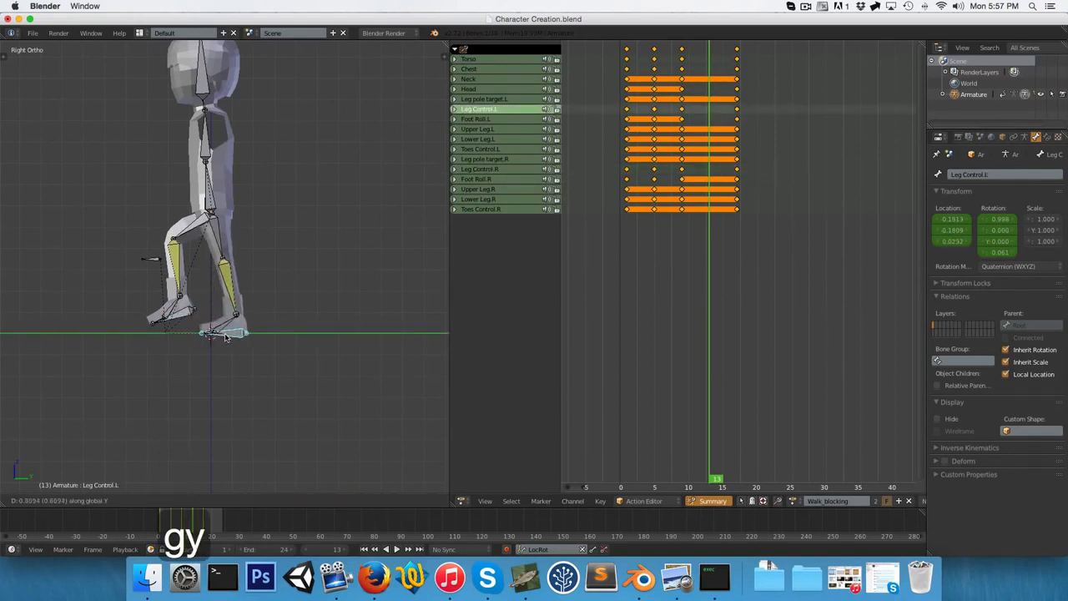
click(224, 336)
scroll(232, 318, up, 1)
right_click(236, 342)
key(r)
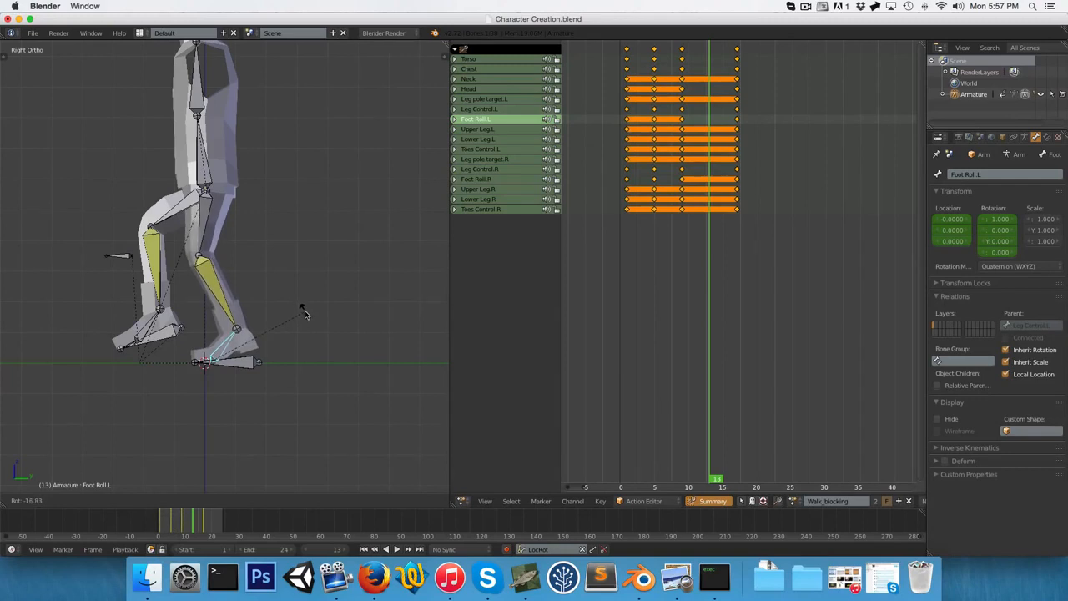
click(305, 314)
- Raise the Torso bone along global Z for the up pose at frame 13
scroll(209, 197, down, 1)
right_click(207, 195)
key(g)
key(z)
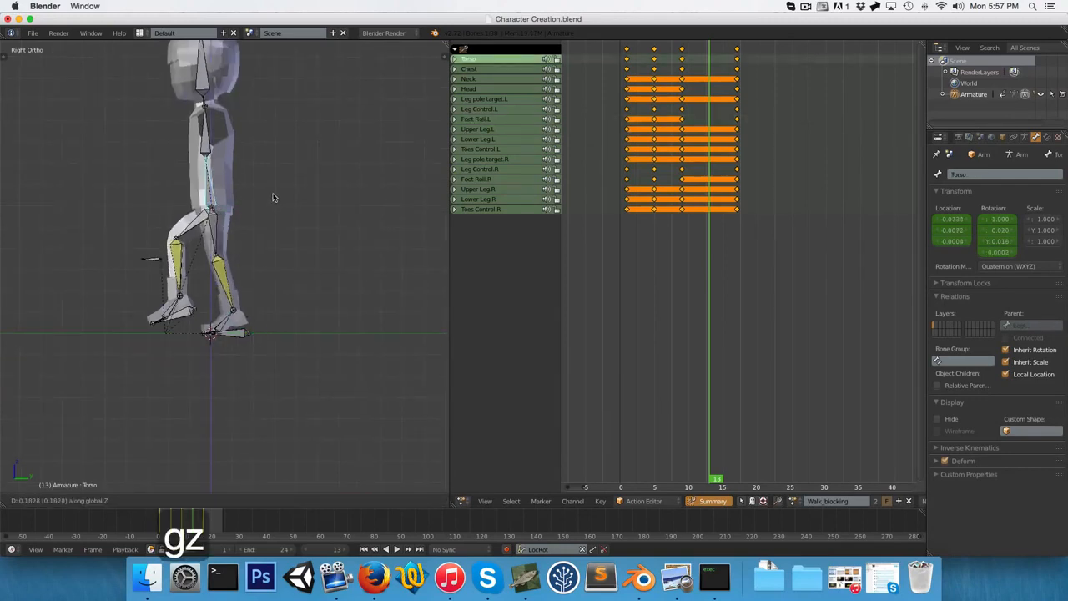
click(269, 200)
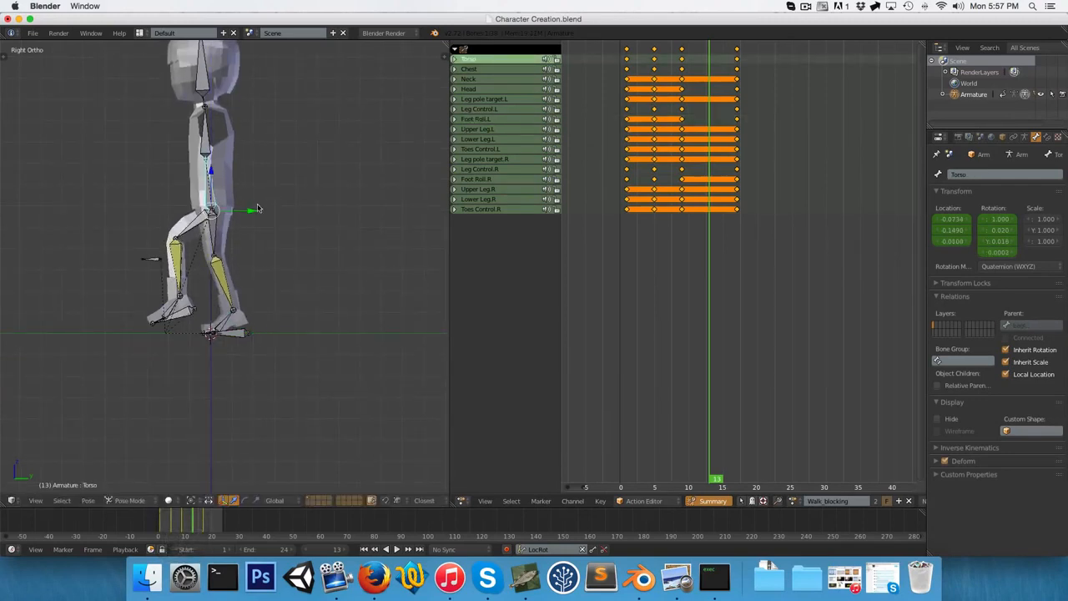
scroll(251, 211, up, 1)
key(g)
key(z)
click(255, 215)
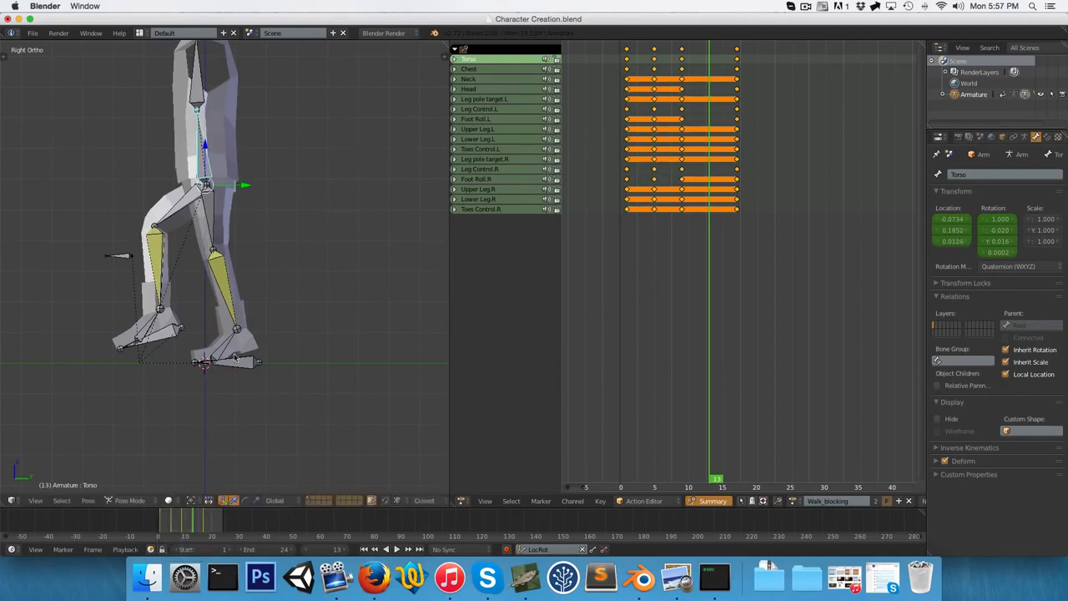
- Slide Leg Control.L farther back along global Y in small moves and rotate Foot Roll.L to raise the rear heel more
right_click(232, 339)
key(g)
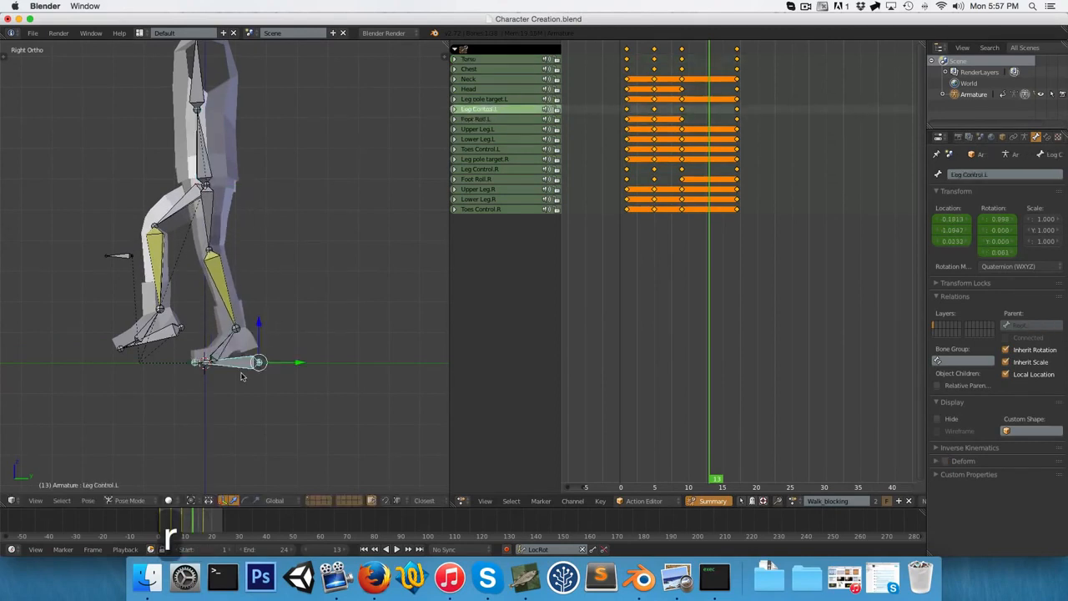
key(y)
click(250, 372)
right_click(241, 341)
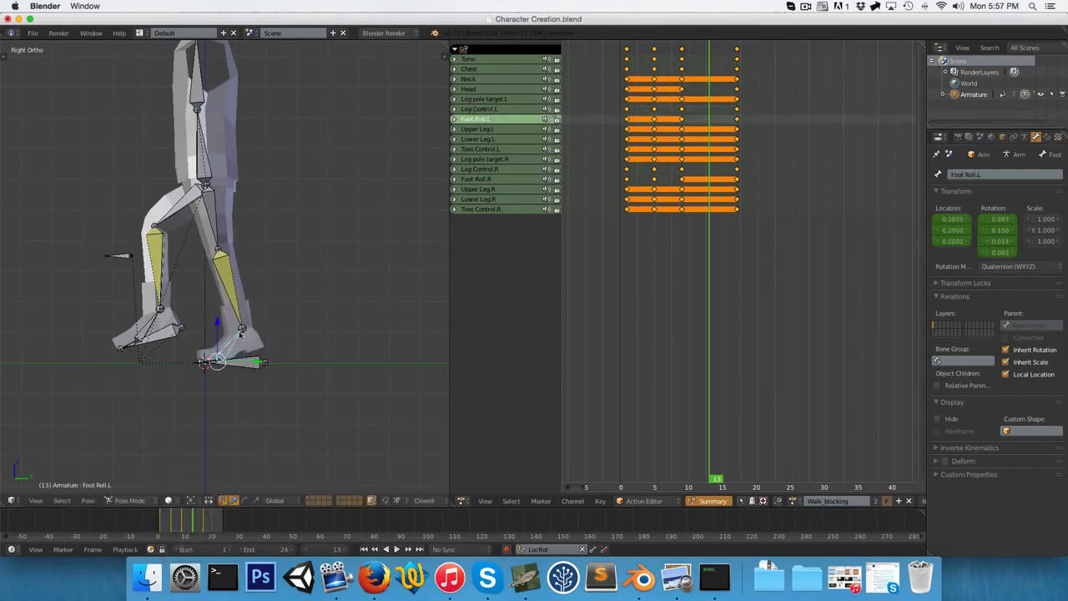
key(r)
click(267, 333)
right_click(235, 362)
key(g)
key(y)
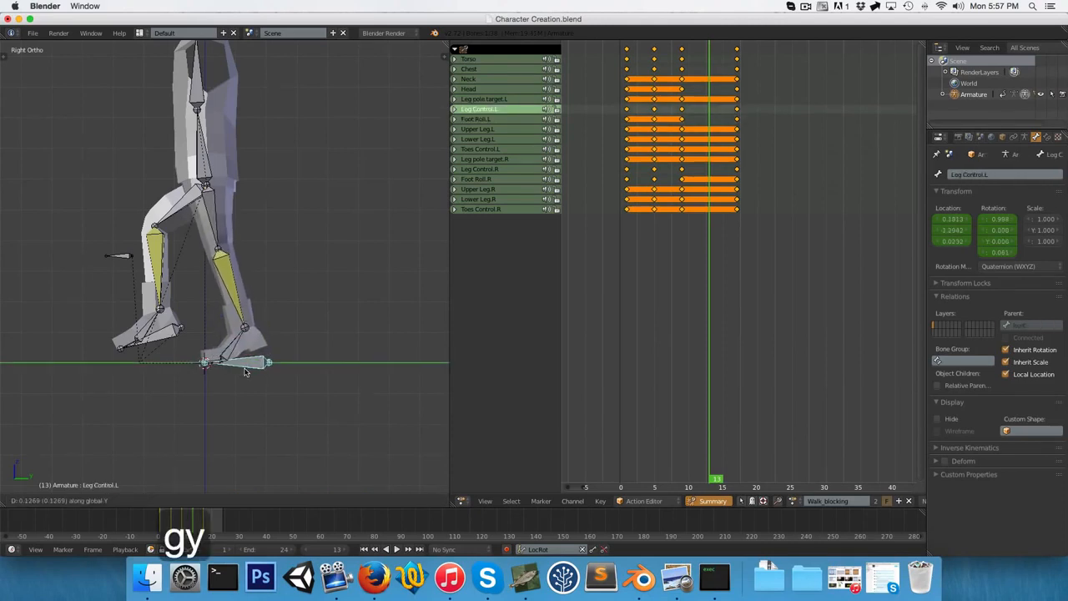
click(245, 372)
- Nudge Leg Control.R slightly to refine the raised front foot in the side view
scroll(185, 323, down, 2)
right_click(187, 313)
key(g)
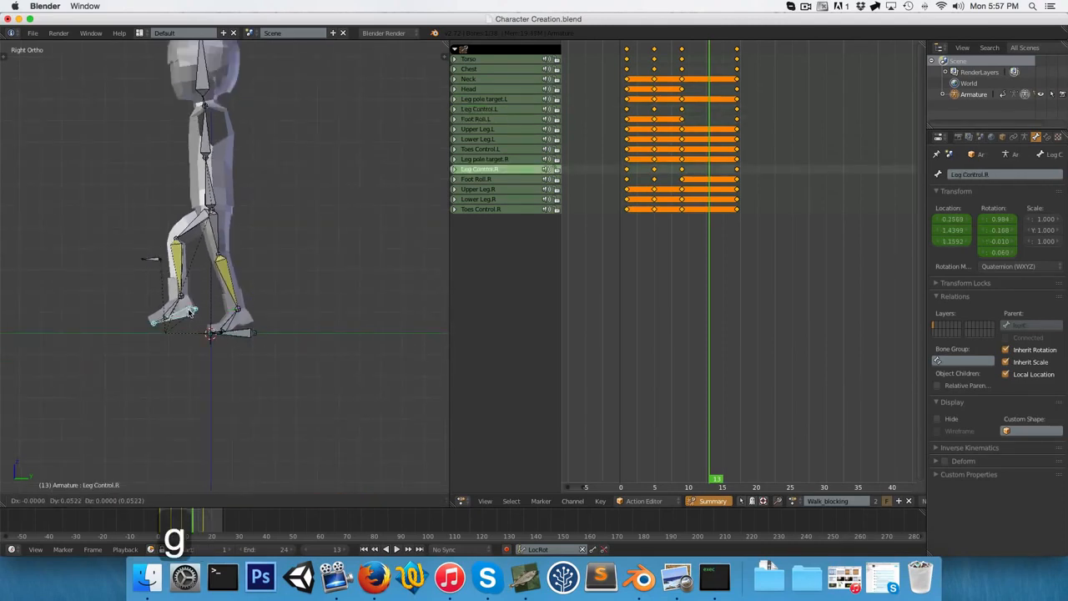
click(192, 314)
- Tilt the Torso bone sideways by about -2.3° in the front view
key(1)
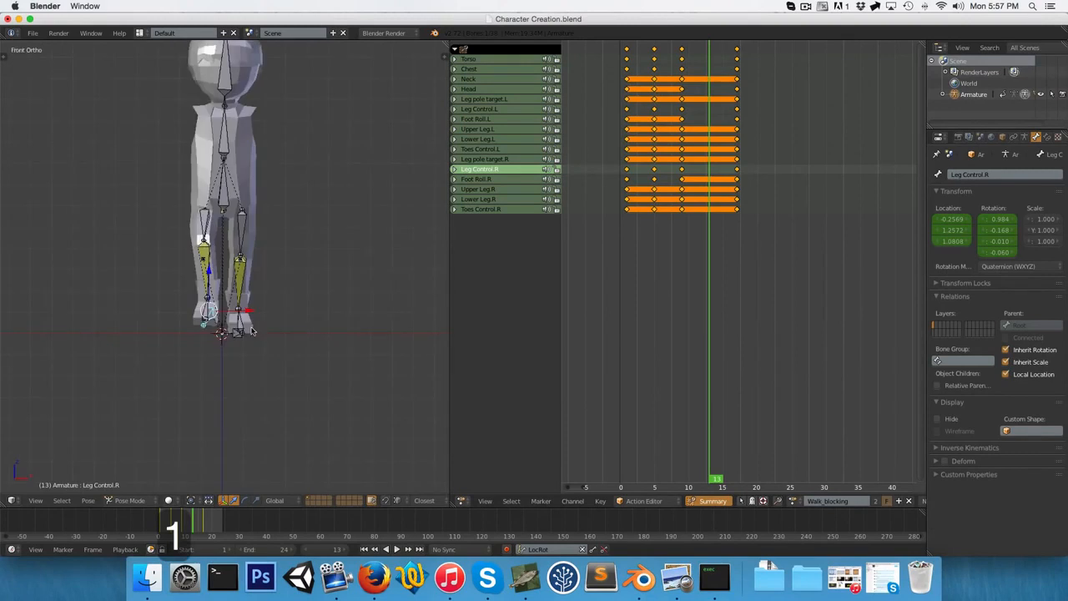
scroll(252, 305, down, 1)
right_click(222, 173)
shift+middle_drag(222, 174, 222, 246)
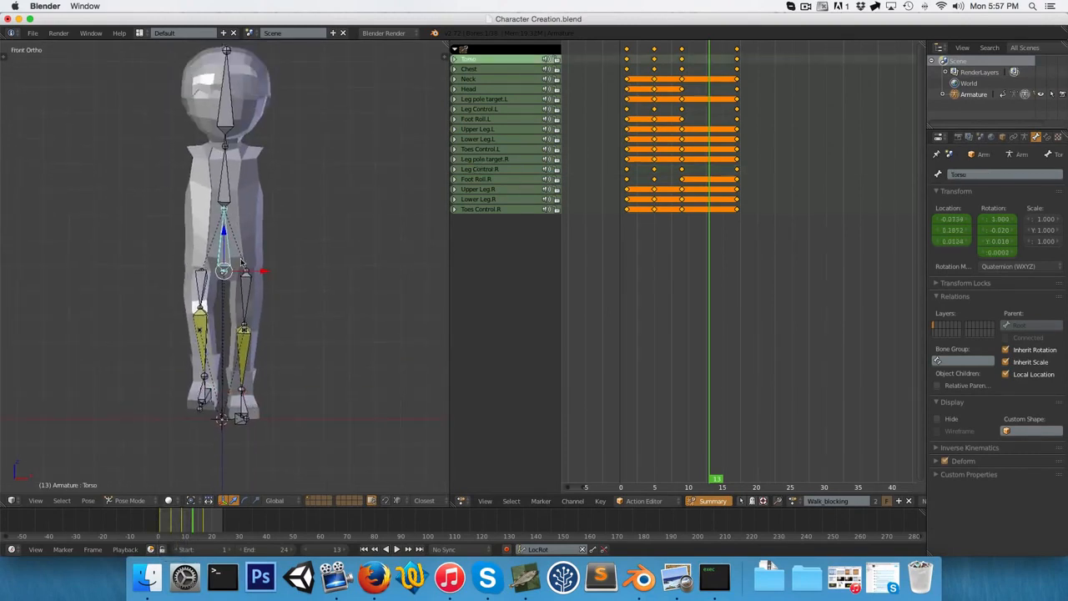
scroll(222, 245, up, 1)
key(r)
right_click(297, 211)
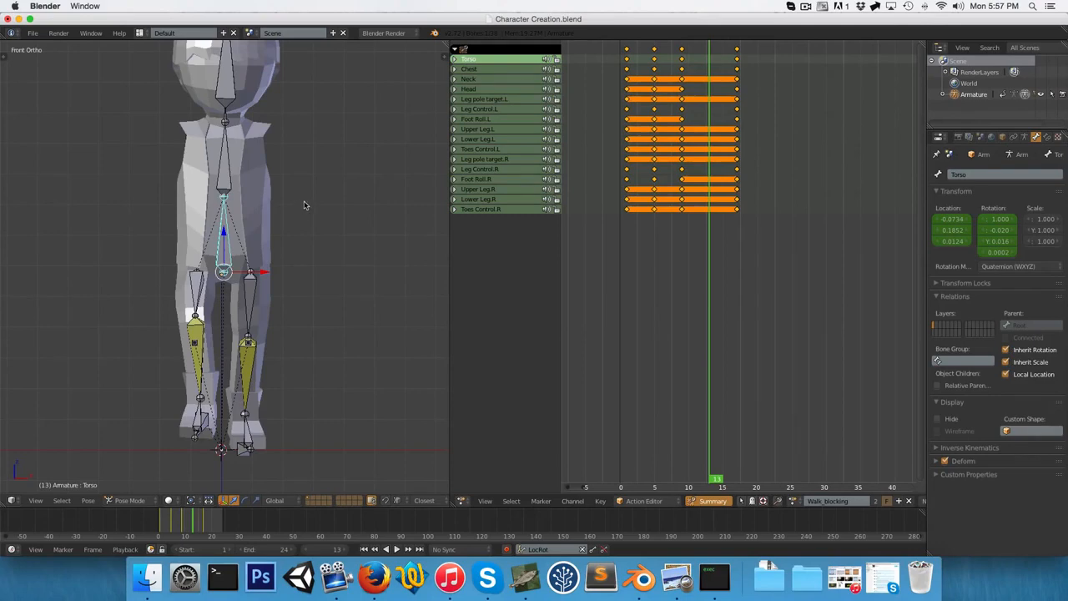
key(r)
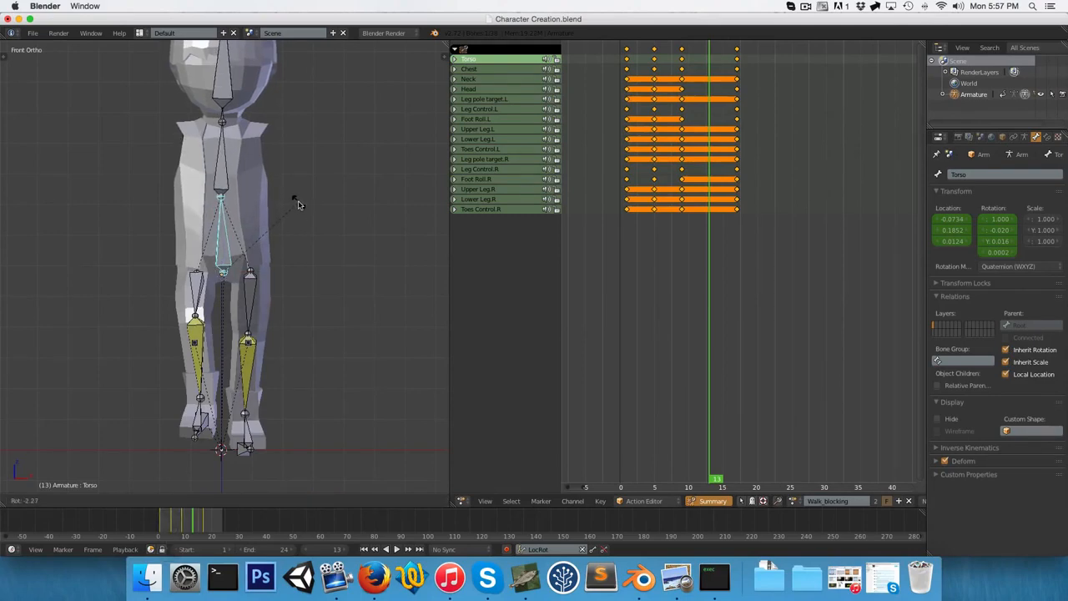
click(298, 205)
- Twist the Torso bone by about -2.8° in the top view
key(3)
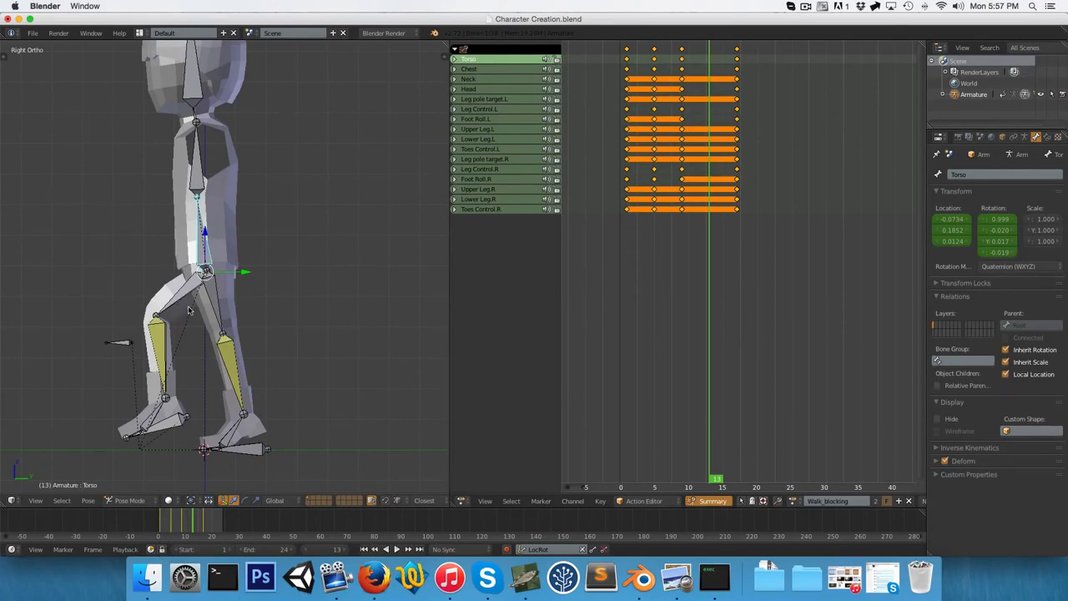
key(7)
scroll(296, 333, up, 3)
key(r)
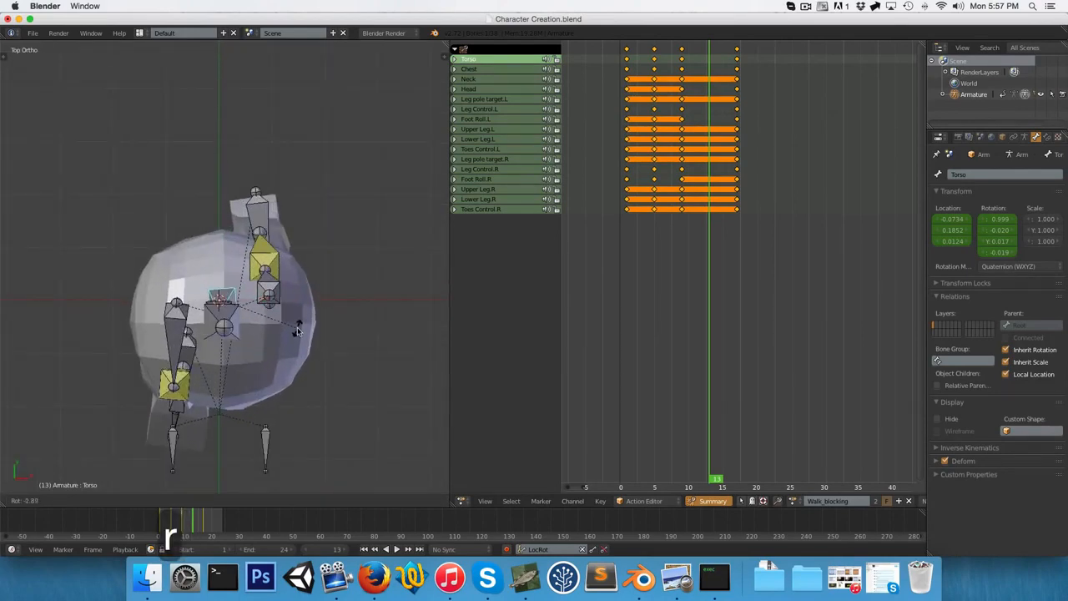
click(298, 330)
- Rotate the Chest bone about 1° in the front view to counter the torso tilt
key(1)
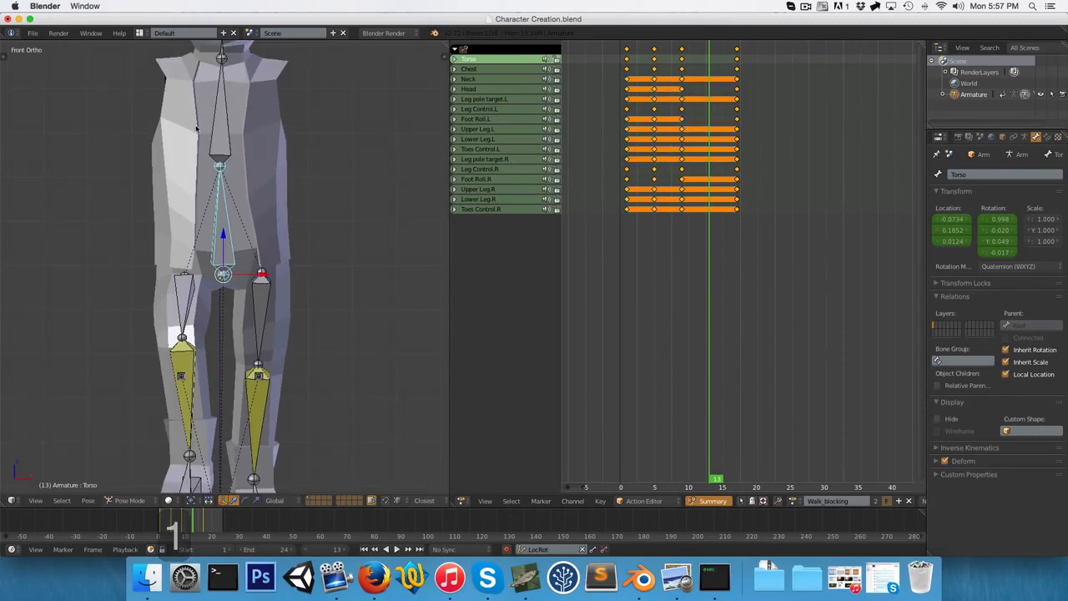
right_click(222, 134)
key(r)
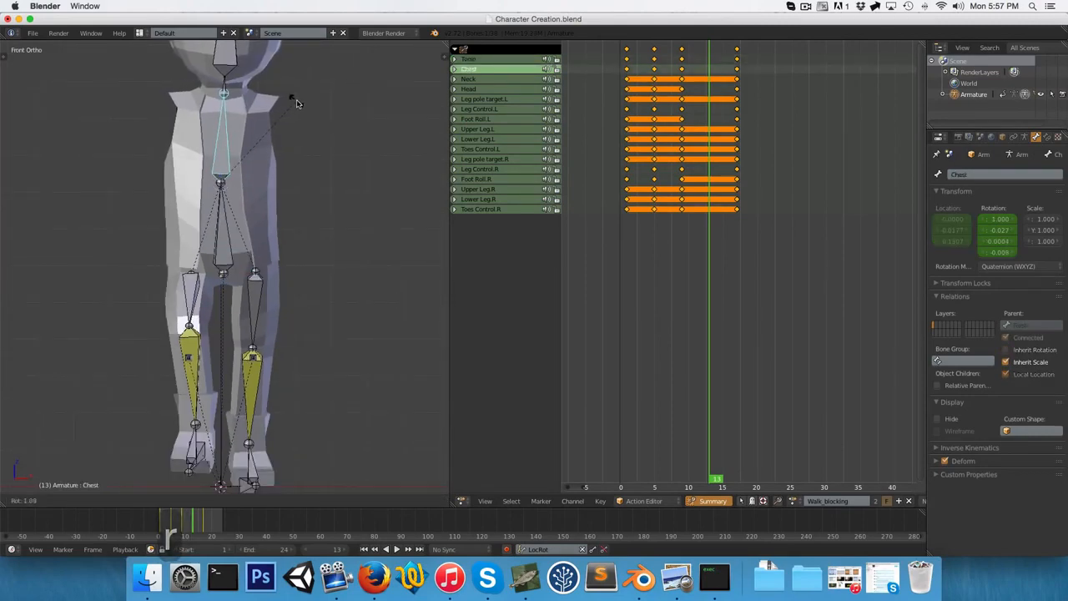
click(296, 103)
- Fine-tune the rotation of Foot Roll.L in the side view to refine the rear heel lift
key(3)
scroll(251, 292, up, 3)
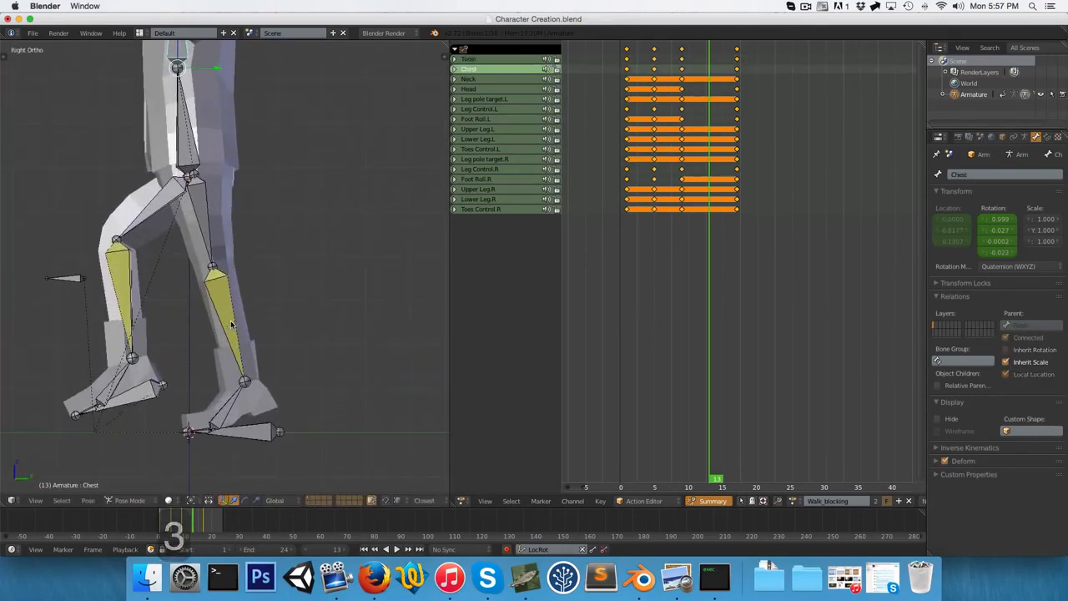
scroll(231, 324, up, 2)
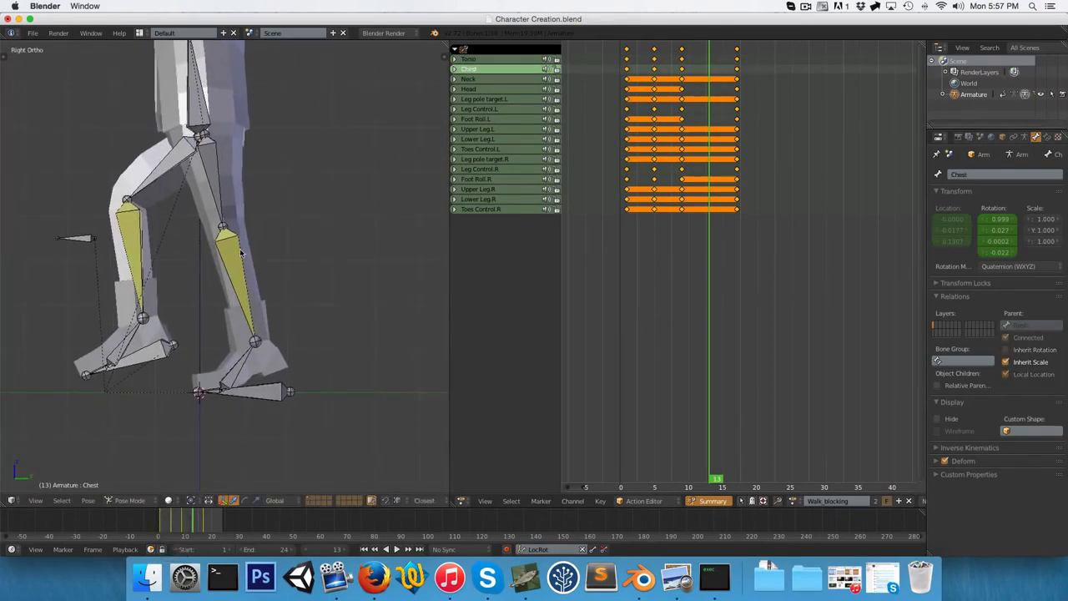
right_click(272, 354)
key(r)
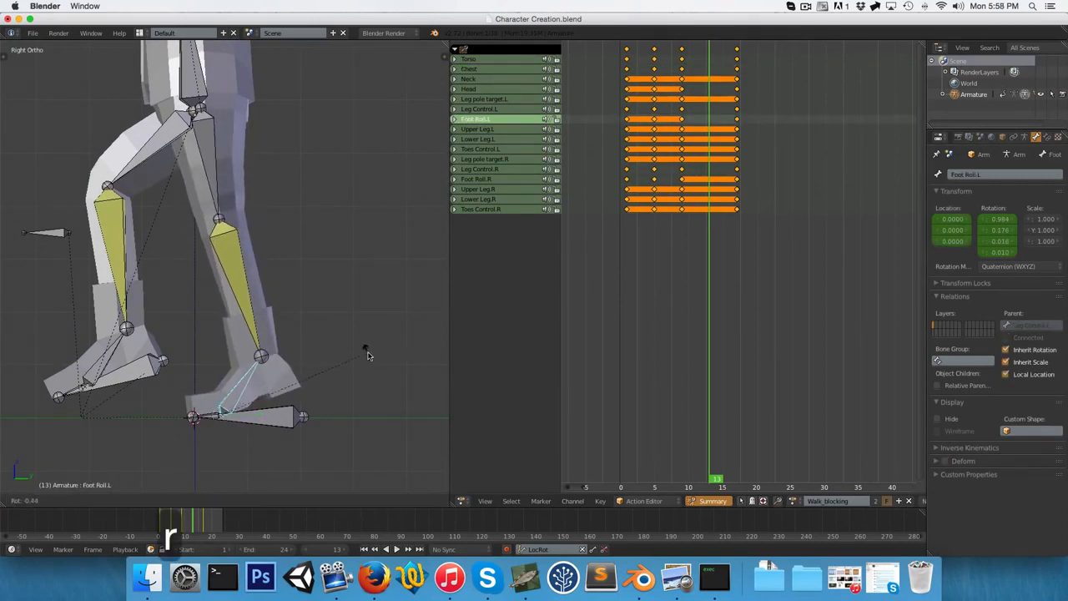
click(367, 354)
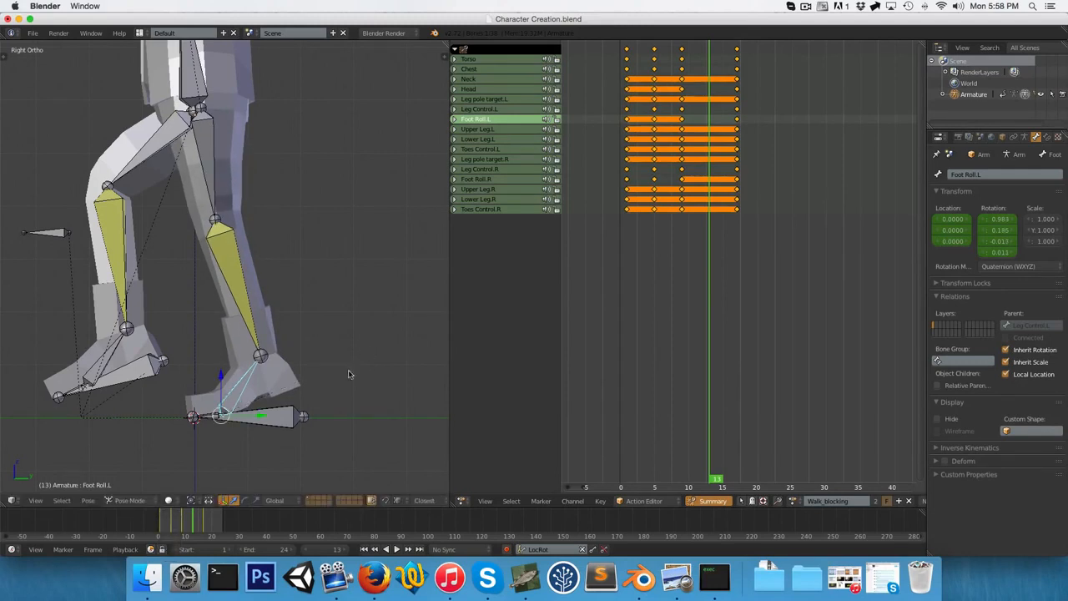
- Select all bones and insert LocRot keyframes at frame 13
scroll(322, 362, down, 6)
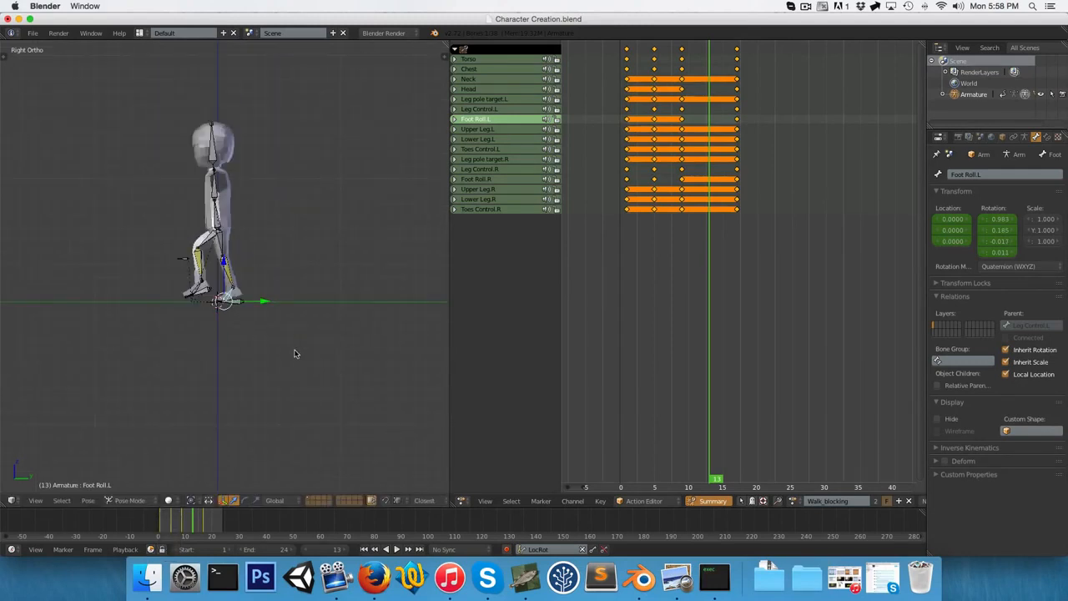
key(a)
key(a)
key(i)
drag(738, 224, 617, 211)
- Play the walk animation in the side and front views to check the added up pose
scroll(248, 275, up, 4)
key(a)
shift+middle_drag(231, 269, 247, 306)
key(alt+a)
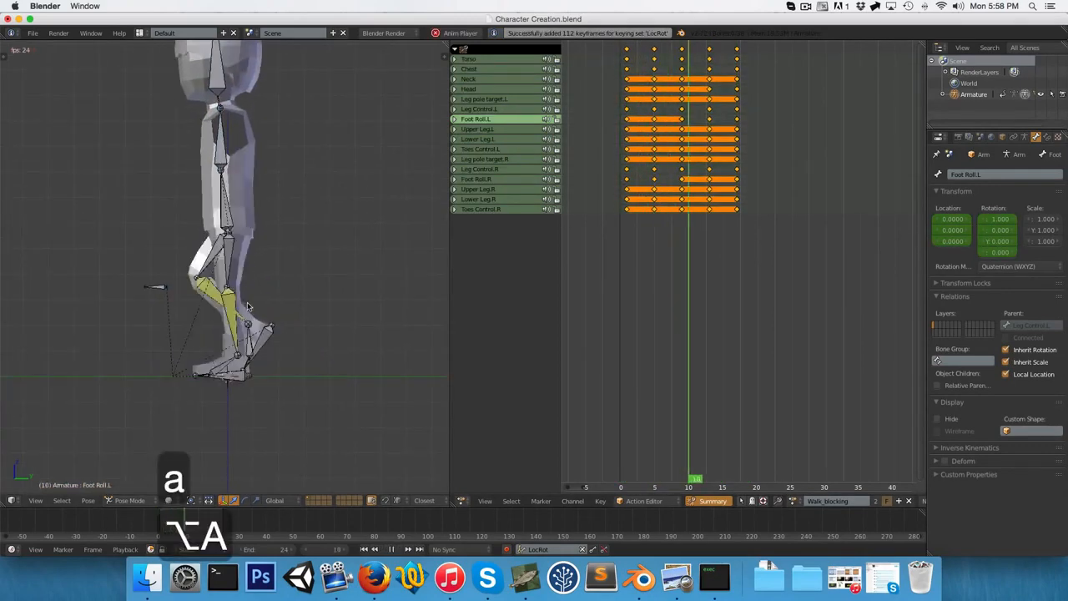
key(1)
key(alt+a)
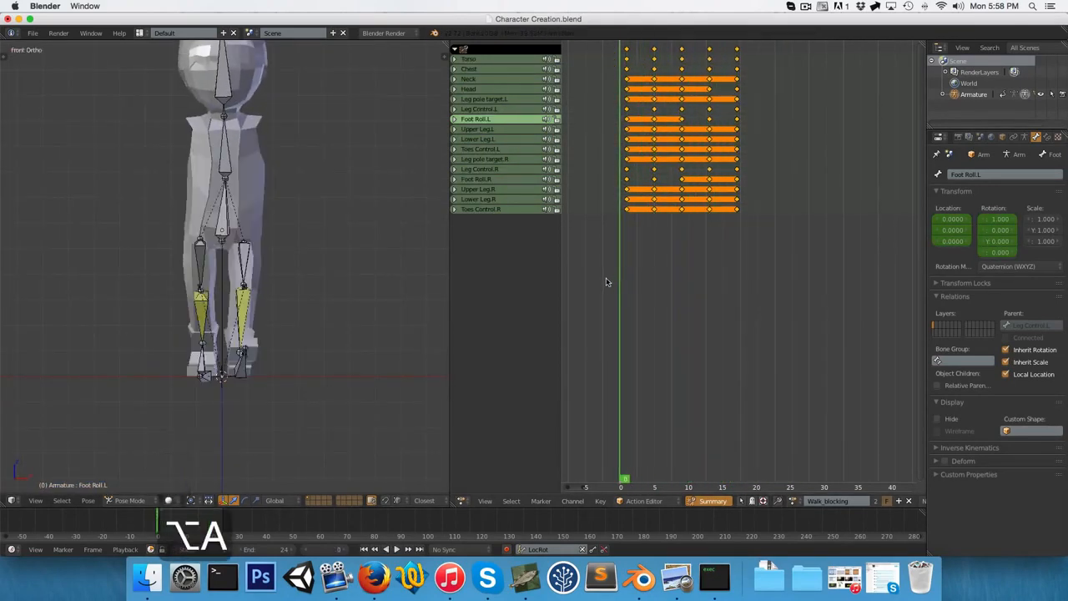
key(alt+a)
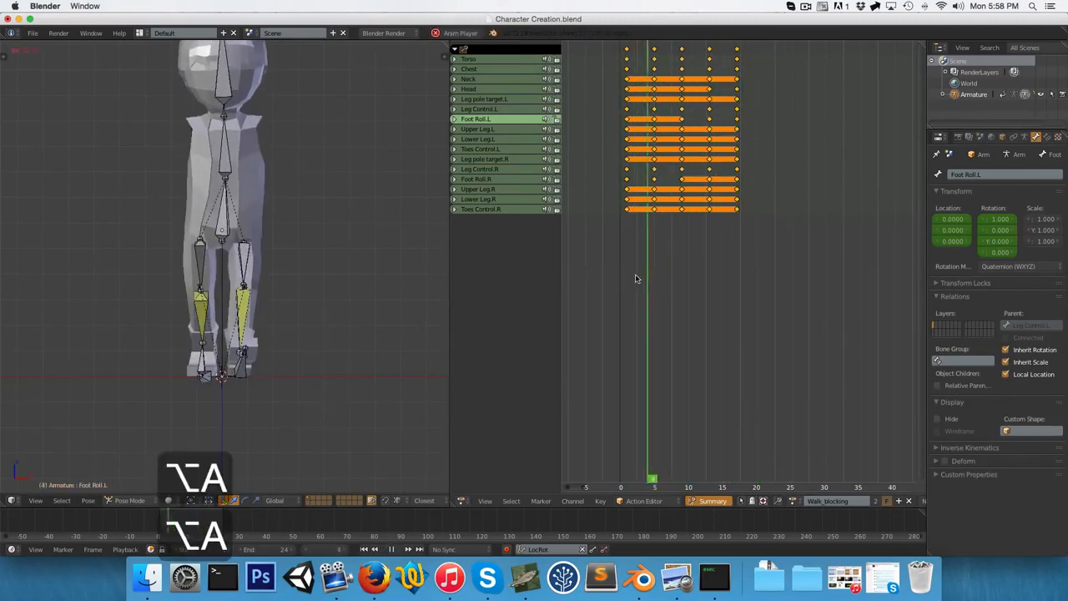
key(3)
key(alt+a)
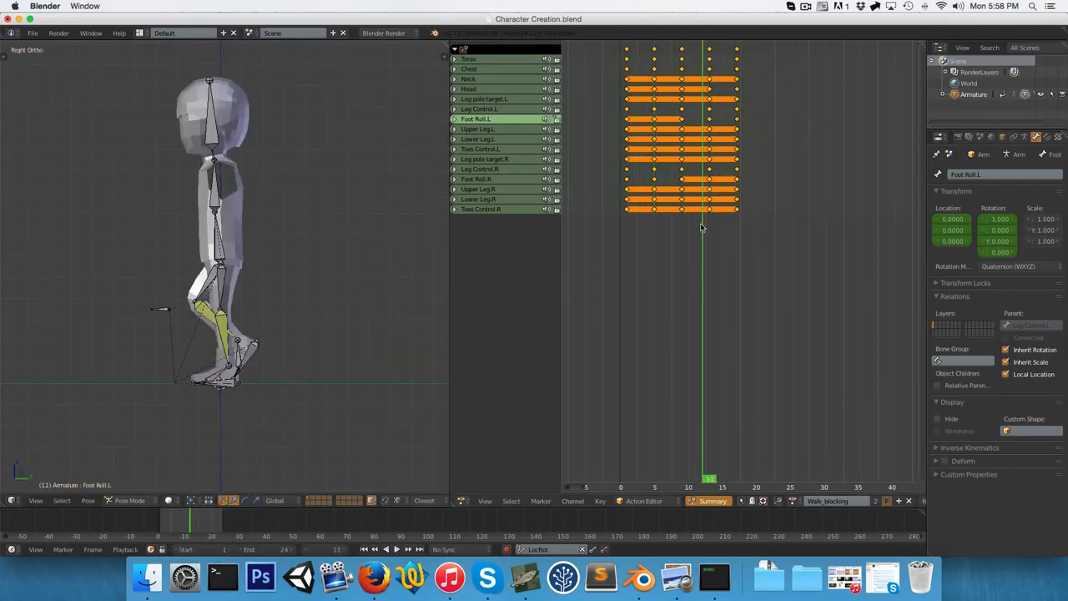
- Select all keyframes from frame 1 to 17 and duplicate them so the copies span frames 17 to 33
drag(701, 227, 613, 208)
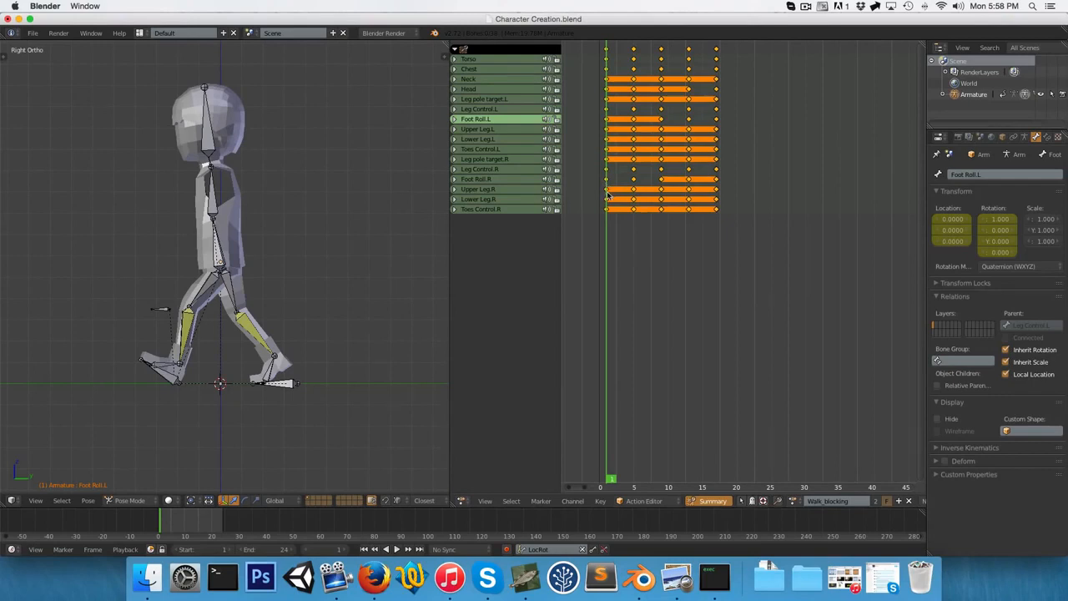
key(a)
key(b)
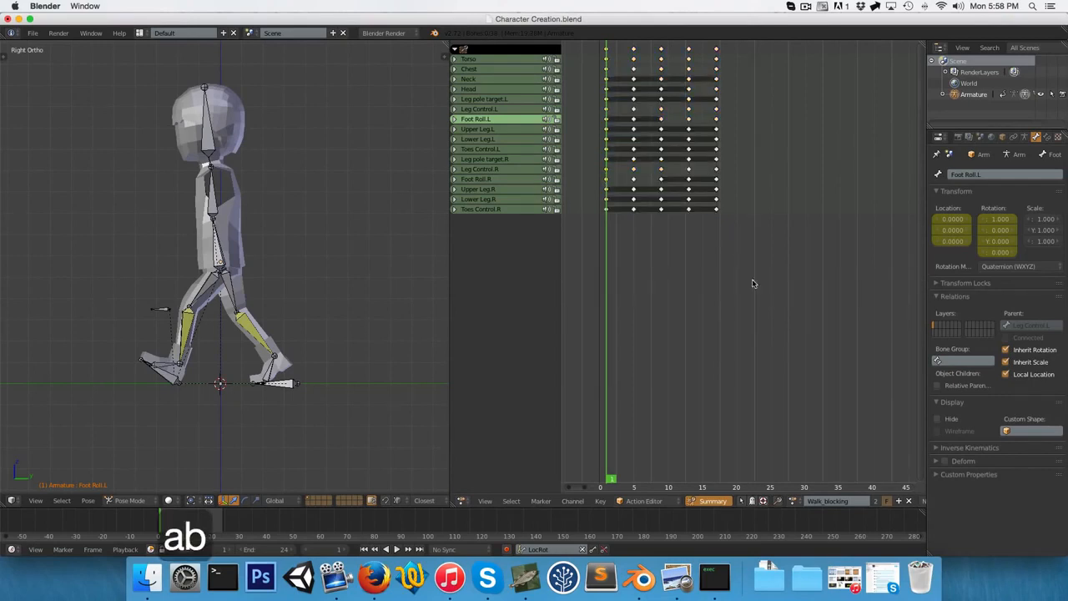
drag(751, 283, 594, 40)
ctrl+scroll(599, 119, right, 1)
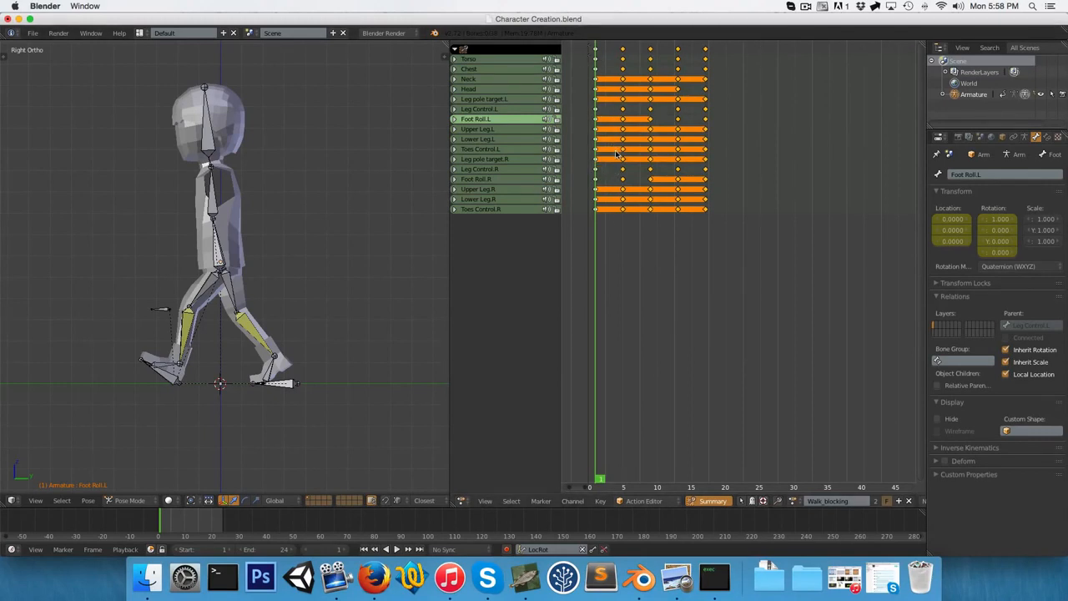
key(shift+d)
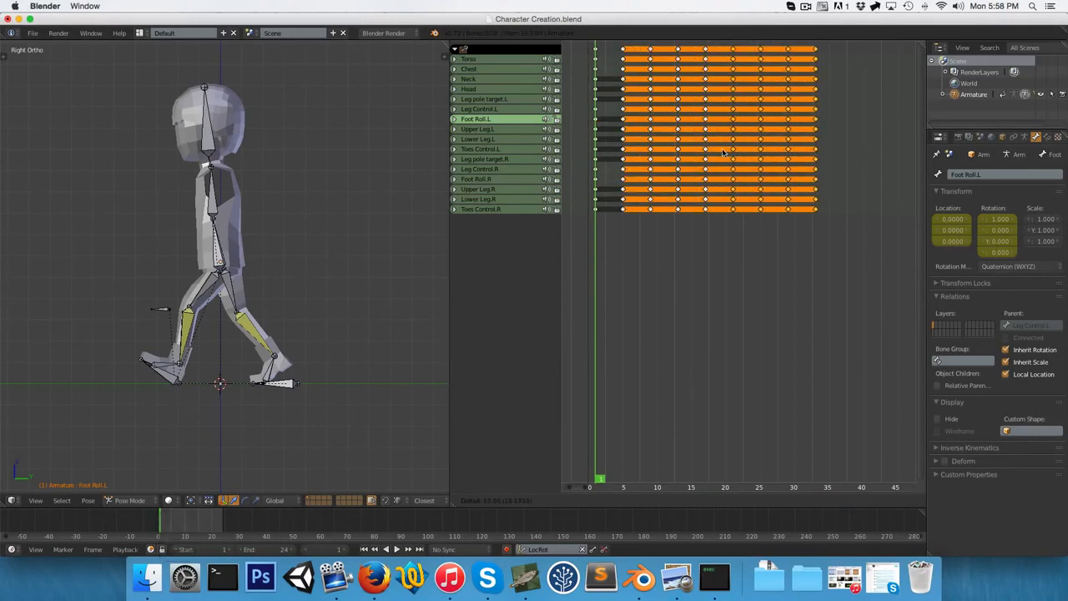
click(710, 176)
- At frame 21, select all bones and copy their pose
drag(710, 176, 734, 181)
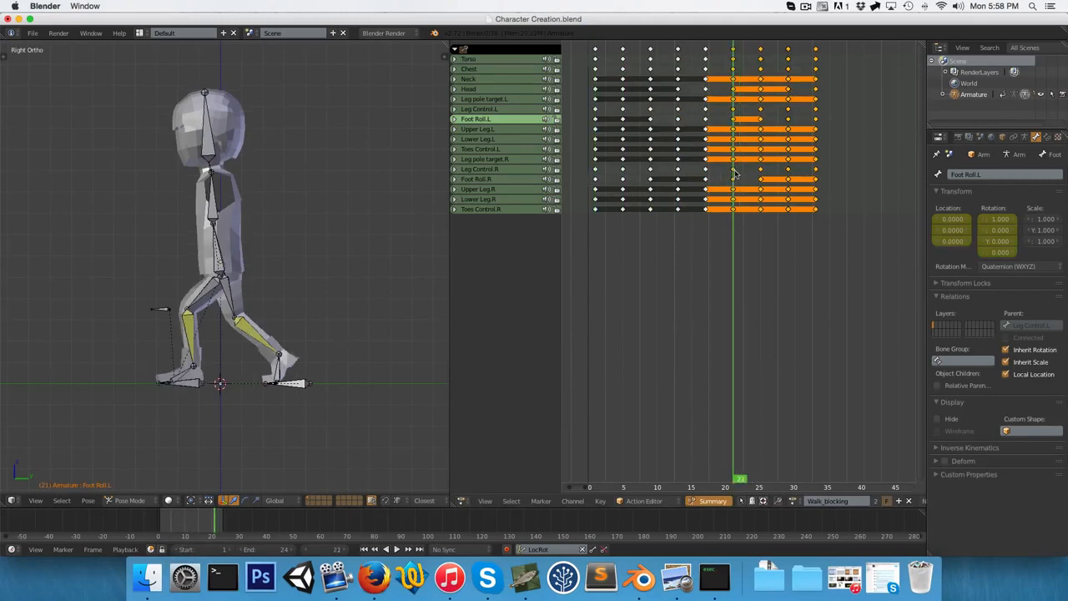
key(a)
key(a)
key(a)
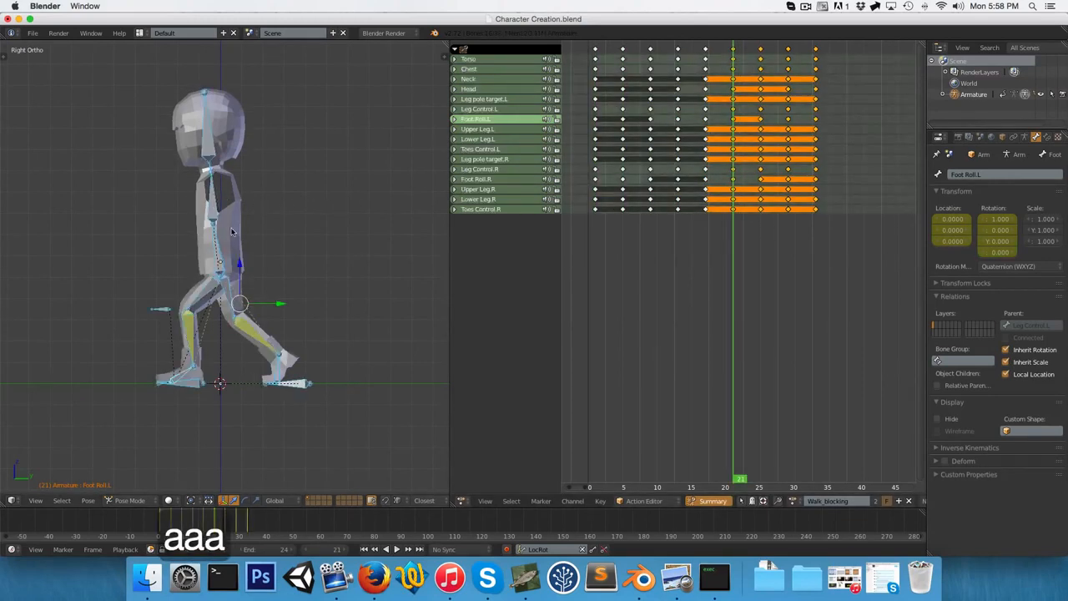
key(ctrl+c)
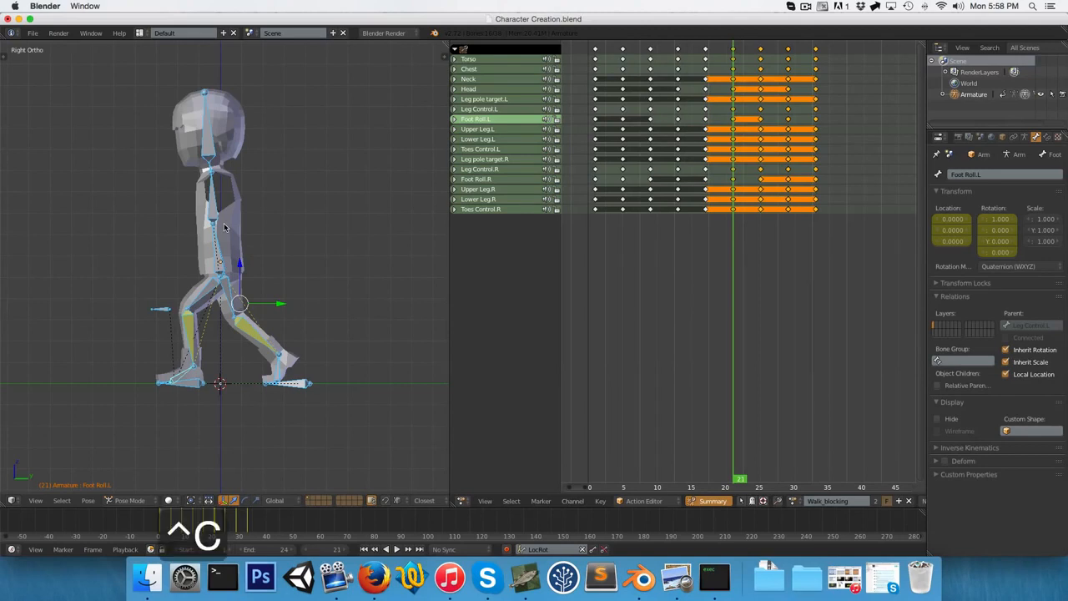
- Paste the pose mirrored at frame 21, then copy and paste-mirror the pose at frame 25, keying LocRot on both frames
key(ctrl+shift+v)
key(i)
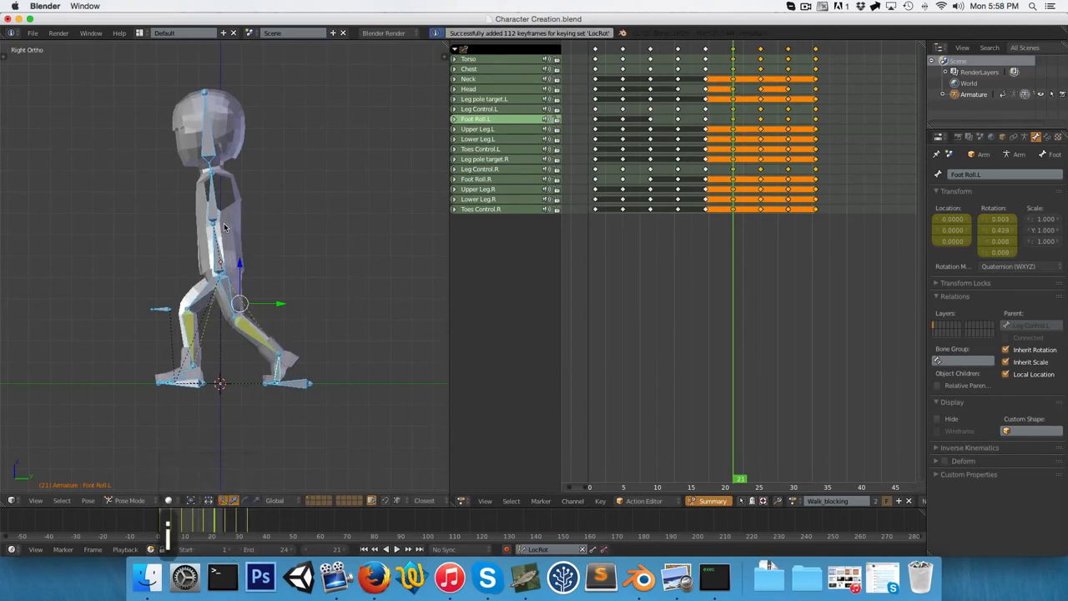
click(761, 179)
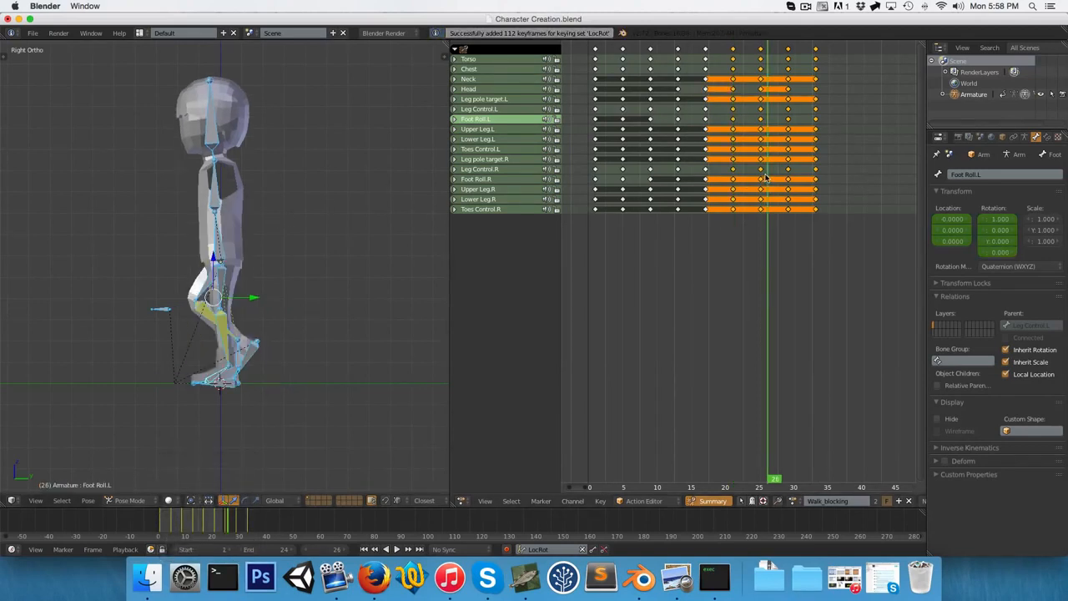
key(ctrl+c)
key(ctrl+shift+v)
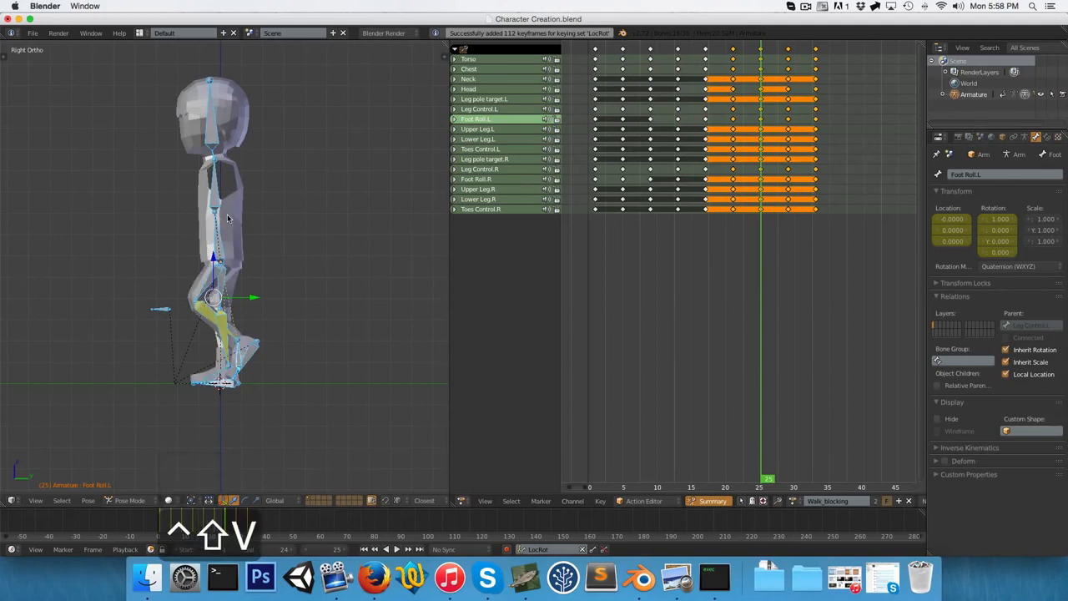
key(i)
- Copy the whole-rig pose at frames 29 and 33, paste it mirrored on each, and key LocRot at frame 29
click(787, 170)
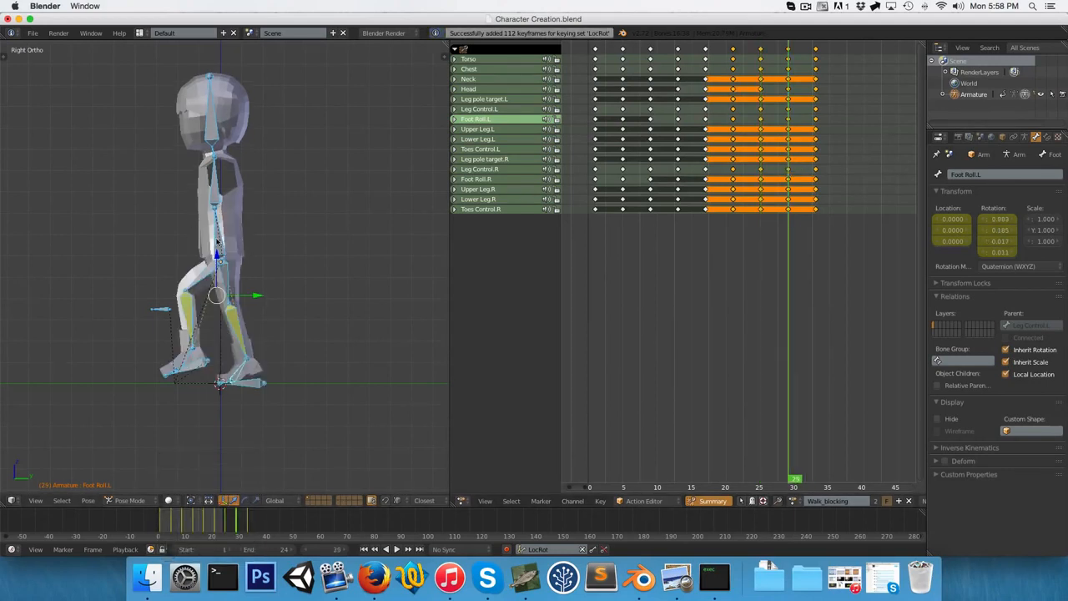
key(ctrl+c)
key(ctrl+shift+v)
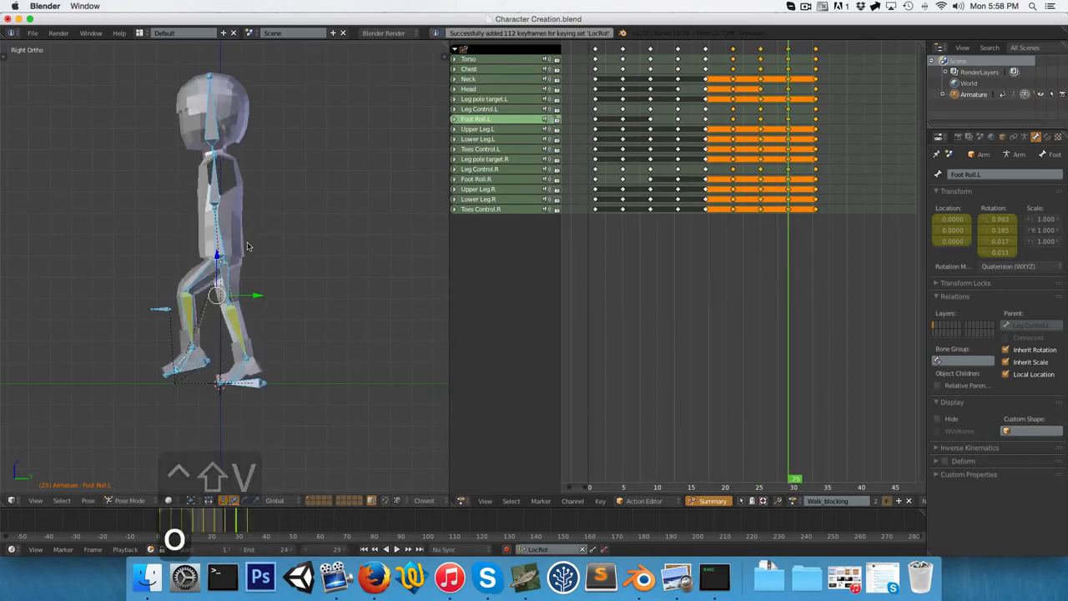
key(i)
click(817, 180)
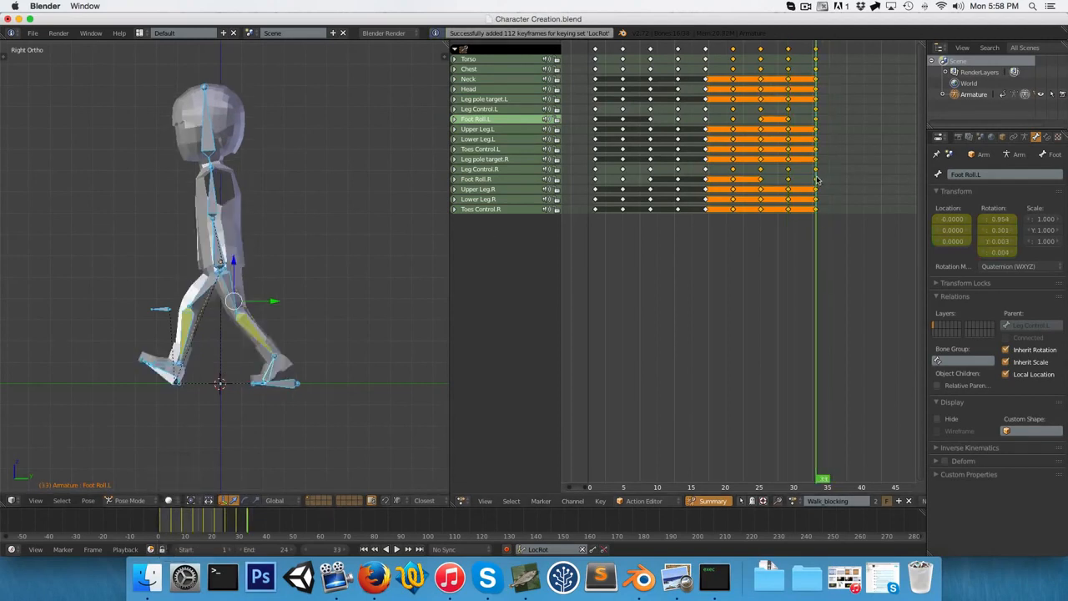
key(ctrl+c)
key(ctrl+shift+v)
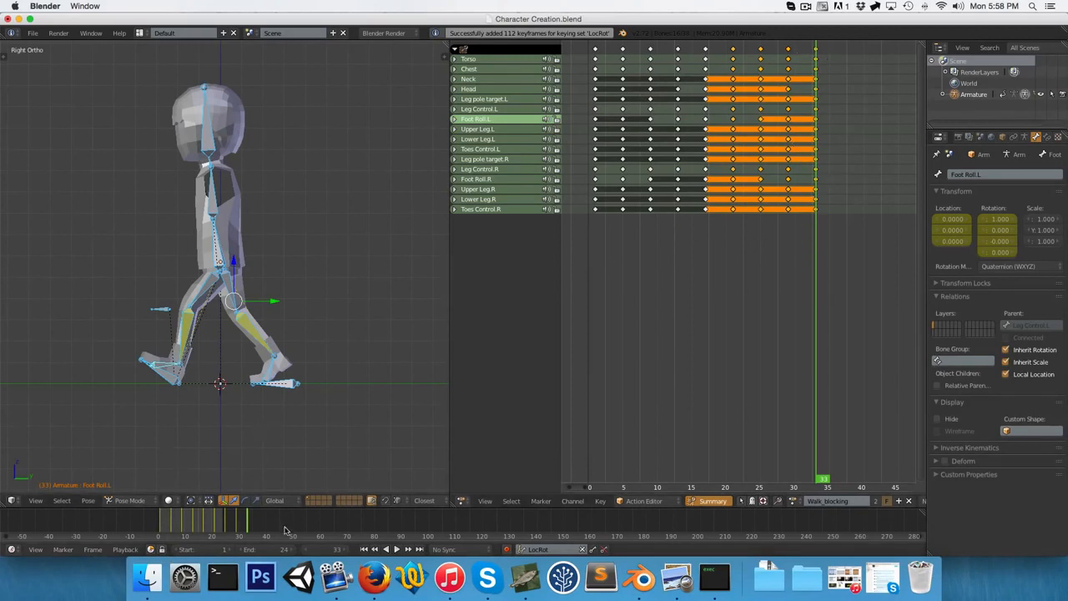
- Set the animation's end frame to 32
click(261, 551)
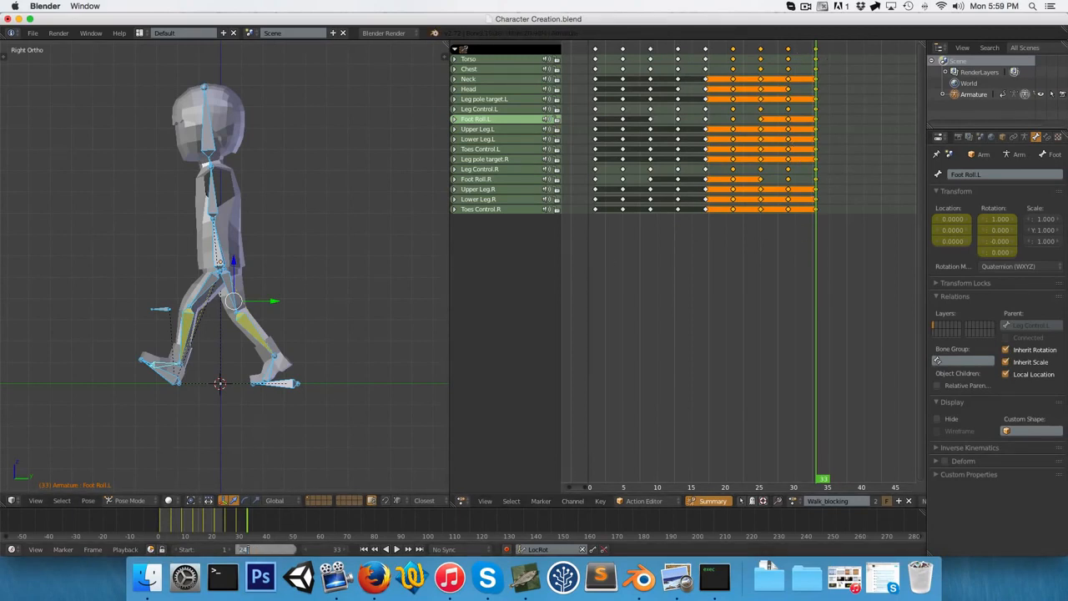
text(32)
key(Return)
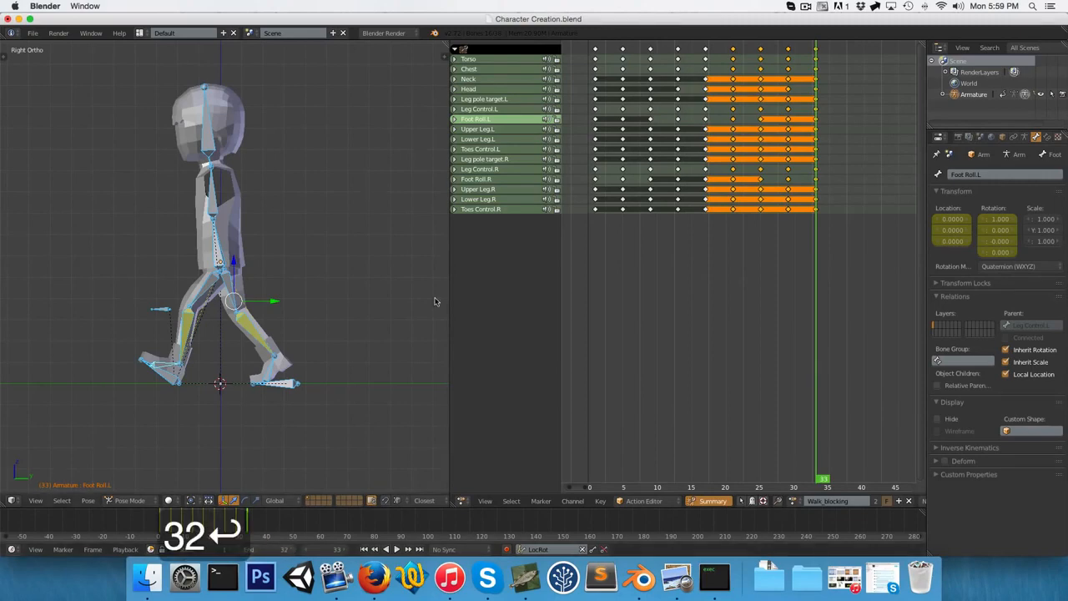
- Play the walk cycle with the armature hidden and check it from the front and side views
drag(634, 250, 582, 219)
key(alt+a)
key(a)
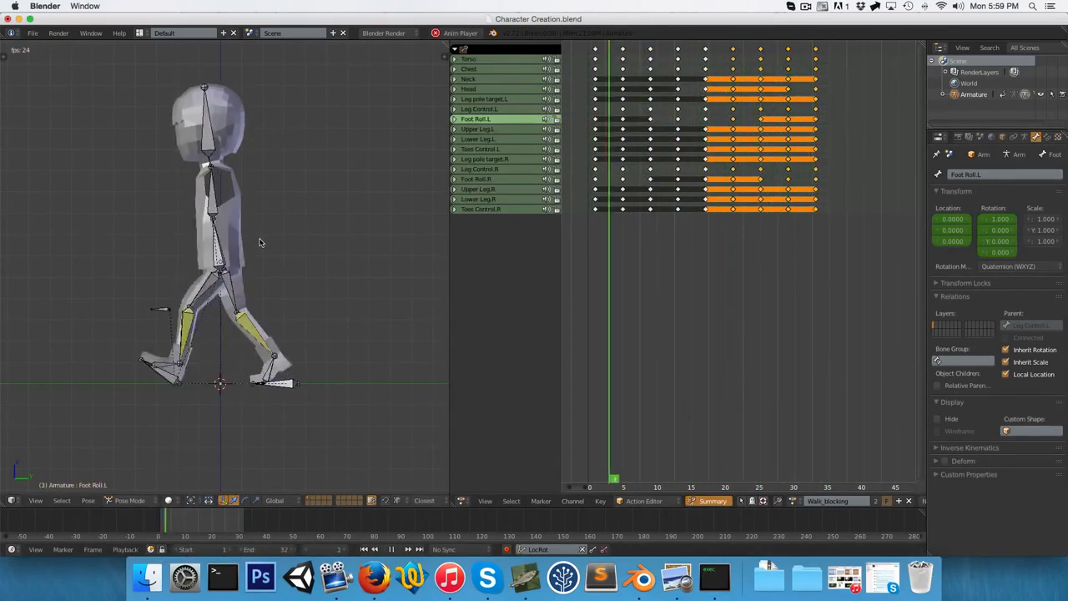
key(ctrl+Tab)
key(h)
key(KP_1)
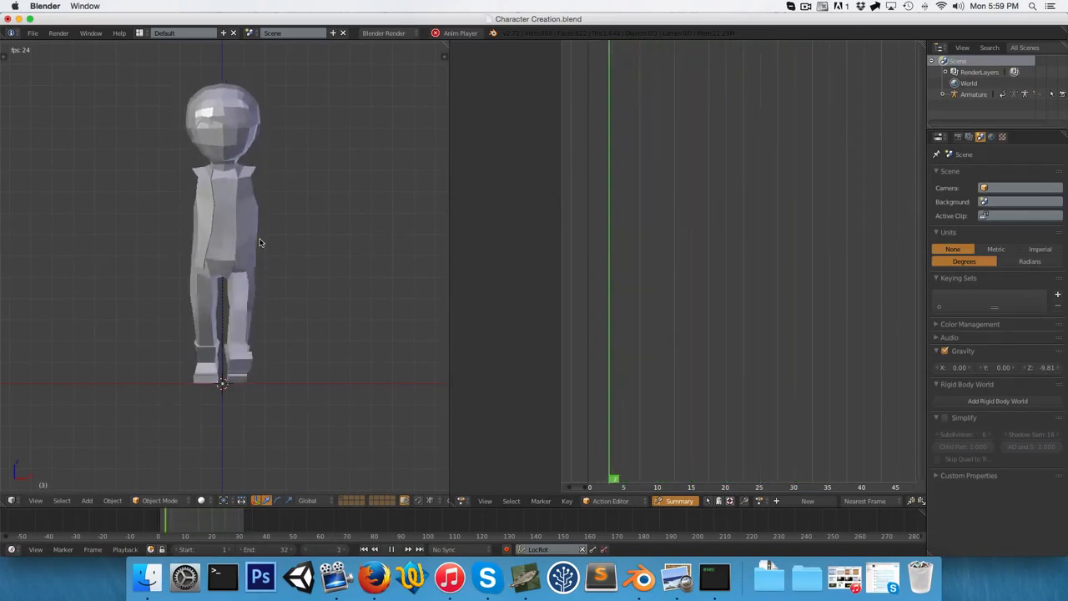
scroll(259, 241, up, 5)
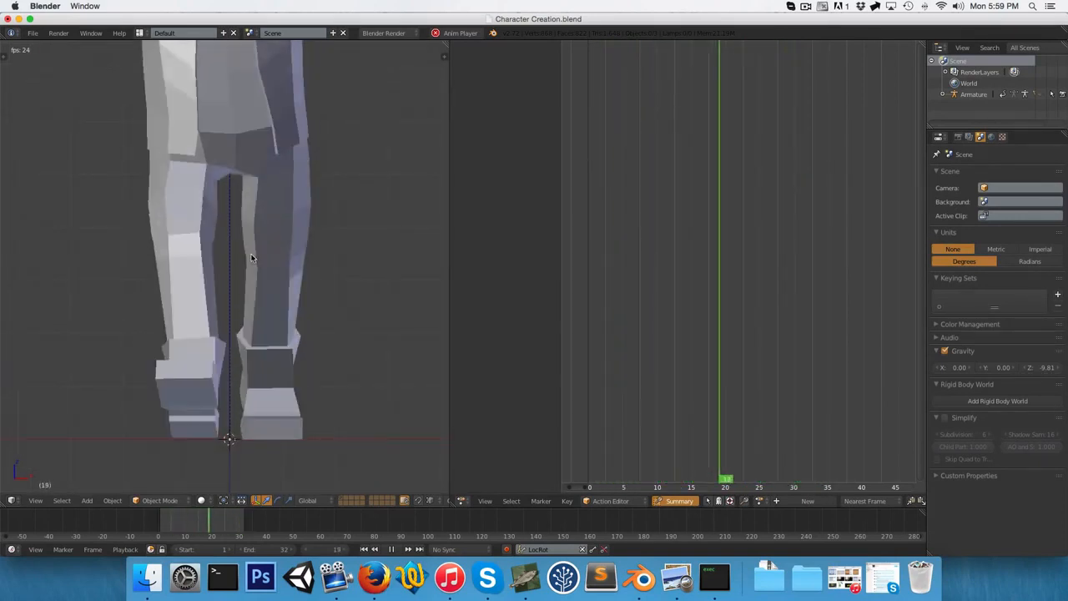
scroll(250, 260, down, 5)
key(alt+a)
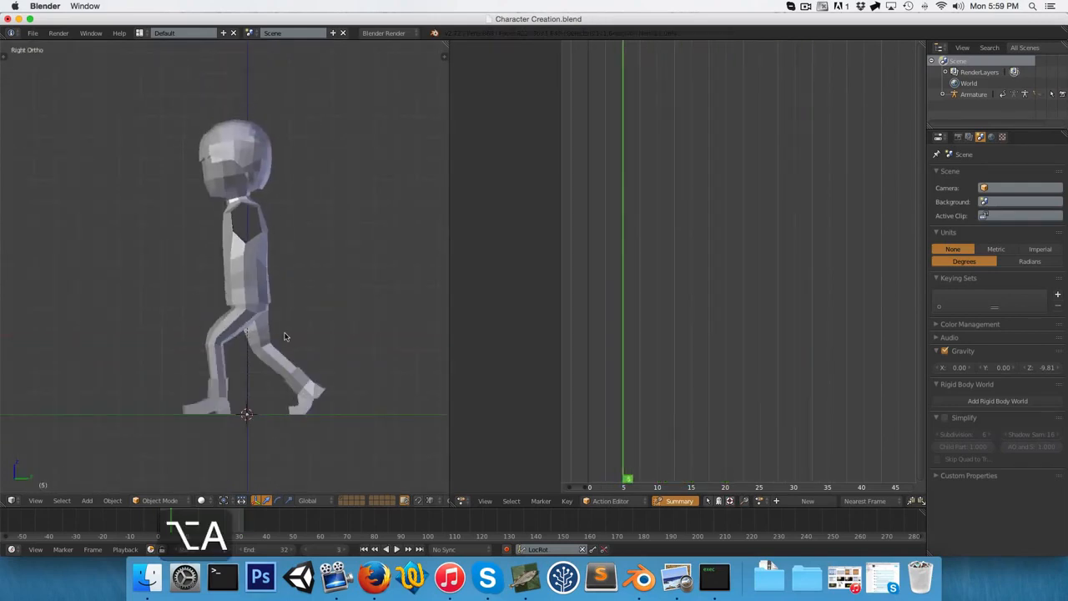
key(shift+Left)
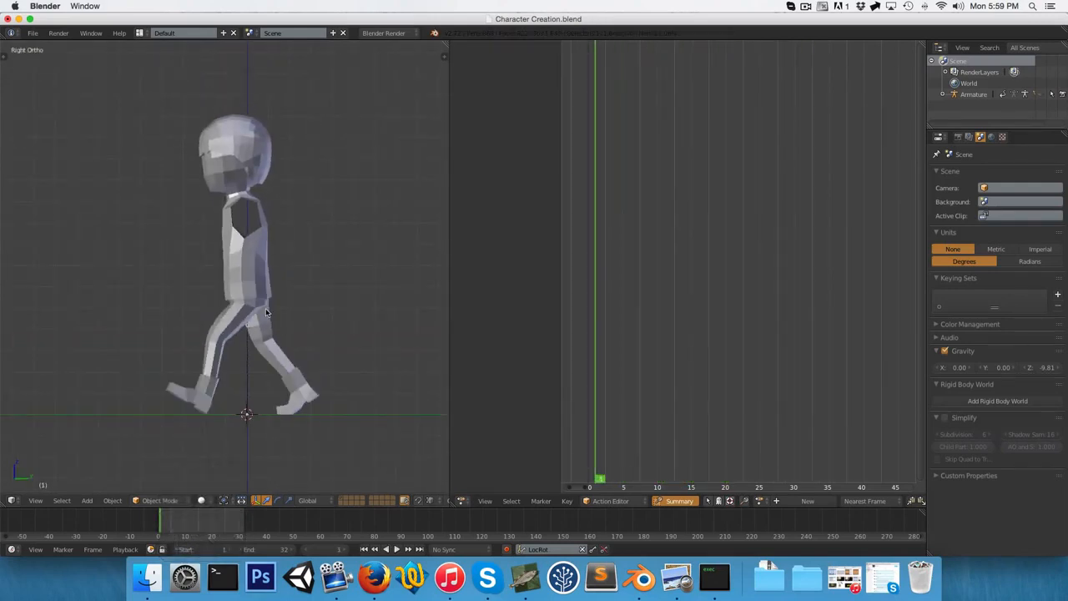
- Undo hiding the armature and return it to Pose Mode
key(super+z)
key(super+z)
key(super+z)
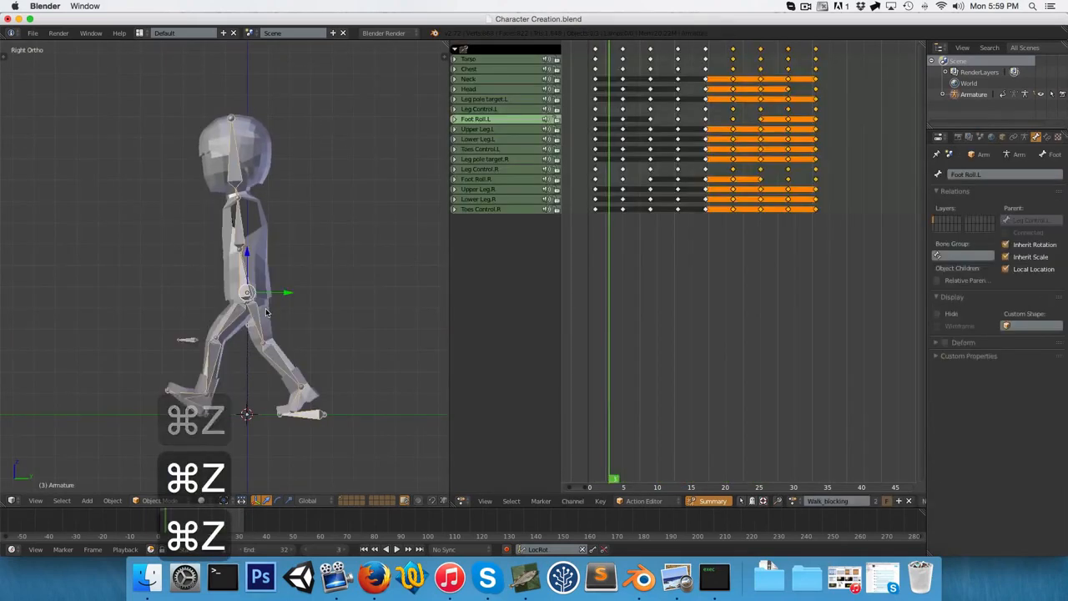
key(super+z)
key(ctrl+Tab)
- At frame 17, select the Toes Control.R bone of the forward foot in the side view
scroll(285, 352, up, 4)
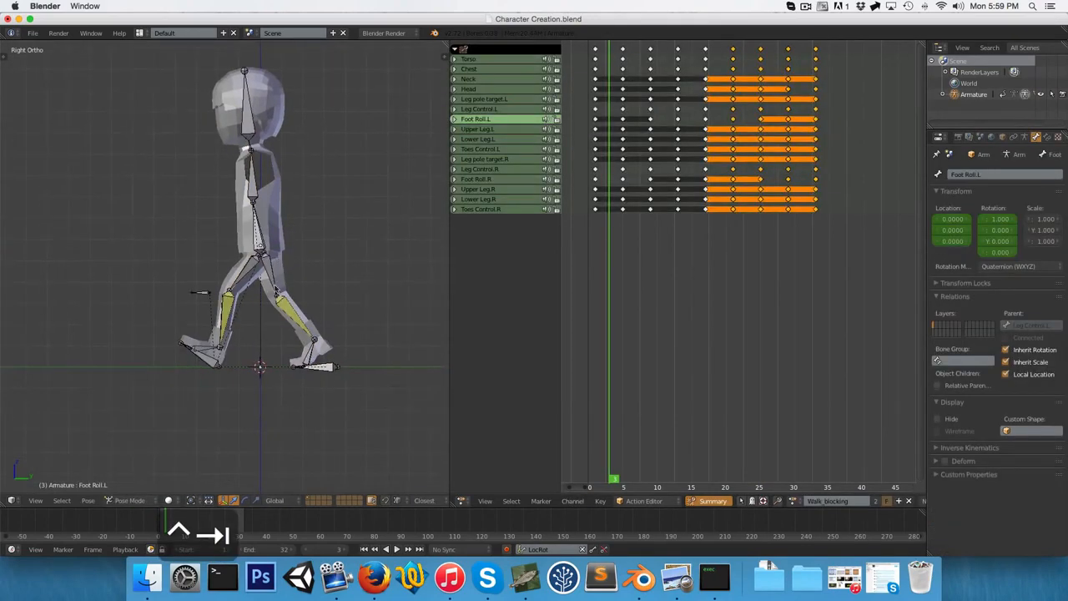
scroll(285, 353, up, 2)
drag(609, 288, 706, 318)
scroll(292, 349, down, 5)
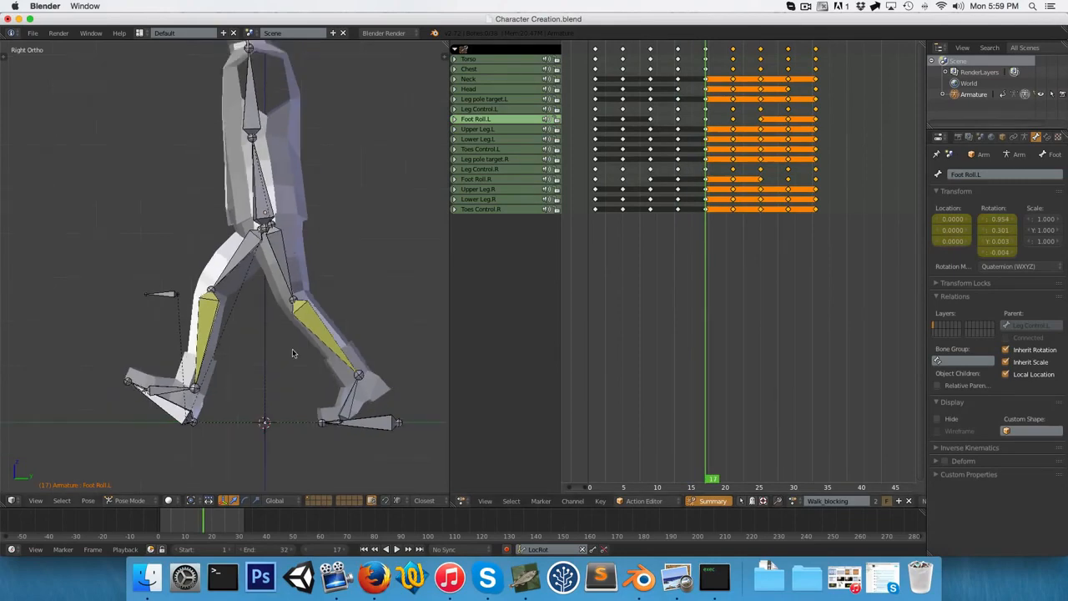
scroll(189, 304, up, 5)
scroll(185, 334, up, 2)
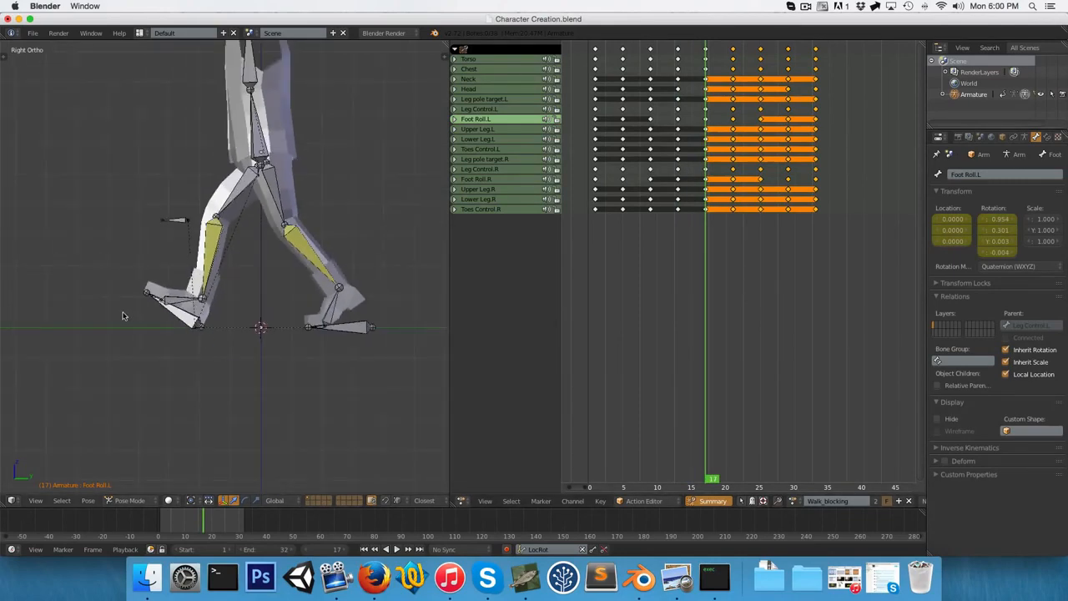
right_click(75, 324)
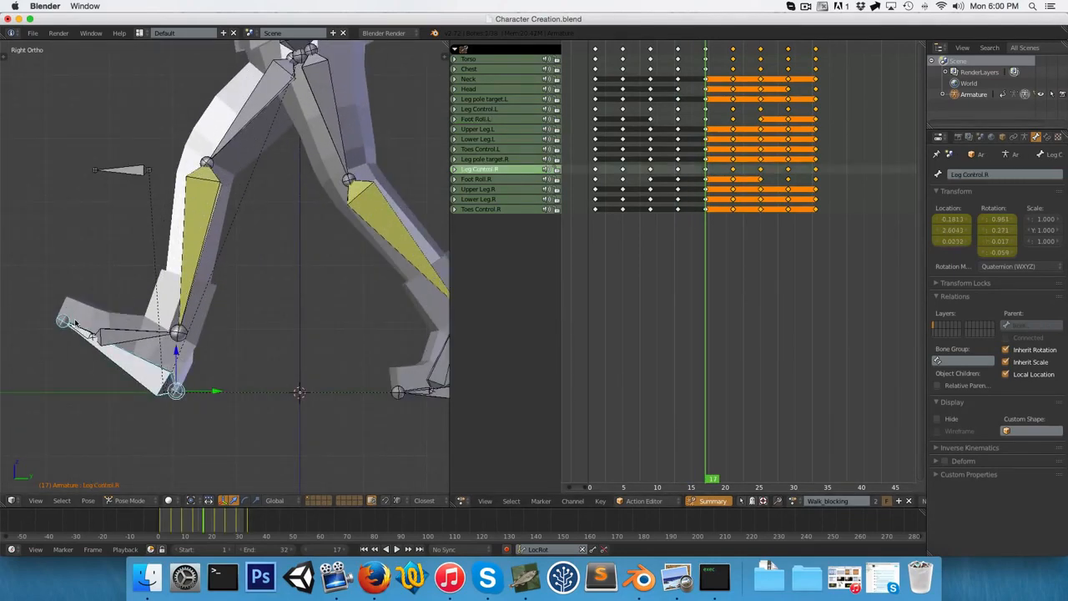
right_click(77, 333)
scroll(83, 338, up, 4)
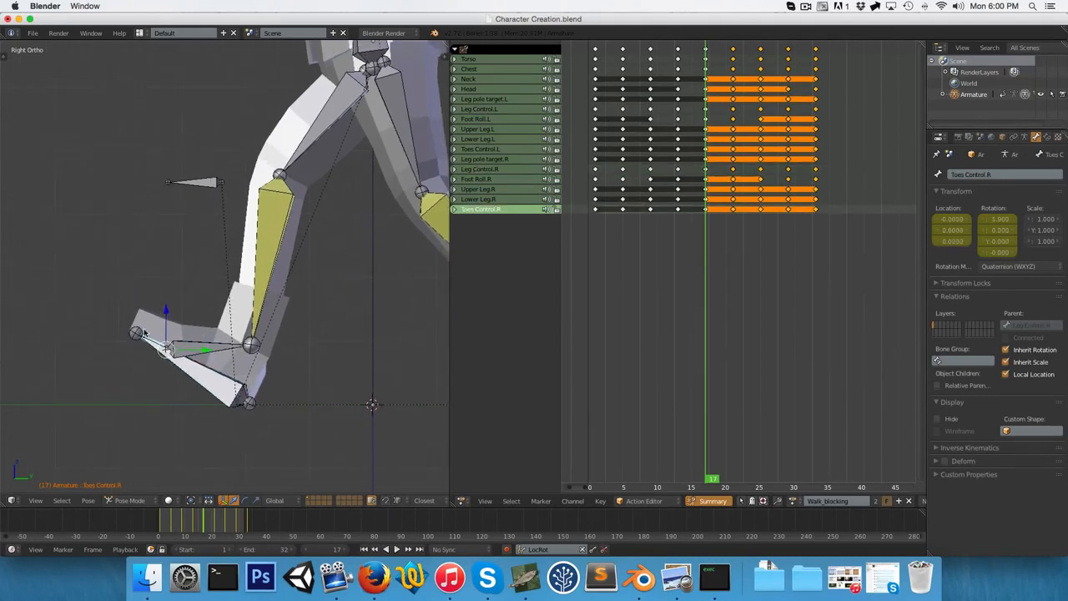
- Rotate Toes Control.R so the right toes bend upward and insert a LocRot keyframe at frame 17
key(r)
click(133, 332)
scroll(132, 335, down, 3)
key(r)
click(158, 295)
scroll(160, 294, down, 2)
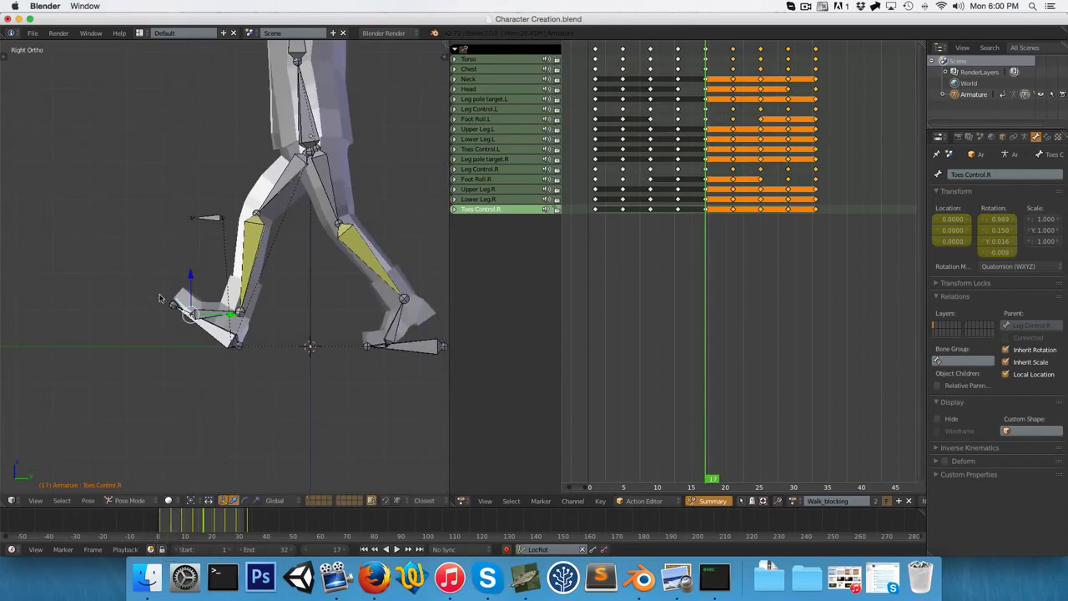
scroll(167, 289, up, 1)
key(i)
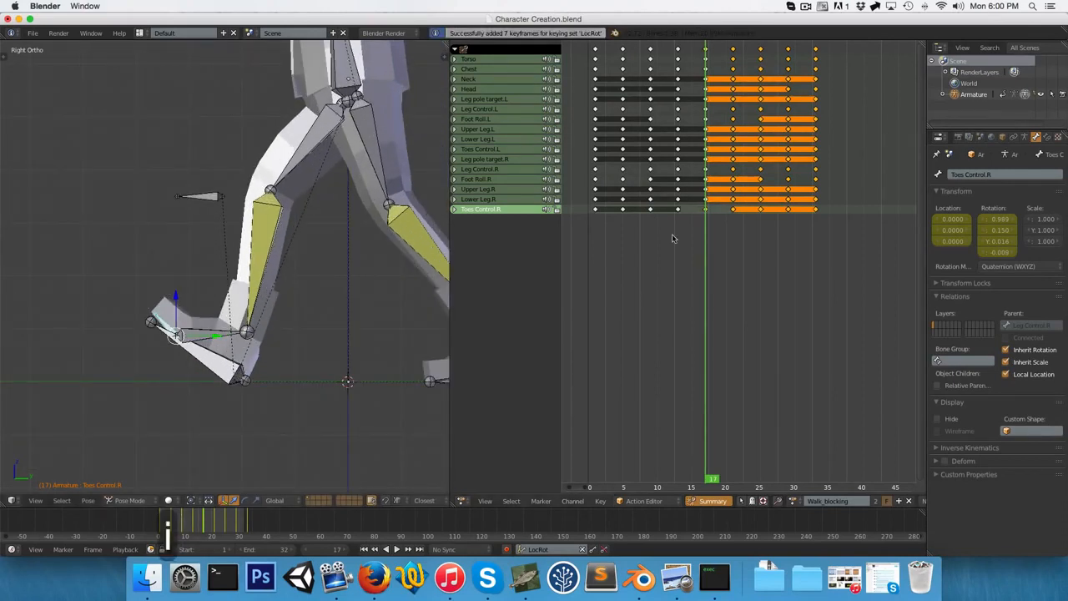
- Paste the copied toe pose mirrored at frame 1 and insert a LocRot keyframe for Toes Control.L
key(shift+Left)
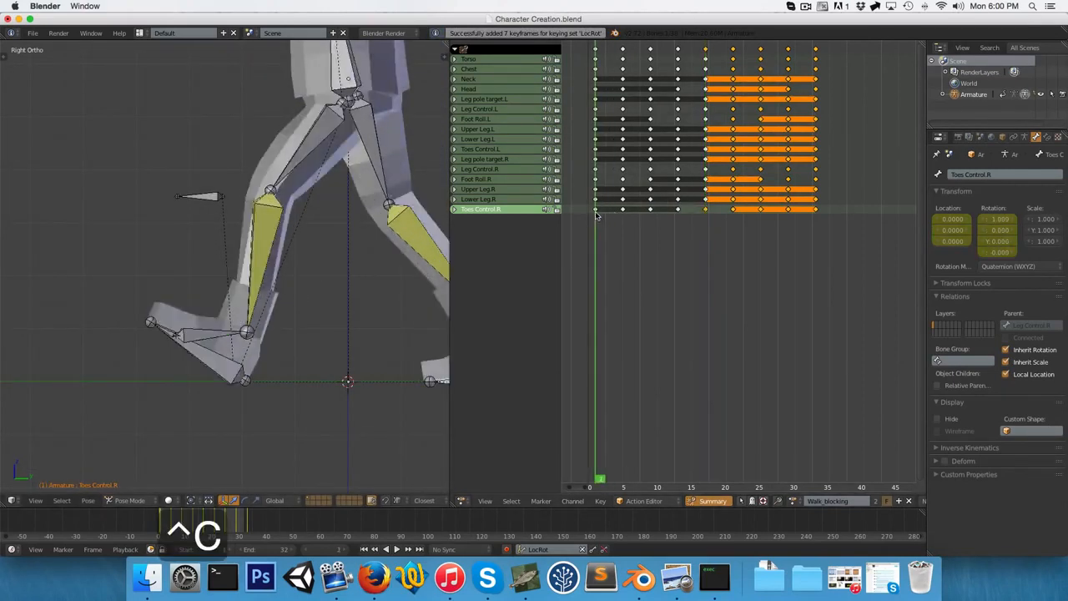
key(ctrl+shift+v)
right_click(165, 324)
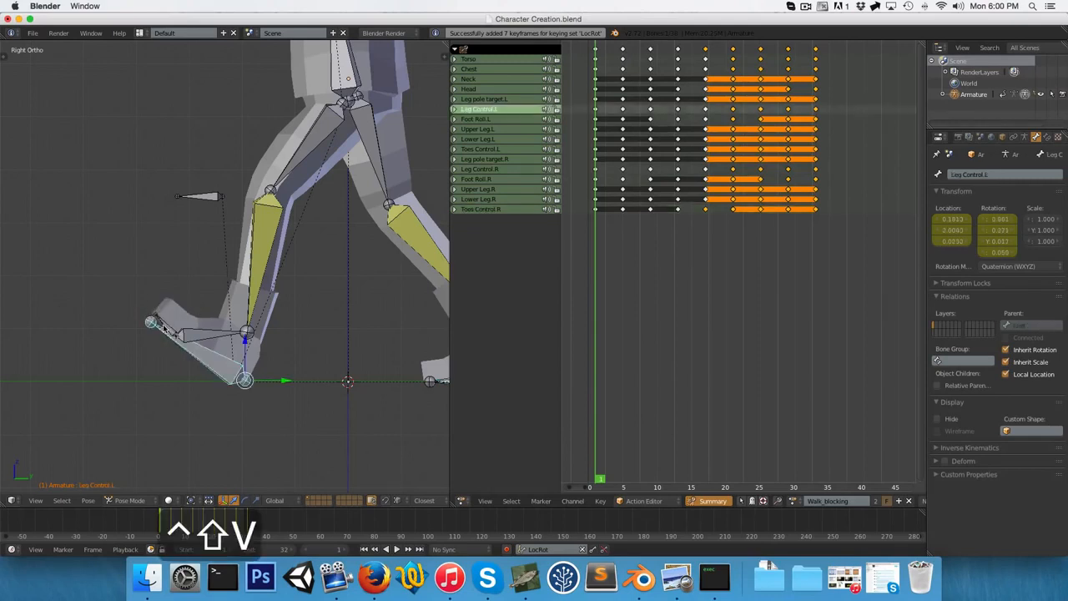
right_click(164, 324)
key(i)
- Paste the mirrored toe pose at frame 33 and insert a LocRot keyframe for Toes Control.L
key(alt+a)
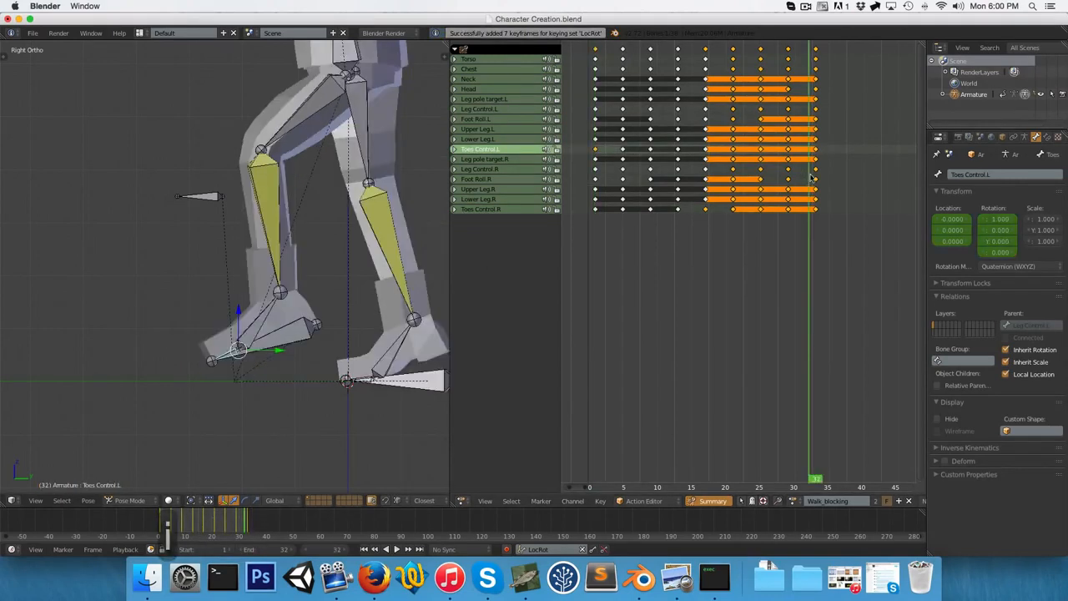
key(ctrl+shift+v)
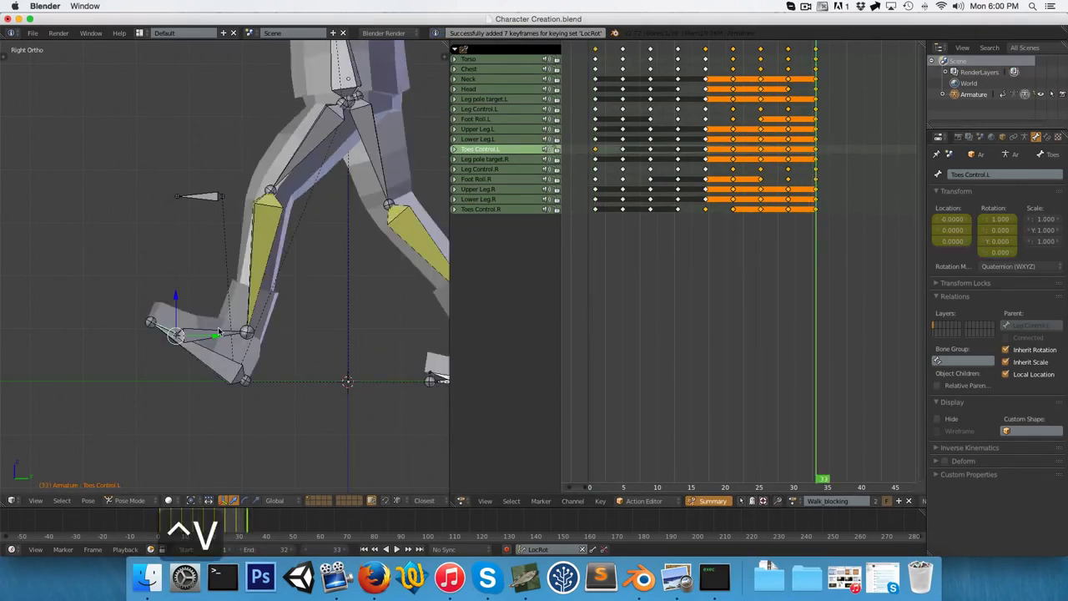
key(super+z)
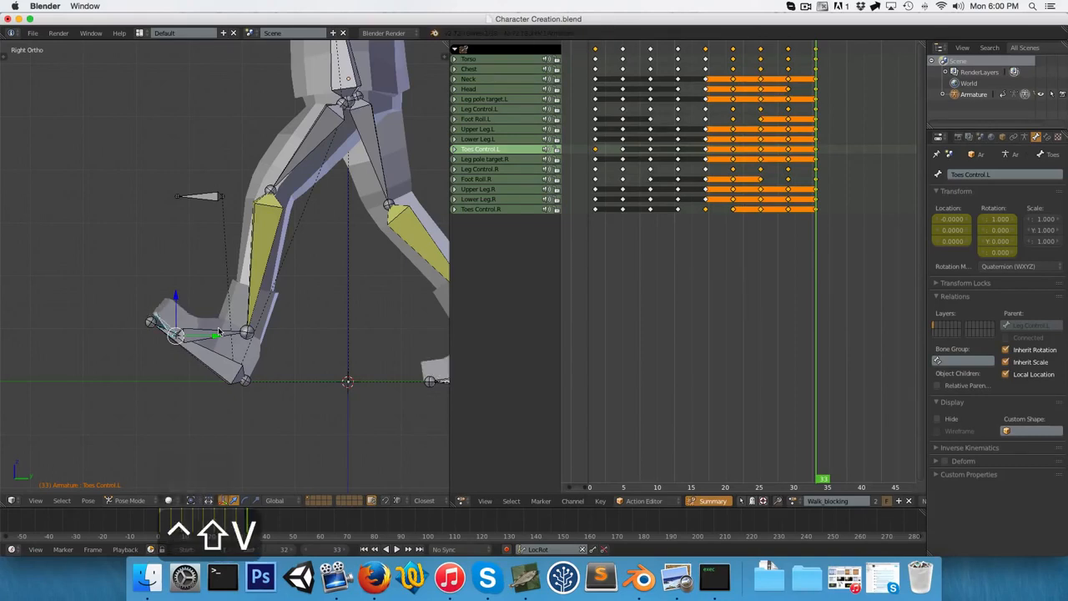
key(i)
- At frame 9, select the Toes Control.R bone of the lifted foot
scroll(206, 311, down, 2)
key(a)
mouse_move(592, 236)
mouse_down()
mouse_move(665, 234)
mouse_move(625, 234)
mouse_move(652, 234)
mouse_up()
key(z)
scroll(226, 256, up, 5)
key(z)
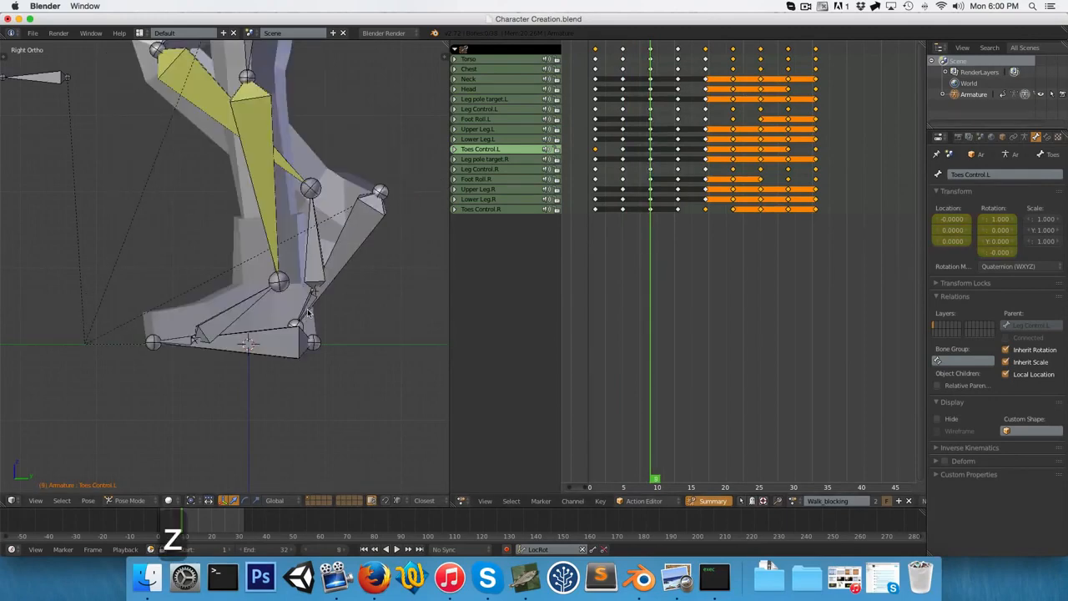
middle_drag(308, 312, 286, 304)
right_click(325, 305)
key(KP_3)
right_click(311, 299)
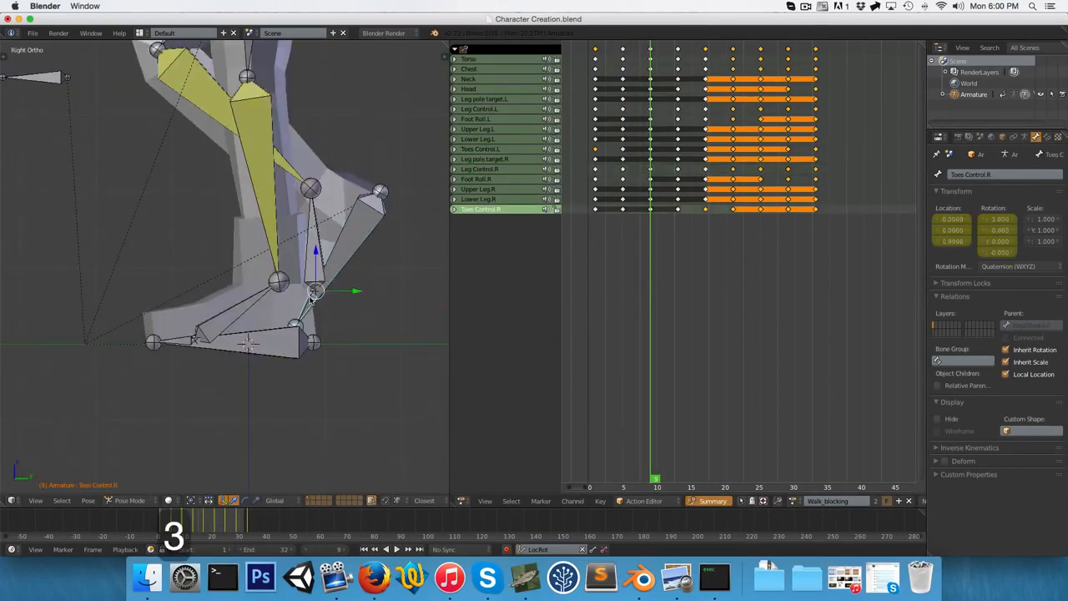
- In wireframe, rotate Toes Control.R slightly to bend the lifted foot's toes and insert a LocRot keyframe at frame 9
key(z)
scroll(392, 405, up, 2)
key(r)
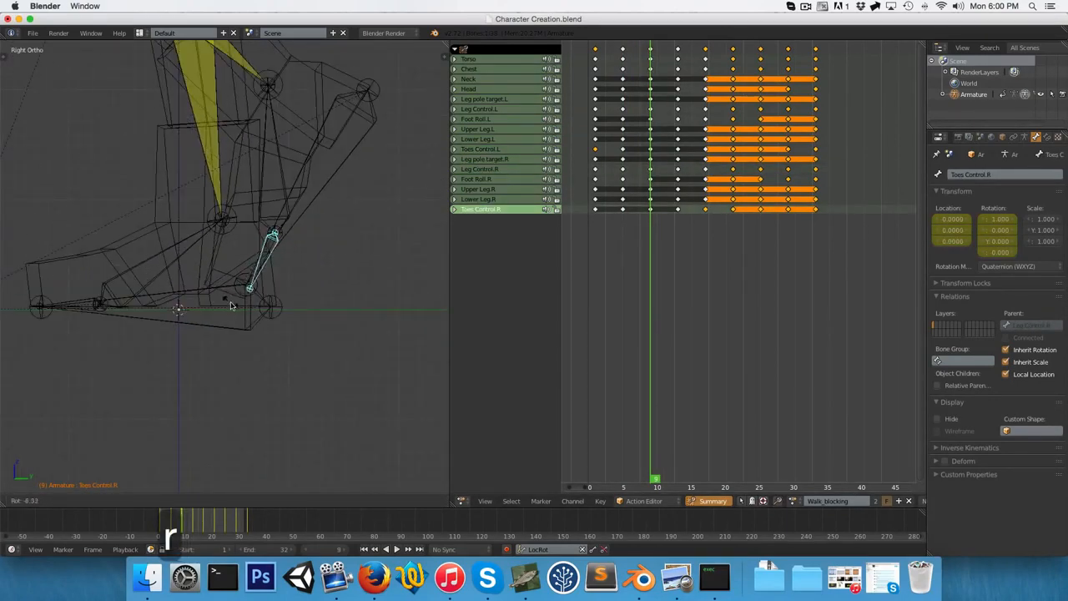
right_click(238, 310)
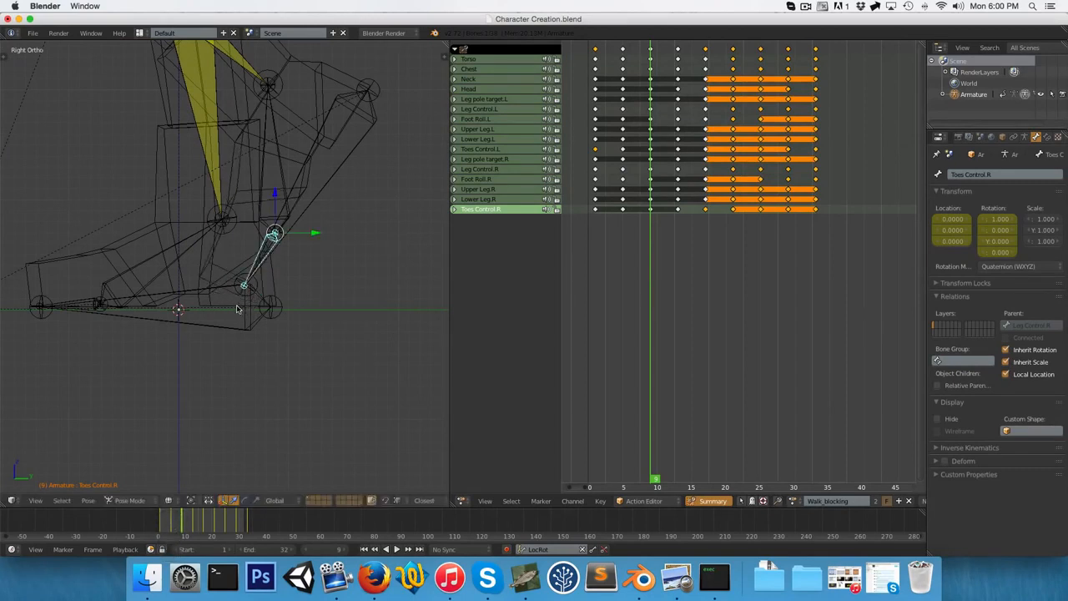
key(r)
click(243, 309)
scroll(241, 251, down, 2)
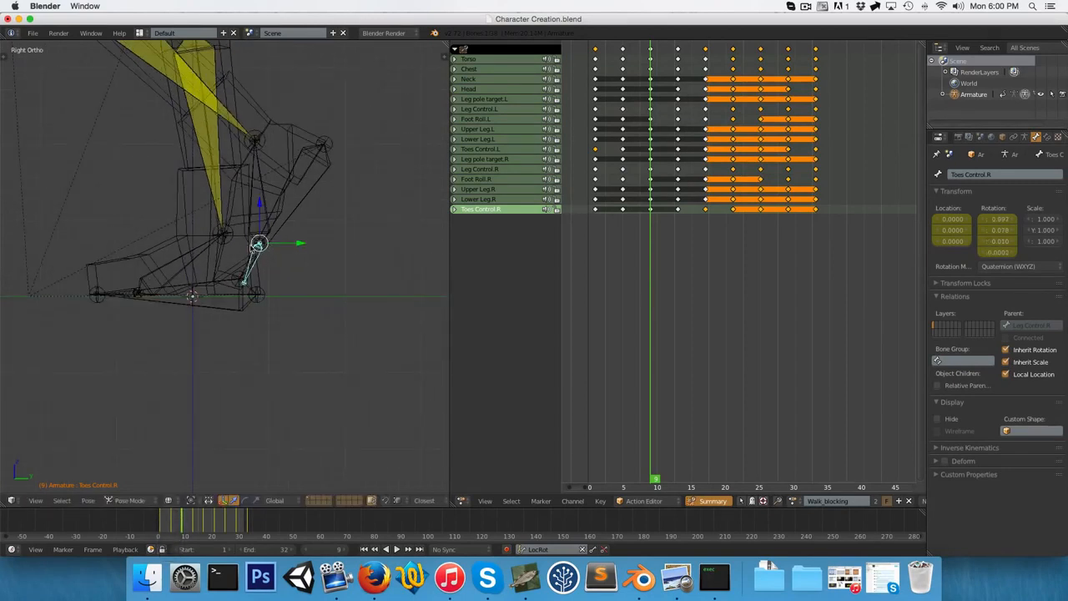
key(i)
- At frame 13, rotate Toes Control.R so the toes point downward and insert a LocRot keyframe
key(Right)
key(Right)
key(Right)
key(Right)
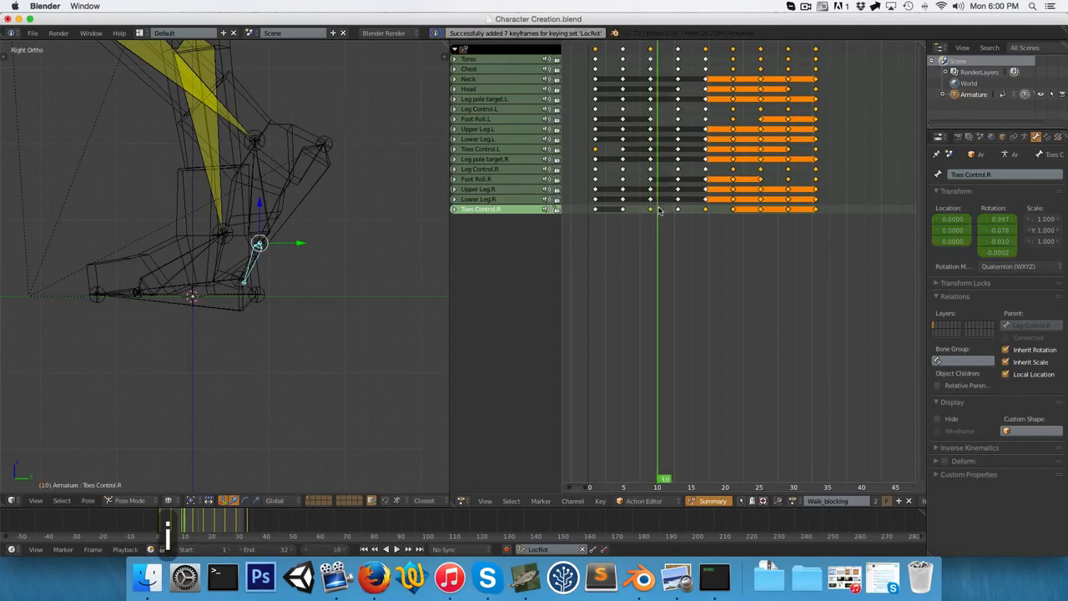
key(z)
scroll(291, 275, up, 2)
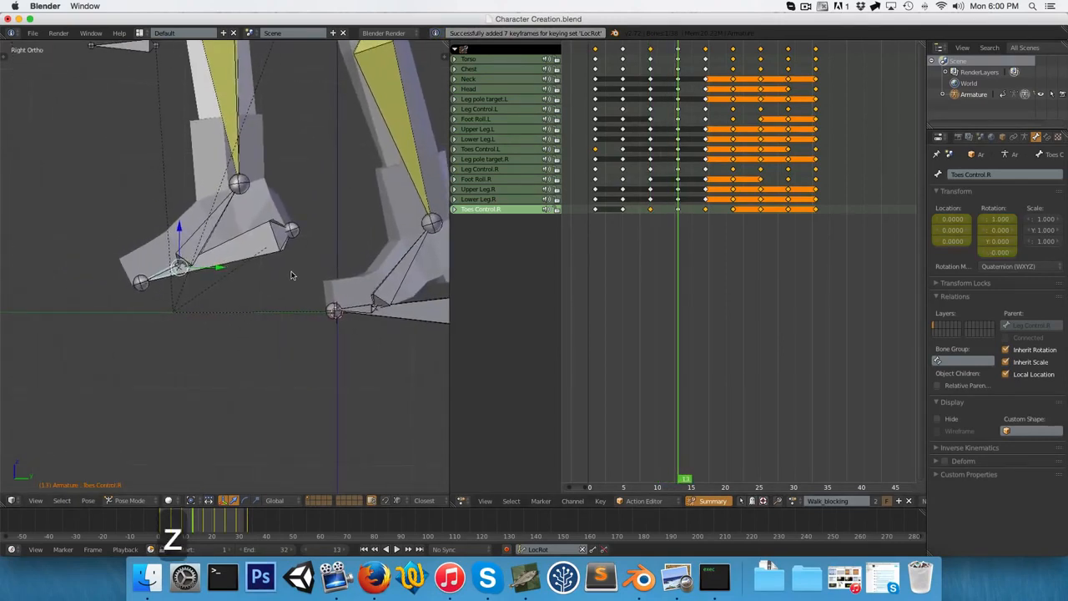
key(r)
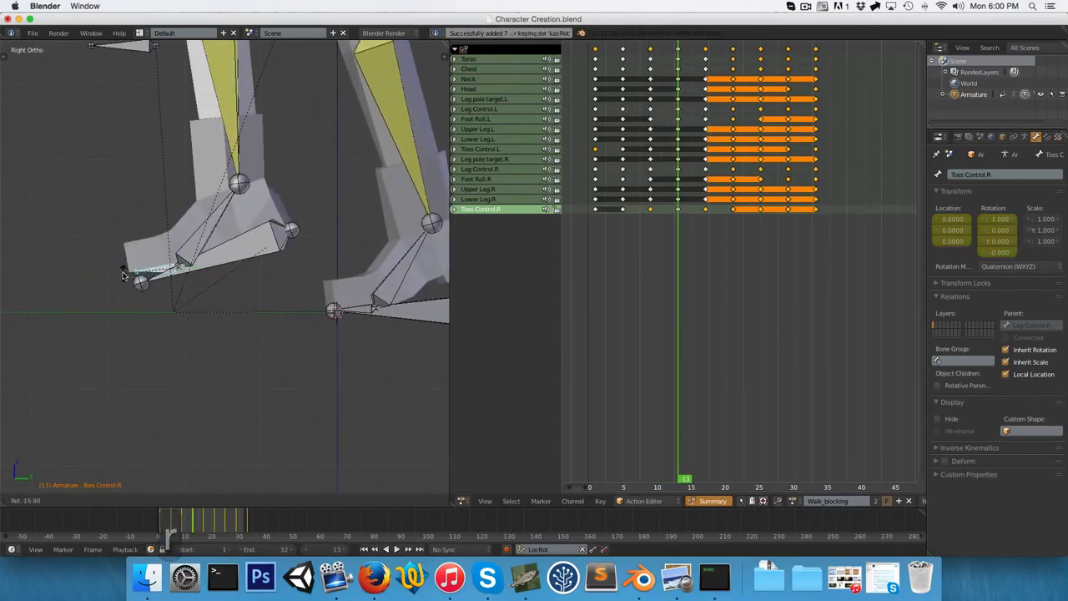
click(150, 296)
scroll(141, 297, down, 2)
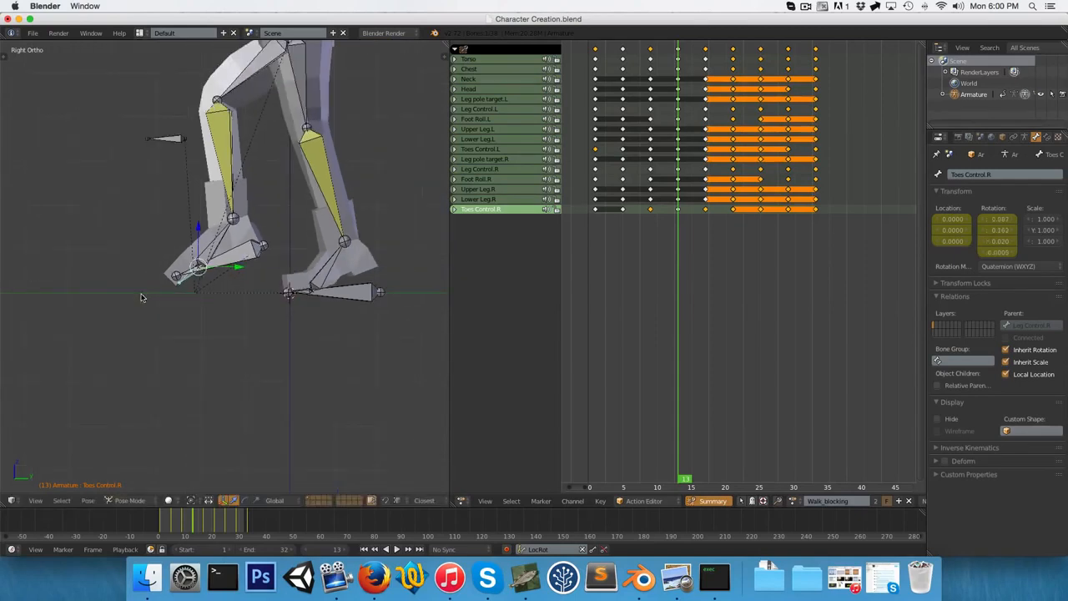
- At frame 25, select Toes Control.L, rotate it slightly to bend the lifted foot's toes, and insert a LocRot keyframe
key(Right)
key(Right)
key(Right)
key(Right)
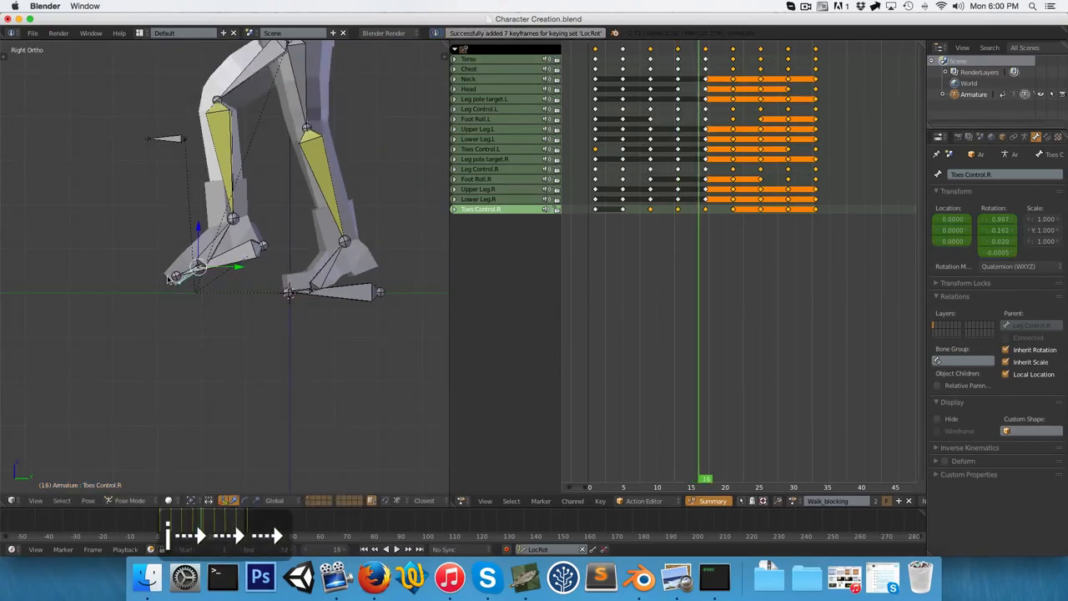
drag(718, 222, 760, 219)
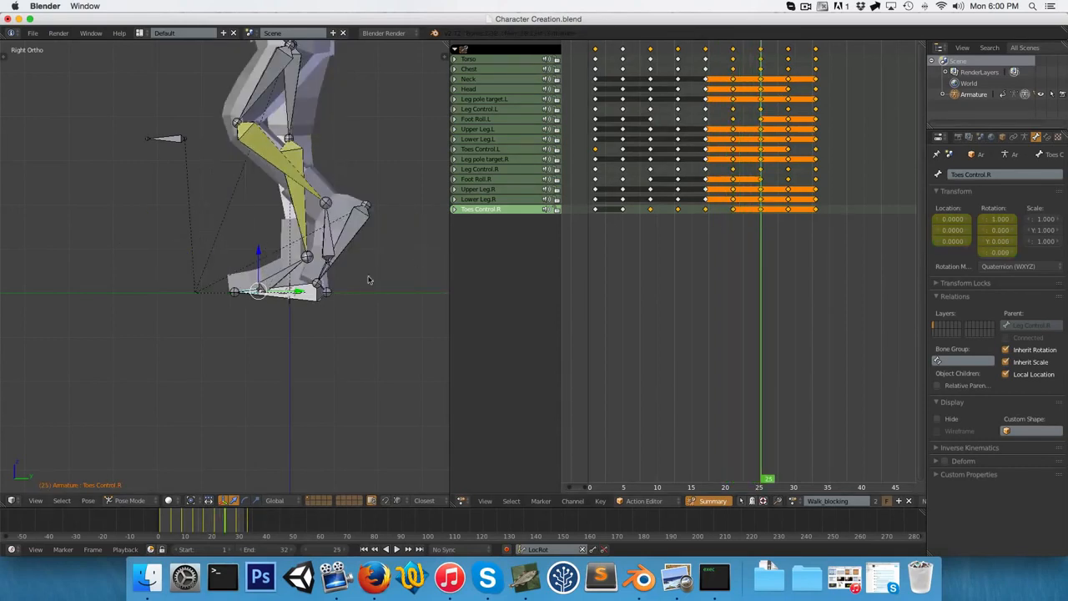
right_click(326, 275)
right_click(327, 282)
key(r)
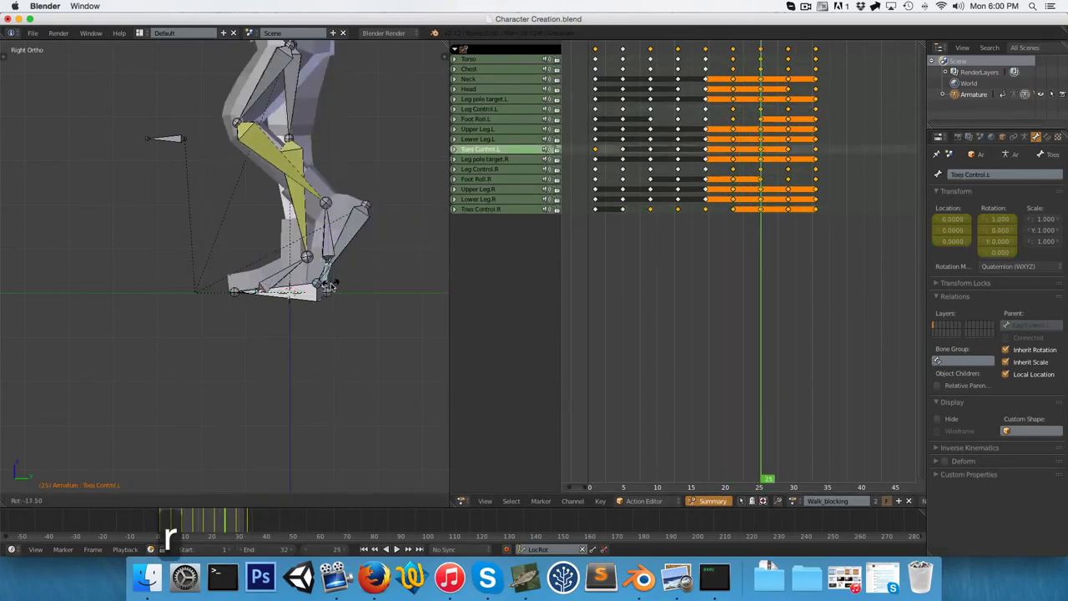
click(330, 285)
key(i)
- At frame 29, rotate Toes Control.L so the toes point downward and insert a LocRot keyframe
click(787, 221)
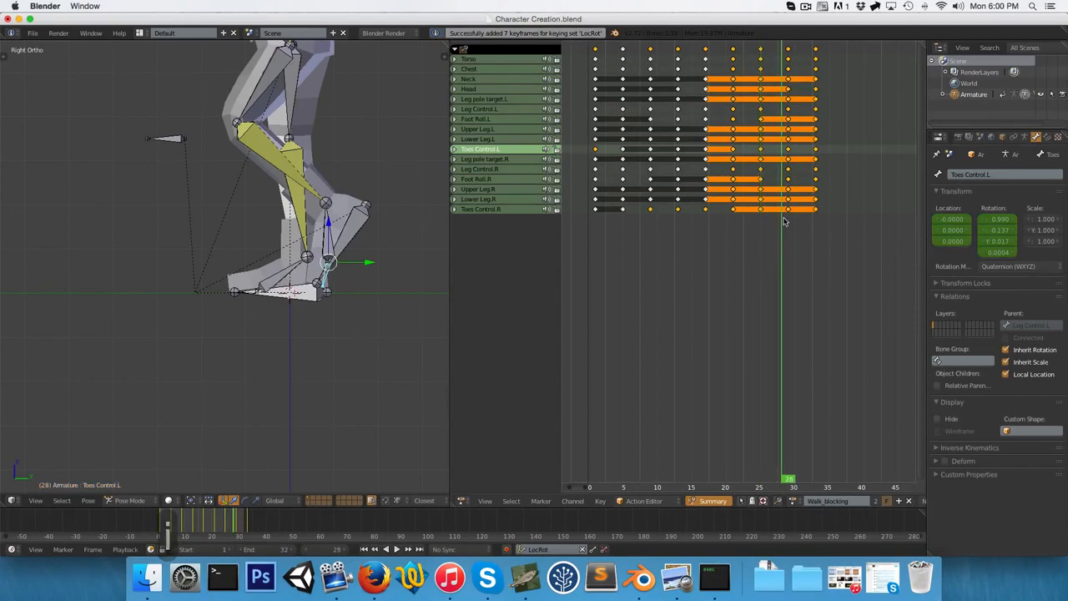
key(r)
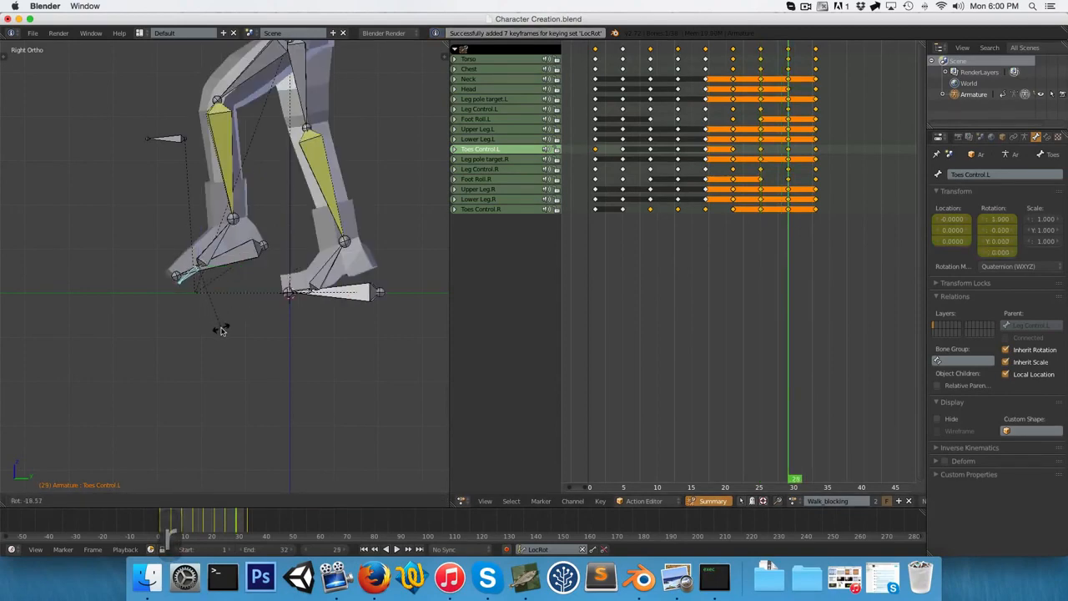
click(221, 331)
key(i)
- Play back the walk cycle in the side view with the whole character in frame, and stop it
key(alt+a)
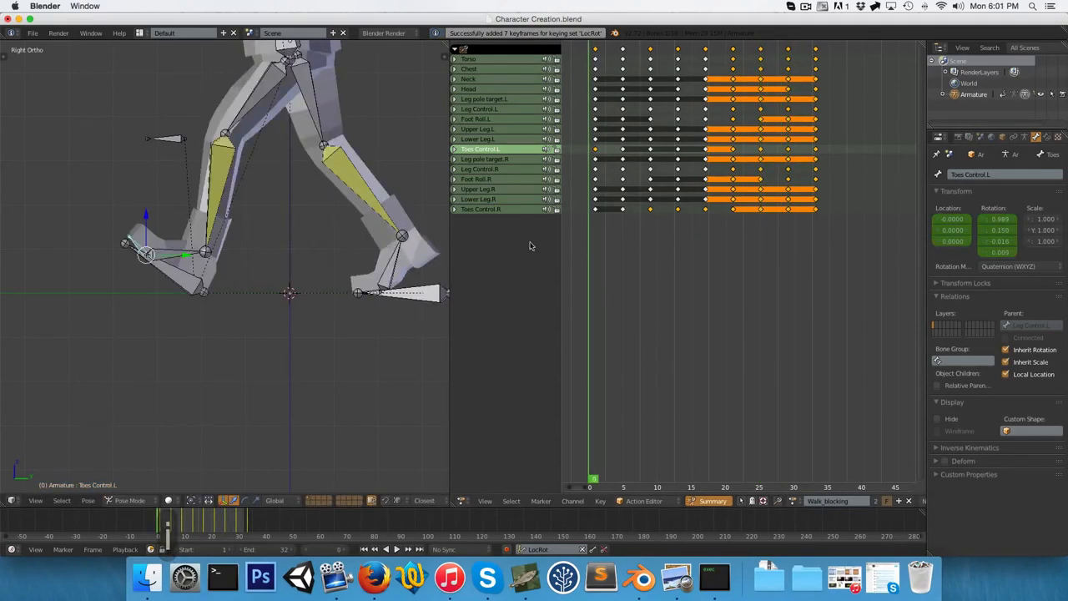
scroll(248, 261, down, 3)
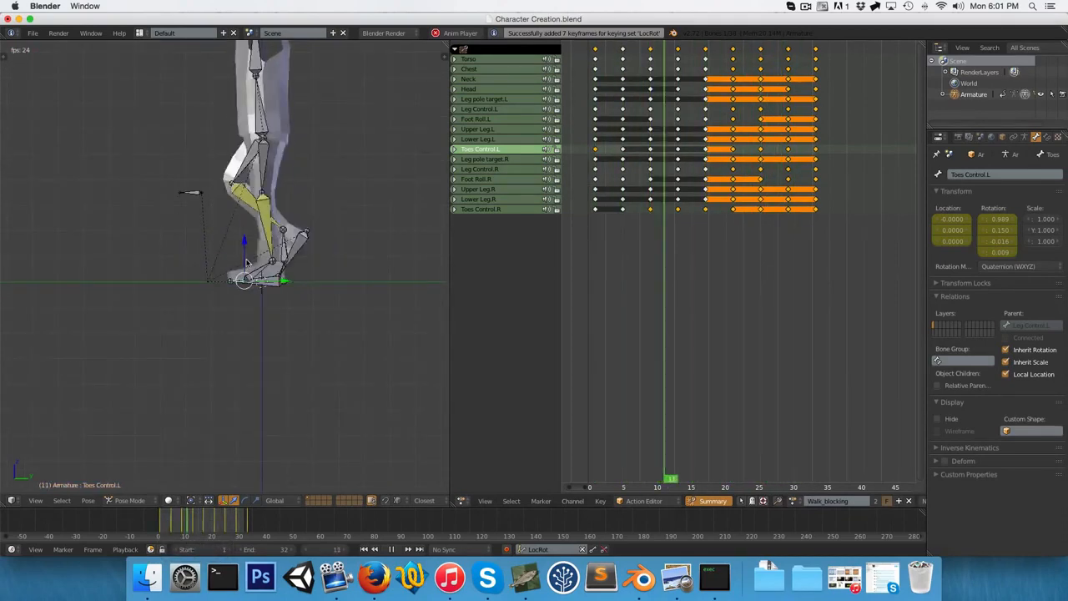
shift+middle_drag(247, 261, 244, 372)
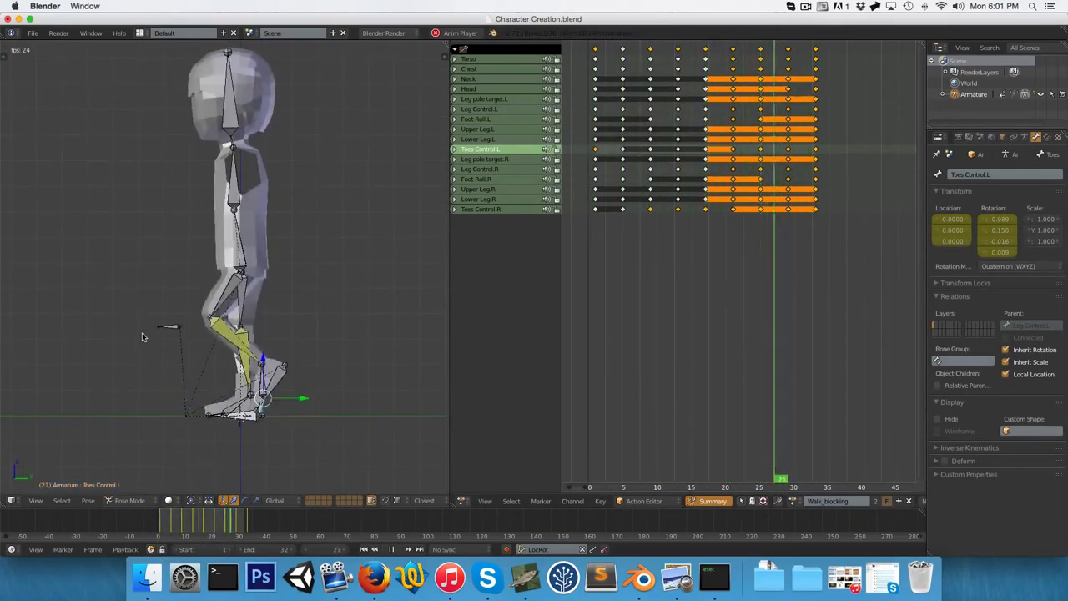
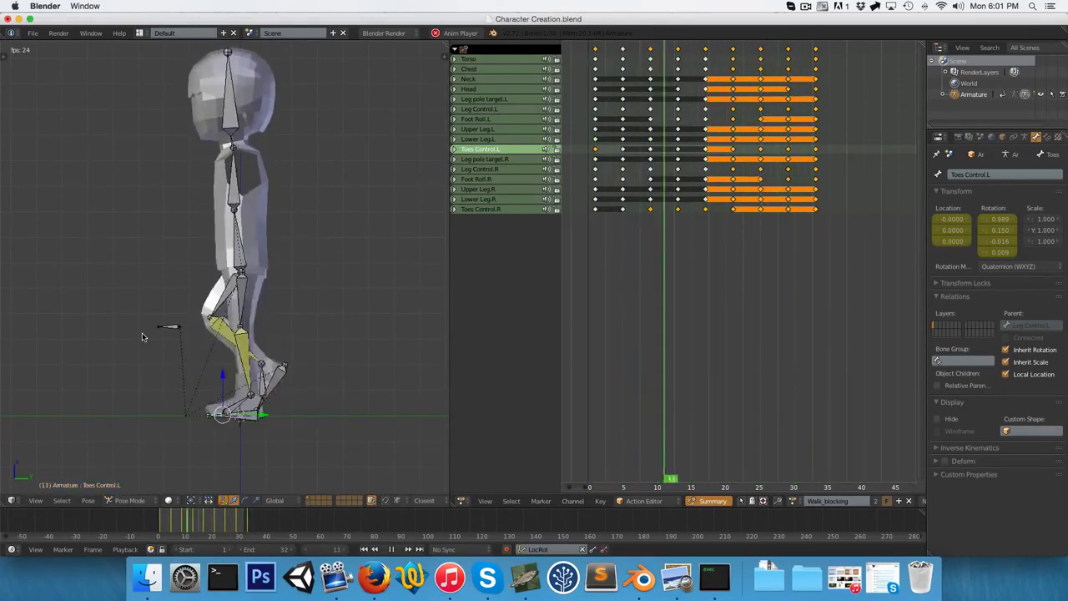
key(alt+a)
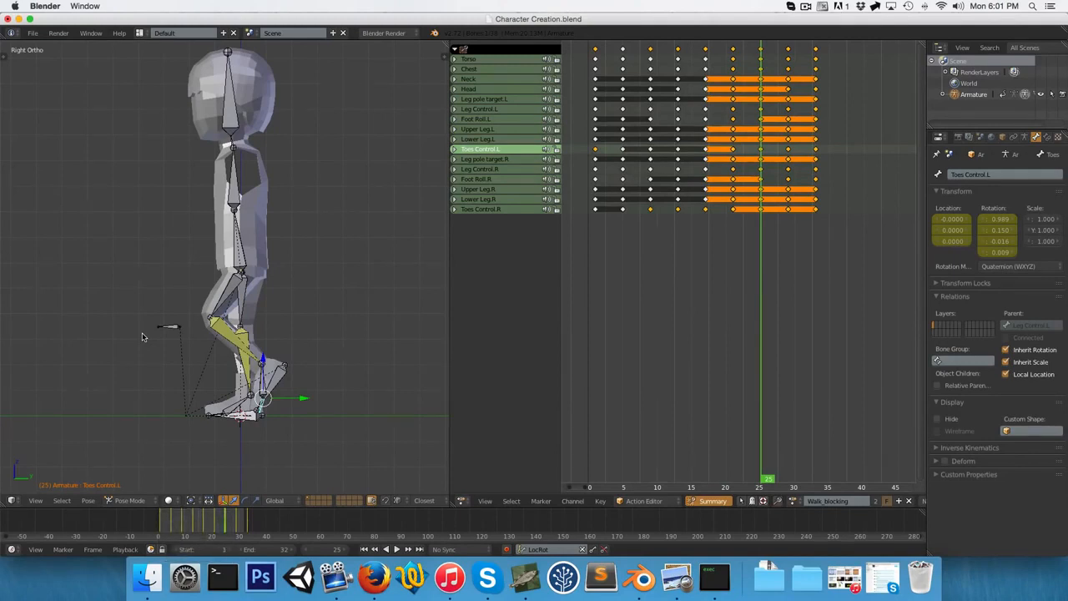
- From the front view, return to Object Mode and reveal the character's hidden hat and arms
key(KP_1)
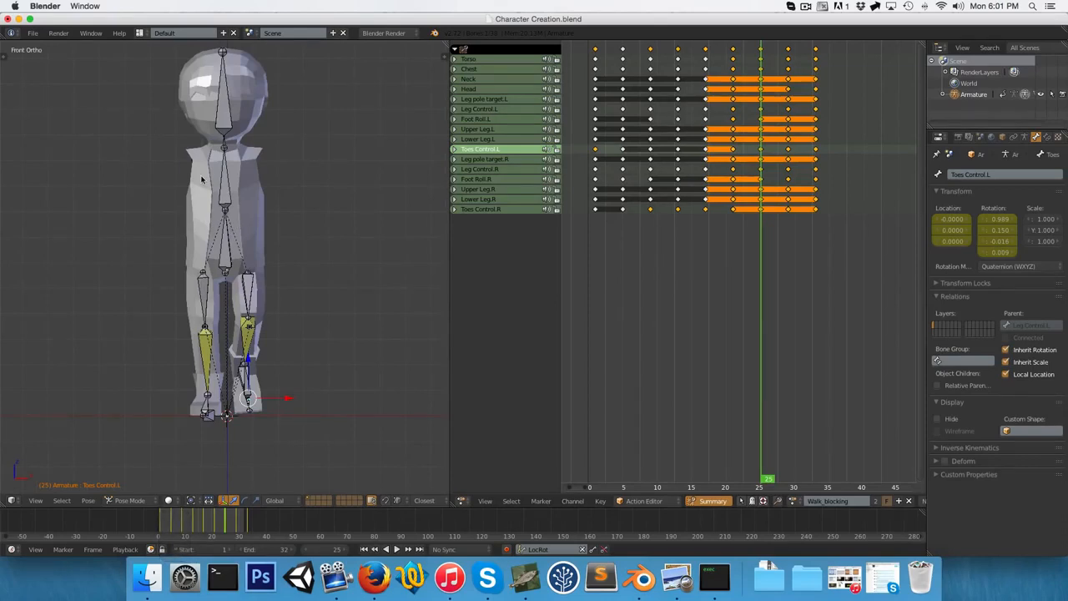
key(alt+h)
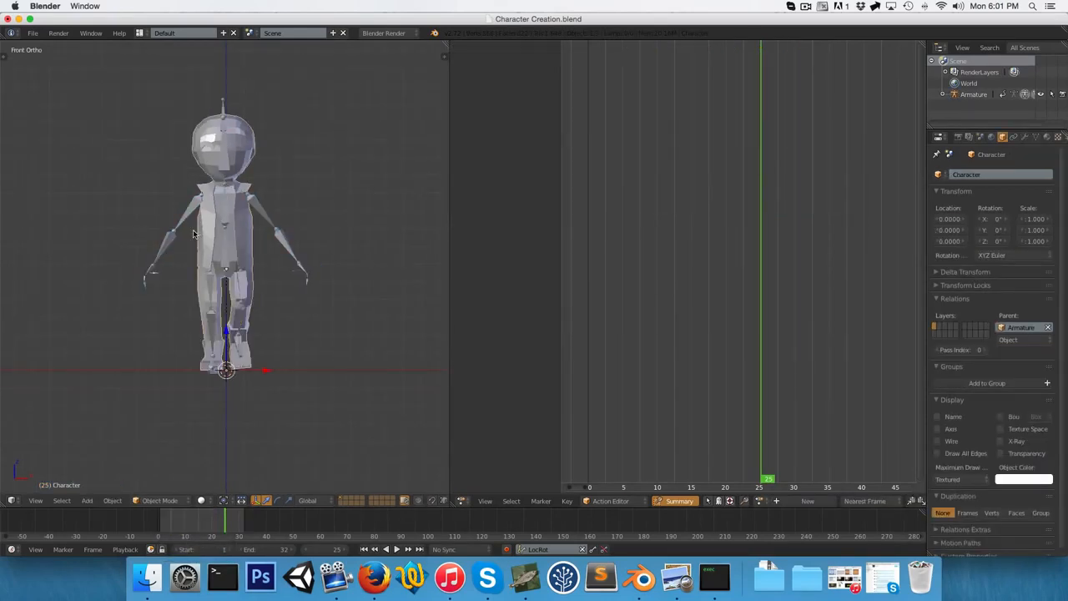
key(alt+h)
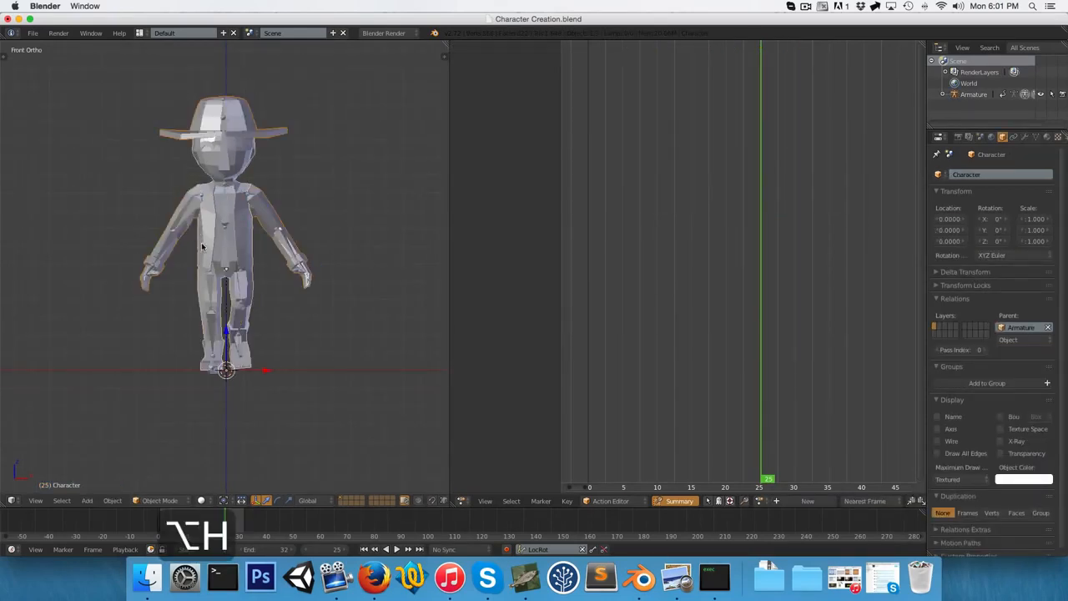
key(a)
scroll(197, 161, up, 2)
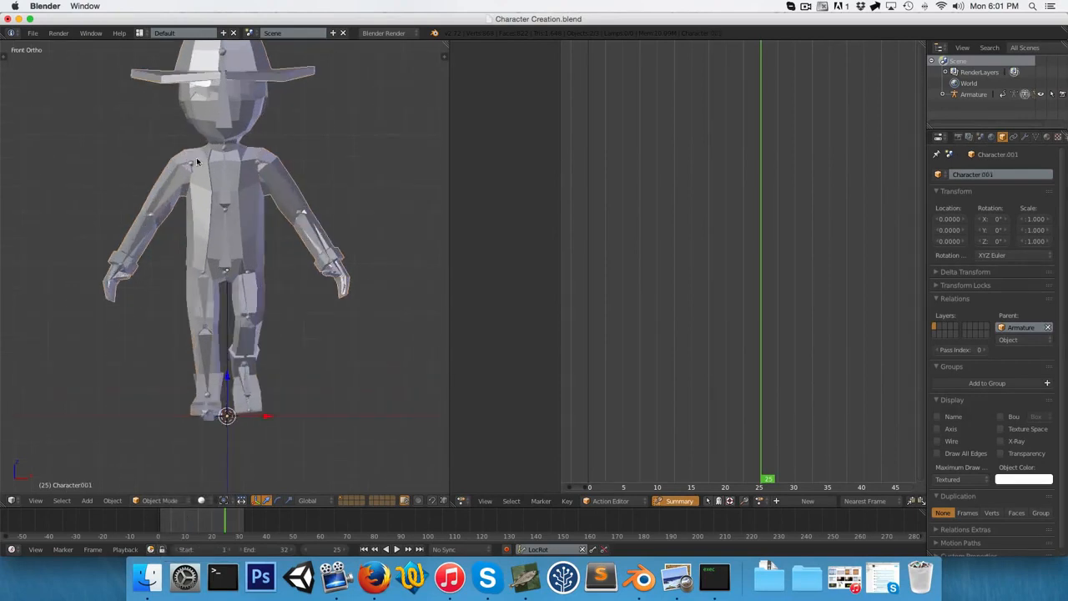
shift+middle_drag(208, 111, 198, 190)
key(g)
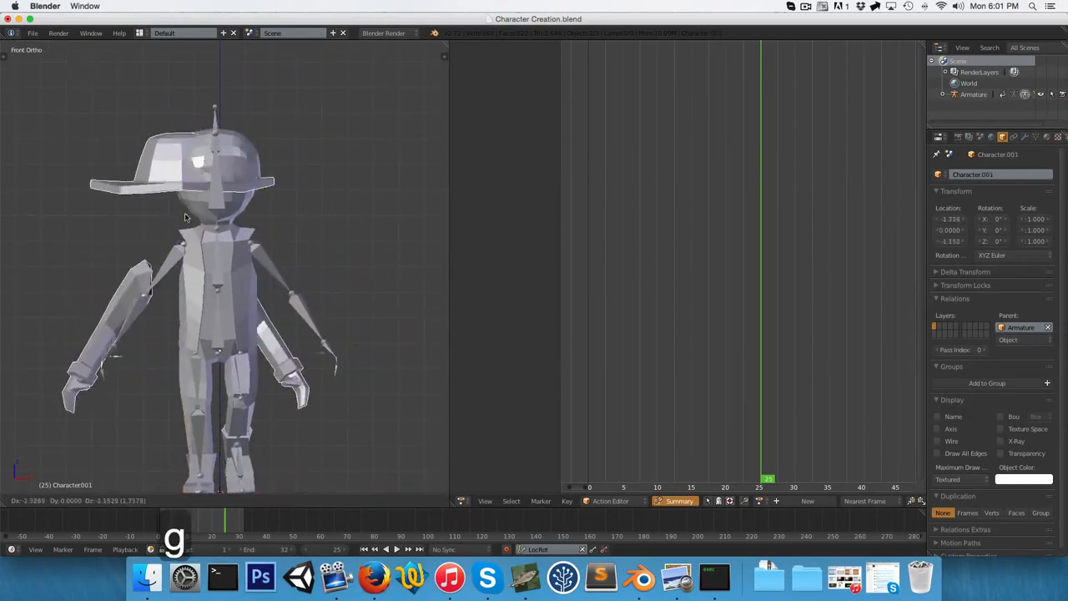
right_click(209, 153)
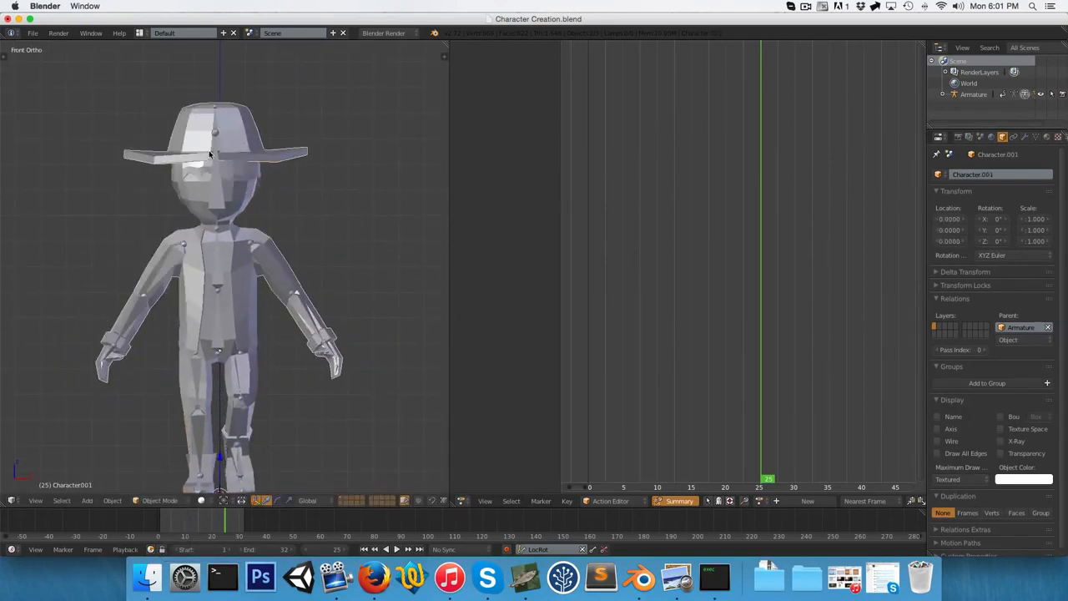
- Join the hat and arms mesh into the Character object and remove doubles across the entire mesh
right_click(194, 296)
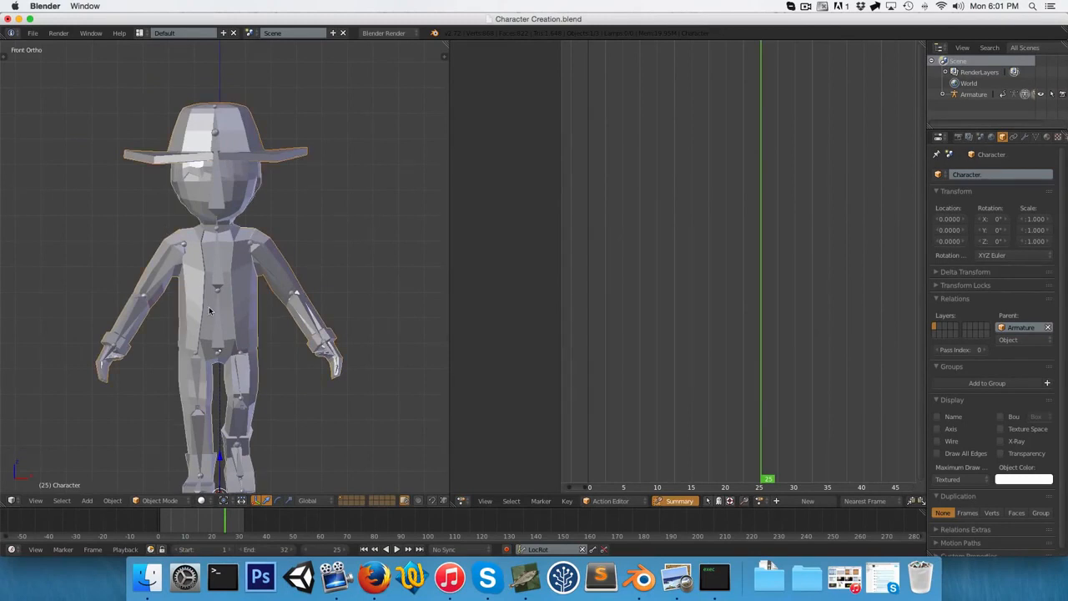
key(ctrl+j)
key(Tab)
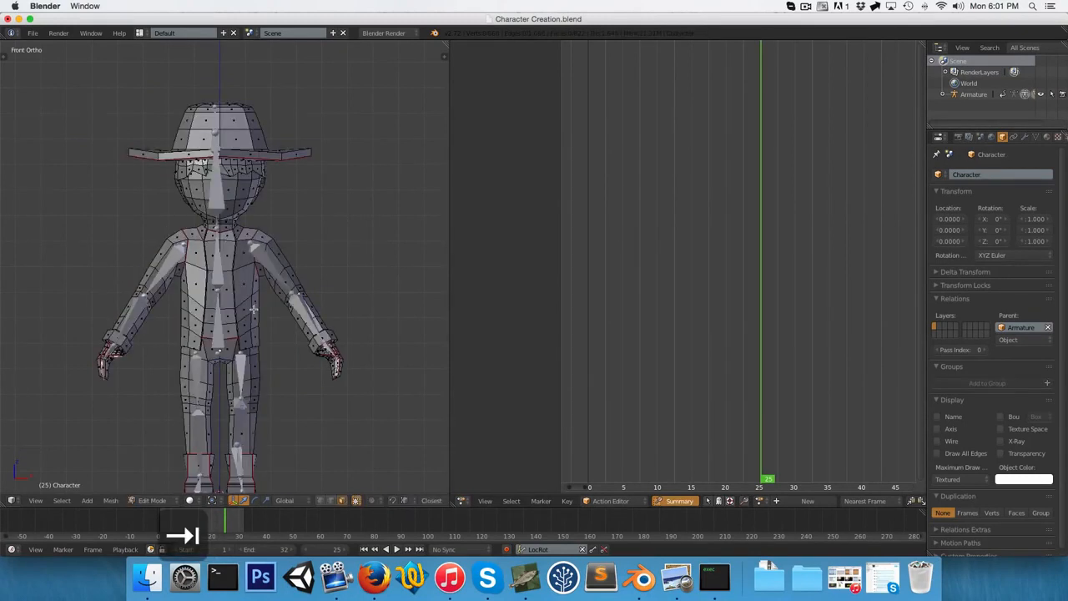
key(a)
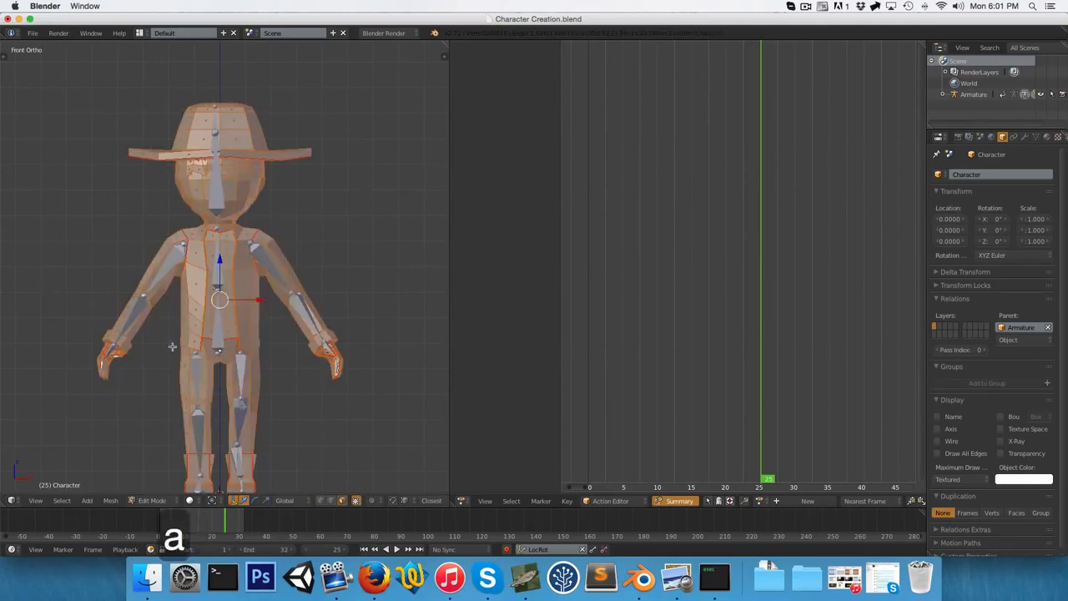
key(w)
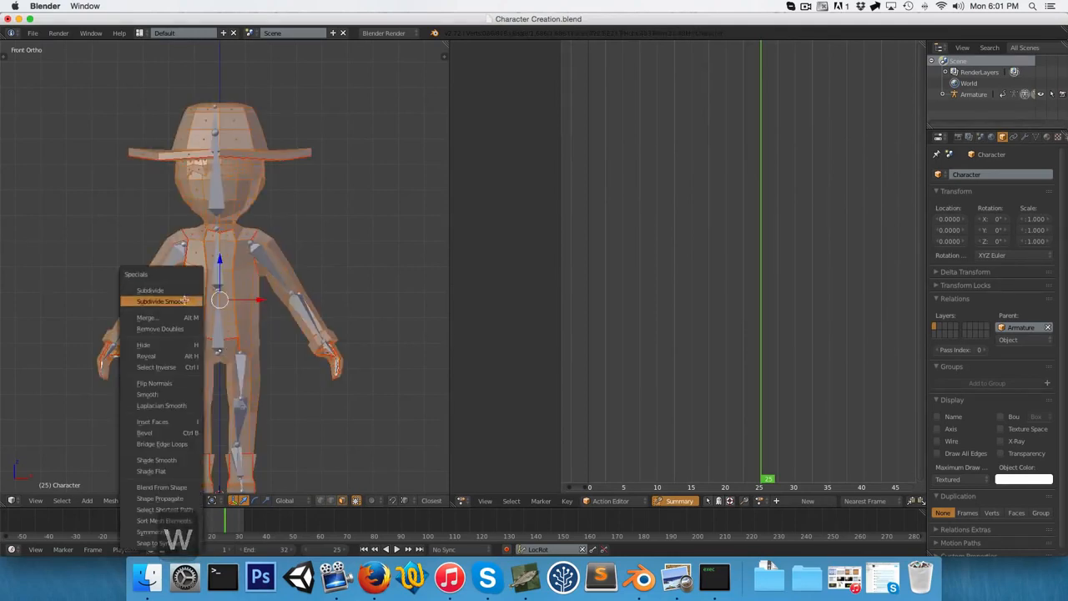
click(178, 329)
key(Tab)
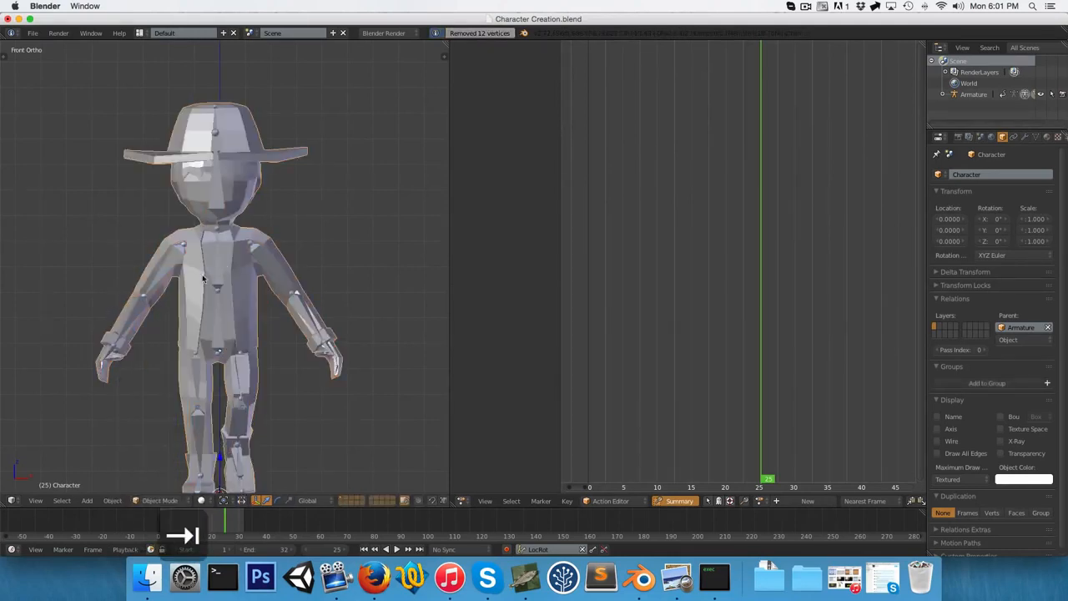
- Play the walk animation on the joined character, checking it from the side and front views
key(alt+a)
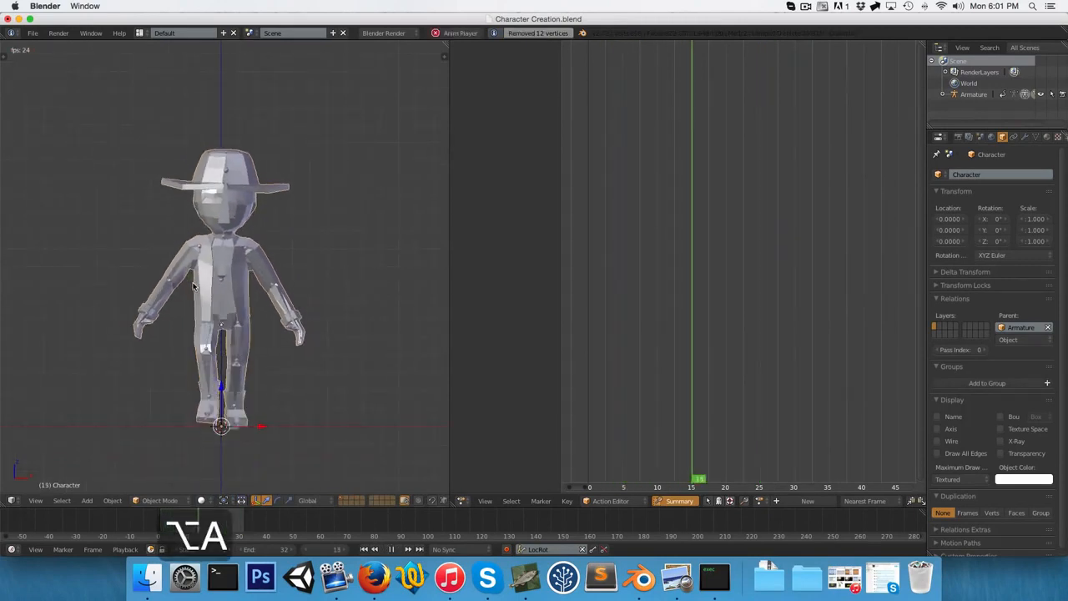
key(KP_3)
key(KP_1)
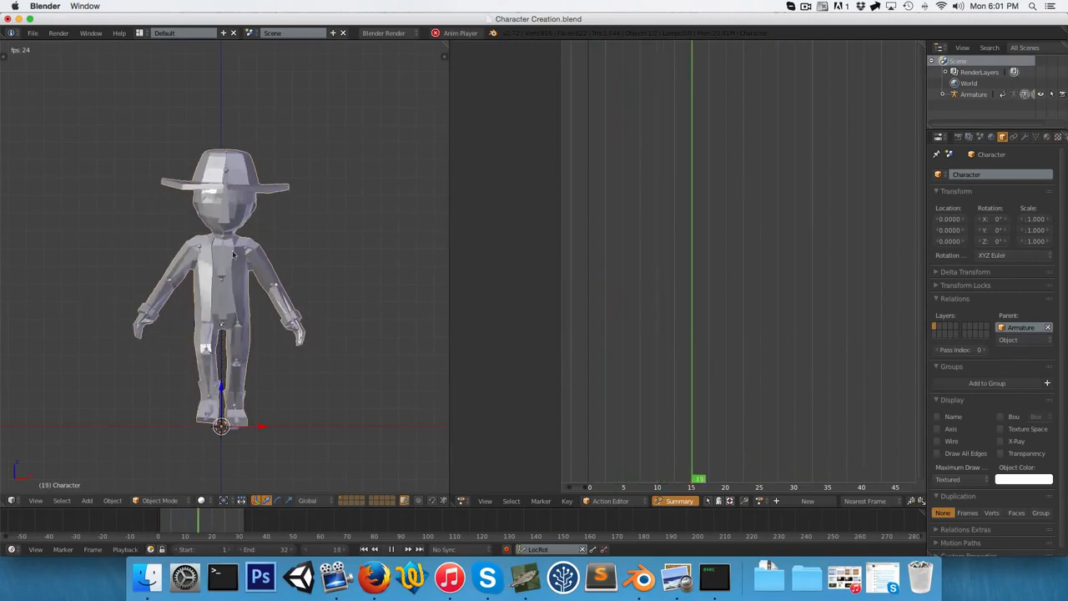
key(alt+a)
- Enter Edit Mode on the Character mesh, deselect everything, and switch the viewport to wireframe shading
key(Tab)
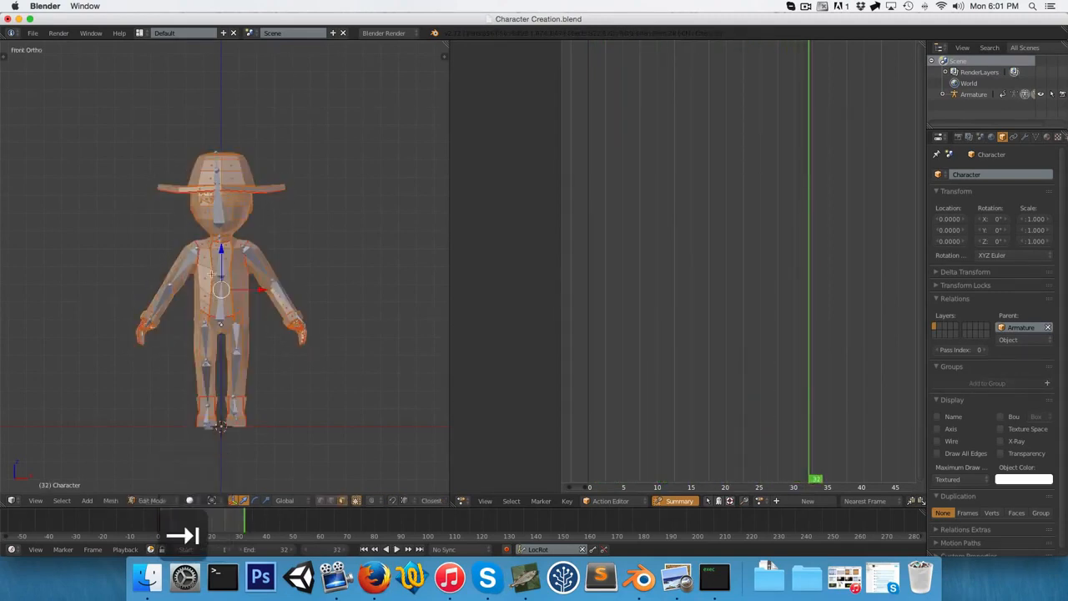
scroll(200, 423, up, 3)
scroll(222, 215, down, 3)
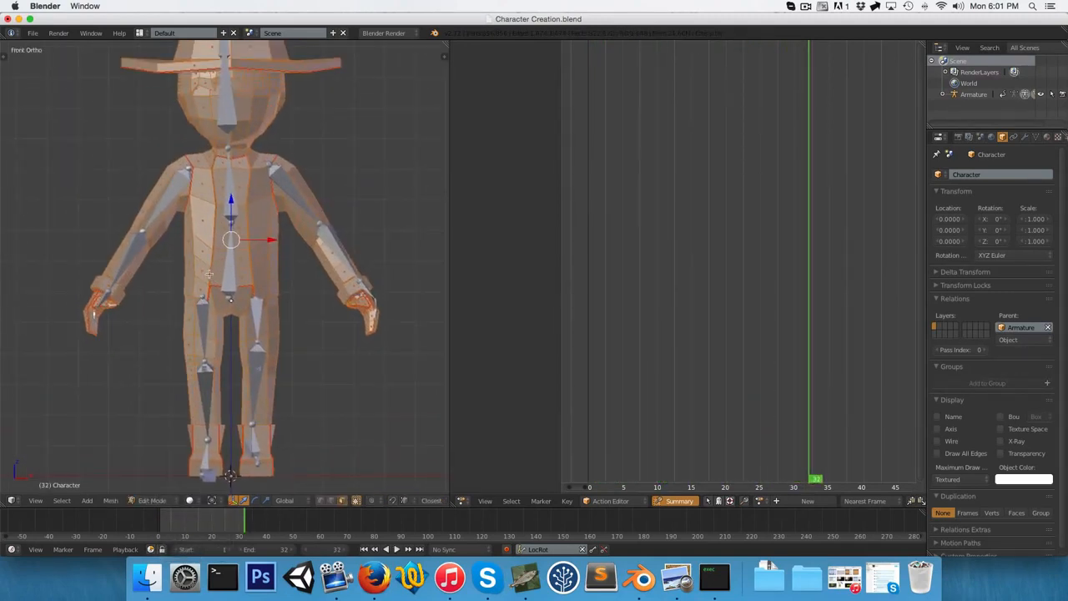
key(a)
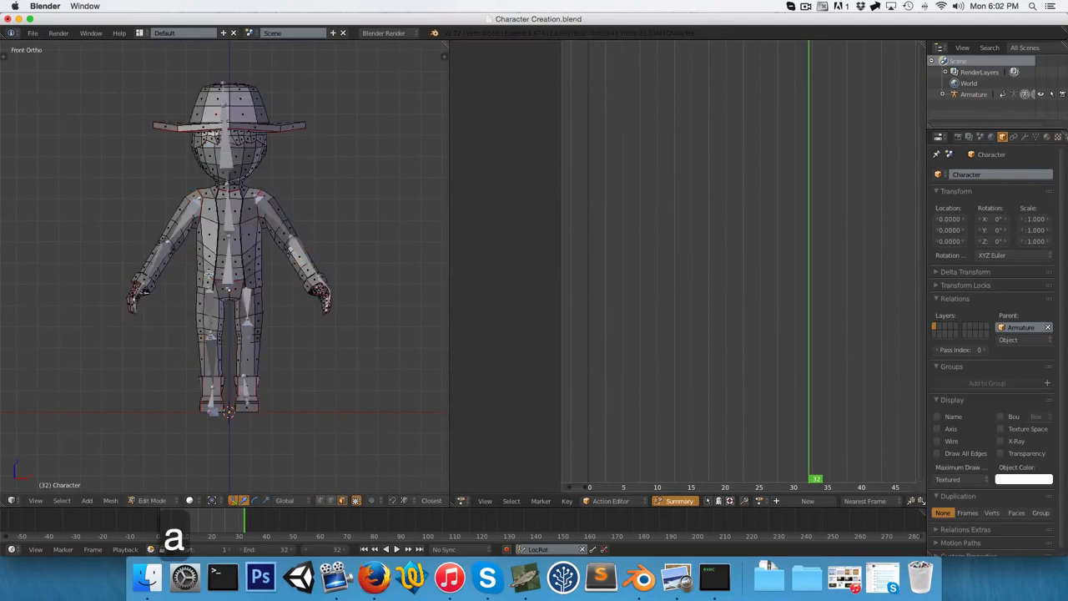
scroll(110, 289, up, 2)
key(z)
scroll(110, 288, down, 3)
scroll(135, 290, up, 4)
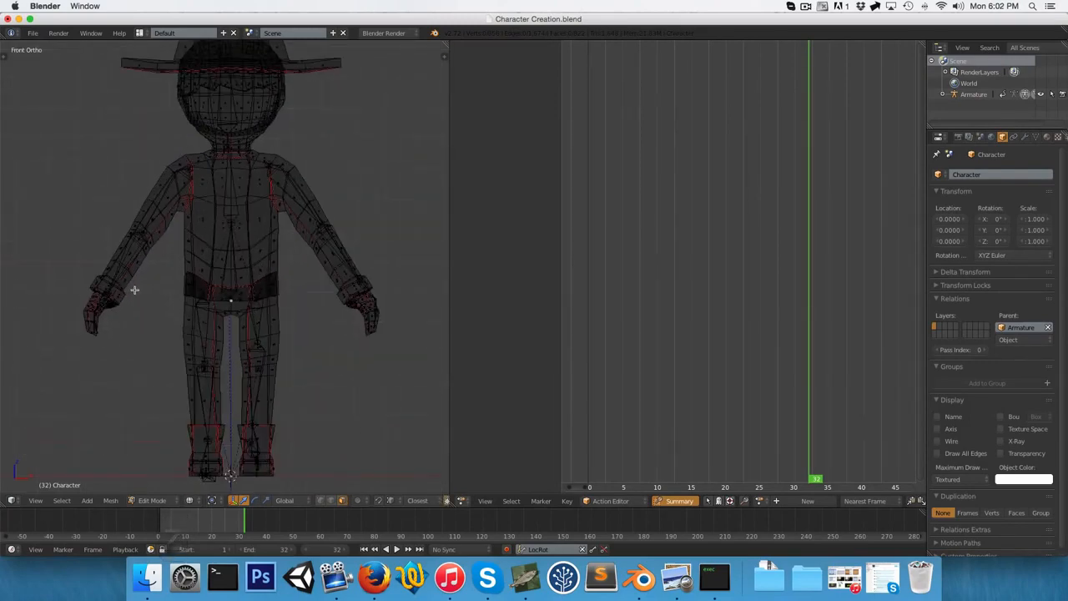
- Circle-select all faces of the character's right arm, from the hand up to the shoulder
scroll(99, 294, down, 2)
key(c)
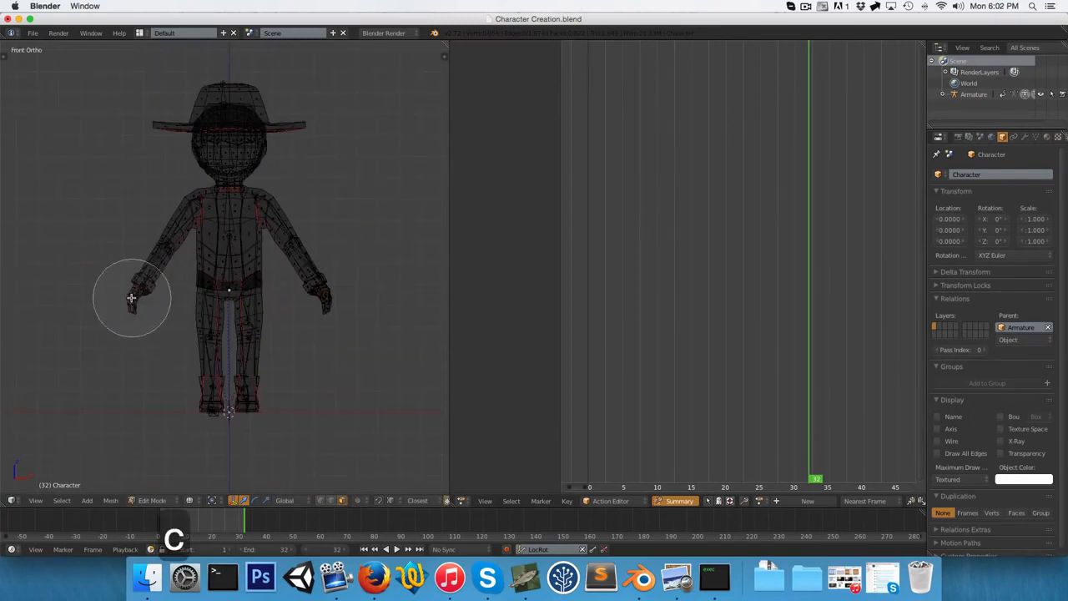
right_click(130, 300)
scroll(125, 301, up, 2)
key(c)
mouse_move(107, 309)
mouse_down()
mouse_move(90, 326)
mouse_move(148, 202)
mouse_move(148, 179)
mouse_up()
right_click(151, 182)
key(c)
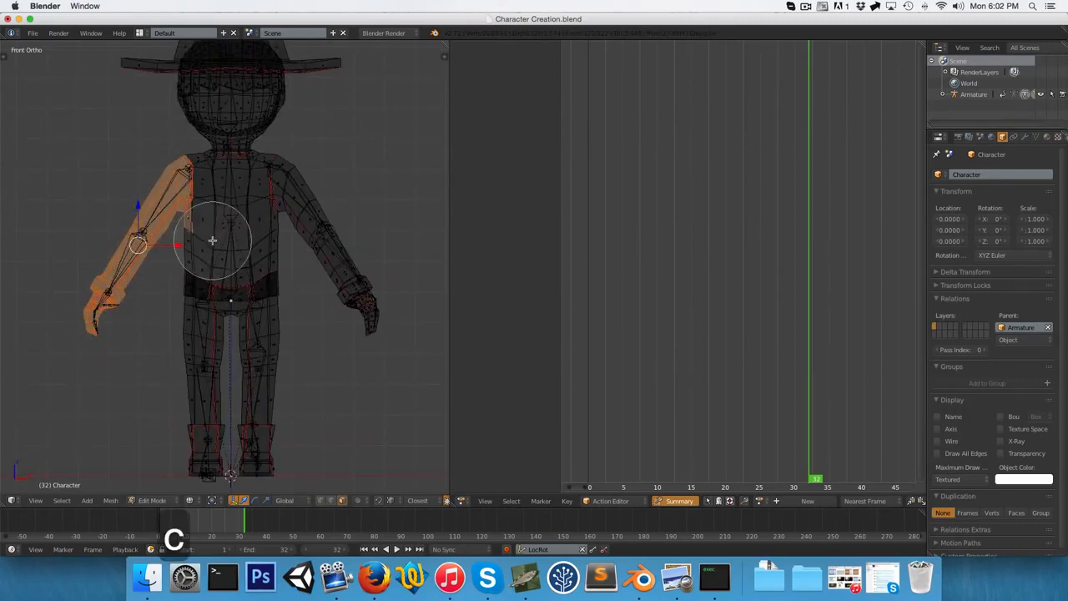
middle_click(212, 241)
right_click(212, 241)
- In solid shading, add the linked hat geometry to the arm selection, separate it from the Character mesh, and return to Object Mode
scroll(314, 160, down, 2)
mouse_move(215, 171)
shift+middle_down()
mouse_move(209, 216)
mouse_move(194, 147)
shift+middle_up()
key(z)
key(l)
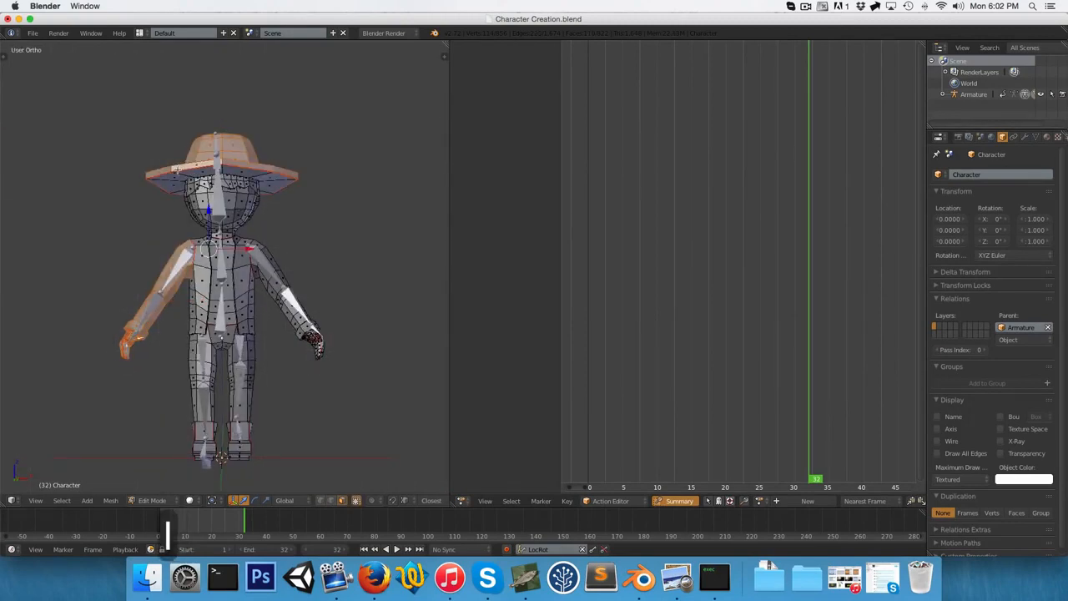
key(p)
click(175, 177)
key(Tab)
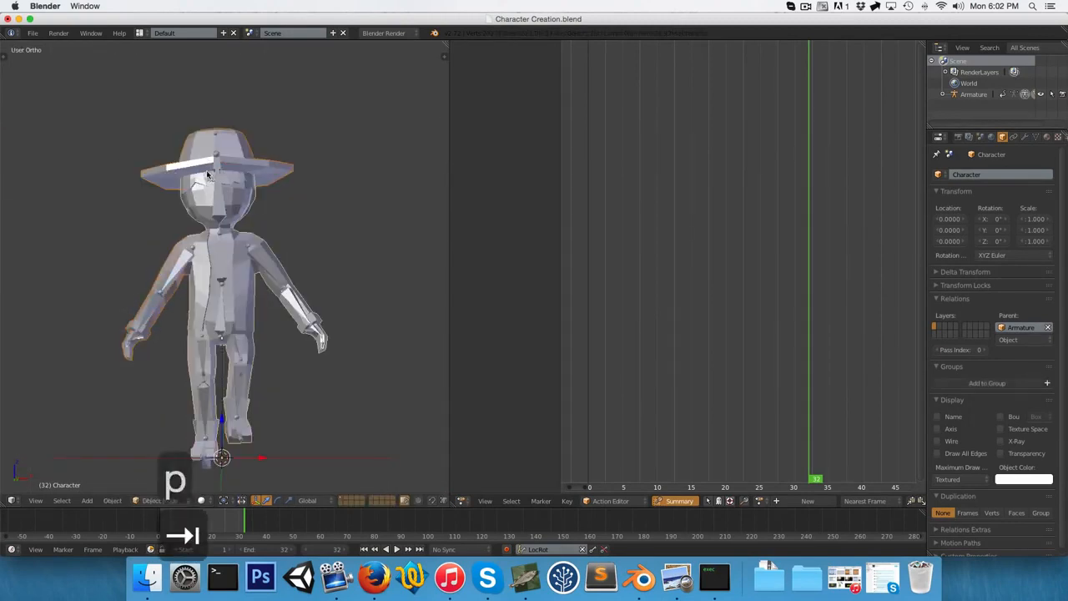
- Hide the separated hat and right-arm mesh, then switch to the armature with all of its bones deselected
key(1)
key(h)
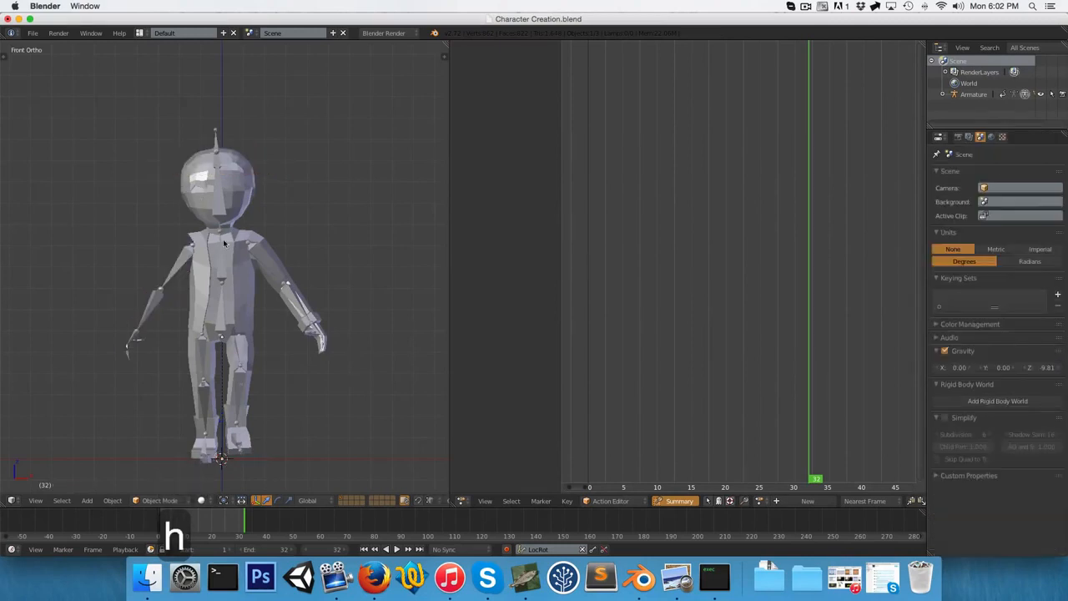
right_click(184, 266)
key(a)
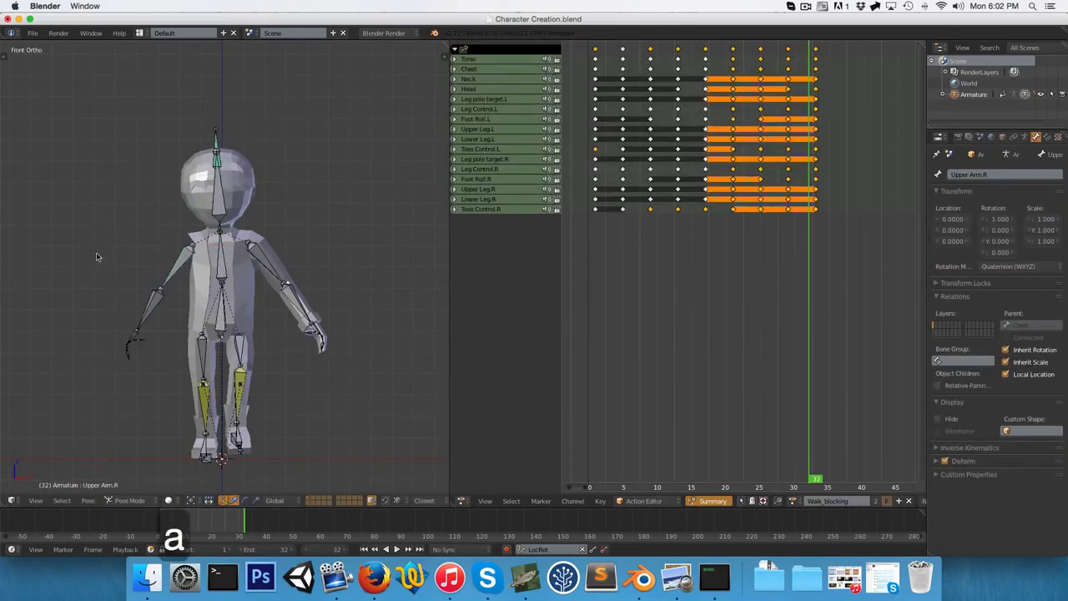
key(b)
drag(85, 239, 185, 370)
key(a)
- Hide all bones except the left upper arm, lower arm and hand bones and the Torso bone
key(a)
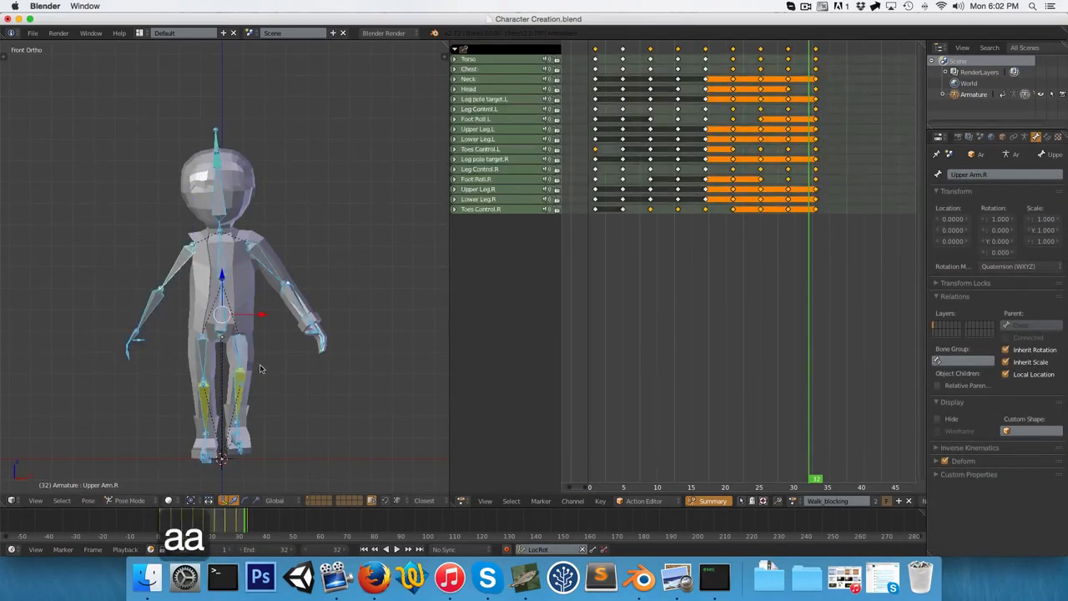
scroll(260, 369, up, 4)
key(b)
drag(224, 220, 251, 247)
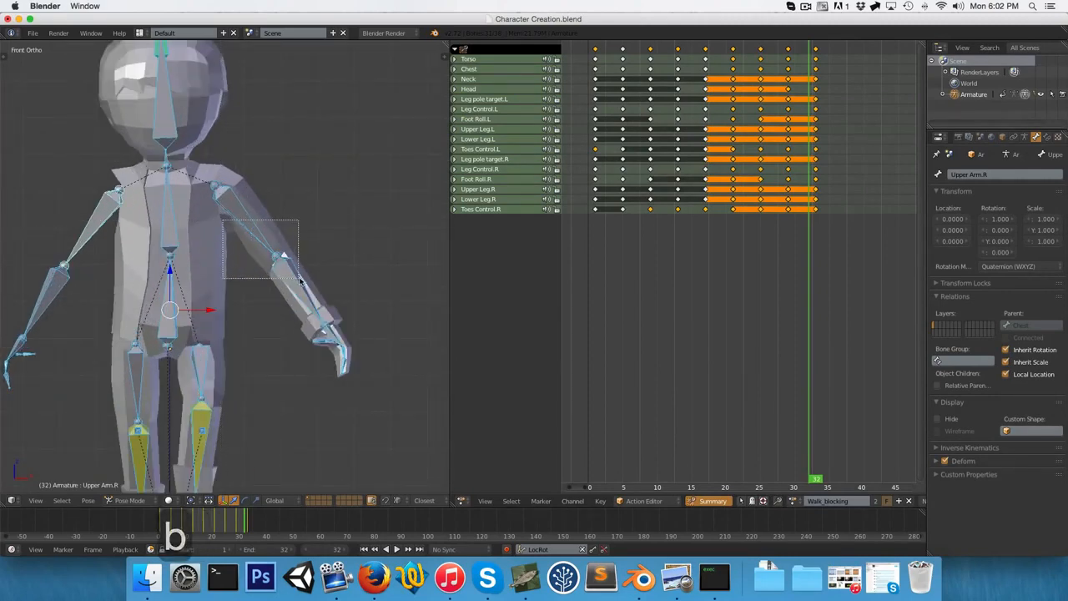
middle_drag(299, 280, 301, 282)
scroll(295, 257, up, 1)
shift+middle_drag(248, 241, 203, 210)
scroll(327, 314, up, 3)
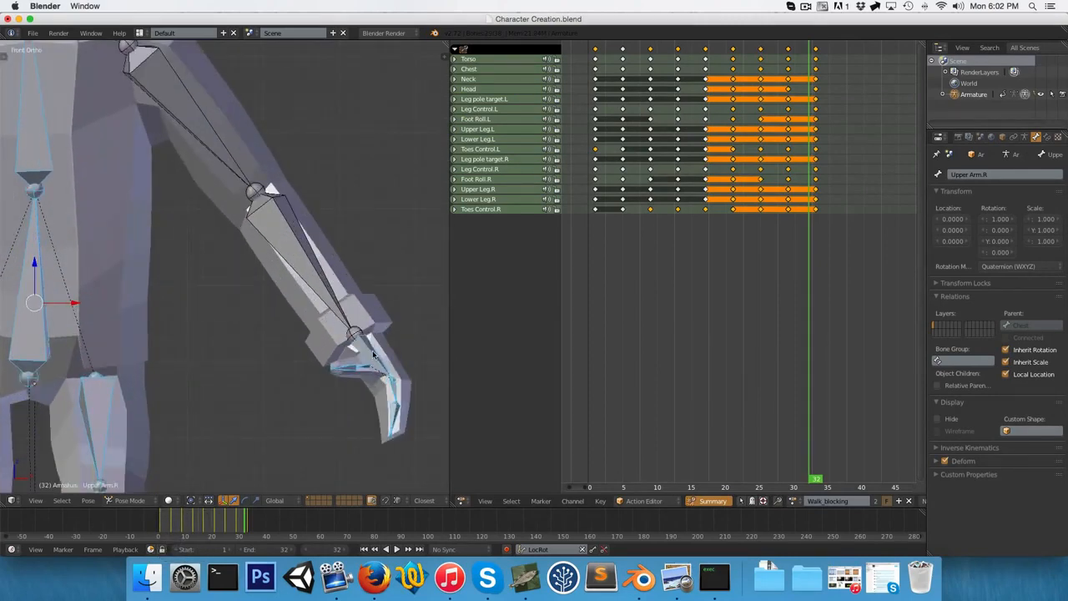
scroll(131, 300, down, 2)
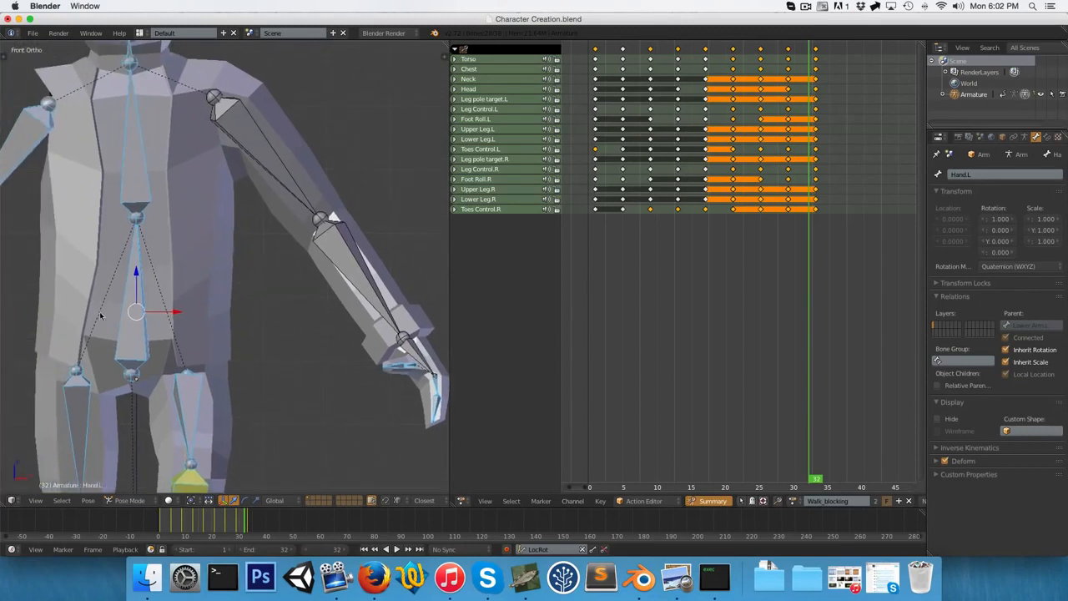
right_click(126, 314)
scroll(125, 314, down, 4)
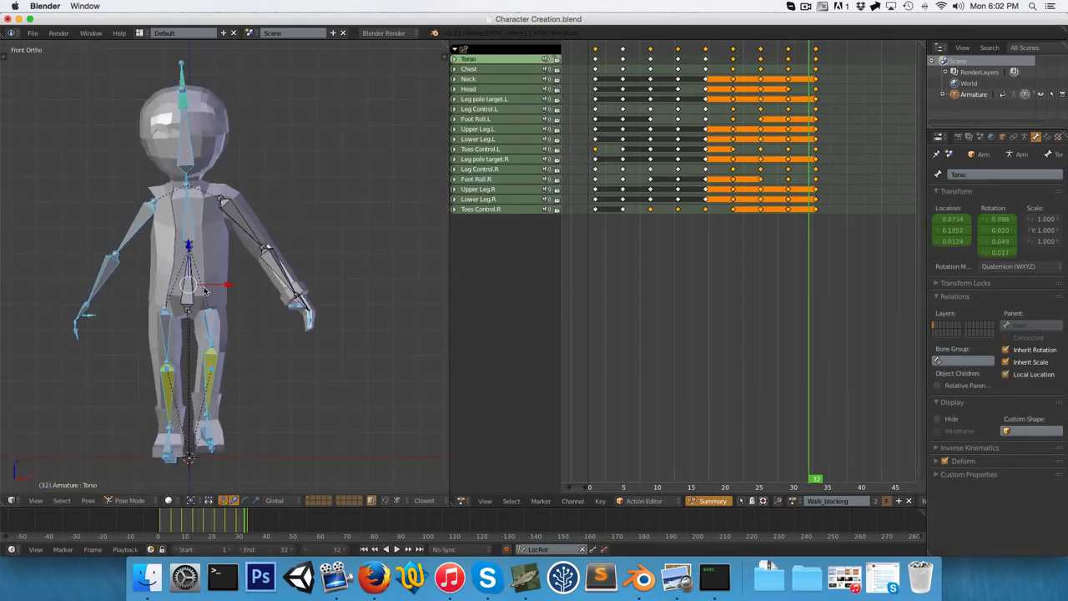
key(shift+h)
- At frame 1, rotate the left upper arm bone backward in the side view
key(KP_3)
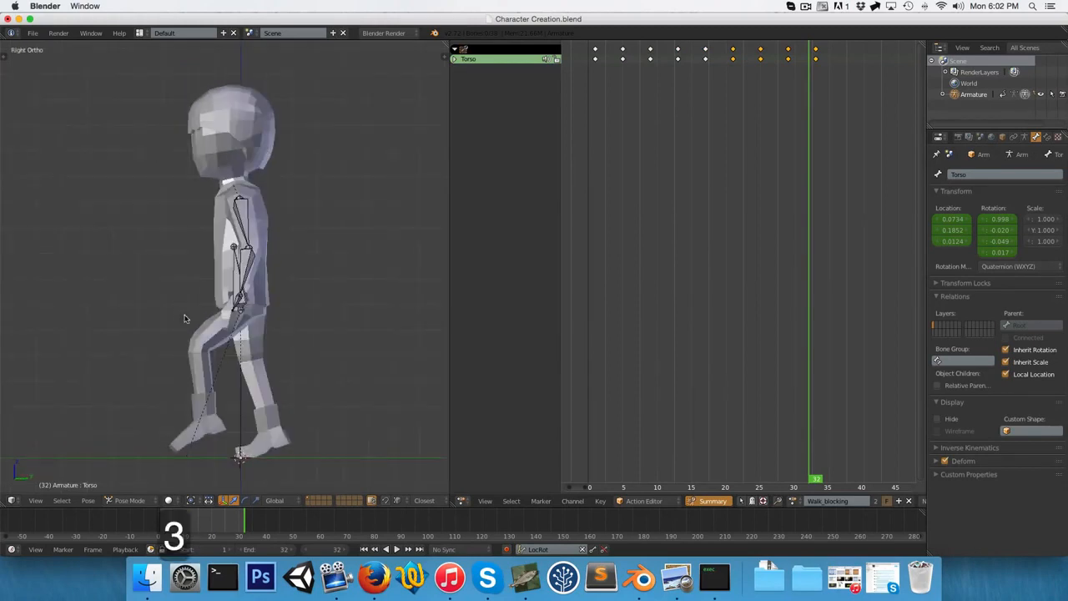
drag(611, 240, 593, 229)
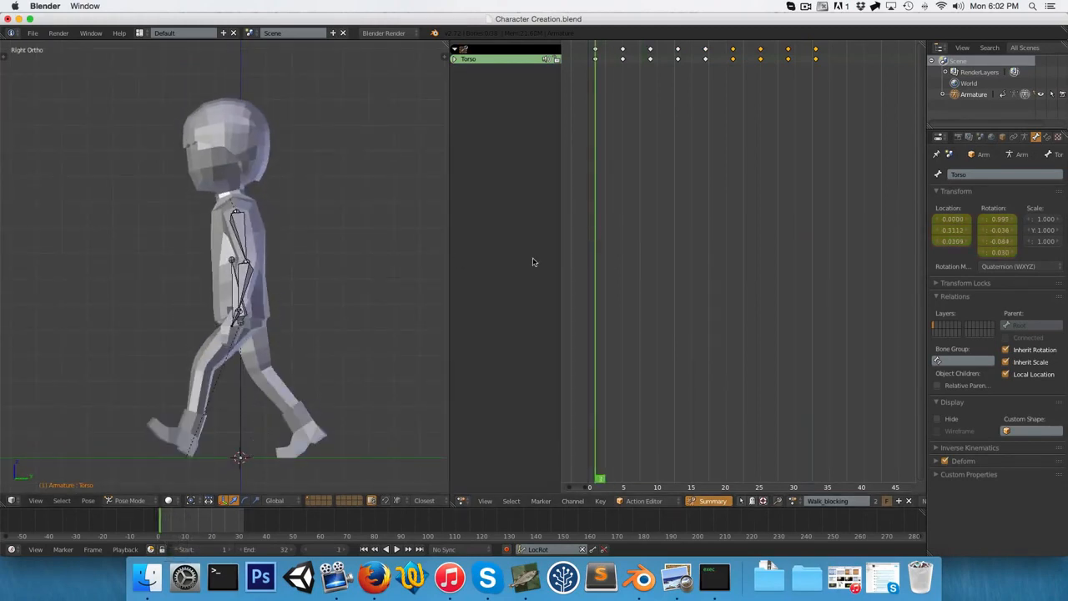
middle_drag(281, 294, 358, 301)
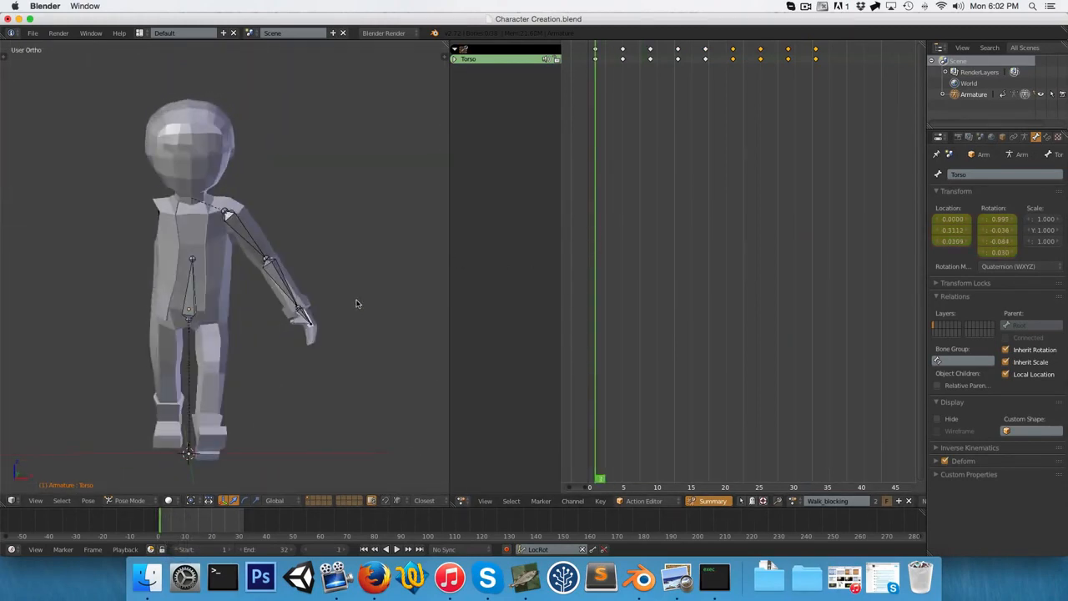
key(KP_3)
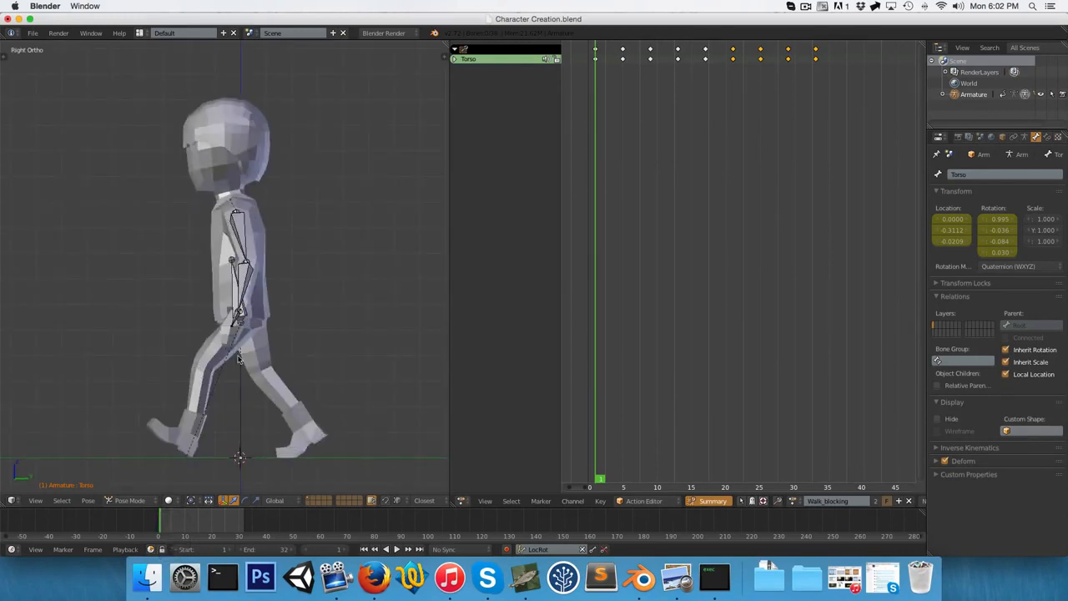
right_click(237, 233)
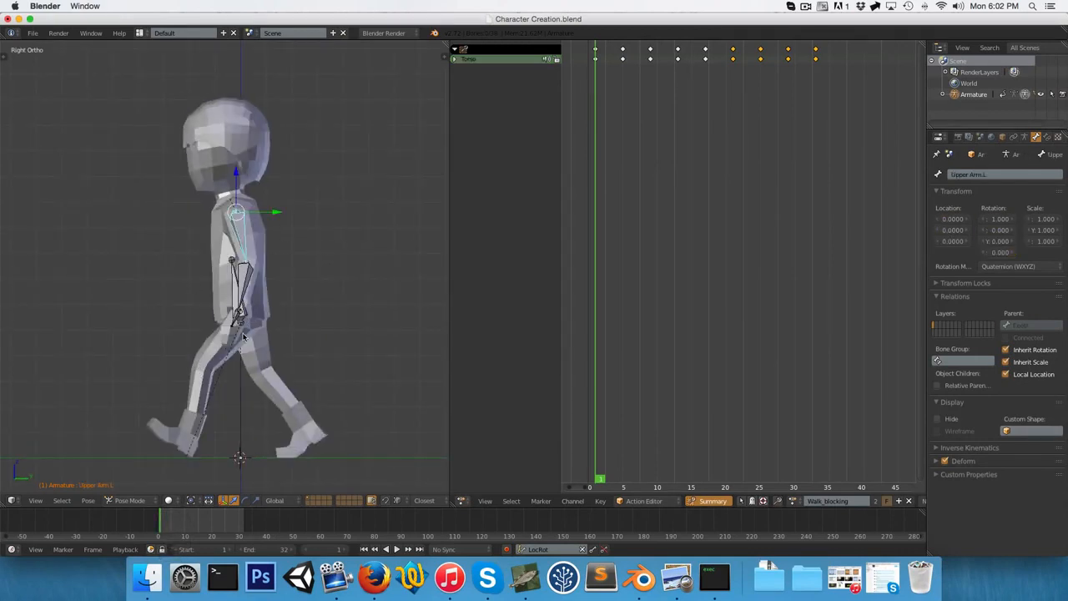
key(r)
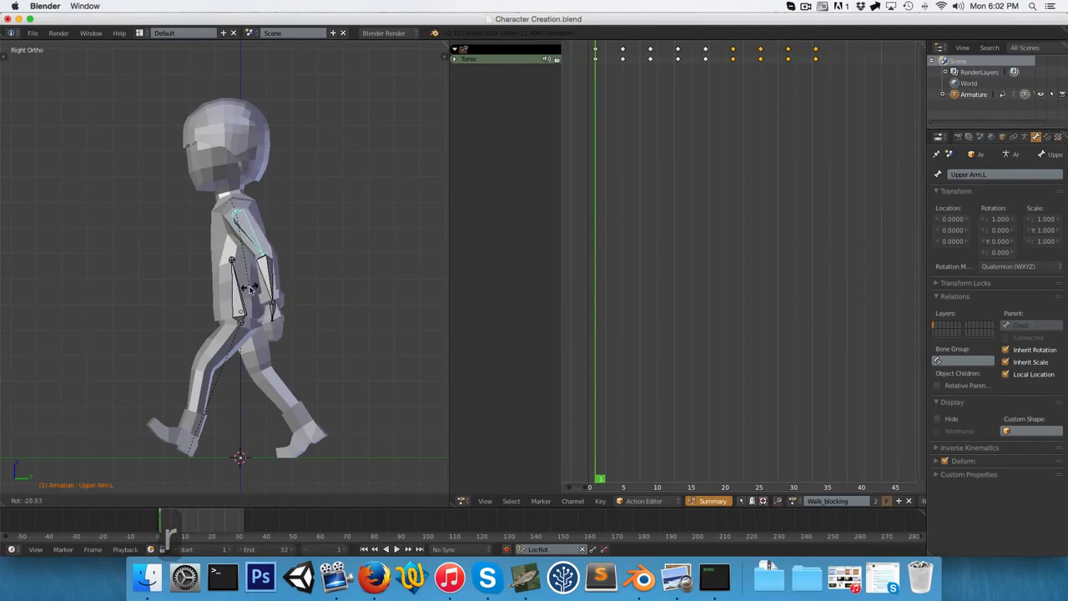
right_click(245, 286)
middle_drag(205, 309, 325, 319)
key(KP_3)
key(r)
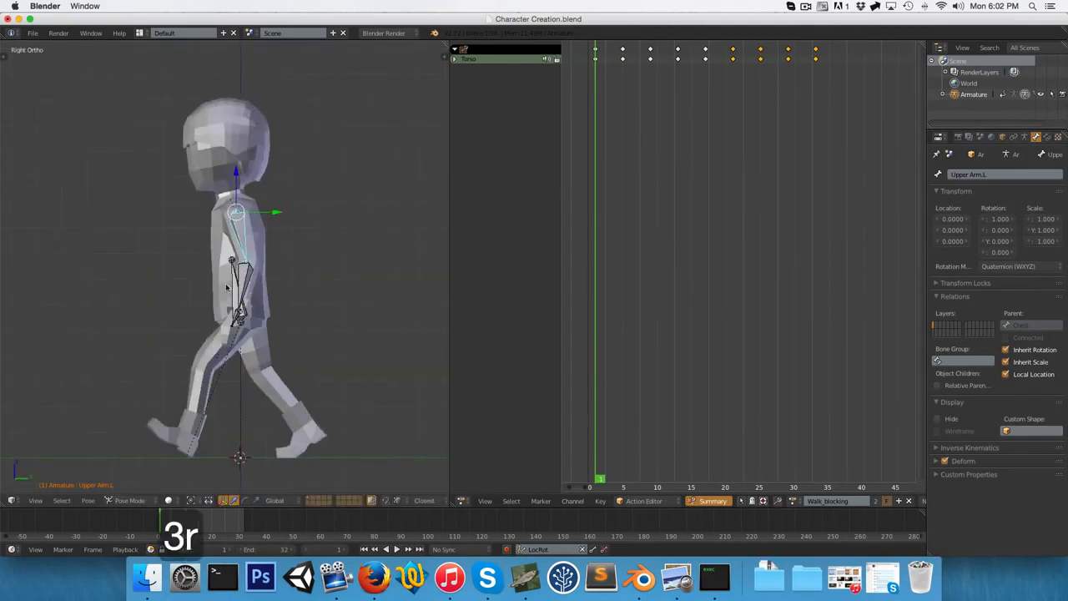
click(252, 294)
key(r)
click(247, 293)
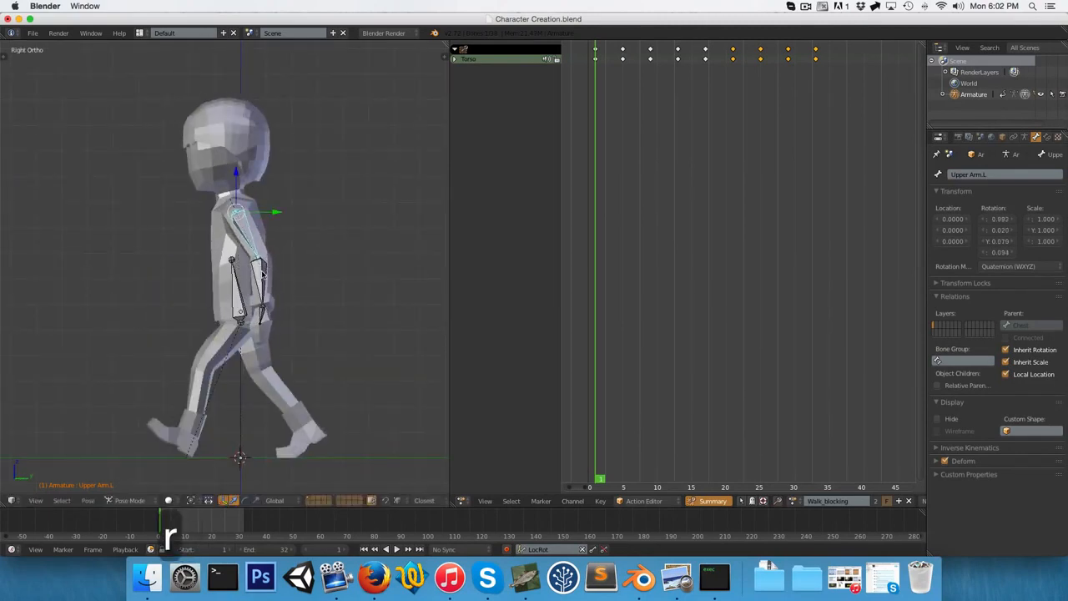
- Rotate the left lower arm bone backward in the side view
right_click(262, 291)
key(r)
click(276, 290)
- In the front view, rotate the left upper and lower arm bones inward so the arm hangs close to the body
scroll(283, 313, up, 3)
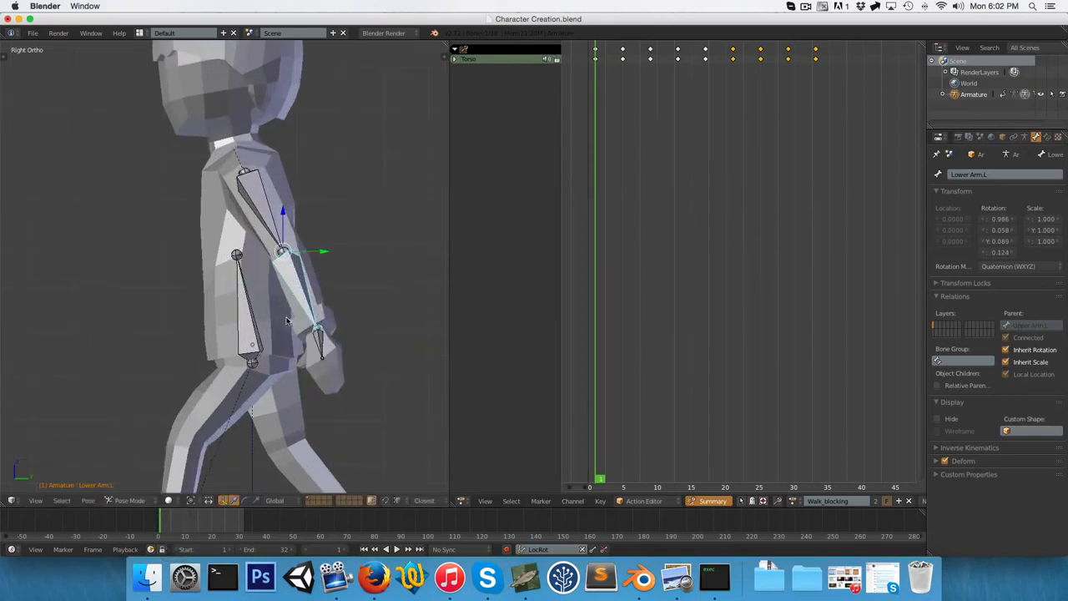
key(KP_1)
key(r)
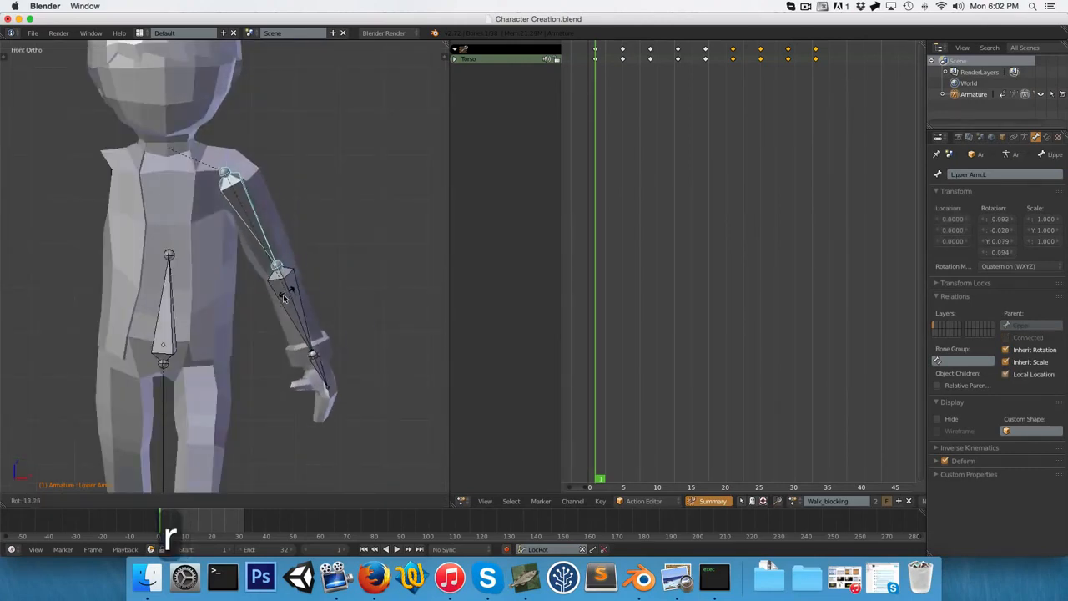
click(280, 328)
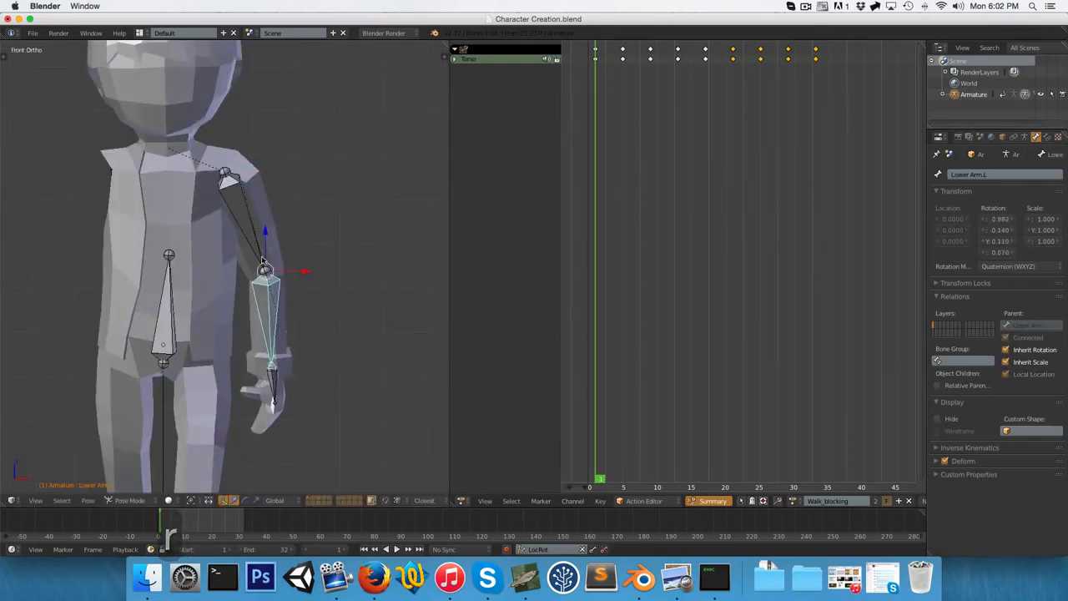
- Refine the backward swing of the left upper arm and lower arm bones in the side view
right_click(251, 237)
key(KP_3)
key(r)
click(259, 284)
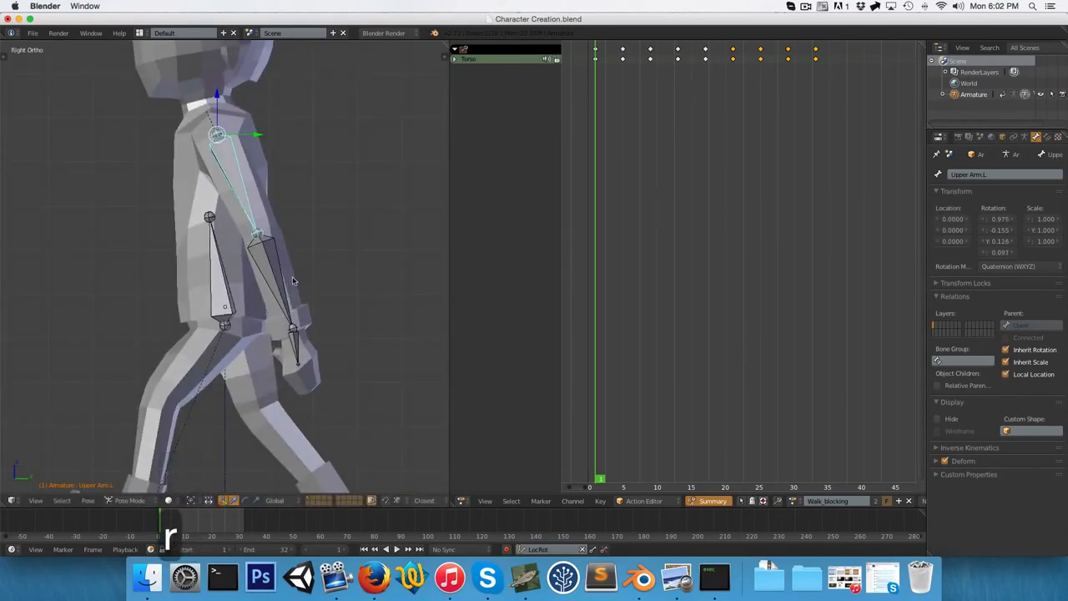
right_click(269, 284)
key(r)
click(279, 288)
- Reselect the left upper arm bone and rotate it slightly forward in the side view
scroll(258, 269, down, 4)
right_click(233, 242)
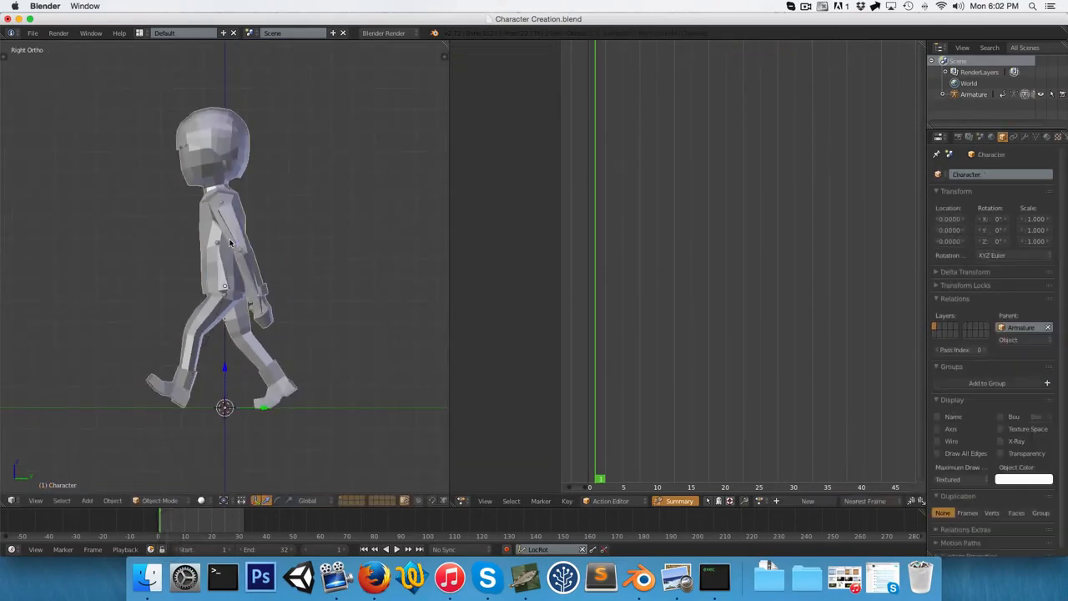
right_click(230, 239)
key(r)
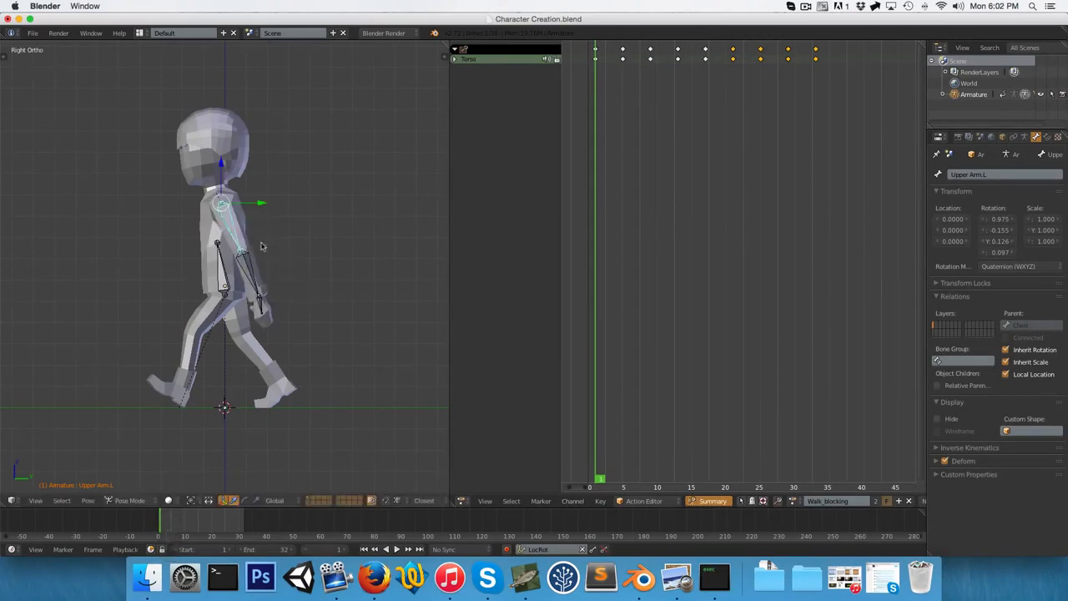
scroll(258, 255, up, 2)
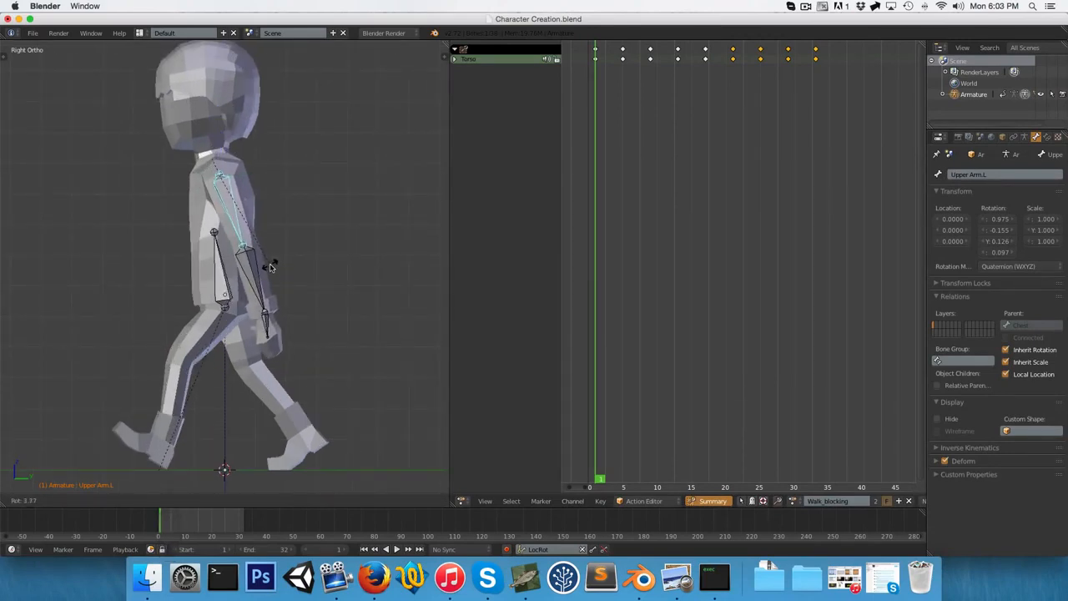
click(270, 269)
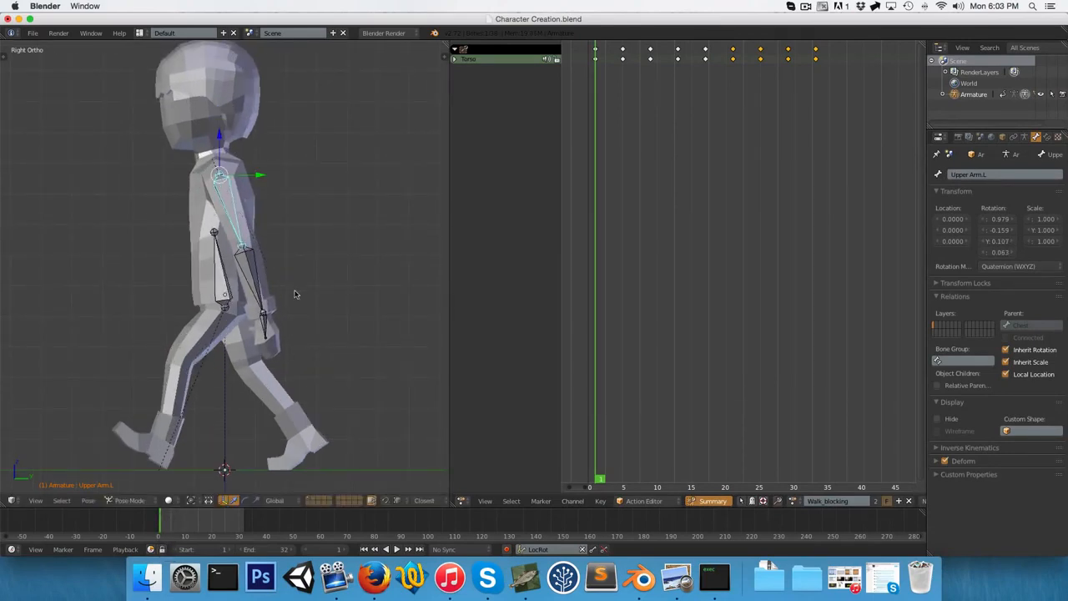
- Select the Hand.L bone and tilt it slightly backward in the side view
scroll(308, 319, up, 2)
key(1)
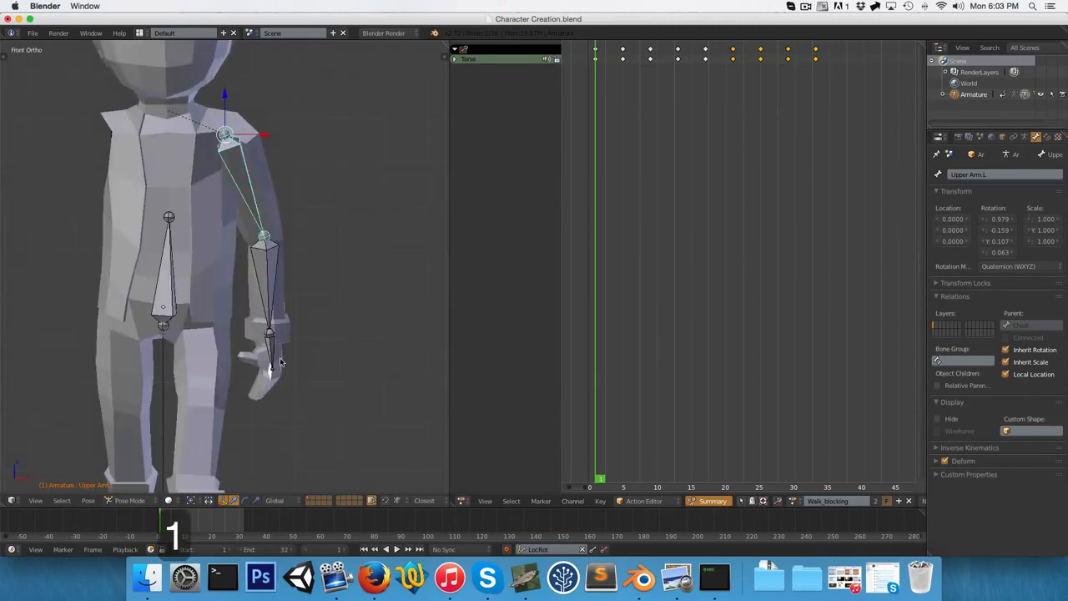
right_click(269, 354)
key(3)
scroll(226, 333, down, 2)
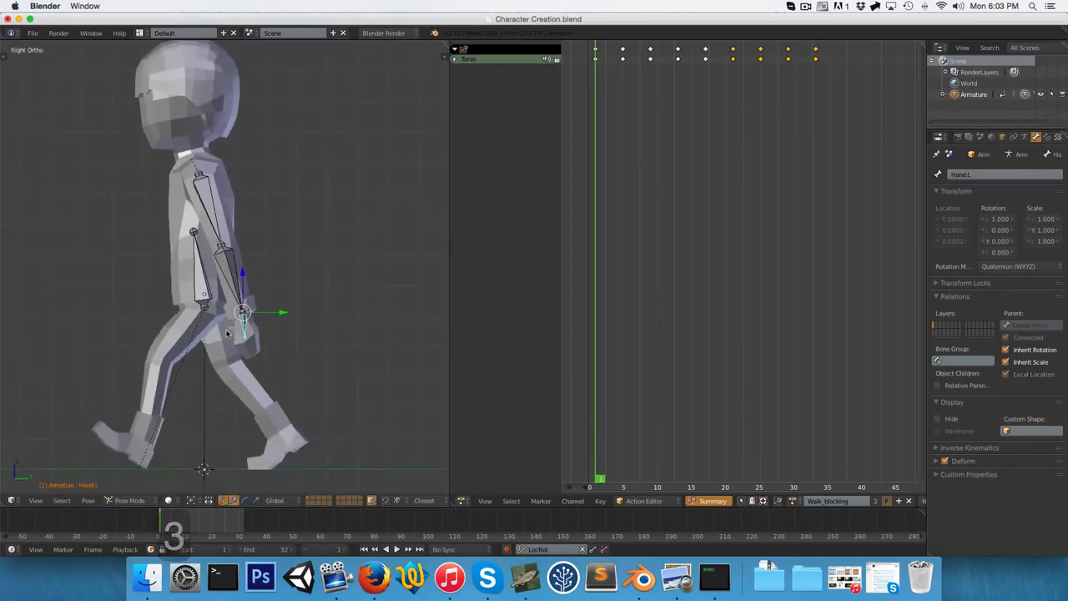
scroll(241, 327, up, 2)
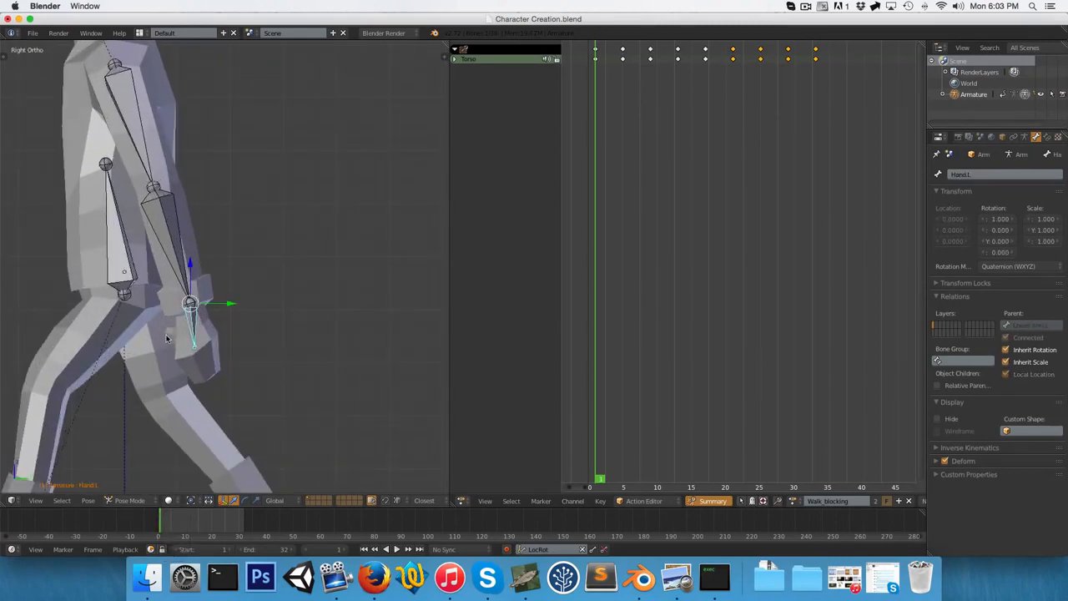
scroll(166, 337, up, 2)
key(r)
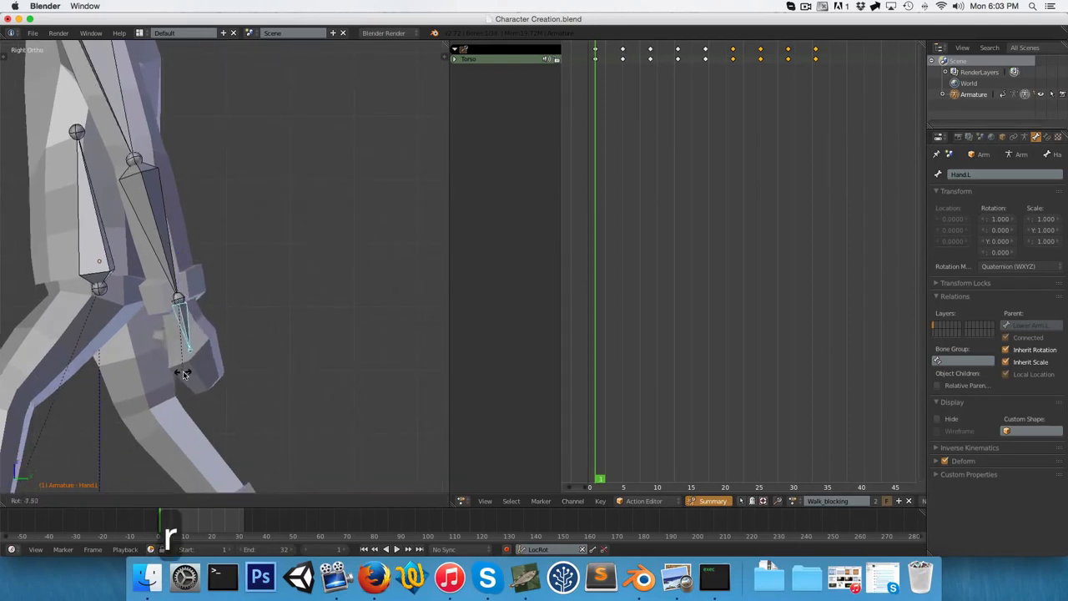
click(190, 374)
scroll(194, 238, down, 3)
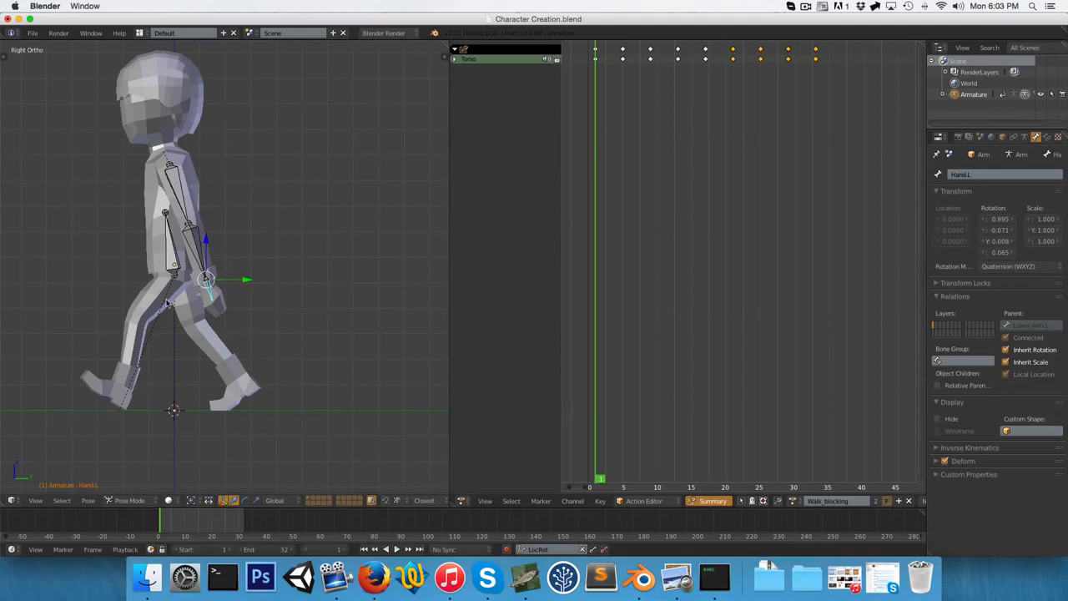
- Select all visible bones and insert LocRot keyframes for the left arm pose at frame 1
key(KP_1)
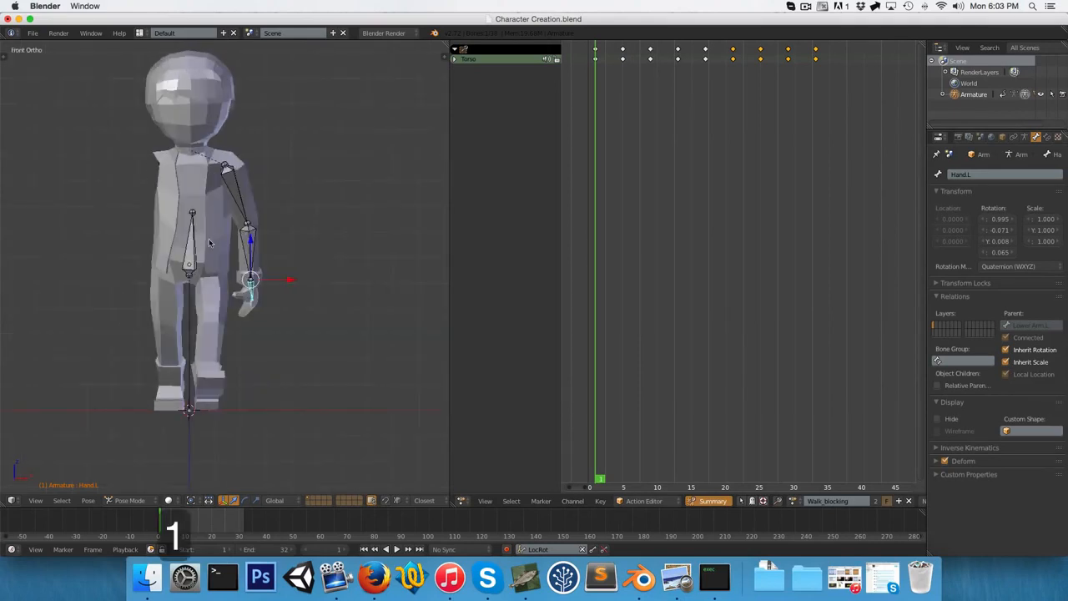
key(a)
key(i)
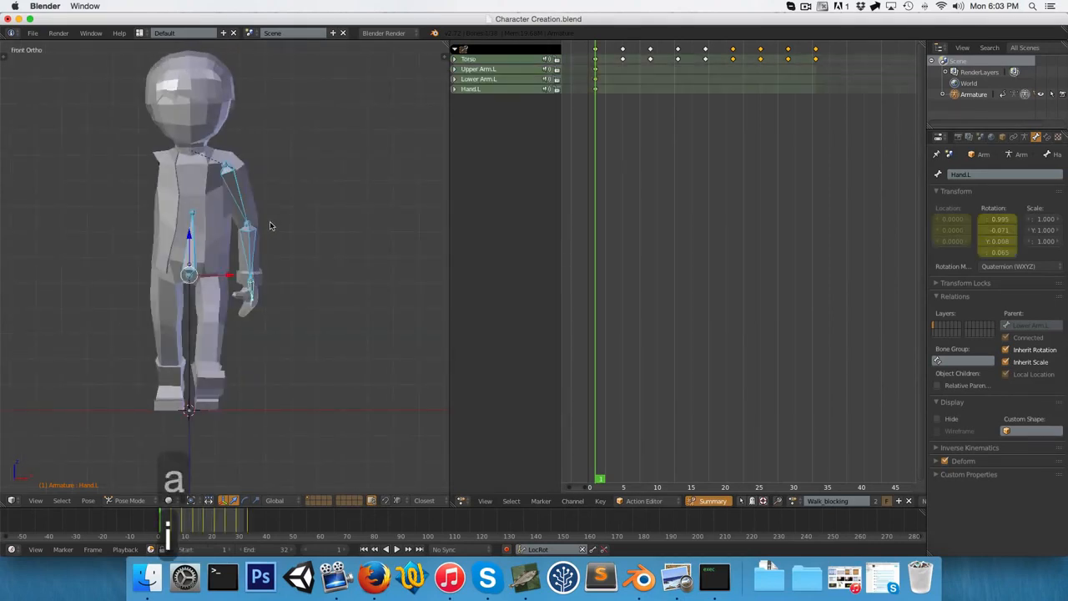
- Move to frame 9 and rotate the left upper arm bone forward in the side view until the arm hangs straight down
key(KP_3)
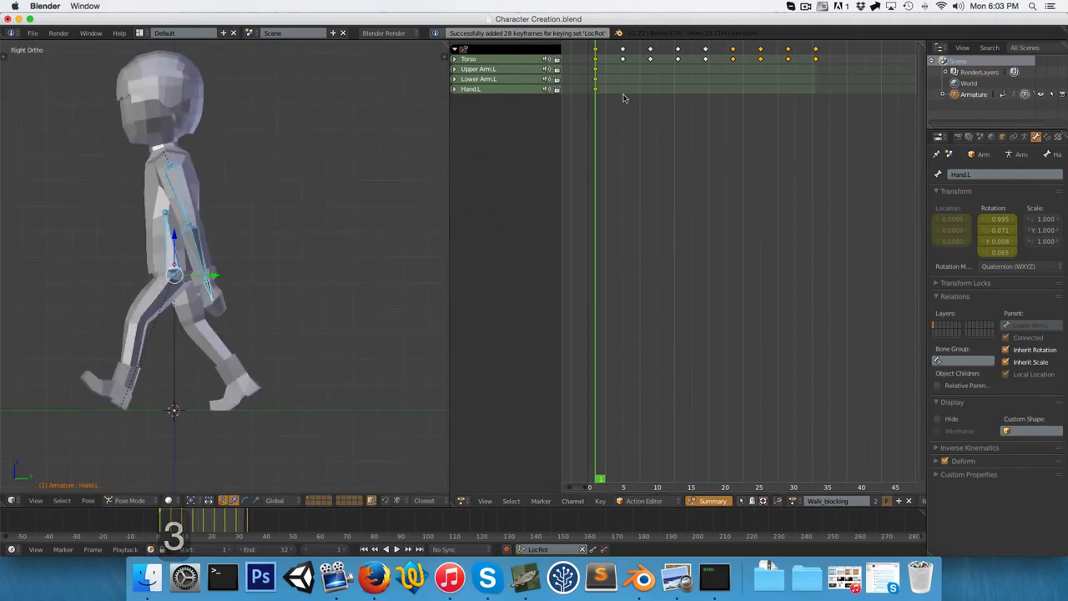
drag(594, 109, 651, 109)
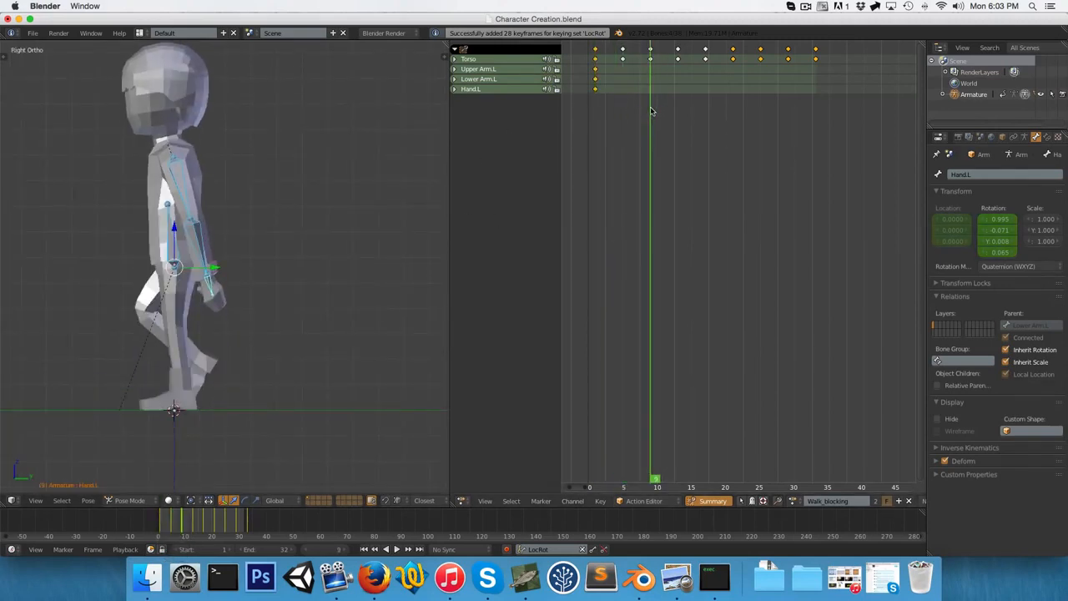
scroll(307, 230, up, 3)
right_click(210, 215)
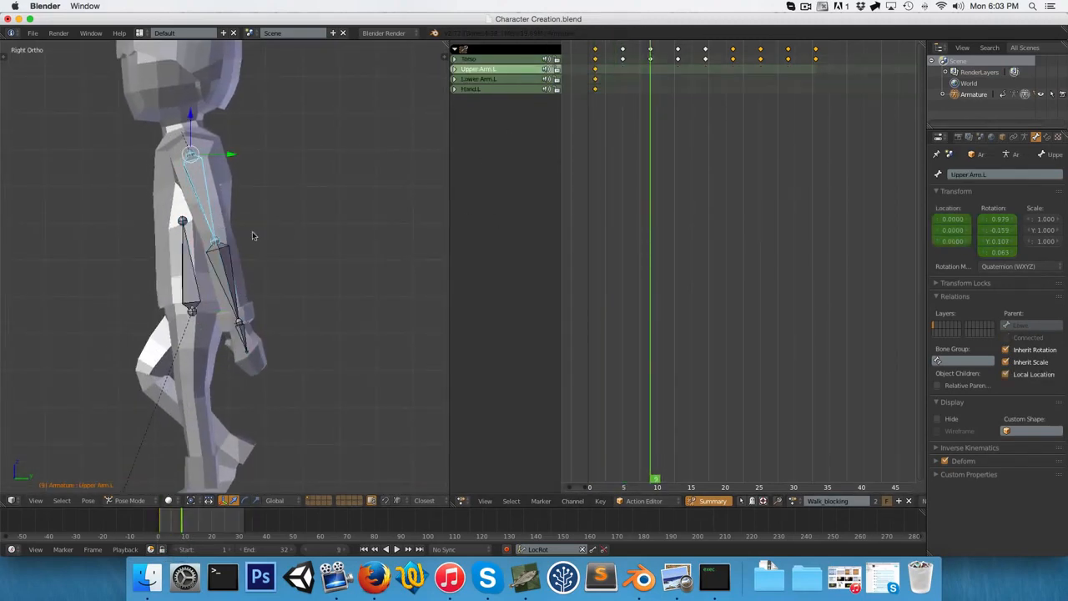
key(r)
click(263, 300)
key(r)
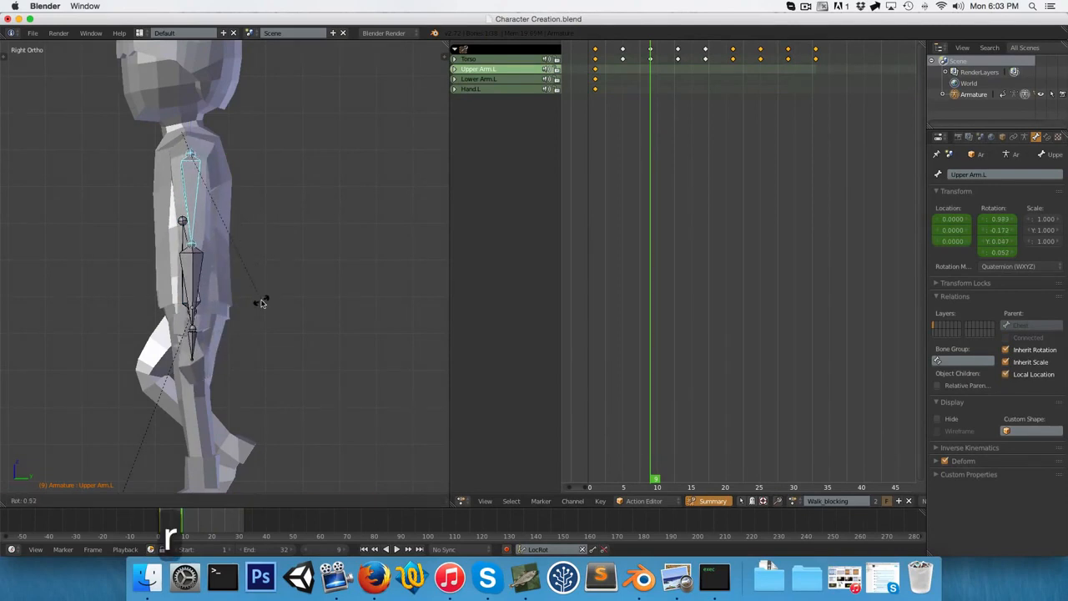
click(261, 303)
key(1)
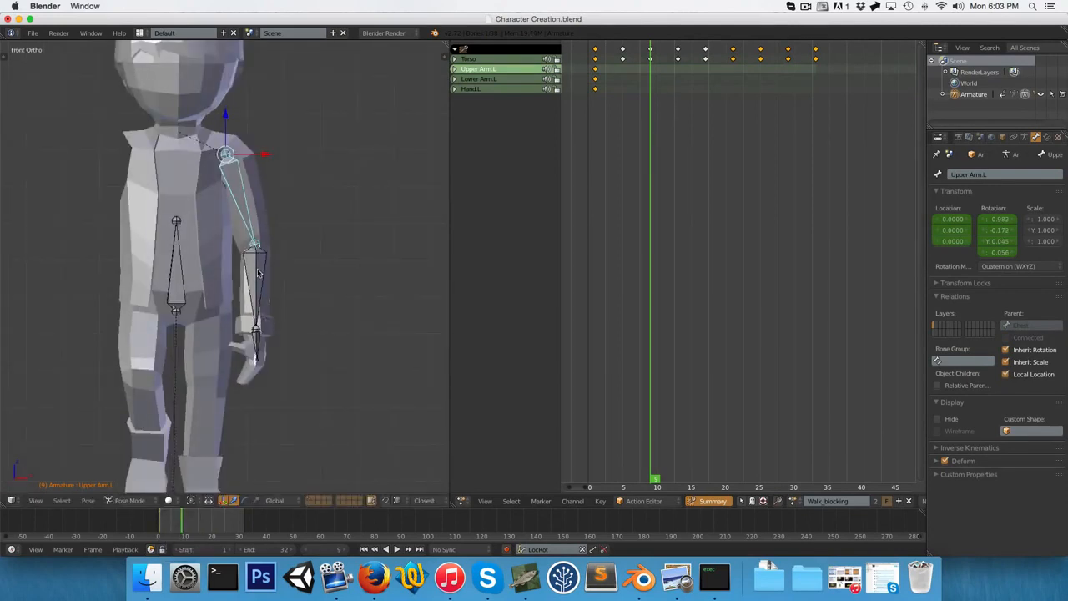
- Select all visible bones and insert LocRot keyframes for the straight left arm pose at frame 9
key(i)
key(a)
key(a)
key(i)
key(3)
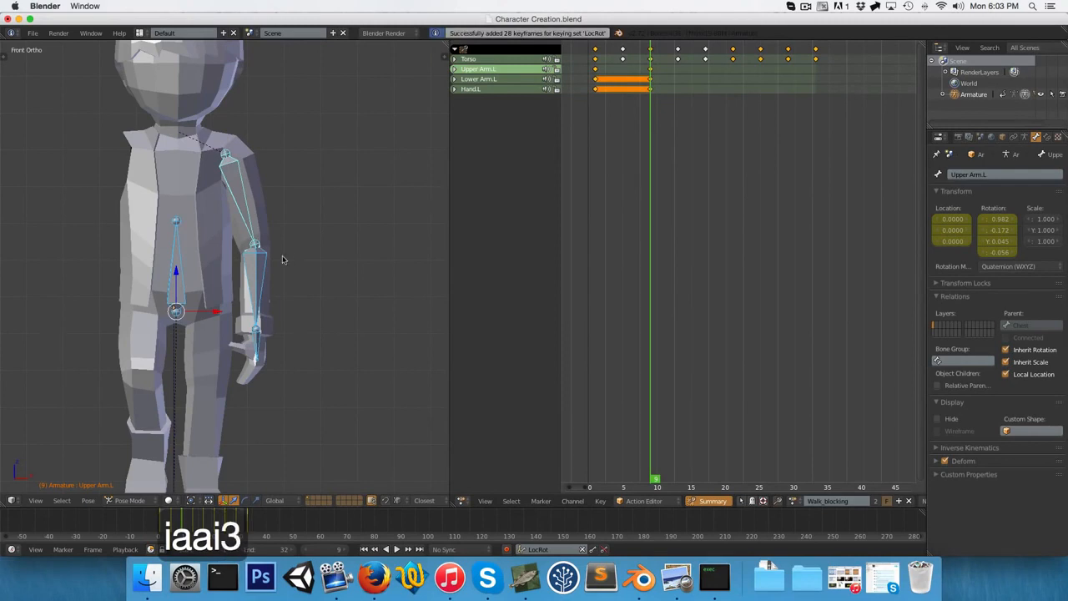
key(a)
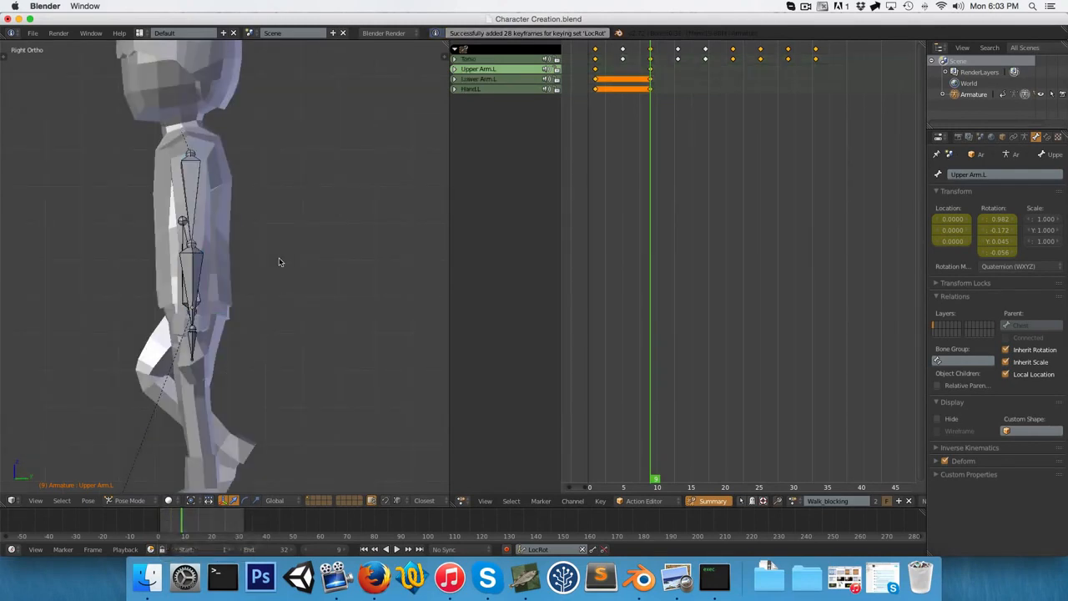
- Move to frame 17 and rotate the Upper Arm.L bone forward in the side view
scroll(267, 250, down, 1)
drag(653, 175, 705, 171)
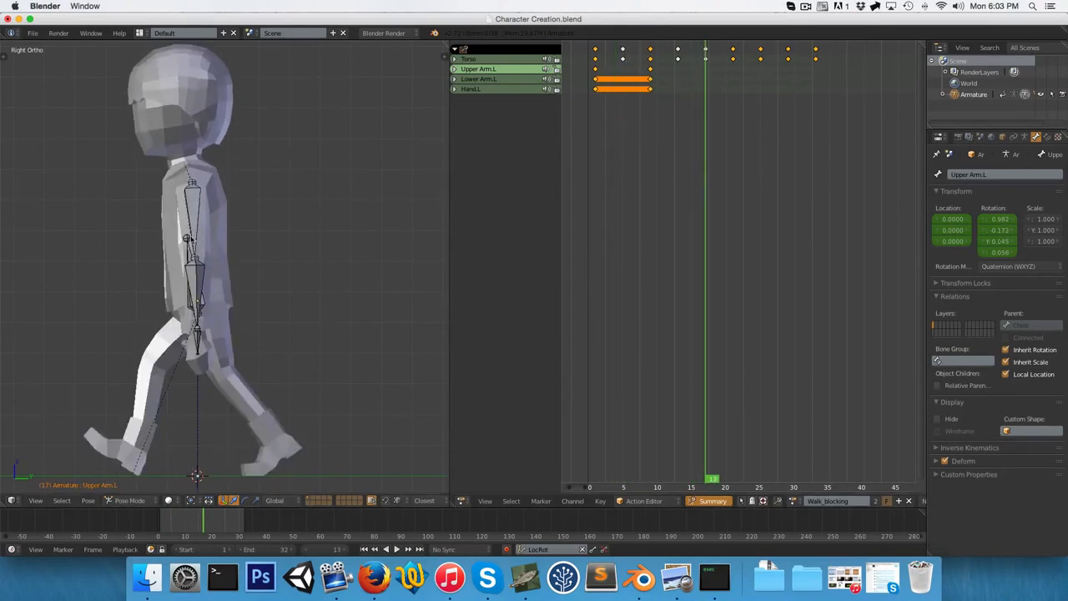
right_click(195, 225)
key(r)
click(173, 279)
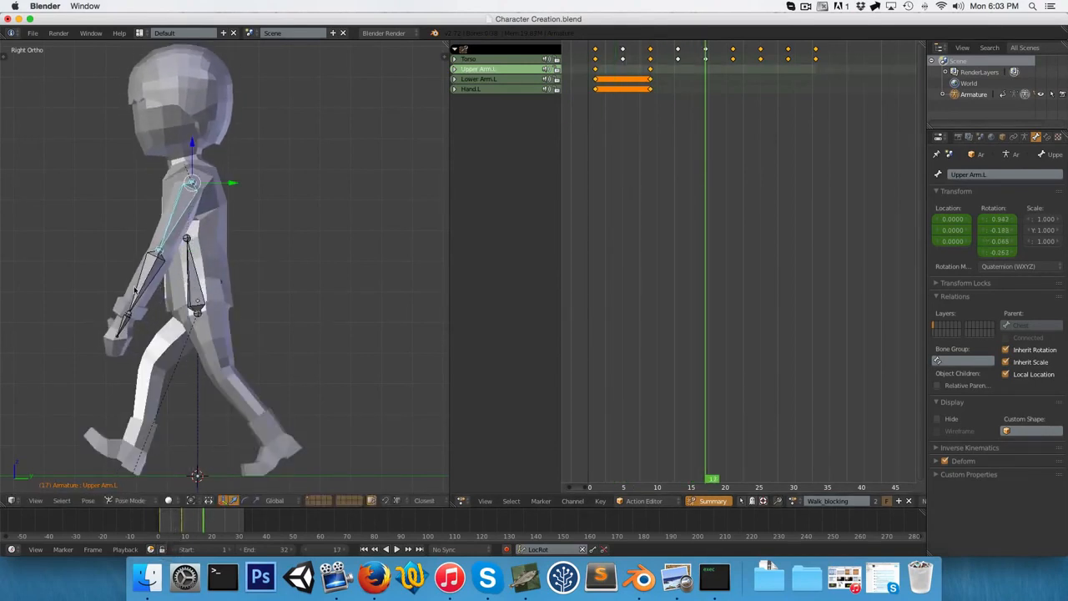
- Rotate the Lower Arm.L bone forward to bend the elbow and tilt the Hand.L bone slightly upward
right_click(134, 289)
key(r)
click(112, 282)
right_click(90, 309)
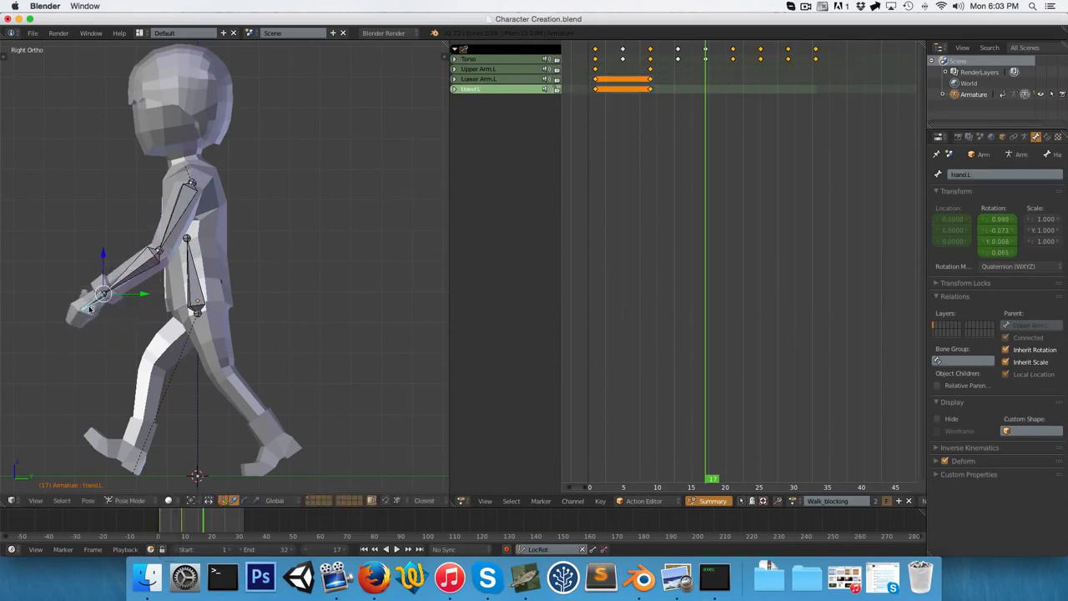
key(r)
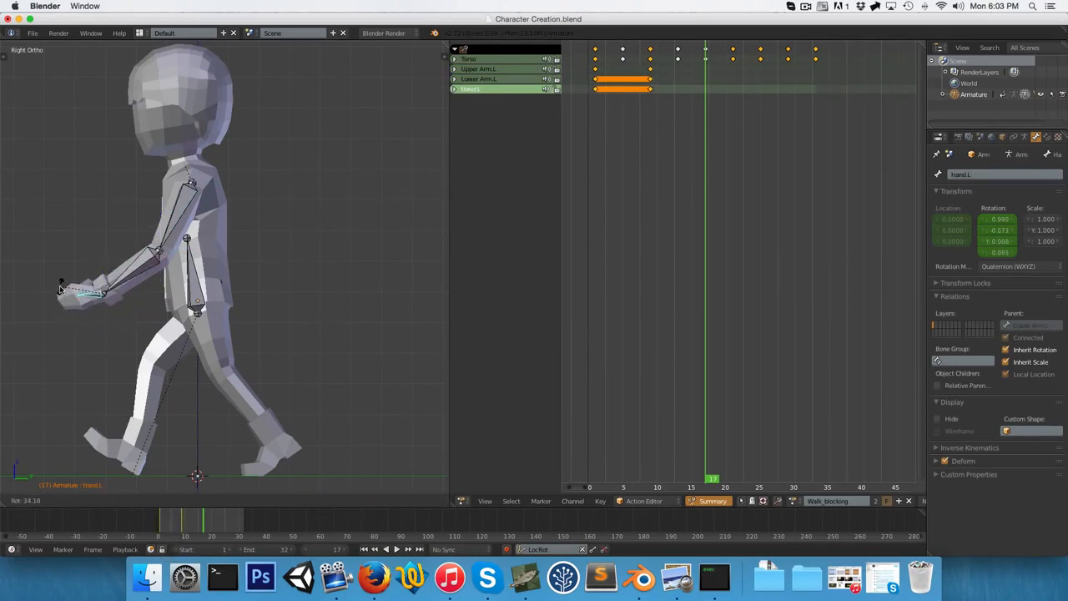
click(60, 297)
- Select all visible bones and insert LocRot keyframes for the forward left arm pose at frame 17
key(a)
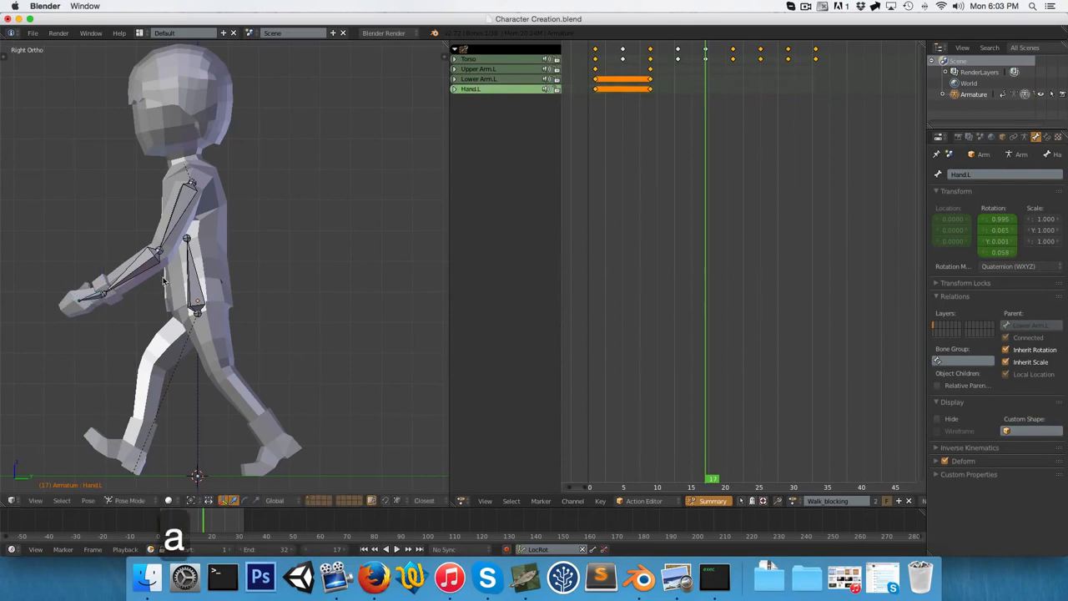
key(a)
key(i)
- Scrub and play back the walk animation from the start to examine the left arm's swing
drag(747, 181, 564, 188)
key(alt+a)
key(alt+a)
drag(703, 156, 586, 165)
key(alt+a)
key(alt+a)
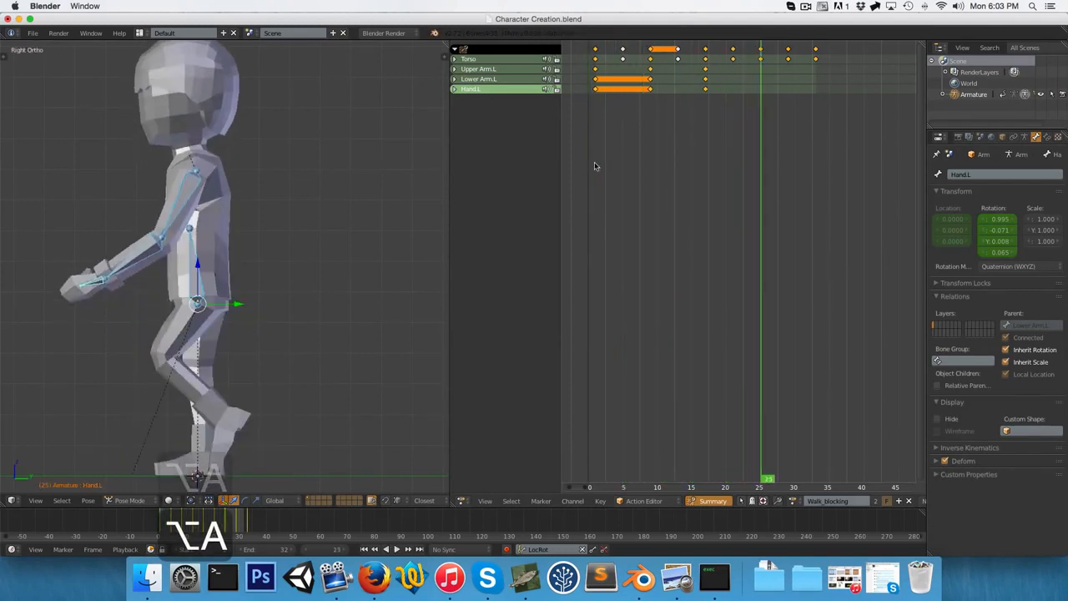
drag(732, 167, 606, 168)
key(alt+a)
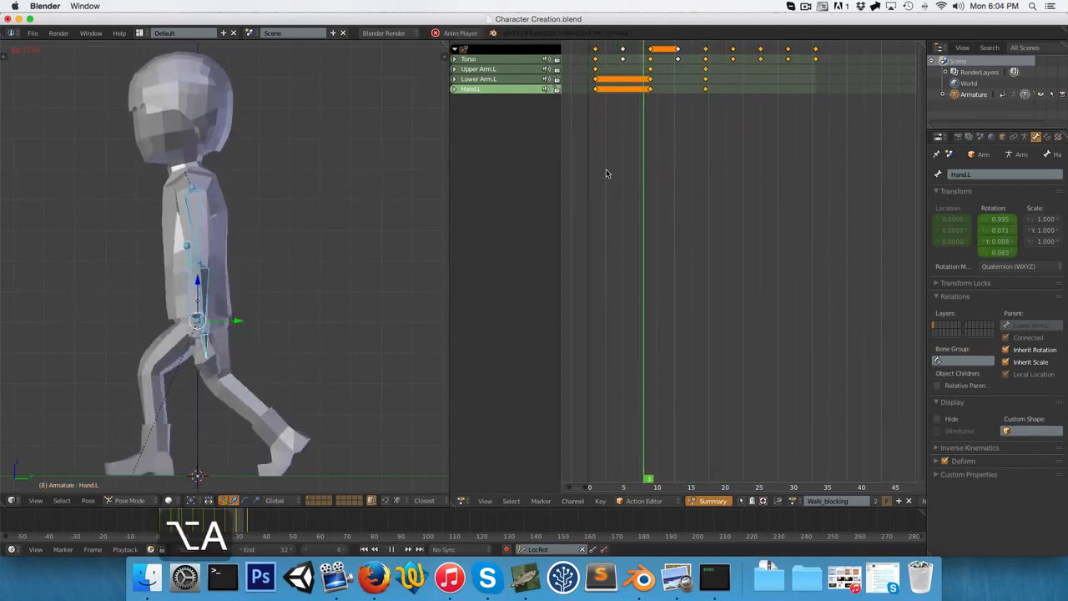
key(alt+a)
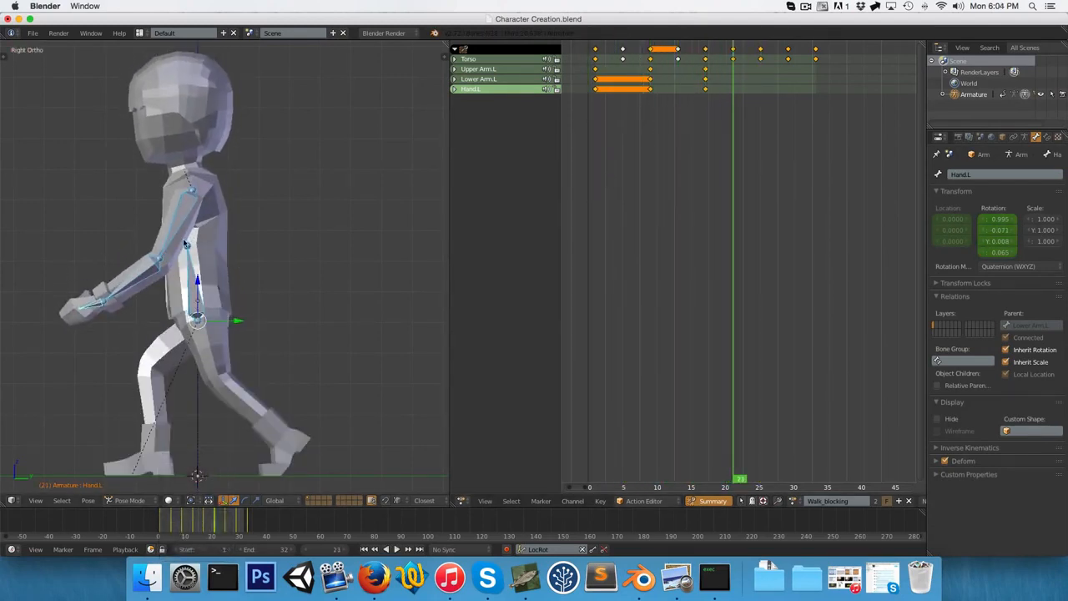
- Set the selected keyframes' interpolation to Constant and play back the blocked animation
key(t)
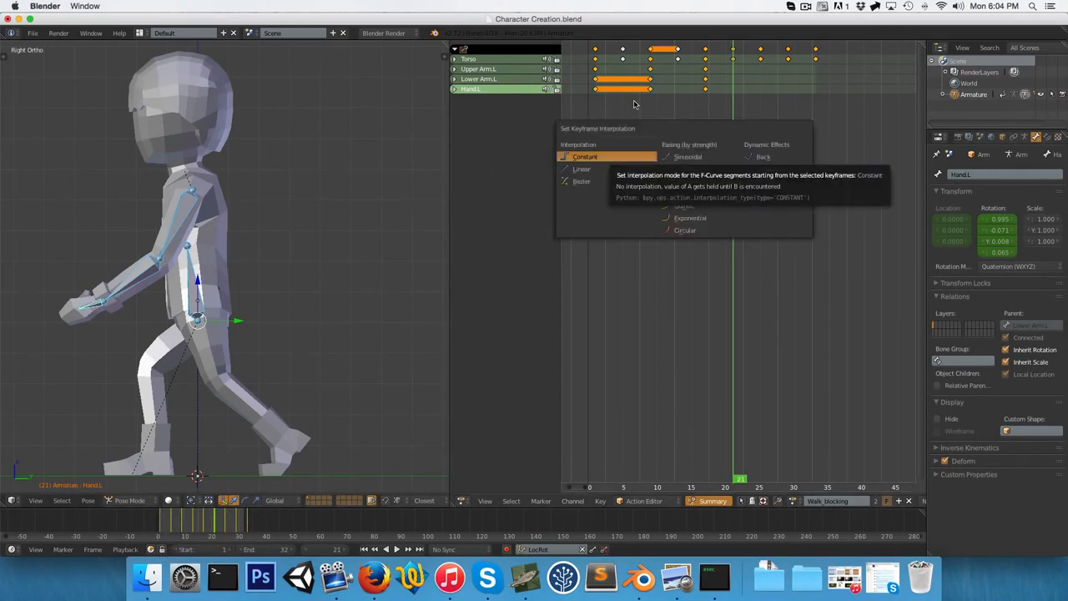
click(588, 158)
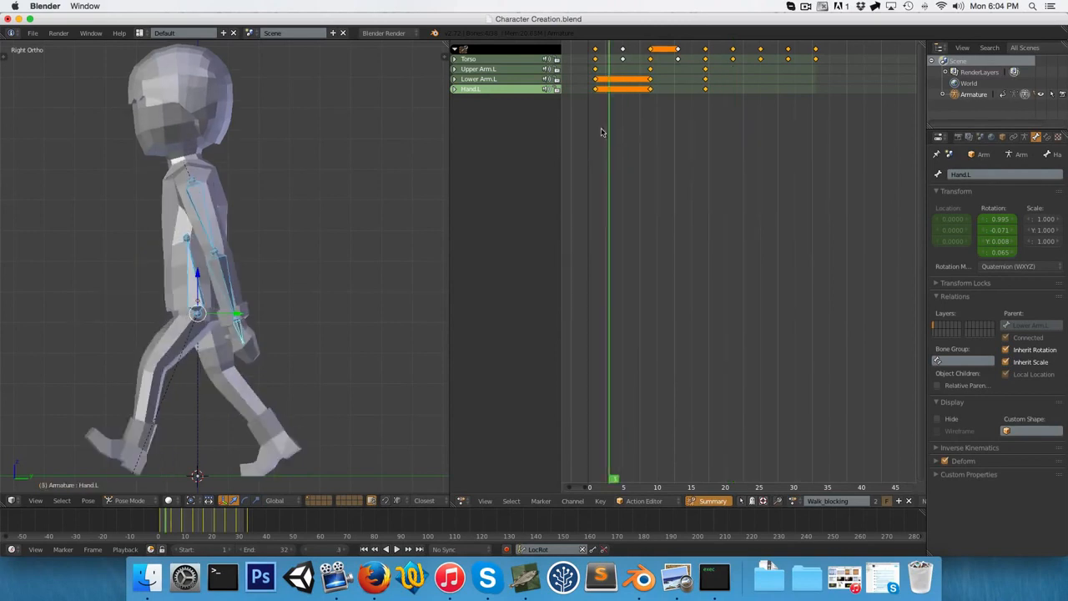
key(alt+a)
- At frame 5, apply a pose breakdown of about 38% to the Upper Arm.L bone
drag(574, 142, 630, 161)
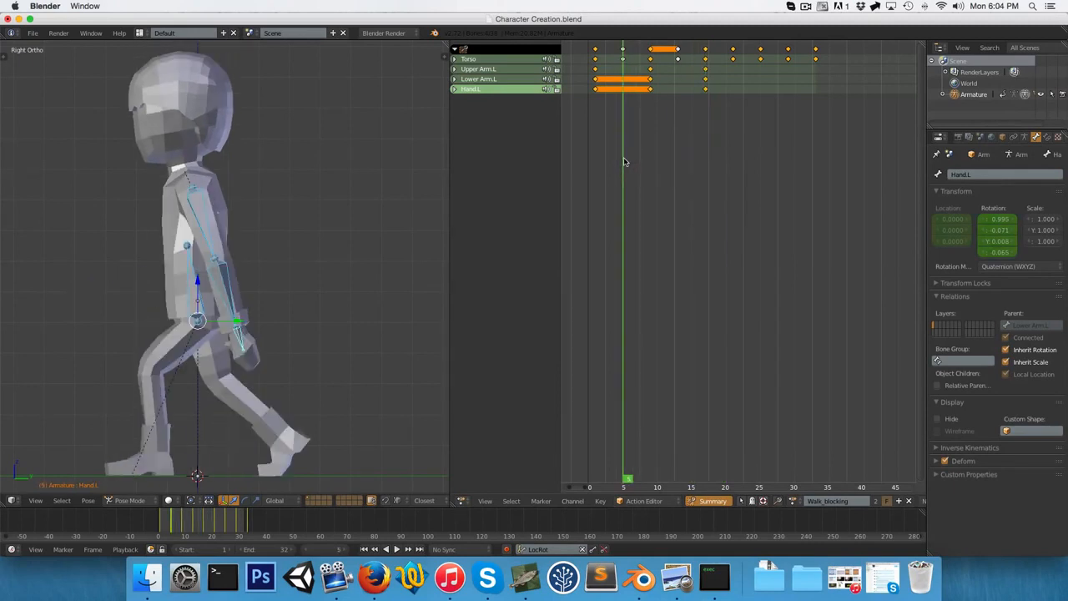
right_click(199, 216)
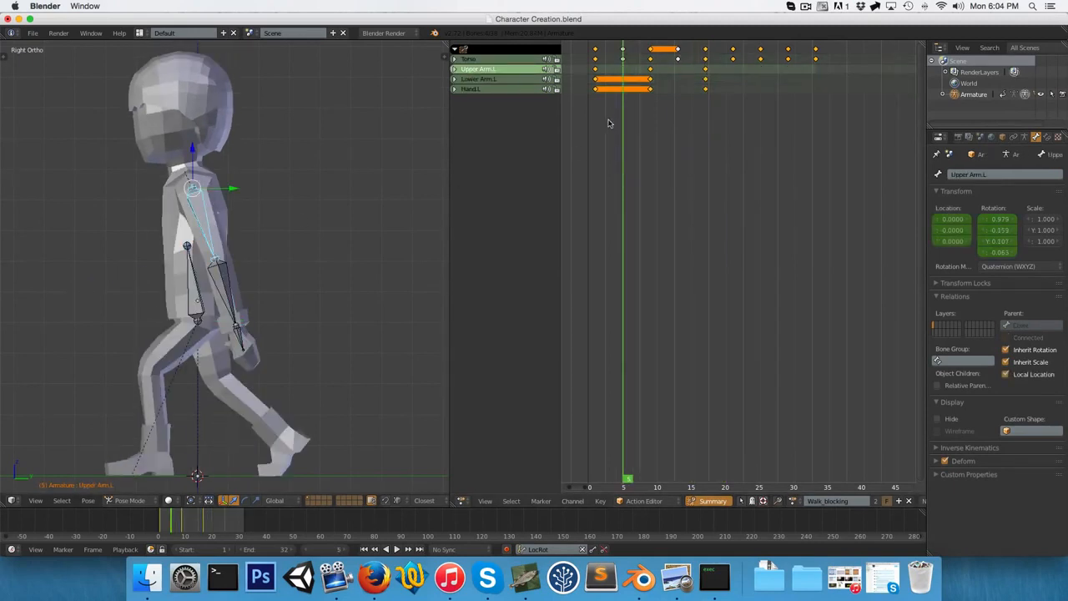
mouse_move(626, 125)
mouse_down()
mouse_move(634, 120)
mouse_move(630, 131)
mouse_up()
scroll(233, 210, up, 2)
key(shift+e)
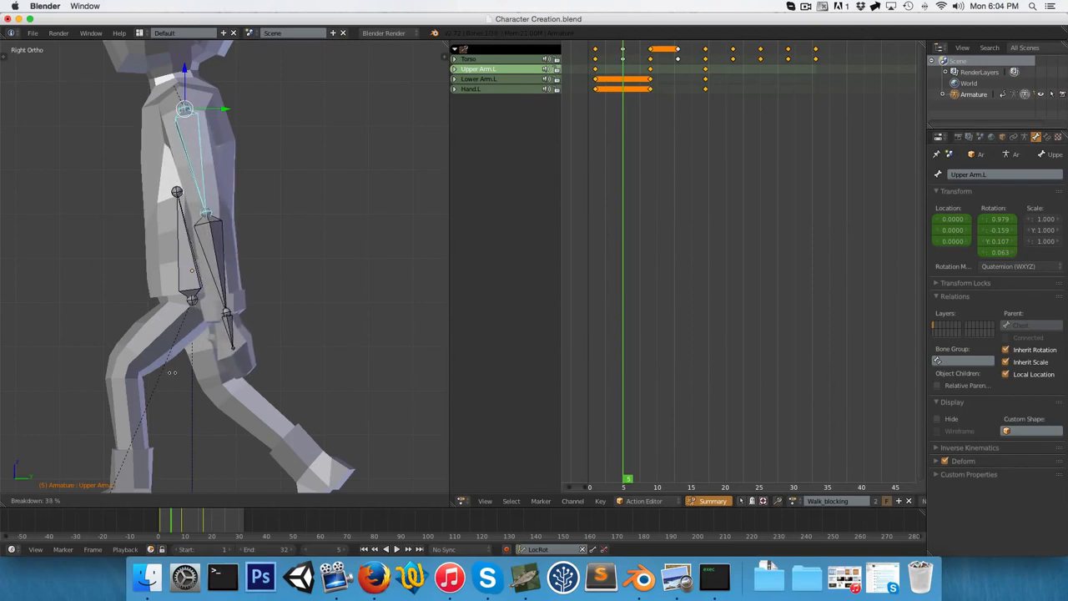
click(171, 374)
- Select all visible bones in the side view and insert LocRot keyframes for the breakdown pose at frame 5
scroll(209, 369, down, 5)
middle_drag(209, 370, 249, 234)
key(KP_3)
key(a)
key(a)
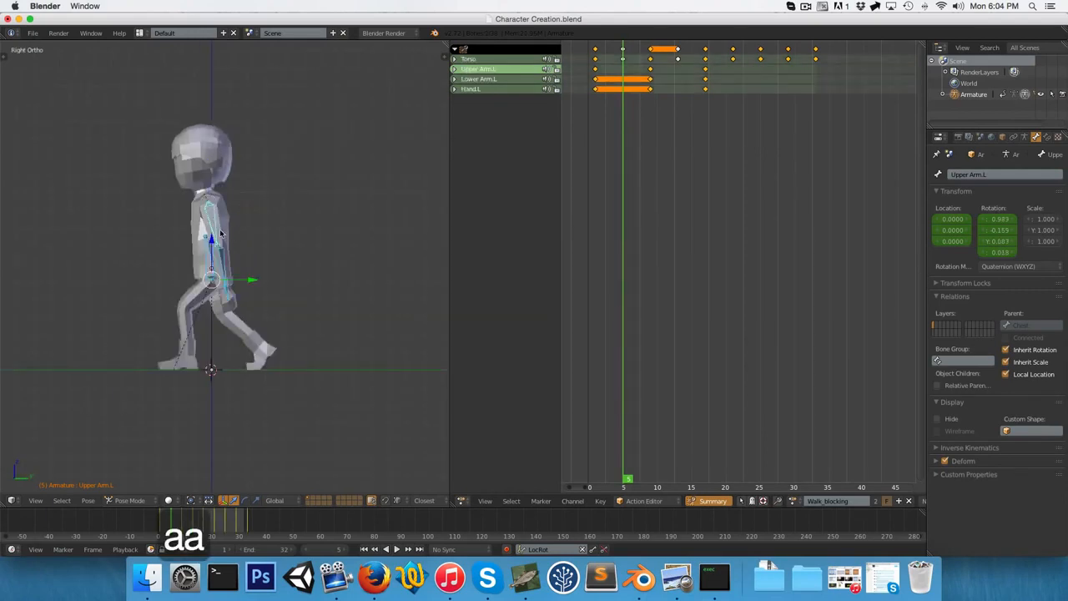
key(i)
- Play back the animation from the start to check the arm swing with the frame 5 pose
key(alt+a)
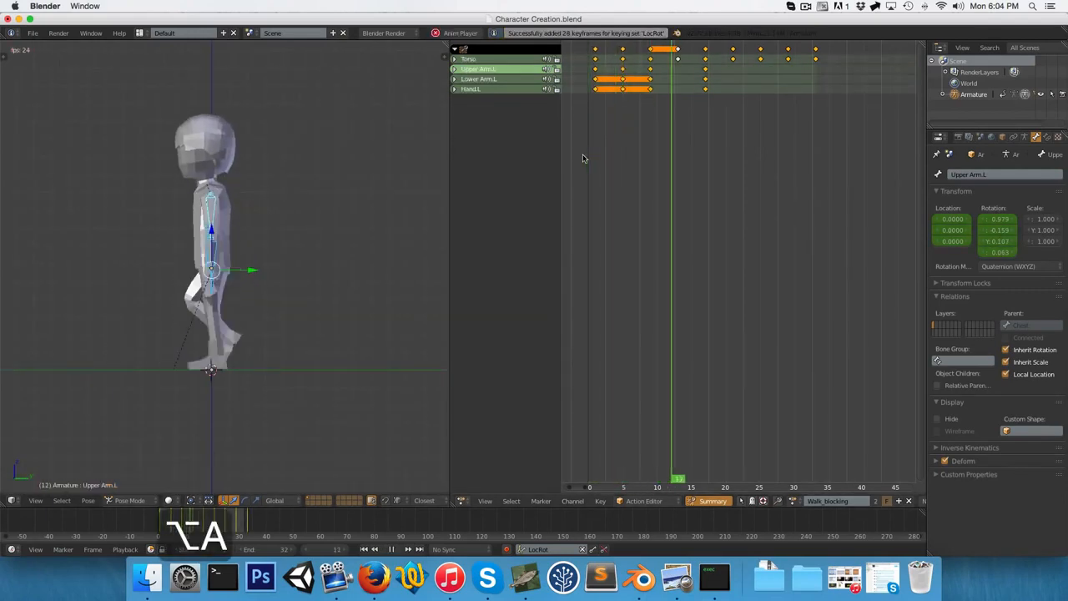
click(588, 146)
key(alt+a)
key(alt+a)
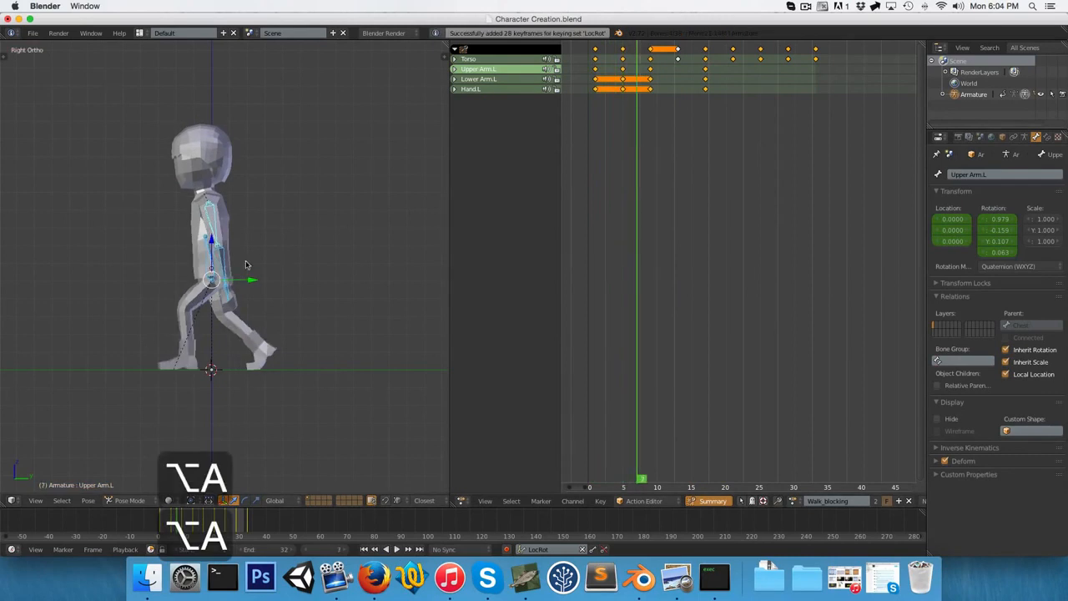
- Move to frame 13 and apply a pose breakdown to the Upper Arm.L bone between its neighbouring keyframes
drag(630, 100, 678, 104)
scroll(305, 160, up, 3)
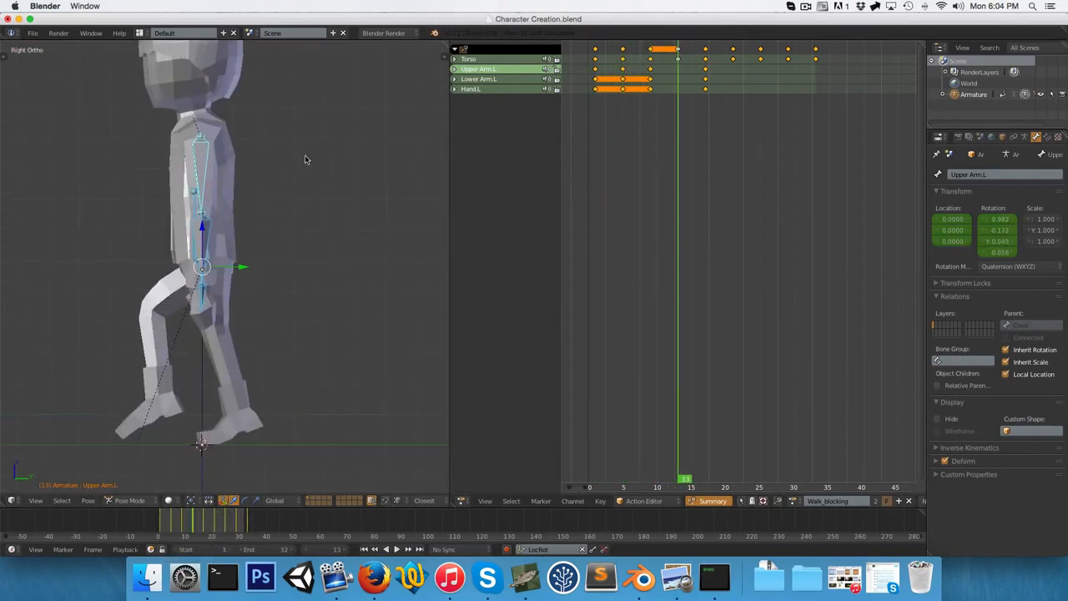
right_click(200, 173)
key(shift+e)
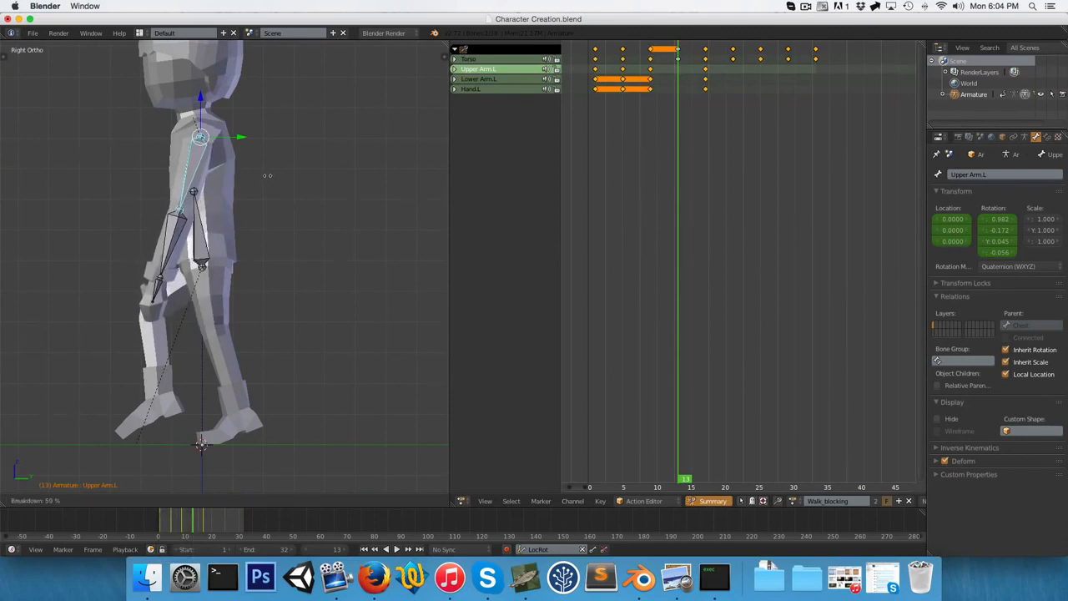
click(231, 201)
- Apply a pose breakdown to the Lower Arm.L bone at frame 13
right_click(158, 242)
key(shift+e)
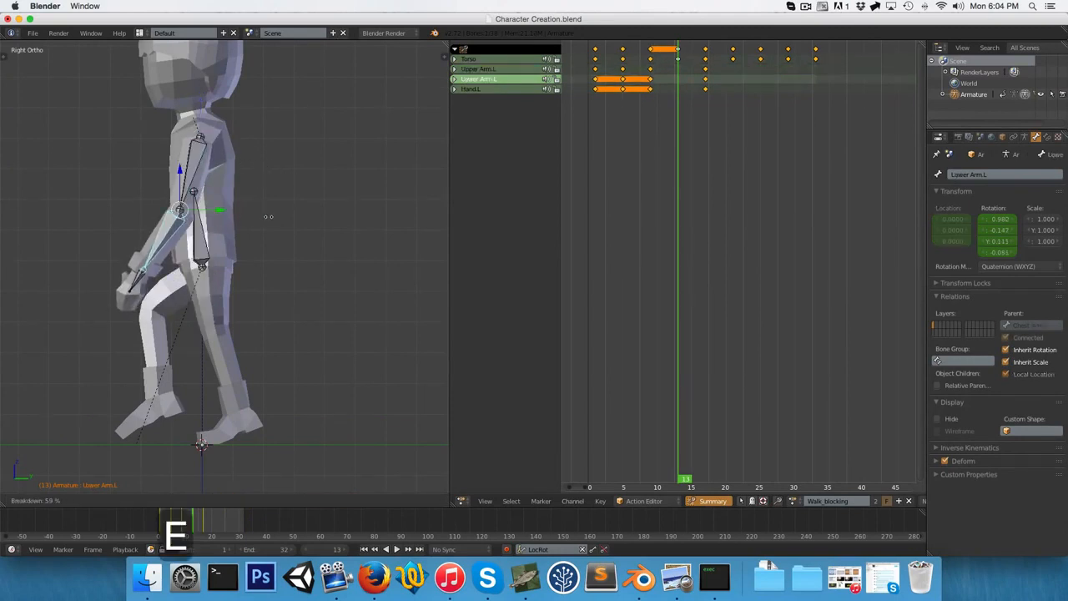
click(289, 228)
- Select the three left arm bones, insert LocRot keyframes at frame 13, and play back the result
key(KP_1)
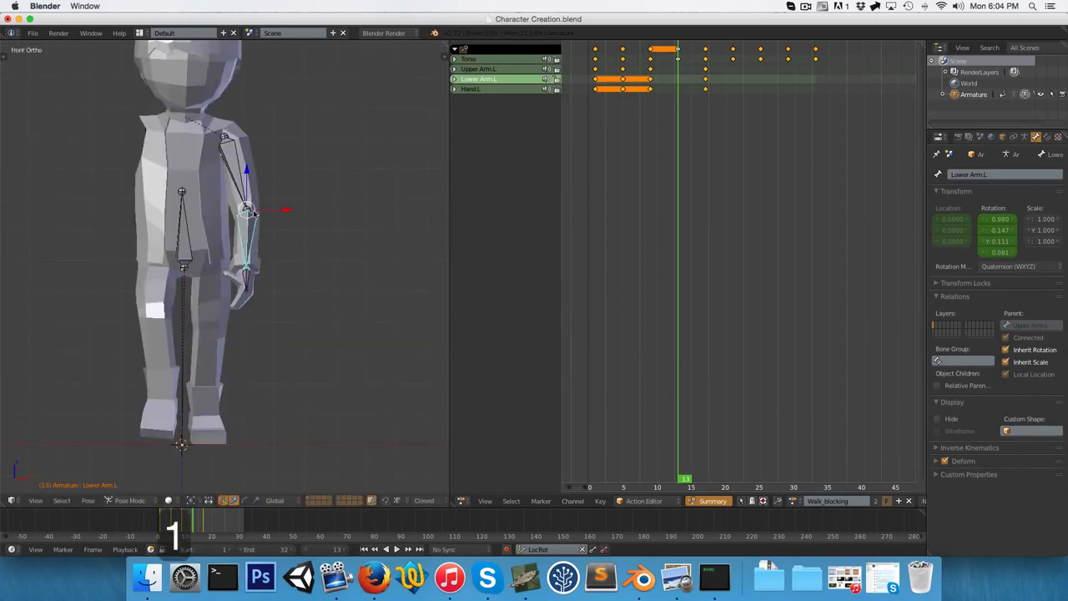
right_click(244, 279)
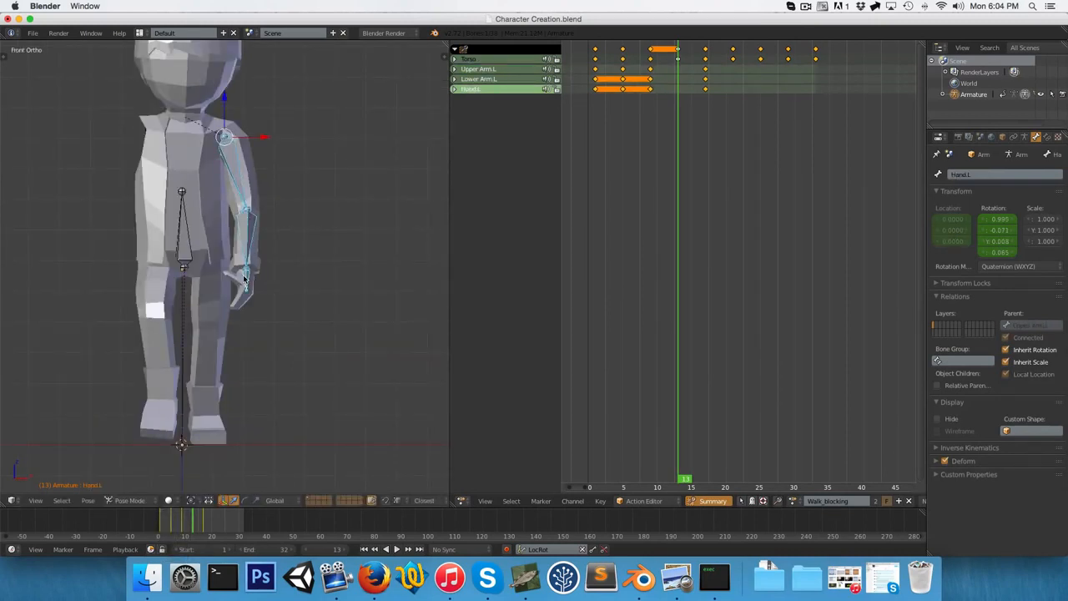
key(i)
key(KP_3)
key(alt+a)
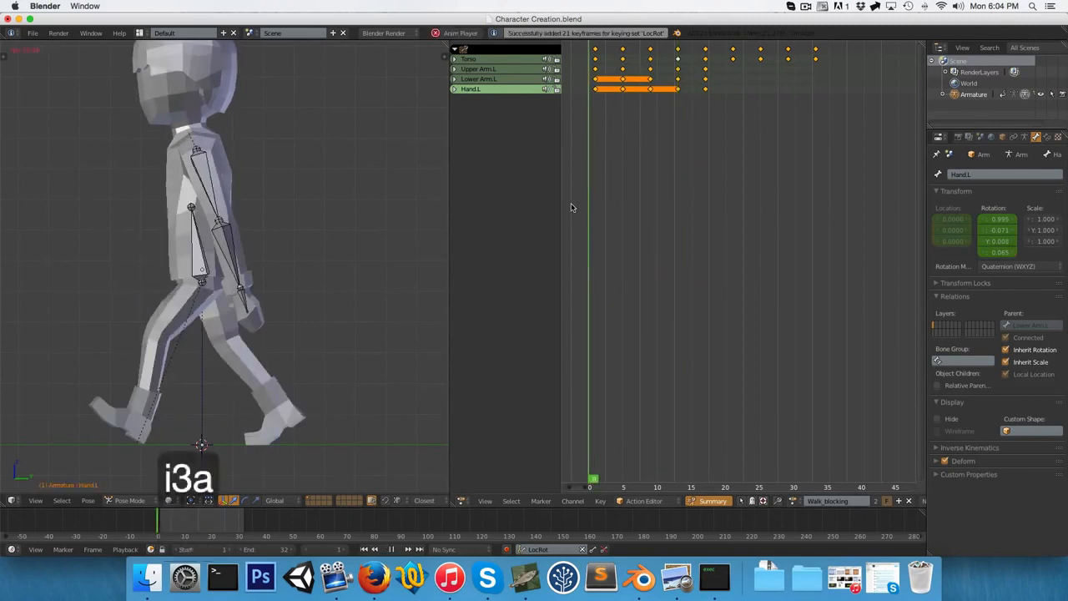
key(alt+a)
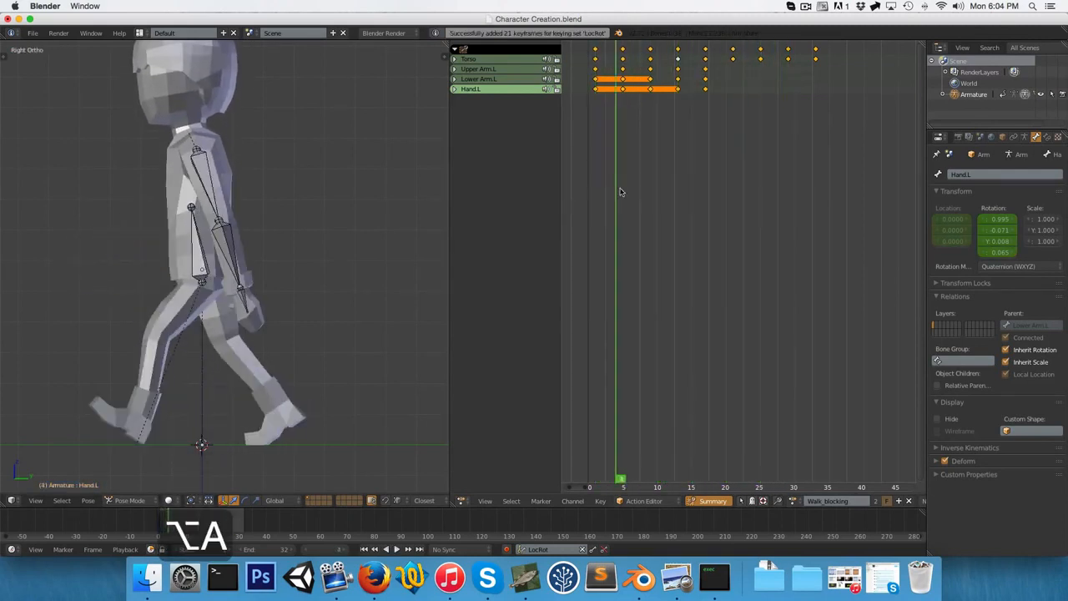
- Move to frame 21 and rotate the Upper Arm.L bone slightly back toward the body in the side view
drag(619, 192, 733, 204)
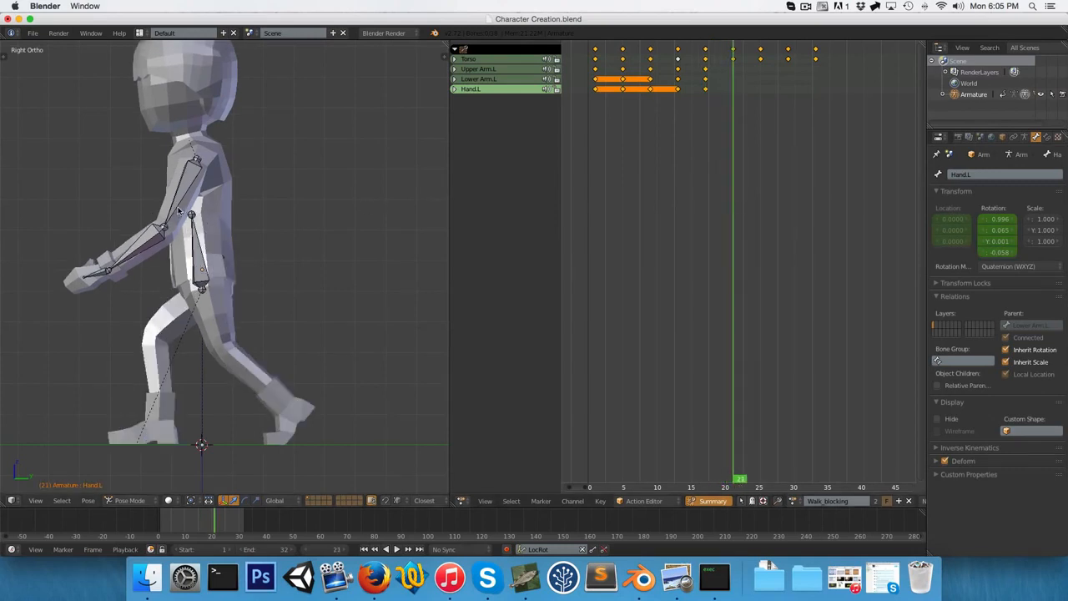
scroll(170, 204, up, 2)
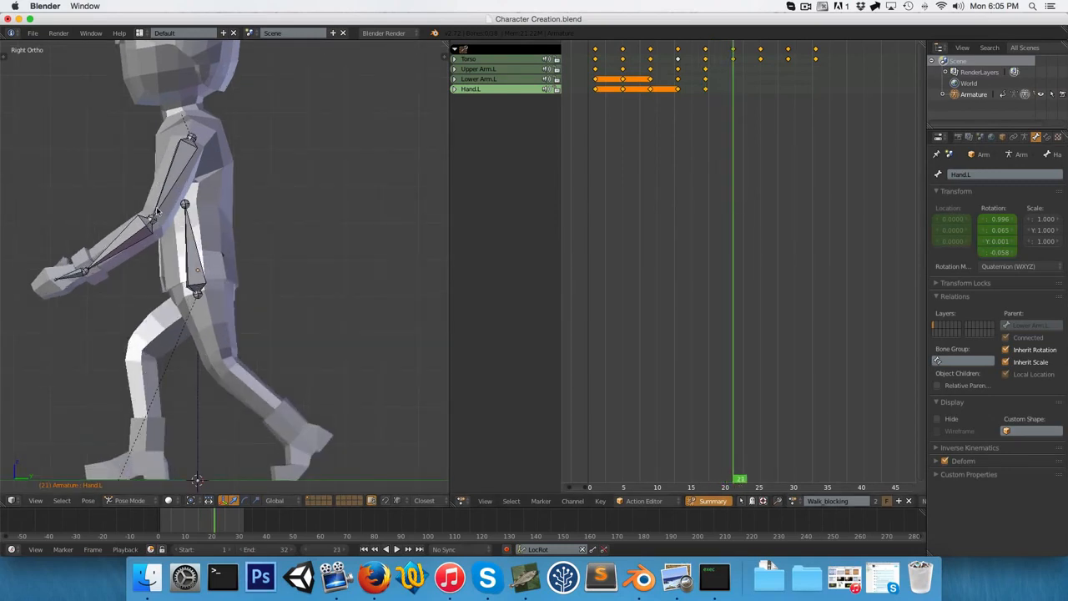
right_click(156, 211)
key(r)
click(139, 259)
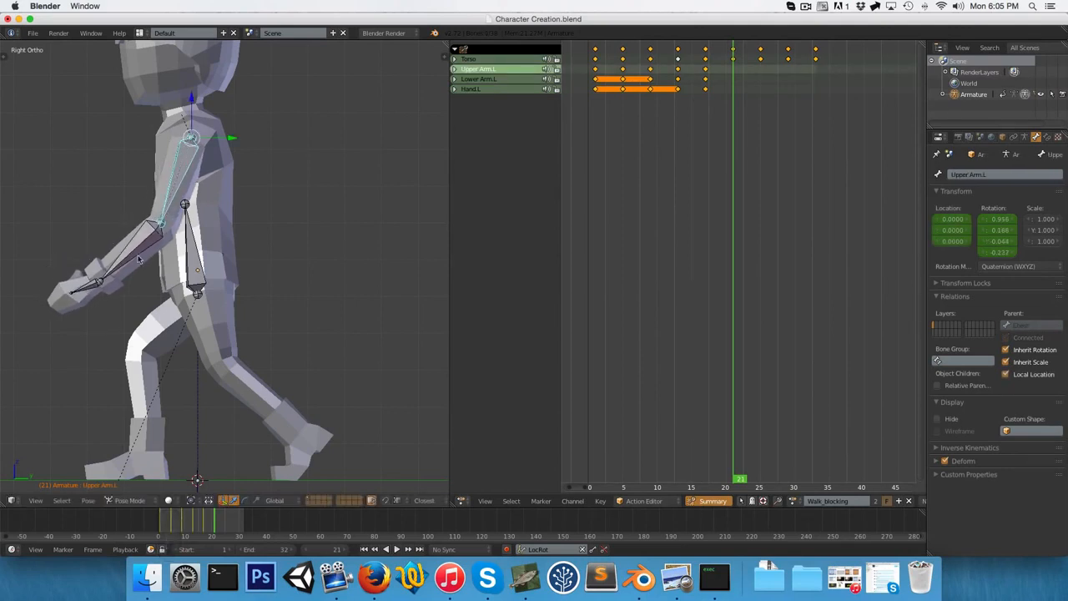
- Rotate the Lower Arm.L and Hand.L bones slightly upward for the frame 21 pose
right_click(112, 273)
key(r)
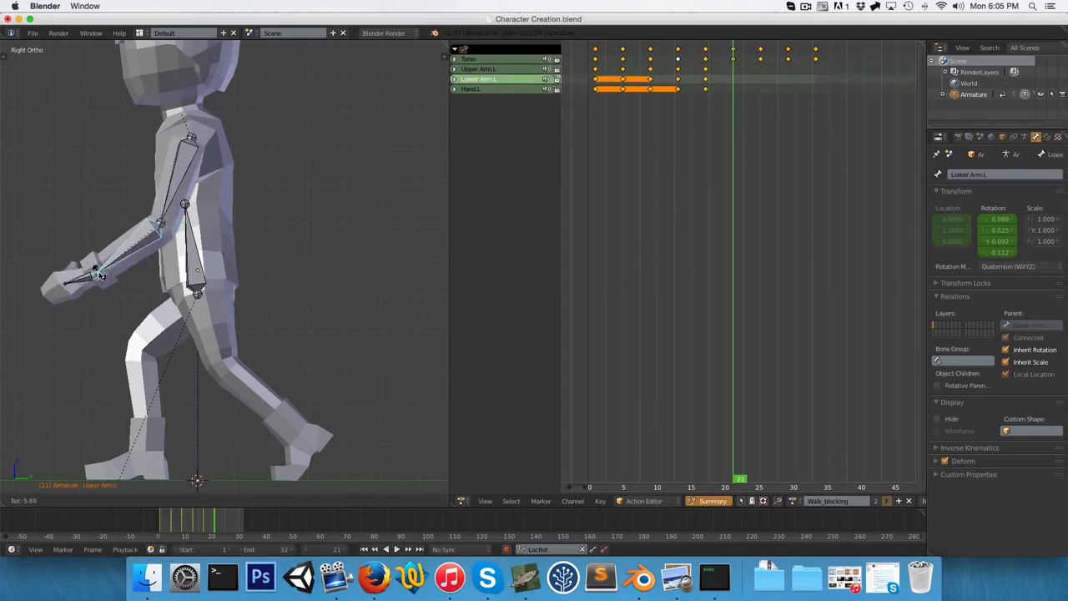
click(99, 276)
right_click(71, 284)
key(r)
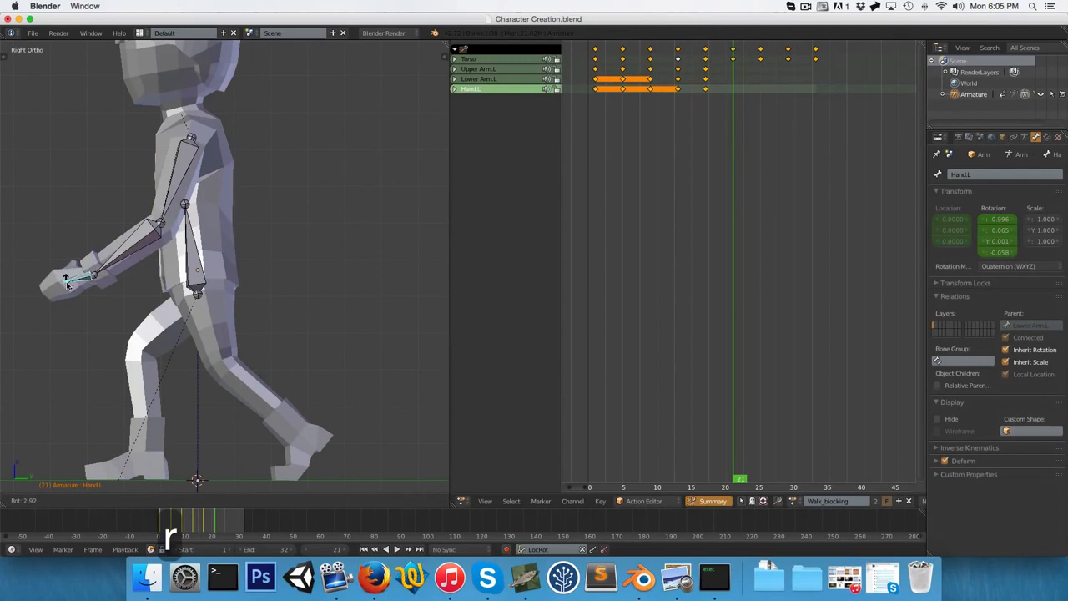
click(64, 282)
- Select all visible bones and insert LocRot keyframes for the left arm pose at frame 21
key(a)
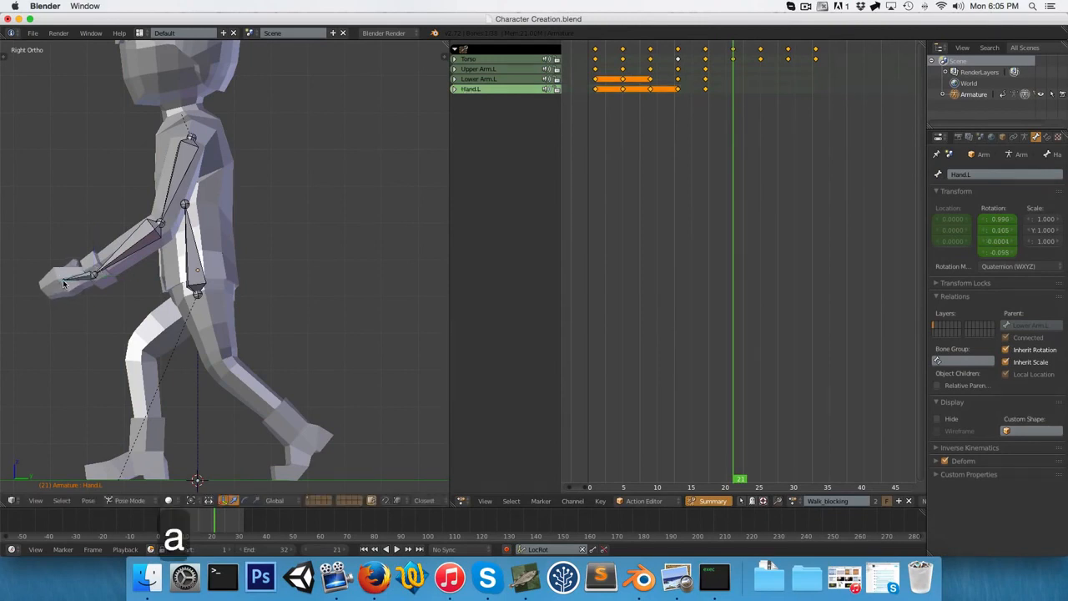
key(a)
key(i)
- Deselect the keyframes and play back the animation to review the left arm swing up to frame 21
key(a)
key(alt+a)
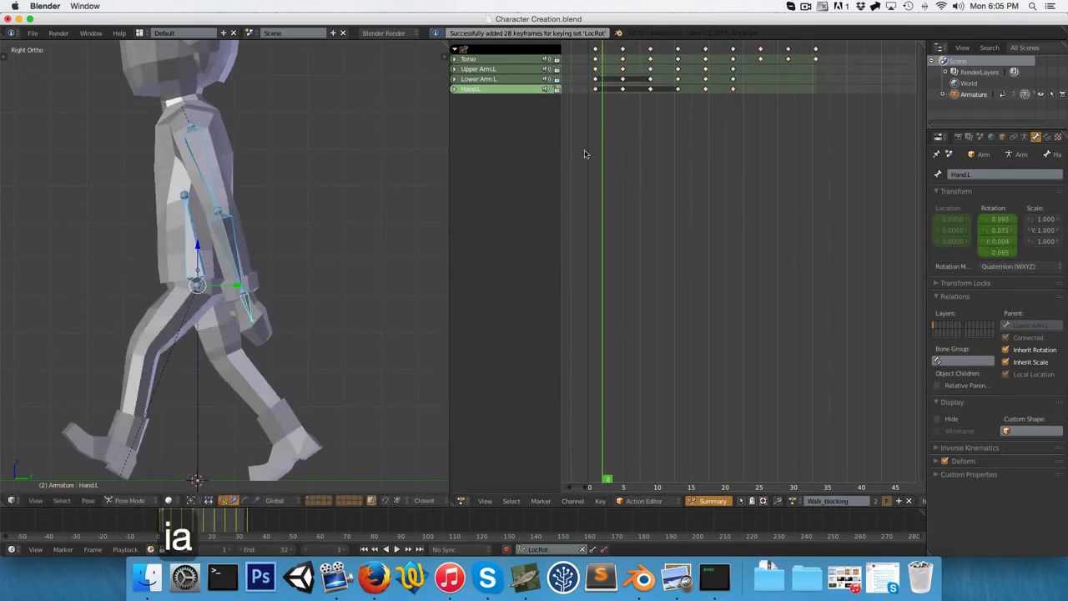
right_click(238, 213)
key(alt+a)
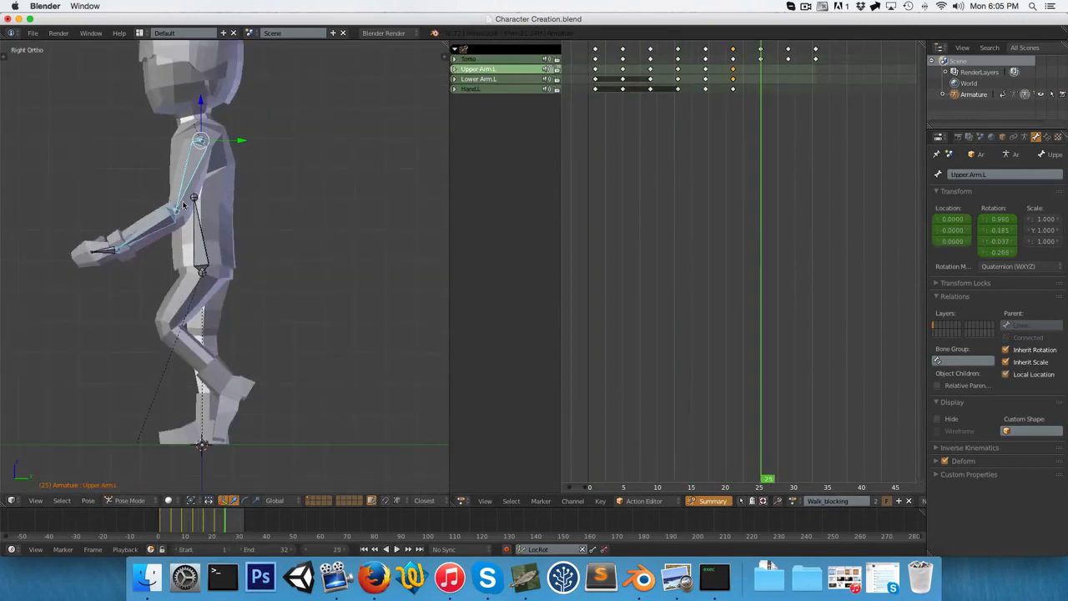
- Go to frame 9, copy the pose, and select only the three left arm bones in the front view
click(644, 123)
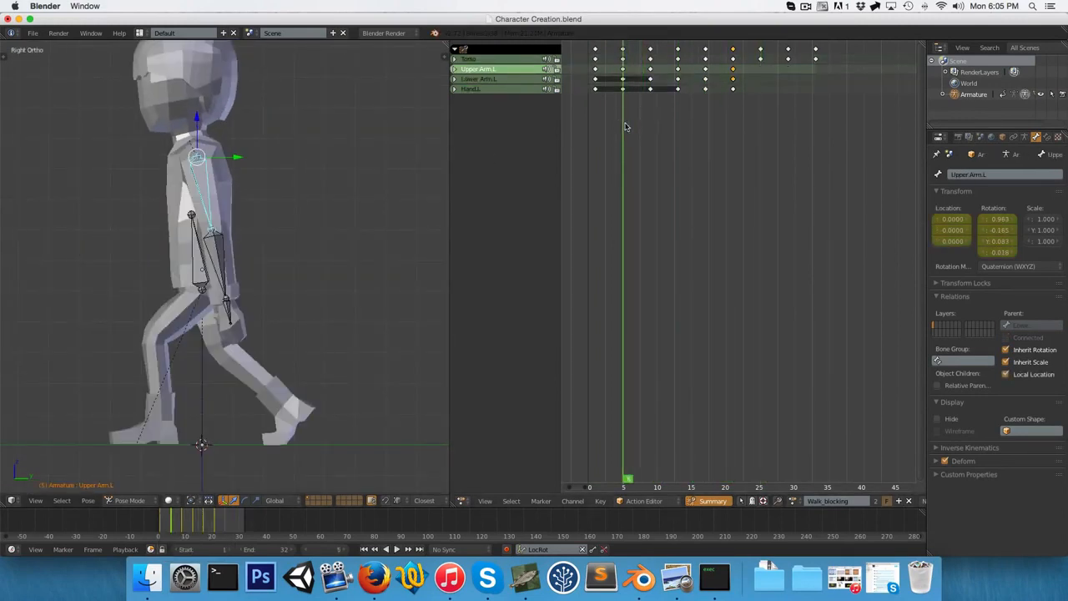
drag(647, 125, 651, 126)
key(a)
key(a)
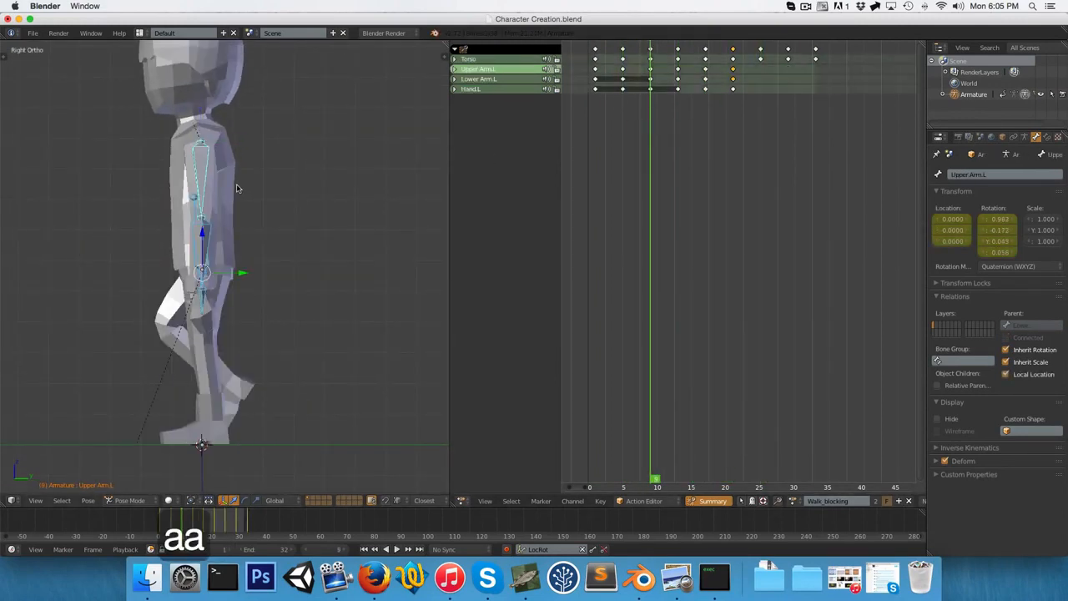
key(ctrl+c)
key(KP_1)
key(a)
key(b)
drag(210, 117, 285, 316)
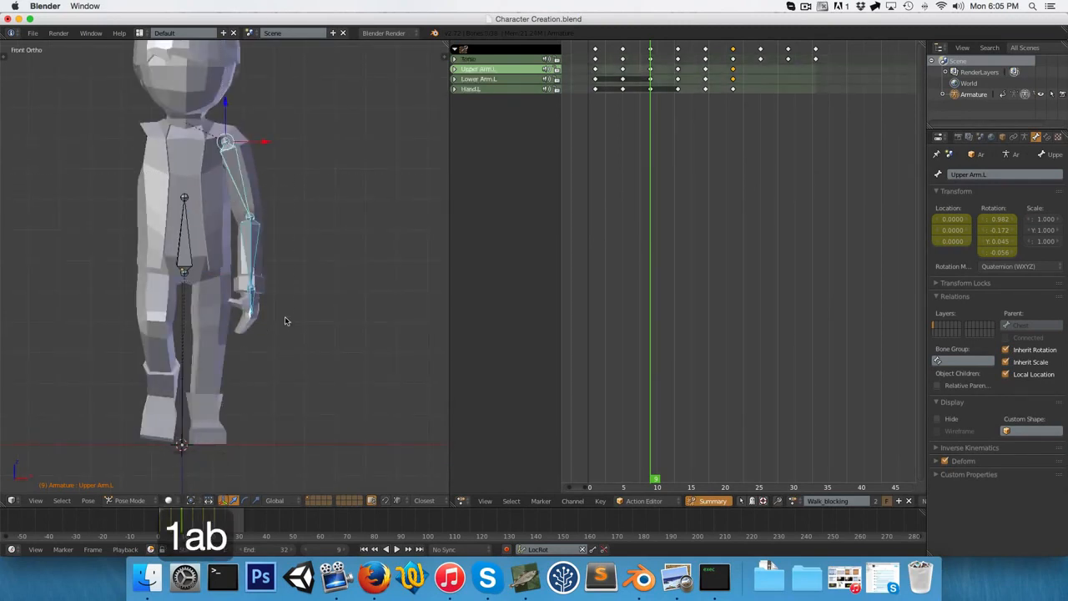
- Paste the copied left arm pose at frame 25 and insert LocRot keyframes for the arm bones
click(763, 125)
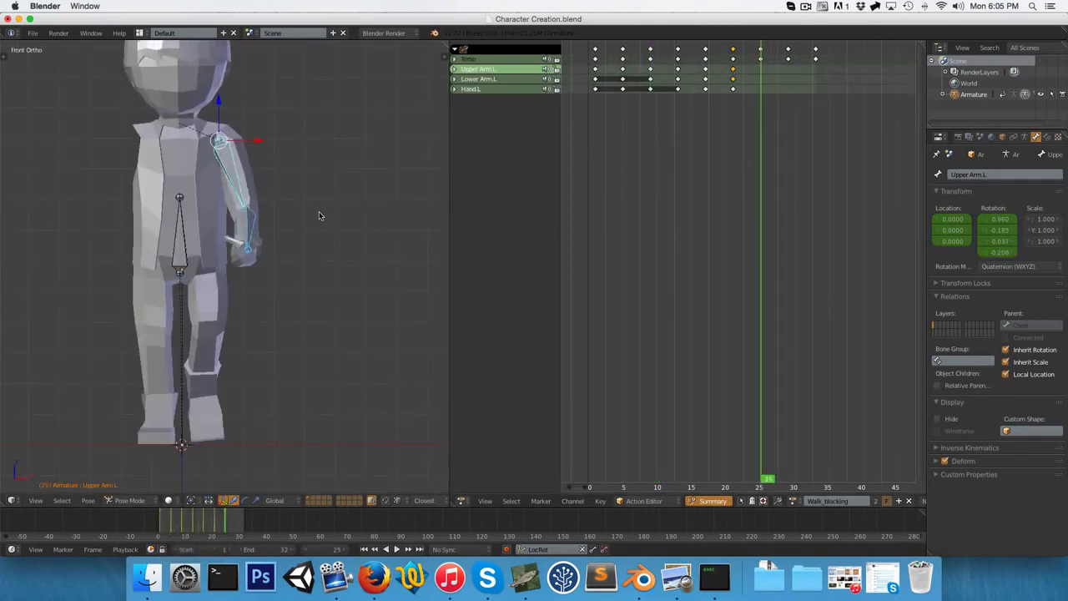
key(ctrl+v)
key(i)
key(KP_3)
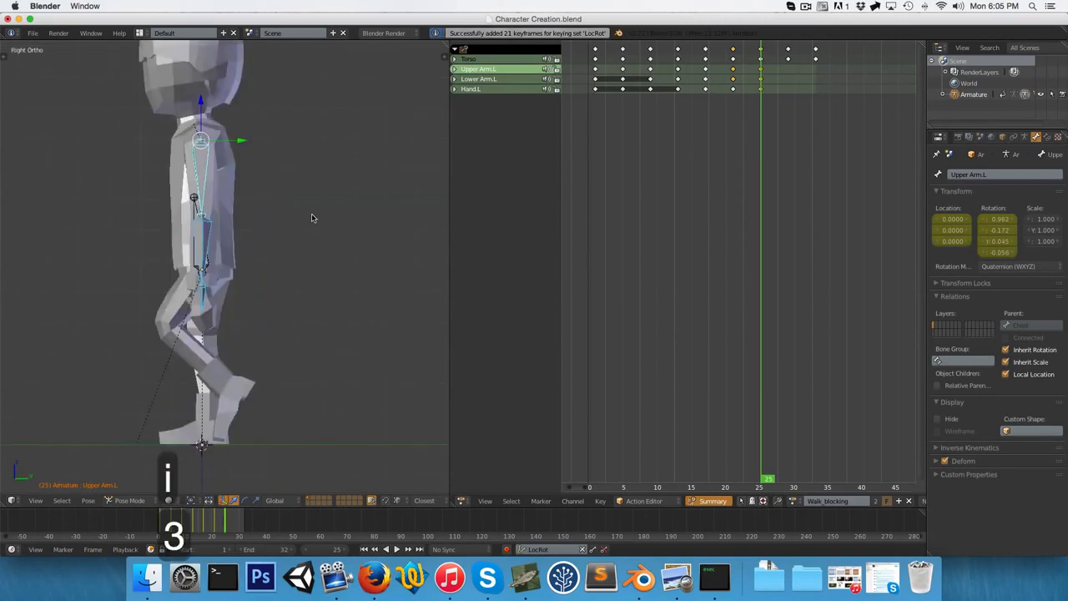
- Rotate the Hand.L bone slightly forward in the side view and keyframe it at frame 25
right_click(198, 303)
scroll(197, 303, up, 2)
key(r)
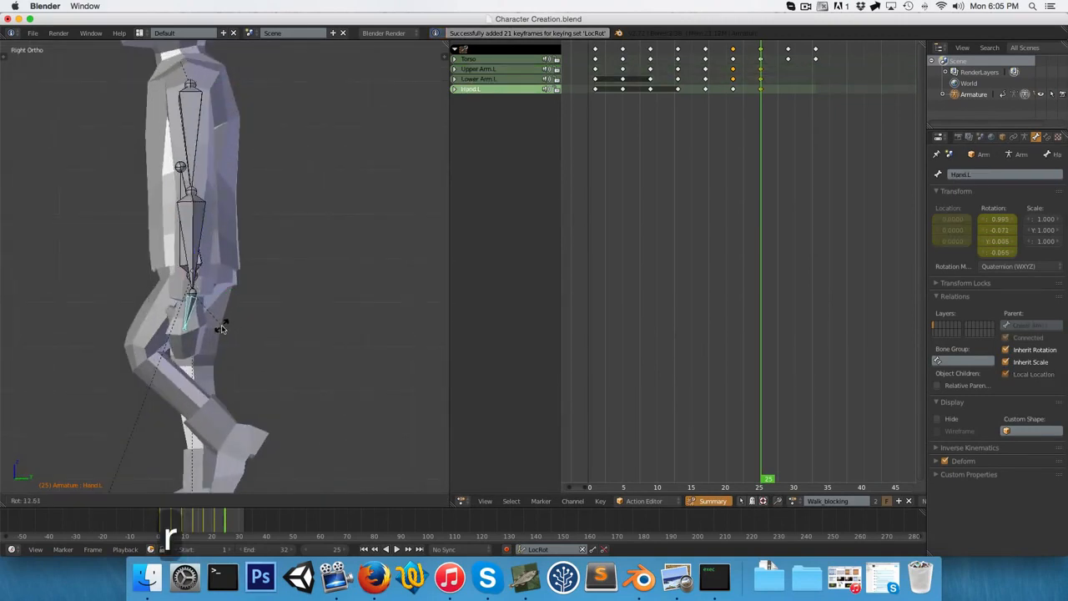
click(218, 322)
key(i)
- Duplicate the left arm keyframes from frame 1 to frame 33 so the swing loops
drag(767, 111, 789, 111)
scroll(239, 146, down, 1)
right_click(208, 169)
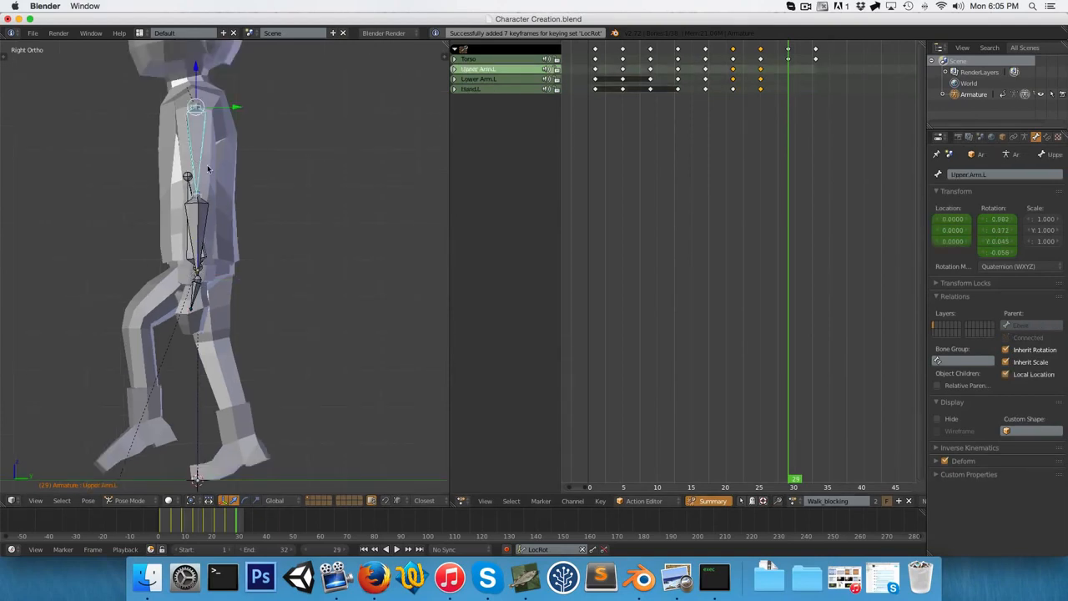
click(596, 112)
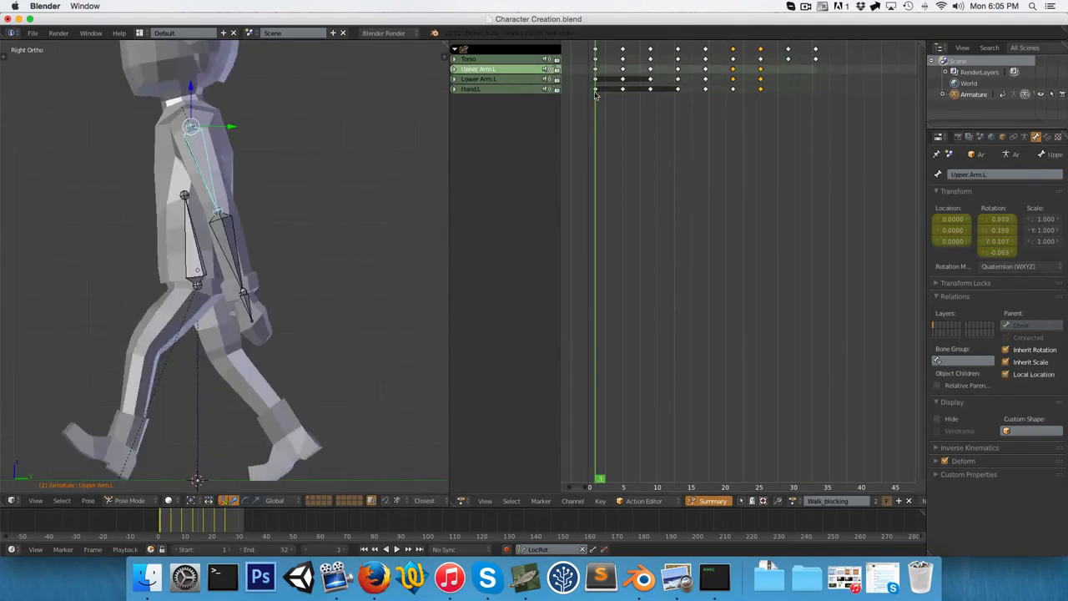
alt+right_click(596, 80)
key(shift+d)
click(817, 107)
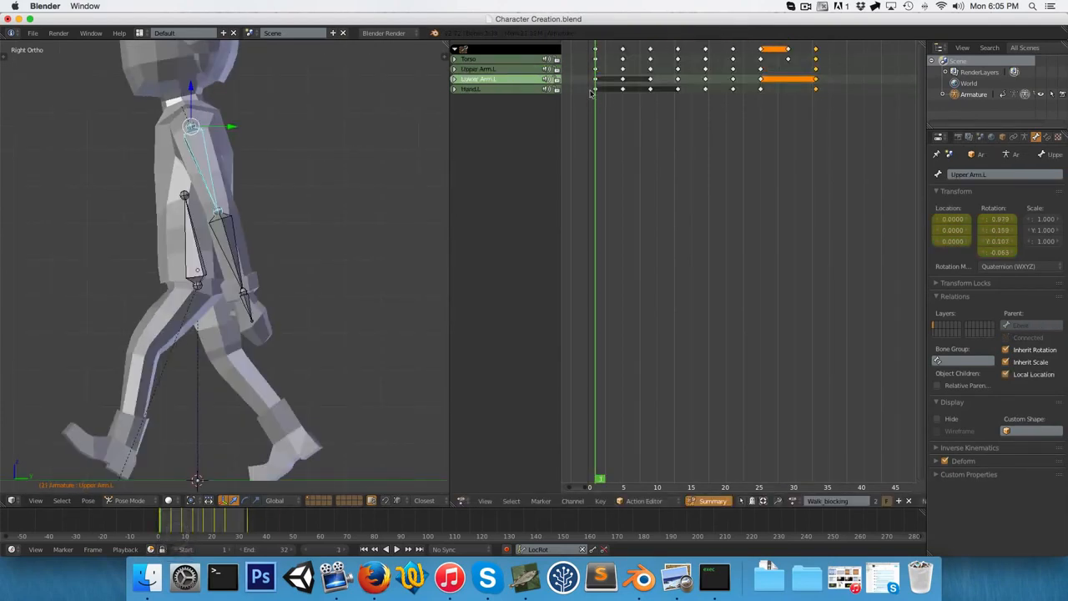
- At frame 29, create a breakdown pose of about 66% for the left arm between its neighbouring keyframes
drag(816, 73, 802, 96)
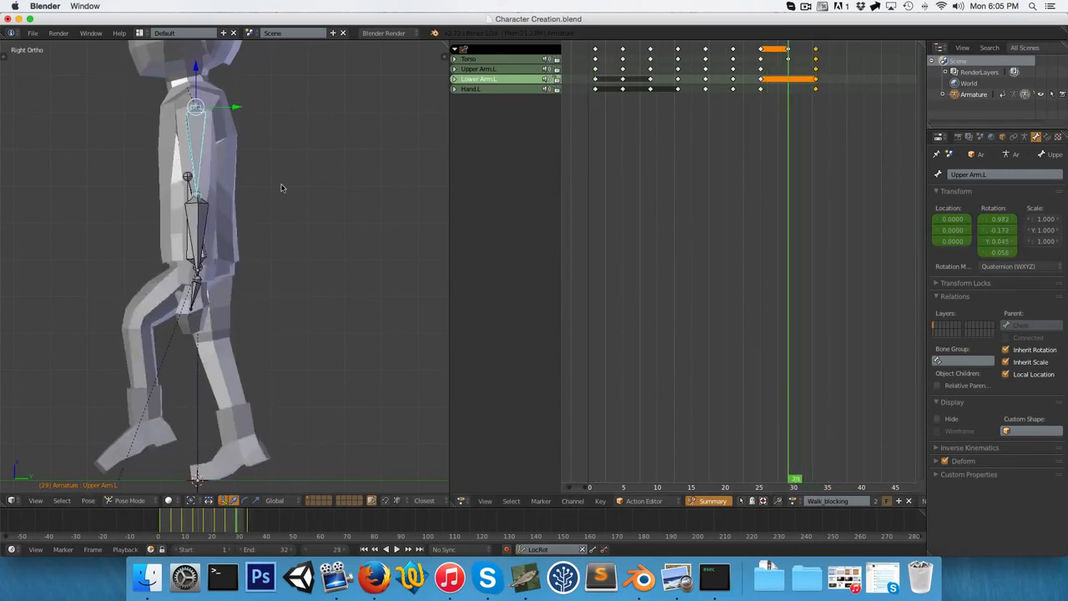
key(shift+e)
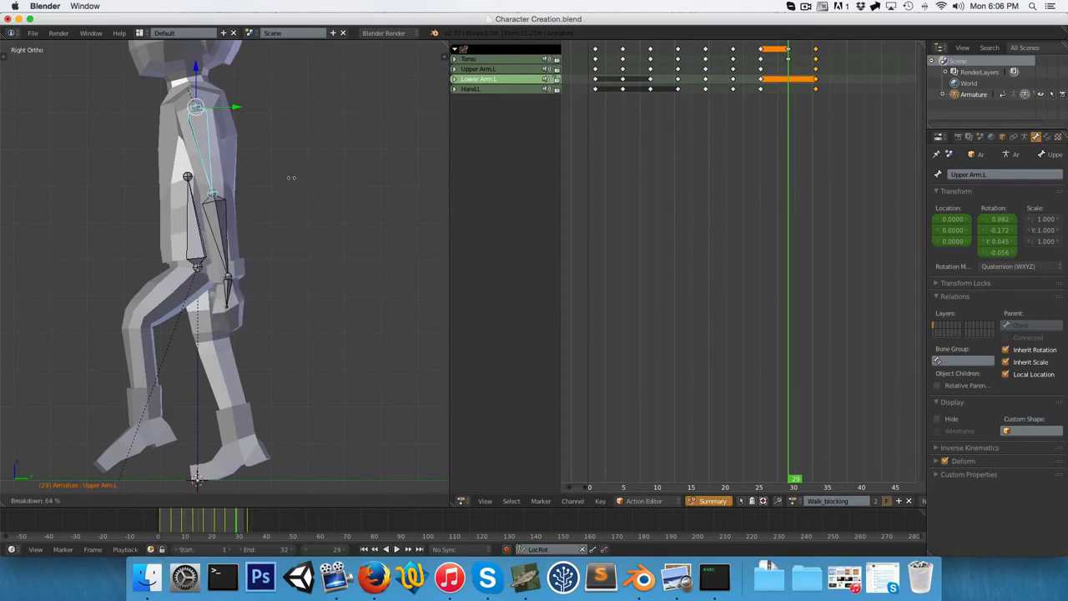
click(292, 182)
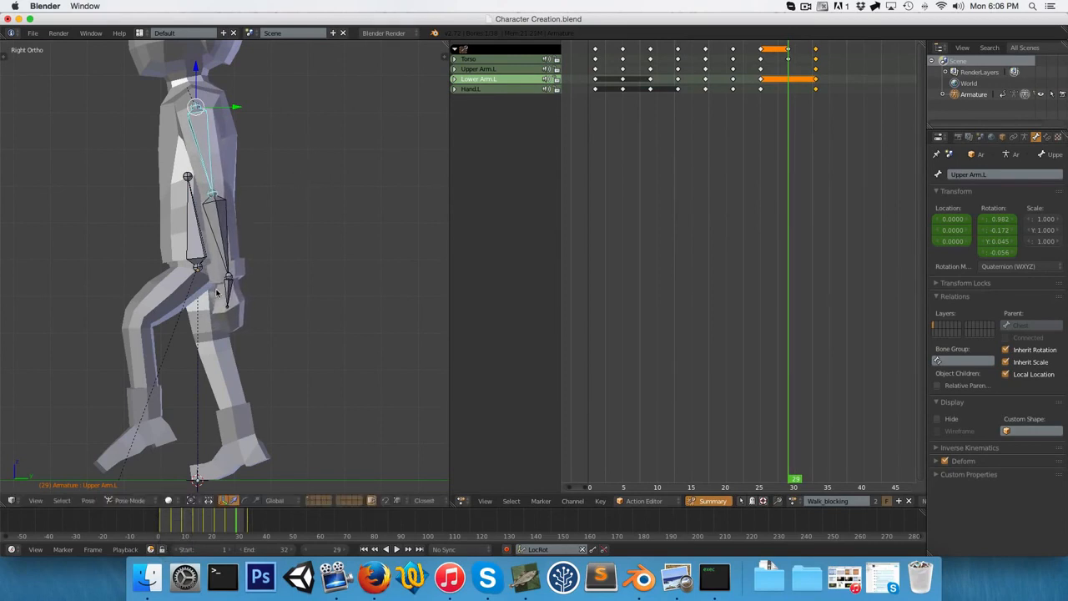
- Select all visible bones in the front view and insert LocRot keyframes for the pose at frame 29
right_click(227, 290)
key(KP_1)
key(a)
key(a)
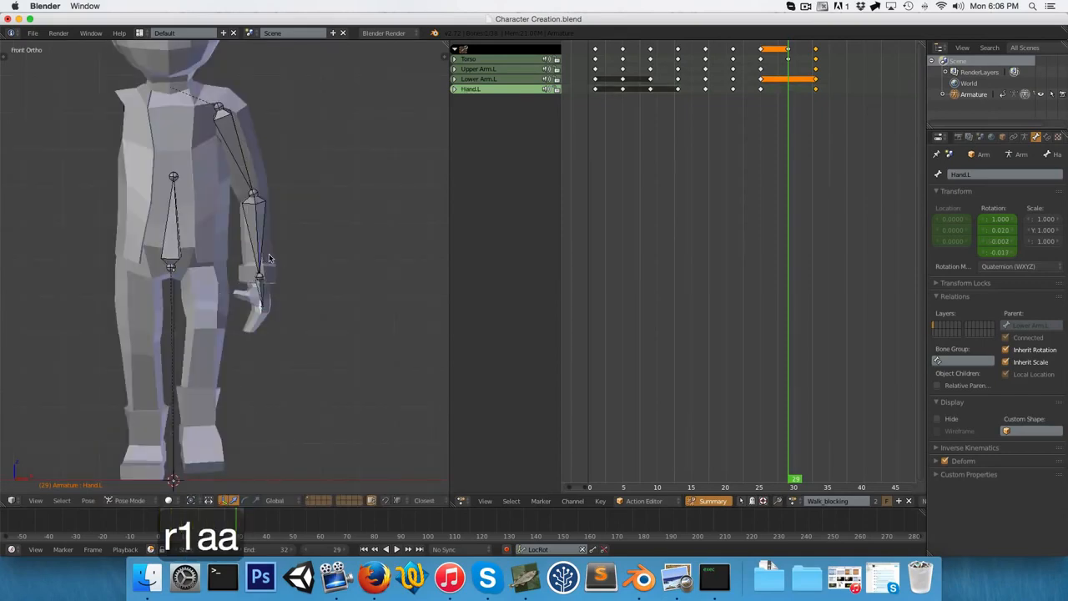
key(i)
- Play back the walk cycle and review the full left arm swing in the front and side views
key(shift+Left)
key(alt+a)
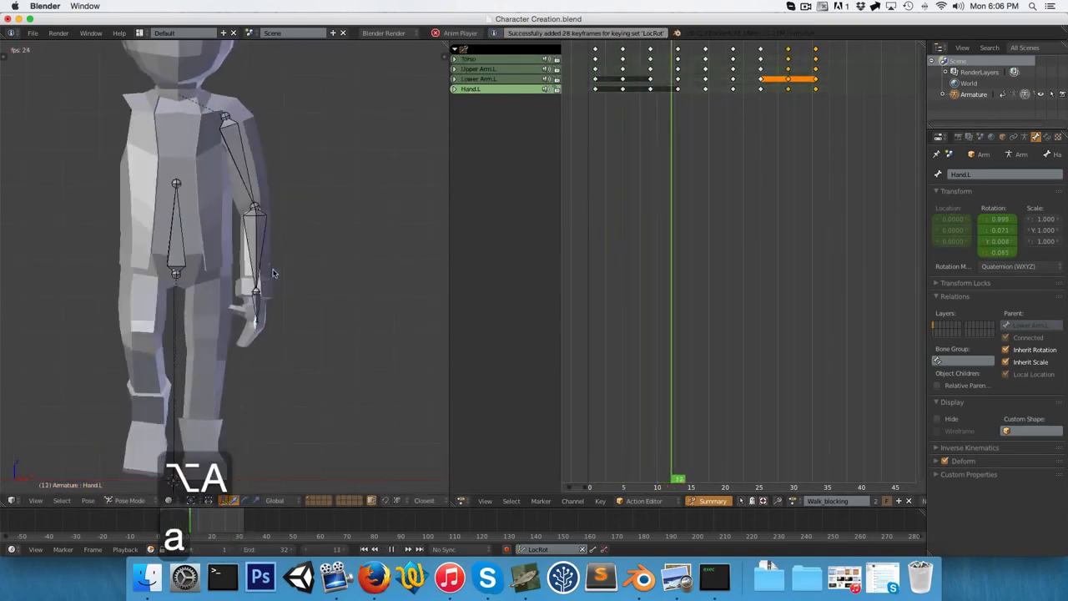
key(KP_3)
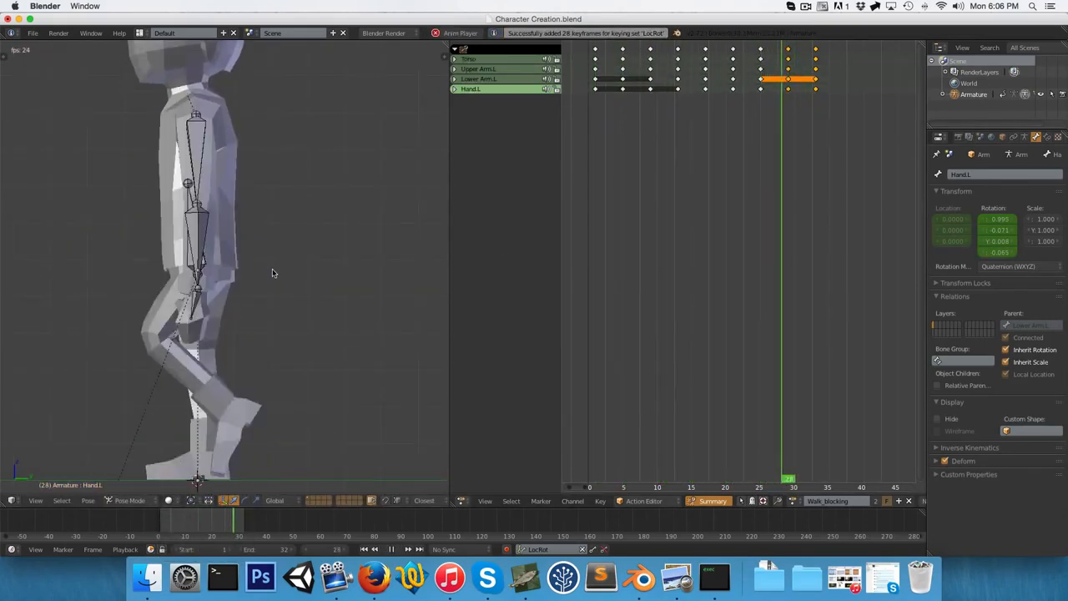
scroll(272, 273, down, 3)
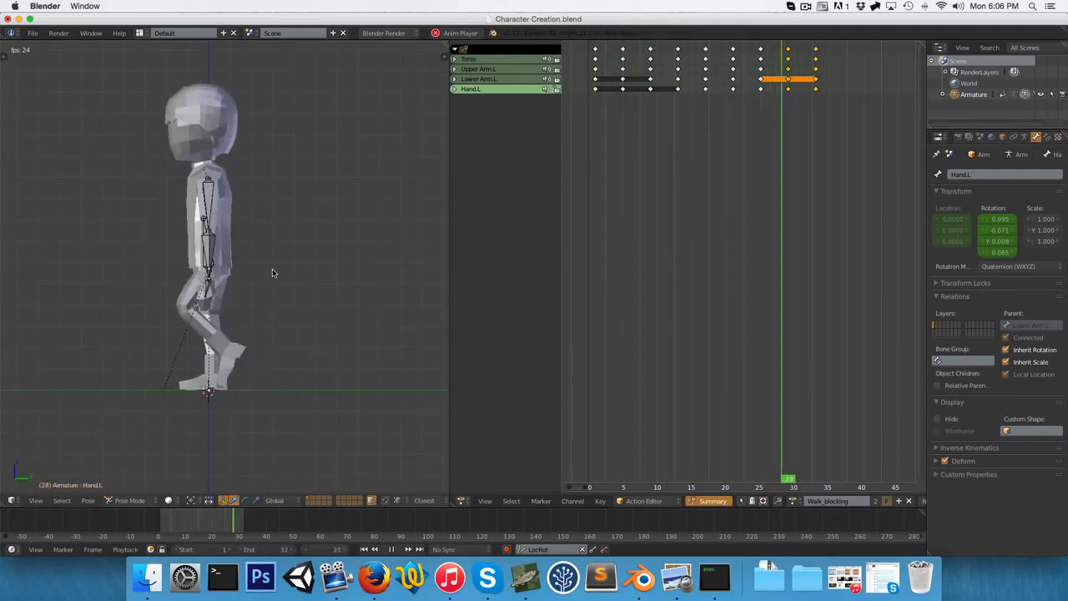
scroll(272, 273, up, 2)
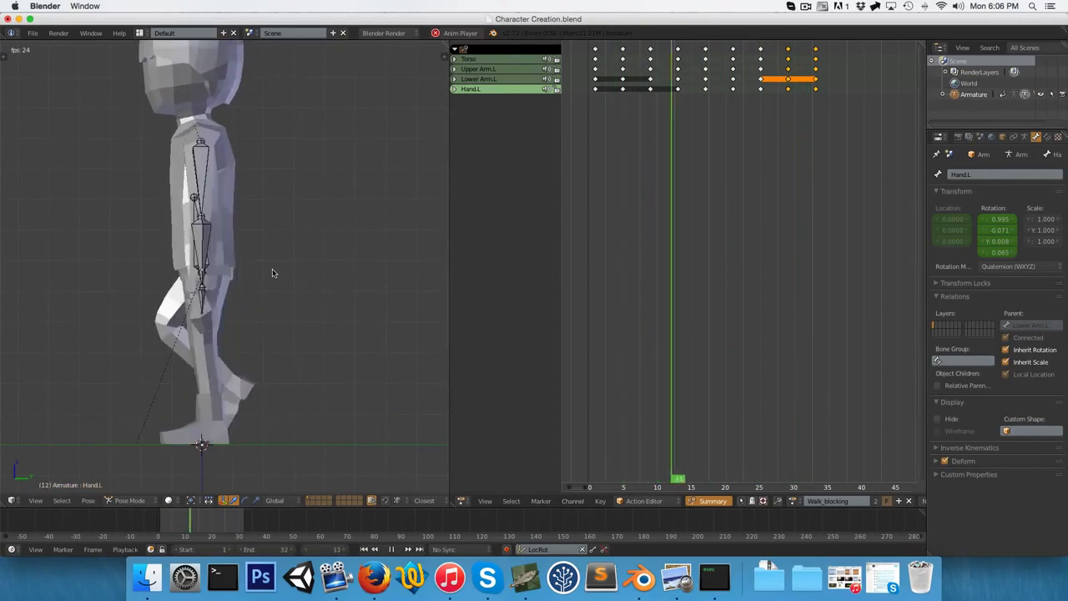
scroll(272, 273, down, 3)
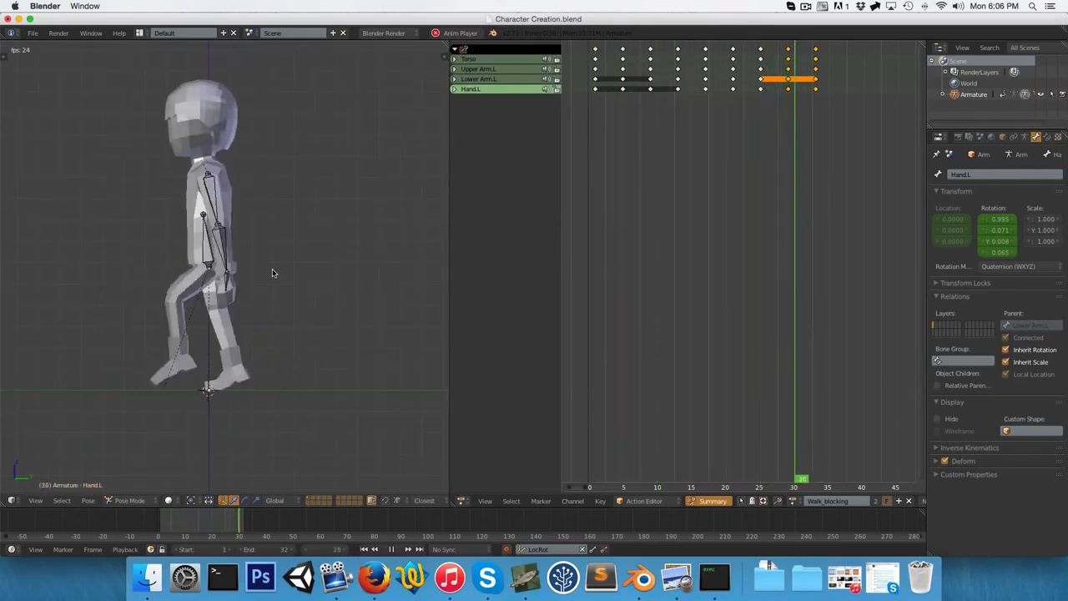
key(alt+a)
- Select all left arm keyframes and set their interpolation to Bezier
key(a)
key(b)
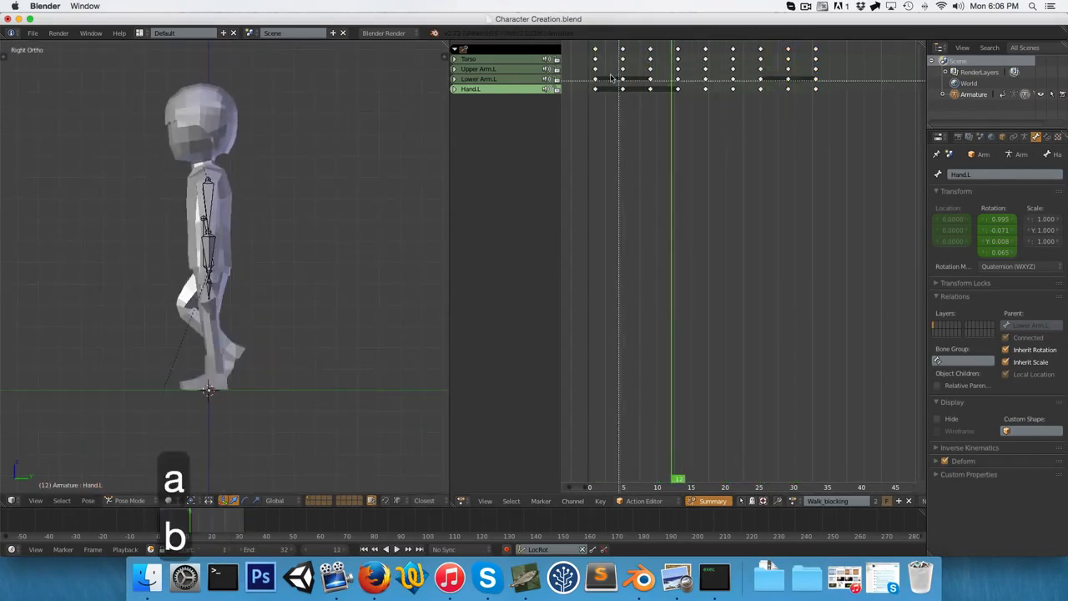
drag(584, 65, 846, 150)
key(t)
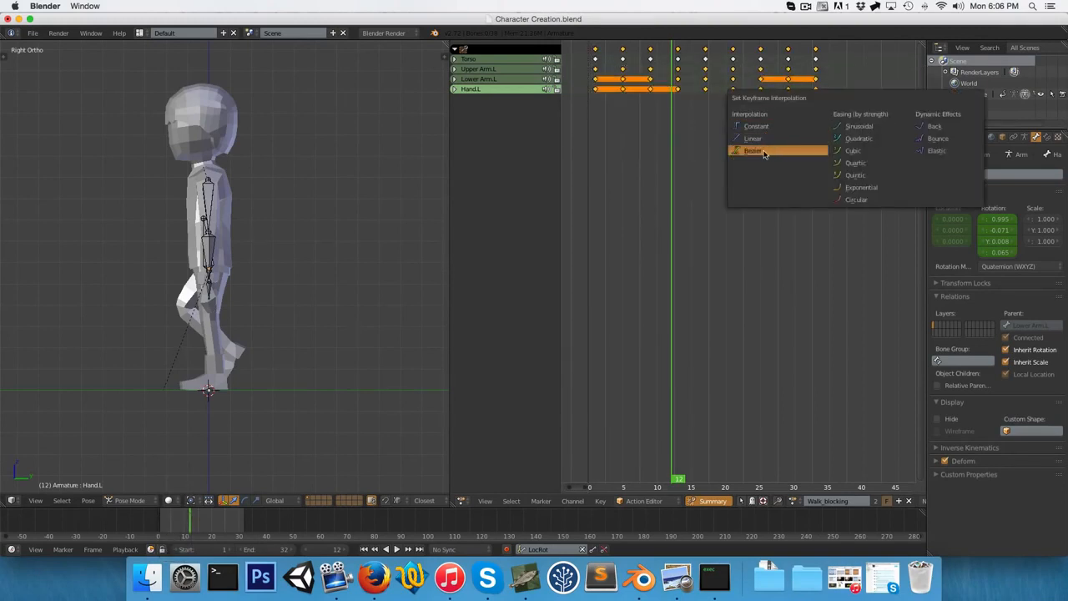
click(763, 153)
- Play back the animation and check the interpolated arm motion from the front and side
key(alt+a)
scroll(178, 248, up, 4)
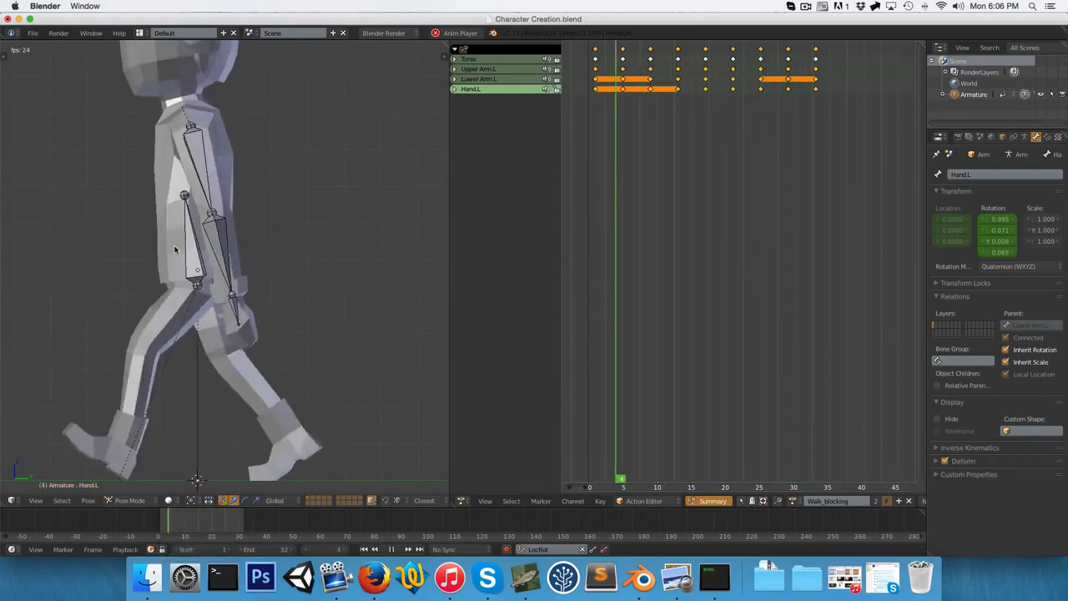
key(KP_1)
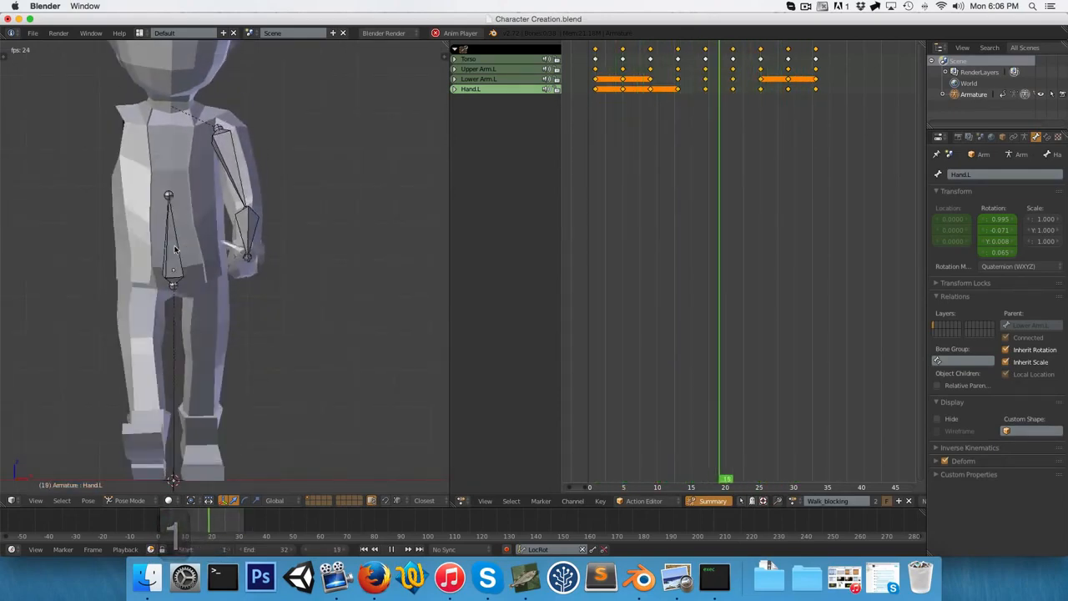
key(KP_3)
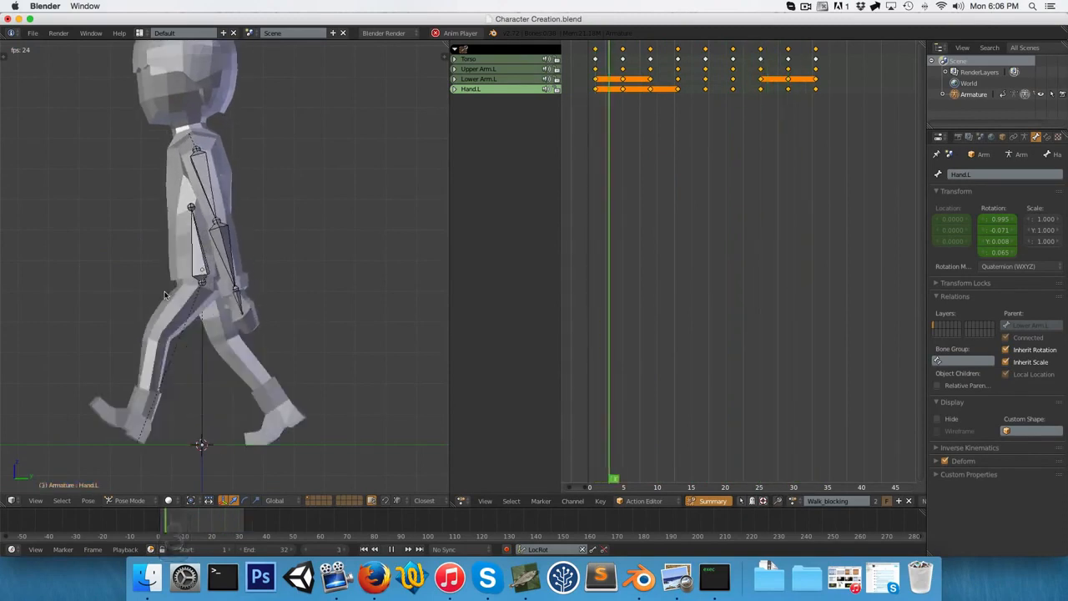
key(alt+a)
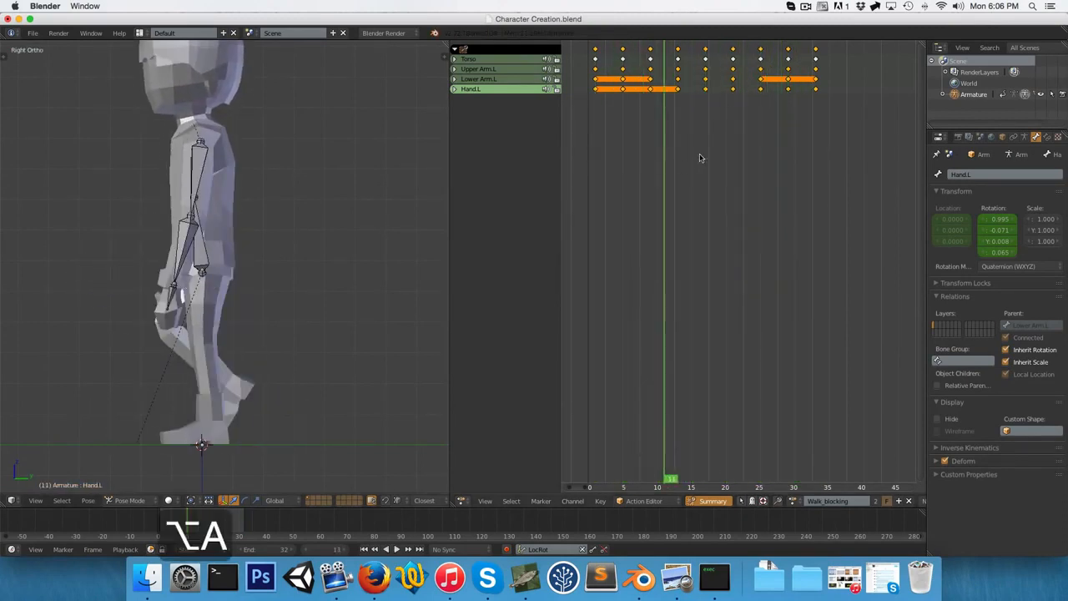
- Go to frame 17 and rotate the Lower Arm.L bone slightly in the front view
drag(665, 159, 708, 165)
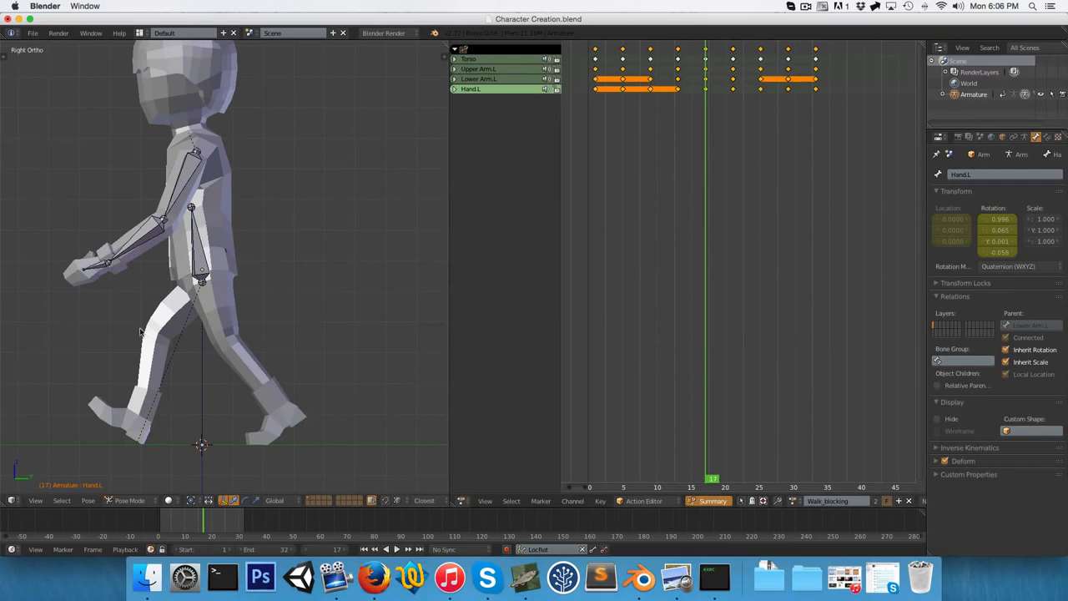
key(1)
right_click(238, 253)
scroll(237, 253, up, 1)
key(r)
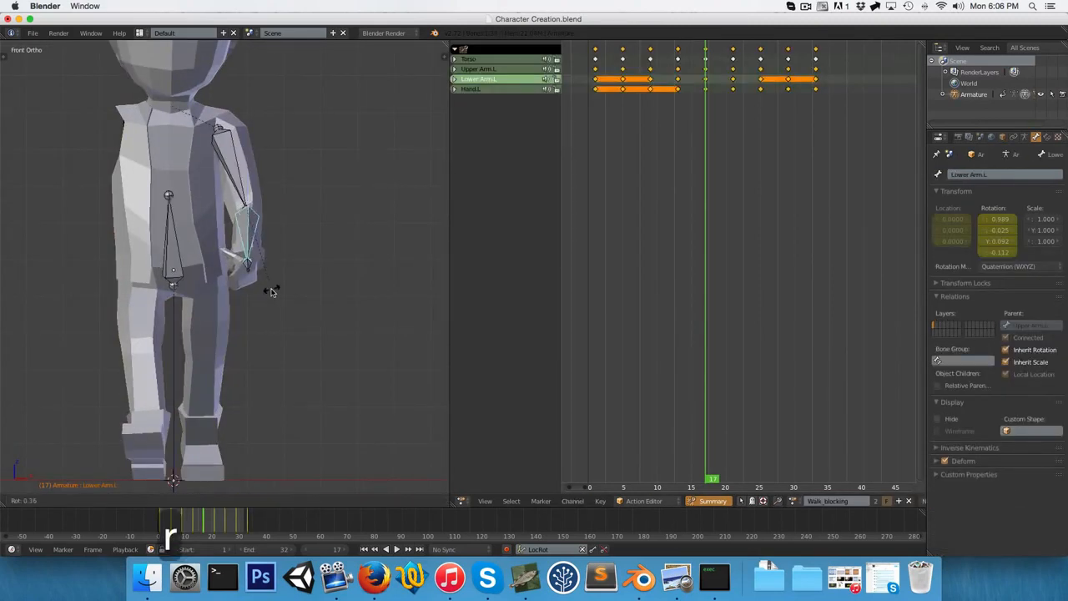
- Rotate the left lower arm inward at frame 17, keyframe it, and play back the result from the front
key(r)
key(r)
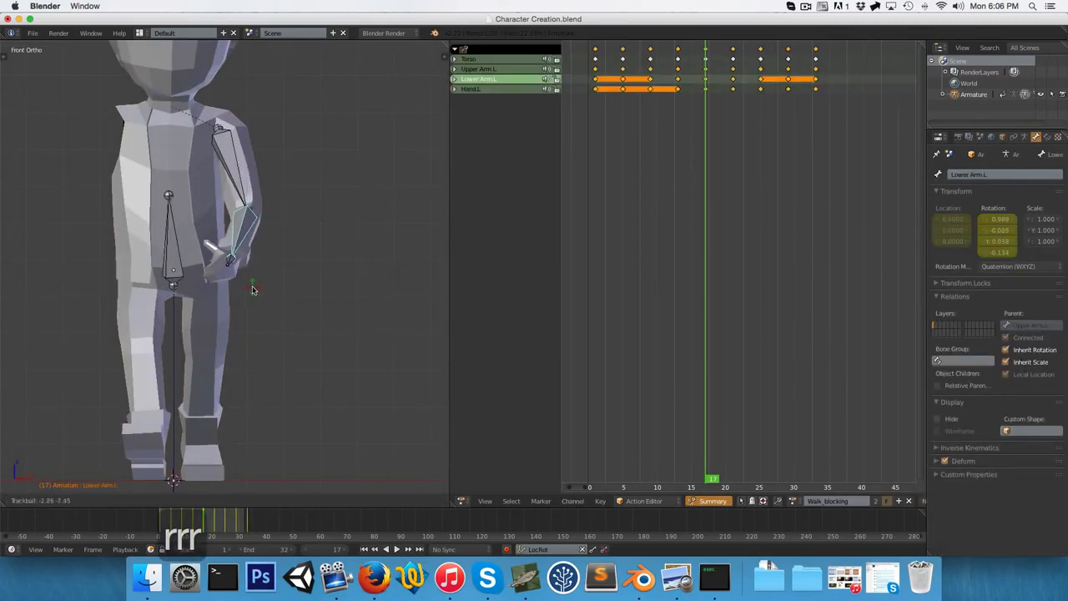
click(252, 289)
key(3)
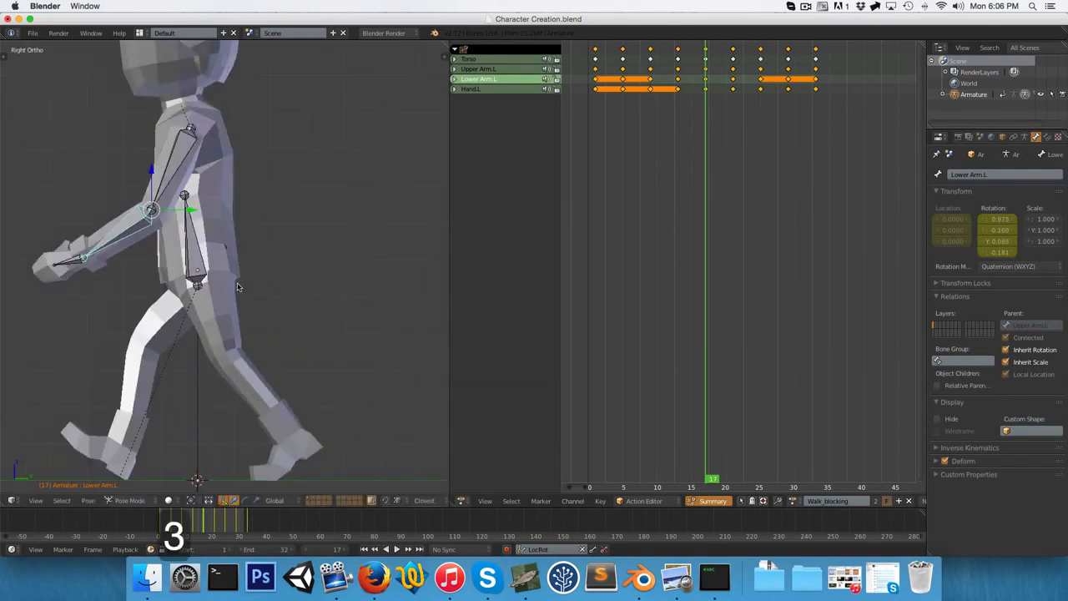
key(i)
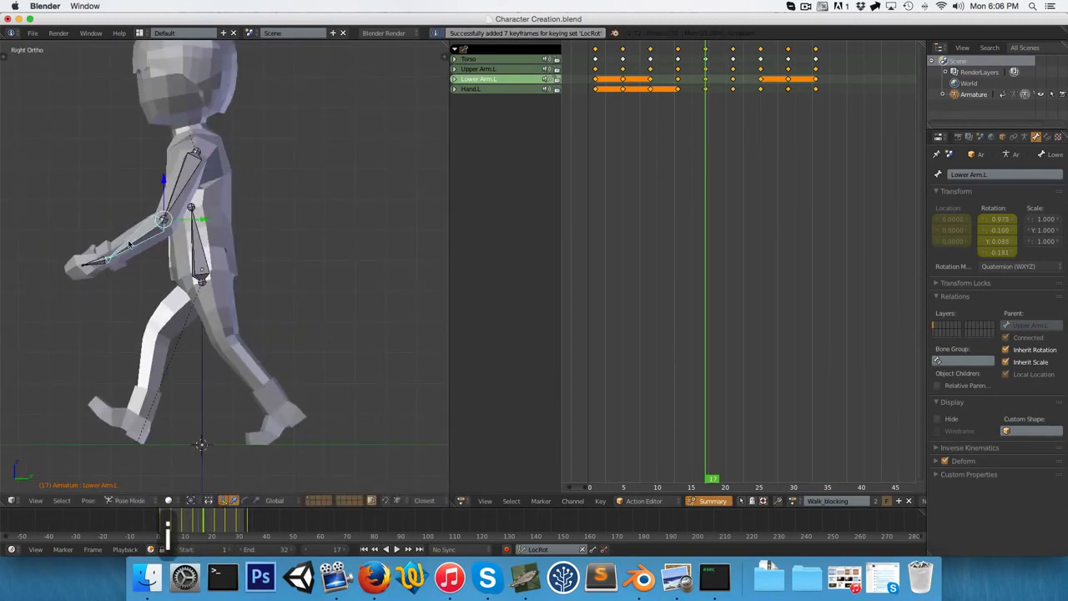
key(1)
key(alt+a)
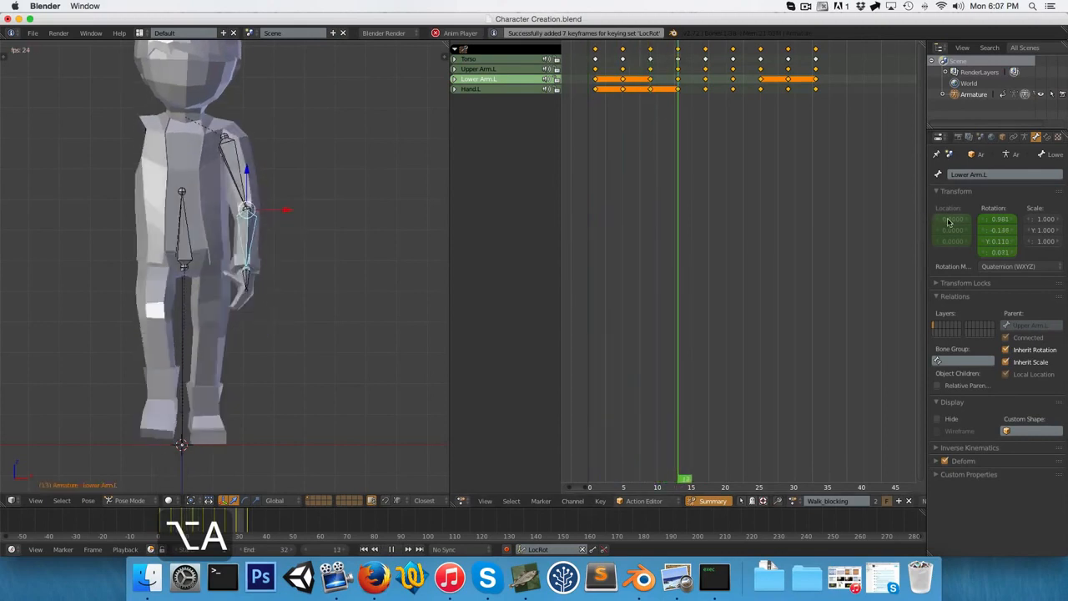
key(alt+a)
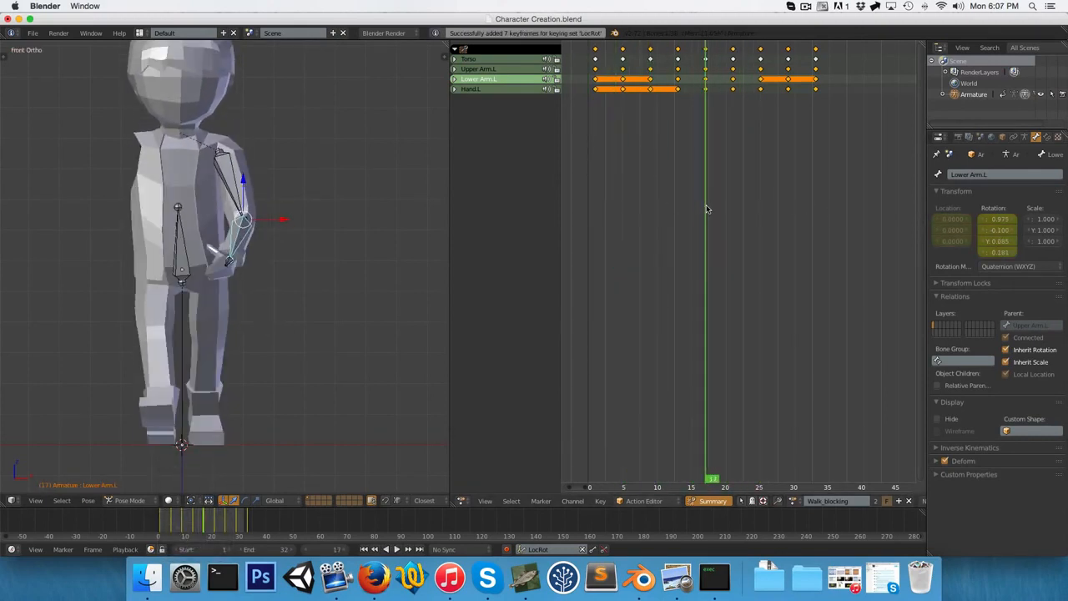
- Paste the copied left lower arm pose at frame 21, adjust its rotation from the side, and keyframe it
mouse_move(706, 209)
mouse_down()
mouse_move(731, 211)
mouse_move(705, 211)
mouse_up()
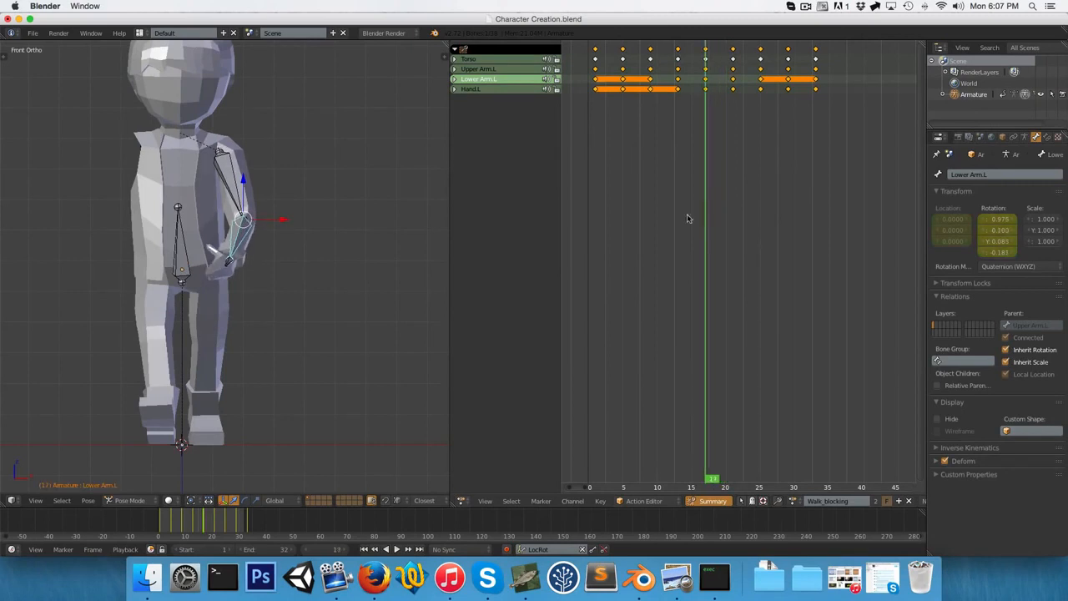
click(734, 135)
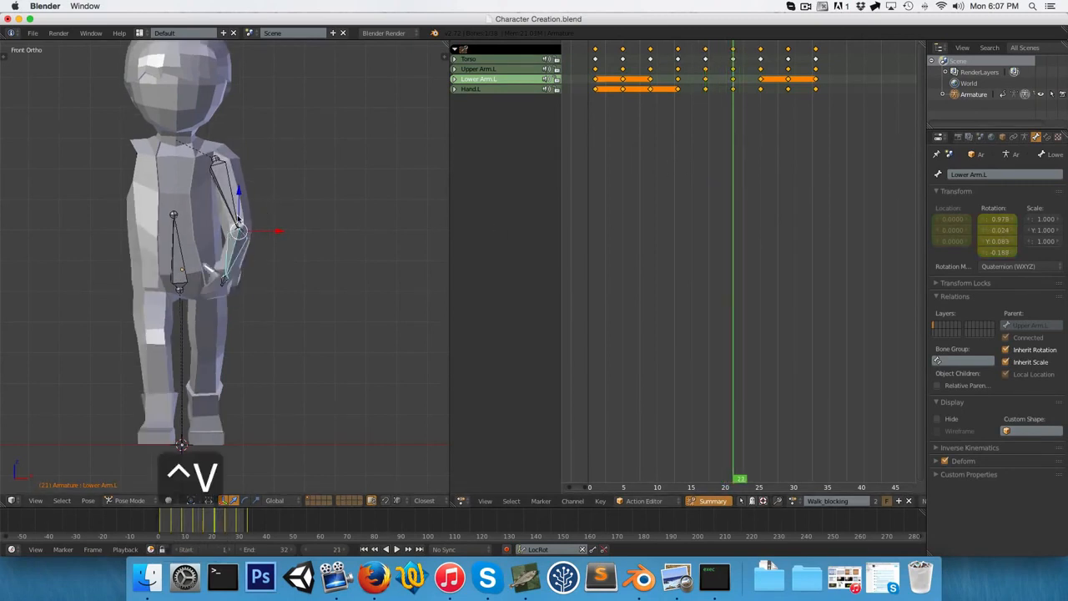
key(3)
key(r)
click(194, 300)
key(i)
- Play back the walk cycle from the side and front to check the left arm's swing
key(alt+a)
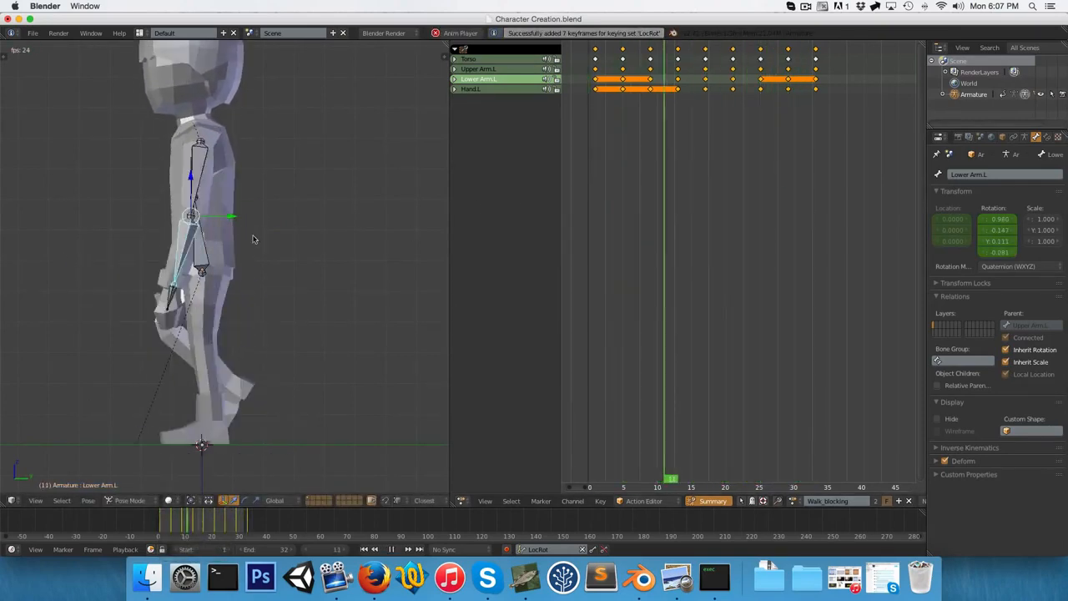
key(1)
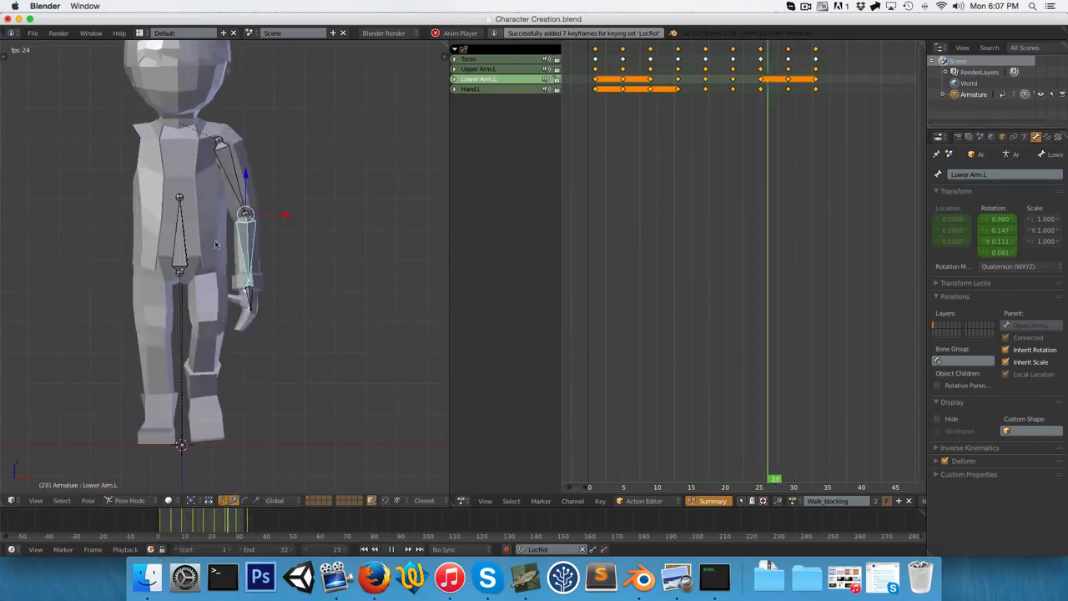
key(alt+a)
key(3)
key(alt+a)
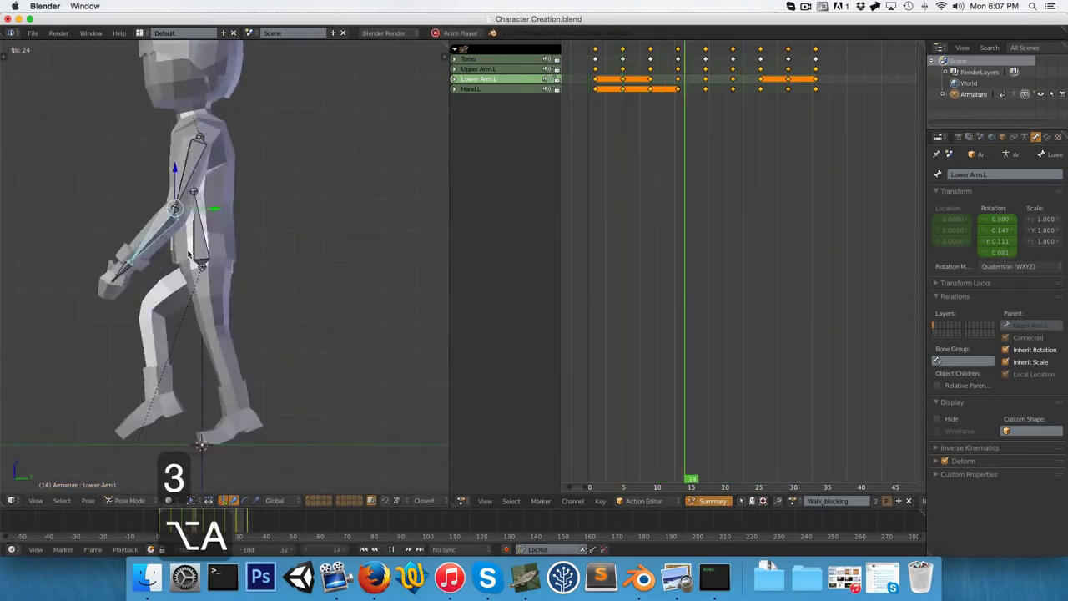
key(1)
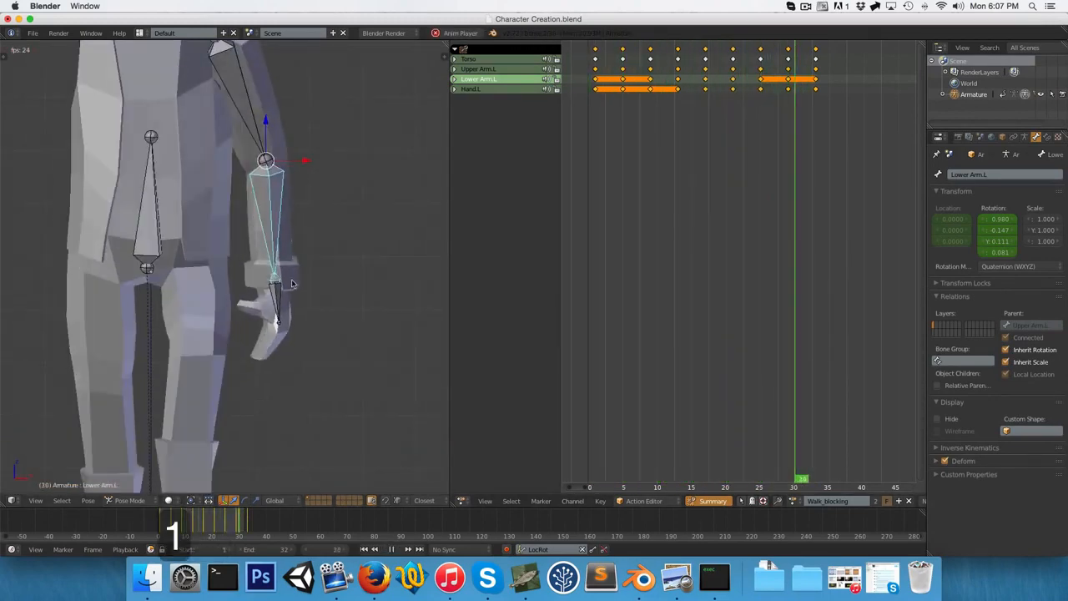
key(alt+a)
- Rotate the left lower arm inward at frame 13, keyframe it, and review the playback from the front and side
drag(624, 228, 676, 240)
key(r)
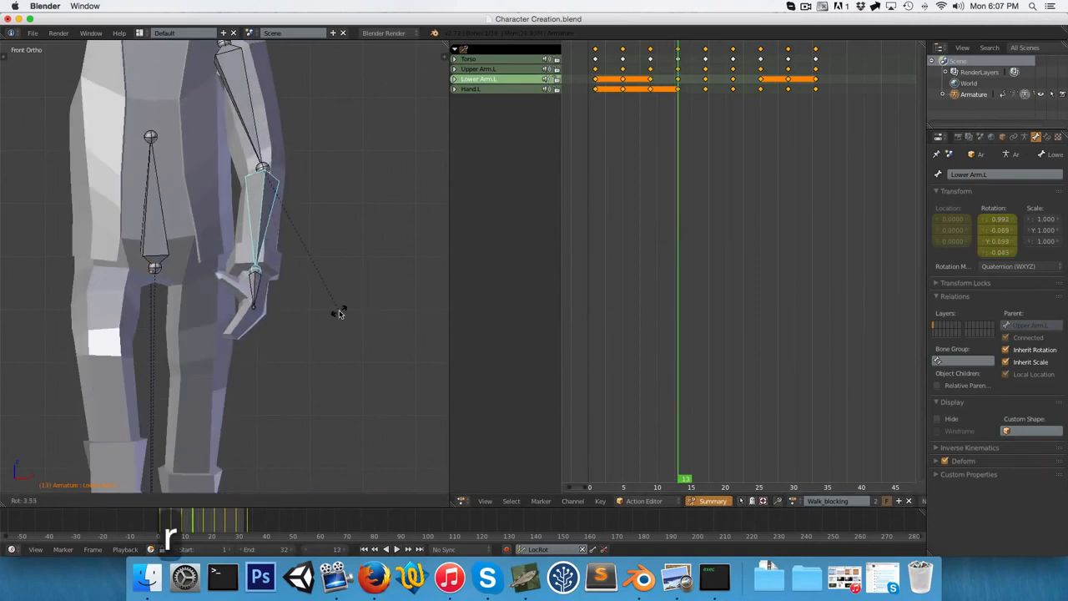
click(338, 313)
key(i)
click(682, 163)
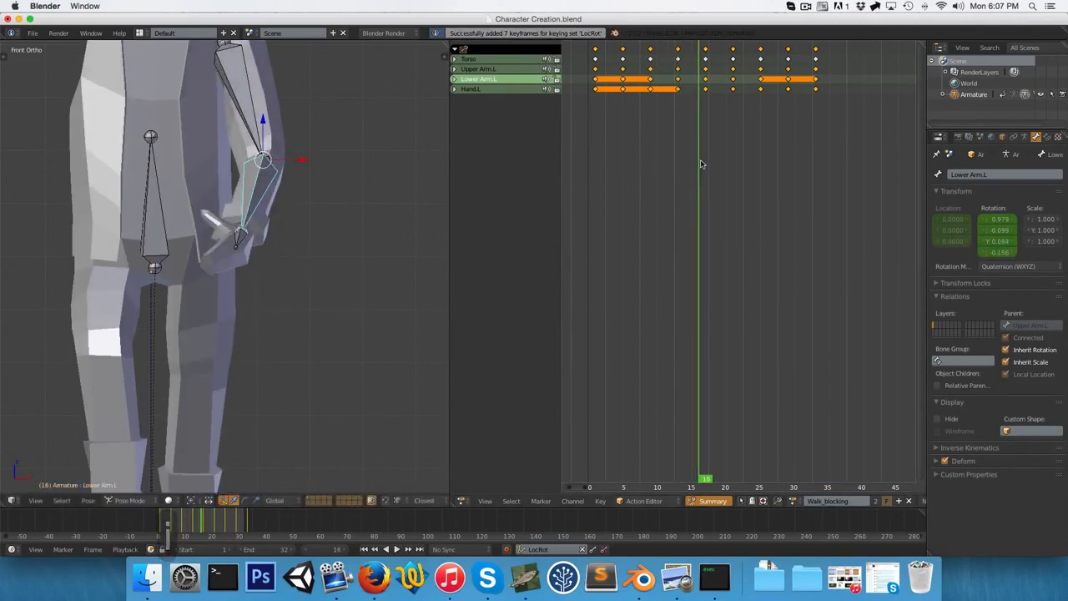
key(alt+a)
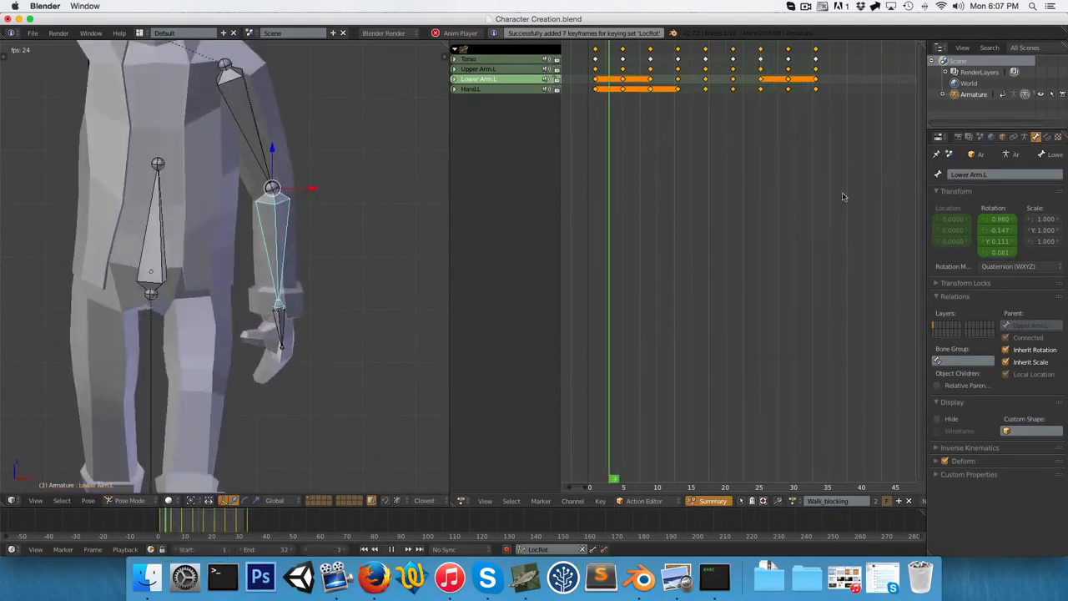
scroll(367, 263, down, 3)
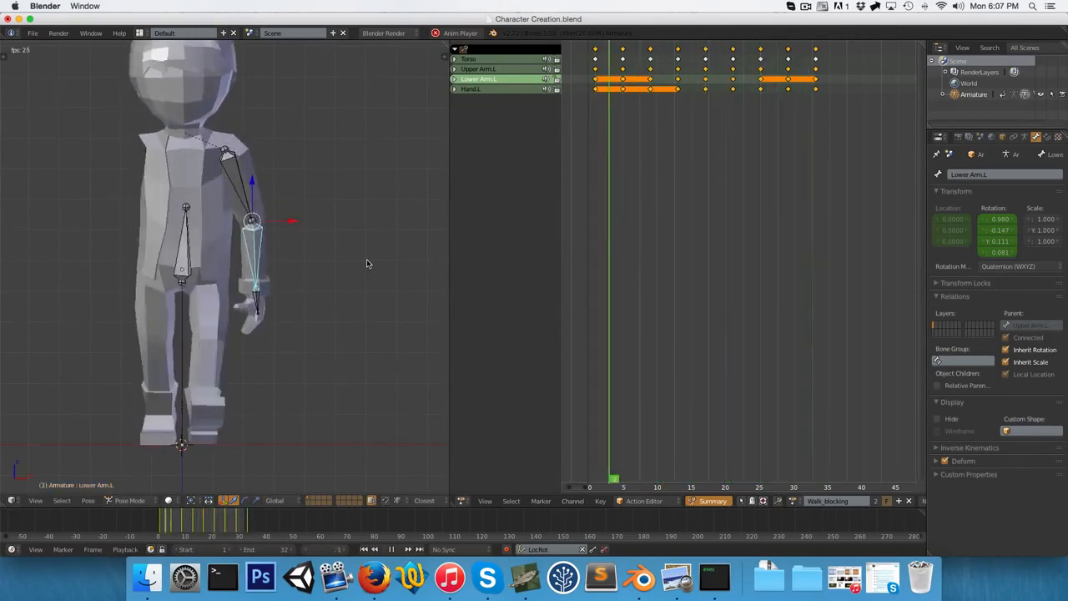
key(KP_3)
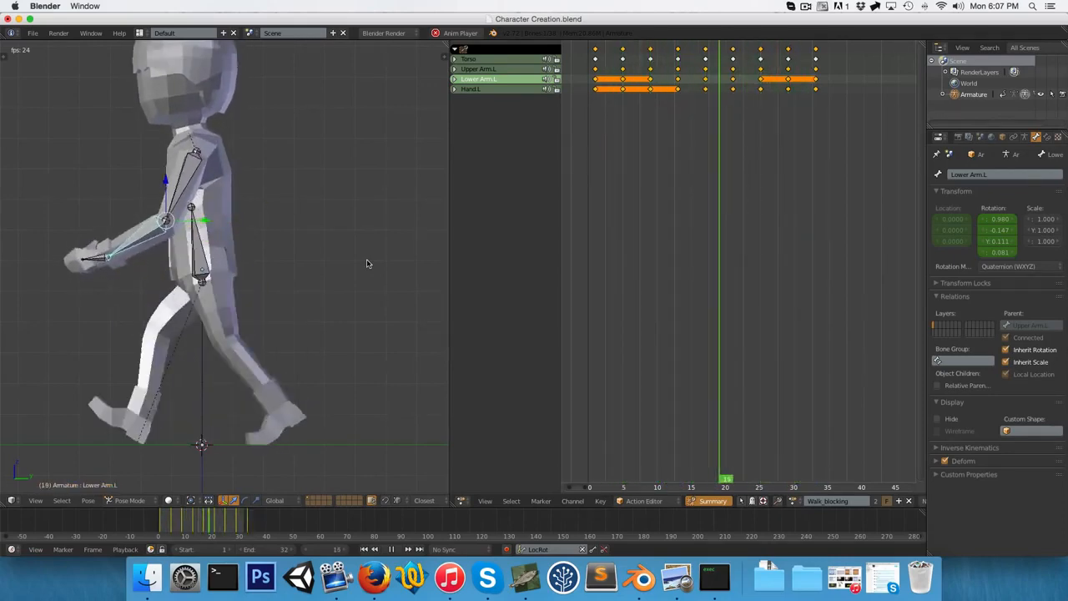
- Stop the playback and set the interpolation of all keyframes to Constant
key(alt+a)
key(a)
key(a)
key(t)
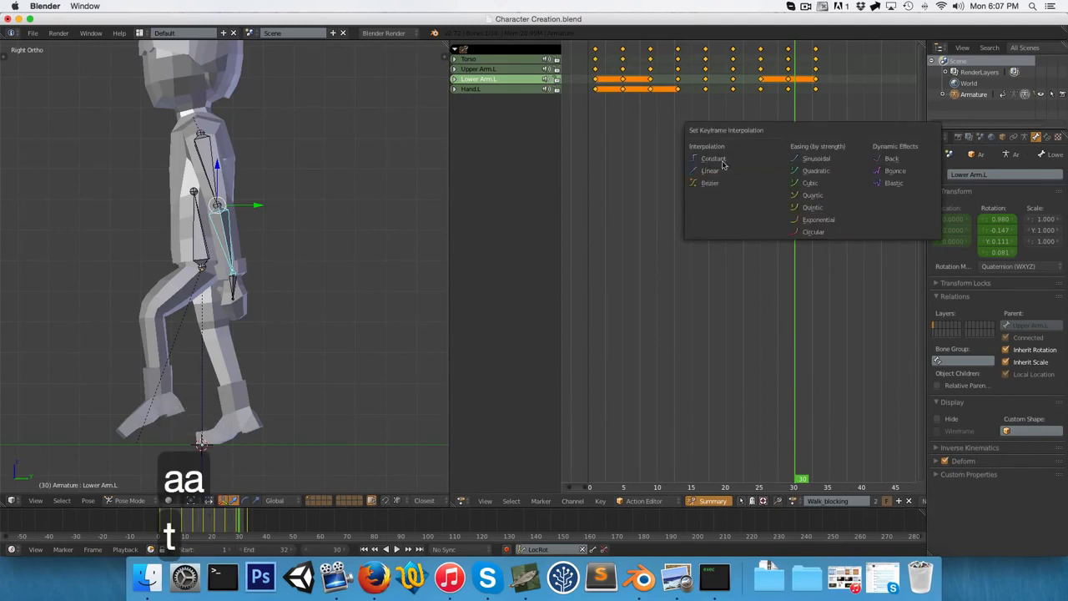
click(718, 159)
- Reveal all hidden bones of the armature, and the hidden parts of the character in Object Mode
key(KP_1)
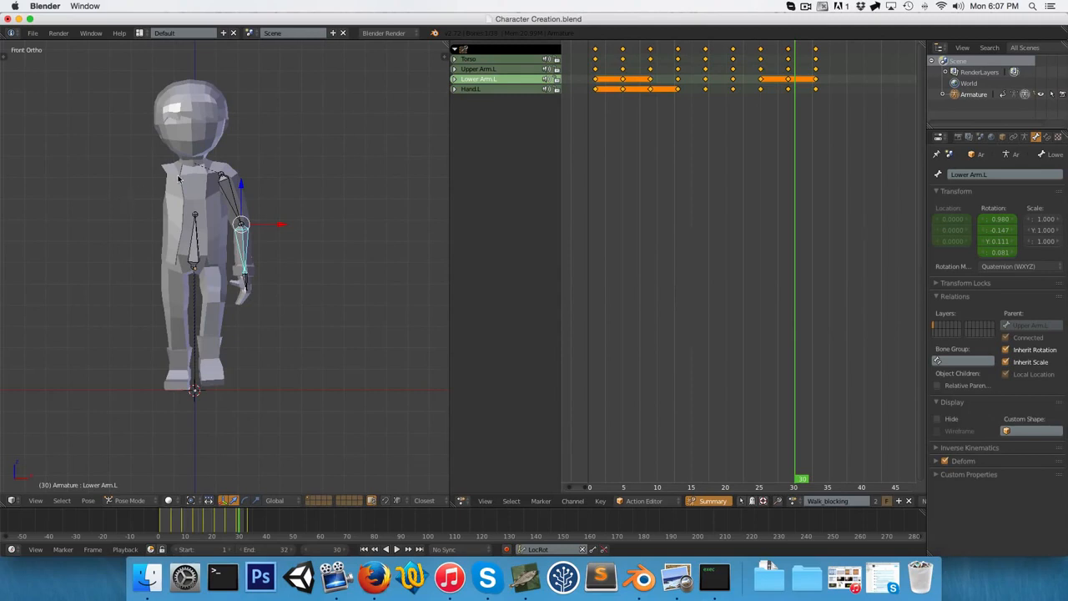
key(alt+h)
key(a)
right_click(190, 258)
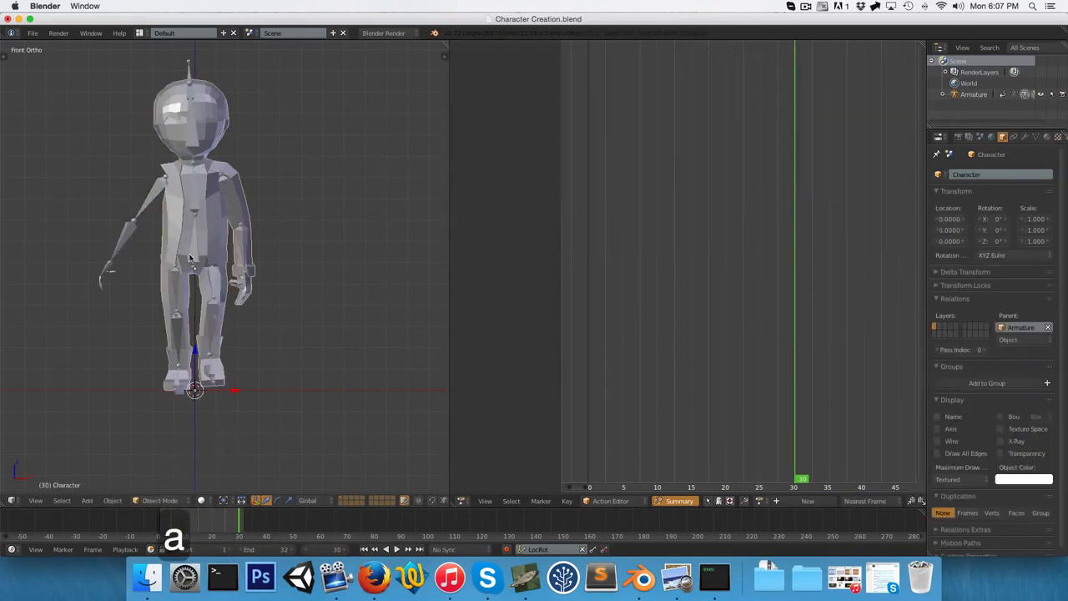
key(alt+h)
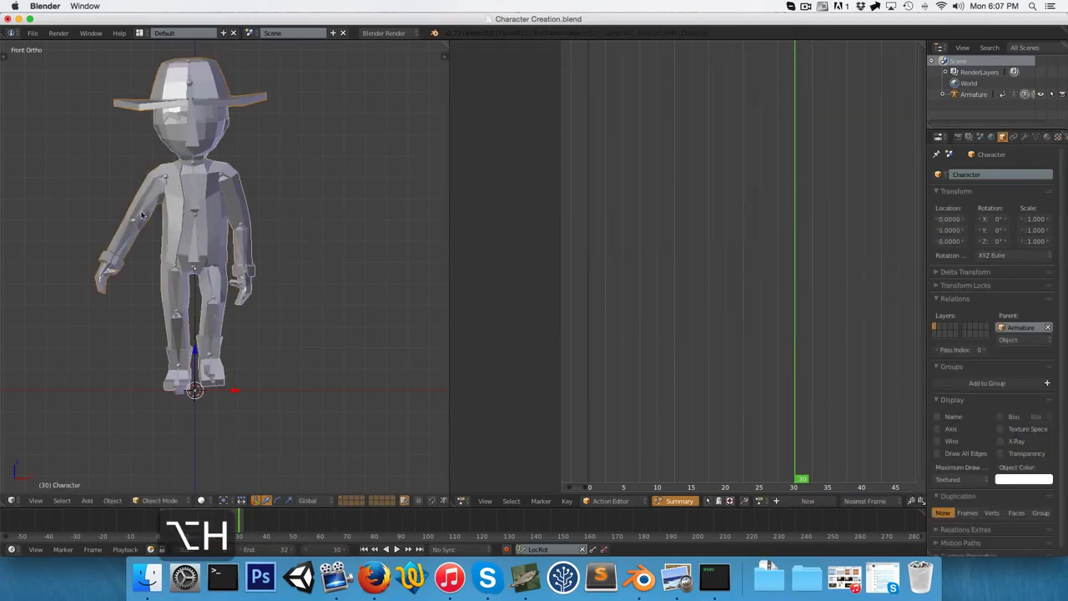
- Join the revealed hat and arm parts with the character's body into one mesh
right_click(159, 96)
shift+right_click(174, 202)
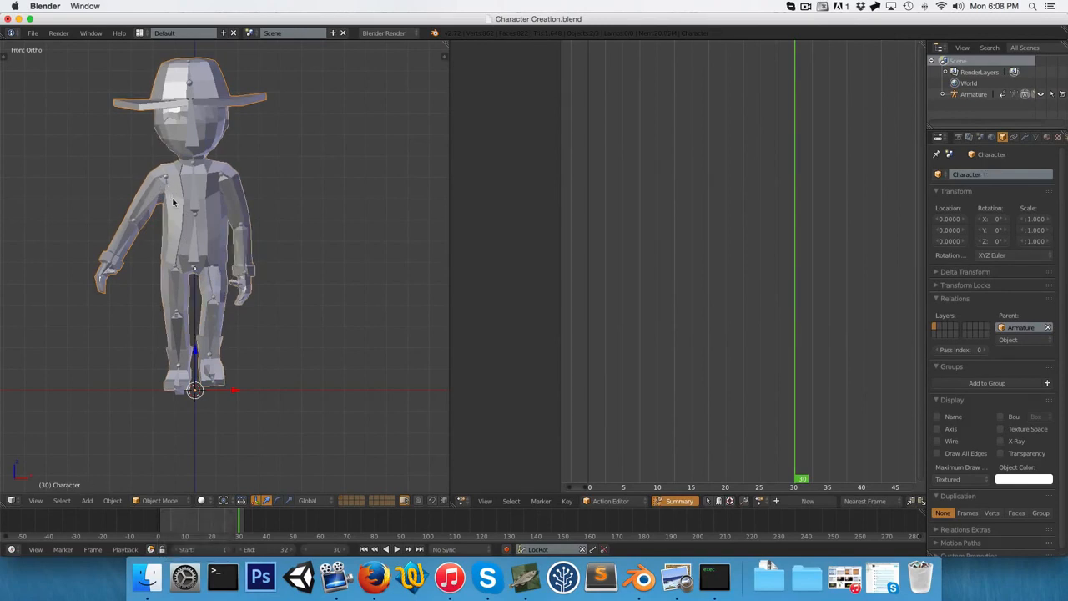
key(ctrl+j)
- Remove the duplicate vertices across the entire character mesh and return to Object Mode
key(Tab)
key(a)
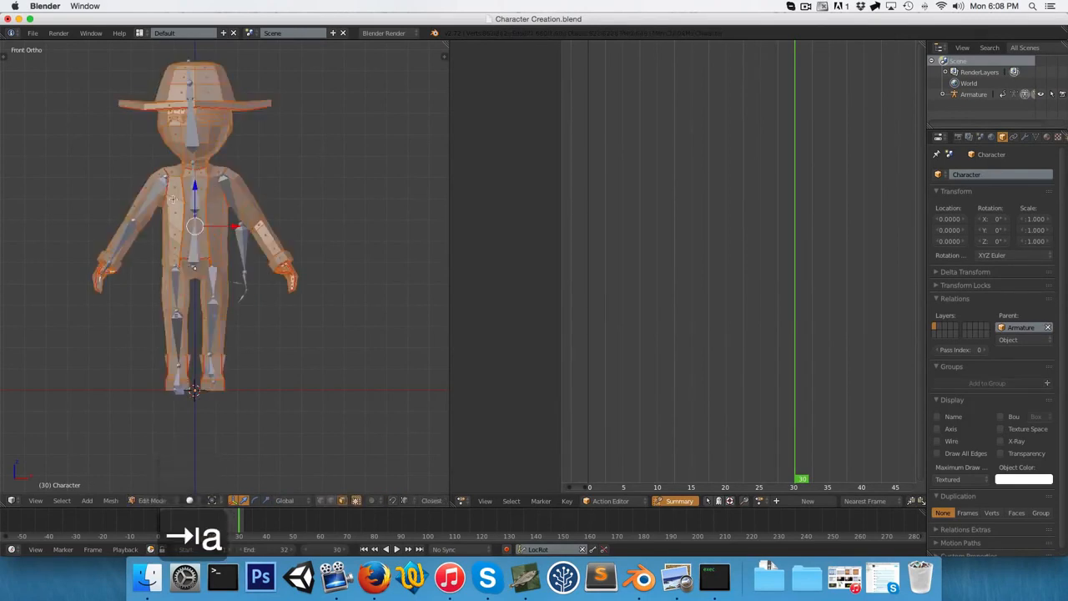
key(w)
click(173, 201)
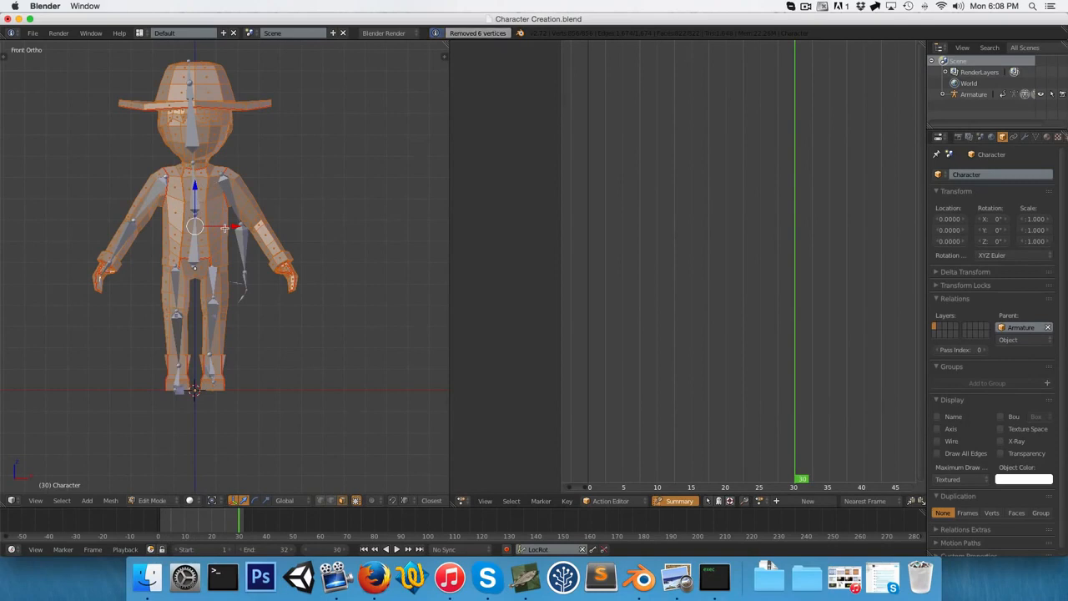
key(Tab)
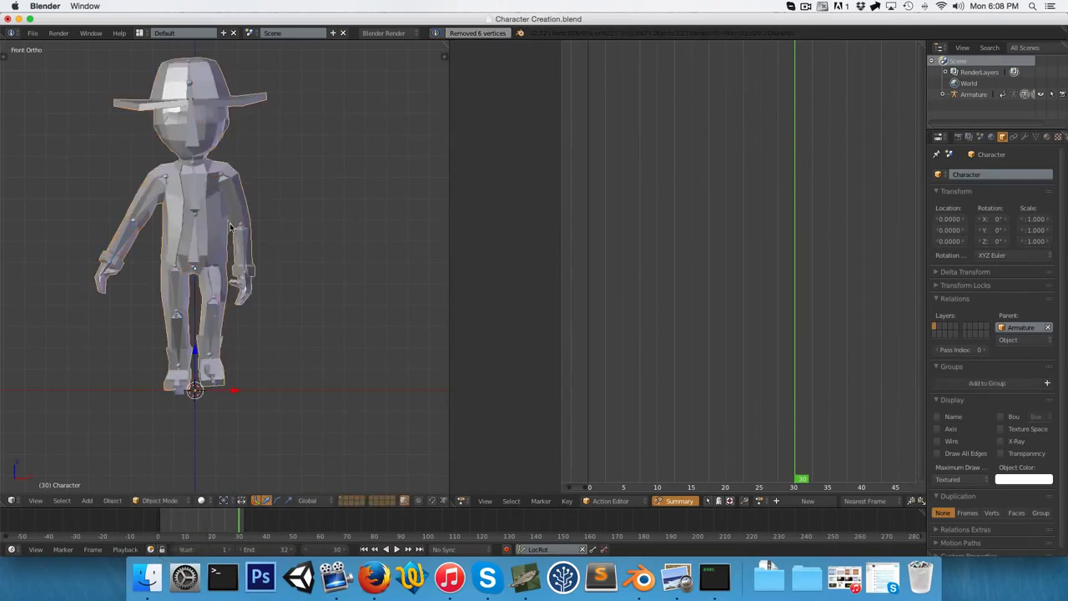
- Return to posing the armature with the left upper arm bone selected, and go to frame 1
right_click(235, 215)
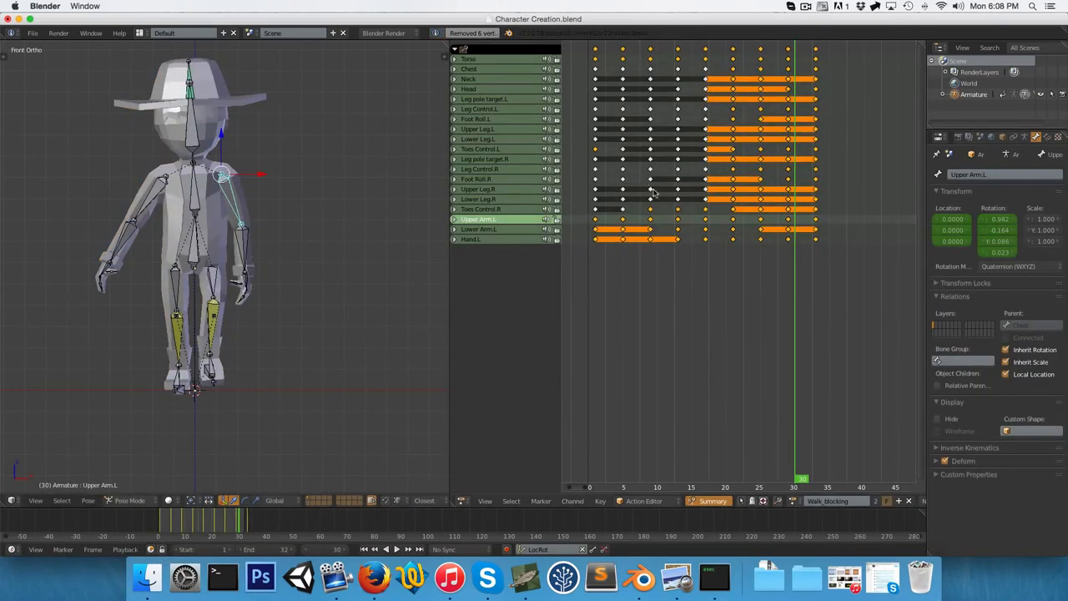
drag(655, 193, 597, 219)
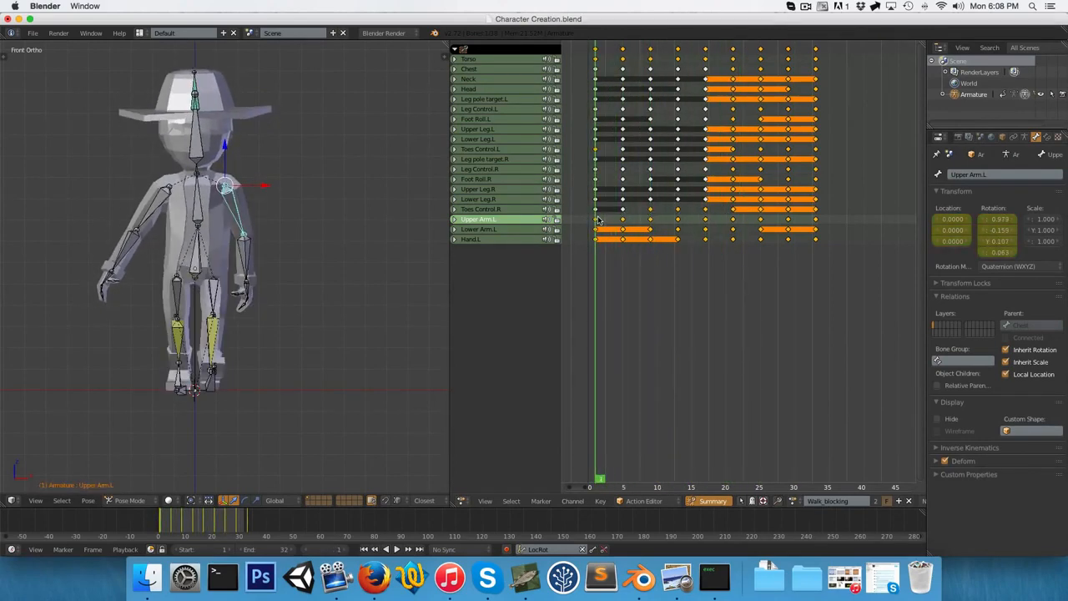
scroll(265, 200, up, 2)
scroll(250, 221, up, 2)
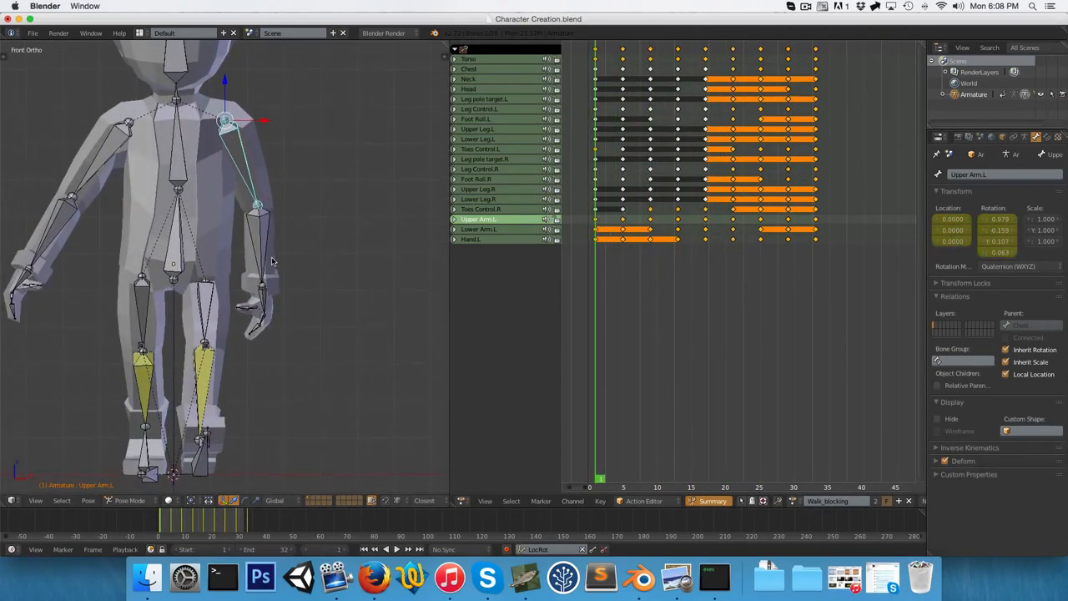
scroll(270, 261, down, 3)
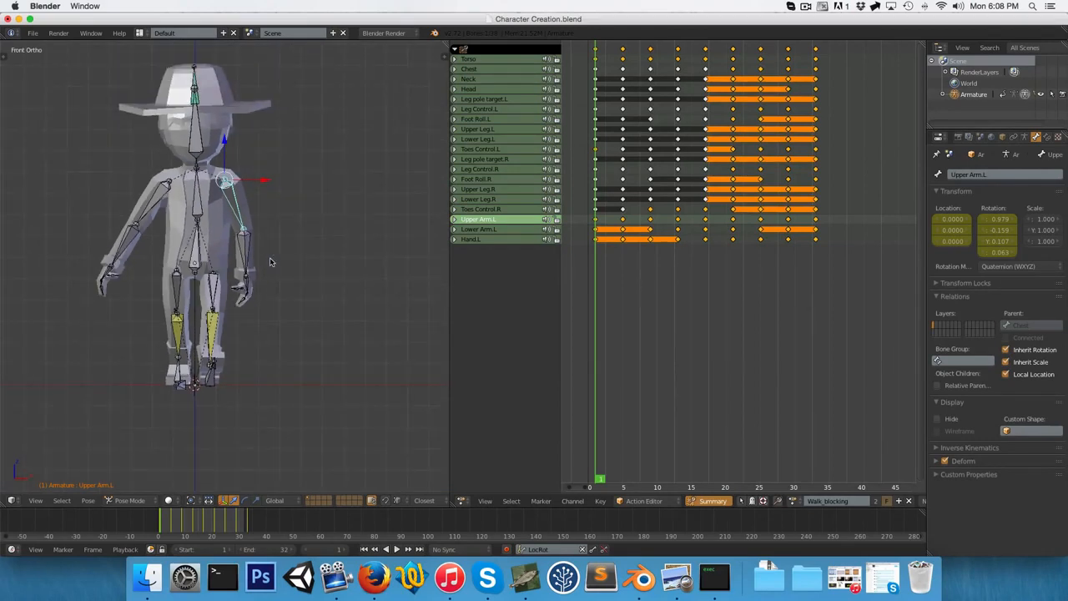
scroll(270, 262, up, 2)
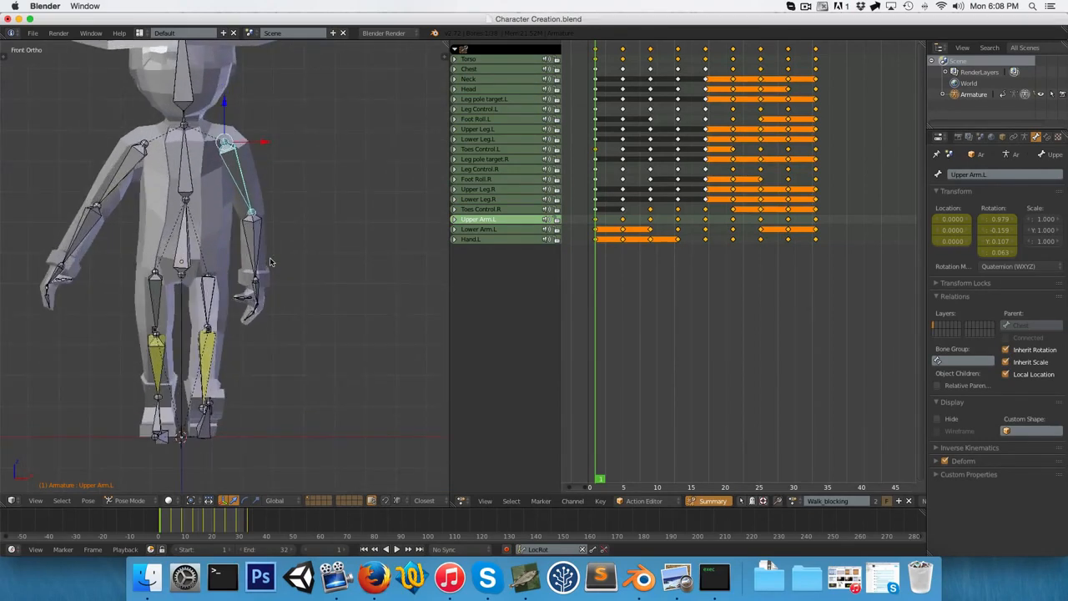
- Select the upper arm, lower arm and hand bones of both arms and hide all other bones
right_click(54, 275)
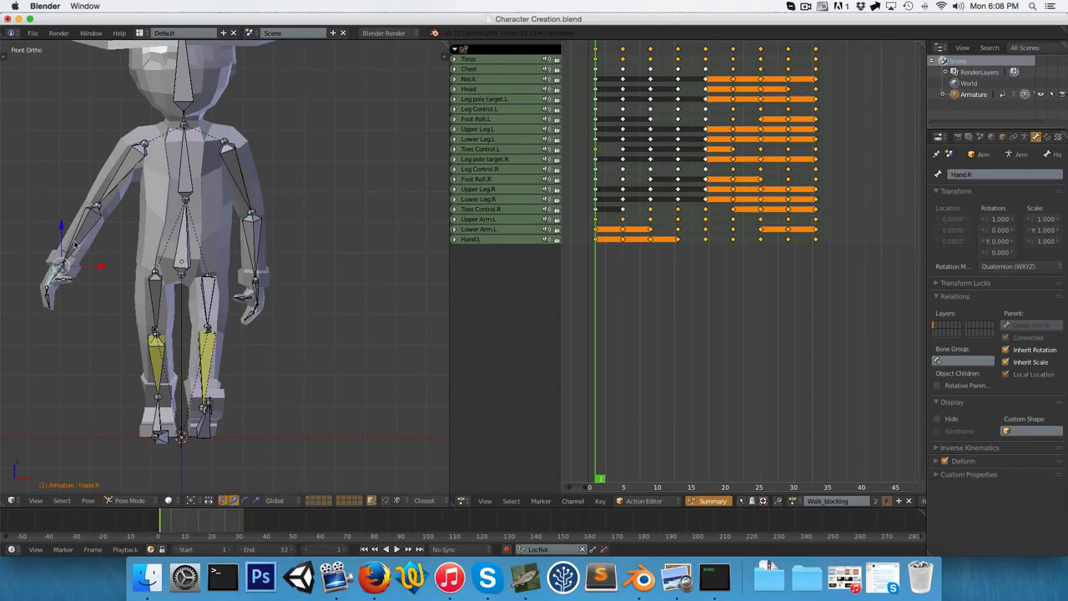
right_click(257, 242)
scroll(211, 240, up, 4)
right_click(158, 134)
scroll(158, 134, down, 5)
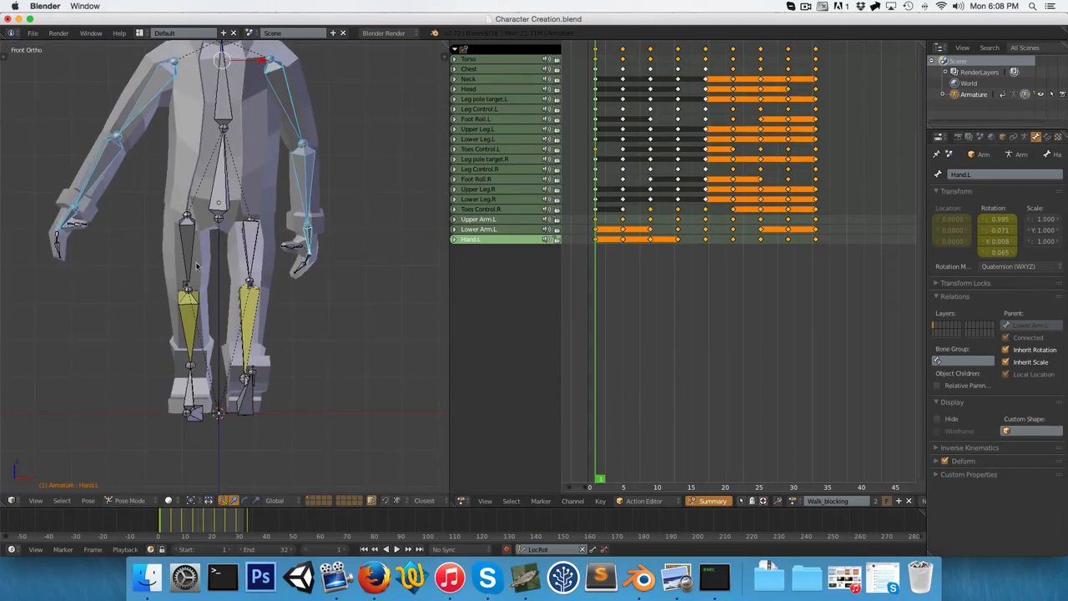
scroll(250, 256, down, 1)
key(shift+h)
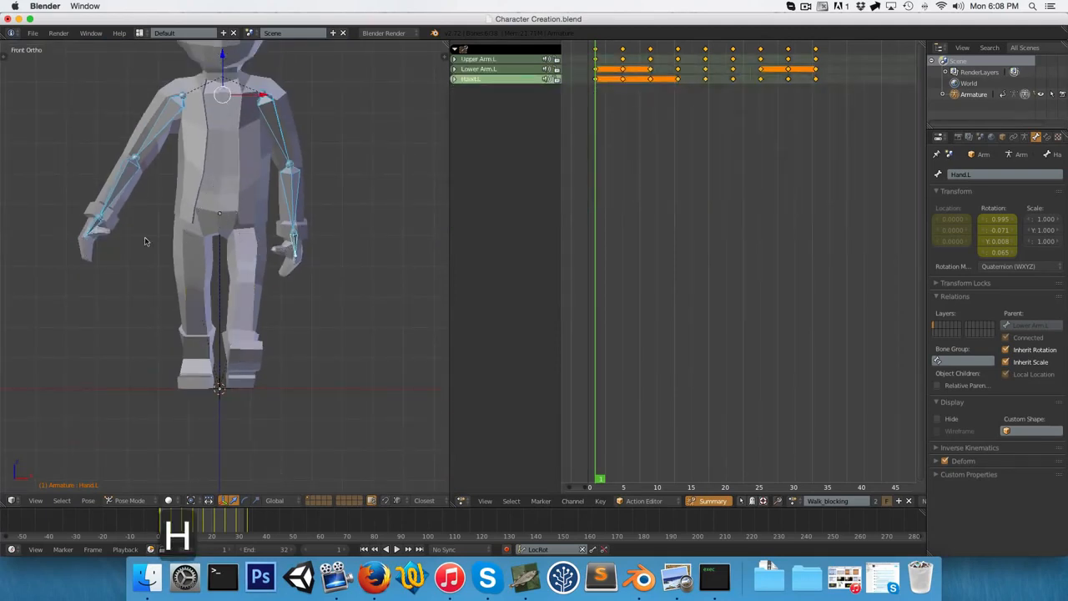
- Copy the pose of the three left arm bones and paste it mirrored onto the right arm at frame 1
shift+middle_drag(211, 200, 212, 242)
key(a)
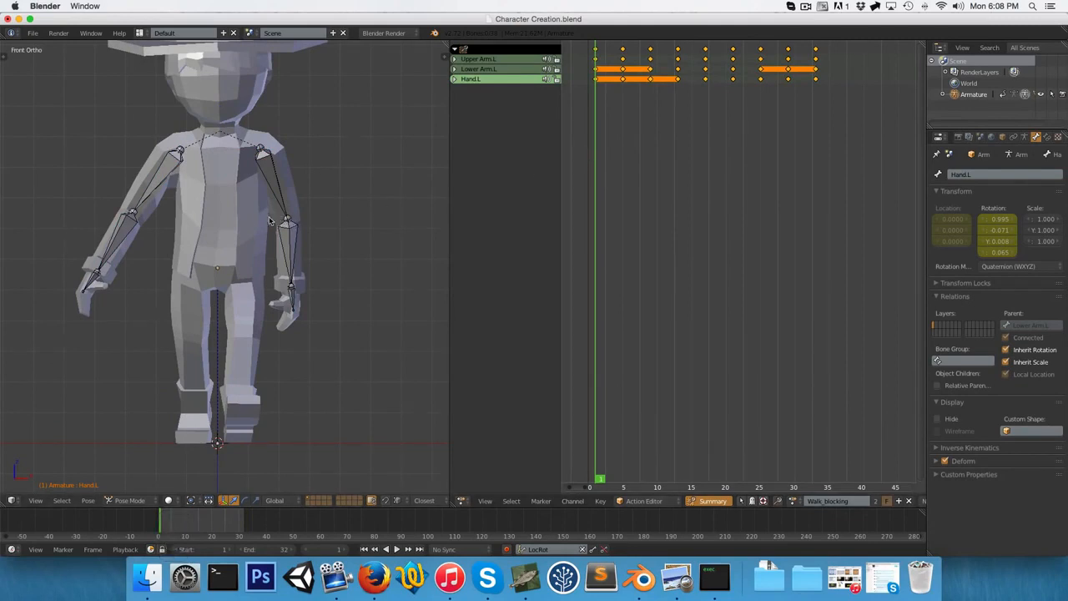
key(b)
drag(229, 161, 321, 344)
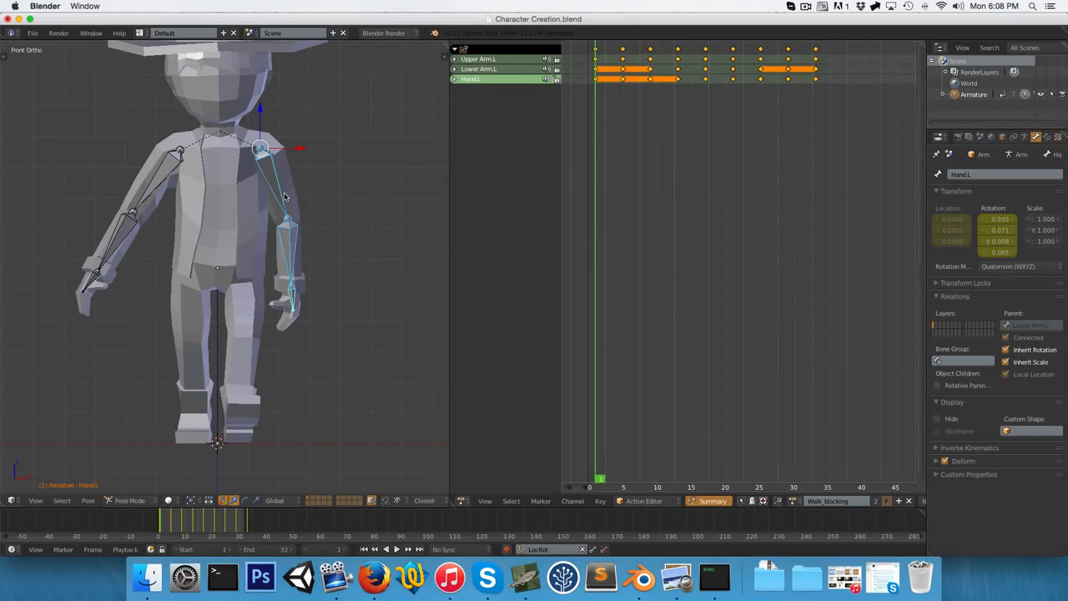
key(ctrl+c)
key(ctrl+shift+v)
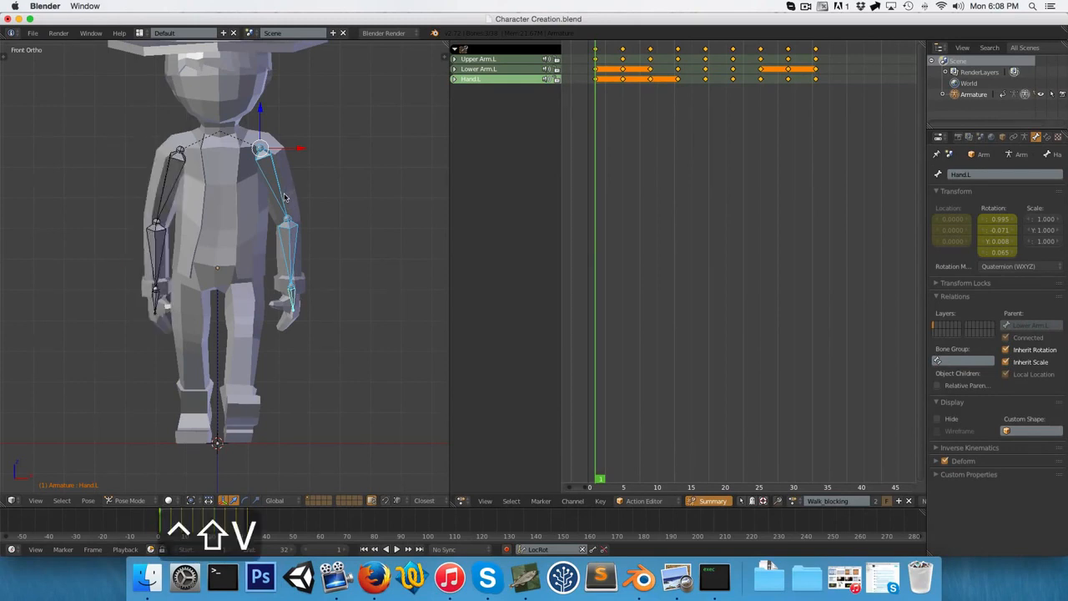
- Select all bones of both arms and insert a LocRot keyframe for them at frame 1
middle_drag(283, 197, 240, 198)
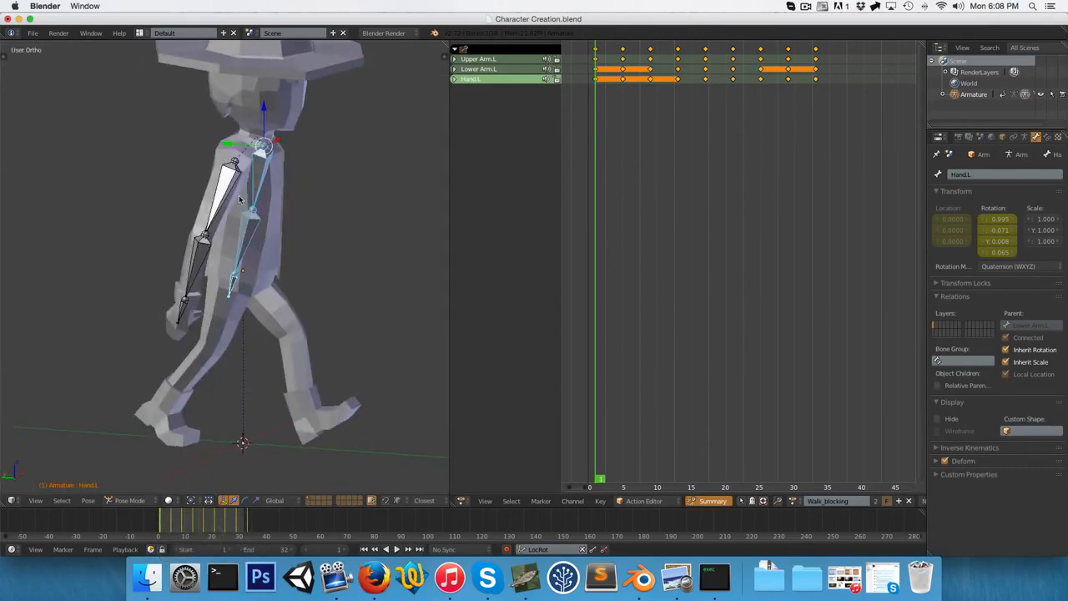
key(KP_1)
key(a)
key(a)
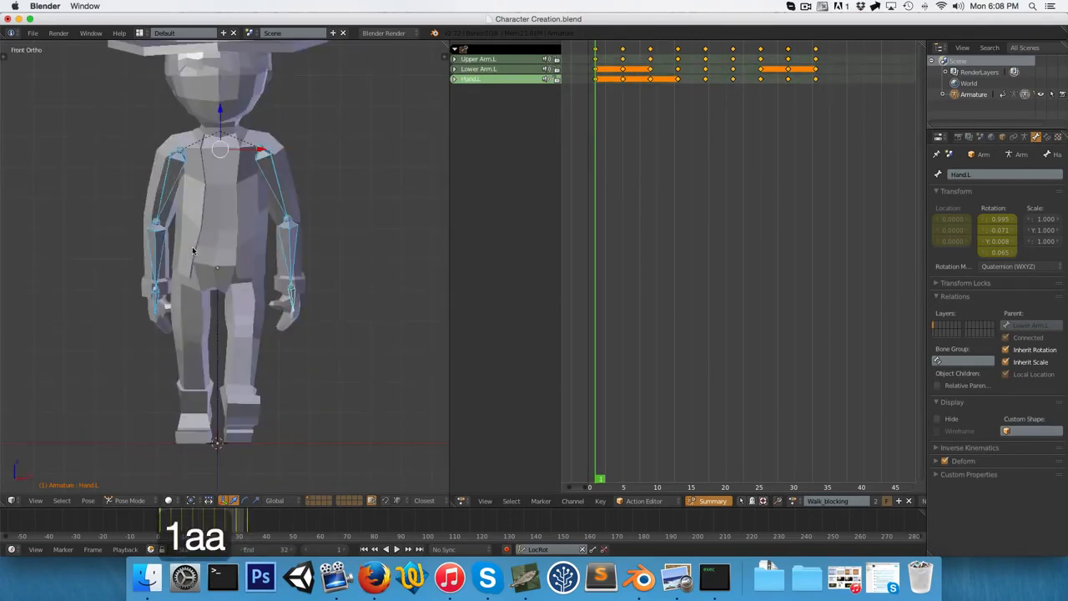
key(i)
- At frame 5, paste the left arm's pose mirrored onto the right arm and keyframe both arms
mouse_move(125, 272)
middle_down()
mouse_move(251, 282)
mouse_move(95, 296)
mouse_move(119, 292)
middle_up()
key(Up)
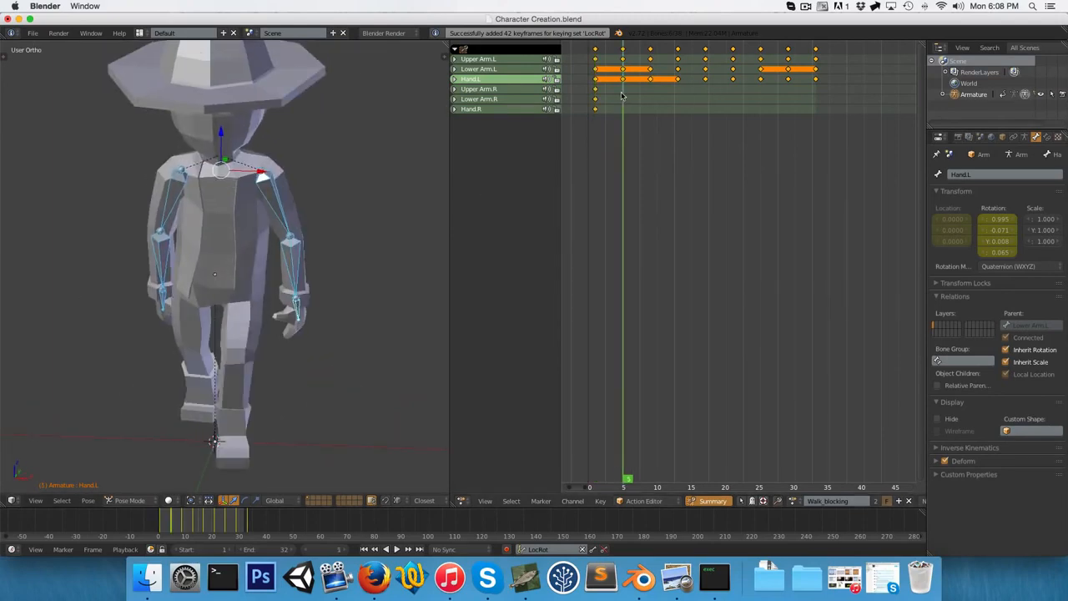
key(a)
key(b)
drag(247, 177, 341, 349)
key(ctrl+c)
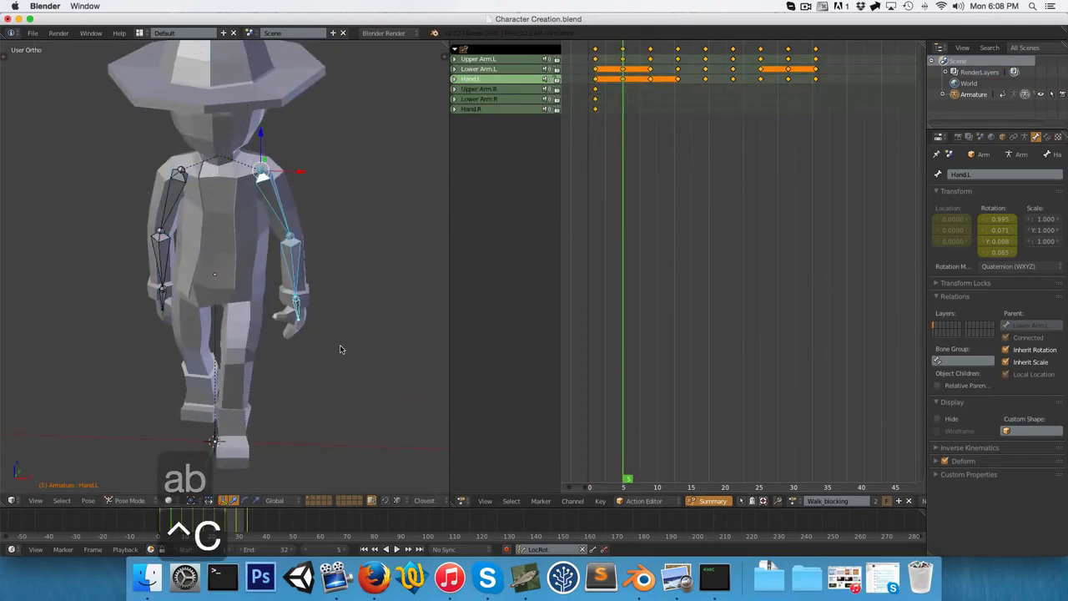
key(ctrl+shift+v)
key(a)
key(a)
key(i)
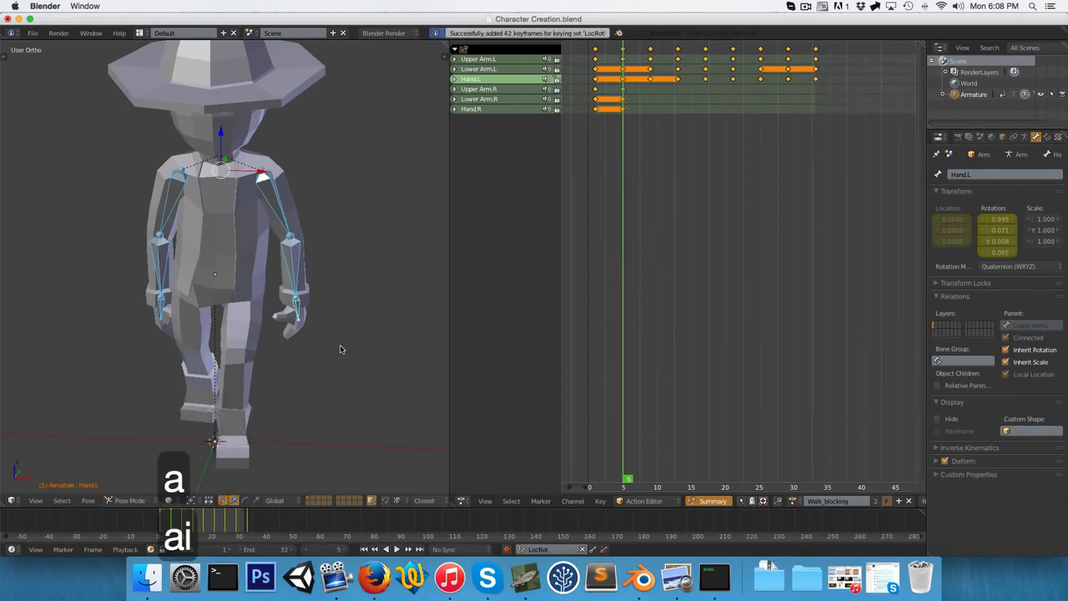
- At frame 9, mirror the left arm bones' pose to the right arm and insert keyframes for all arm bones
key(Up)
key(a)
key(b)
drag(241, 138, 329, 386)
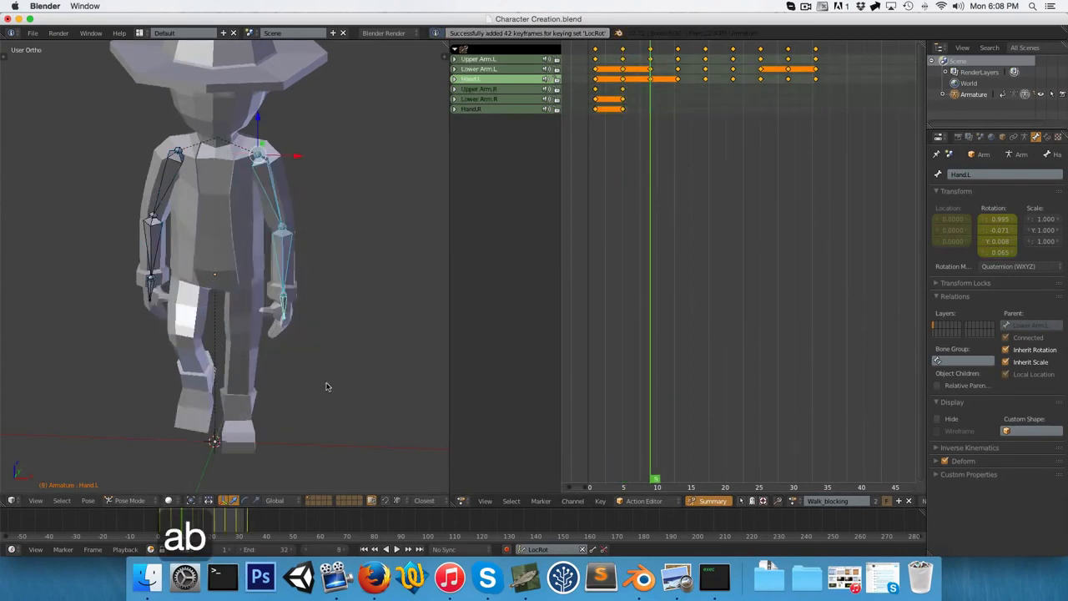
key(ctrl+c)
key(ctrl+shift+v)
key(a)
key(a)
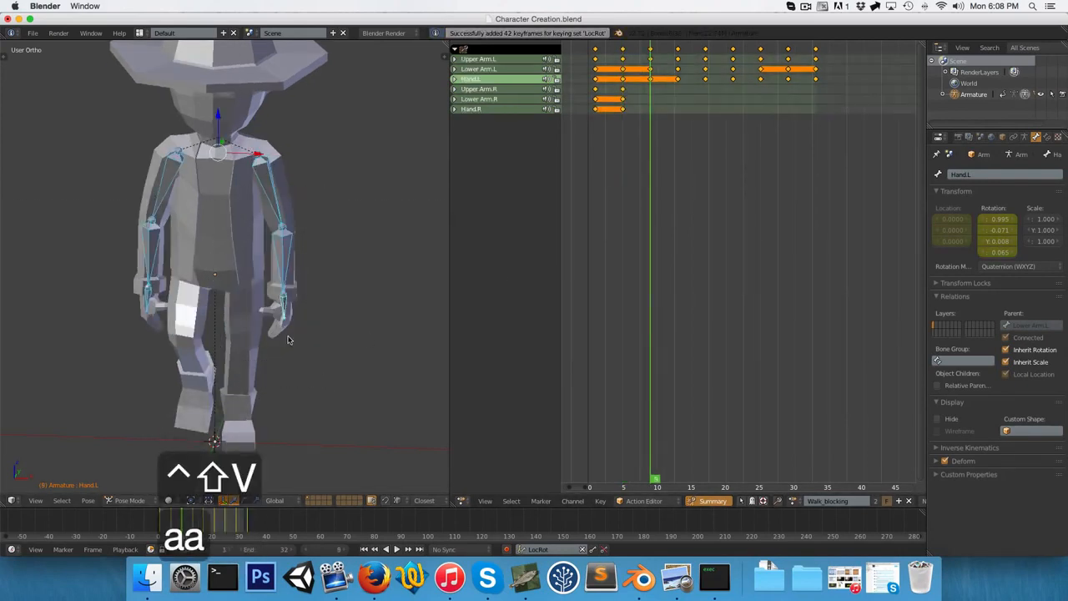
key(i)
- At frame 13, copy the left arm's pose, paste it flipped onto the right arm and key all arm bones
key(Up)
key(a)
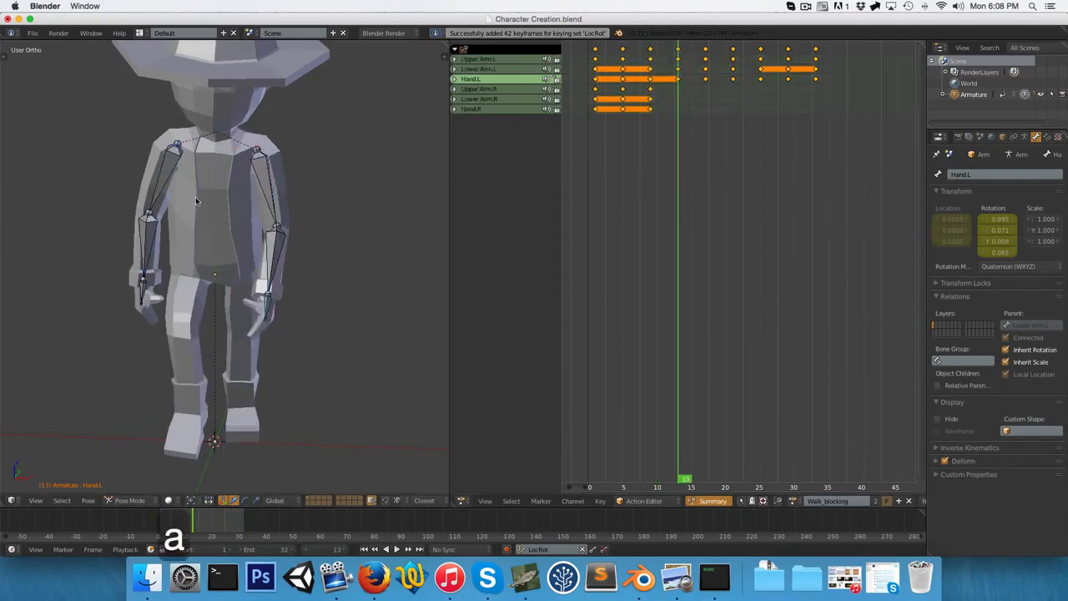
key(b)
drag(240, 125, 306, 333)
key(ctrl+c)
key(ctrl+shift+v)
key(a)
key(a)
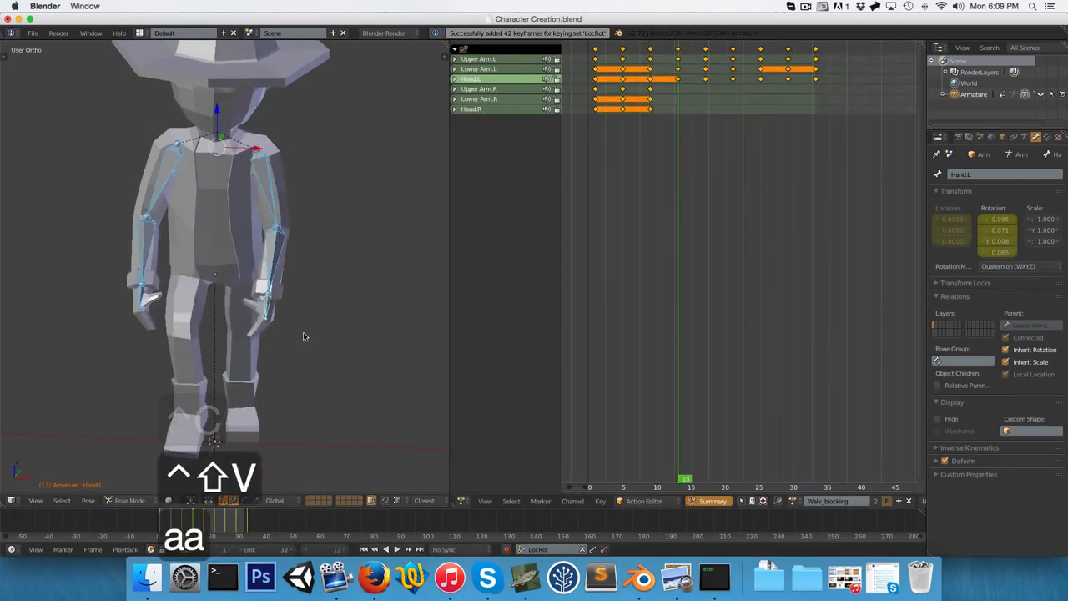
key(i)
- Go to frame 17, mirror the left arm's pose onto the right arm and keyframe the bones of both arms
click(702, 112)
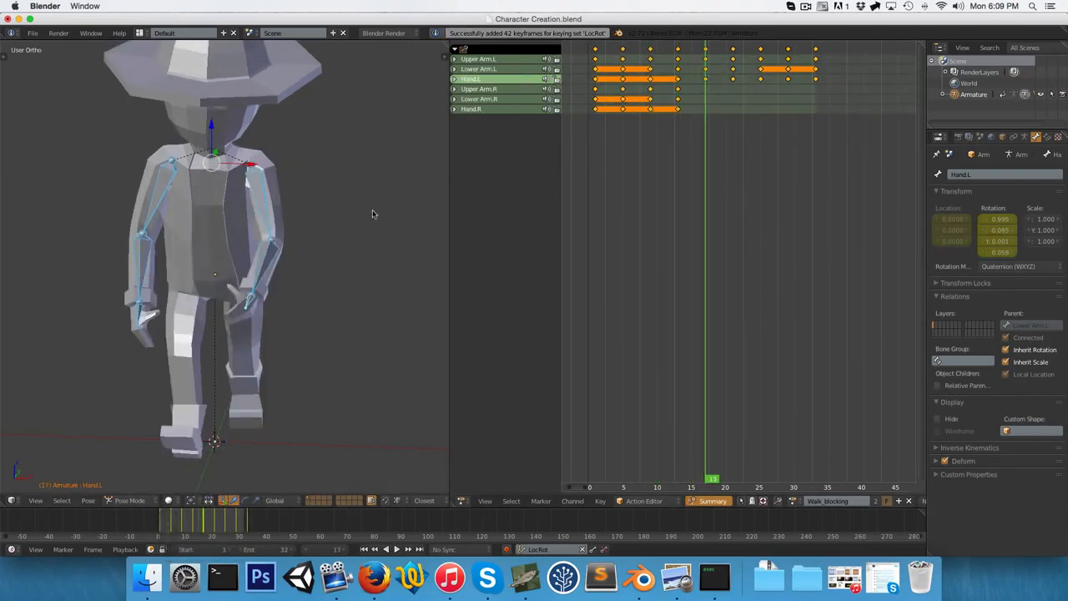
key(ctrl+c)
key(a)
key(b)
drag(238, 138, 330, 360)
key(ctrl+c)
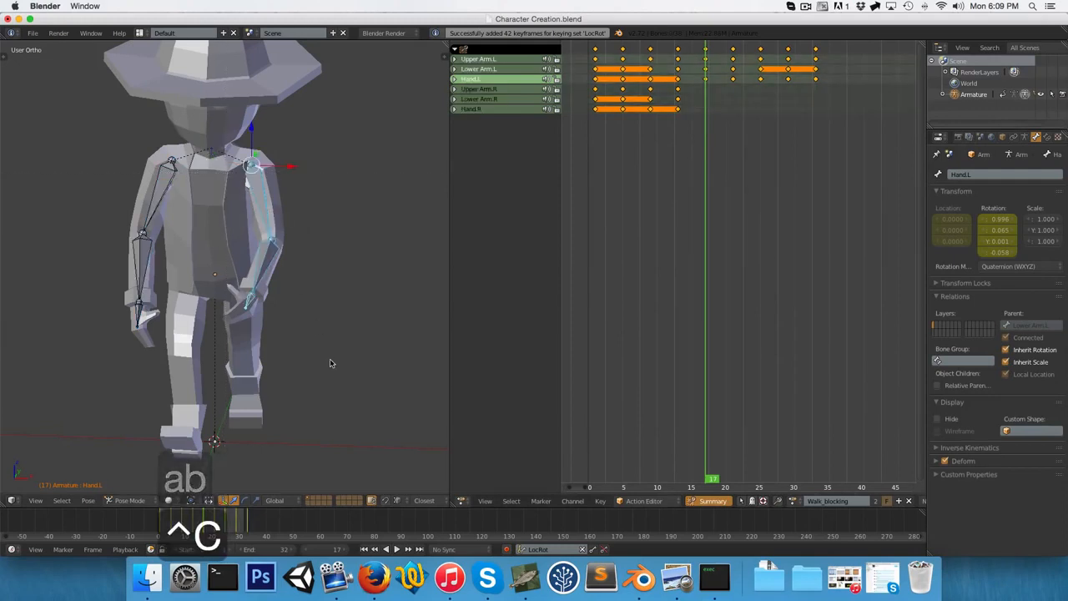
key(ctrl+shift+v)
key(a)
key(a)
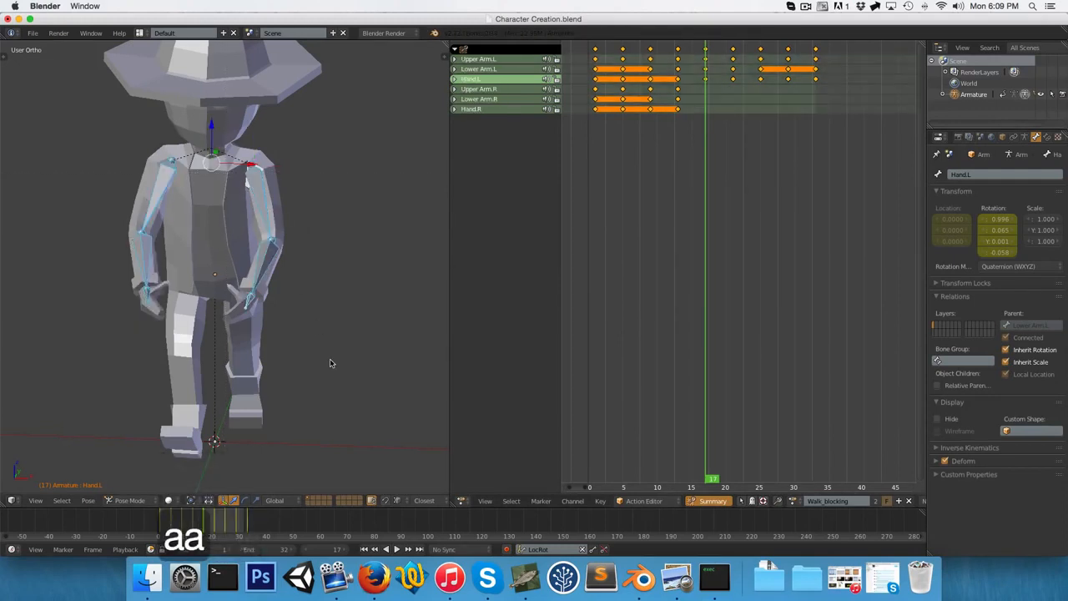
key(i)
- At frame 21, paste the left arm's copied pose flipped onto the right arm and keyframe all arm bones
key(Up)
key(a)
key(b)
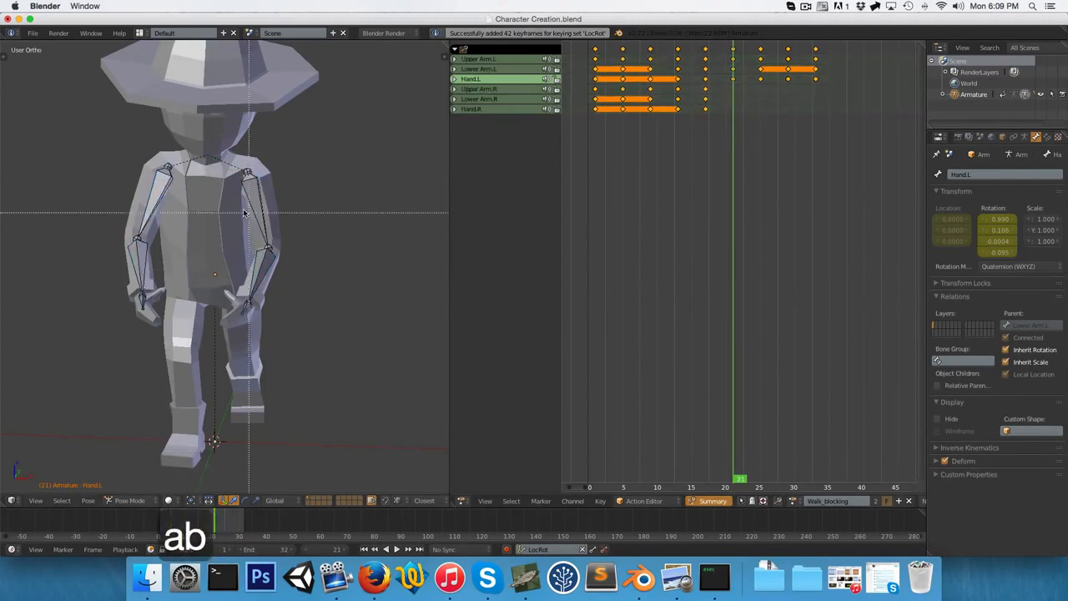
drag(245, 219, 296, 330)
key(ctrl+c)
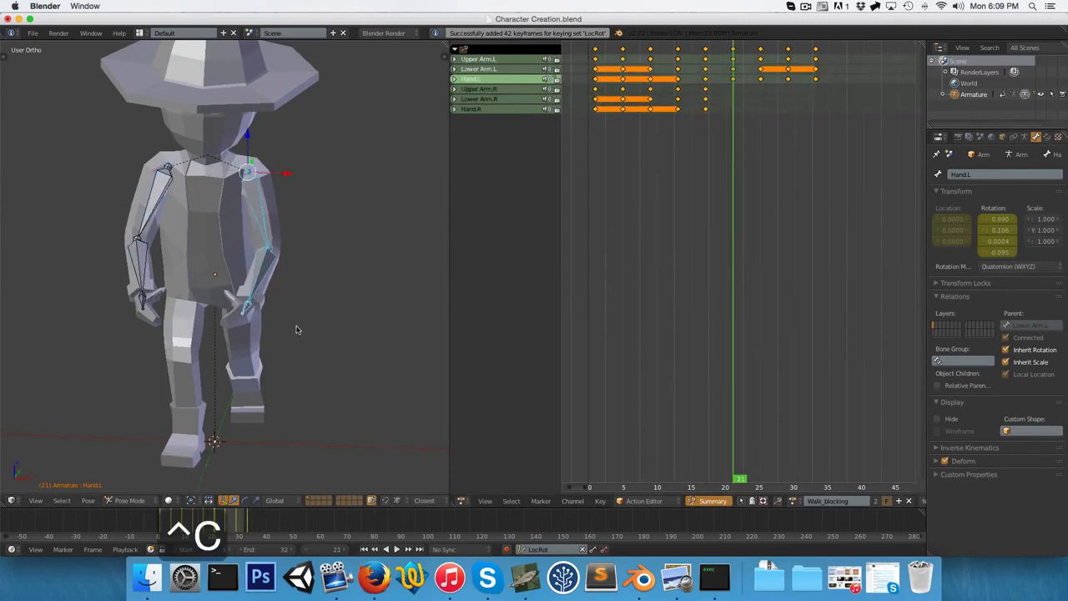
key(ctrl+shift+v)
key(a)
key(a)
key(i)
- Deselect the keyframes, go to frame 25, mirror the left arm's pose to the right arm and key both arms
key(a)
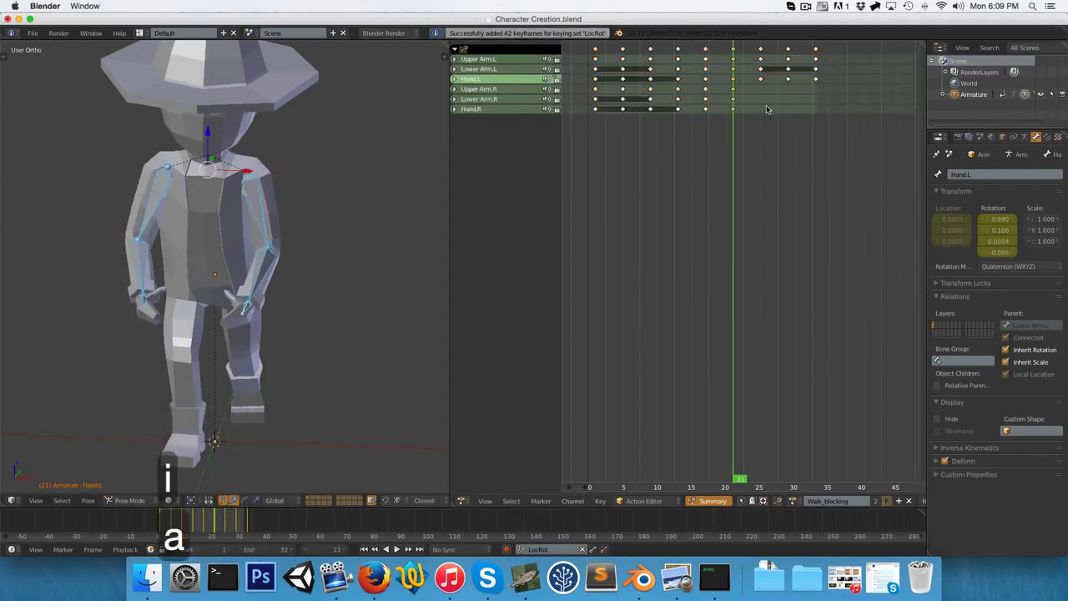
key(b)
right_click(761, 106)
click(760, 106)
key(a)
key(b)
drag(242, 187, 327, 365)
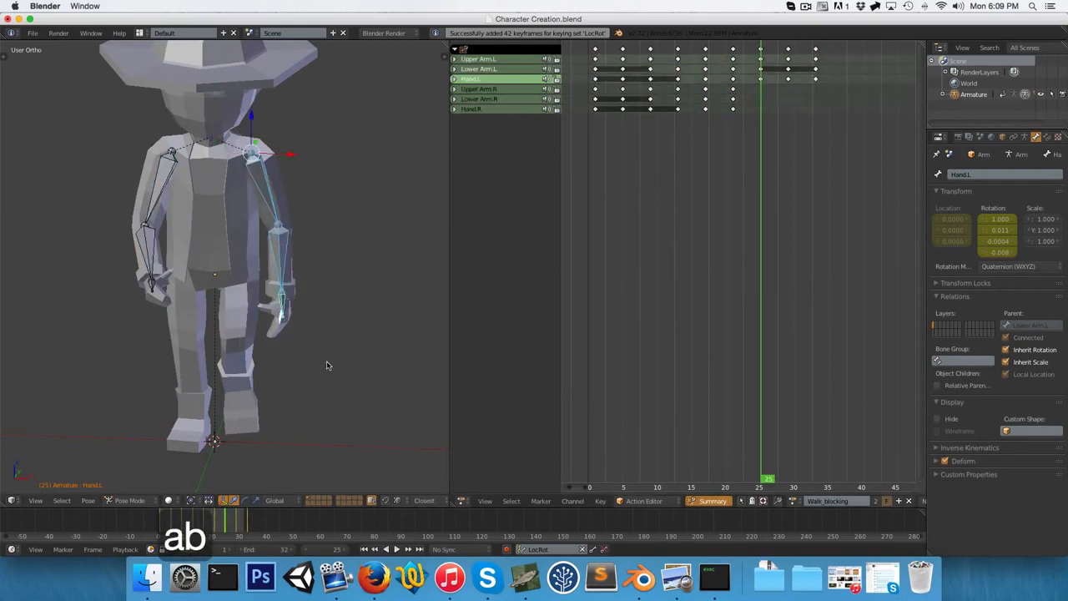
key(ctrl+c)
key(ctrl+shift+v)
key(a)
key(a)
key(i)
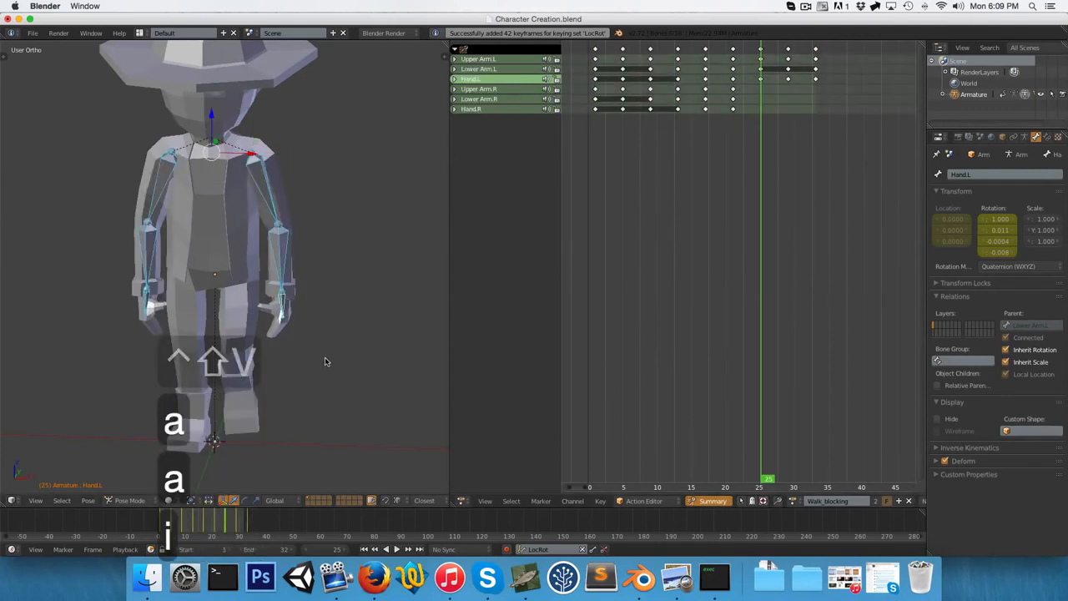
- At frame 29, copy the left arm's pose, paste it mirrored onto the right arm and keyframe both arms
drag(802, 205, 790, 201)
key(a)
key(b)
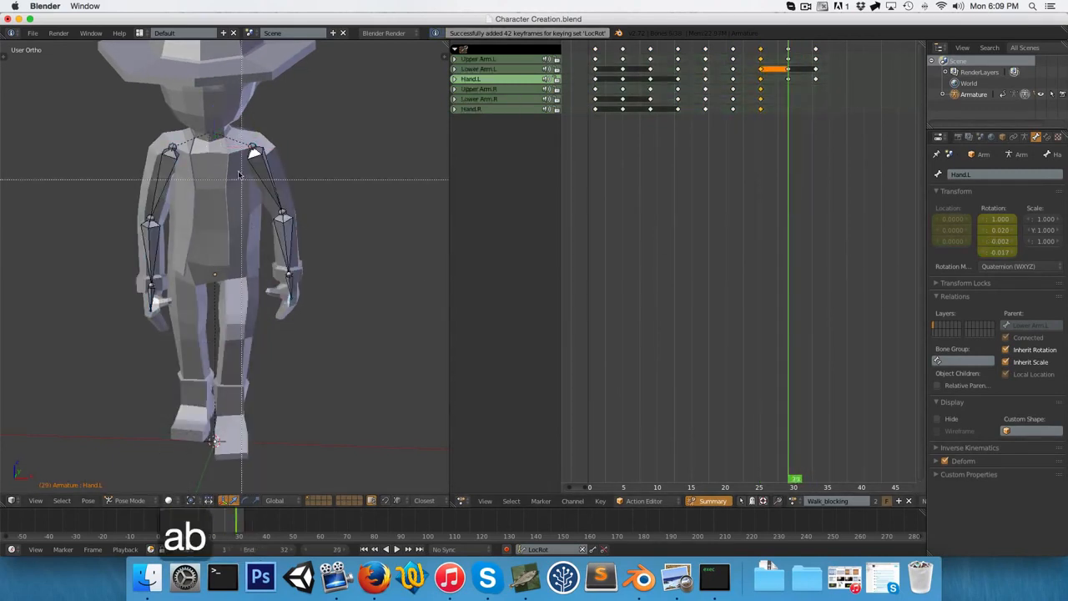
drag(239, 175, 374, 361)
key(ctrl+c)
key(ctrl+shift+v)
key(a)
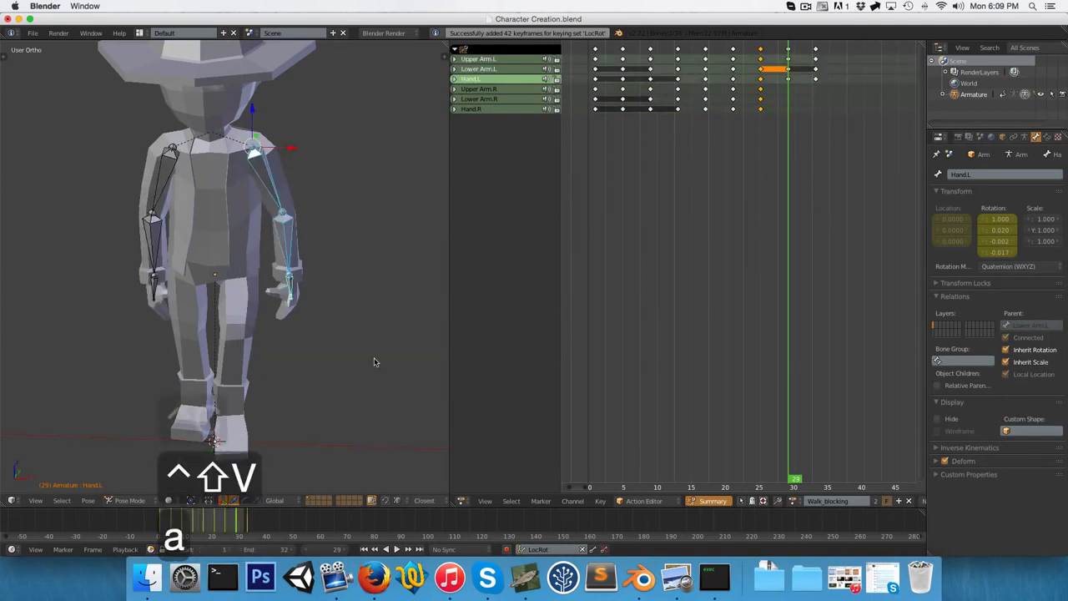
key(a)
key(i)
- At frame 33, mirror the left arm's pose onto the right arm and insert keyframes for both arms
click(815, 189)
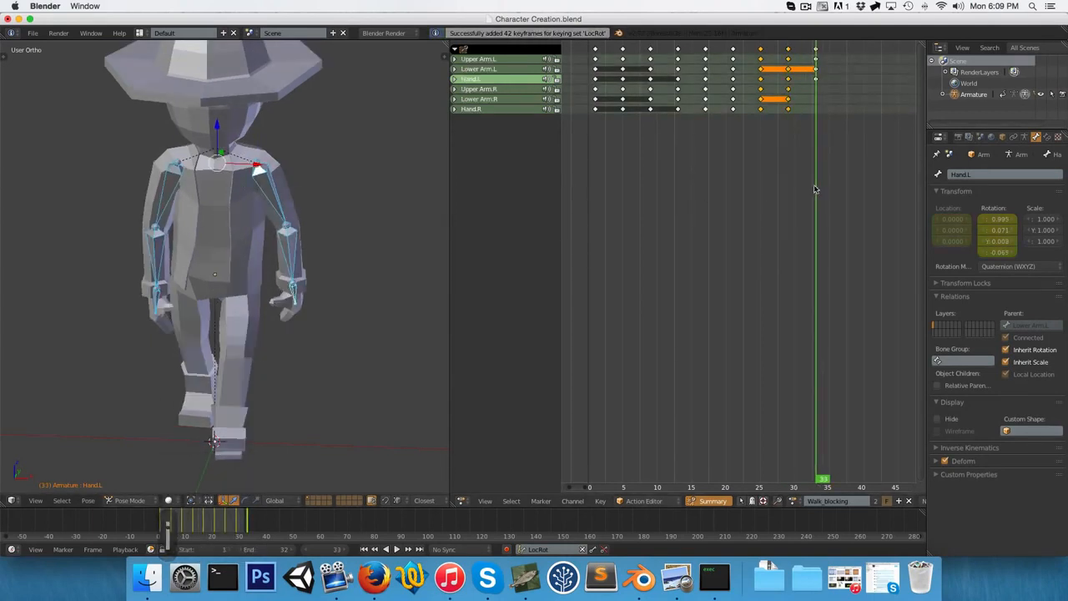
key(a)
key(b)
drag(239, 133, 345, 324)
key(ctrl+c)
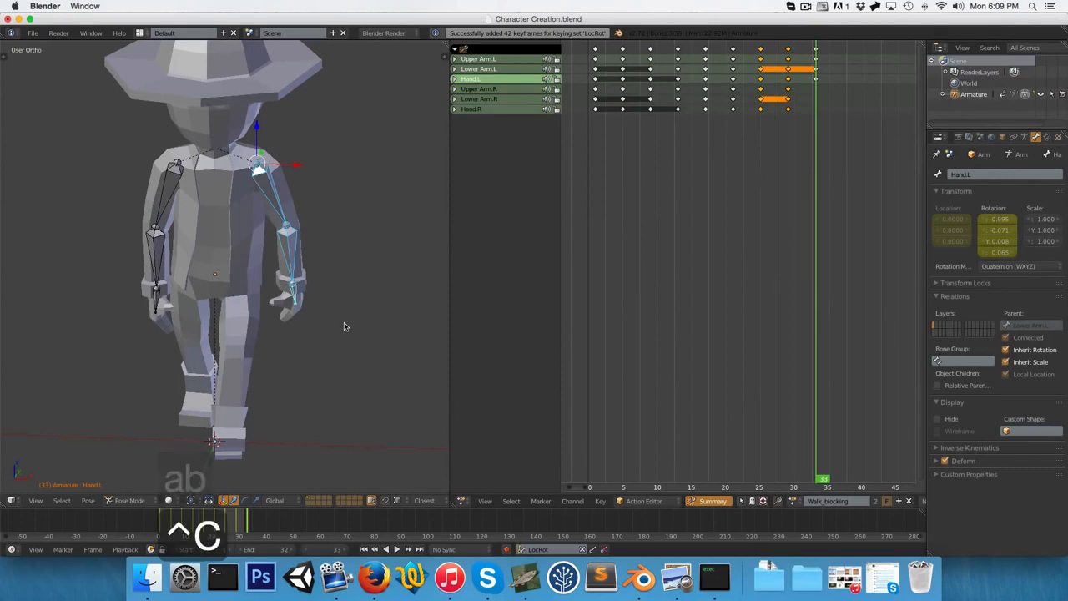
key(ctrl+shift+v)
key(a)
key(a)
key(i)
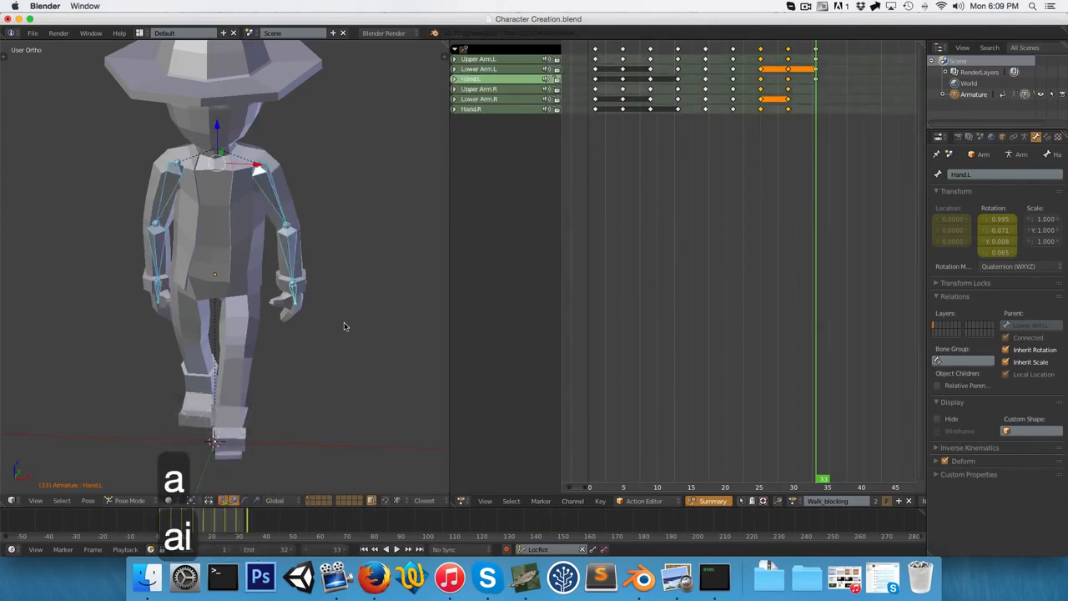
- Play the walk animation from its start in the right side view to check the arm swing
middle_drag(361, 319, 266, 320)
key(KP_3)
key(shift+Left)
key(alt+a)
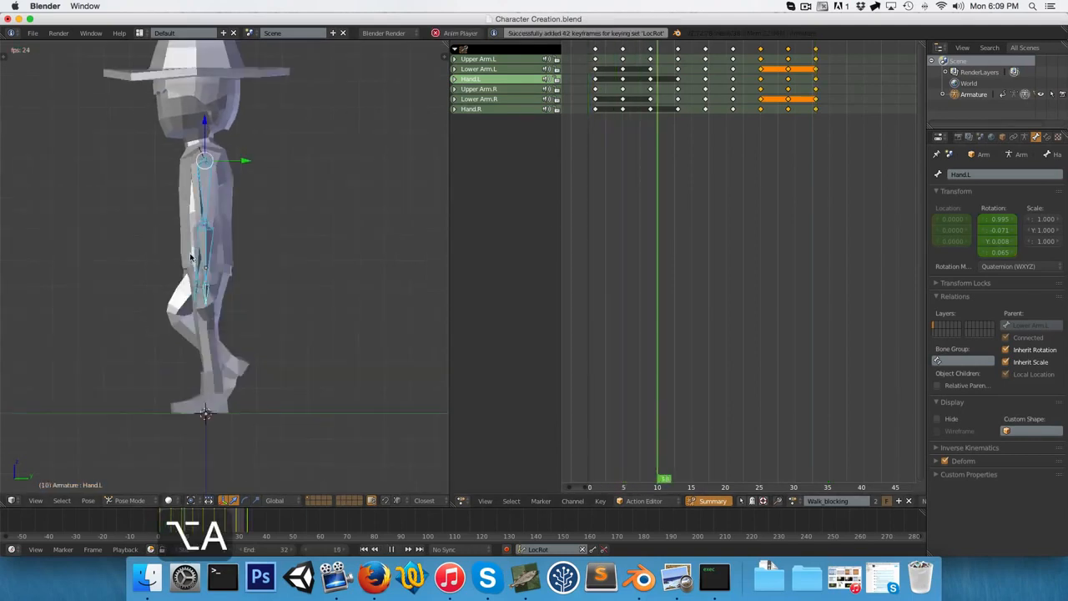
- Select all keyframes in the Walk_blocking action and set their interpolation to Constant
key(a)
key(a)
key(t)
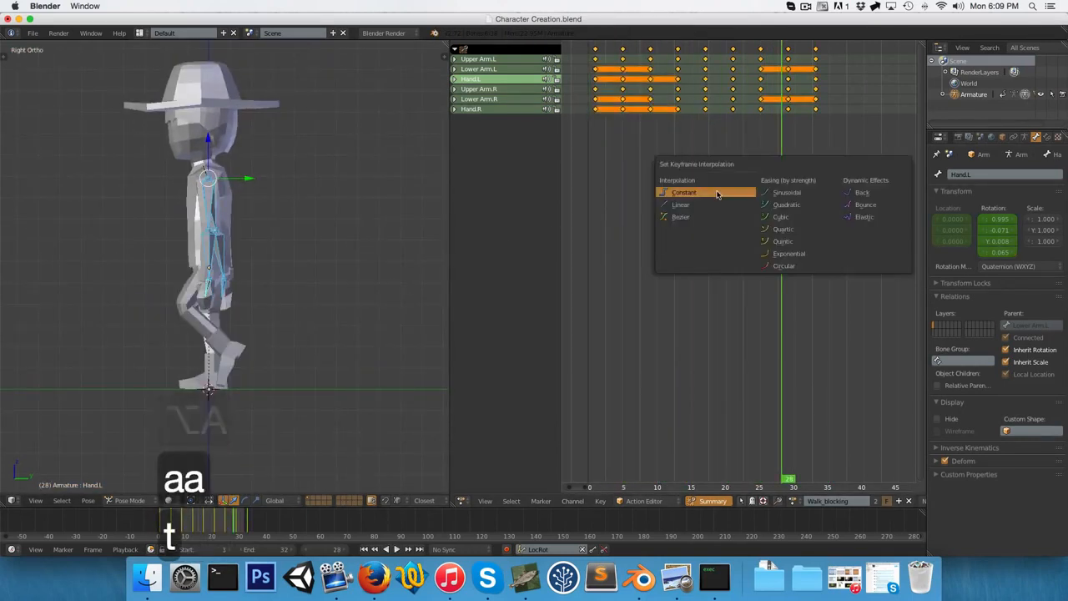
click(694, 193)
- Play the walk cycle with the bones deselected and examine the arm motion from the front and the side
key(alt+a)
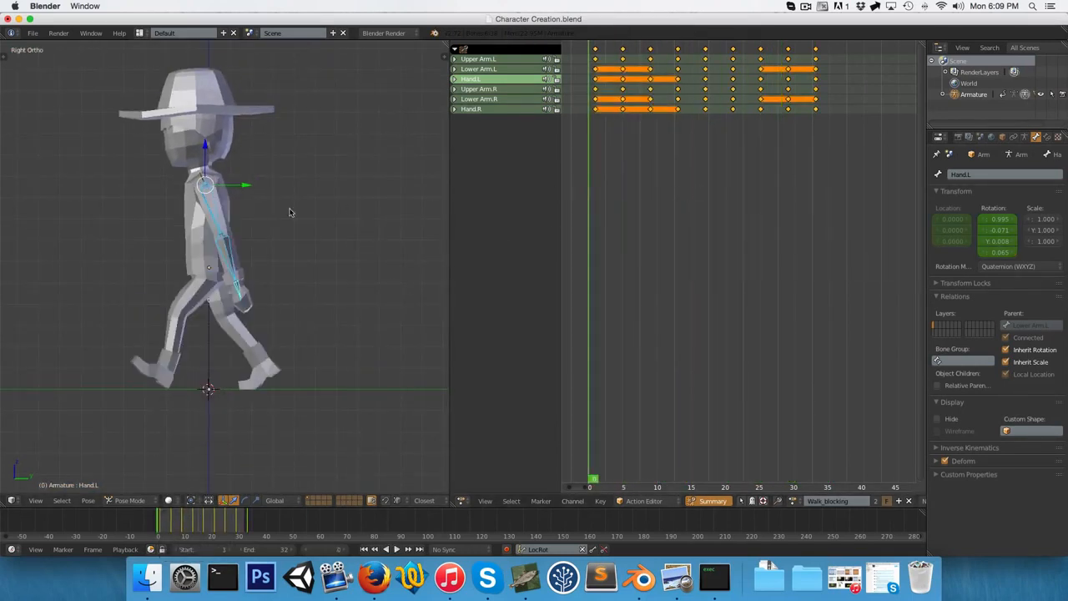
key(a)
middle_drag(125, 272, 268, 303)
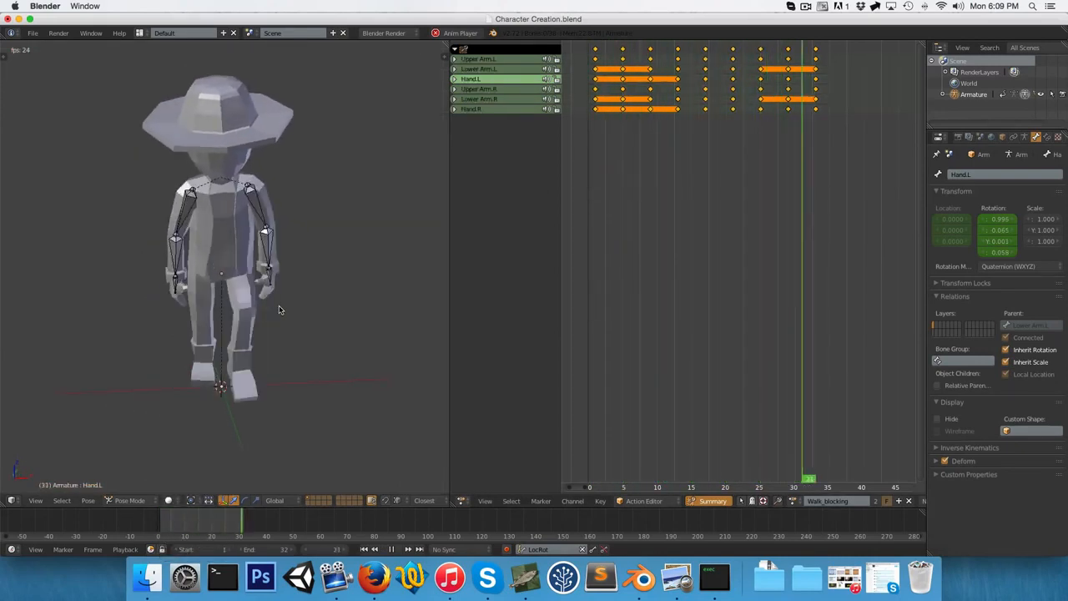
key(KP_1)
scroll(262, 310, up, 3)
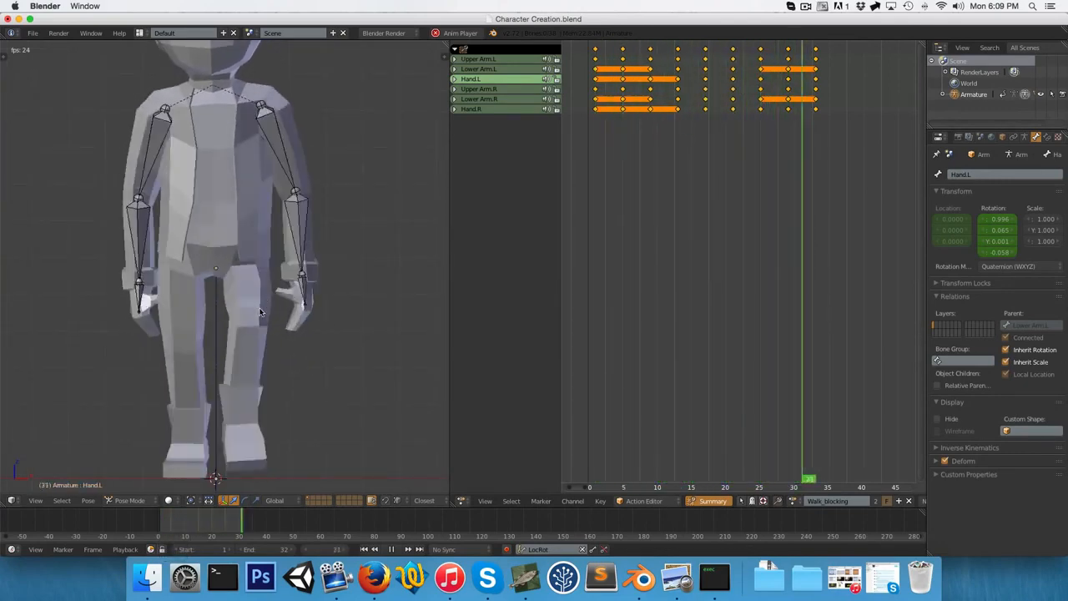
key(KP_3)
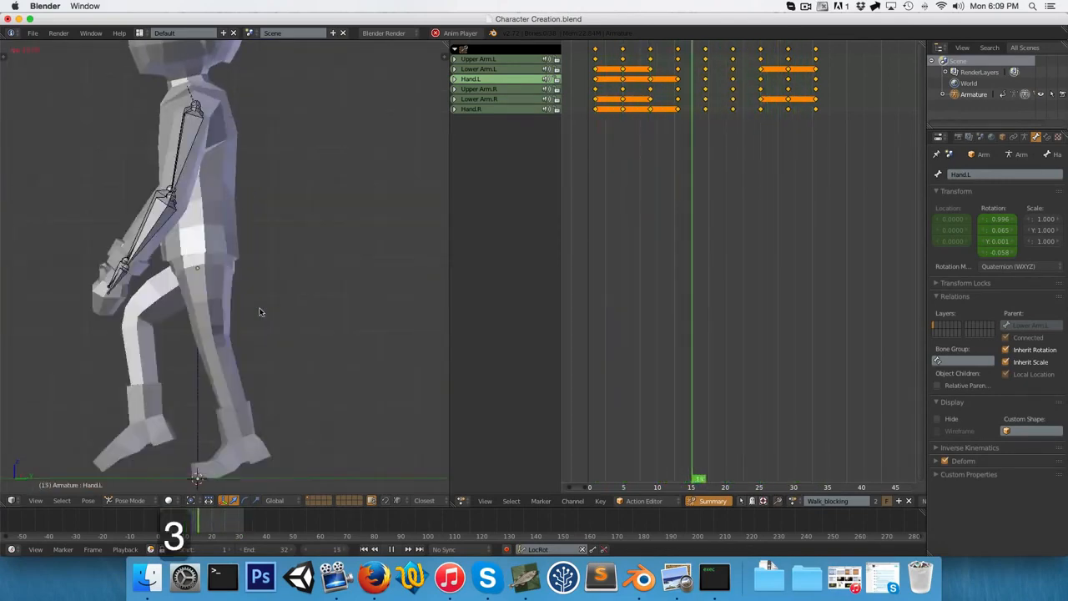
key(alt+a)
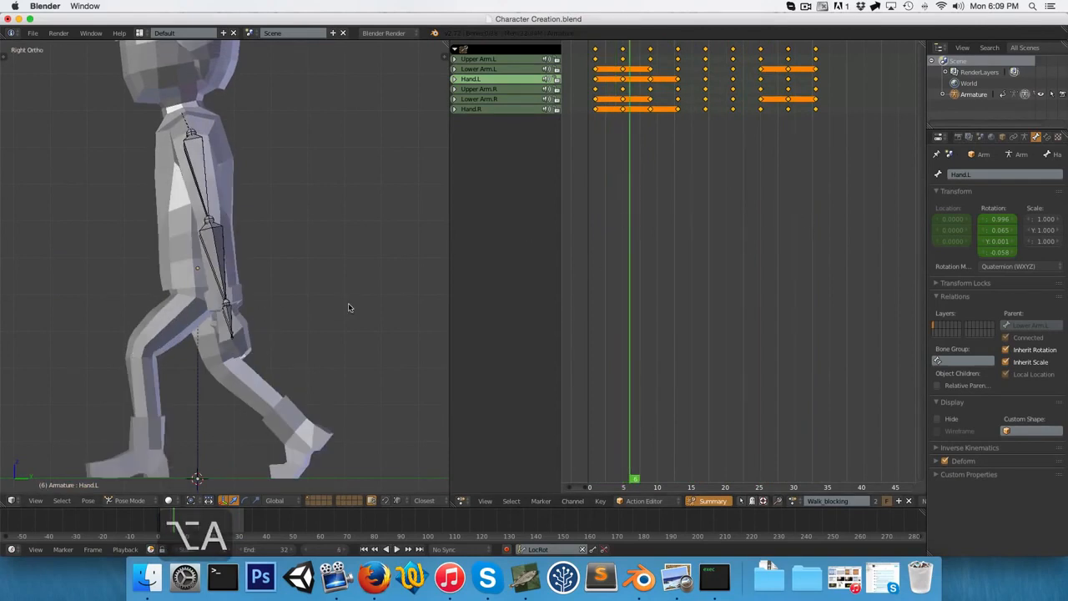
- Select the upper arm, lower arm and hand bones of the right arm in the front view
key(KP_1)
key(a)
key(a)
key(b)
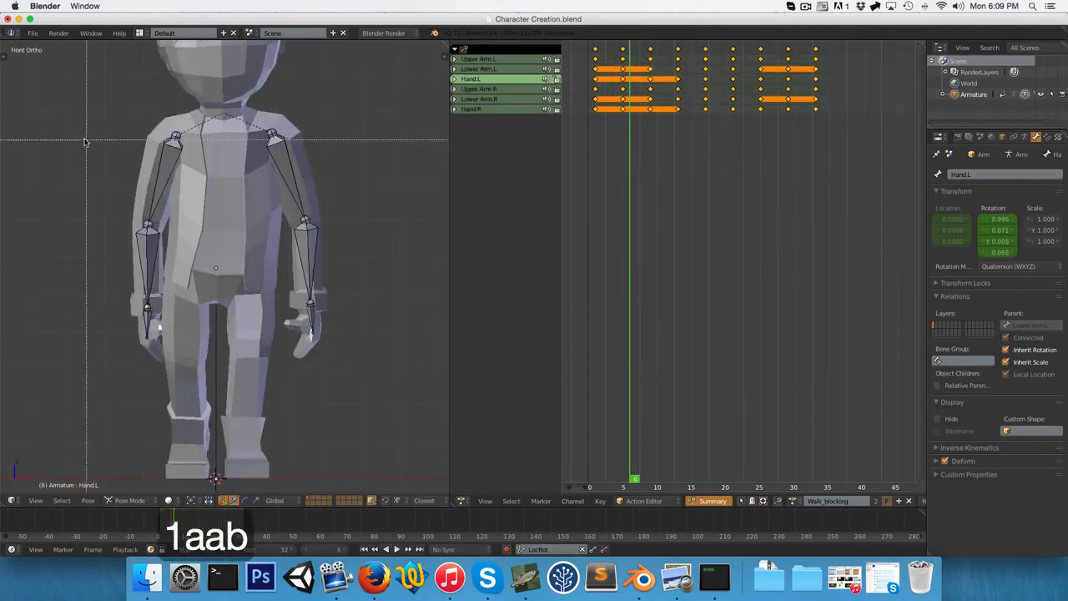
drag(200, 117, 154, 351)
scroll(151, 278, down, 2)
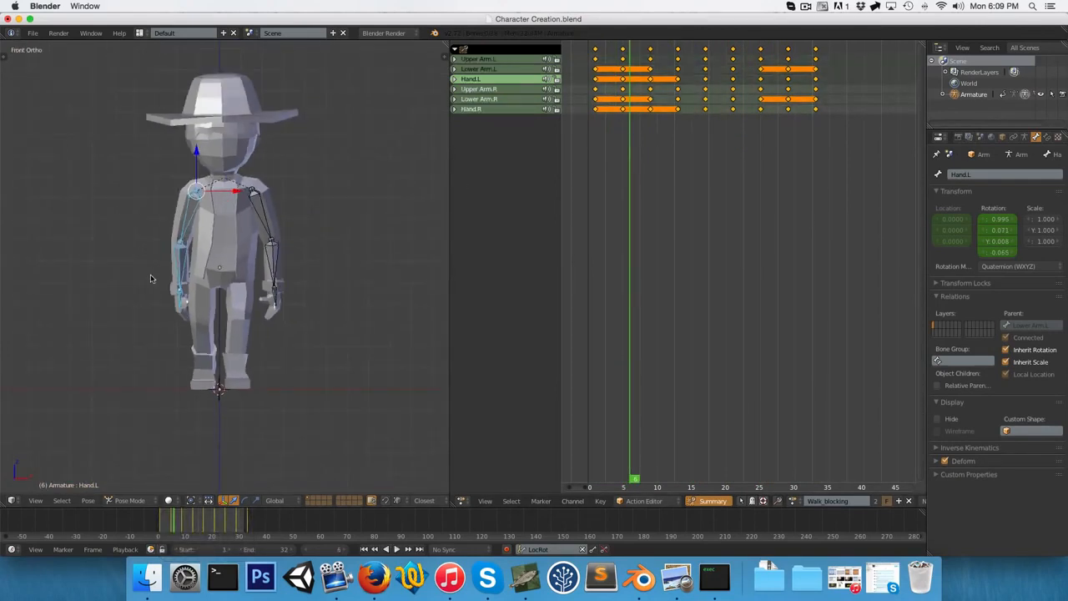
middle_drag(378, 193, 359, 240)
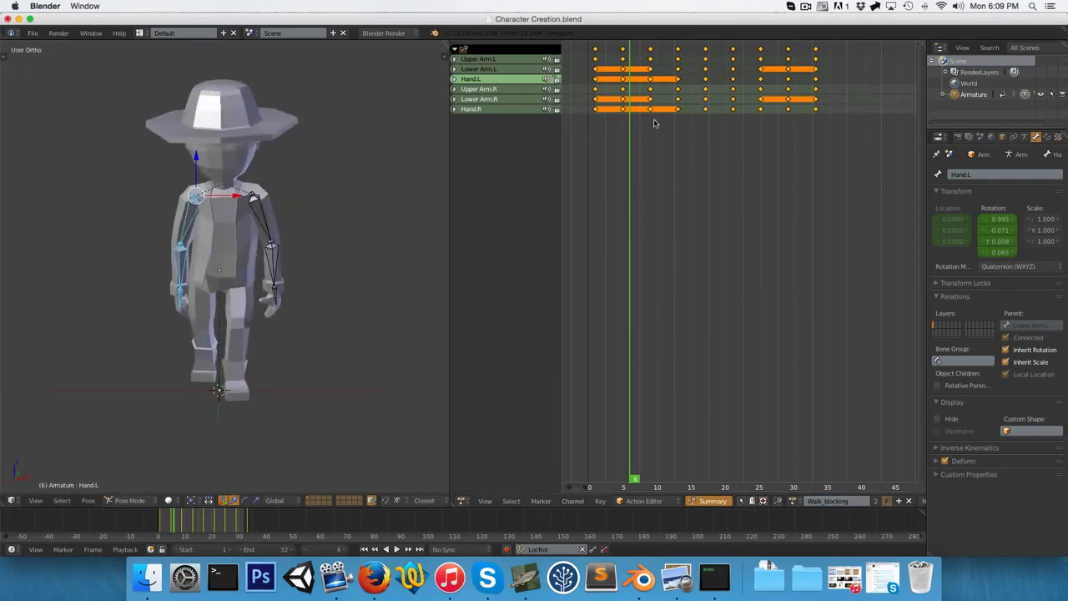
- Select only the keyframes of the three right arm channels across the whole cycle and go to frame 17
key(a)
key(b)
drag(584, 87, 854, 164)
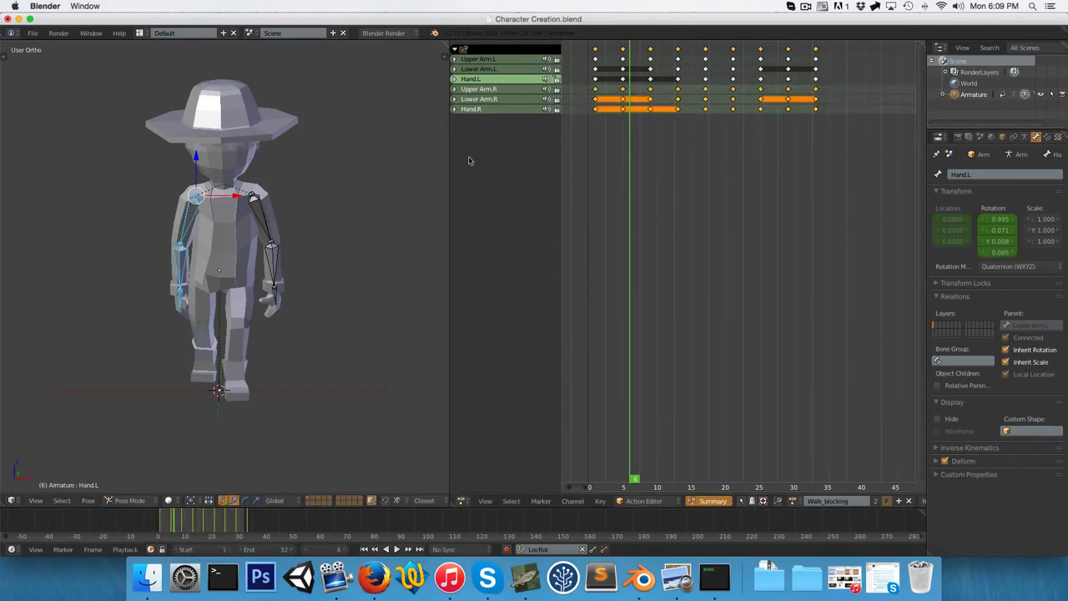
click(704, 131)
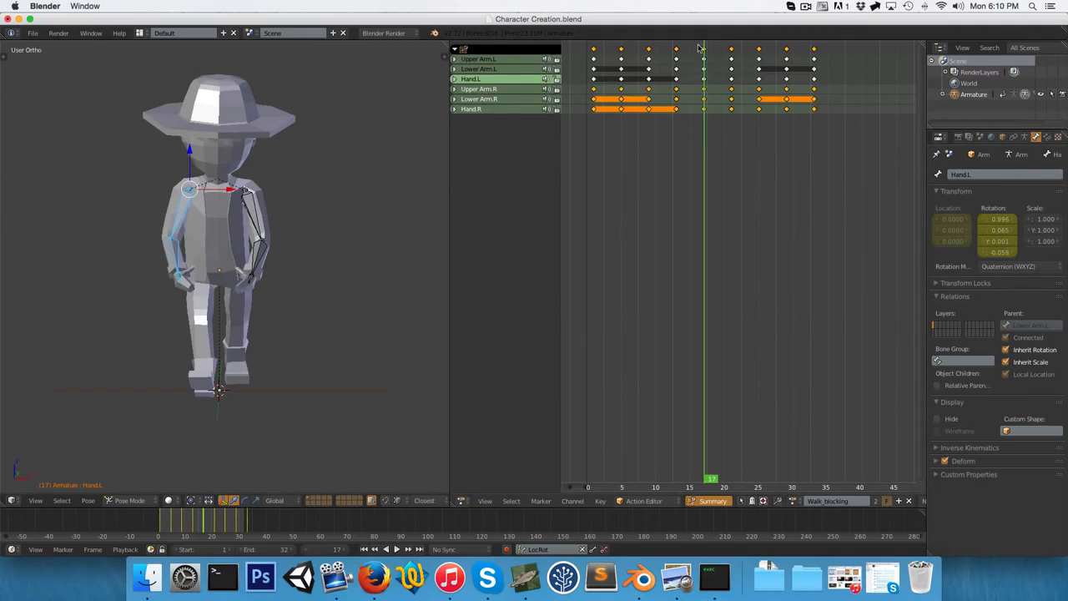
middle_drag(693, 128, 684, 132)
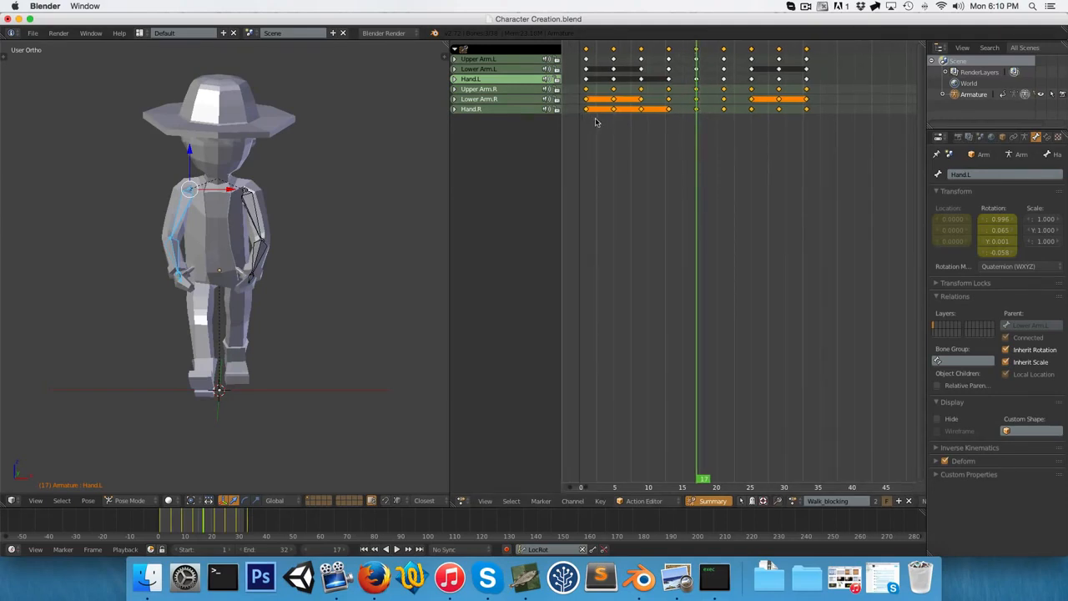
- Move the selected right arm keyframes 16 frames later so that they start at frame 17
key(g)
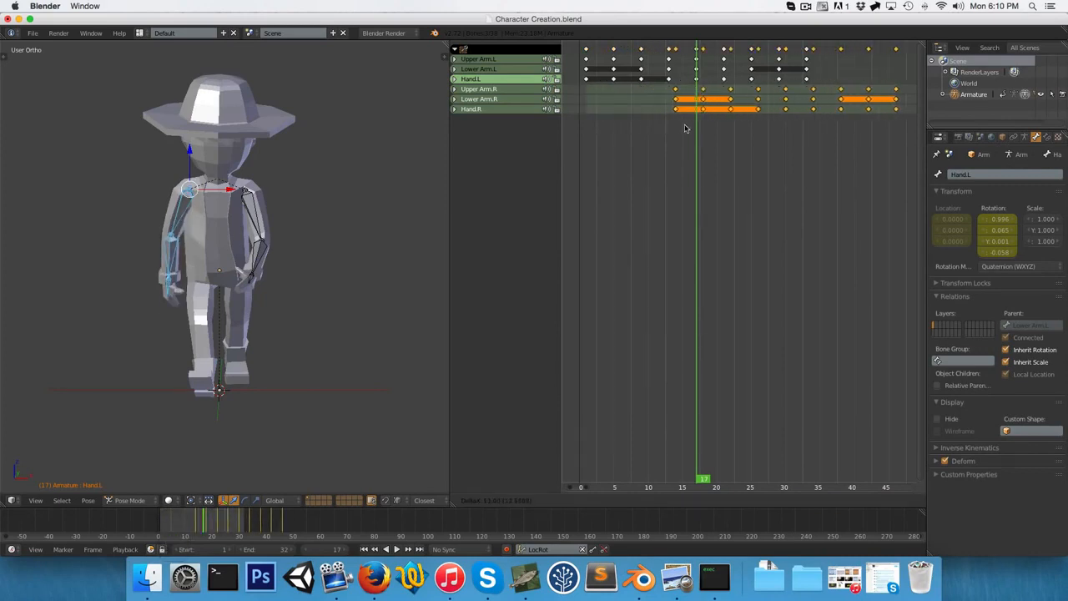
click(699, 129)
scroll(710, 129, down, 3)
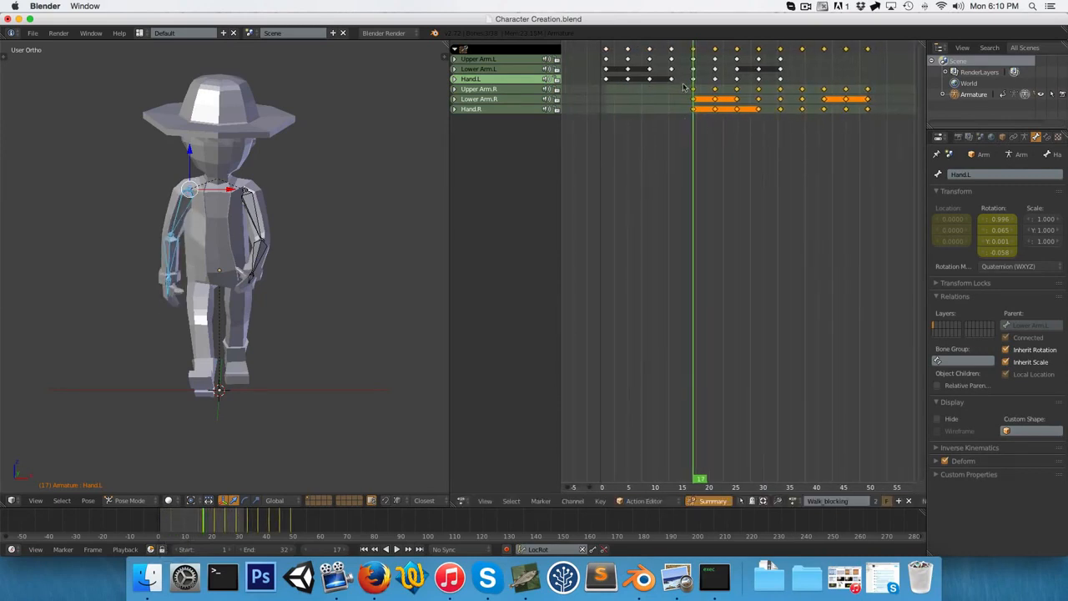
- Duplicate the right arm keyframes from frames 33 to 49 and place the copies on frames 1 to 17
key(a)
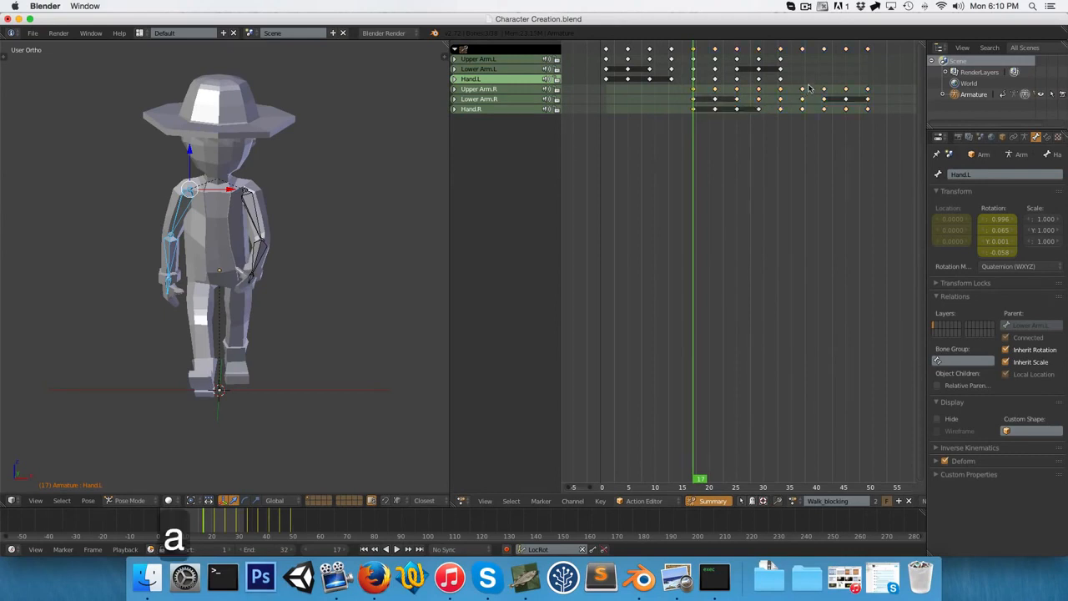
key(b)
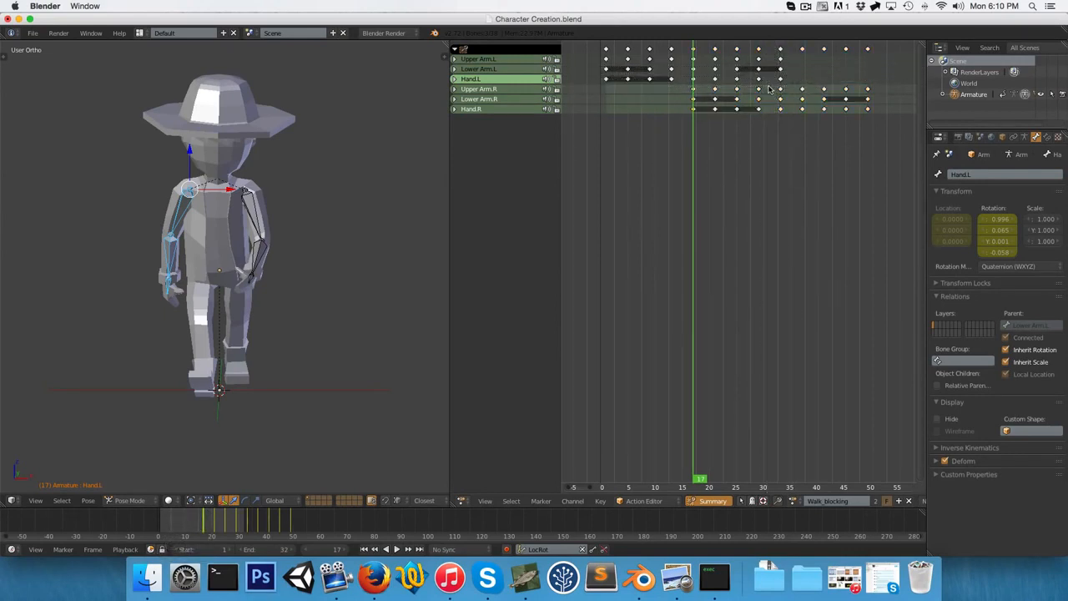
drag(768, 86, 883, 152)
key(shift+d)
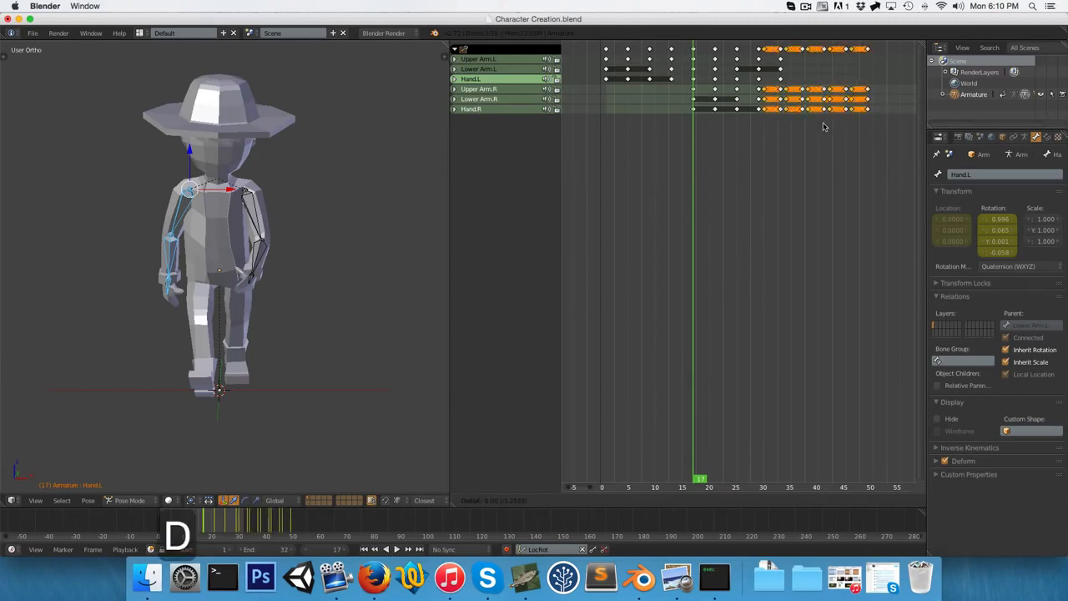
click(666, 144)
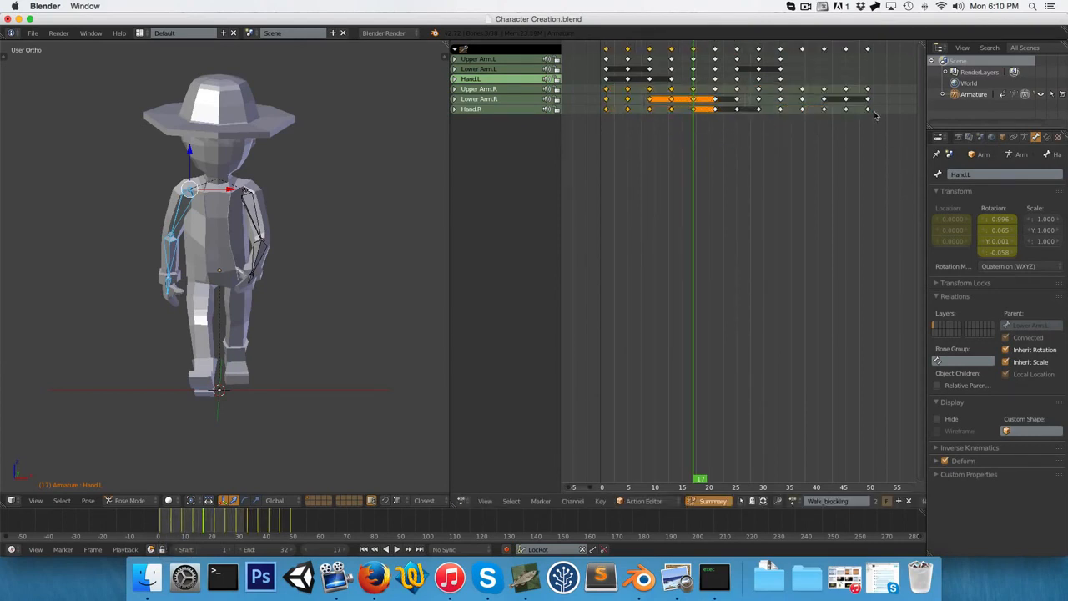
- Delete the right arm keyframes that lie beyond frame 33
key(a)
key(b)
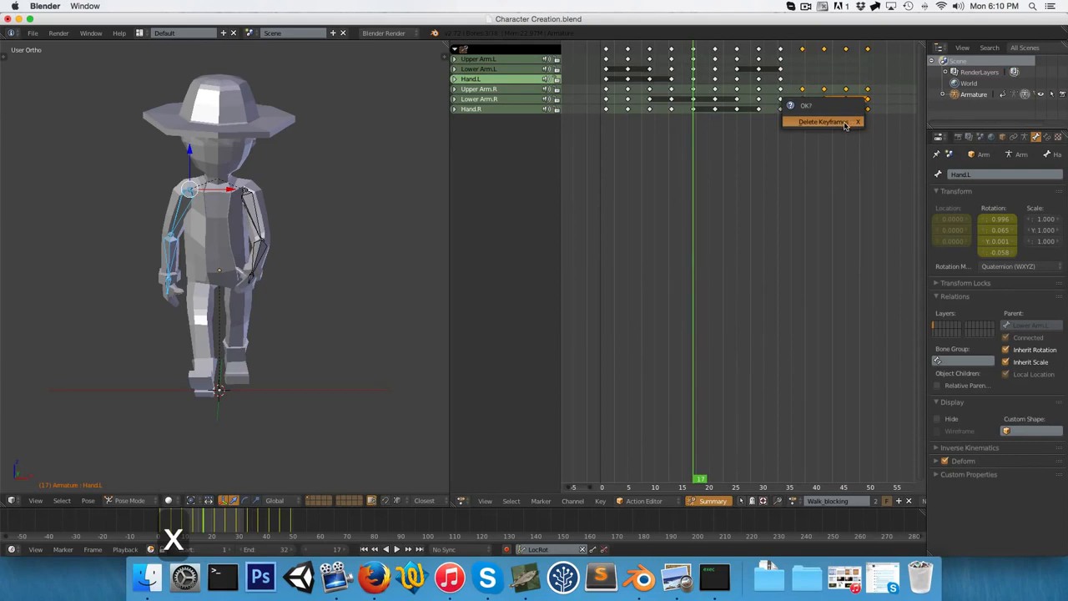
click(844, 122)
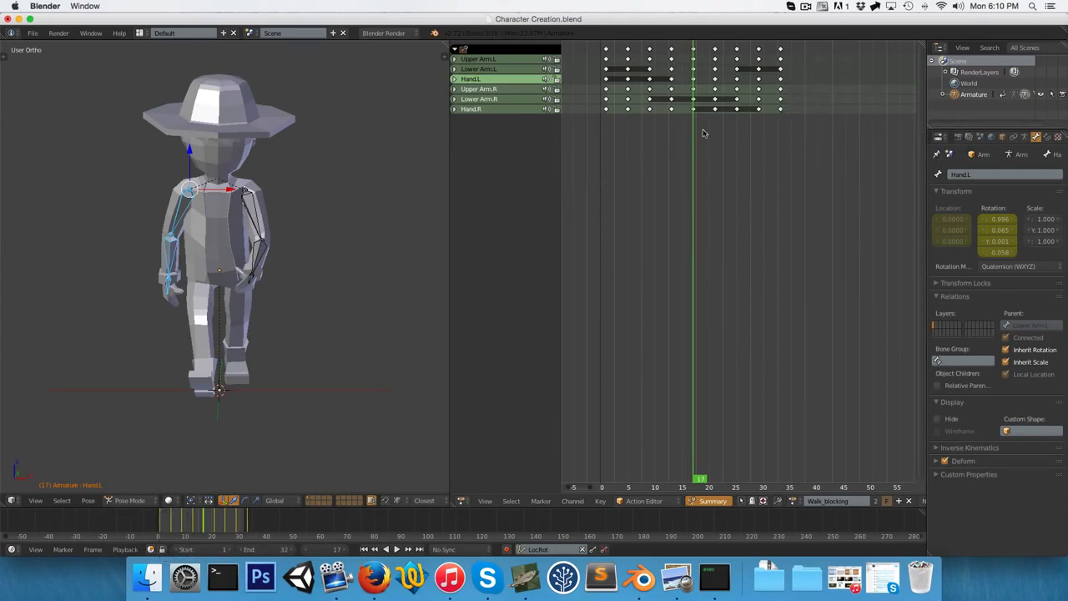
- Play the walk cycle and examine the alternating arm swing from both sides of the character
drag(703, 133, 582, 141)
key(KP_3)
key(alt+a)
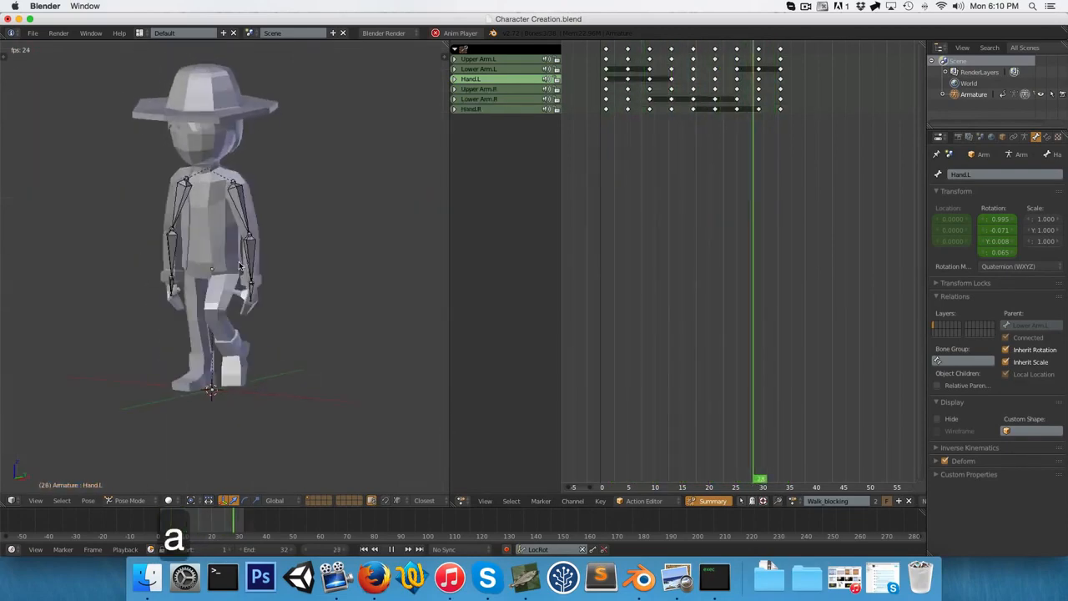
key(ctrl+KP_3)
scroll(236, 266, up, 4)
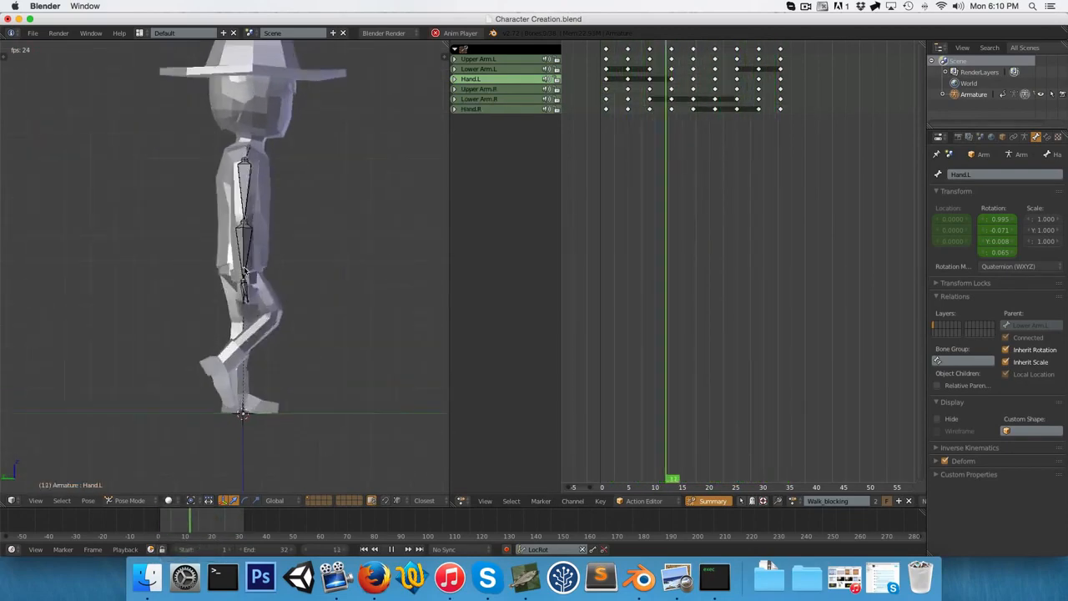
scroll(241, 269, down, 5)
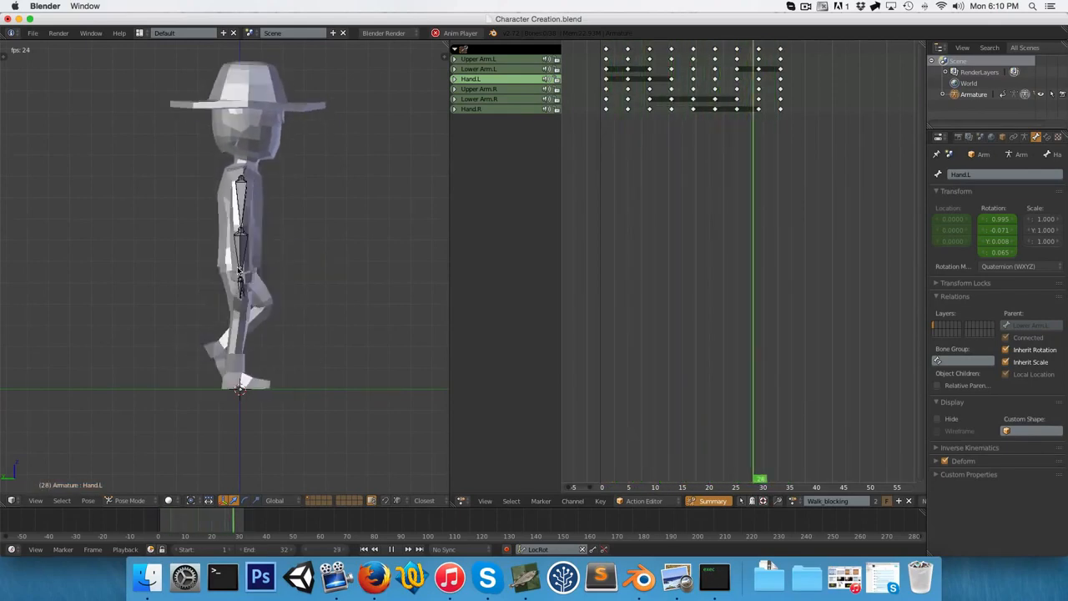
key(3)
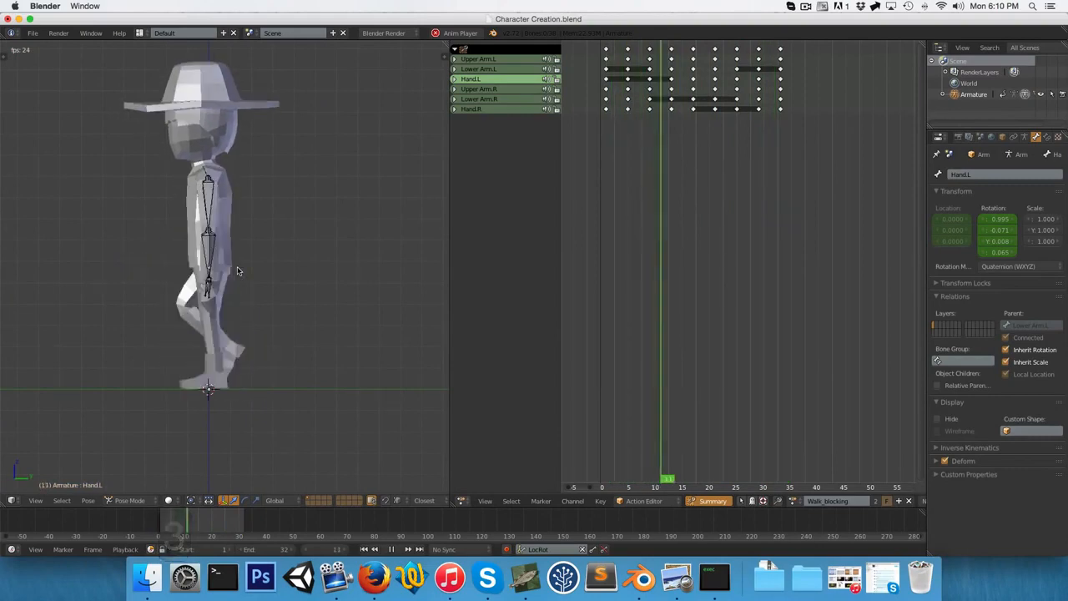
key(alt+a)
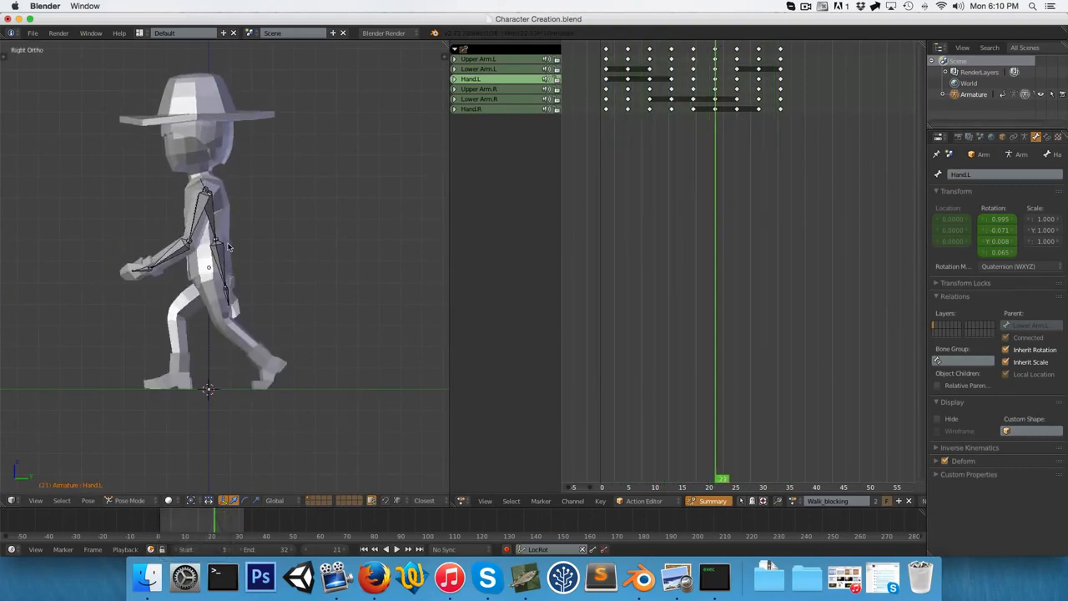
- Unhide all bones of the armature and play the full walk cycle from the front and the right side
key(alt+h)
key(1)
key(a)
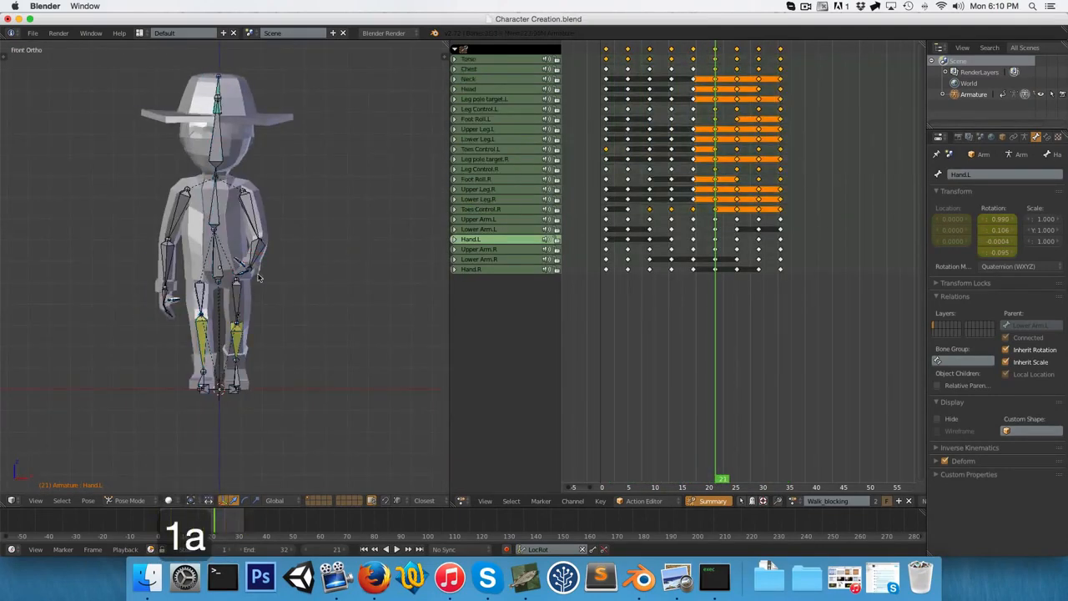
key(alt+a)
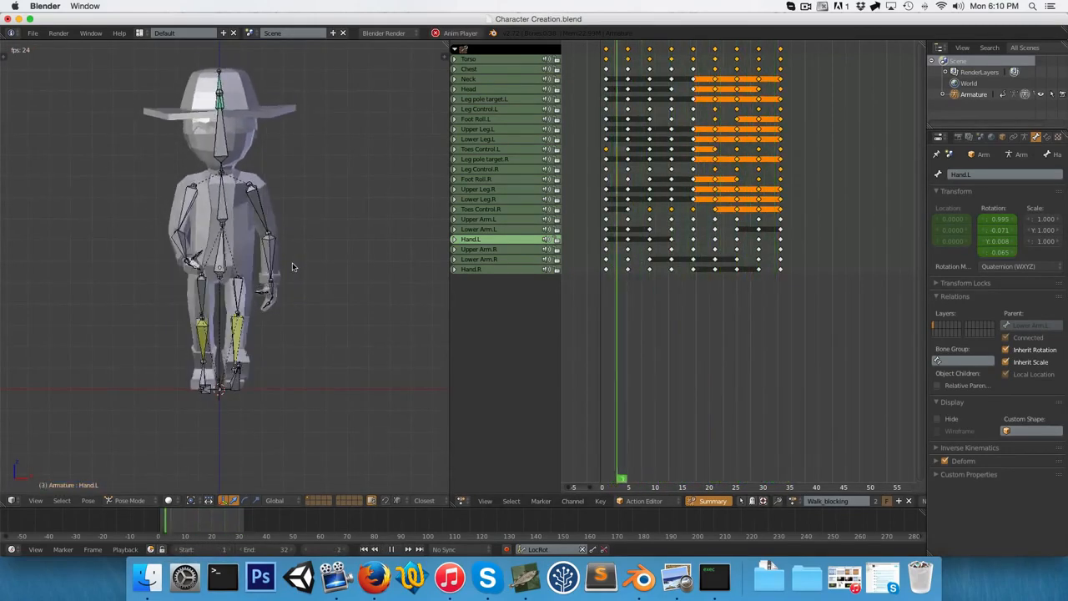
key(KP_3)
key(alt+a)
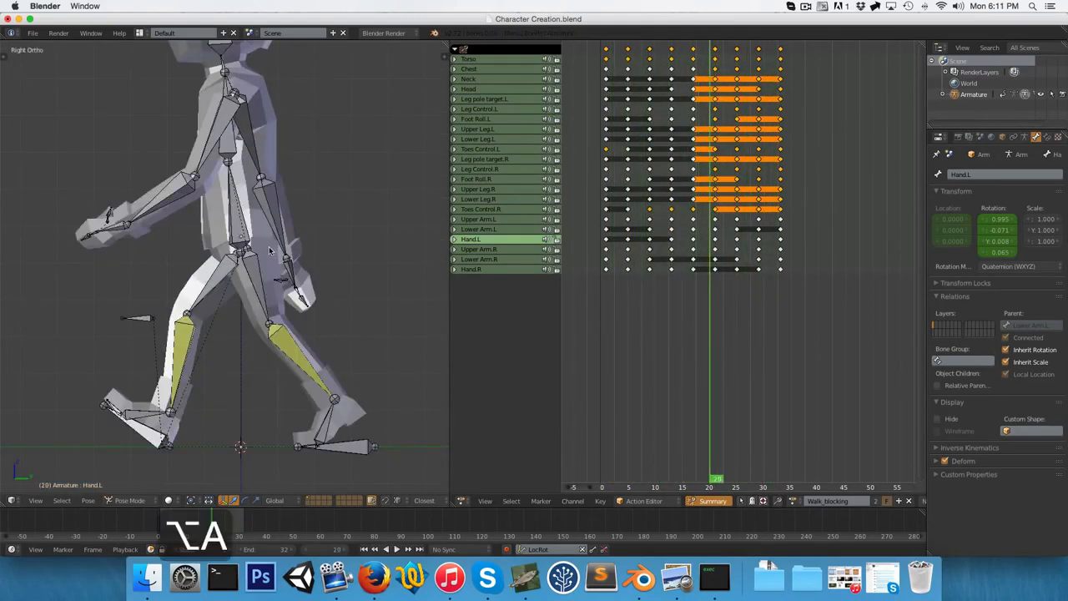
- At frame 1, rotate the left thumb's base bone, Thumb01.L, downward alongside the hand
key(KP_1)
scroll(267, 217, up, 4)
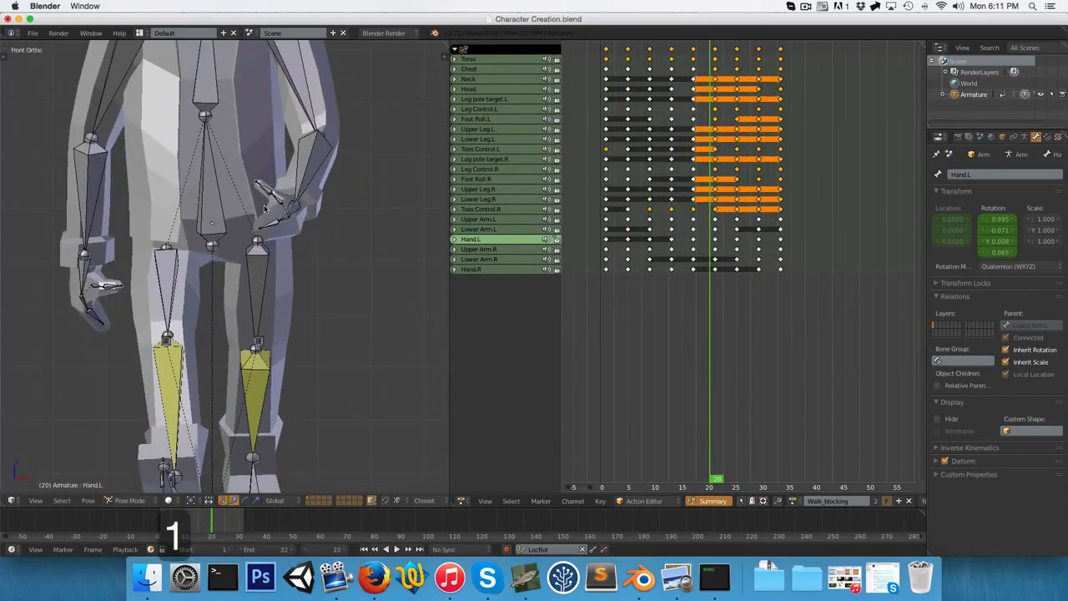
middle_drag(350, 275, 173, 287)
right_click(237, 250)
click(607, 270)
key(KP_1)
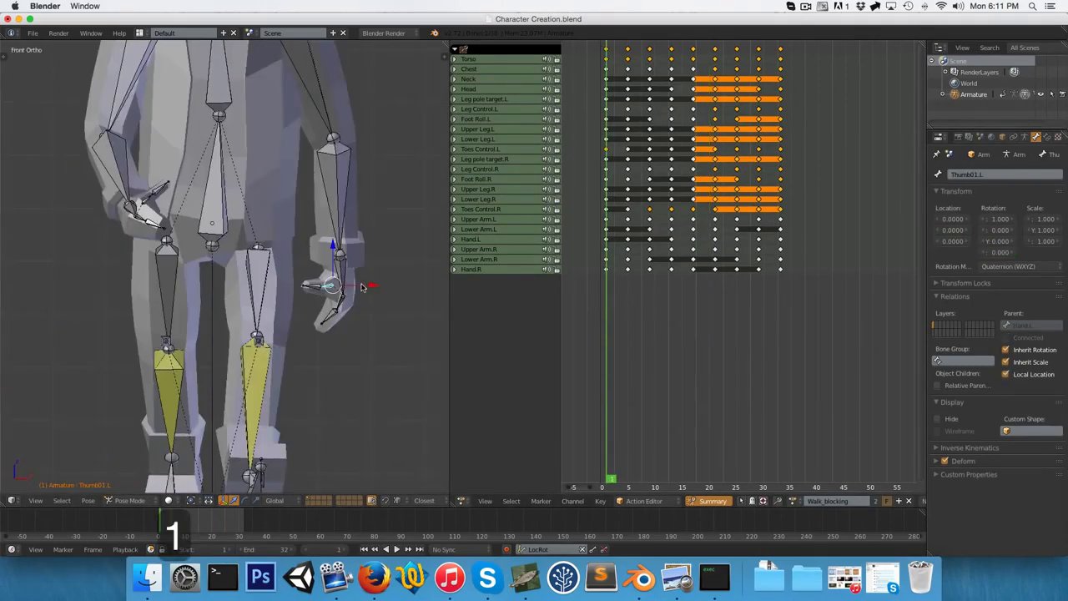
key(KP_3)
scroll(317, 250, up, 4)
key(r)
click(273, 208)
key(KP_1)
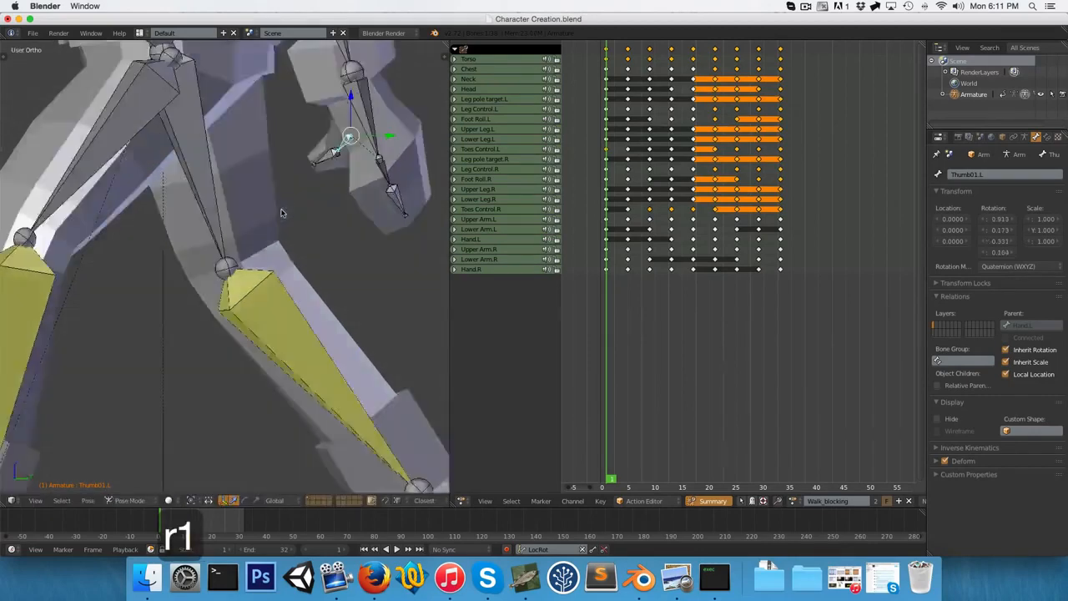
key(r)
click(396, 222)
- Refine the rotation of Thumb01.L in the side view and bend the thumb tip bone, Thumb02.L
middle_drag(395, 222, 359, 231)
key(KP_3)
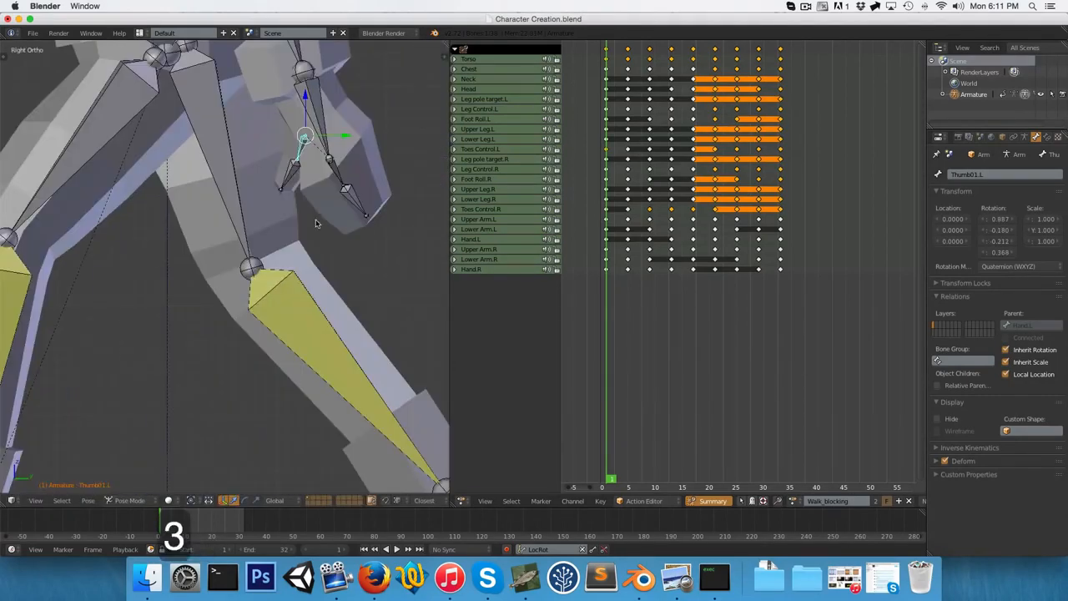
key(r)
click(305, 232)
right_click(292, 181)
key(r)
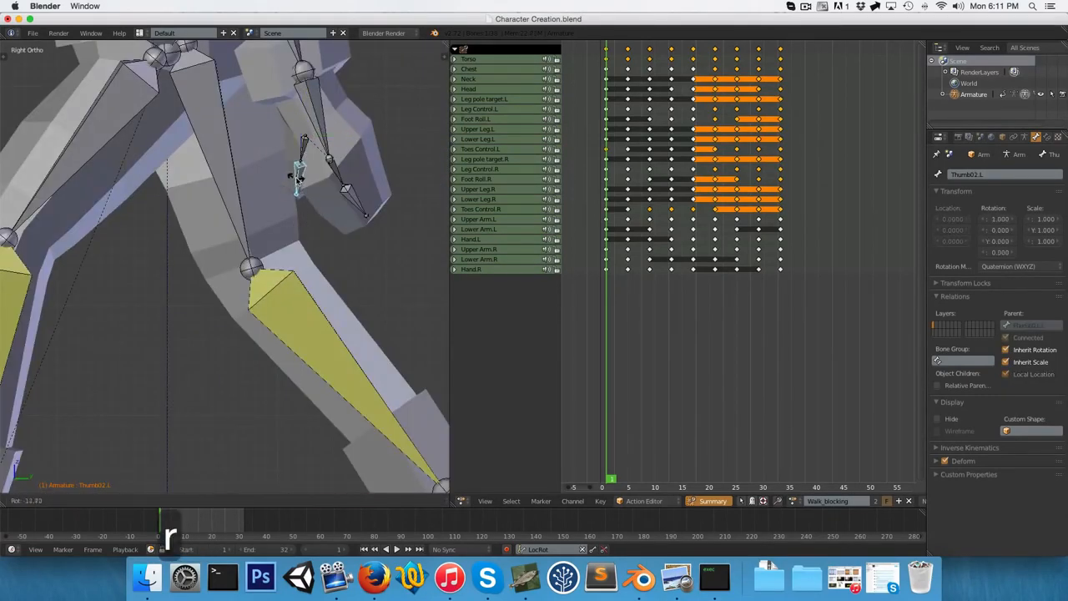
click(296, 190)
- Rotate Thumb01.L further from an angled front view so the left thumb rests naturally beside the palm
mouse_move(296, 190)
middle_down()
mouse_move(358, 193)
mouse_move(302, 179)
middle_up()
key(KP_1)
middle_drag(302, 179, 263, 163)
key(r)
click(299, 200)
scroll(300, 200, down, 4)
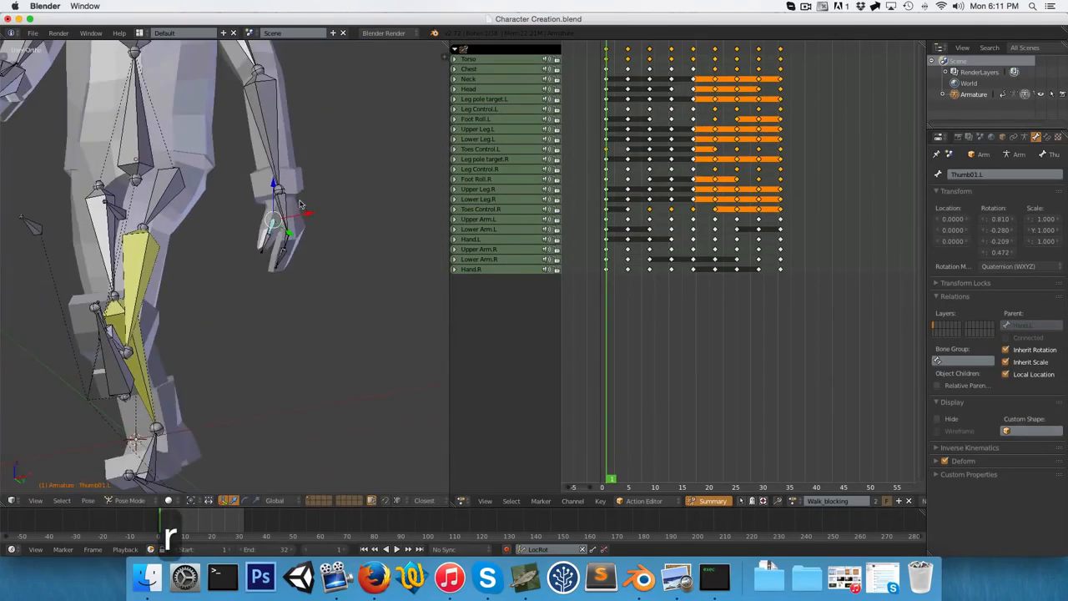
- Rotate the right thumb's base bone, Thumb01.R, toward the fingers in the front and an angled view
shift+middle_drag(228, 241, 358, 294)
key(KP_1)
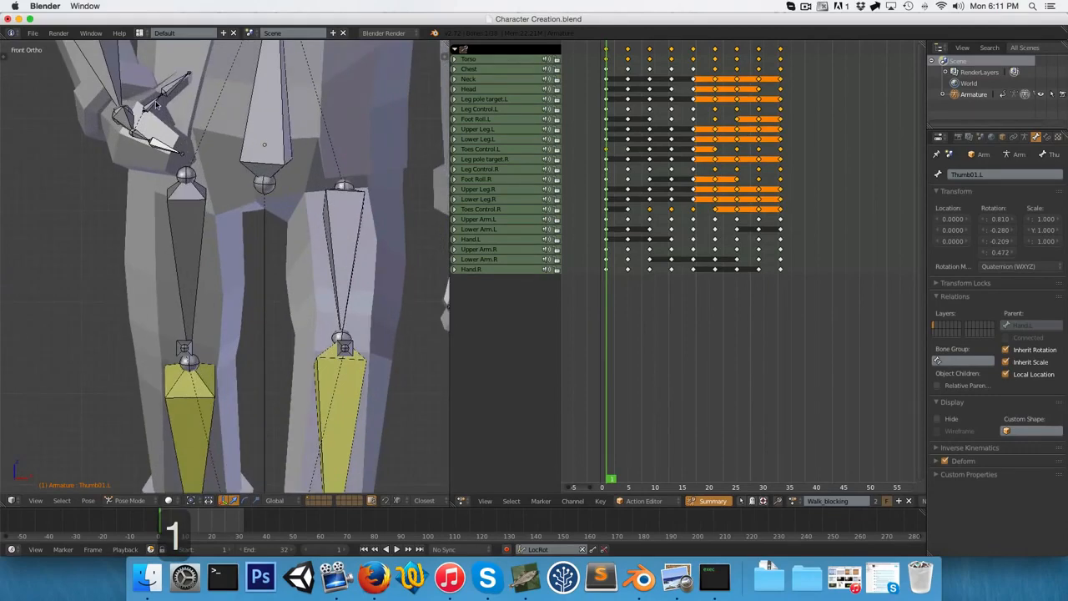
key(r)
click(183, 125)
middle_drag(183, 125, 115, 178)
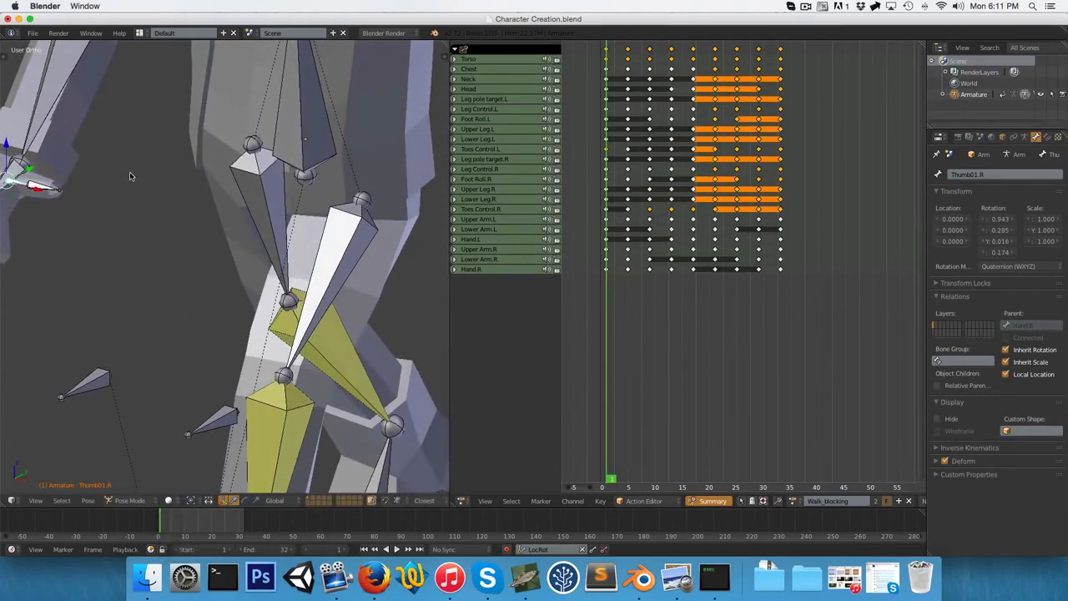
key(r)
click(115, 189)
- Refine the rotation of Thumb01.R in the top, front and side views so the thumb lies along the right hand
key(KP_6)
key(KP_7)
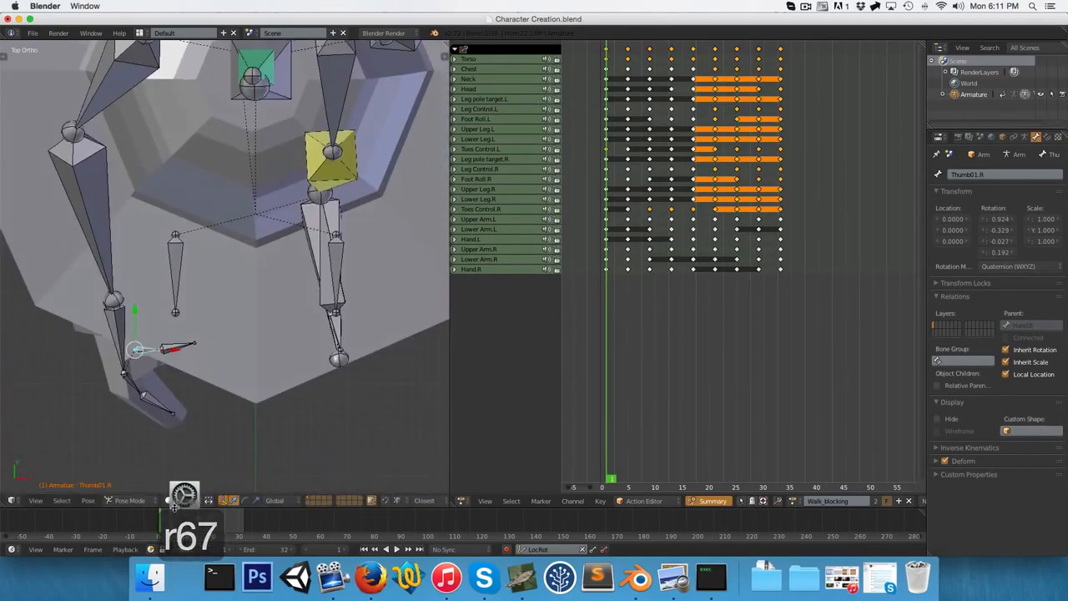
shift+middle_drag(191, 453, 207, 389)
key(r)
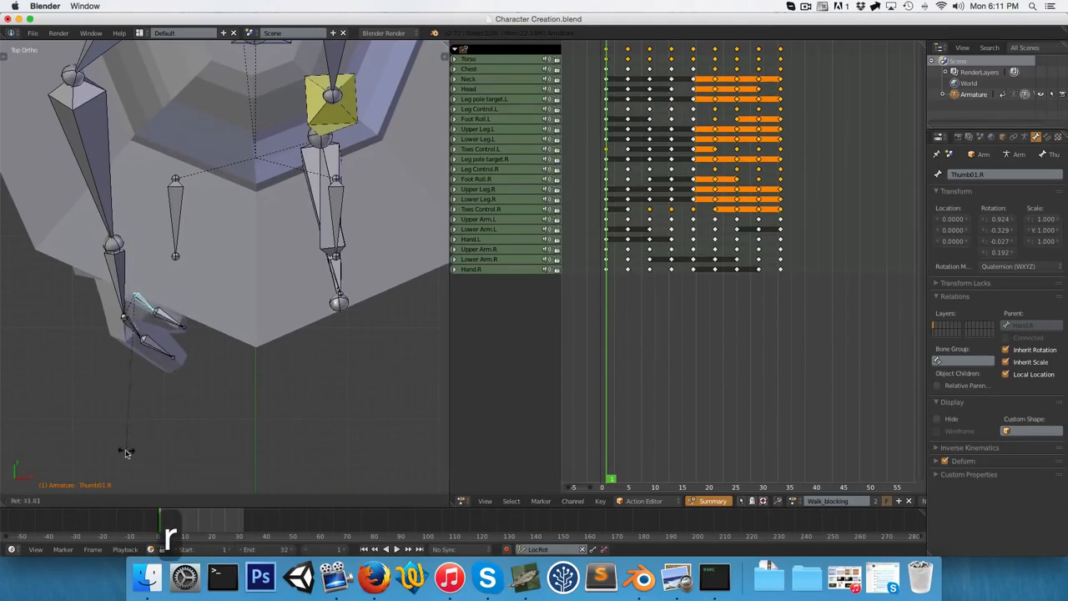
click(126, 453)
middle_drag(179, 446, 206, 345)
key(KP_1)
key(r)
click(225, 319)
key(KP_3)
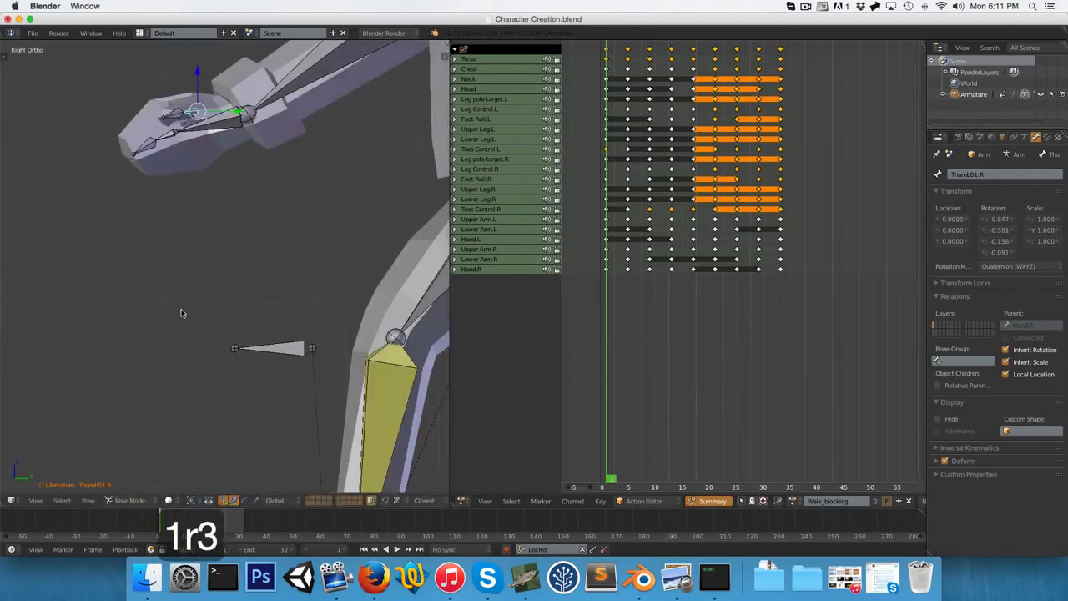
key(r)
click(179, 309)
- Select both thumb bones of each hand and insert LocRot keyframes for them at frame 1
key(KP_1)
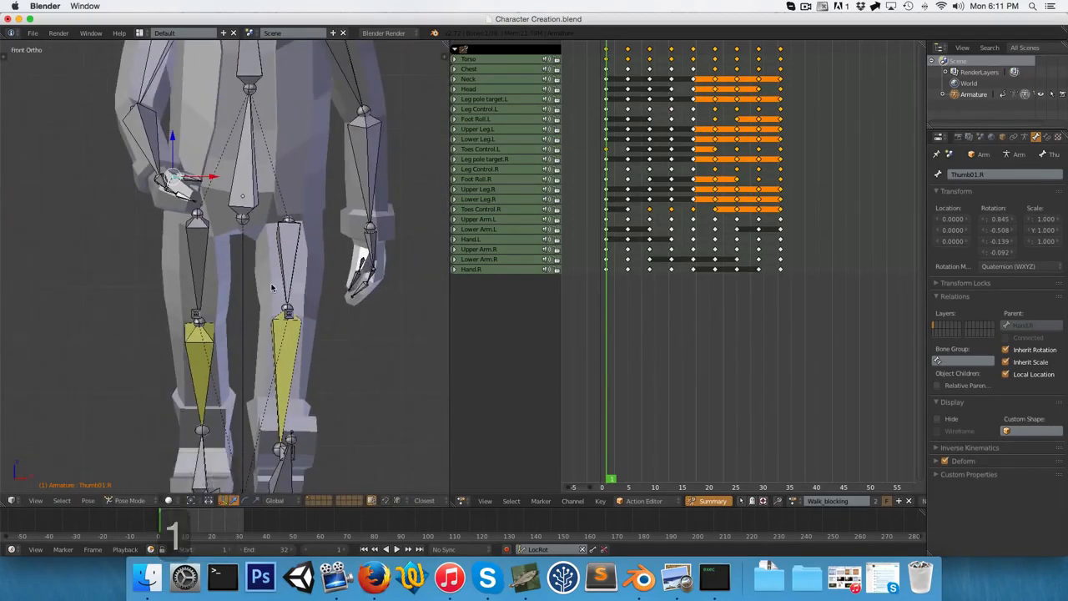
shift+middle_drag(271, 288, 226, 279)
middle_drag(251, 215, 199, 254)
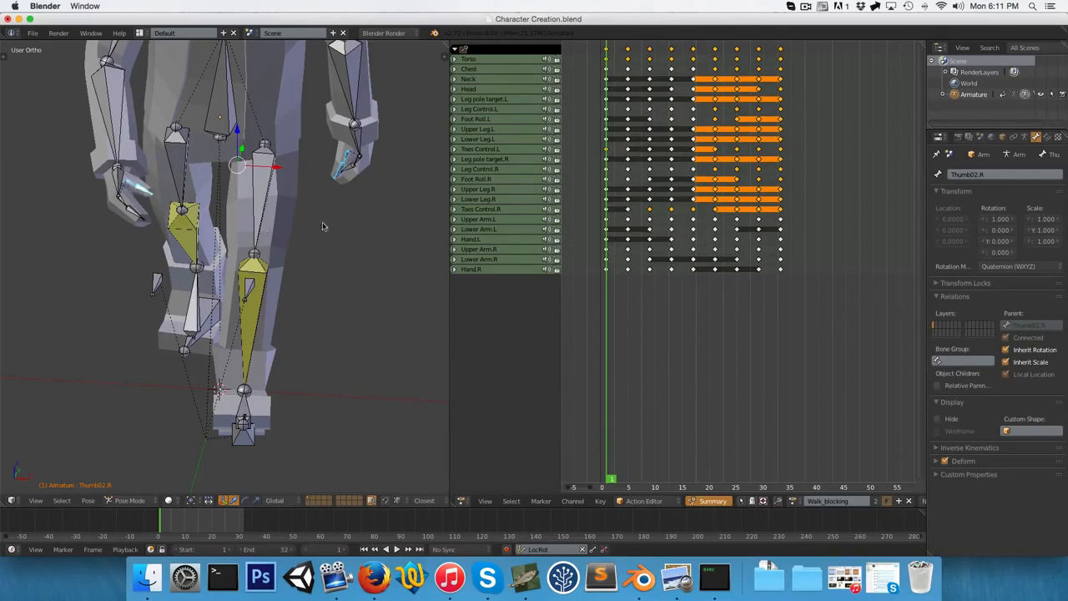
key(i)
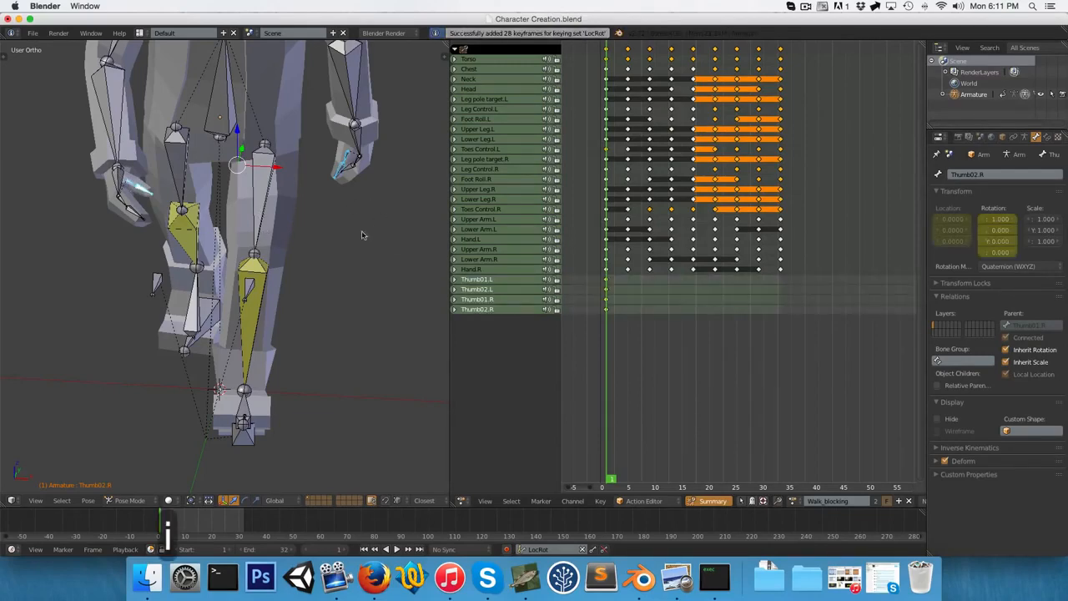
- Deselect all keyframes, play the walk cycle from the right side and examine the hands and overall motion
key(a)
key(KP_1)
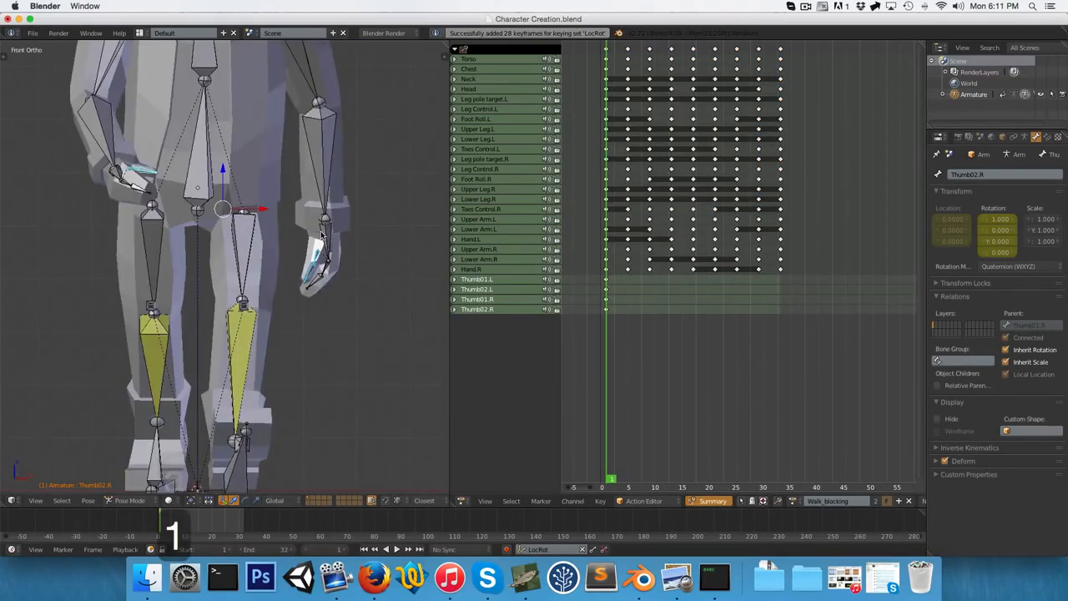
key(KP_3)
scroll(612, 287, down, 1)
scroll(263, 235, down, 3)
key(alt+a)
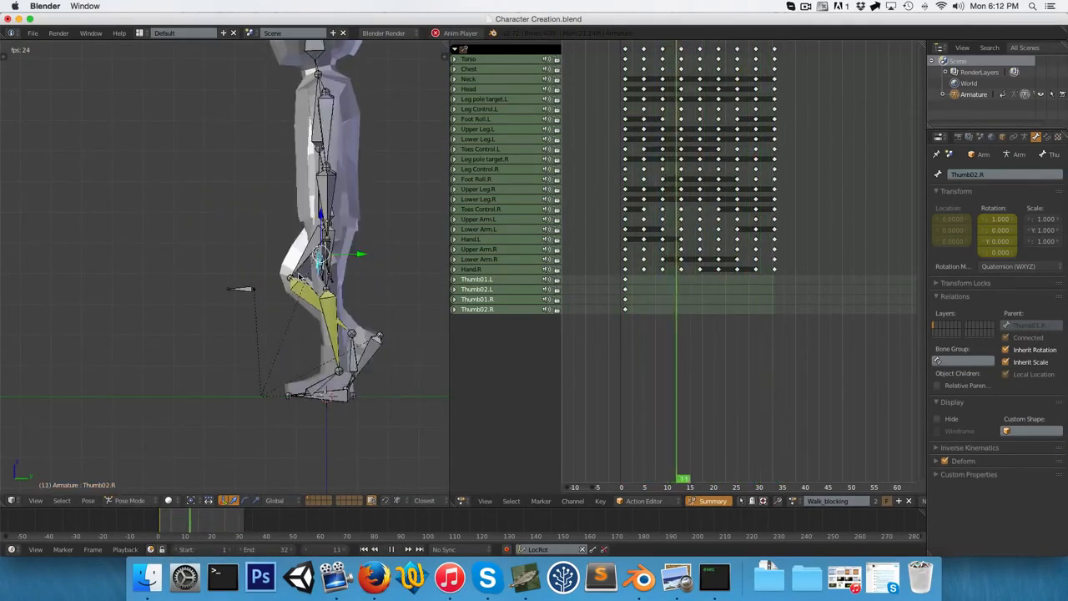
scroll(299, 277, down, 1)
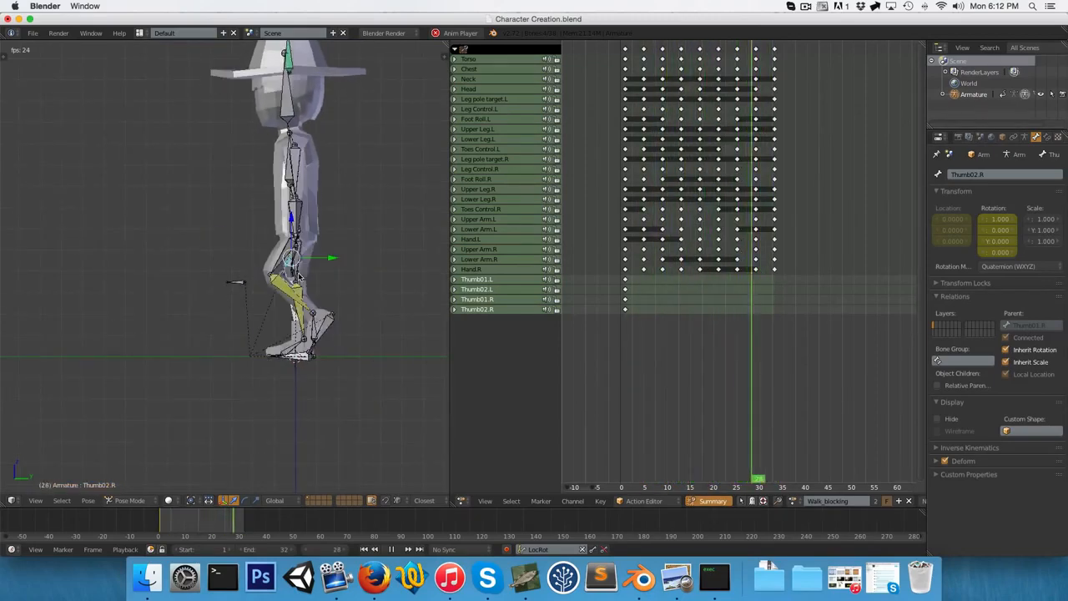
key(alt+a)
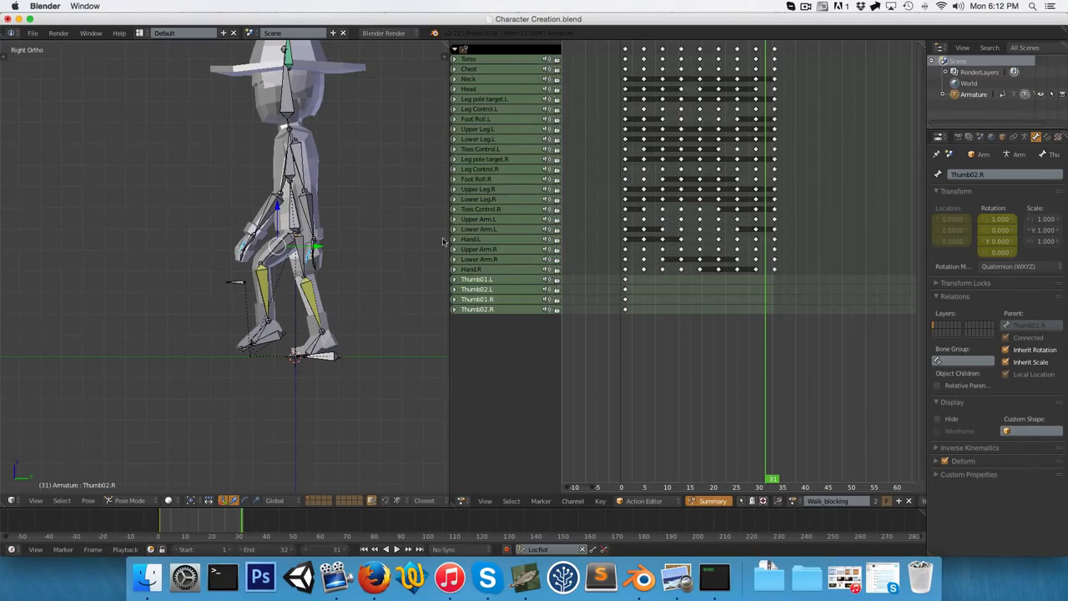
- Make a separate single-user copy of the Walk_blocking action and name it Walk_polish
click(877, 503)
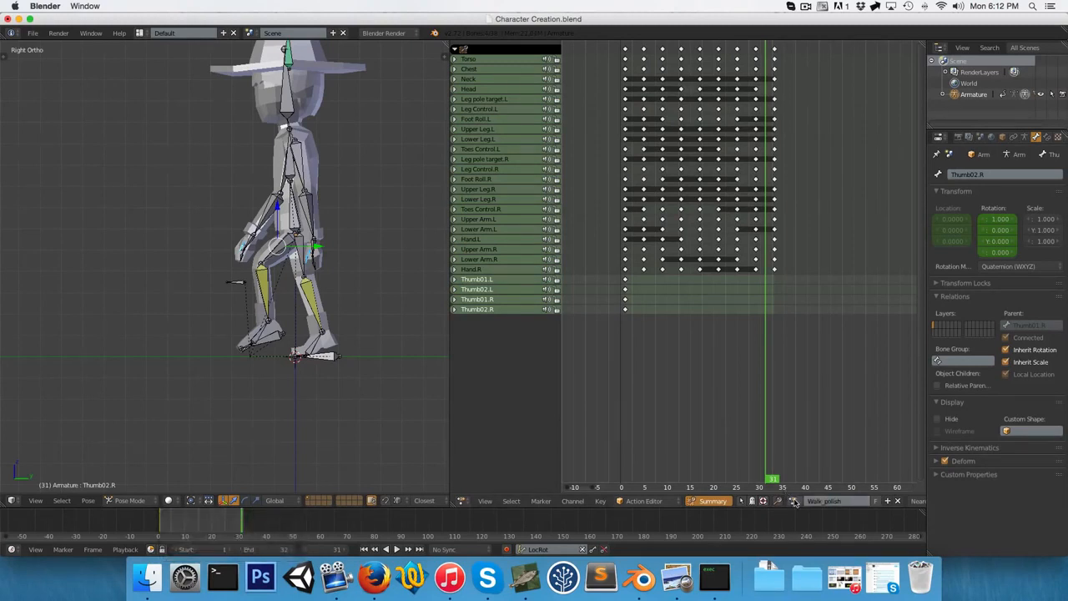
- Switch from Walk_polish to the Walk_blocking action, scrub it back to frame 0, and return to Walk_polish
click(793, 501)
click(811, 392)
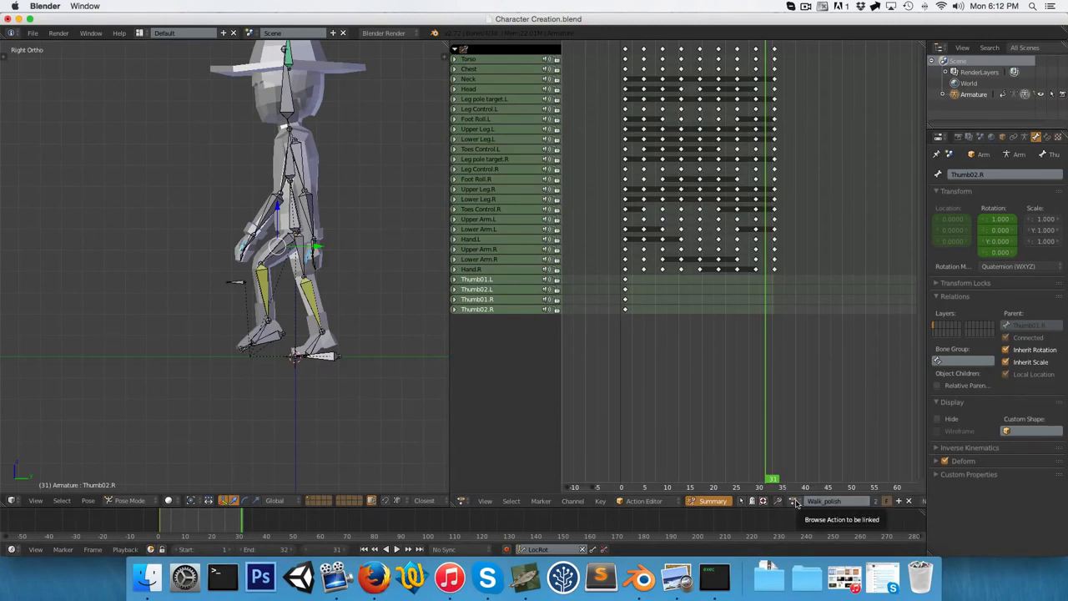
click(793, 501)
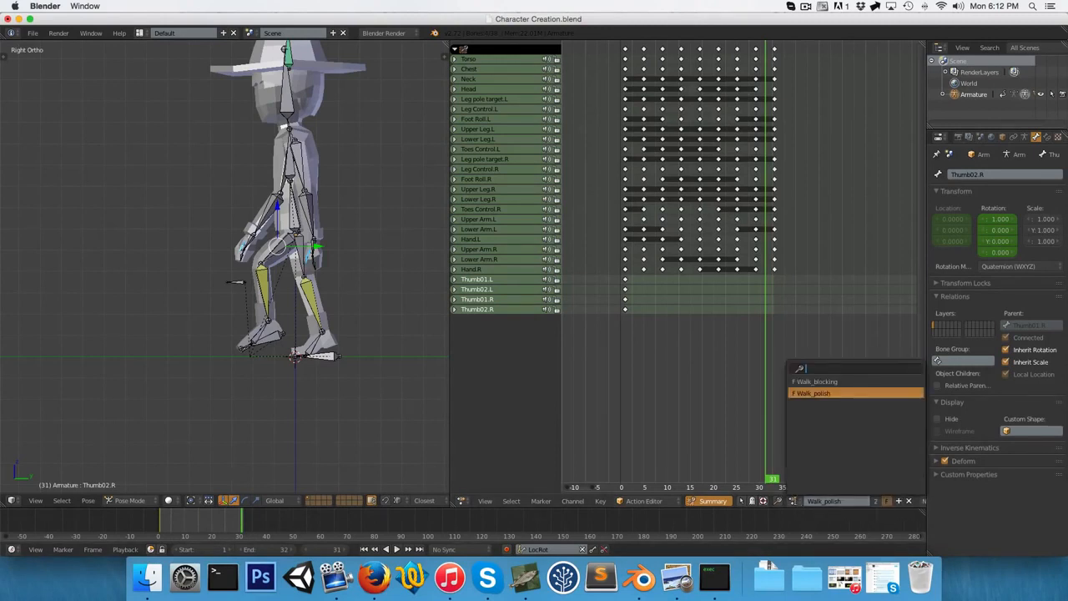
click(816, 392)
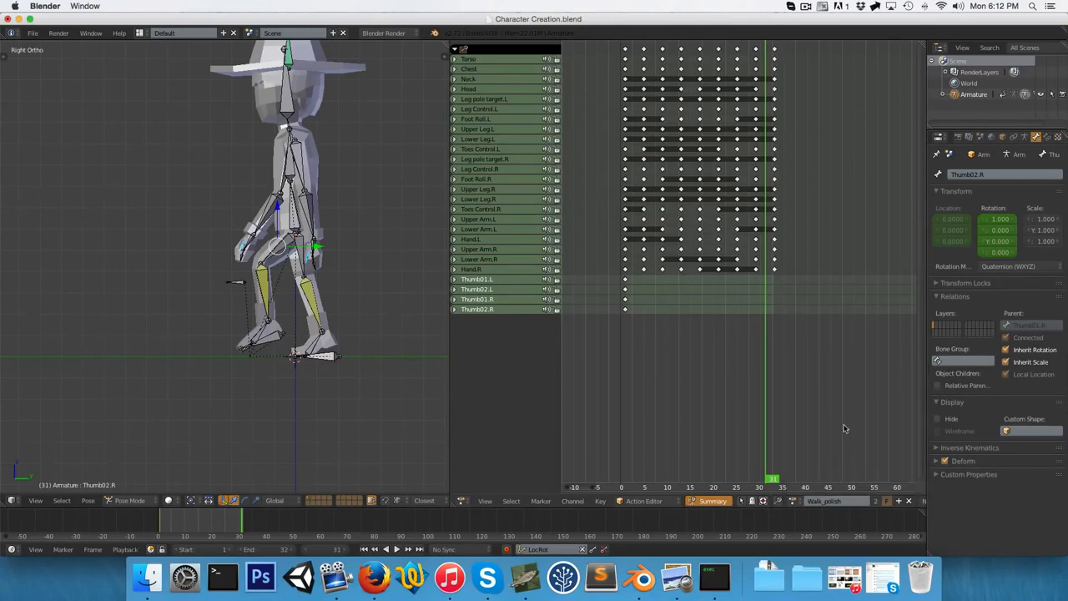
click(793, 501)
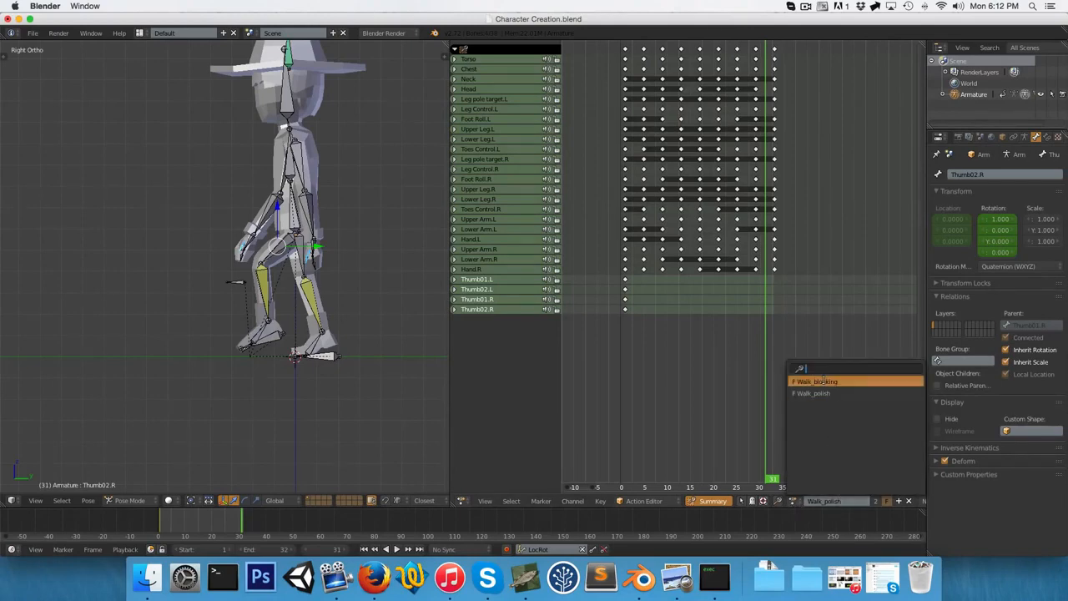
click(824, 380)
drag(739, 290, 622, 330)
click(794, 502)
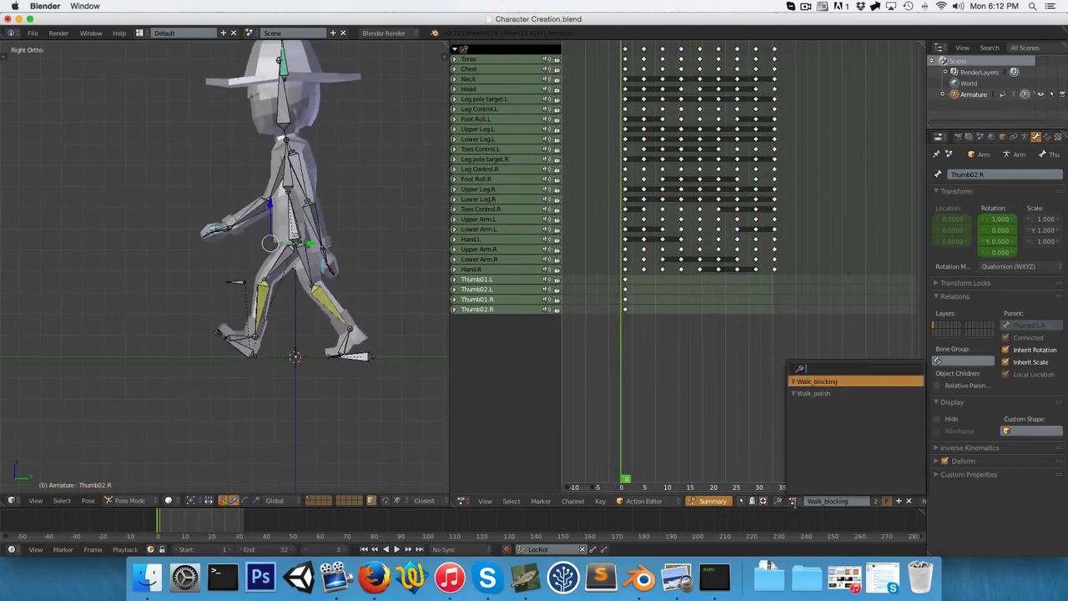
click(809, 394)
- Select all keyframes of the Walk_polish action and set their interpolation to Bezier
key(a)
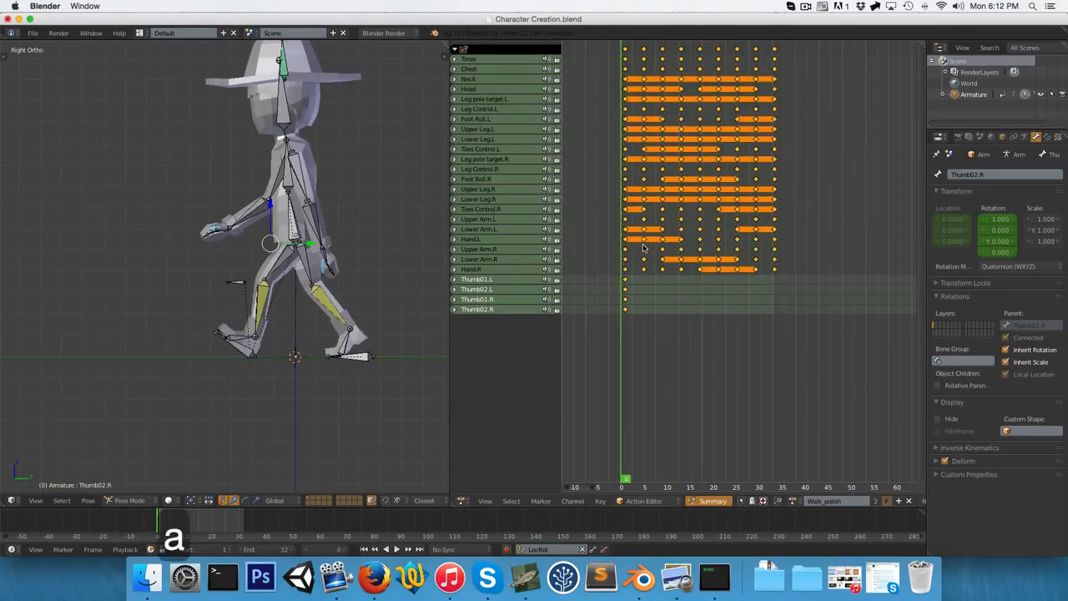
key(t)
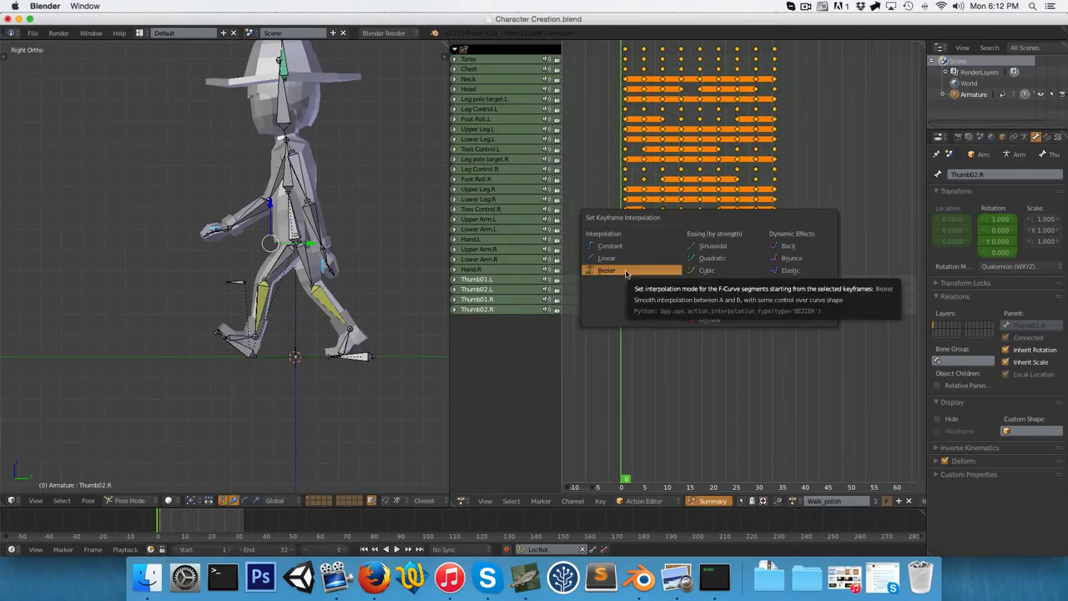
click(626, 272)
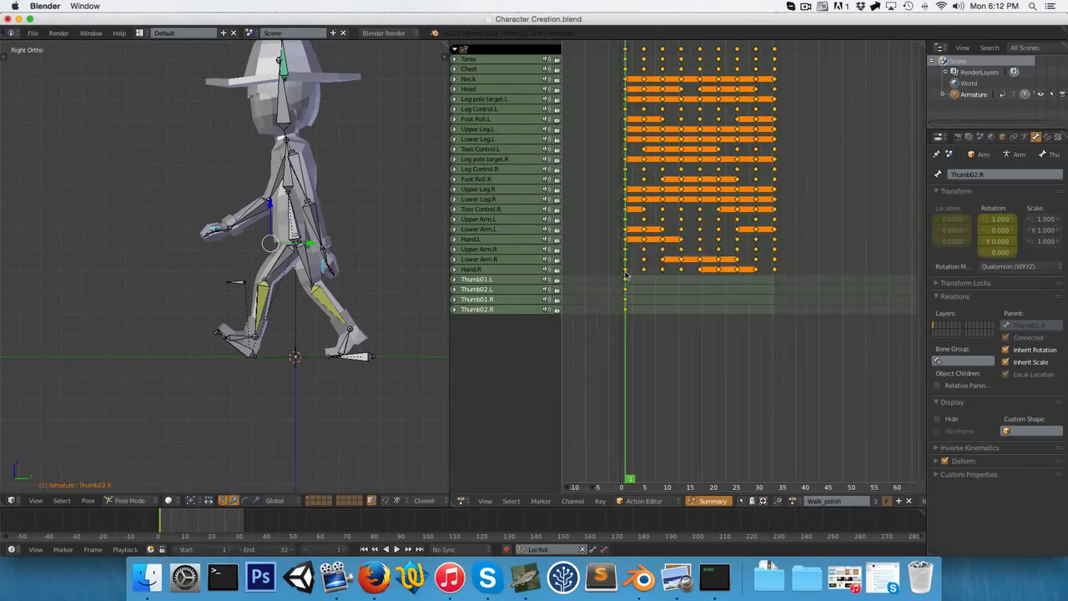
- Play the walk cycle, examine the smoothed motion from the front and right side, and stop playback
key(alt+a)
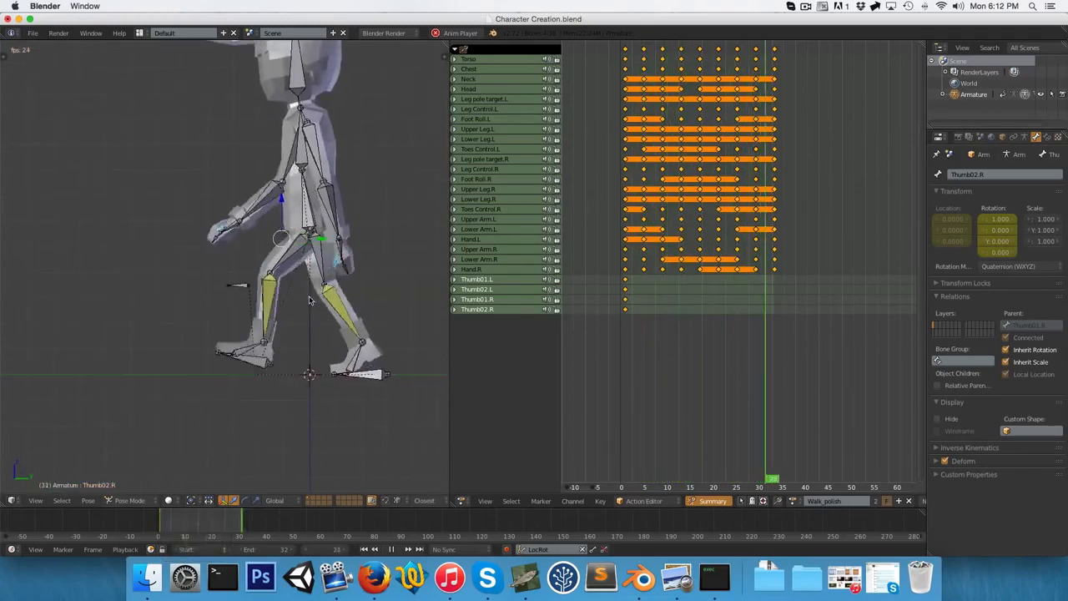
key(1)
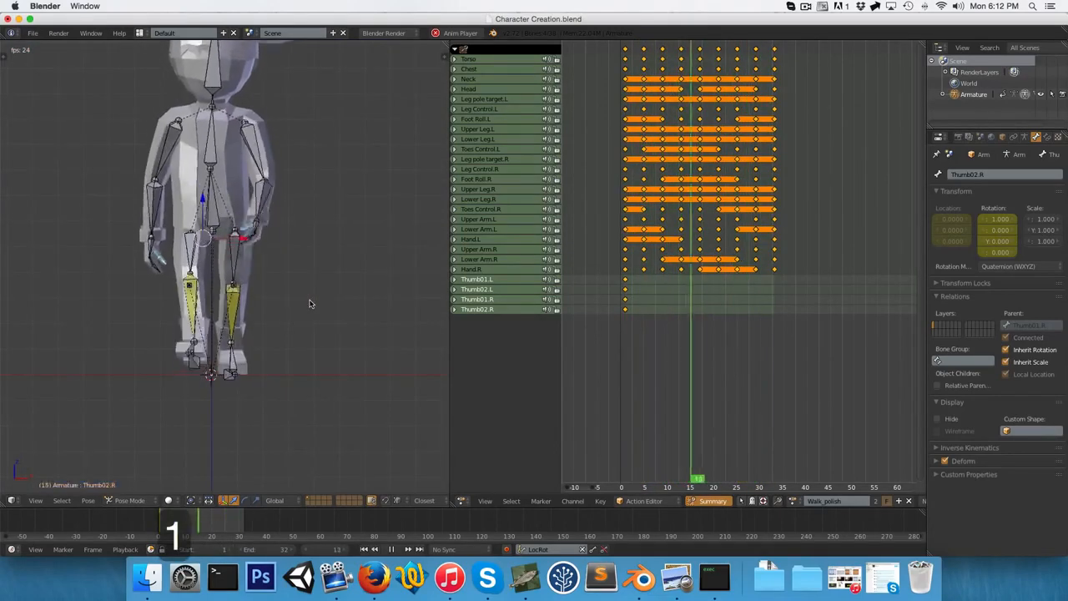
key(3)
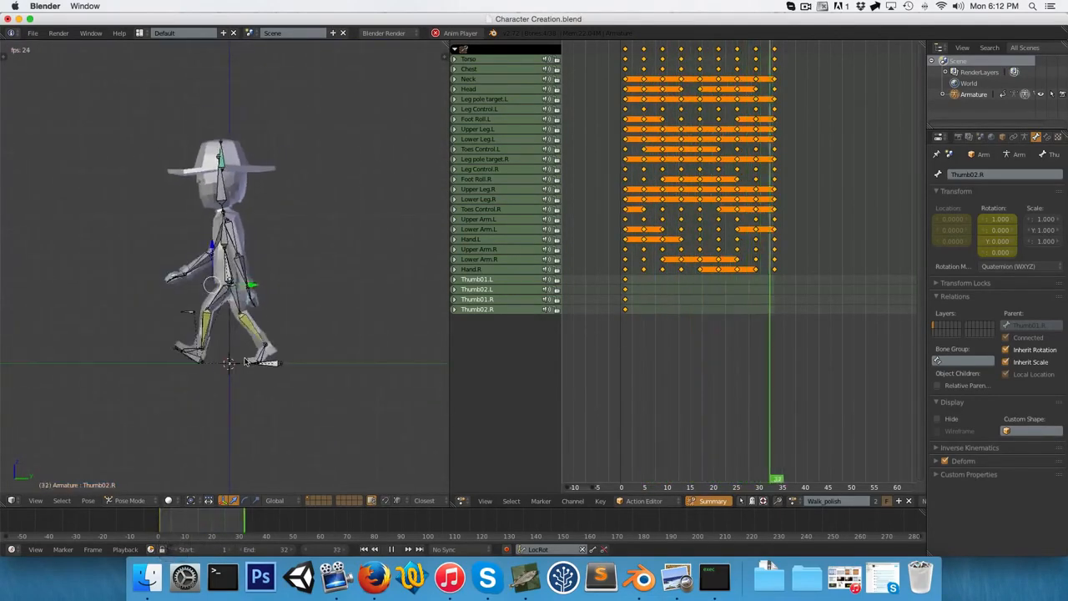
key(1)
key(3)
scroll(225, 375, up, 2)
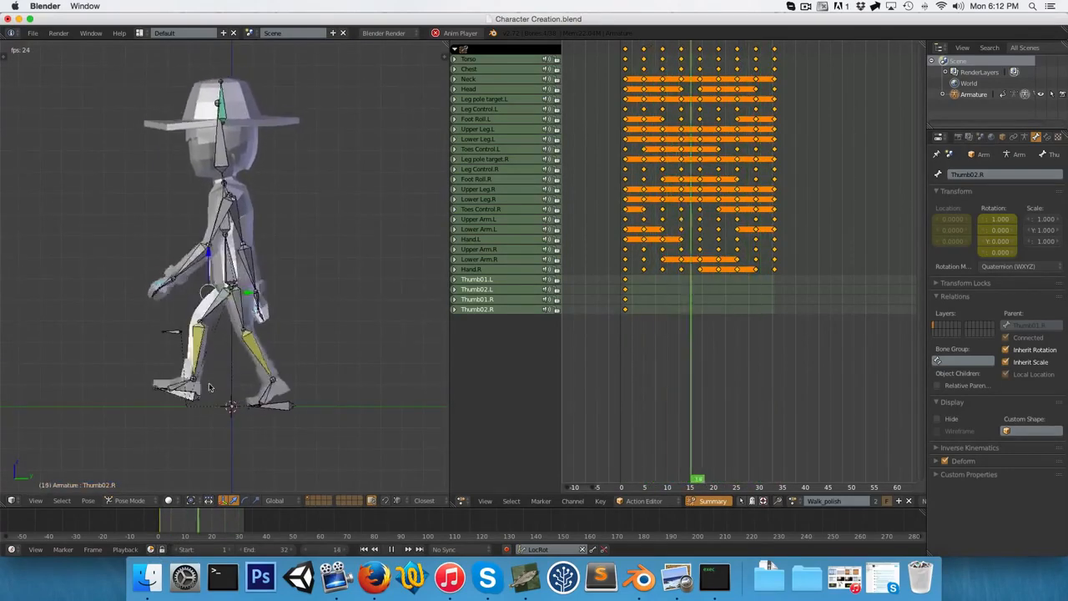
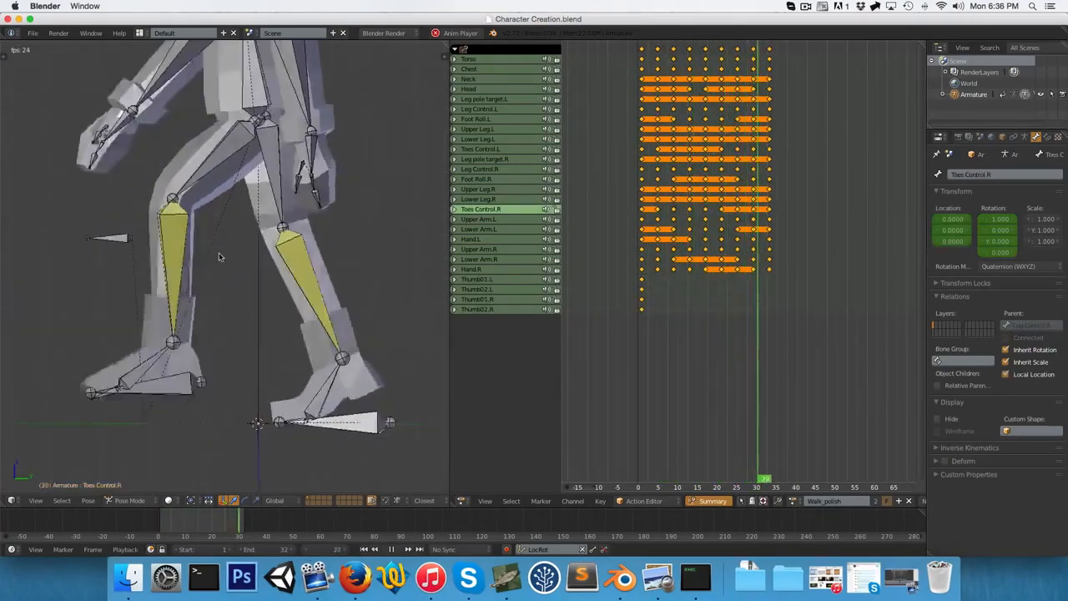
key(alt+a)
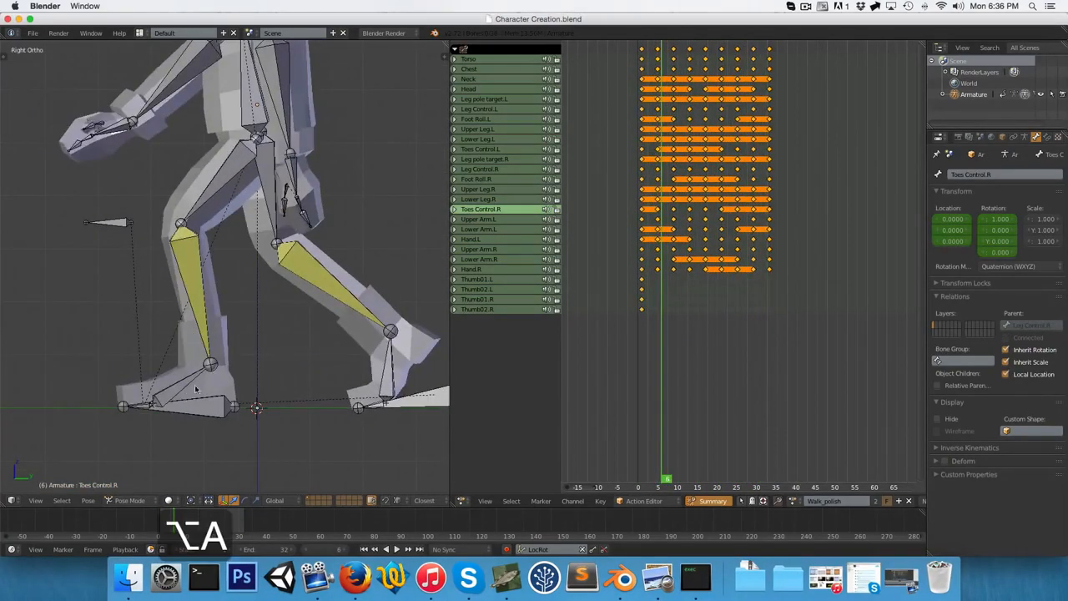
- Step back and forth through frames 1 to 5 and examine how the left foot lands on the ground
shift+middle_drag(228, 376, 282, 304)
click(638, 318)
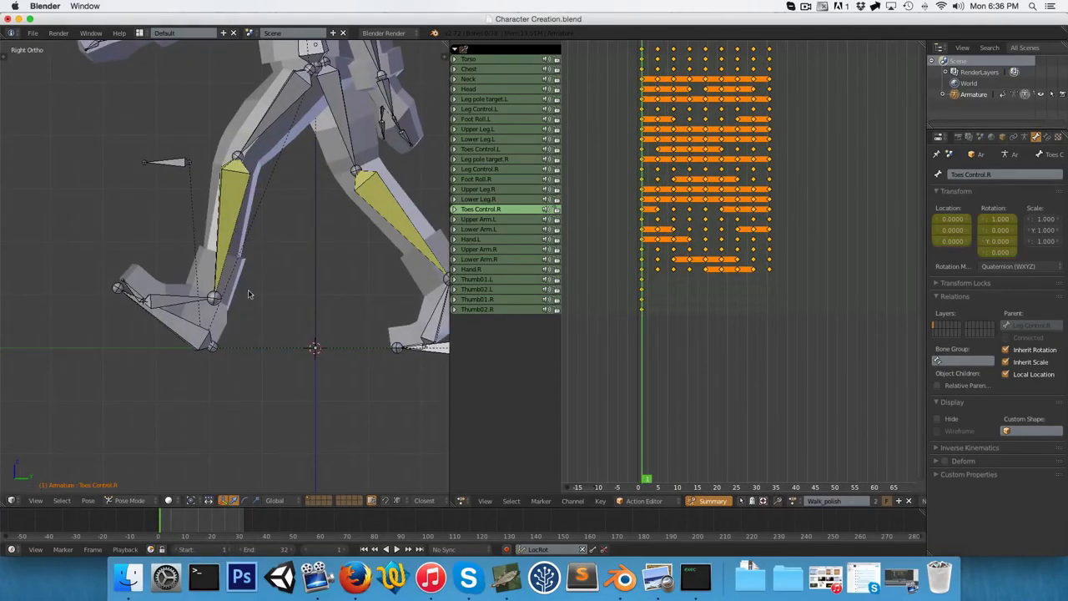
key(Right)
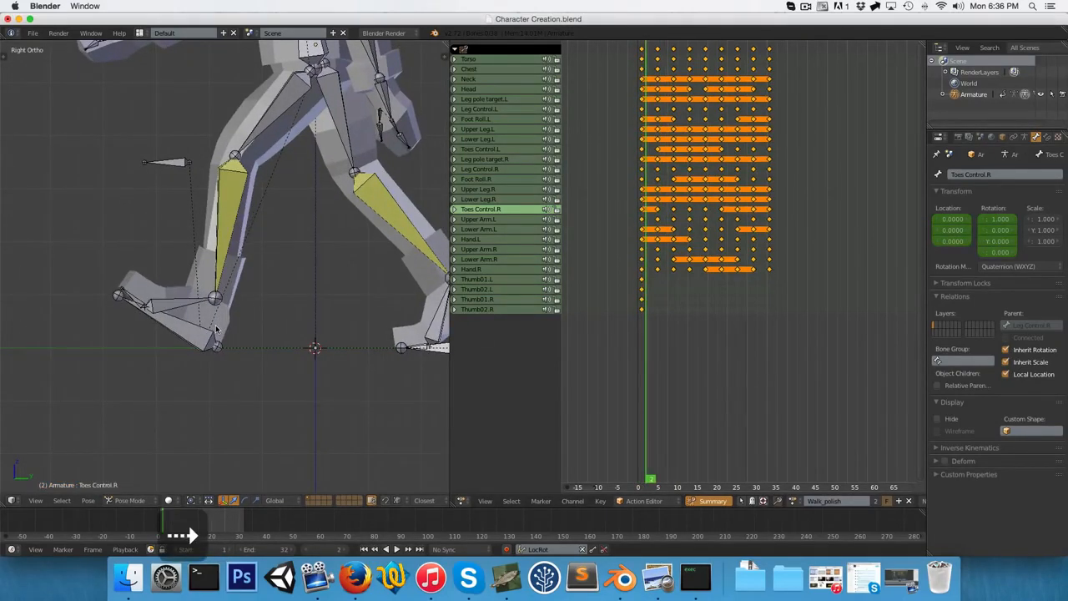
key(Right)
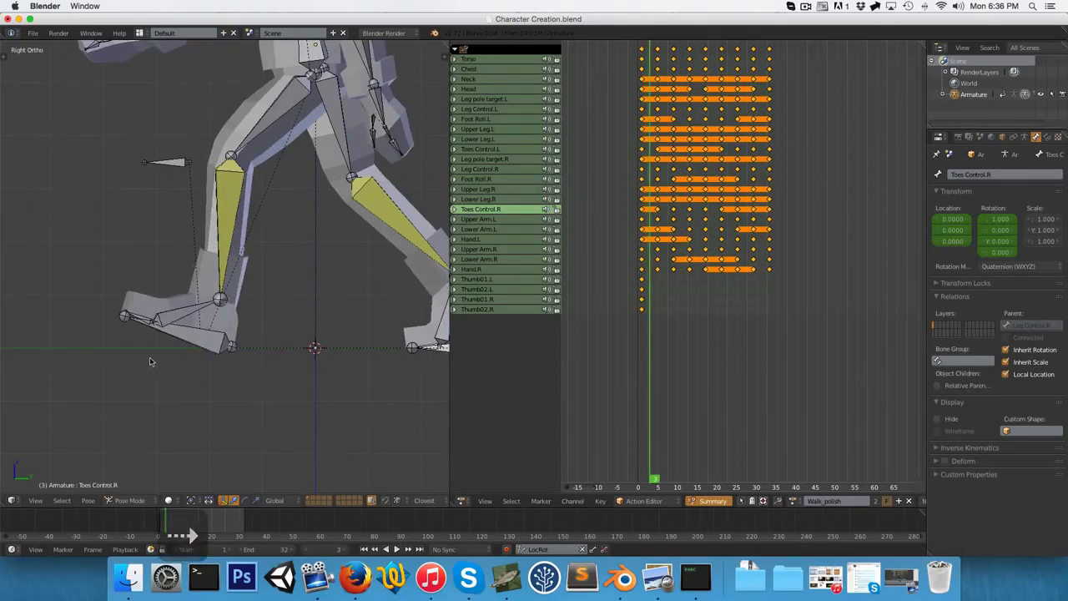
key(Right)
key(Right)
key(Left)
key(Left)
key(Left)
key(Left)
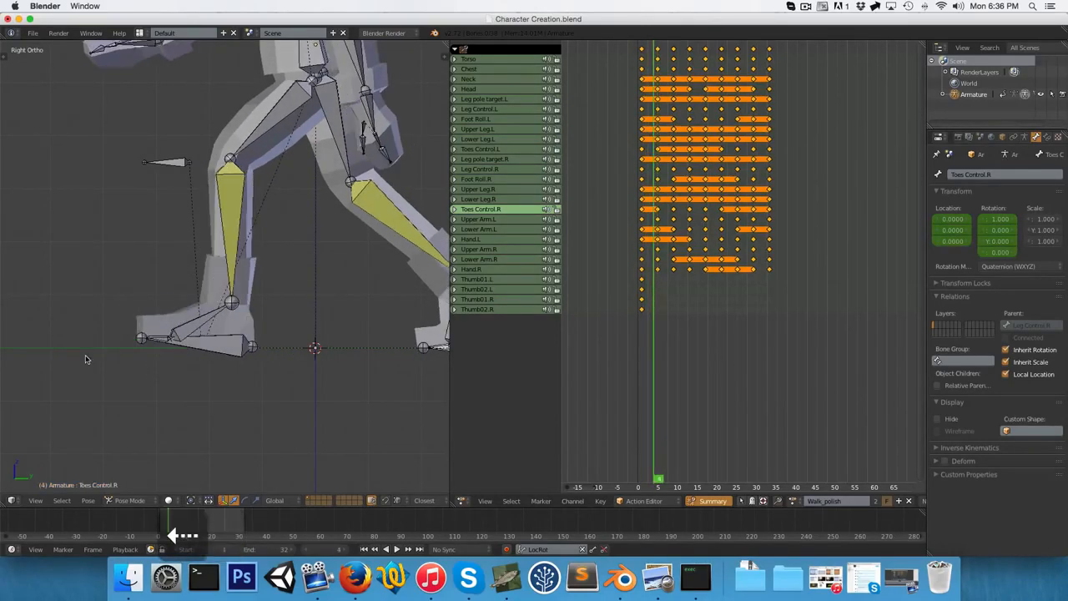
key(Right)
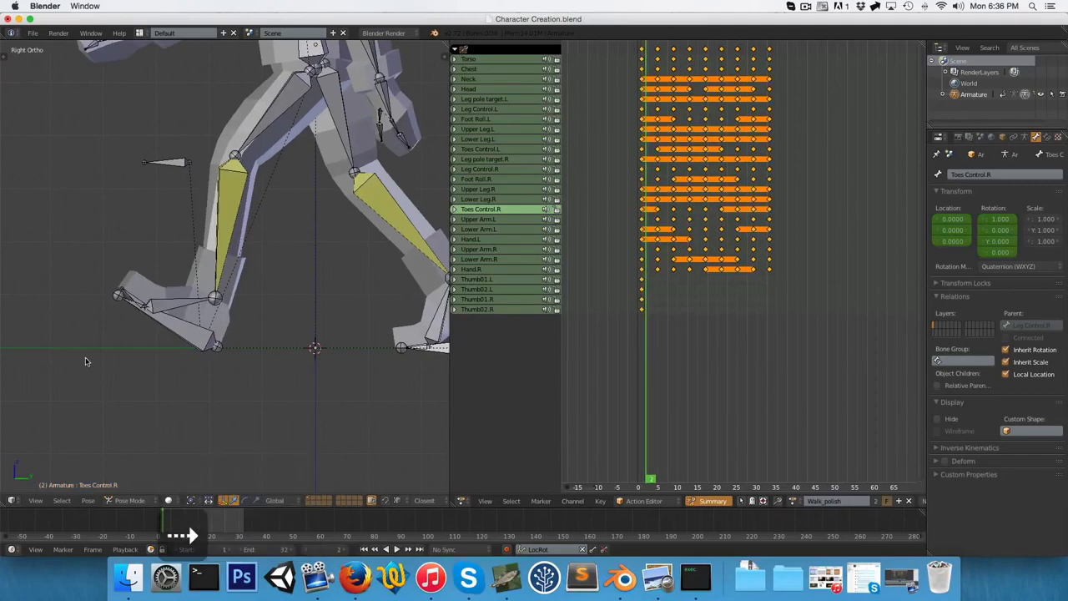
key(Right)
scroll(171, 346, up, 3)
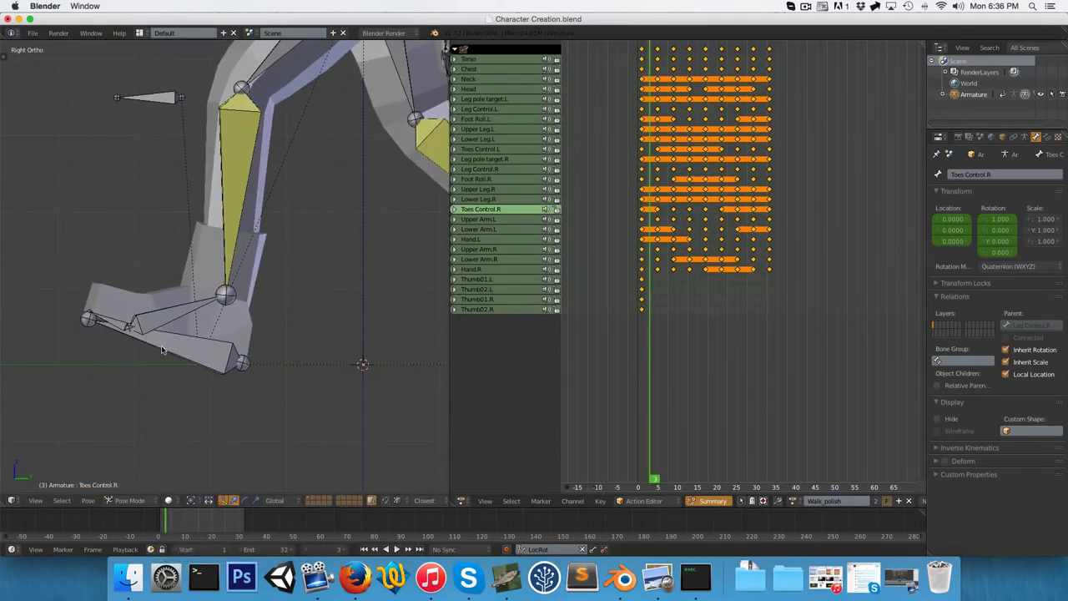
key(Left)
key(Left)
key(Right)
key(Right)
- At frame 3, clear the rotation of Leg Control.L and move it back along Y to a location of about 1.95
right_click(161, 349)
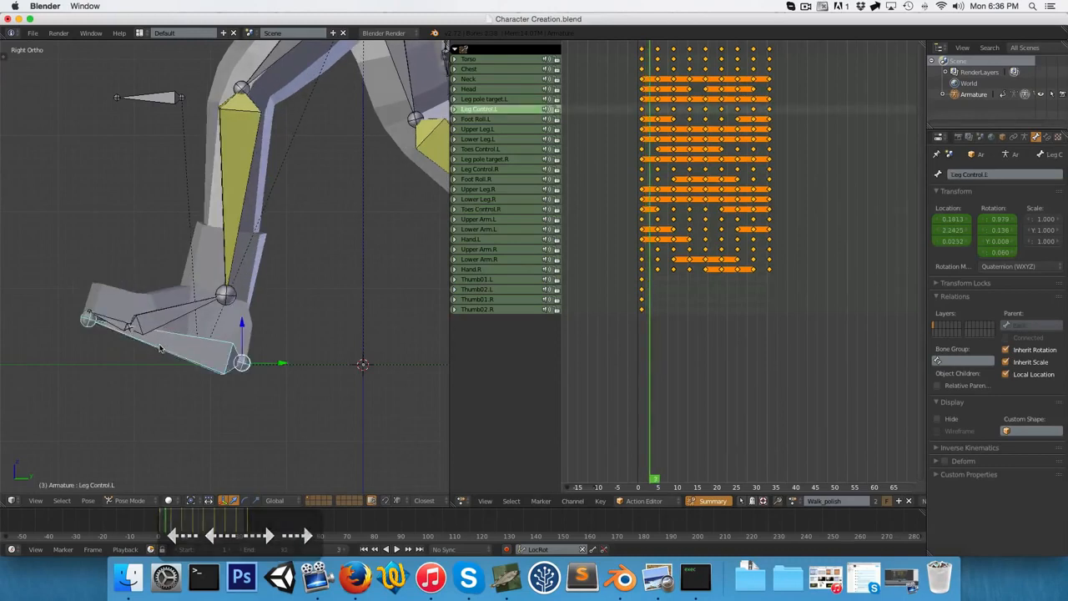
key(alt+r)
key(z)
key(g)
key(y)
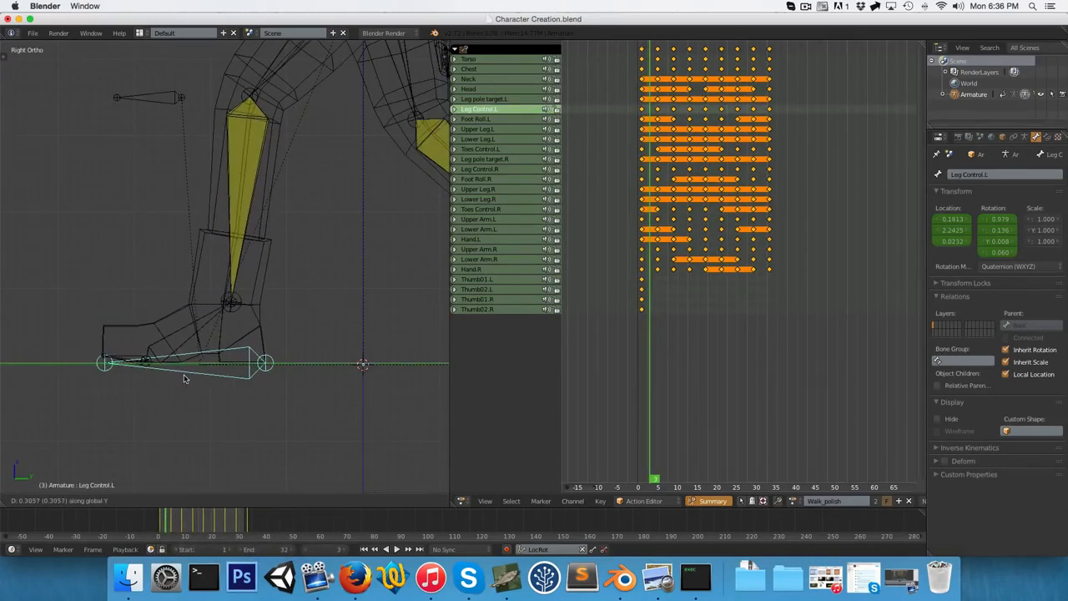
click(183, 377)
- Rotate Leg Control.L by 7° around the global Z axis at frame 3
scroll(179, 375, down, 3)
key(KP_1)
scroll(272, 303, up, 3)
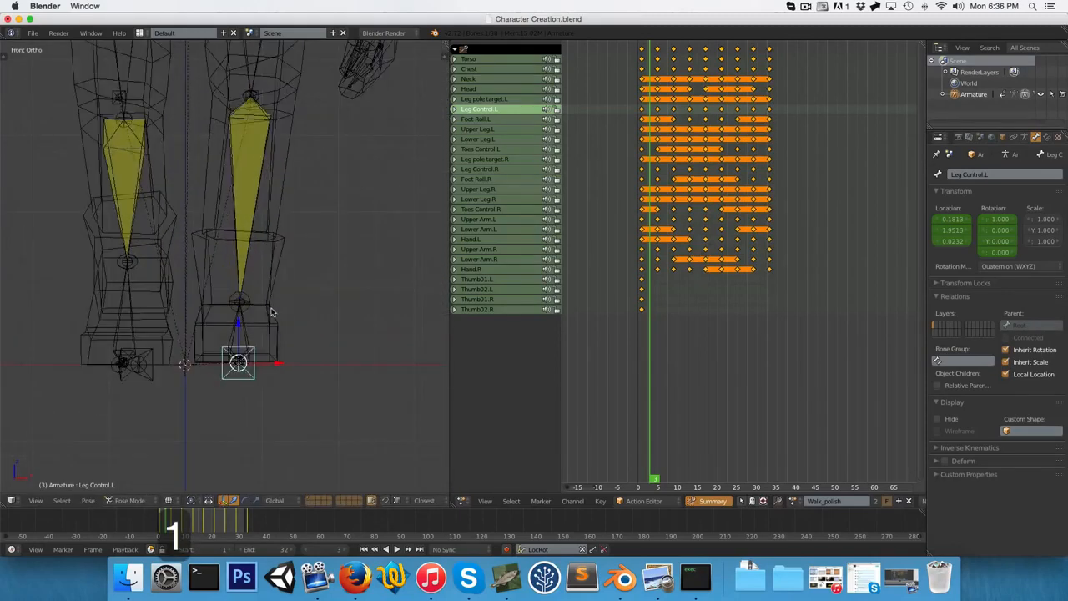
scroll(279, 312, down, 2)
key(r)
key(z)
key(7)
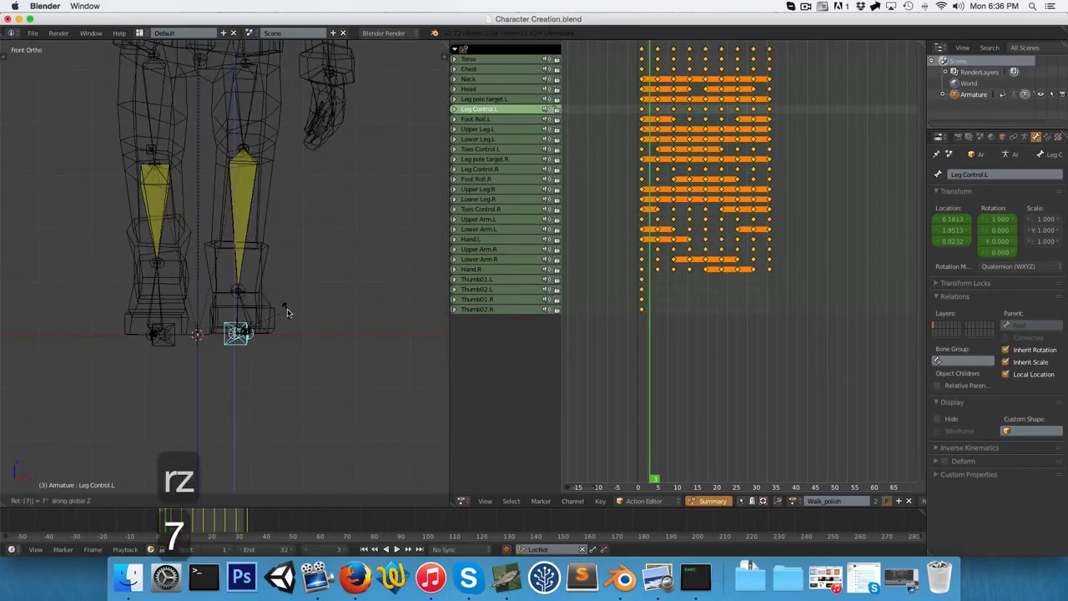
key(Return)
- Lower Leg Control.L along Z until the left sole meets the ground line and insert a LocRot keyframe at frame 3
key(z)
key(KP_3)
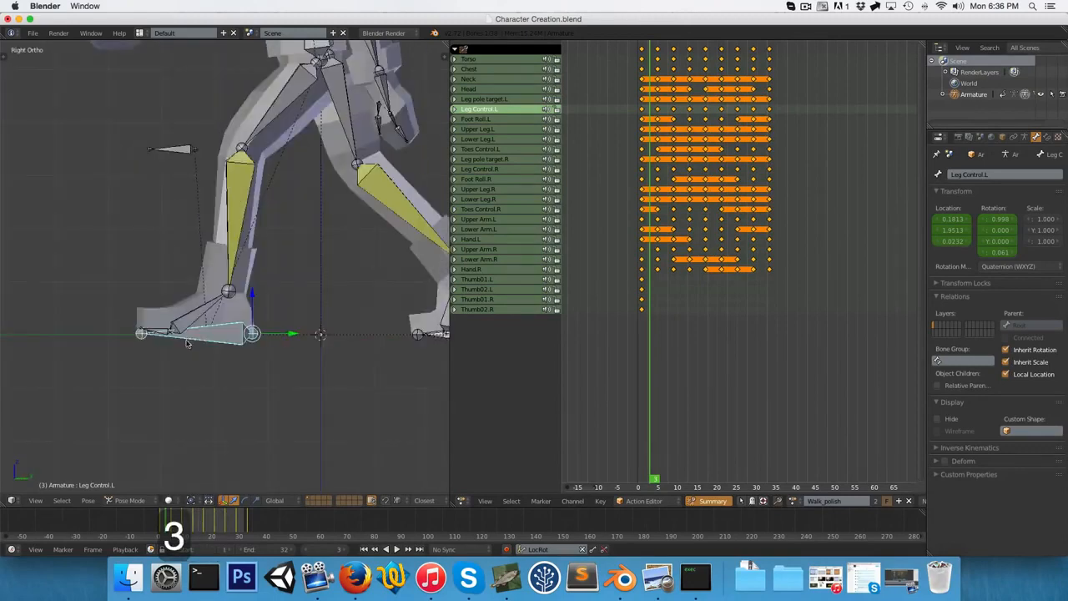
scroll(226, 267, up, 3)
key(z)
scroll(221, 254, up, 3)
key(g)
key(z)
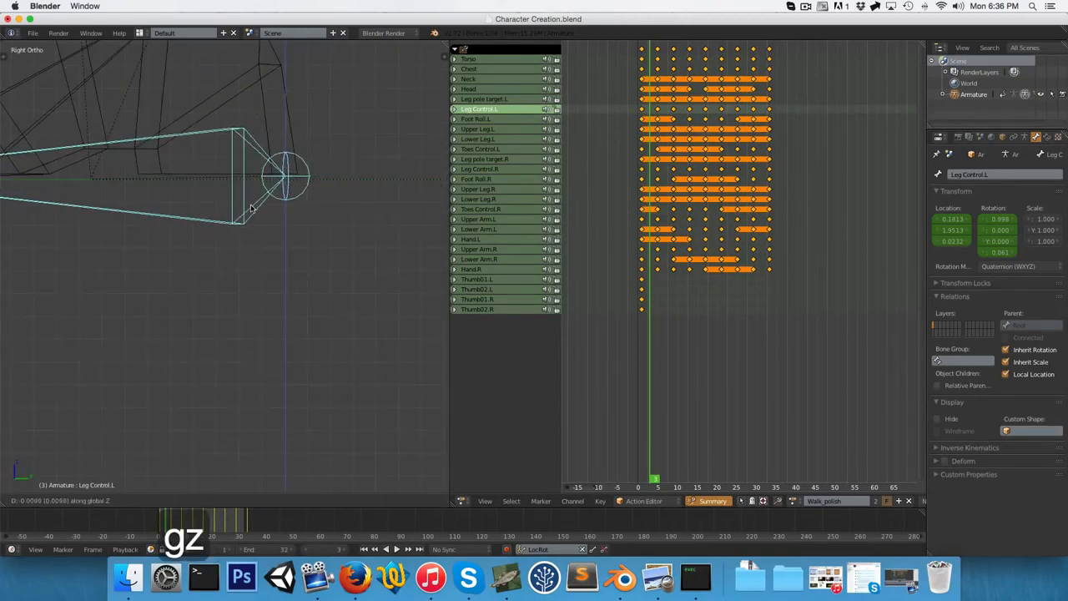
click(253, 213)
scroll(217, 275, down, 5)
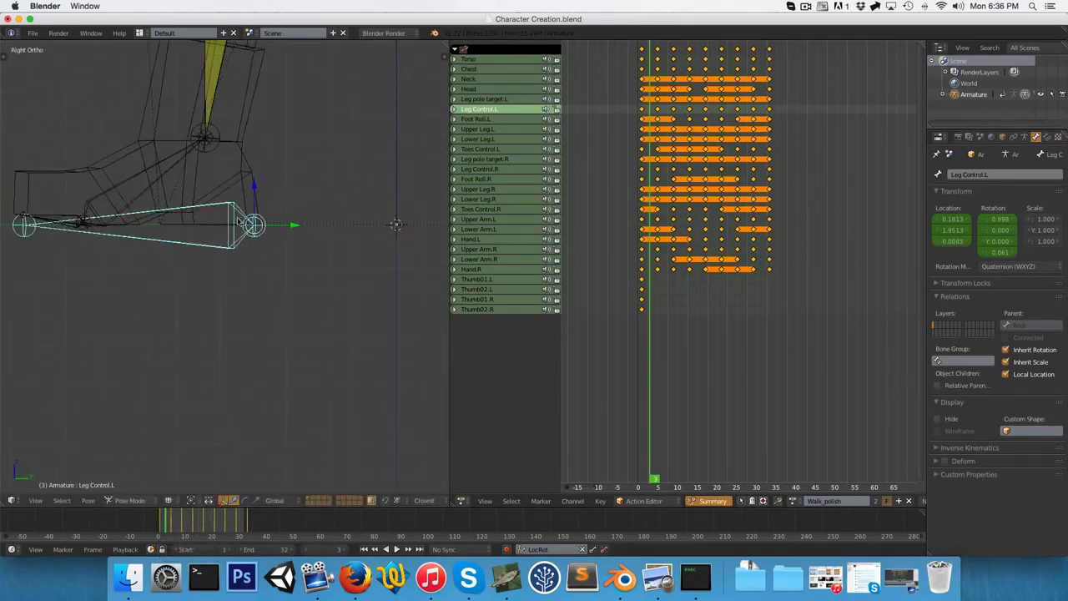
key(i)
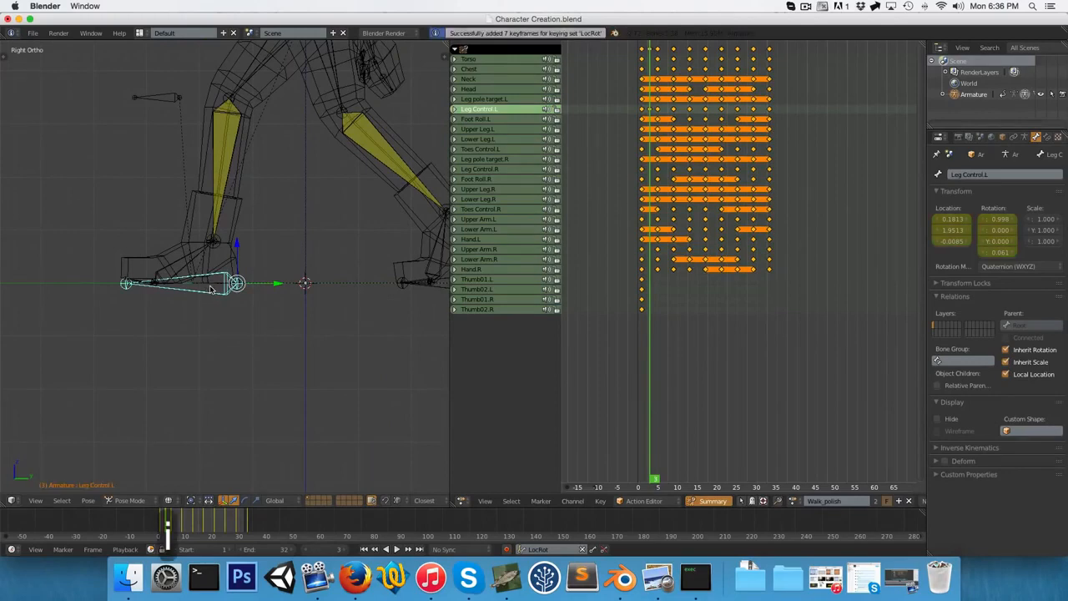
- At frame 1, lower Leg Control.L by about 0.03 so the left heel meets the ground line and insert a LocRot keyframe
key(Left)
key(Left)
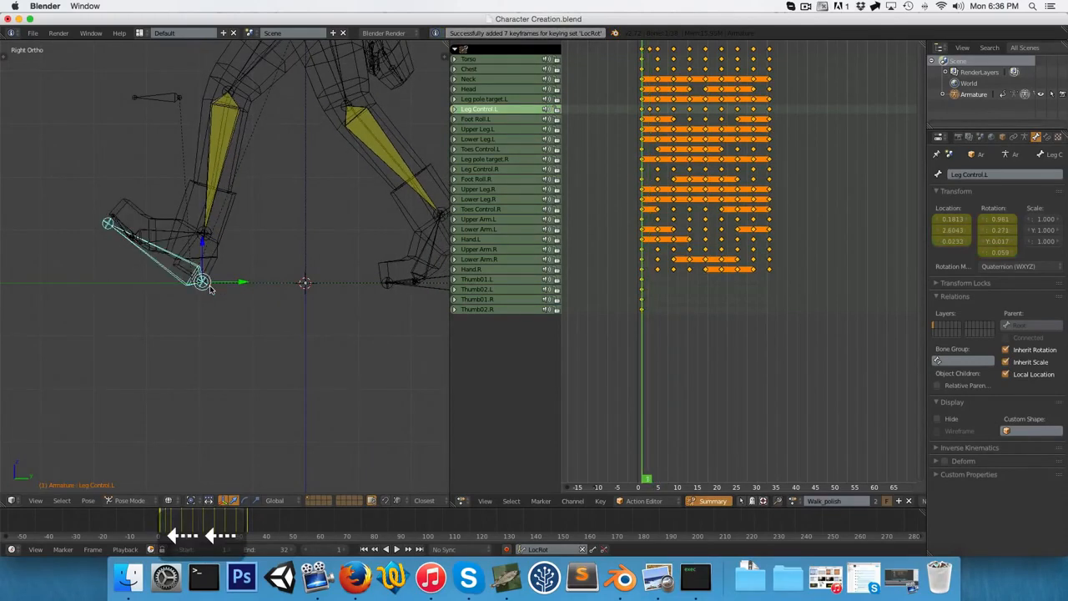
scroll(162, 325, up, 8)
key(z)
key(z)
shift+middle_drag(162, 325, 251, 280)
scroll(252, 280, up, 1)
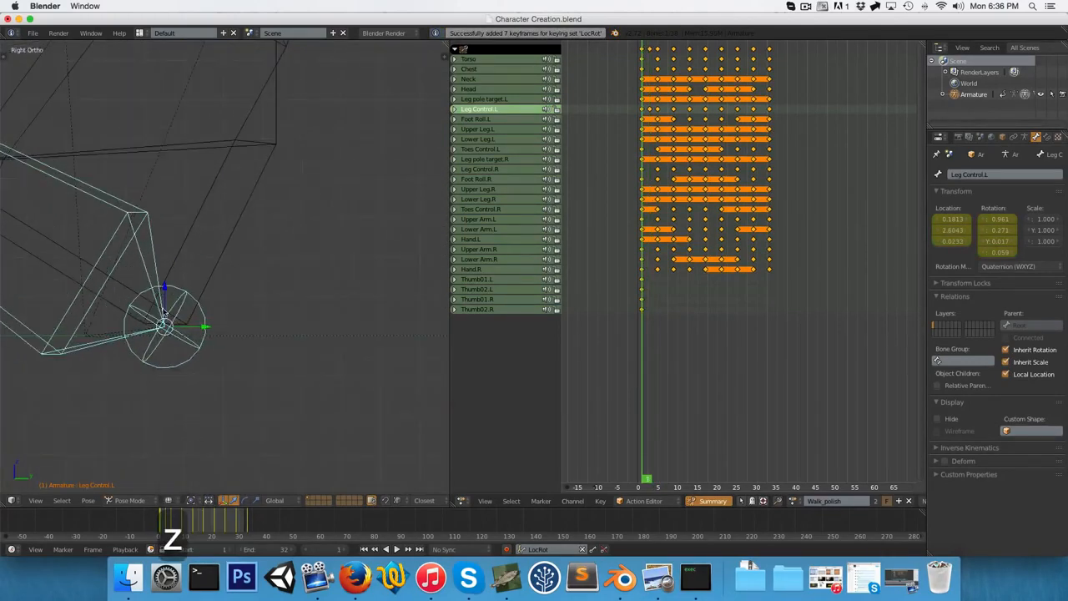
key(g)
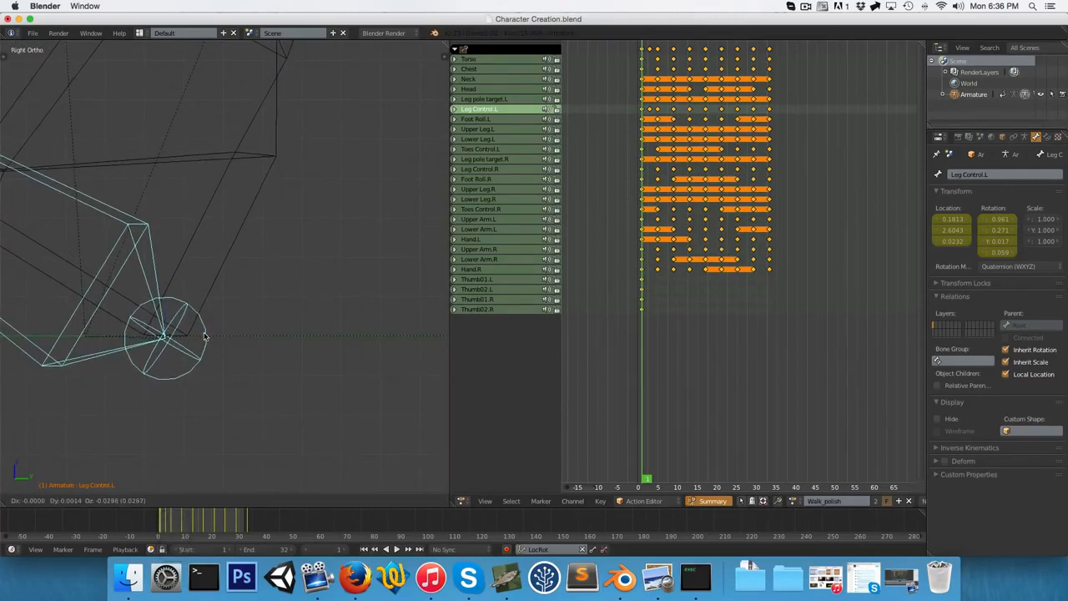
scroll(203, 337, down, 3)
key(i)
- At frame 5, lower Leg Control.L along Z by about 0.03 onto the ground line and insert a LocRot keyframe
key(Right)
key(Right)
key(Right)
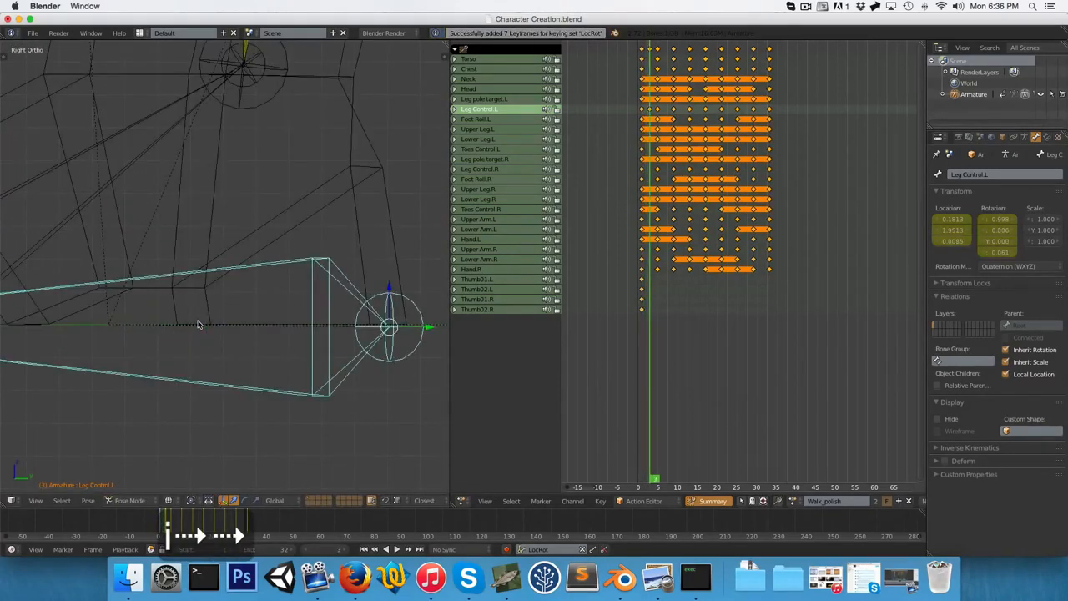
key(Right)
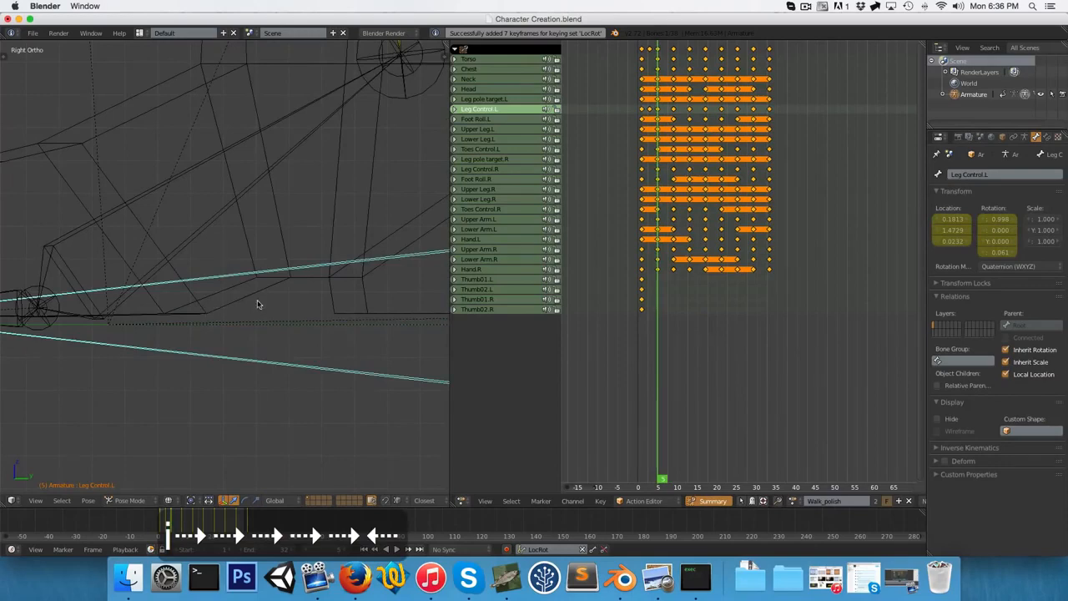
shift+middle_drag(257, 303, 126, 292)
key(g)
key(z)
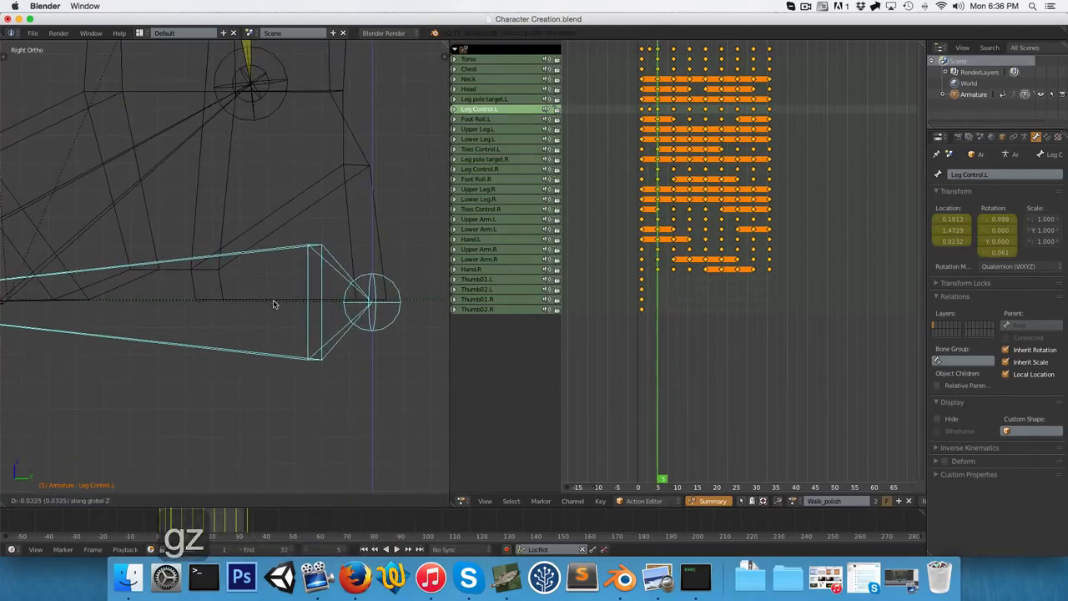
key(i)
- At frame 8, lower Leg Control.L along Z onto the ground line and insert a LocRot keyframe
key(Right)
key(Right)
key(Right)
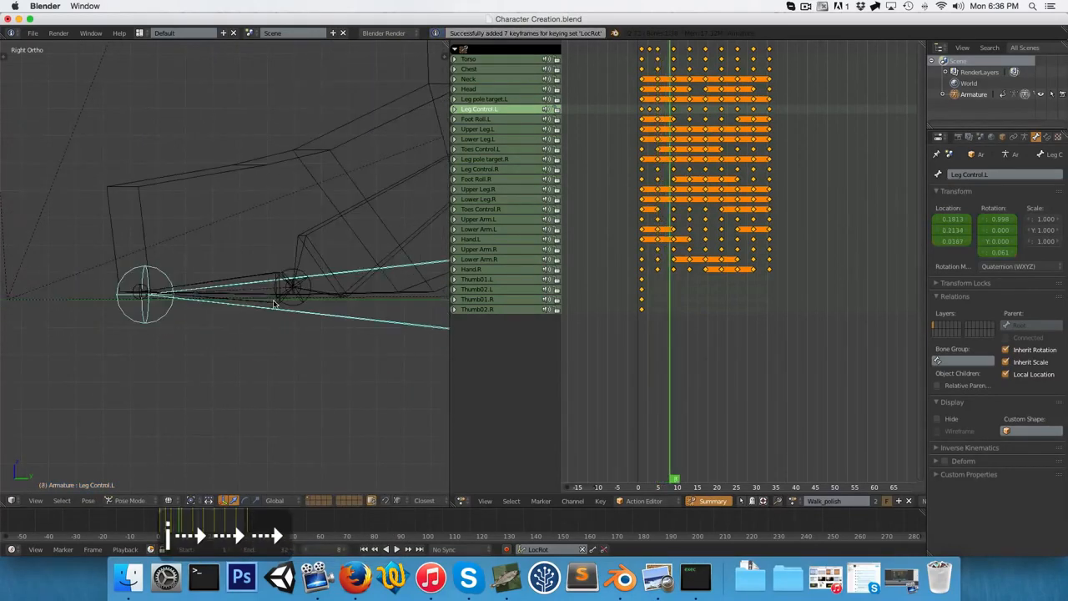
key(g)
key(z)
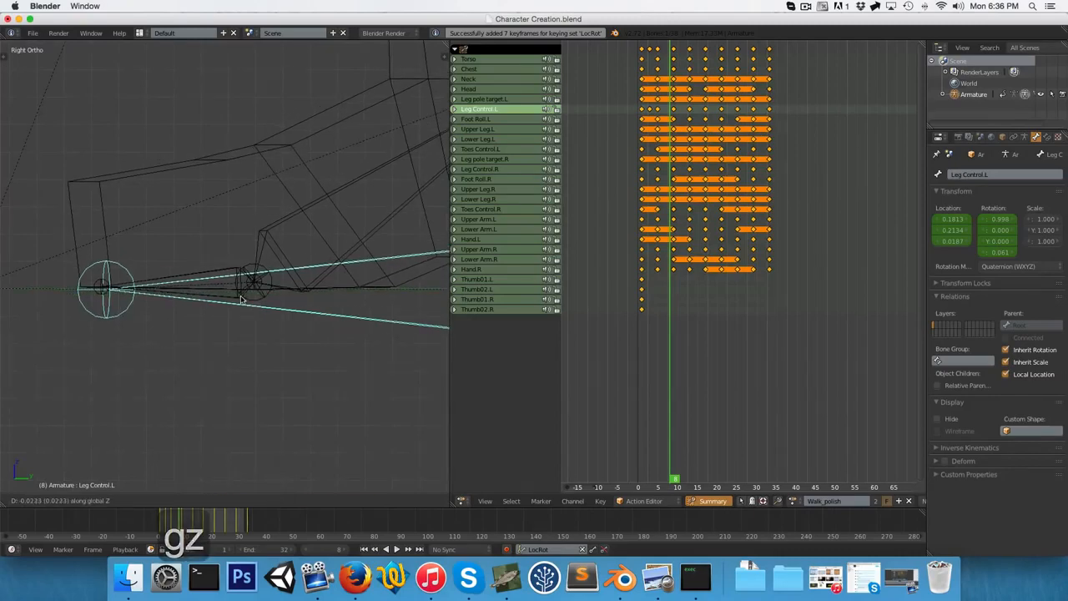
click(238, 297)
scroll(238, 297, down, 4)
key(z)
scroll(254, 289, down, 4)
key(i)
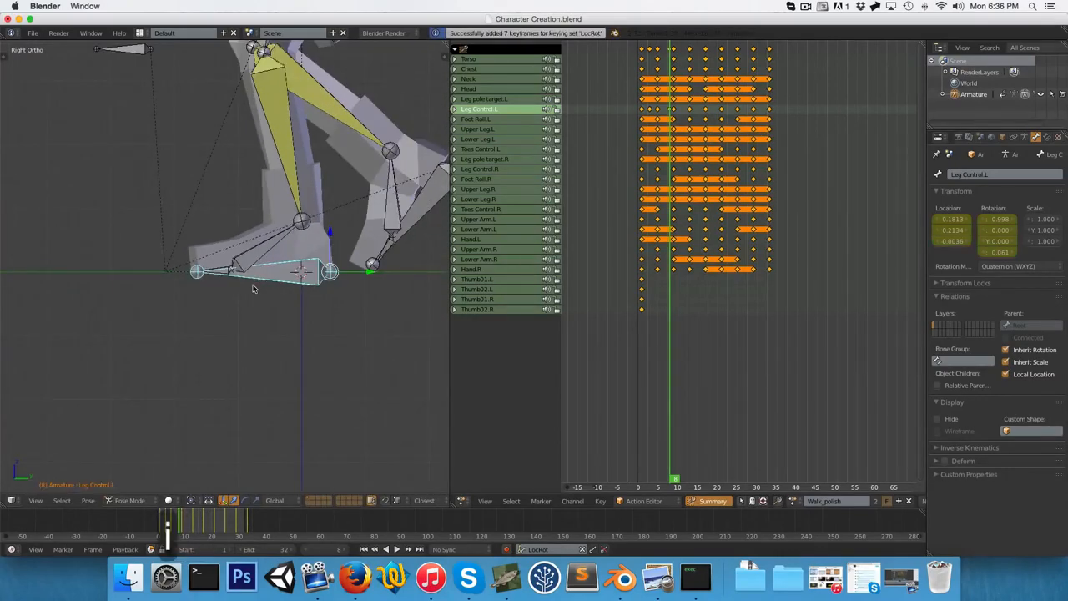
- Delete Leg Control.L's keyframe at frame 8 in the action
right_click(670, 109)
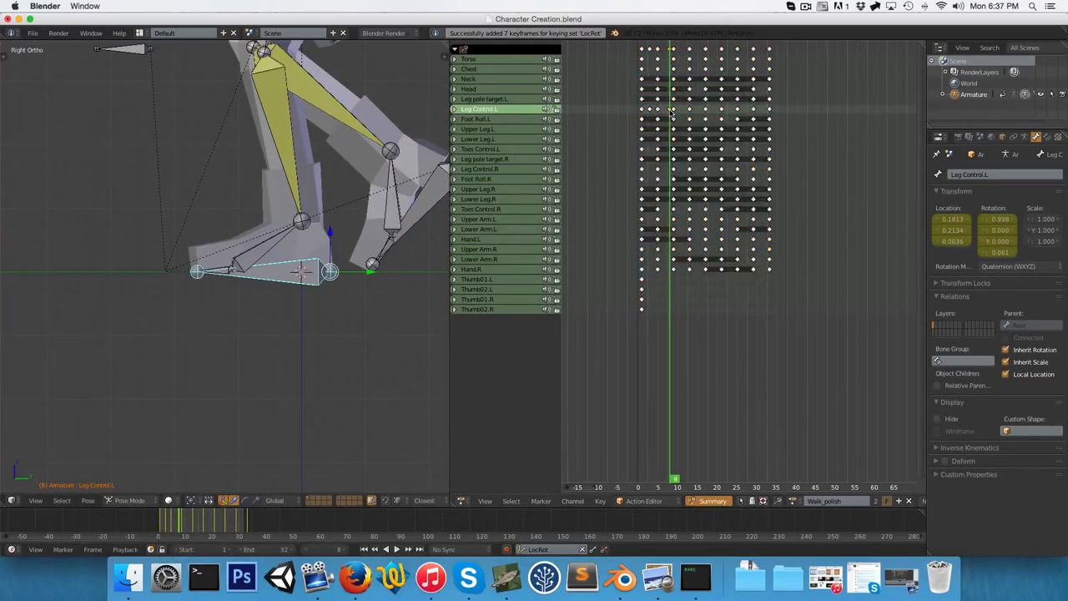
key(x)
click(670, 112)
- At frame 9, try a Z move on Leg Control.L and rotate Foot Roll.L slightly to adjust the left sole
click(673, 125)
scroll(320, 271, up, 4)
key(z)
scroll(234, 276, down, 3)
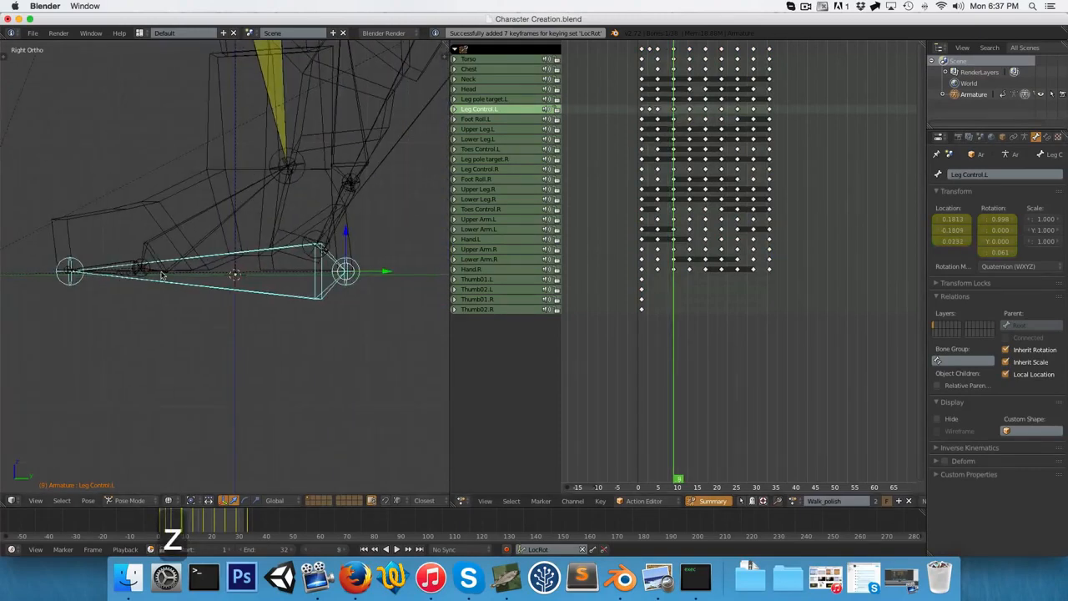
key(g)
key(z)
click(235, 274)
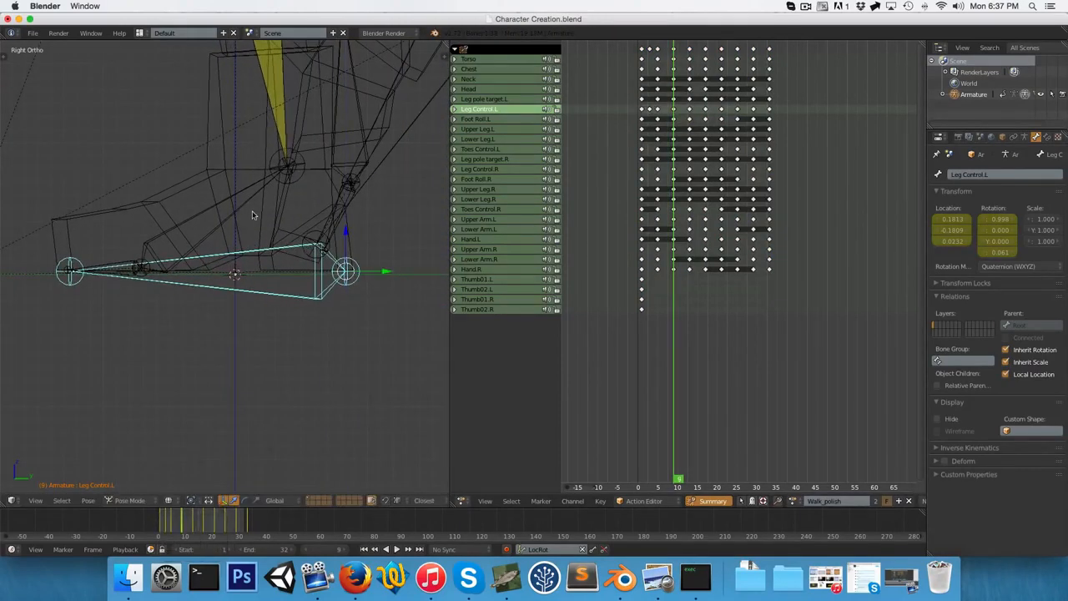
right_click(250, 209)
key(r)
click(264, 275)
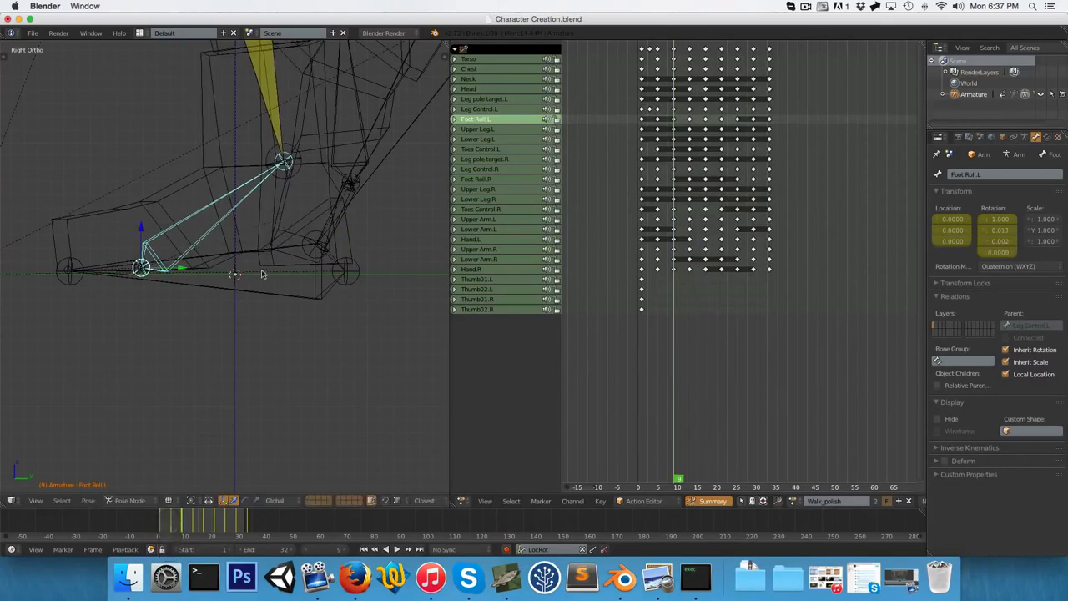
- Lower Leg Control.L along Z onto the ground line at frame 9 and insert LocRot keyframes for it and Foot Roll.L
right_click(260, 292)
key(g)
key(z)
click(259, 293)
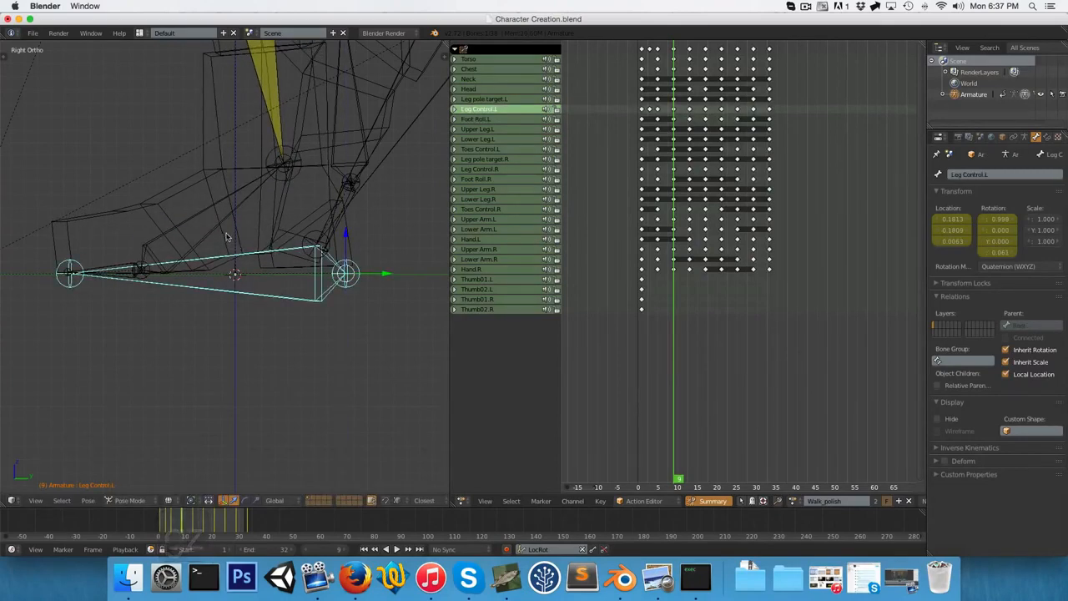
right_click(223, 226)
key(i)
- At frame 13, lower Leg Control.L along Z until the left toes meet the ground line
key(Right)
key(Right)
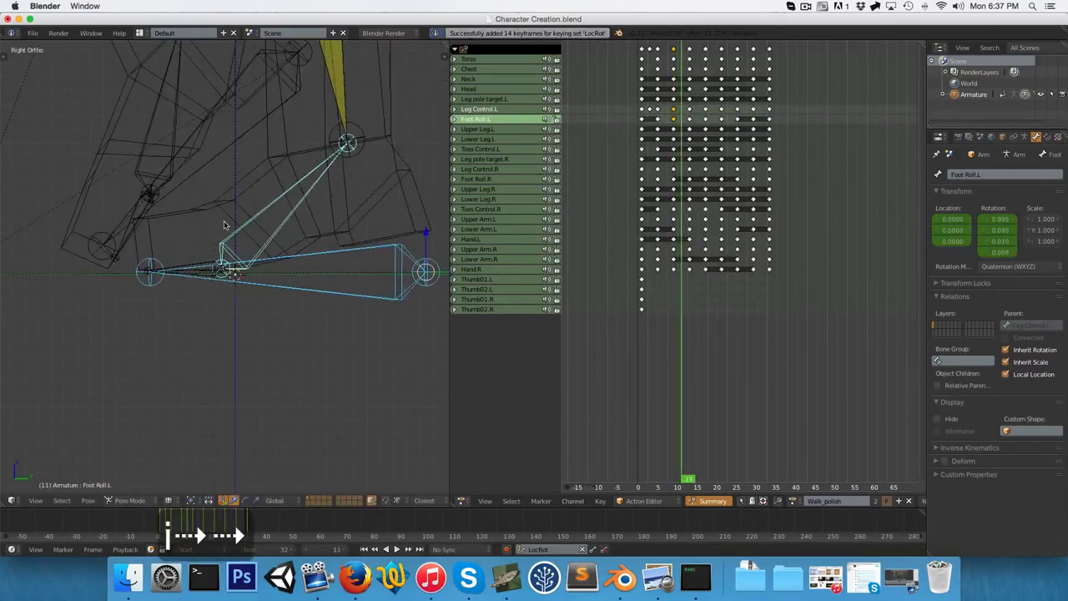
key(Right)
key(Right)
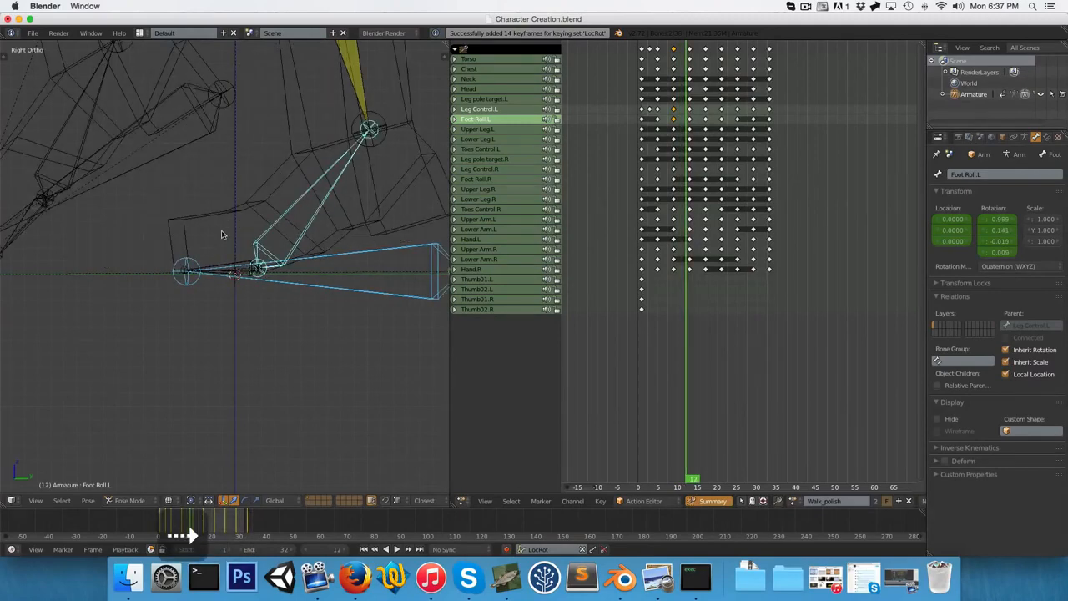
key(z)
key(z)
right_click(304, 283)
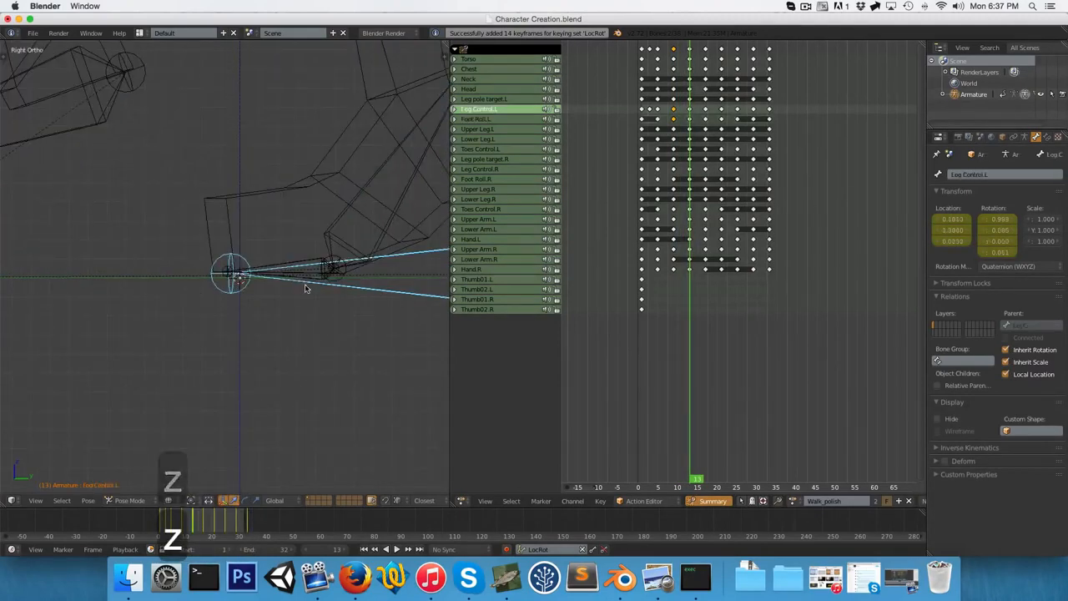
key(g)
key(z)
click(307, 294)
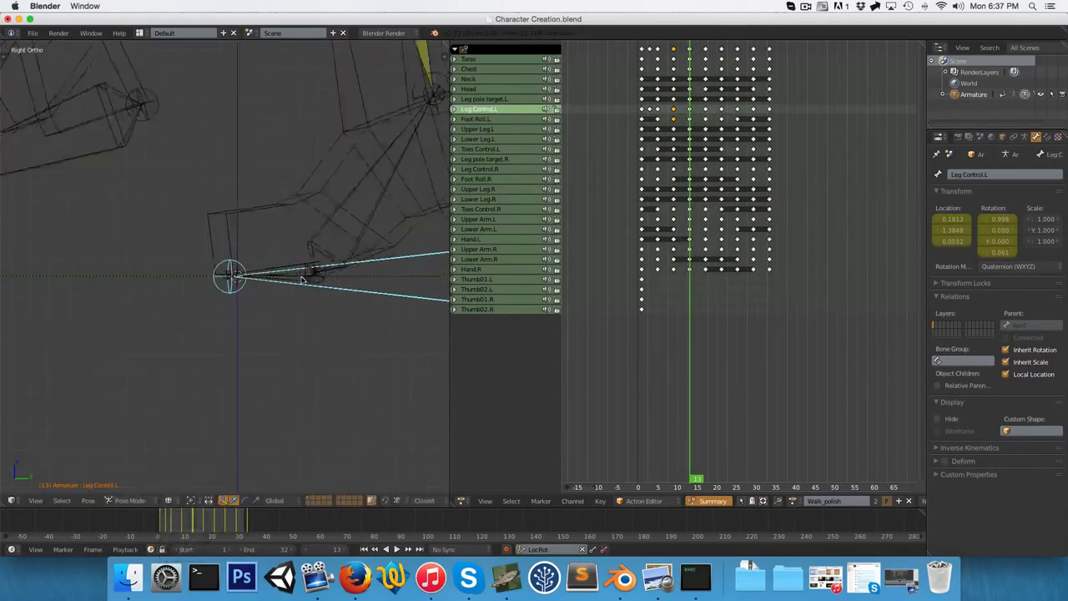
- Rotate Foot Roll.L slightly at frame 13 and insert LocRot keyframes for it and Leg Control.L
scroll(267, 291, down, 3)
key(z)
right_click(254, 287)
scroll(255, 288, up, 4)
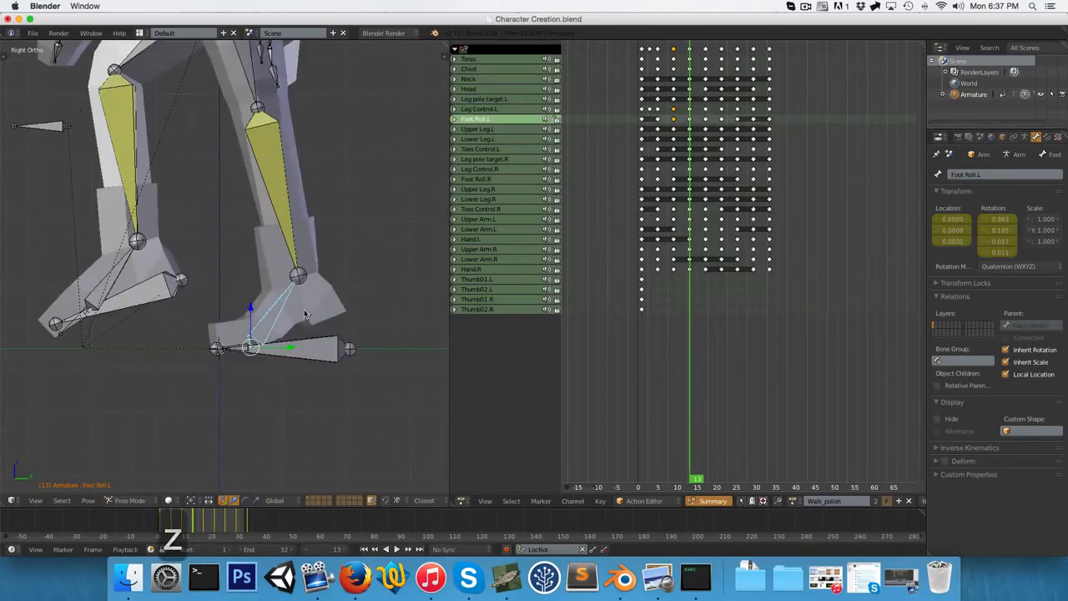
key(r)
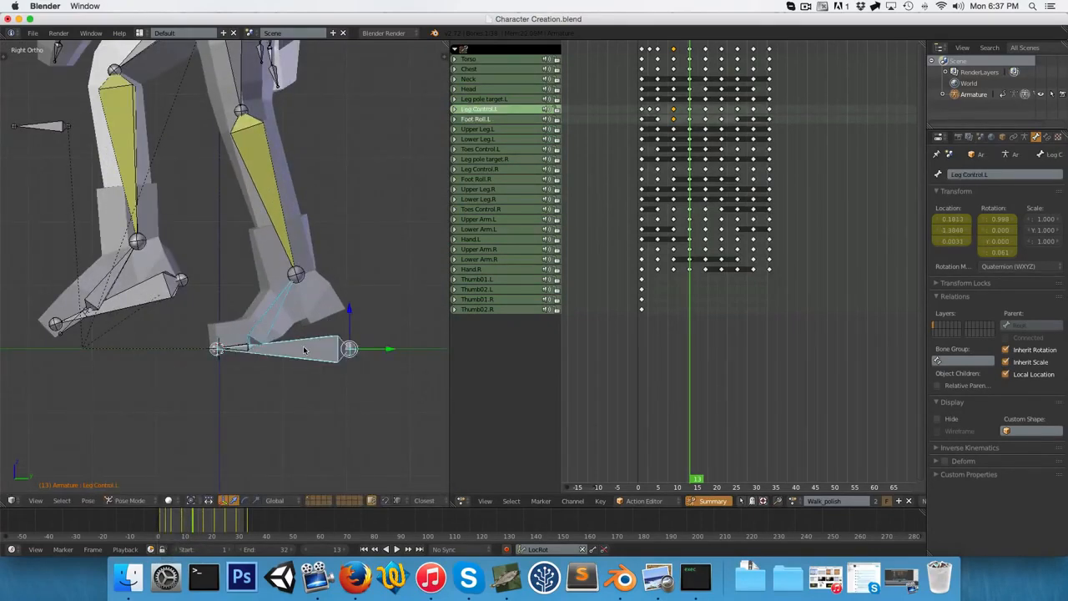
- Step frame by frame from frame 13 through the rest of the cycle to examine both feet's ground contact
key(Right)
key(Right)
key(Right)
key(Right)
key(Right)
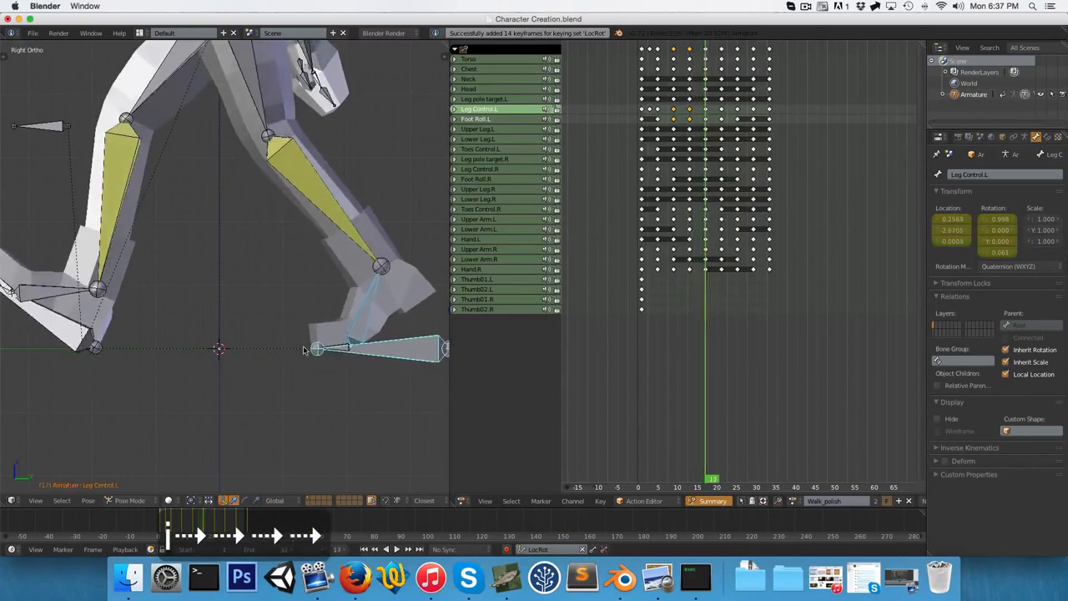
key(Right)
key(Right)
key(Right)
key(Right)
key(Right)
key(Right)
key(Right)
key(Right)
key(Right)
key(Right)
key(Right)
key(Right)
key(Right)
key(Right)
key(Right)
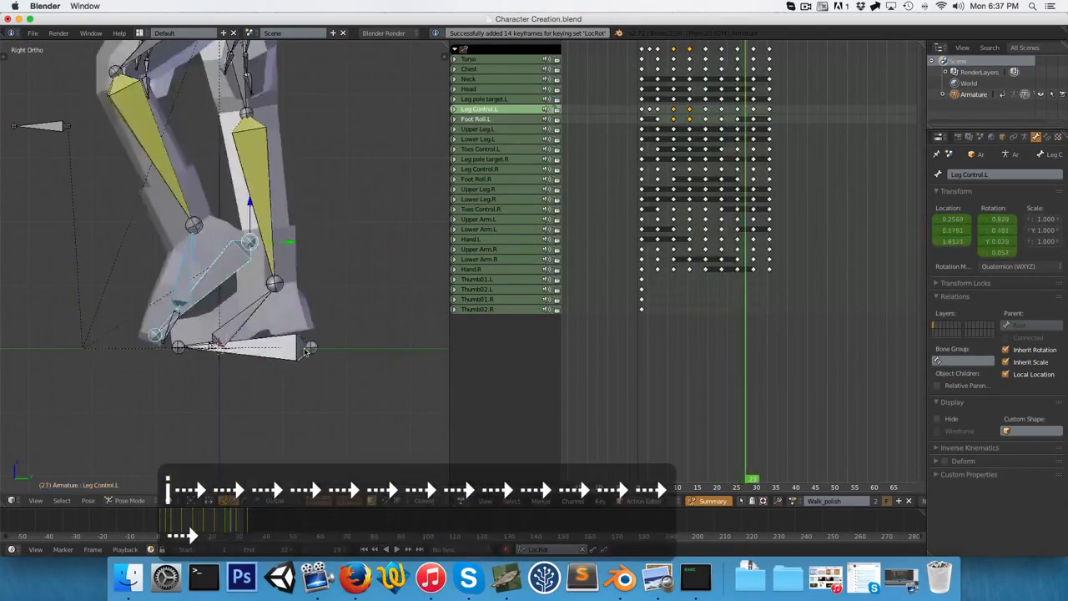
- At frame 19, clear Leg Control.R's rotation and rotate it by -7° around the global Z axis
drag(648, 269, 705, 280)
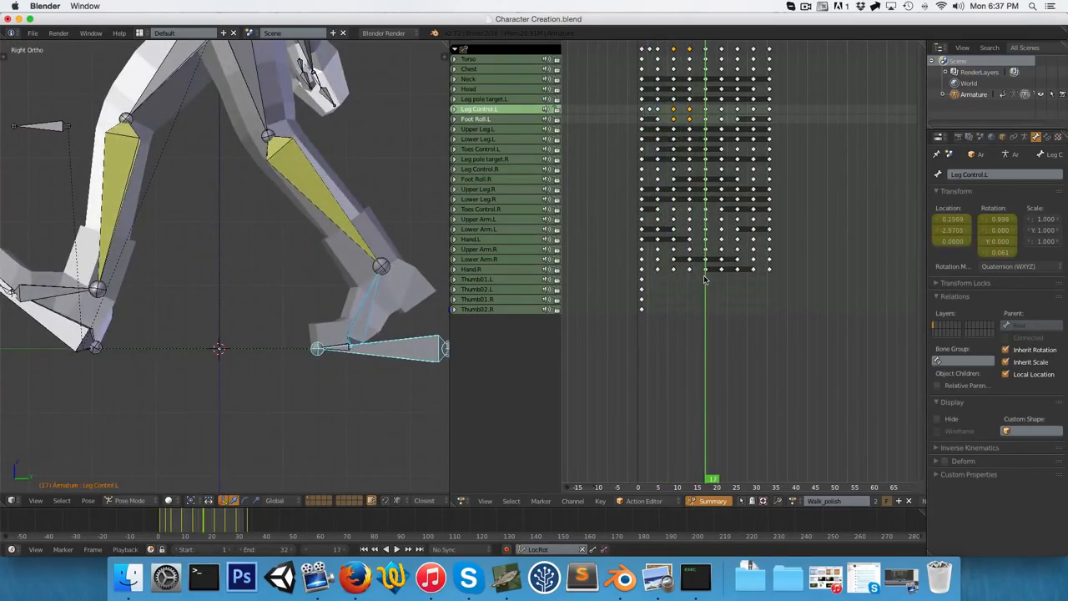
shift+middle_drag(190, 242, 389, 196)
key(Right)
key(Left)
key(Right)
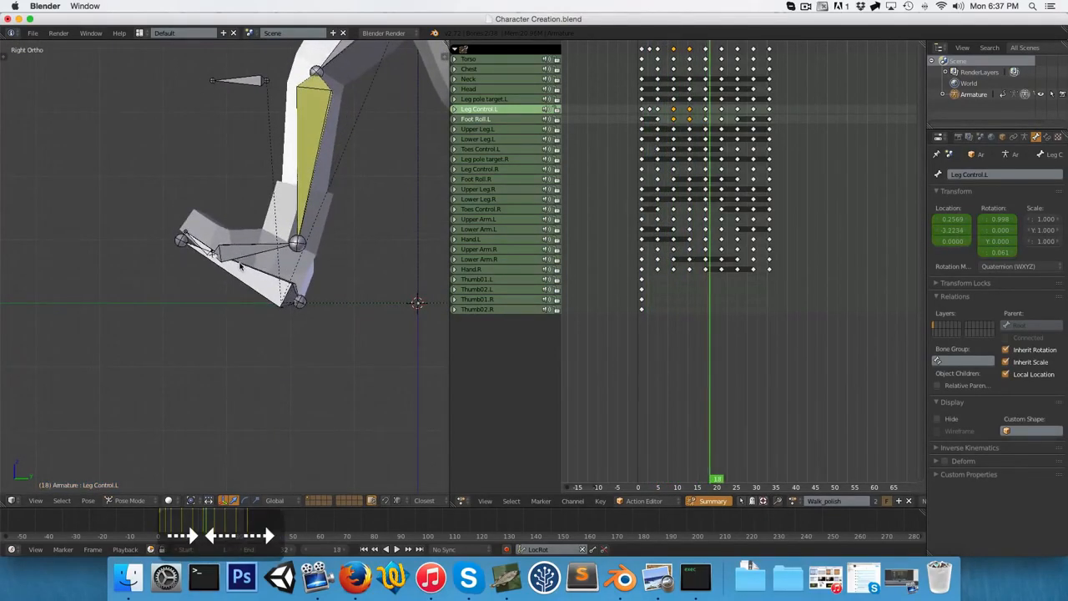
key(Right)
right_click(242, 284)
key(alt+r)
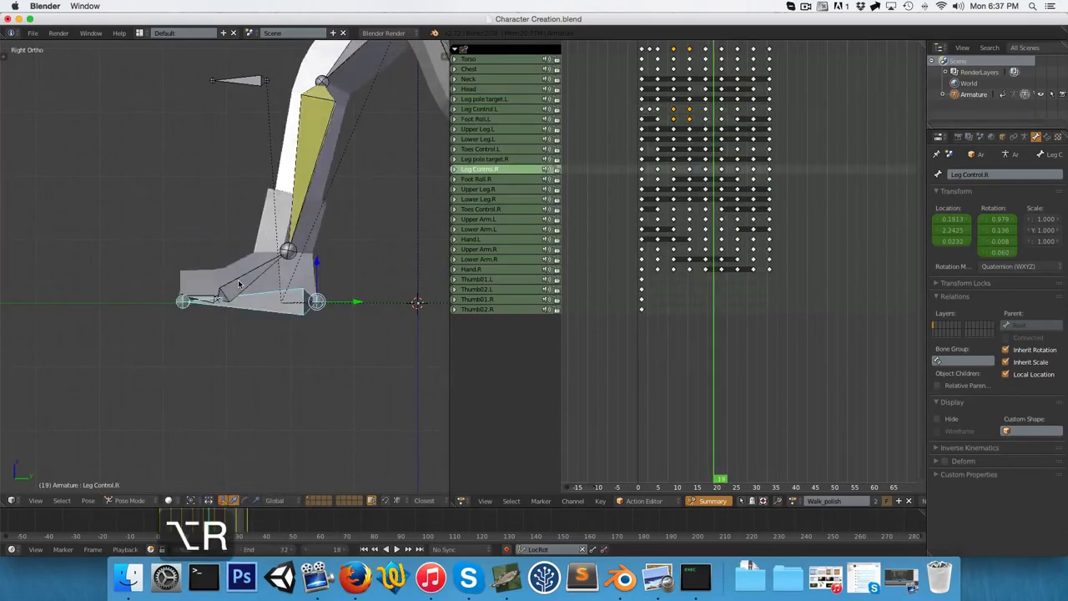
key(KP_1)
key(r)
key(minus)
key(7)
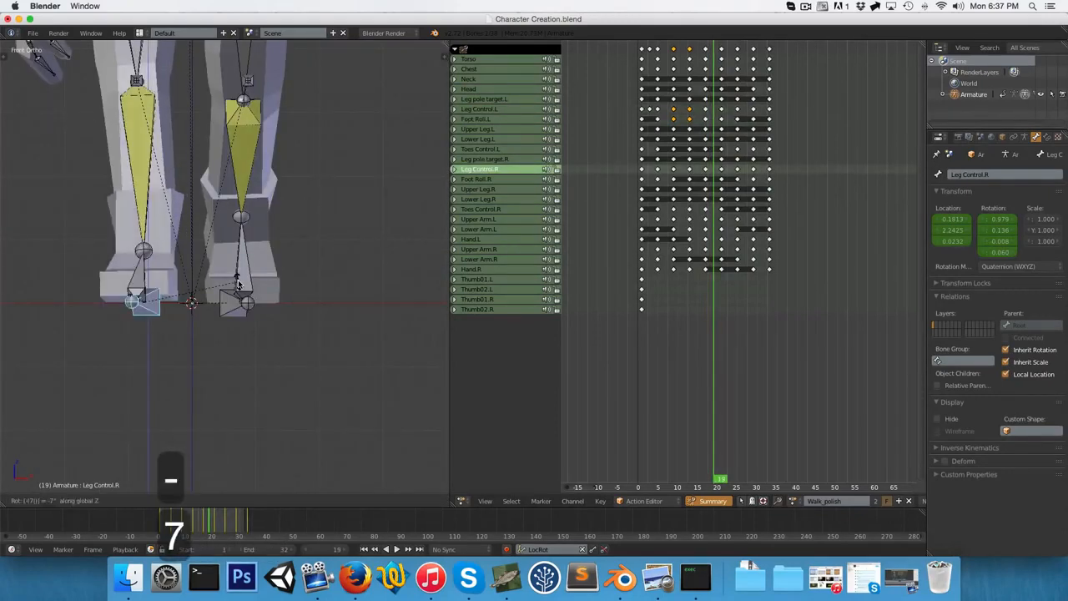
key(KP_3)
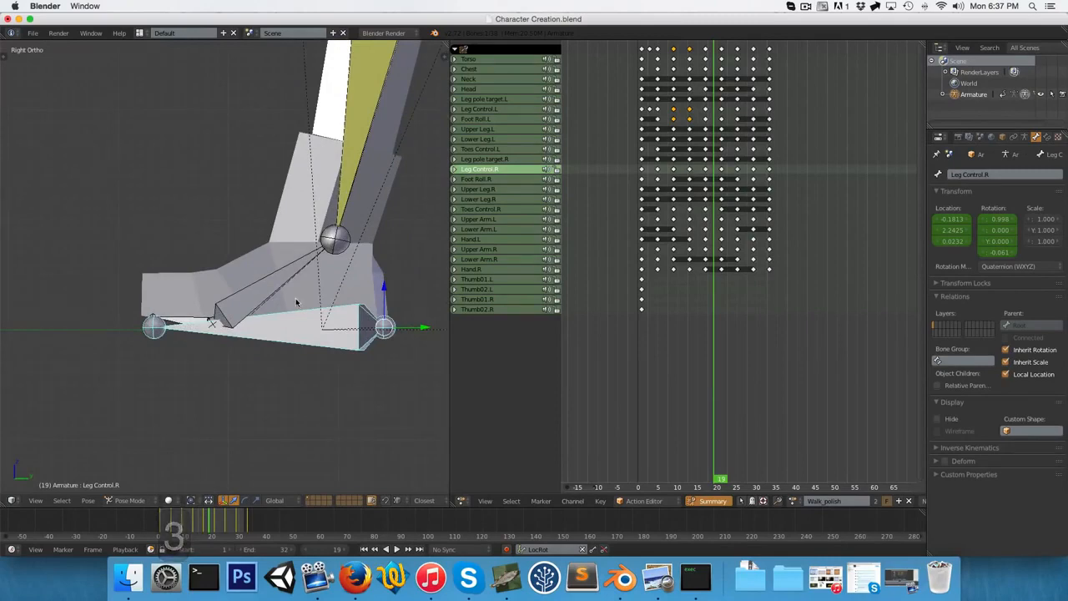
- Move Leg Control.R along Y to a Y location of about 1.89 at frame 19
key(z)
key(g)
key(y)
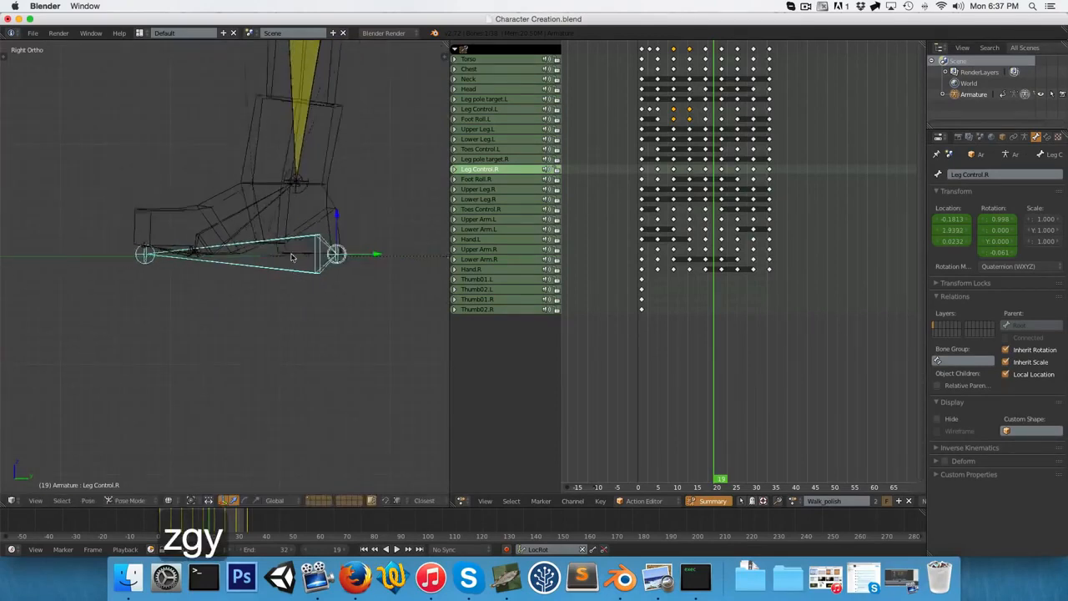
scroll(291, 258, down, 5)
shift+middle_drag(289, 245, 280, 269)
click(281, 268)
key(z)
- Lower Leg Control.R along Z by about 0.03 onto the ground line at frame 19 and insert a LocRot keyframe
scroll(261, 288, up, 6)
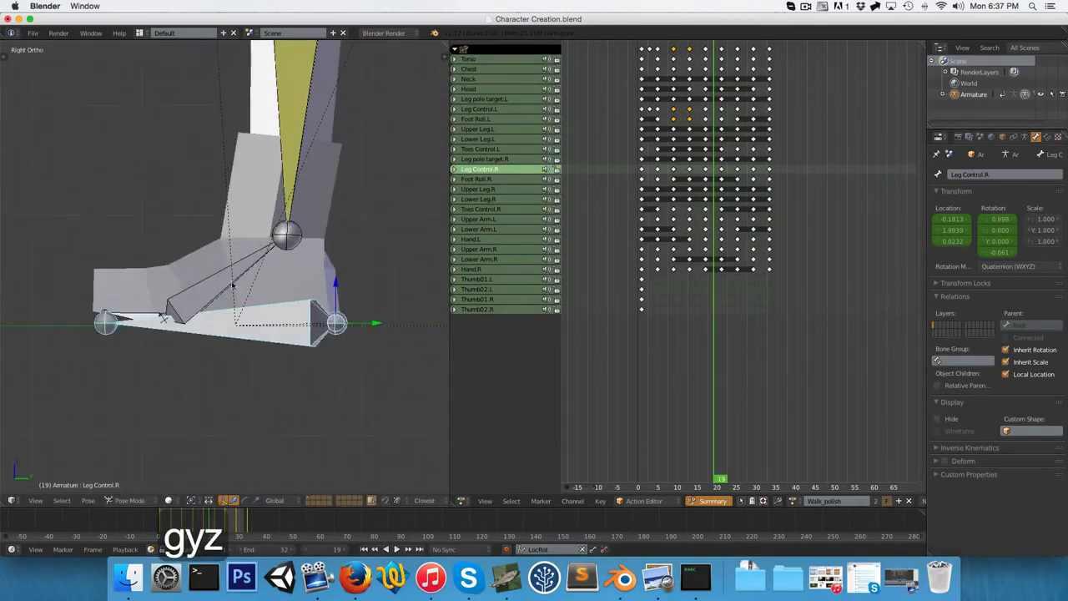
key(z)
scroll(255, 284, up, 6)
key(g)
key(z)
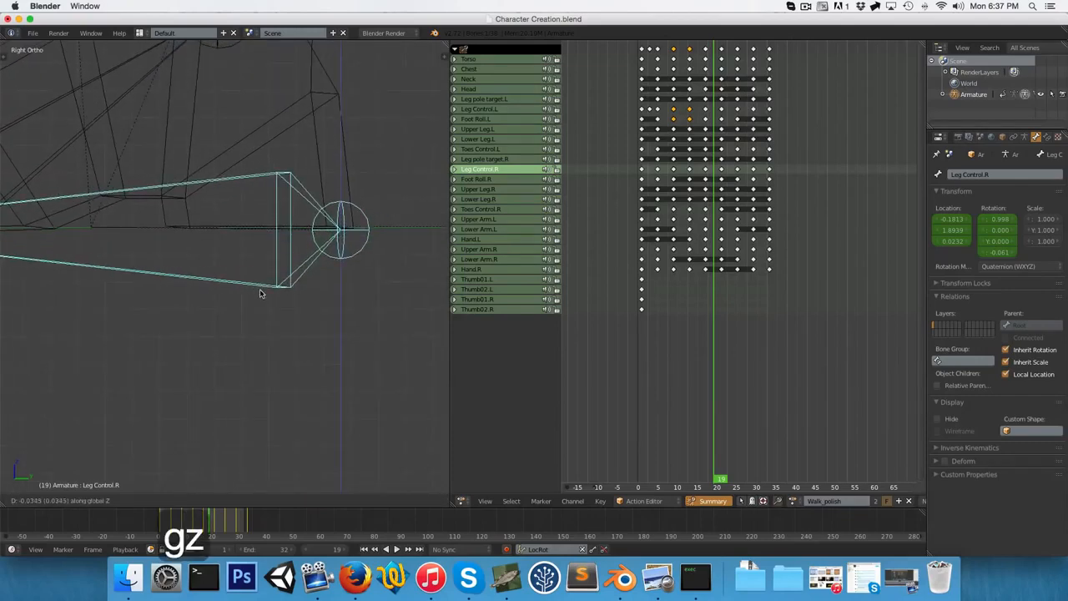
click(260, 294)
scroll(221, 250, down, 4)
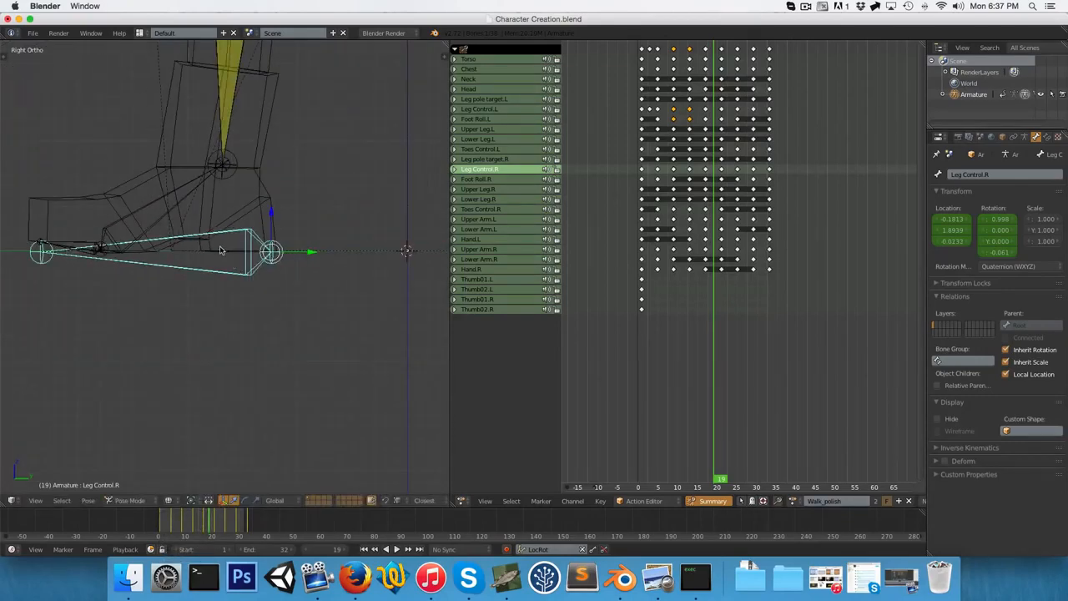
- At frame 21, lower Leg Control.R along Z by about 0.02 onto the ground line and insert a LocRot keyframe
key(Right)
key(Right)
key(Right)
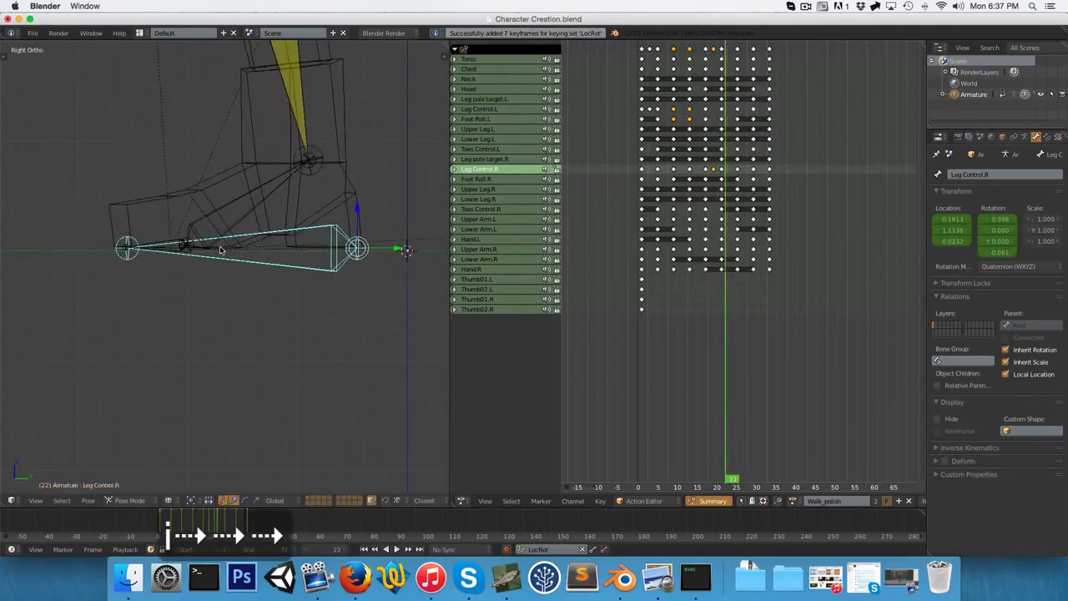
key(Left)
key(g)
key(z)
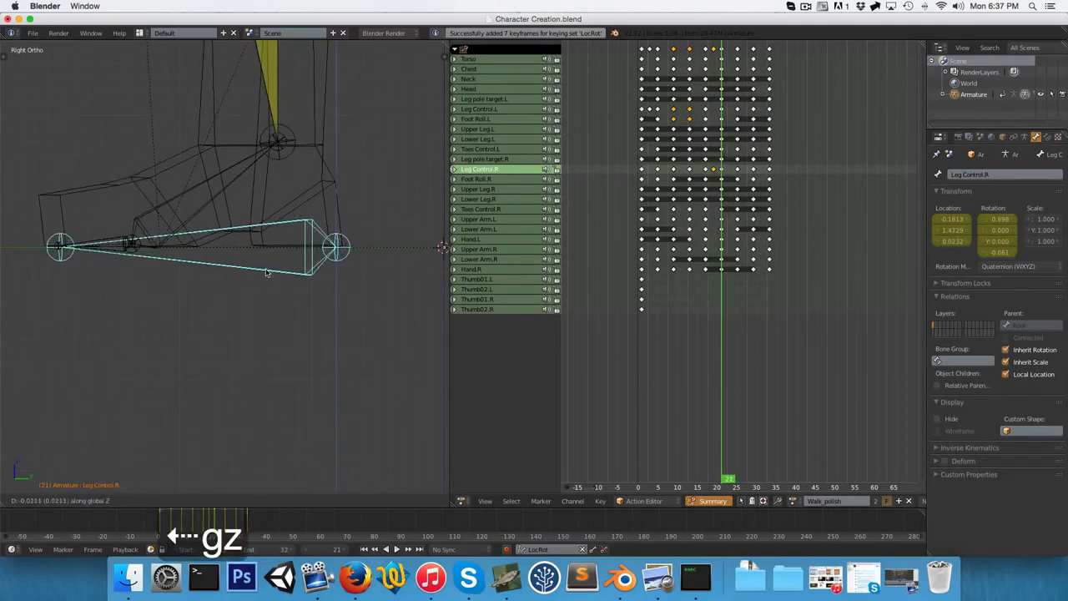
click(267, 273)
- At frame 25, lower Leg Control.R along Z until the right foot meets the ground line
key(Right)
key(Right)
key(Right)
key(Right)
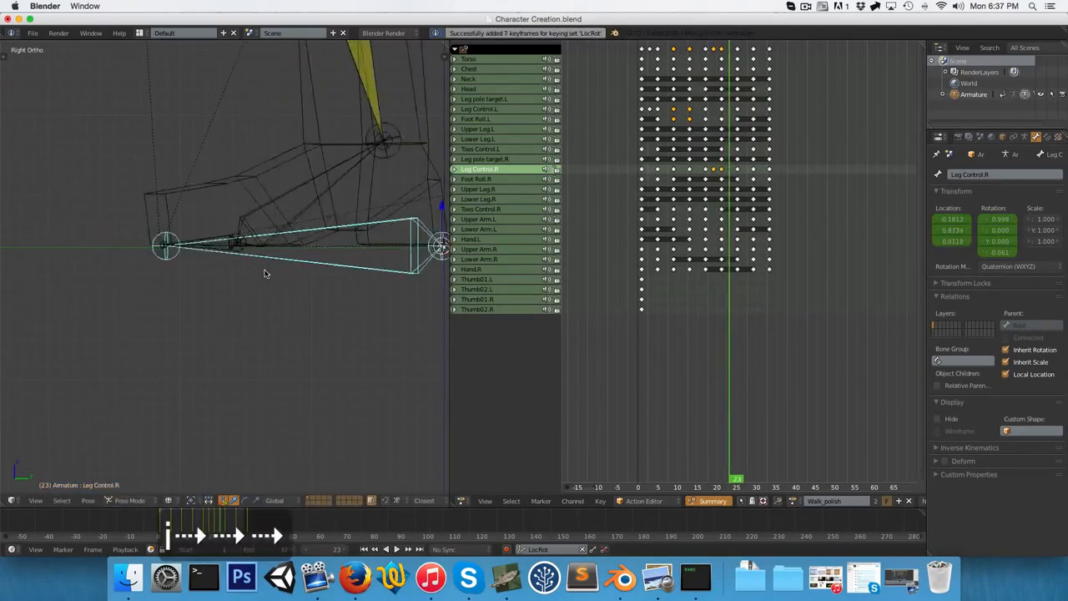
shift+middle_drag(266, 249, 97, 225)
scroll(305, 265, up, 2)
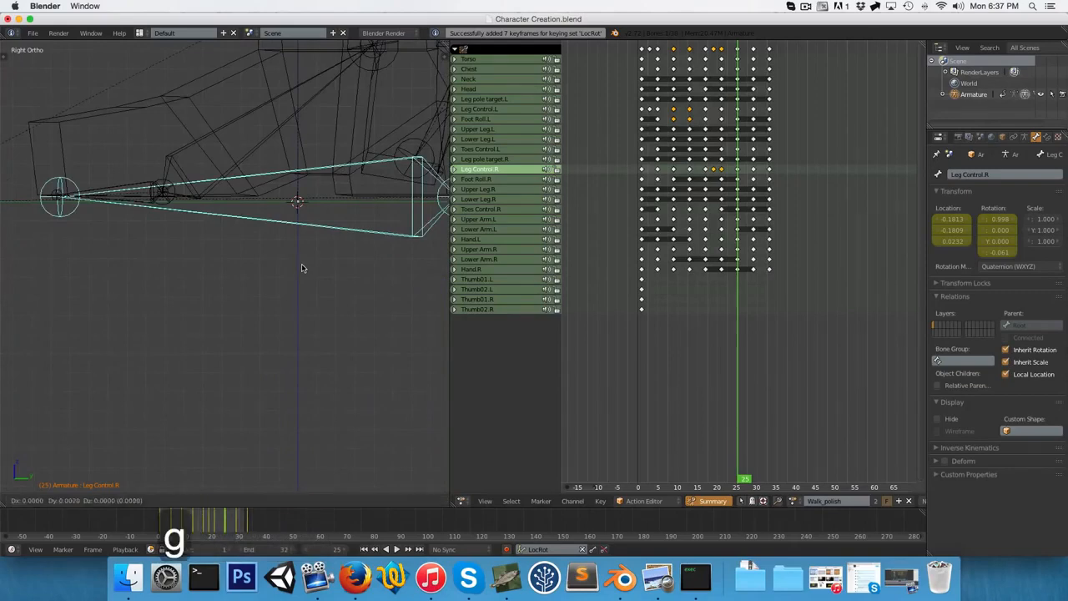
key(z)
click(306, 273)
scroll(283, 224, down, 2)
key(z)
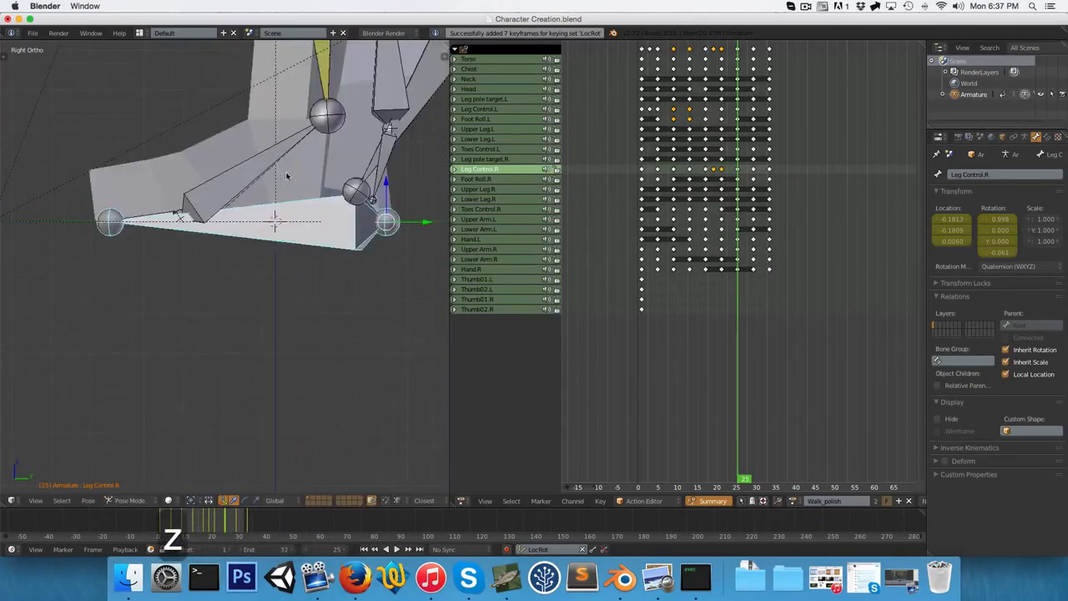
- Rotate Foot Roll.R slightly at frame 25 and insert LocRot keyframes for it and Leg Control.R
middle_drag(288, 175, 336, 200)
right_click(162, 115)
key(KP_3)
key(r)
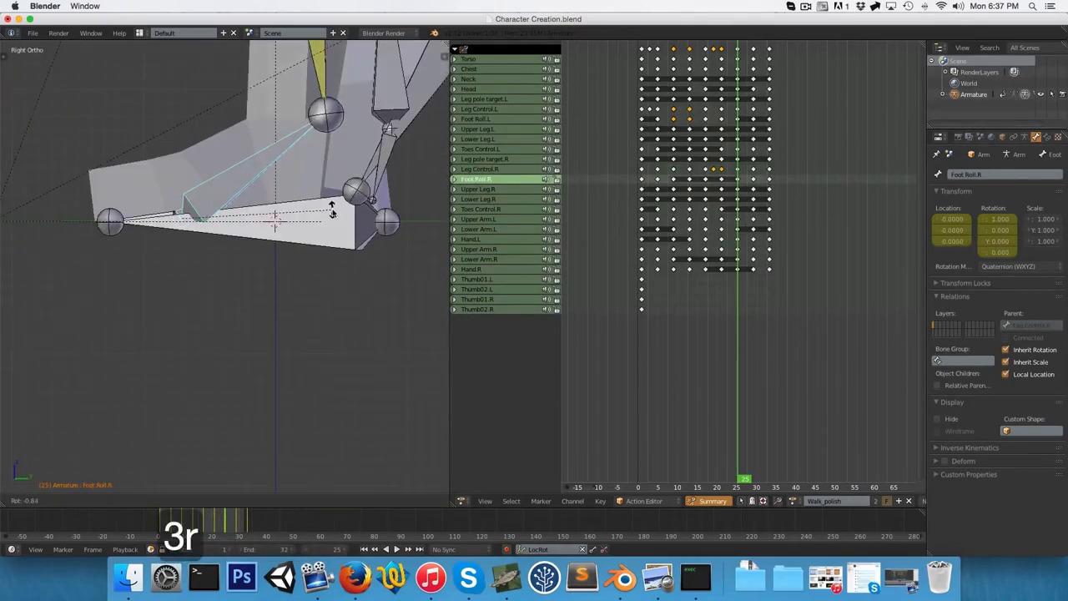
click(332, 209)
shift+right_click(275, 223)
middle_drag(219, 225, 265, 258)
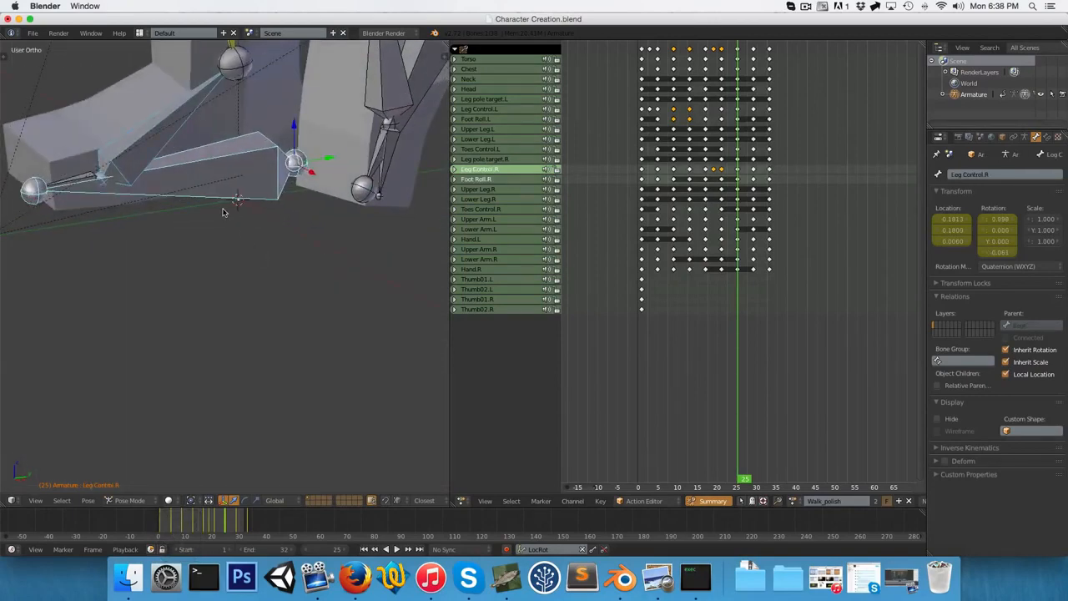
key(i)
- At frame 29, lower Leg Control.R along Z by about 0.02 onto the ground line
key(KP_3)
key(Right)
key(Right)
key(Right)
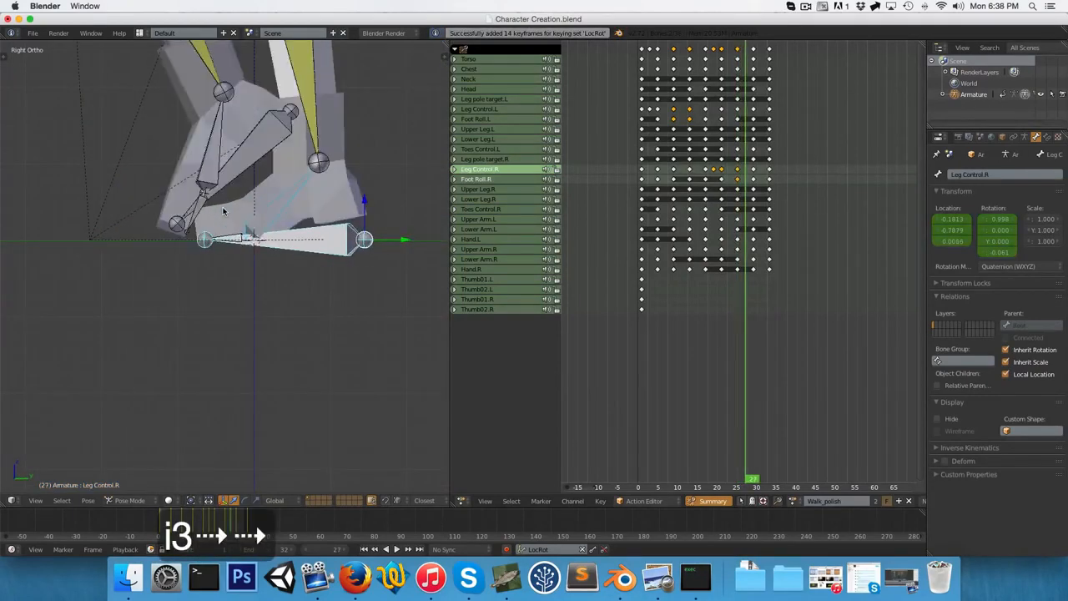
key(Right)
key(z)
scroll(194, 211, up, 5)
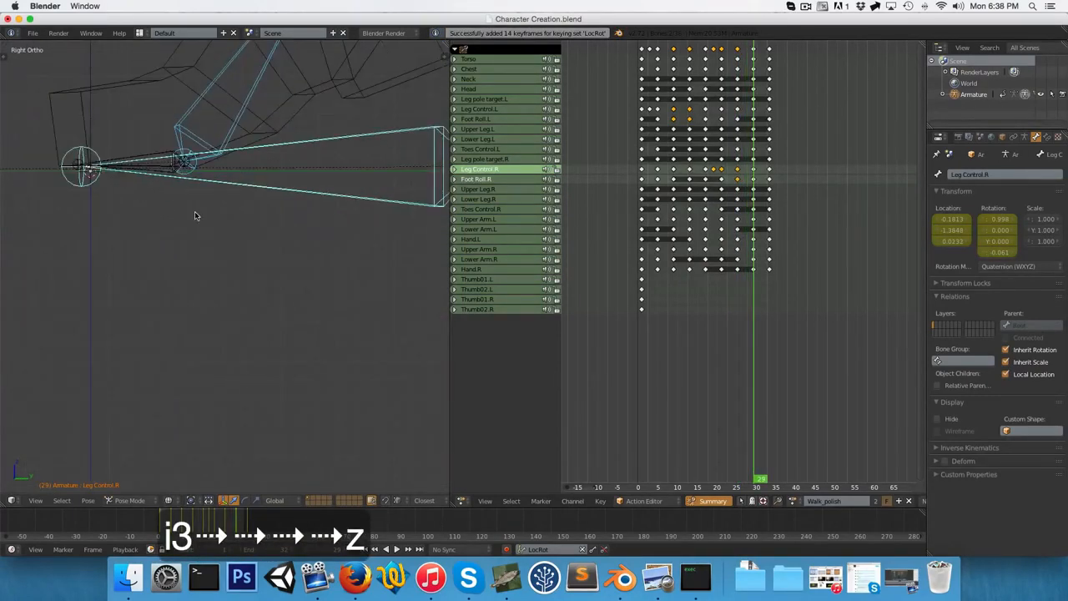
right_click(209, 181)
key(g)
key(z)
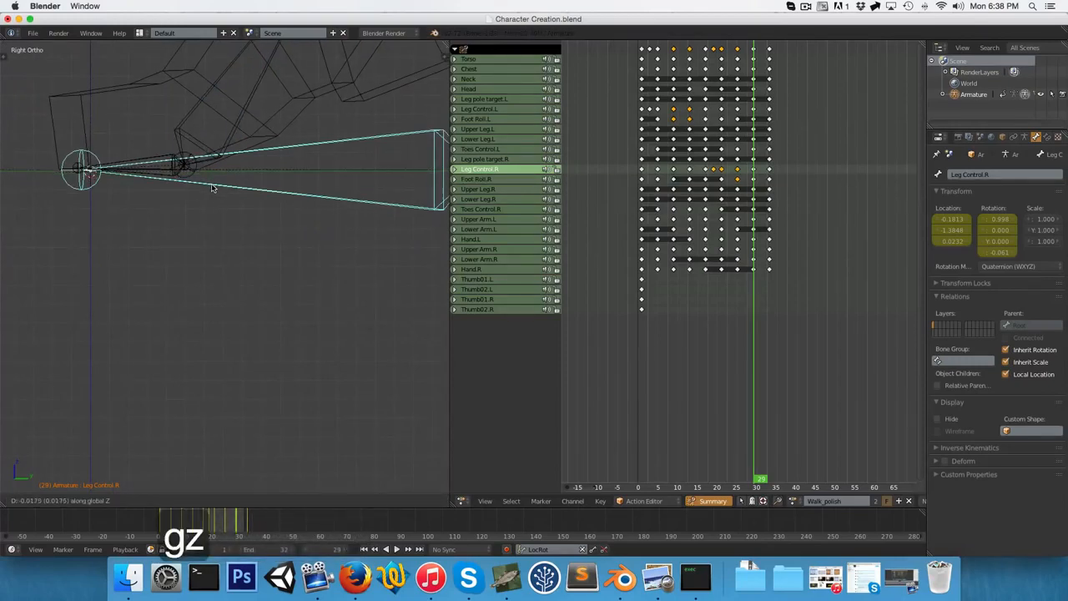
- Rotate Foot Roll.R slightly at frame 29 and insert LocRot keyframes for it and Leg Control.R
scroll(211, 184, down, 3)
shift+middle_drag(214, 132, 223, 240)
right_click(252, 241)
scroll(255, 241, down, 2)
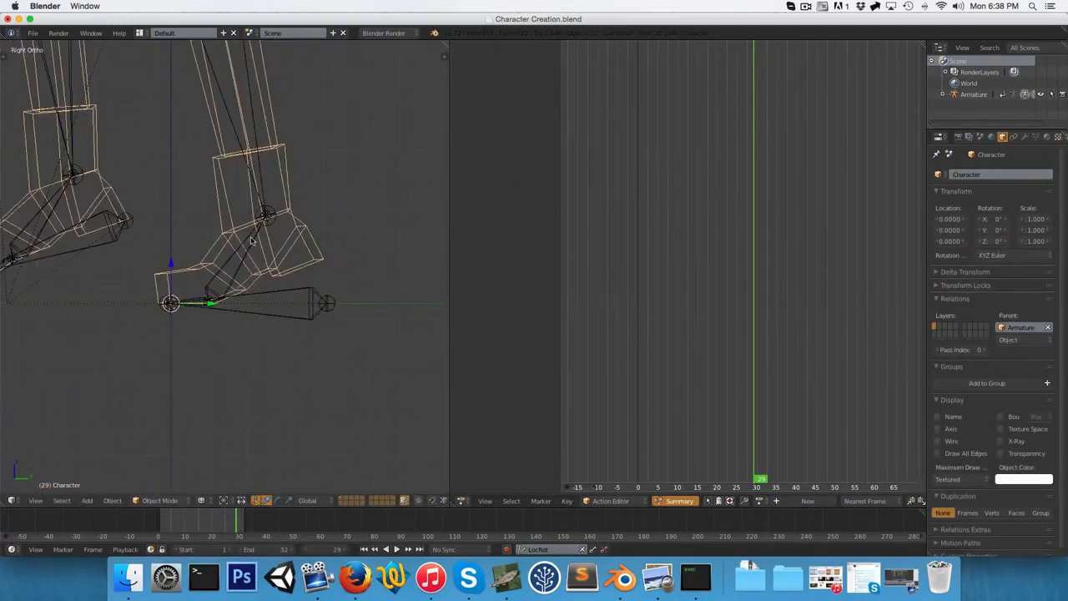
right_click(265, 241)
scroll(279, 239, down, 3)
key(r)
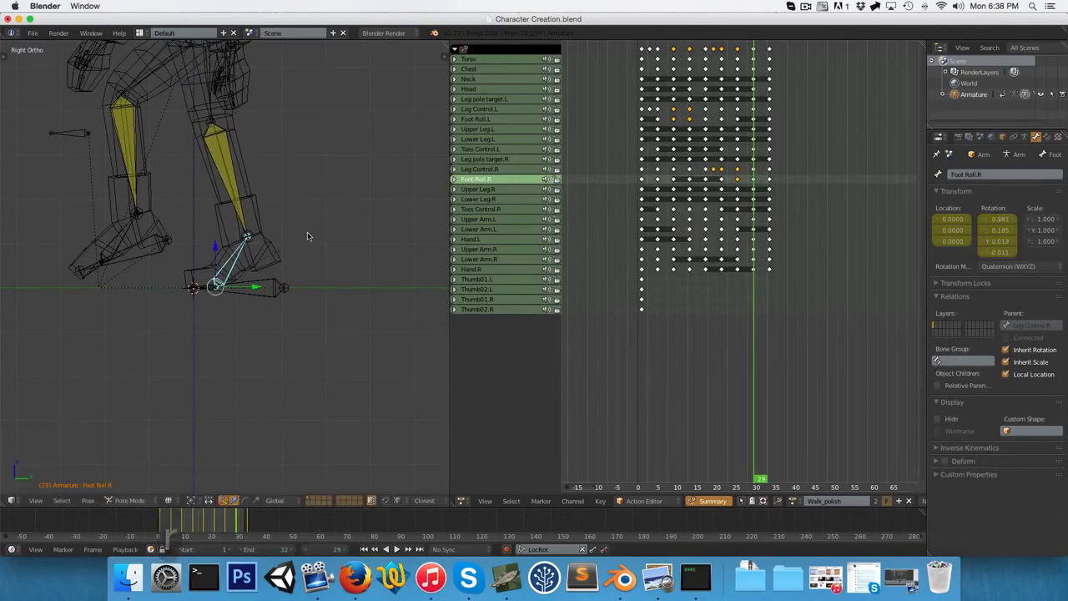
right_click(265, 293)
key(i)
- Advance to frame 33, then play back the walk cycle in shaded view to check both feet's ground contact
key(Right)
key(Right)
key(Right)
key(Right)
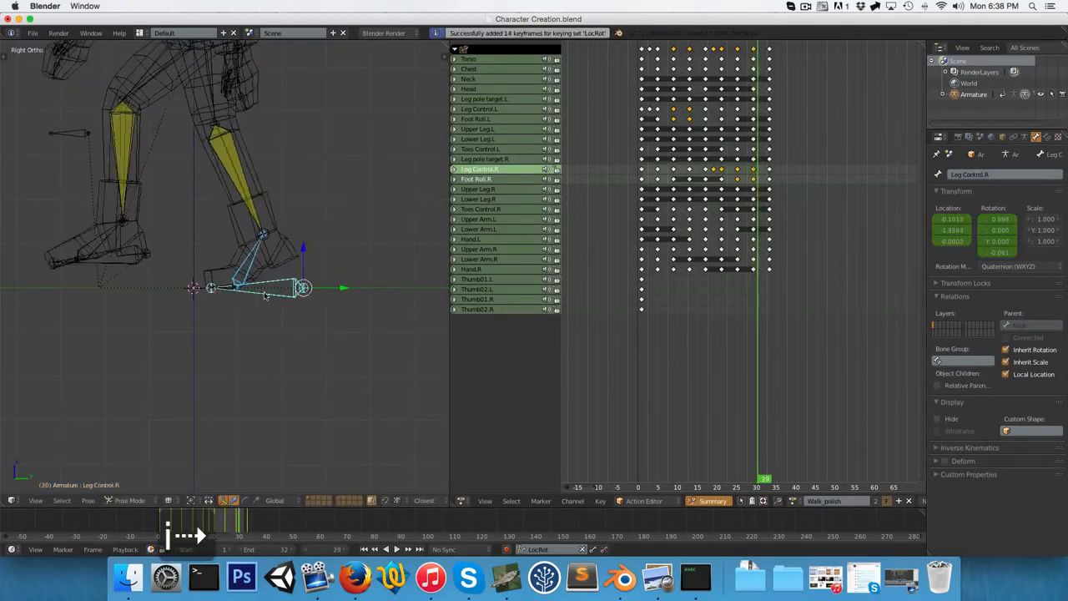
key(a)
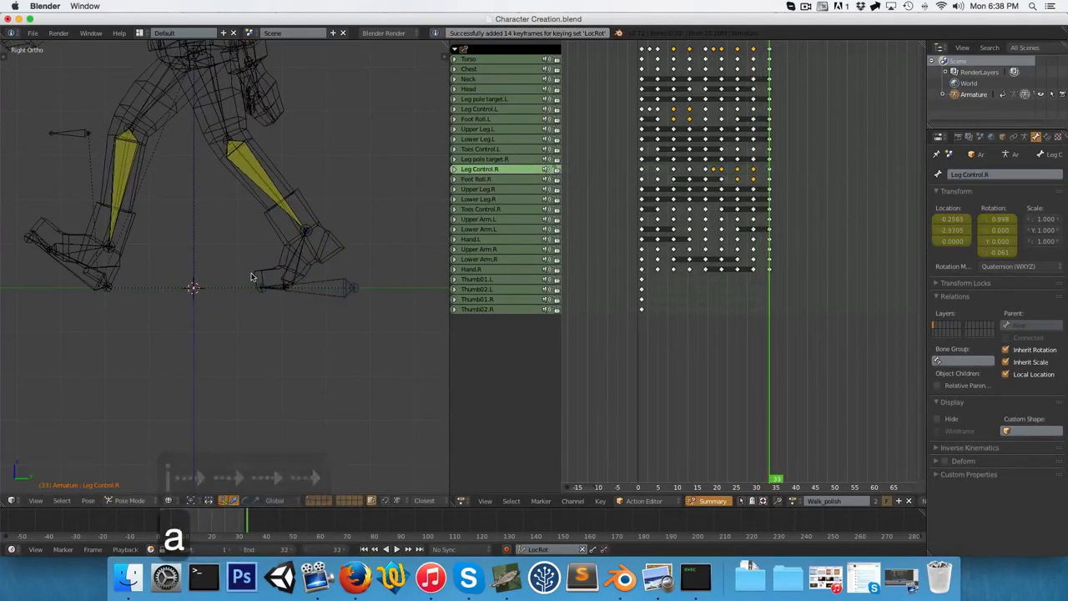
key(alt+z)
key(alt+a)
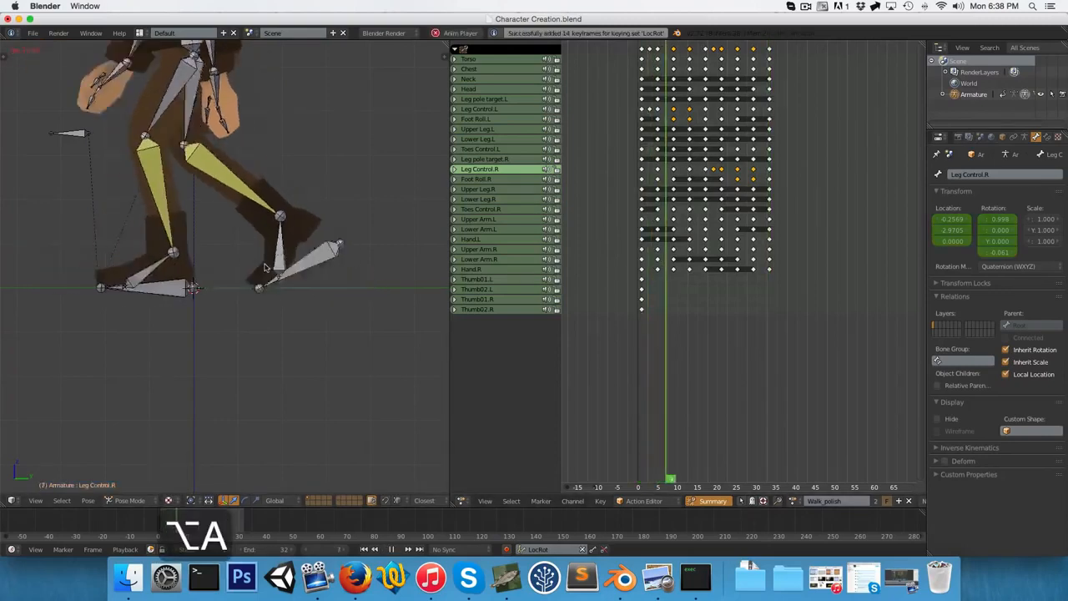
scroll(125, 293, up, 6)
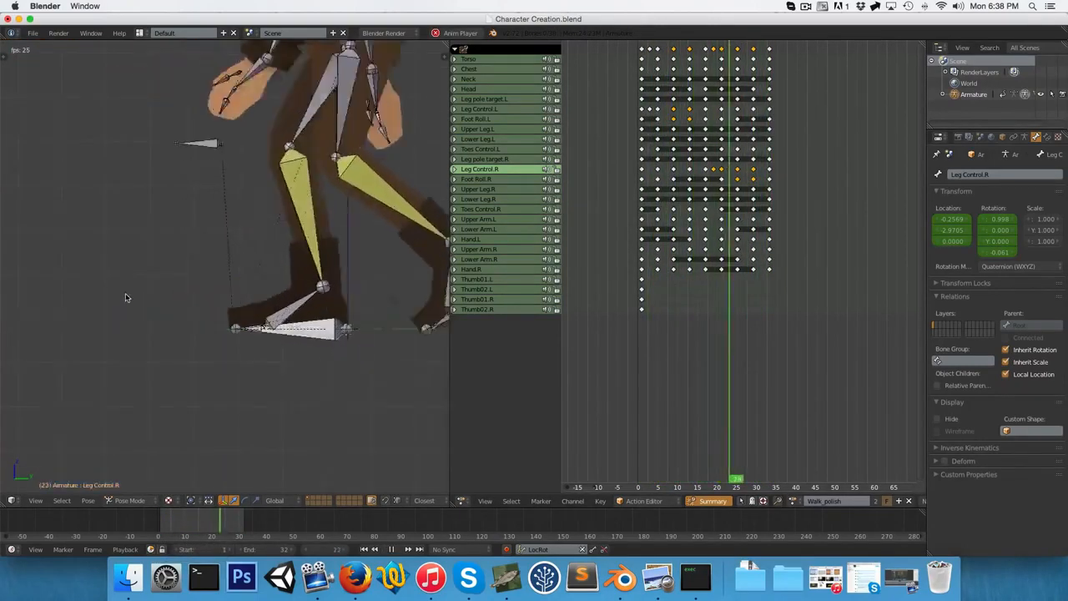
key(alt+a)
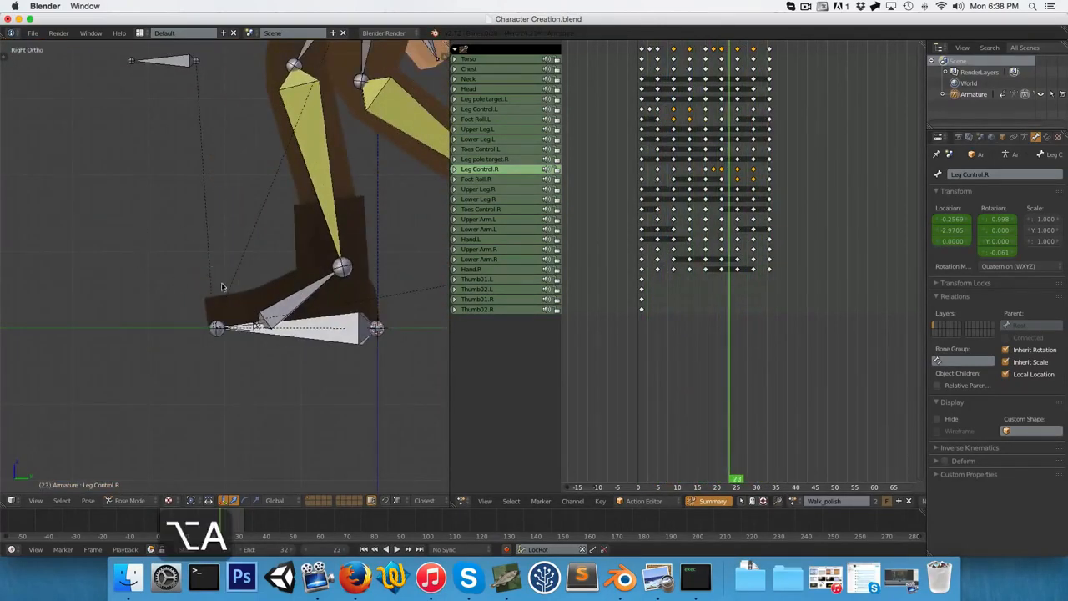
key(alt+a)
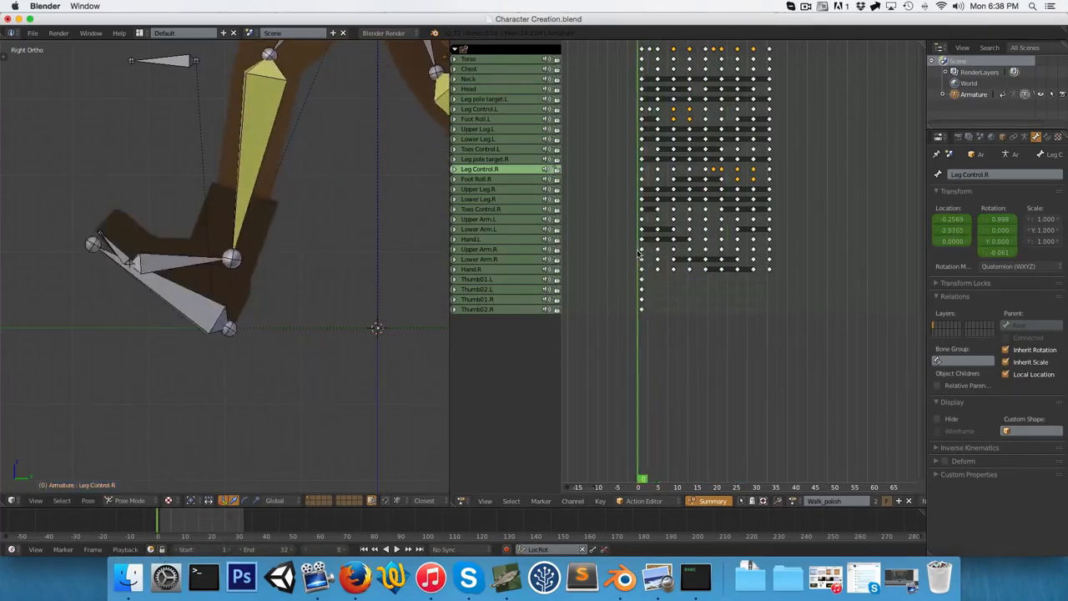
key(alt+a)
- At frame 1, rotate Toes Control.L so the left toes bend only slightly upward and insert a LocRot keyframe
mouse_move(639, 255)
mouse_down()
mouse_move(643, 265)
mouse_move(632, 270)
mouse_up()
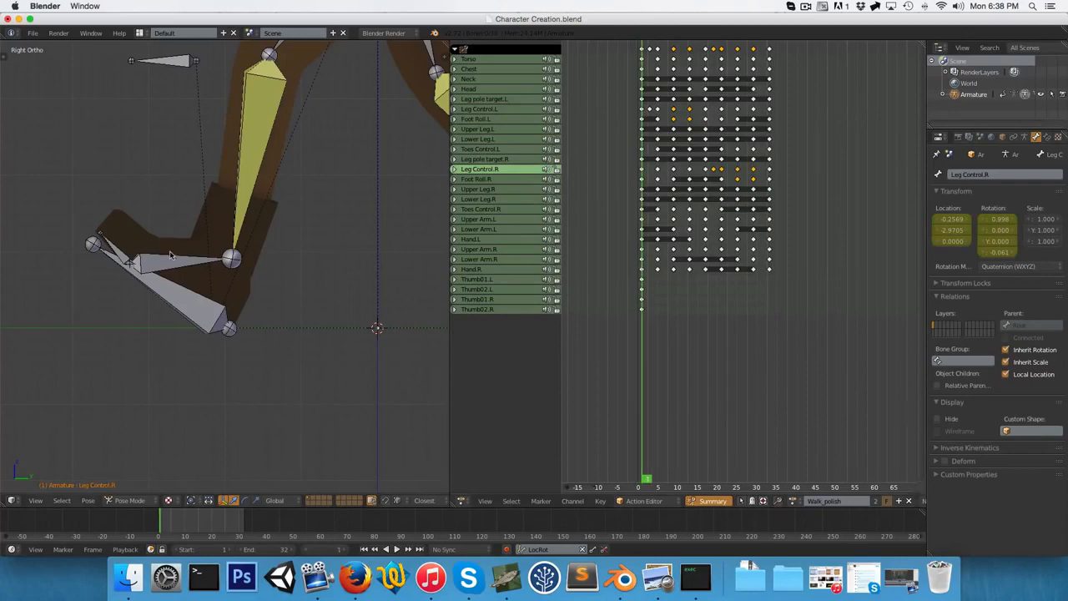
key(z)
scroll(31, 230, up, 4)
key(z)
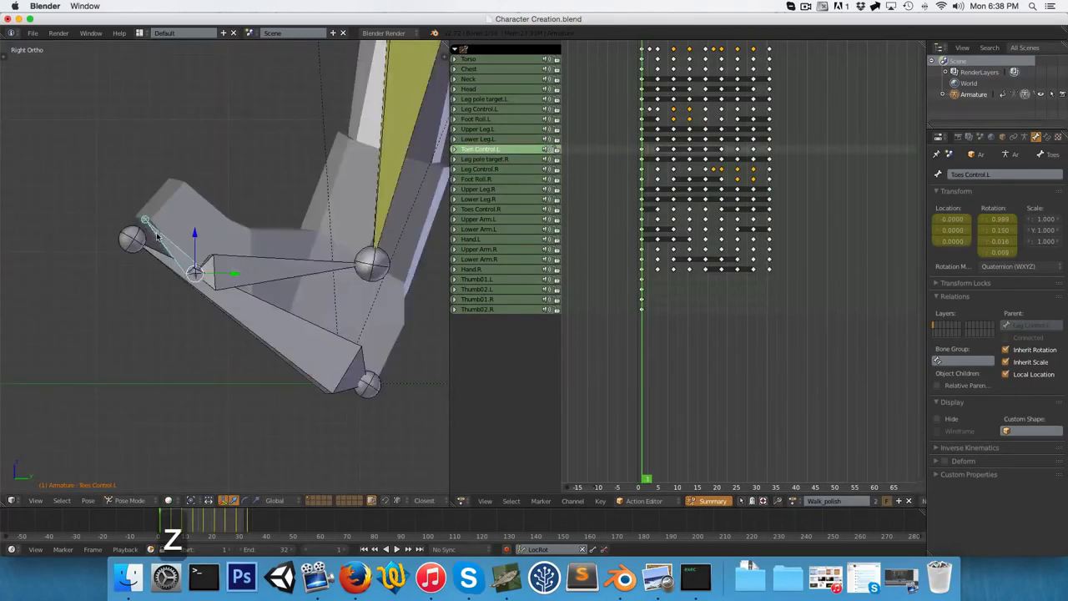
key(r)
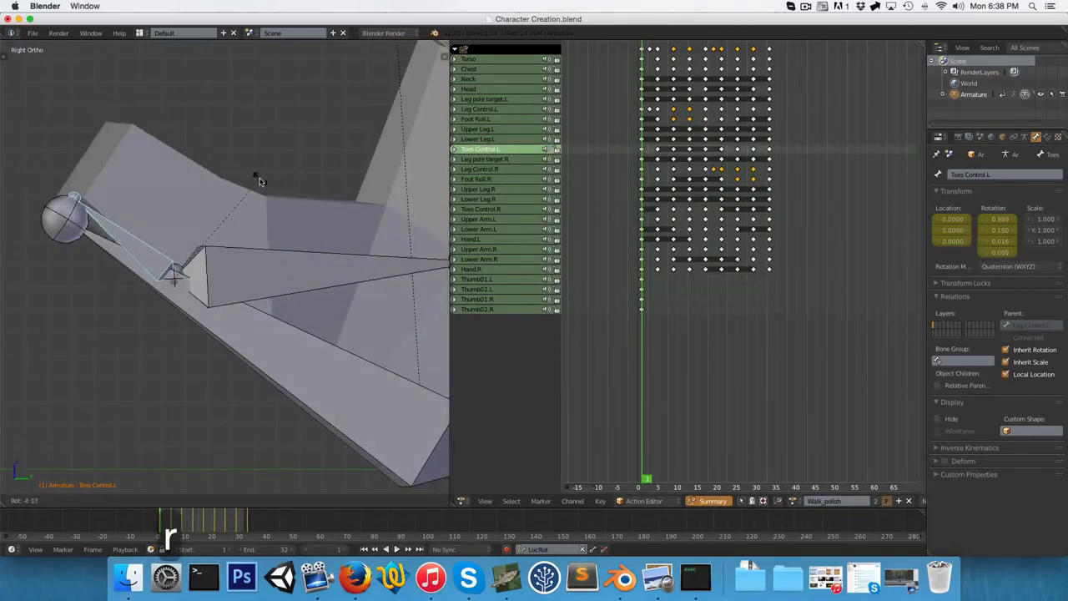
click(224, 188)
key(alt+r)
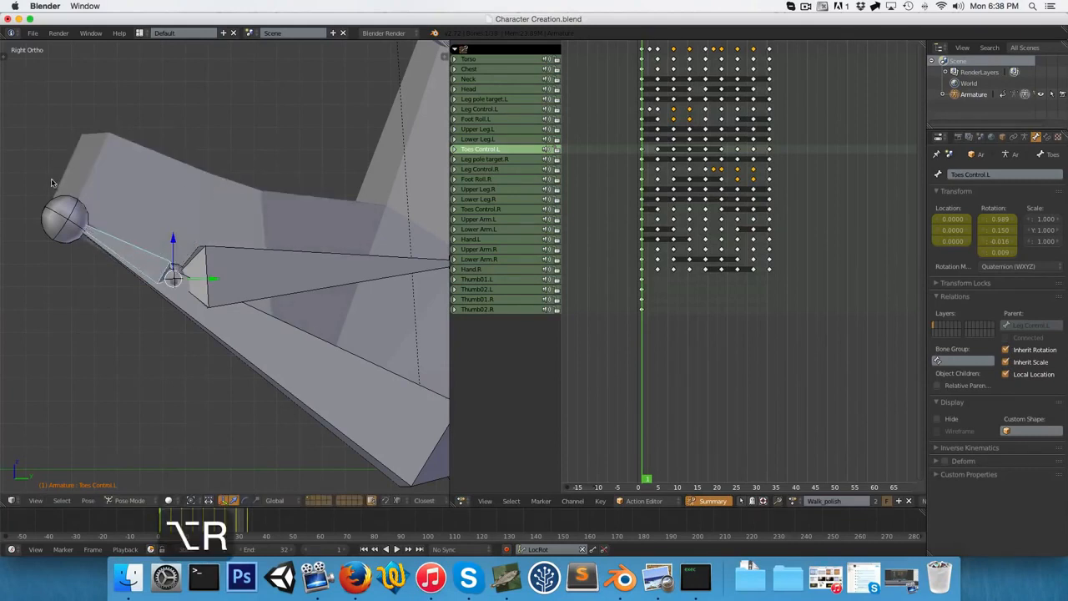
key(r)
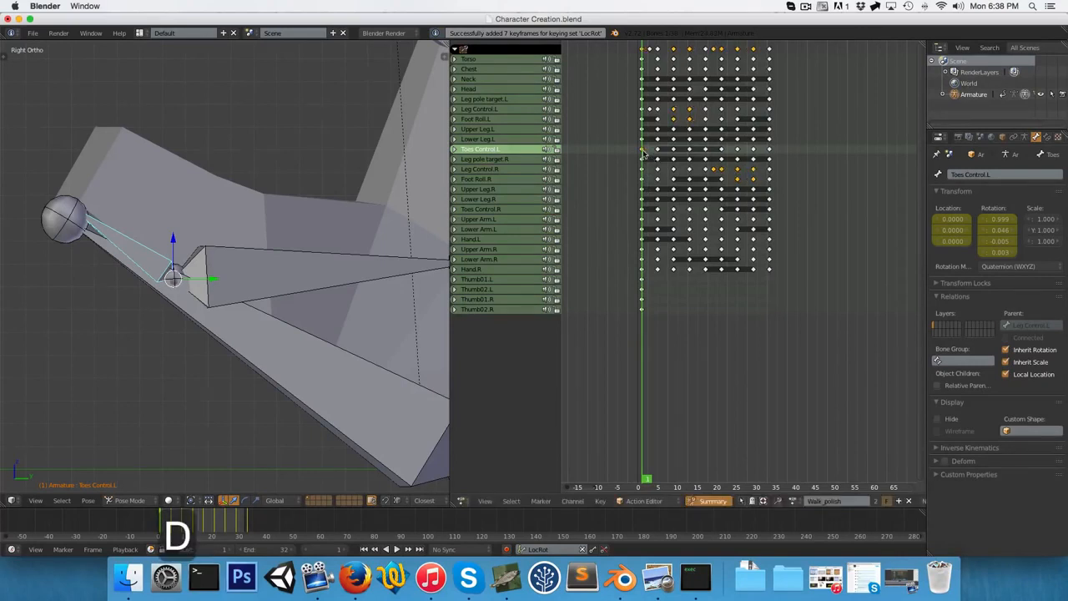
- Duplicate the Toes Control.L keyframe from frame 1 to frame 33, and key its mirrored pose on Toes Control.R at frame 17
click(783, 170)
drag(781, 171, 637, 191)
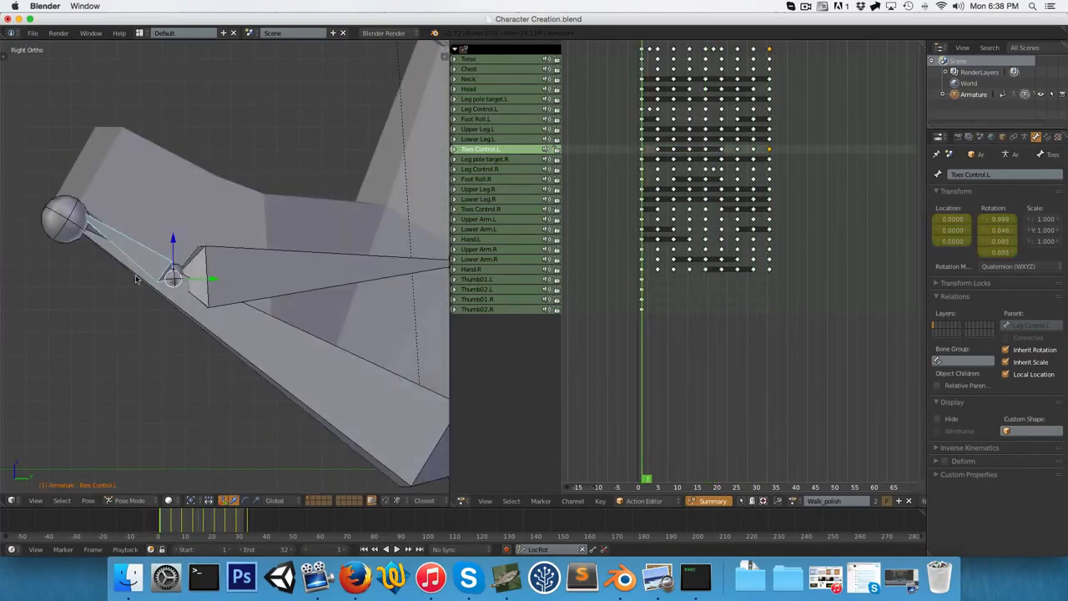
drag(697, 238, 704, 237)
scroll(324, 264, down, 3)
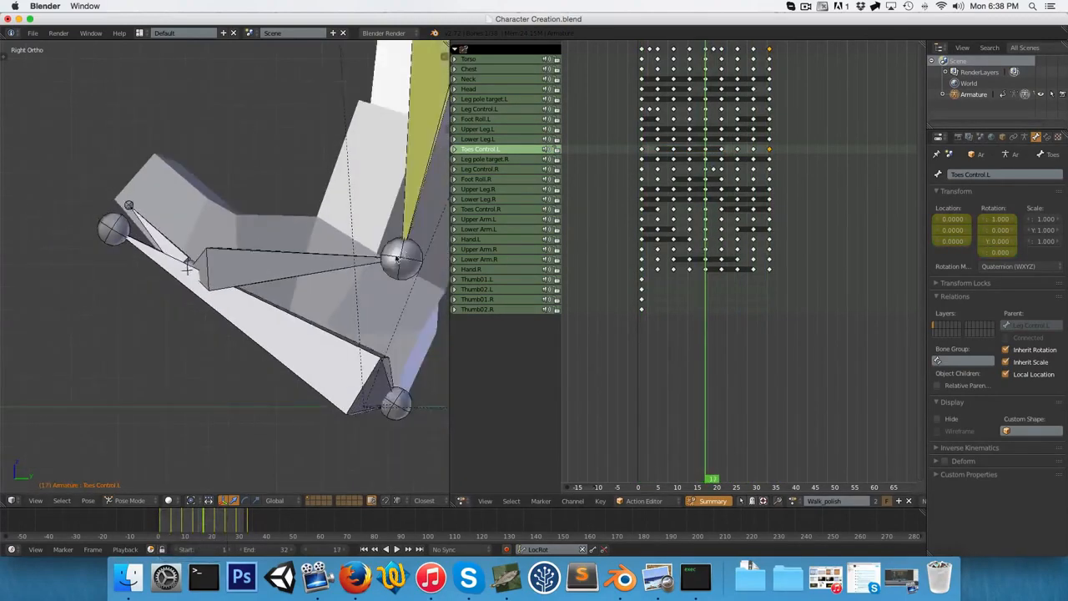
key(ctrl+shift+v)
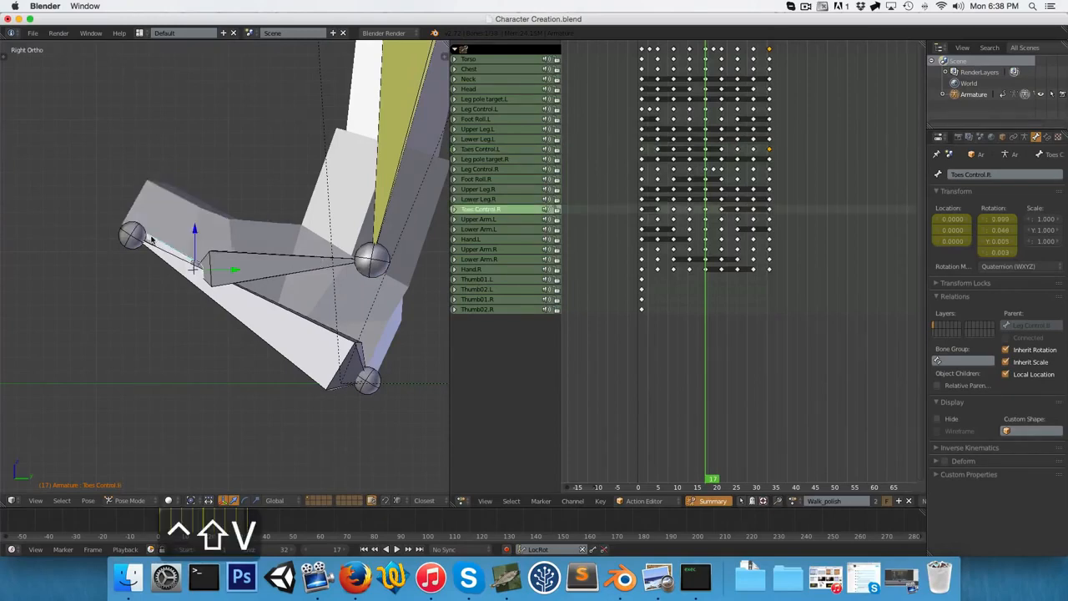
- Play the walk cycle with the armature hidden to review the whole character's motion from the side
key(alt+a)
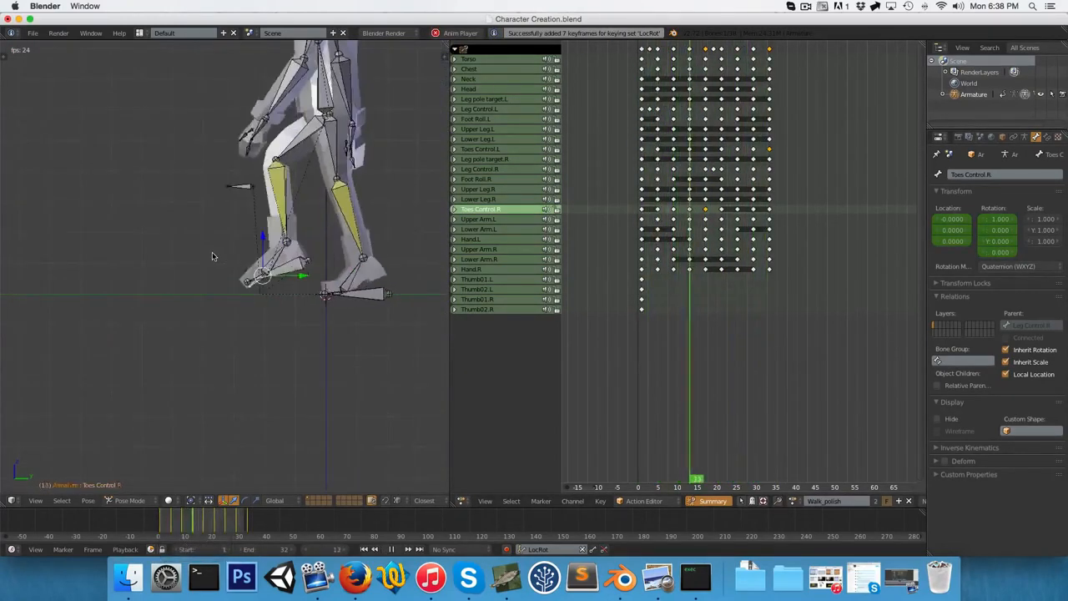
key(ctrl+Tab)
key(h)
scroll(213, 256, down, 3)
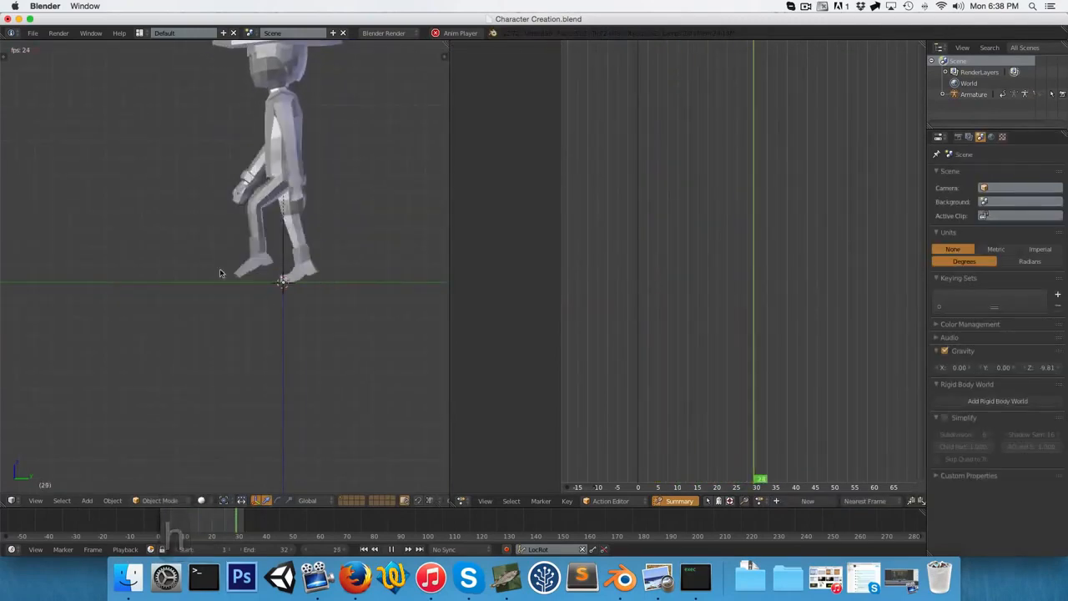
scroll(223, 282, up, 3)
scroll(223, 284, down, 4)
scroll(222, 285, down, 3)
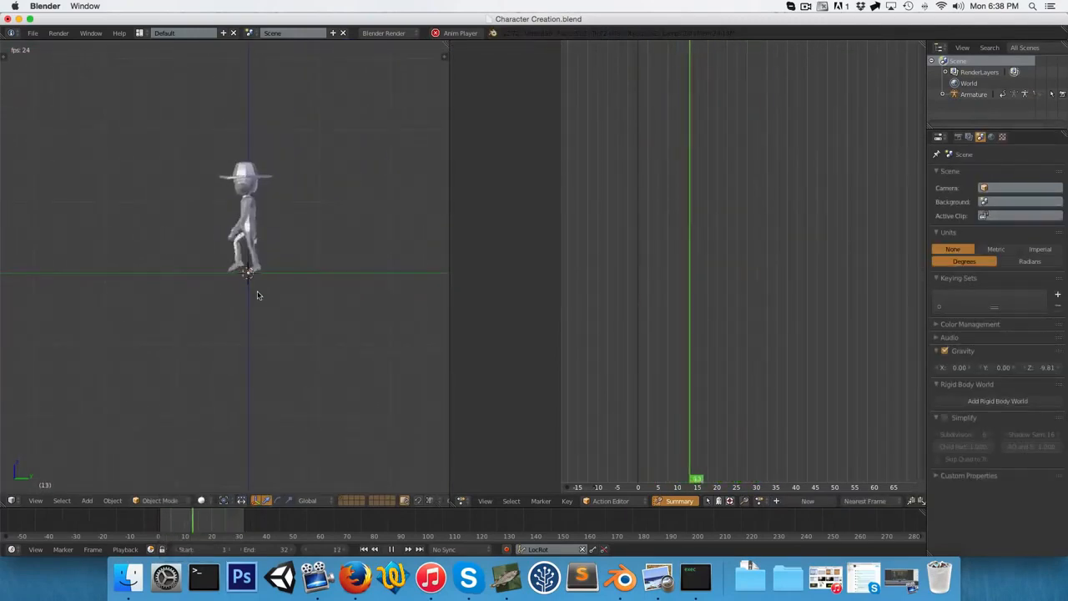
scroll(258, 293, up, 6)
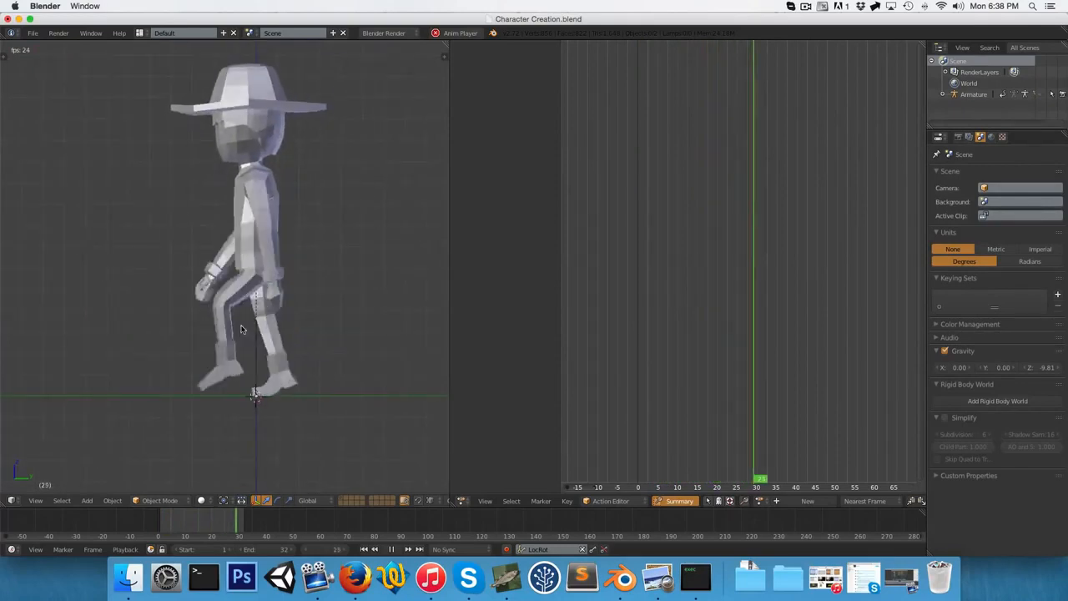
scroll(240, 327, up, 1)
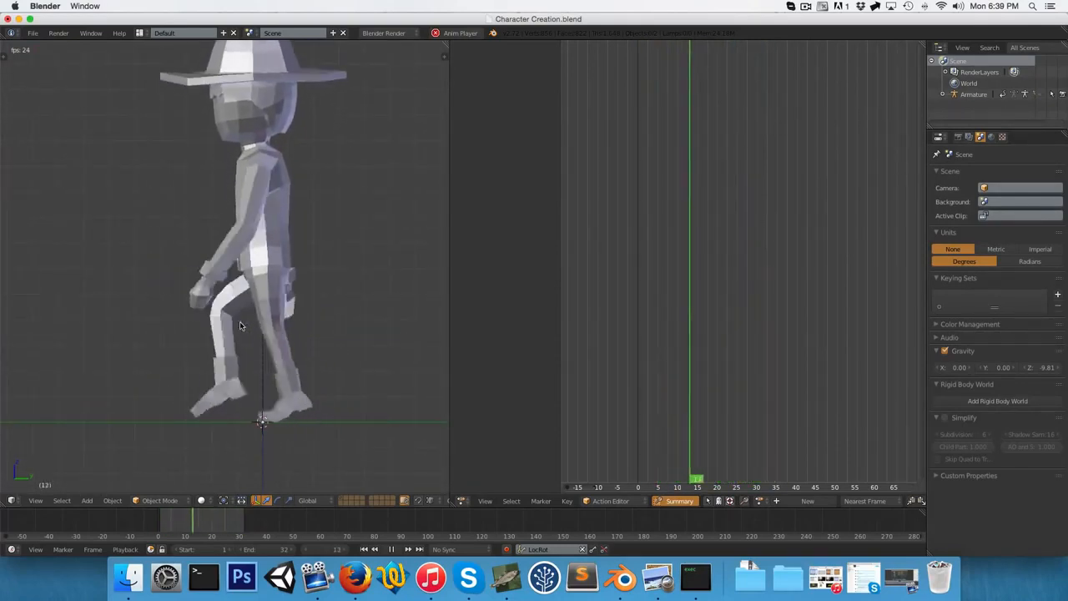
key(alt+a)
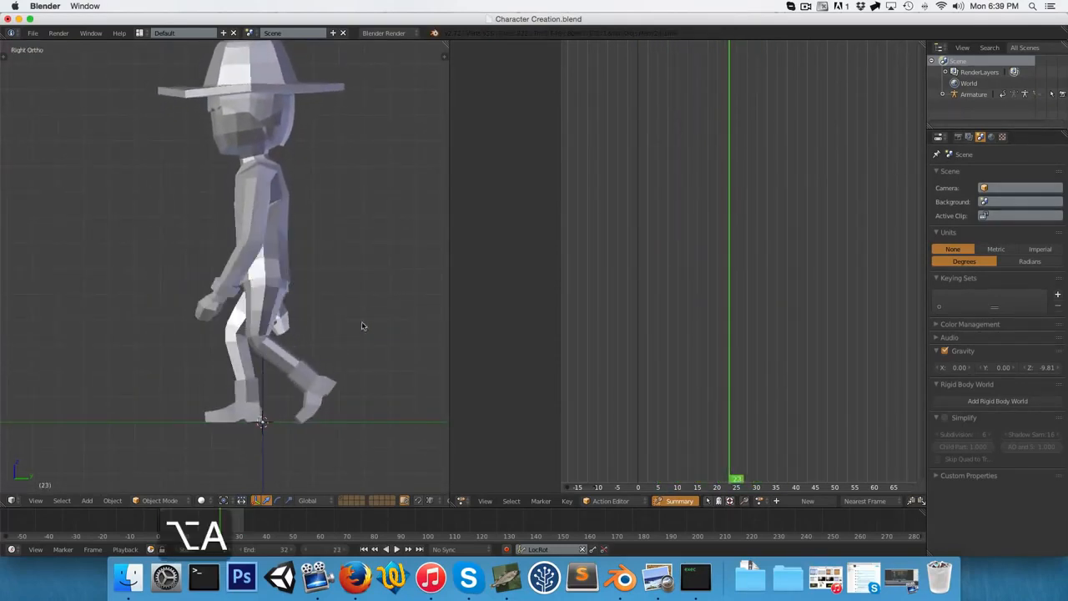
- Step back and forth between frames 9 and 23 to examine how the legs and knees move
key(Left)
key(Left)
key(Left)
key(Left)
key(Left)
key(Left)
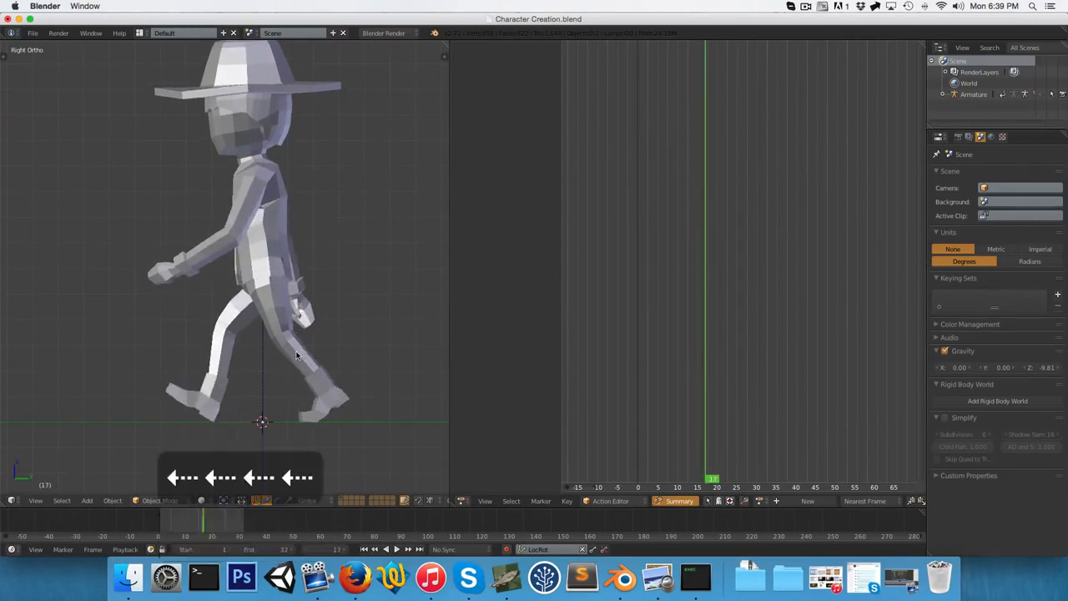
key(Left)
key(Left)
key(Left)
key(Left)
key(Left)
key(Left)
key(Left)
key(Right)
key(Right)
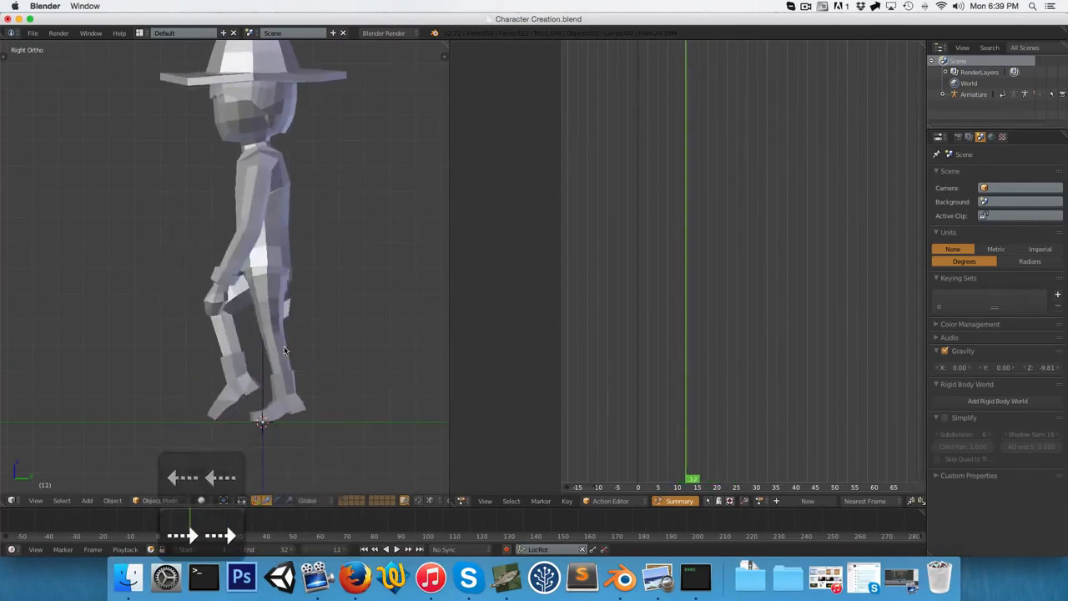
scroll(284, 350, up, 6)
key(Left)
key(Left)
key(Left)
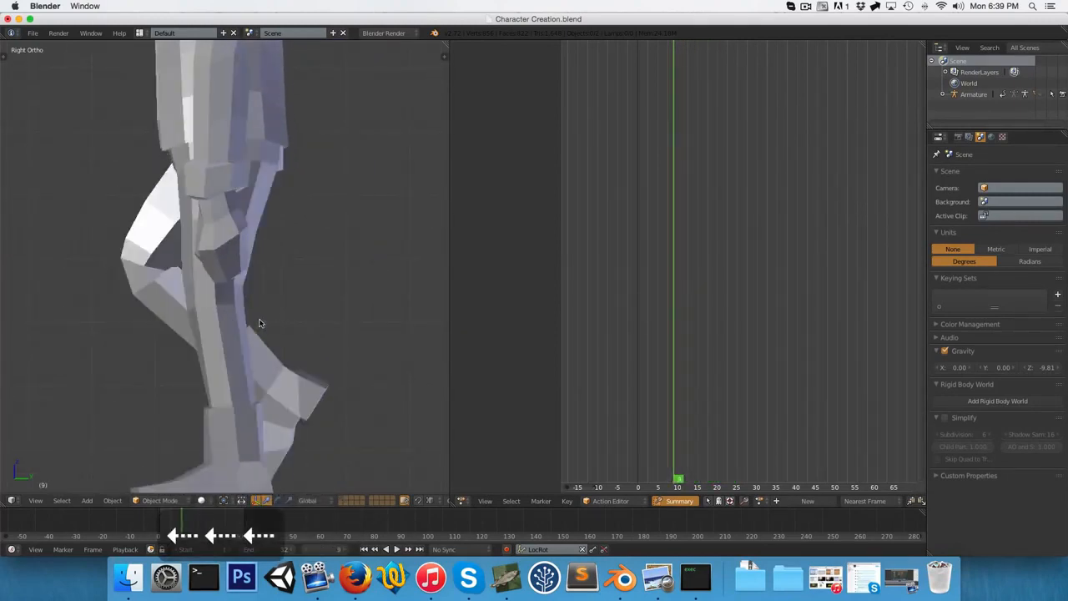
key(Right)
scroll(223, 303, down, 3)
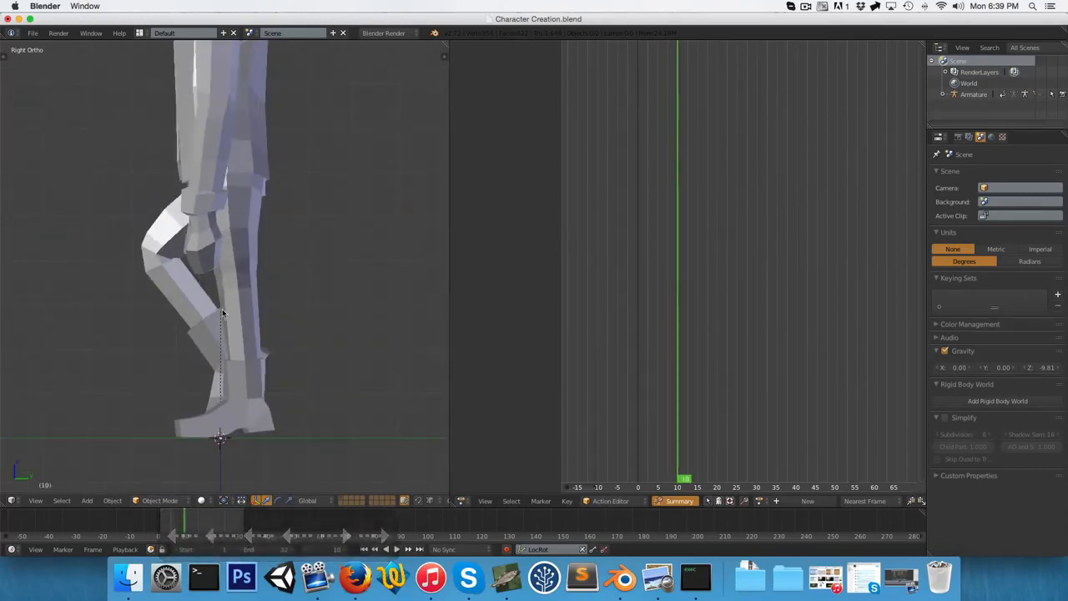
key(Right)
key(Right)
key(Right)
key(Right)
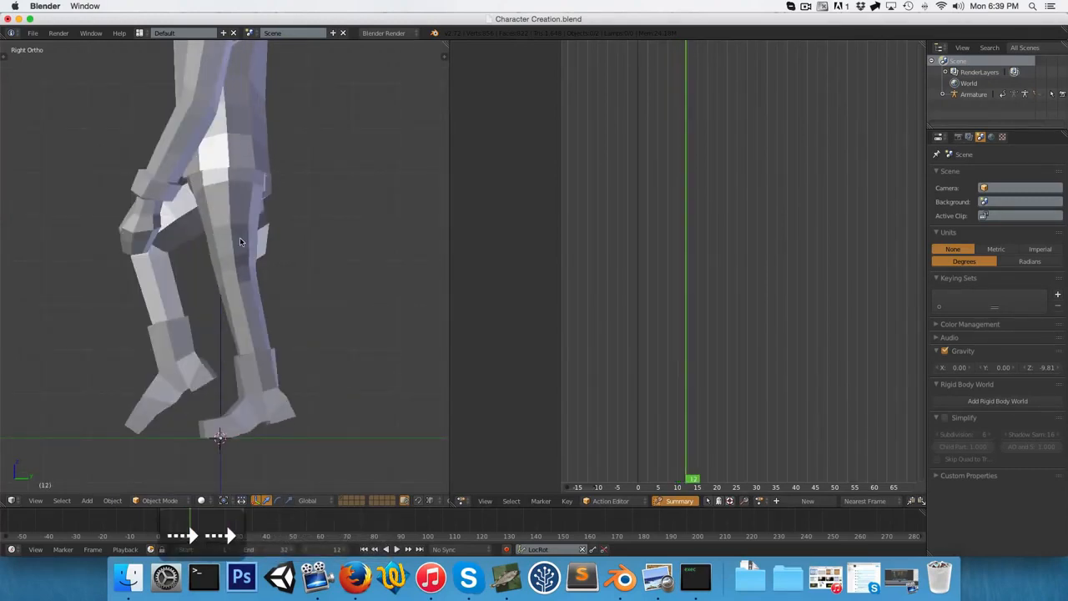
key(Right)
key(Right)
key(Right)
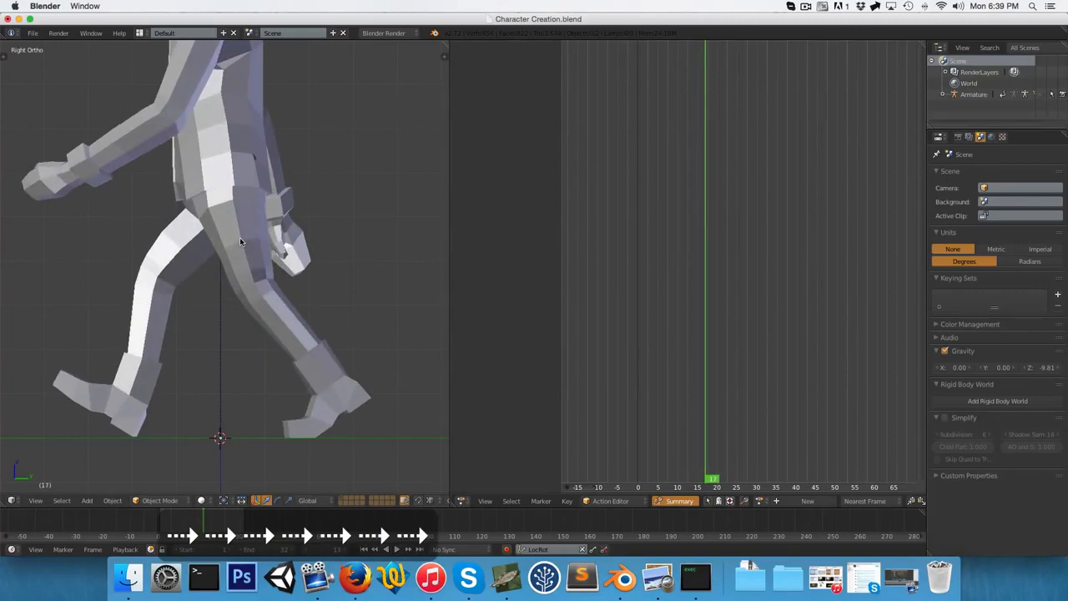
- Unhide the armature, return it to Pose Mode and select the Upper Leg.L bone
key(alt+h)
right_click(244, 266)
key(ctrl+Tab)
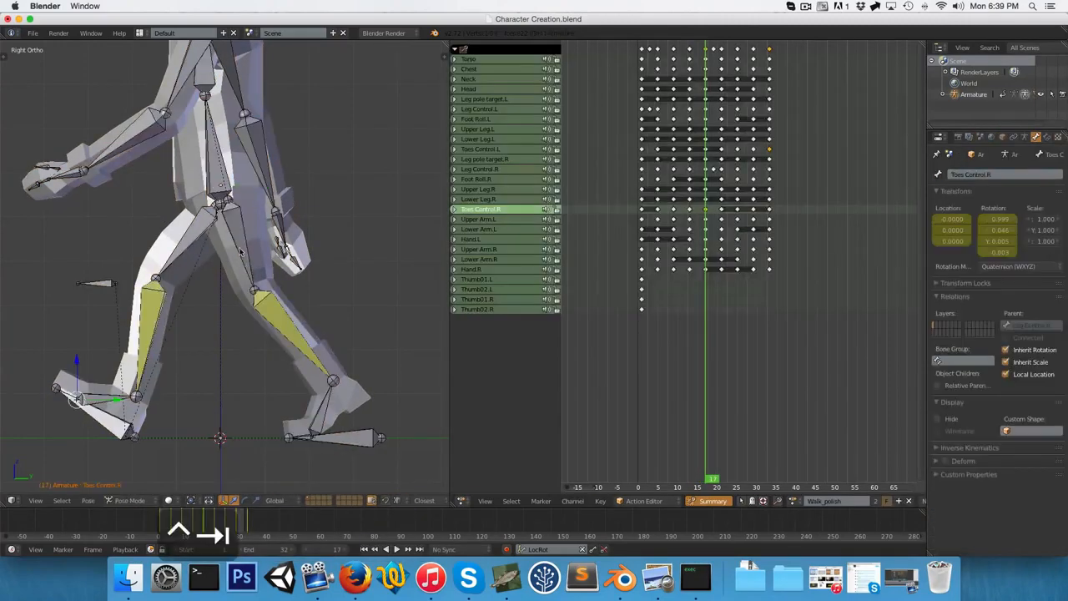
right_click(260, 241)
- Step through frames 7 to 12 to examine the bend of the planted left leg
drag(696, 291, 665, 295)
key(Right)
key(Right)
key(Right)
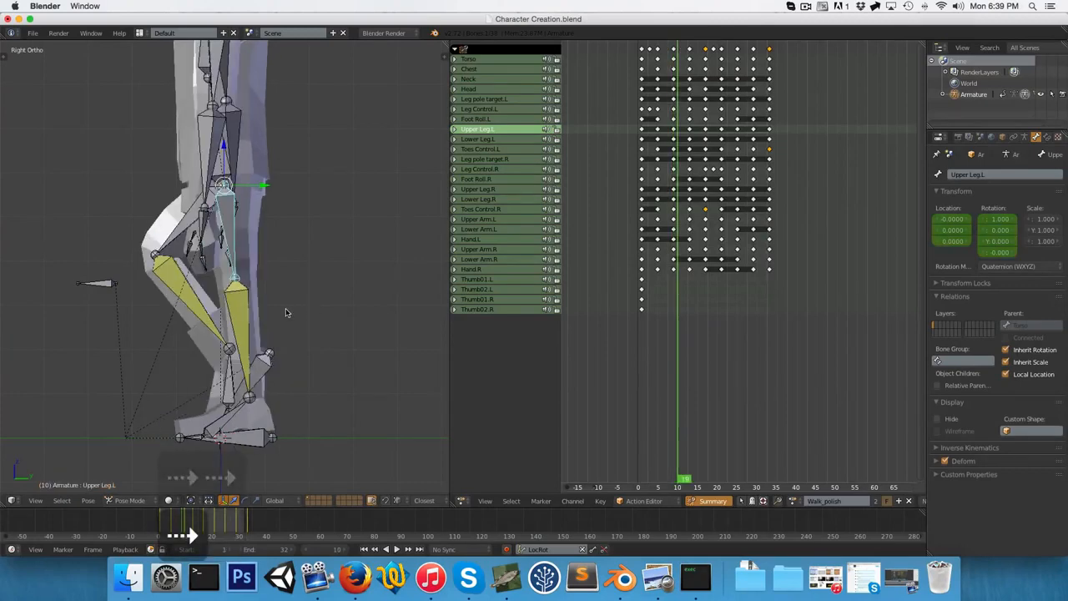
key(Right)
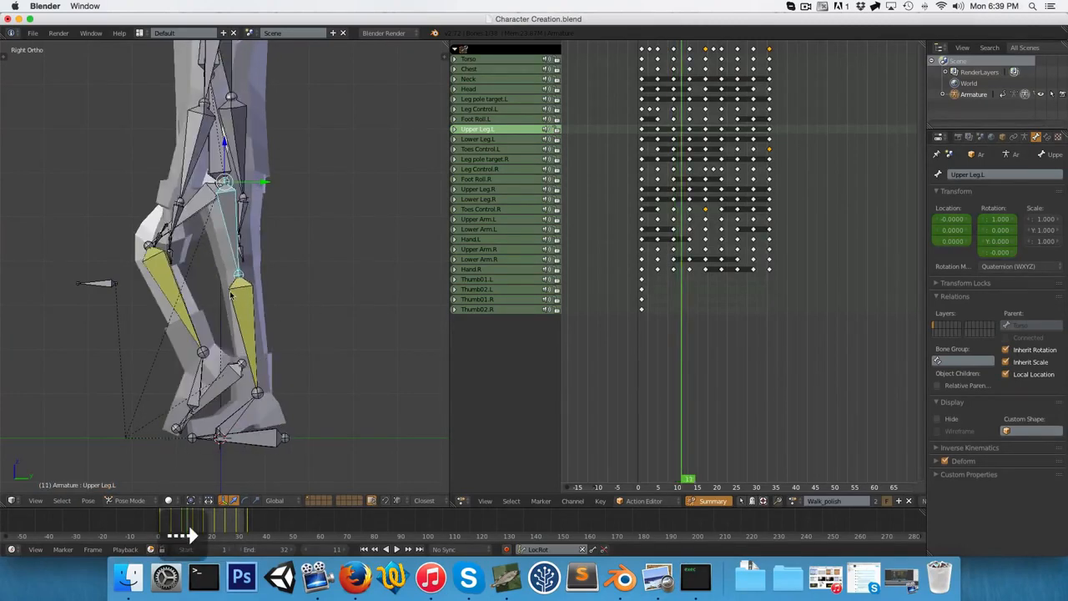
key(Left)
key(Right)
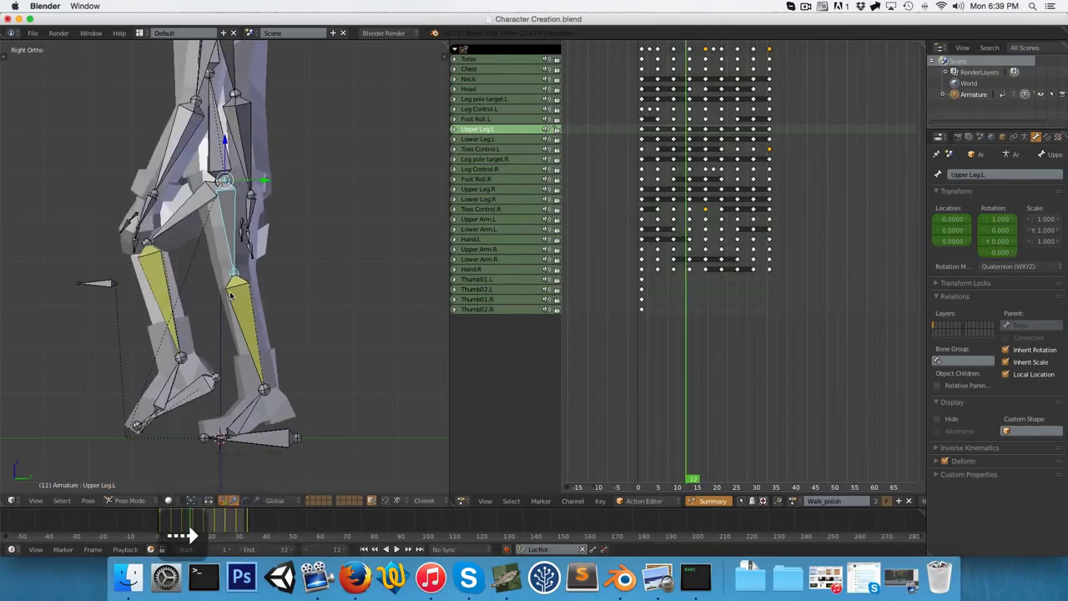
- Step back and forth between frames 10 and 17 to examine how the left knee bends as the leg moves back
key(Left)
key(Left)
key(Right)
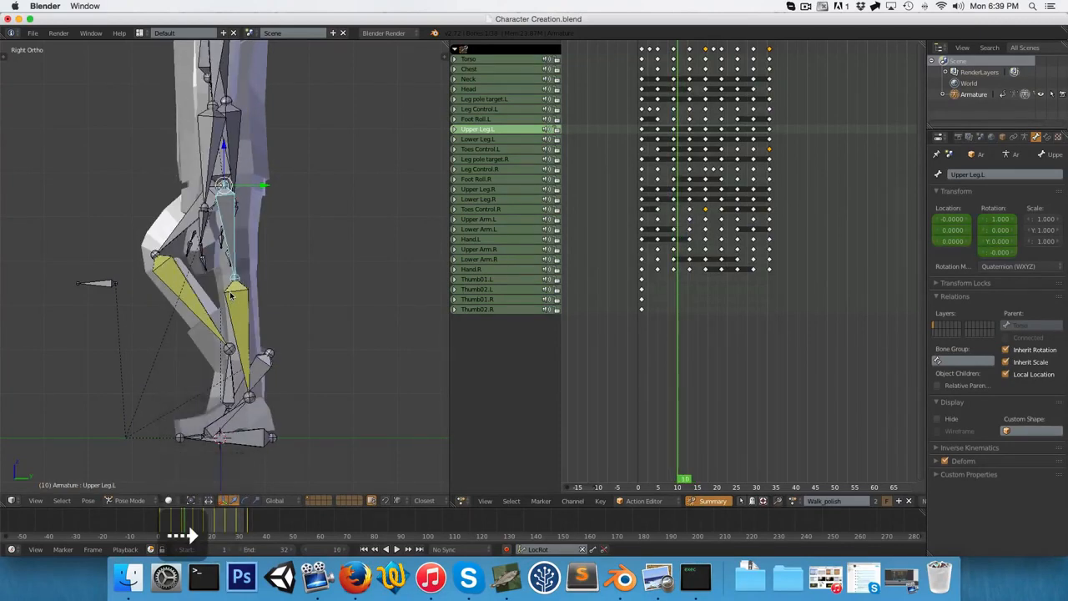
key(Right)
key(Right)
key(Right)
key(Right)
key(Right)
key(Right)
key(Right)
key(Right)
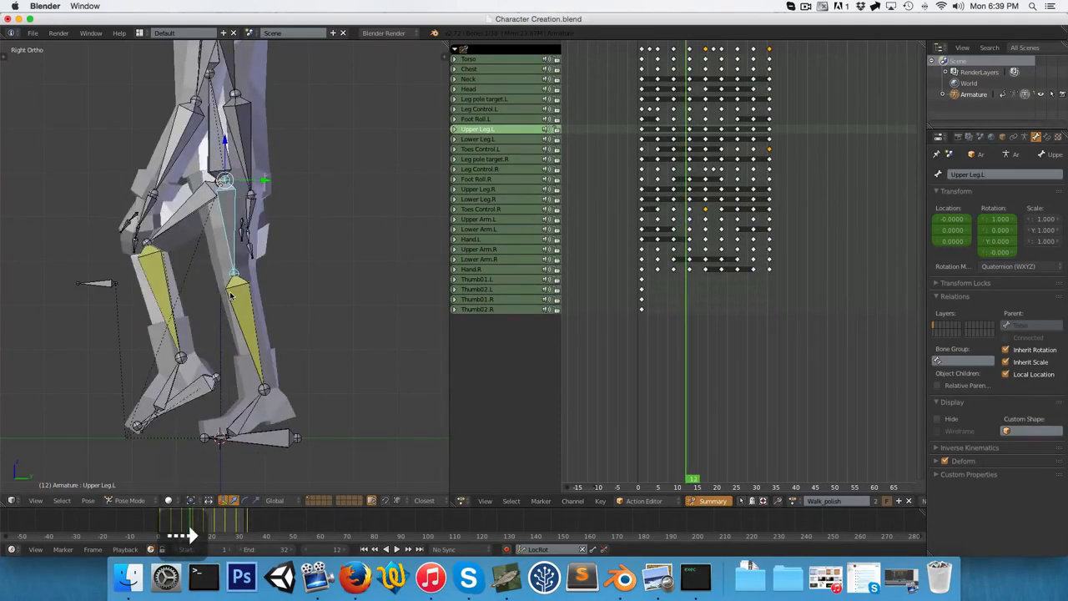
key(Left)
key(Left)
key(Left)
key(Left)
key(Left)
key(Left)
key(Left)
key(Left)
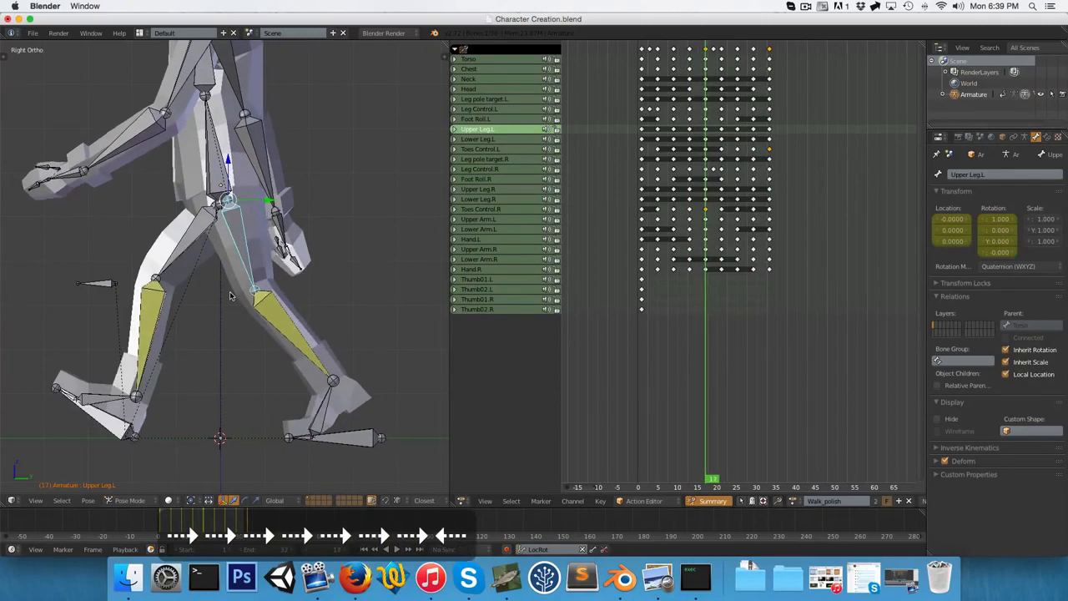
- At frame 10, rotate the Foot Roll.L bone slightly, keyframe its location and rotation, and compare the leg with frame 9
scroll(234, 316, up, 2)
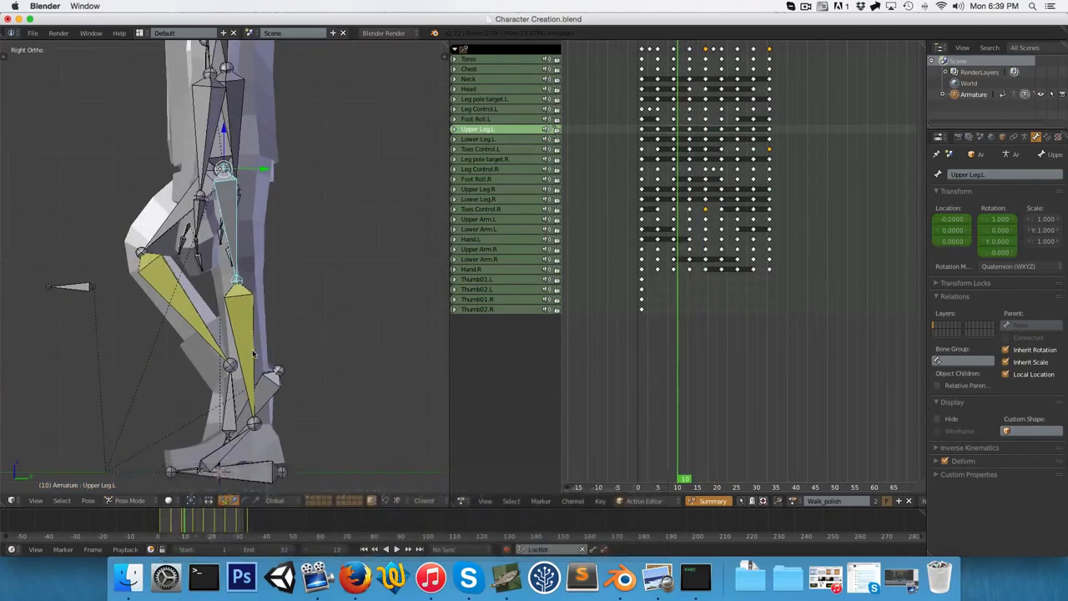
right_click(218, 359)
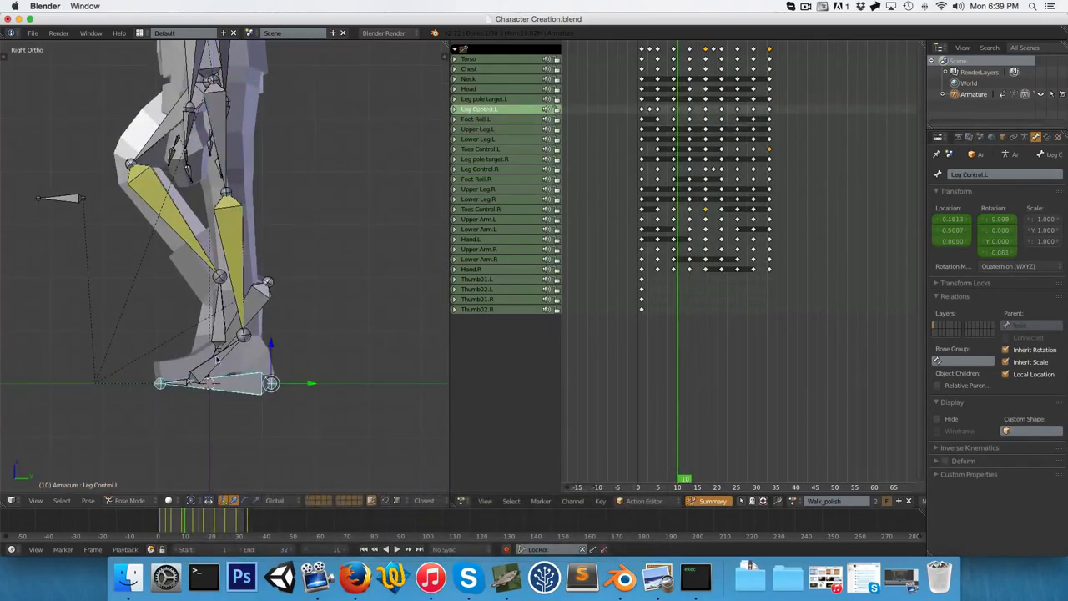
right_click(326, 327)
key(r)
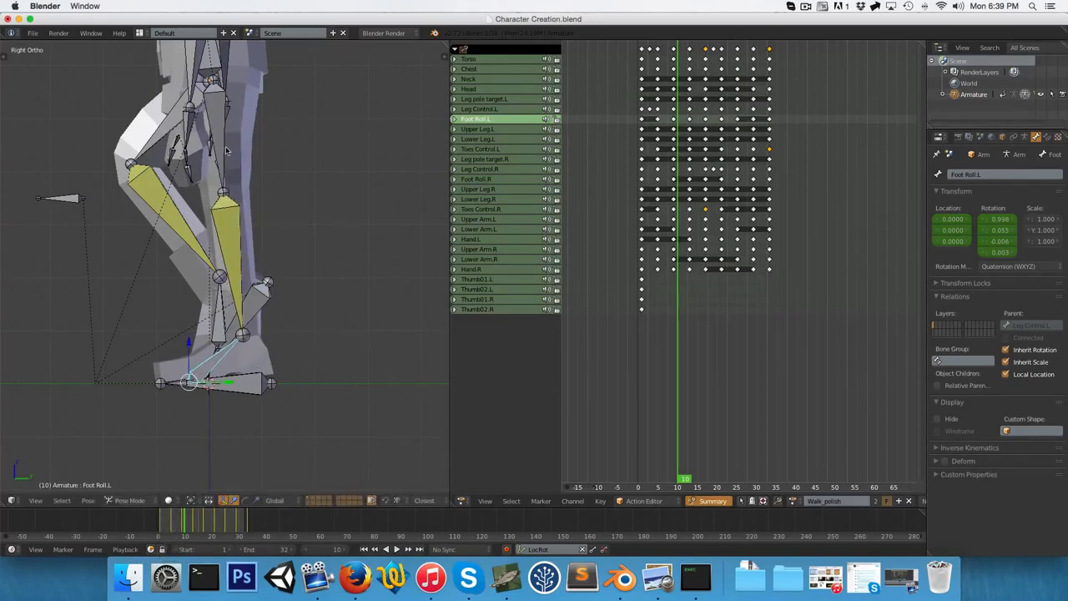
key(Left)
key(Right)
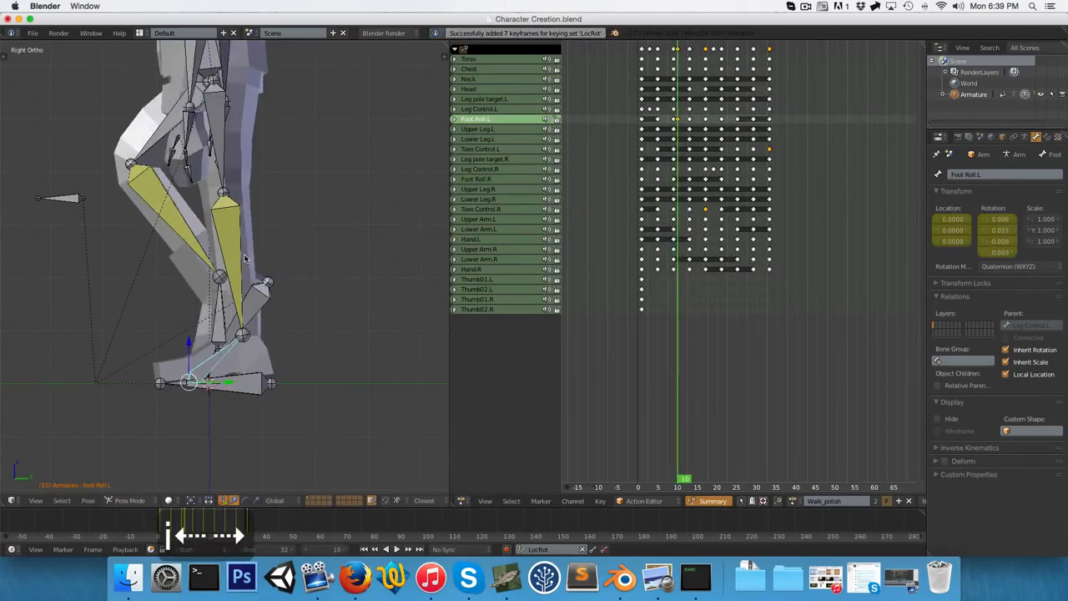
key(Left)
key(Right)
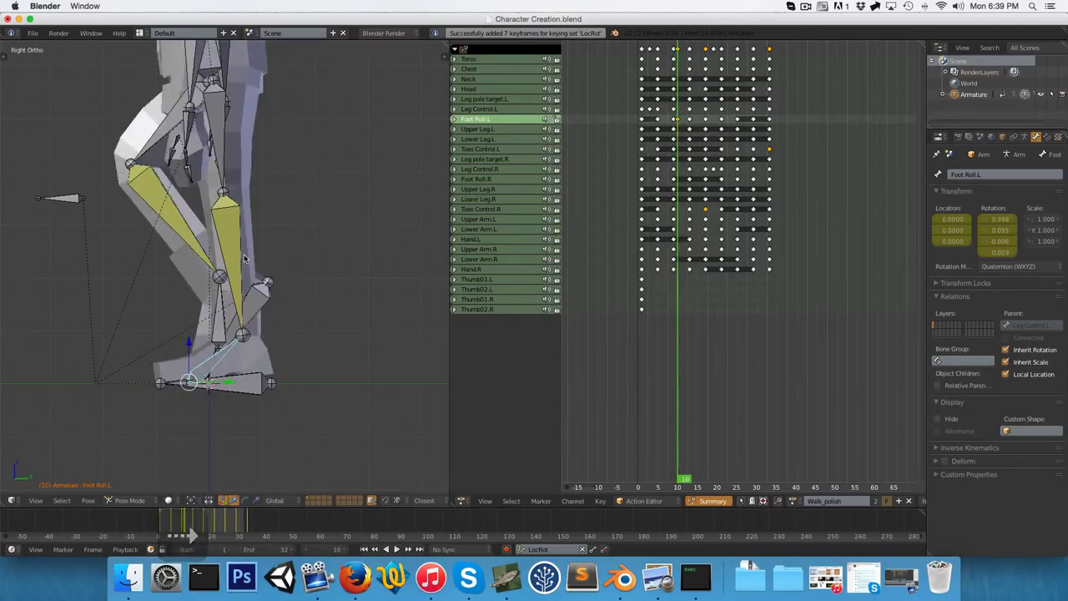
- Adjust the Foot Roll.L rotation at frames 10 and 11, keyframe it, and play the walk cycle to check the knee
key(r)
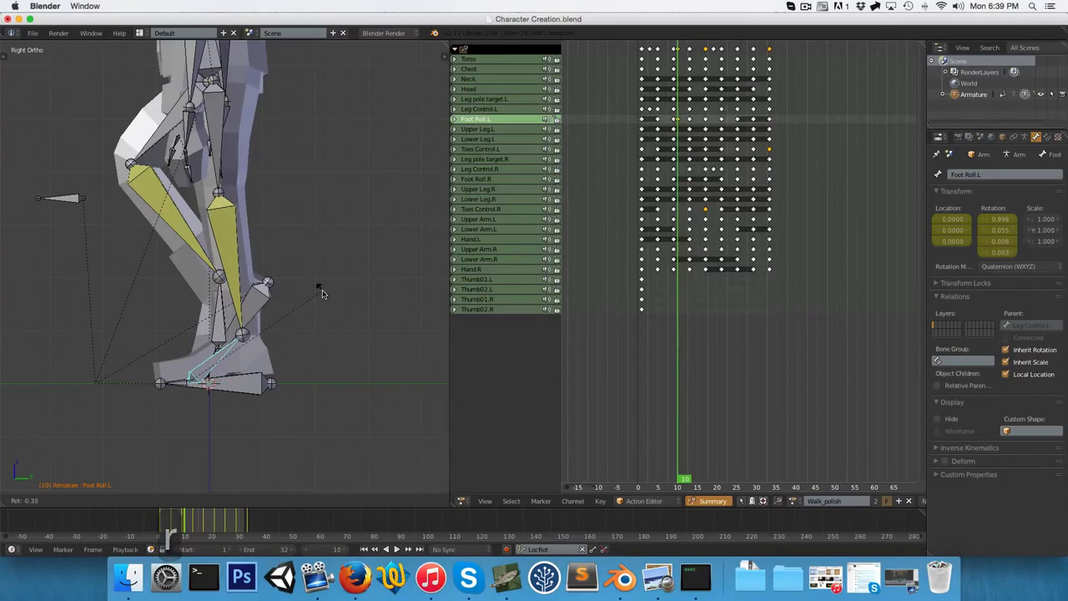
key(Right)
key(r)
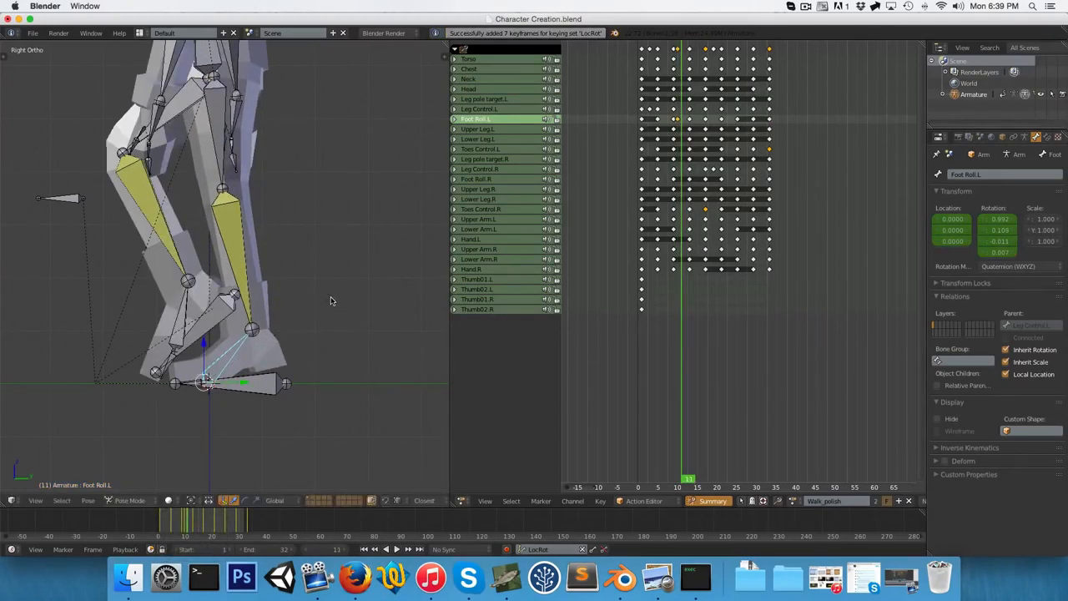
key(alt+a)
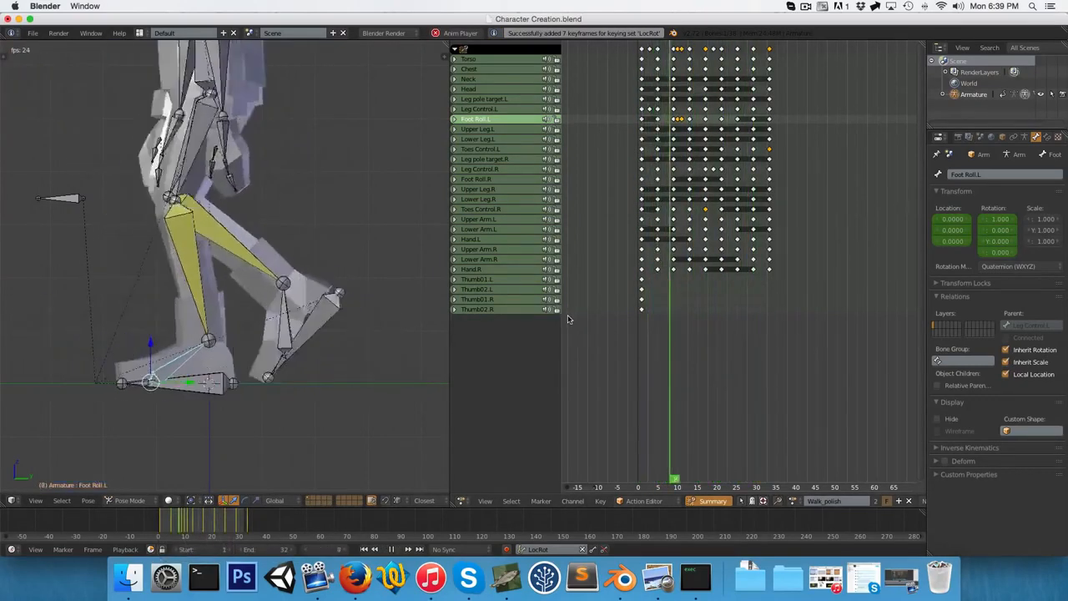
key(alt+a)
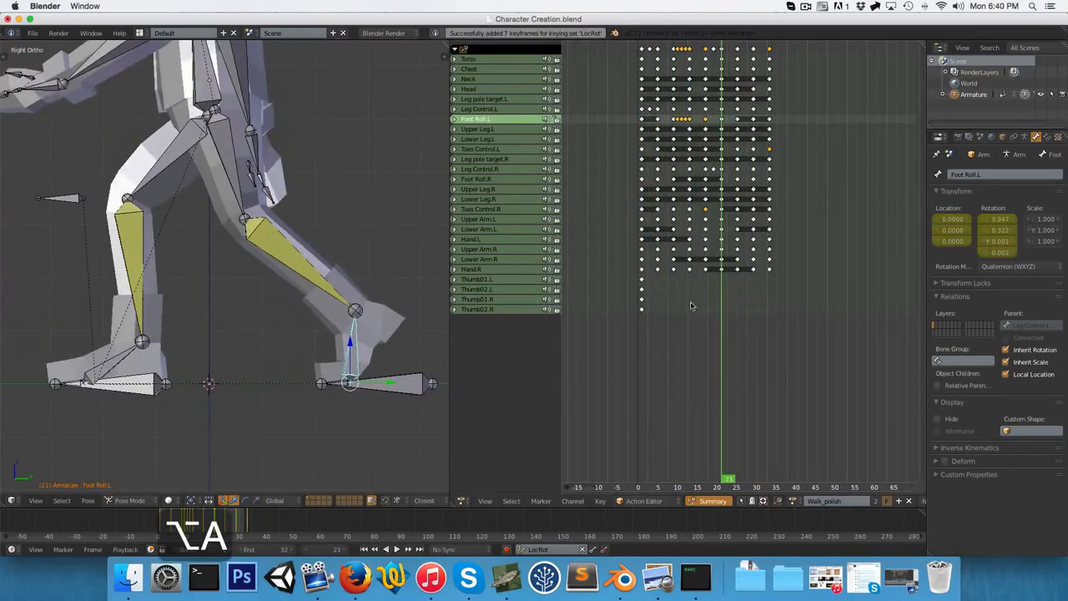
- Rotate the Foot Roll.R bone slightly at each of frames 26 to 29 and keyframe it with LocRot
right_click(118, 362)
drag(684, 299, 737, 309)
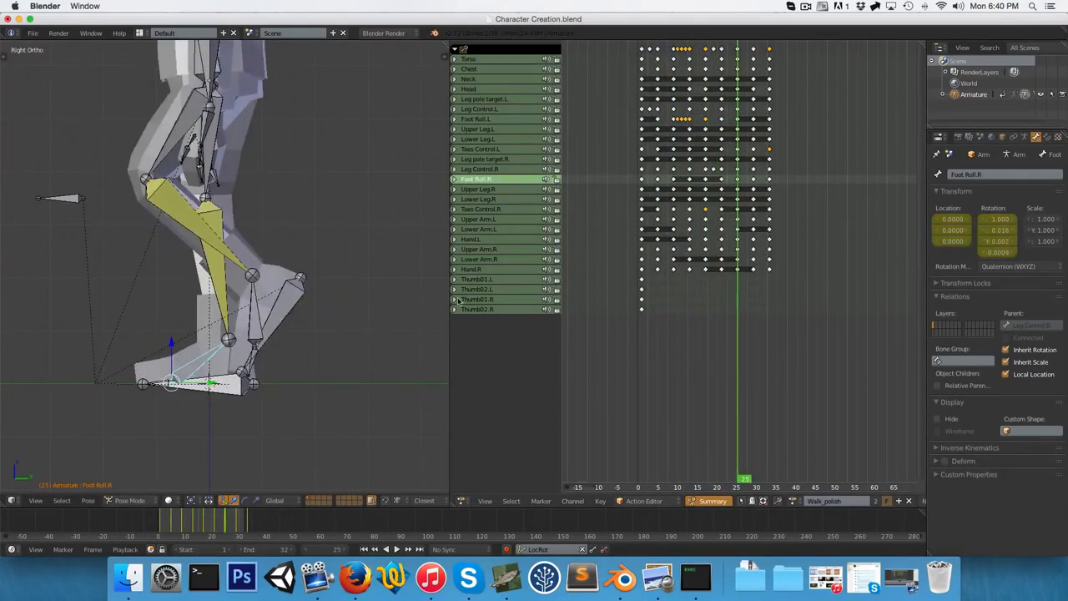
key(Right)
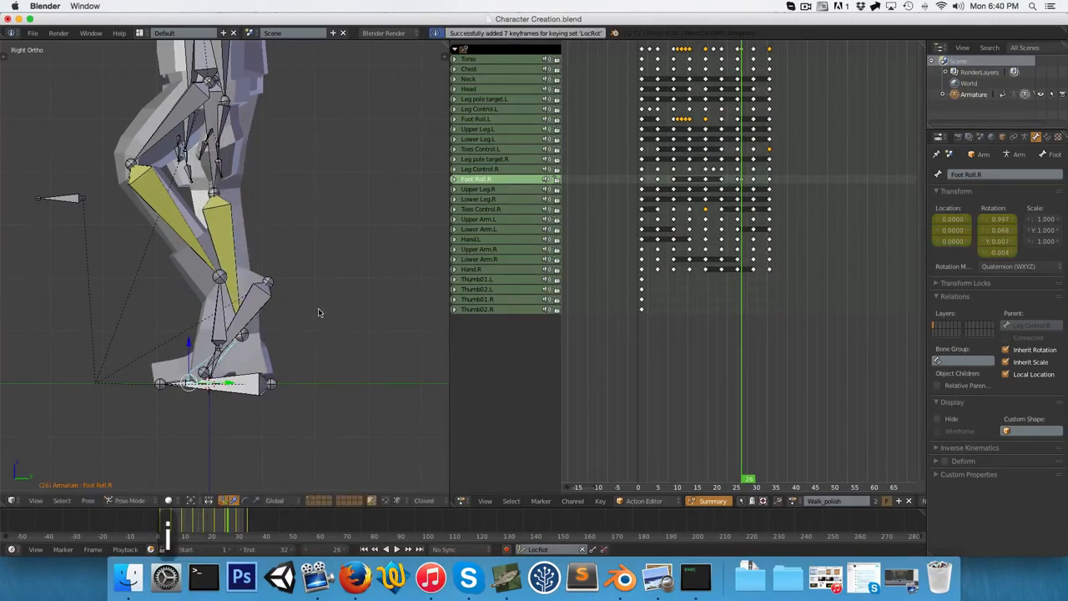
key(Right)
key(r)
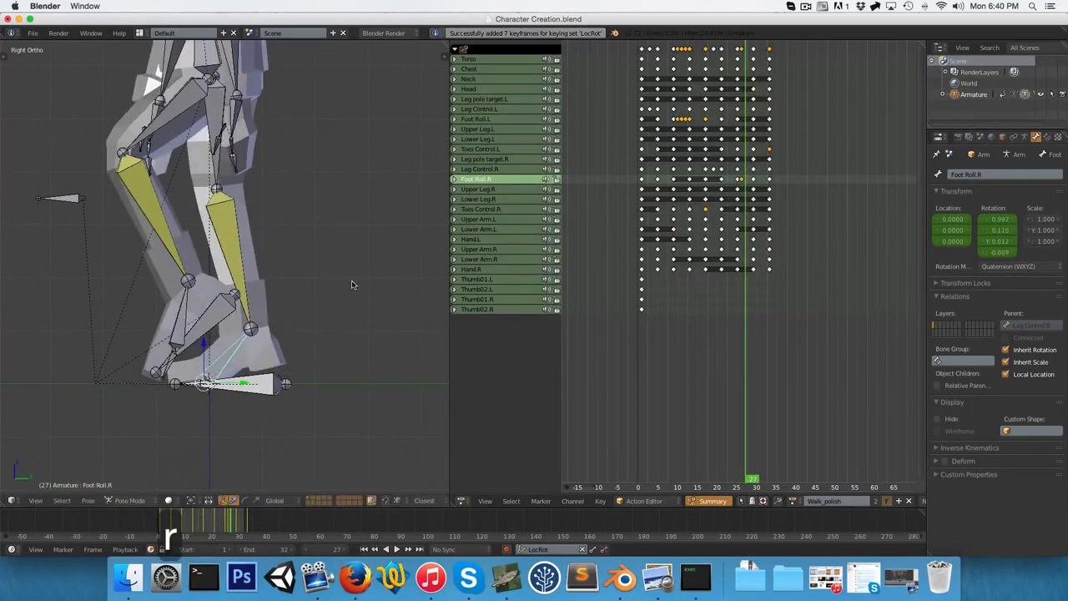
key(Right)
key(r)
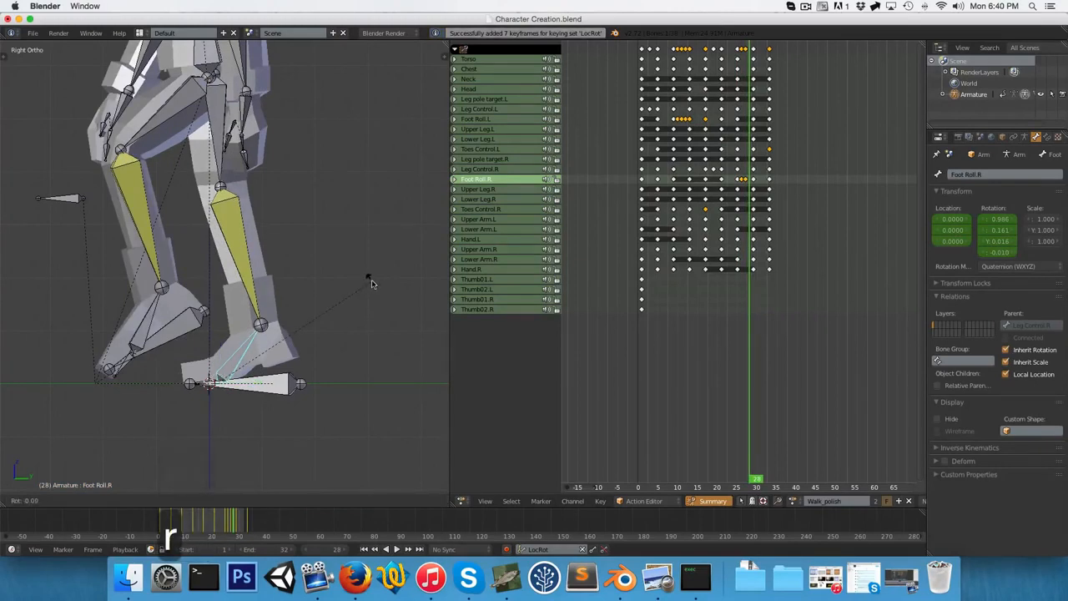
key(Right)
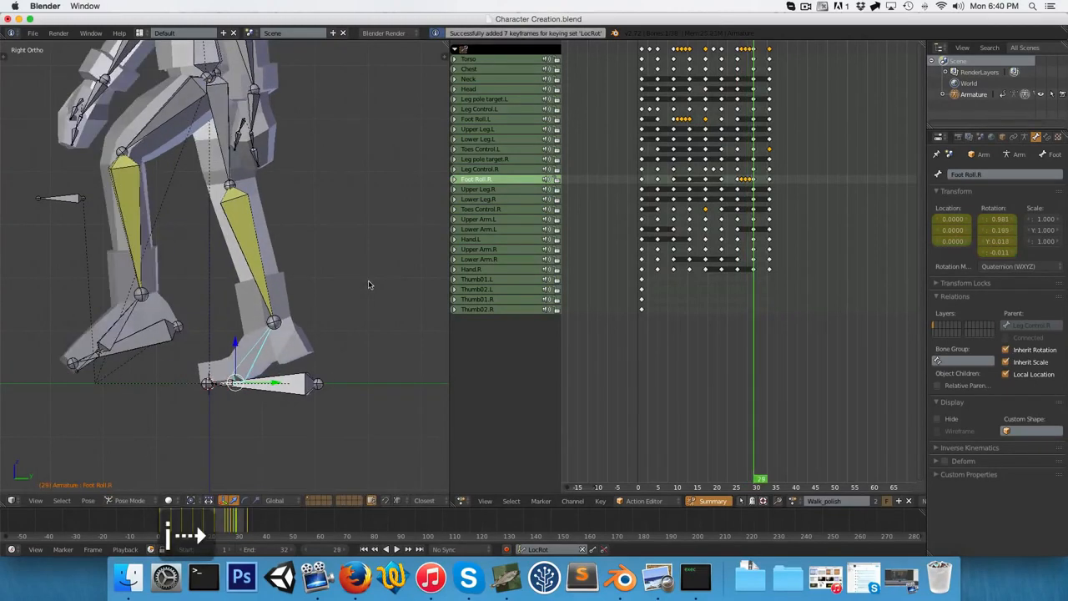
key(r)
click(373, 288)
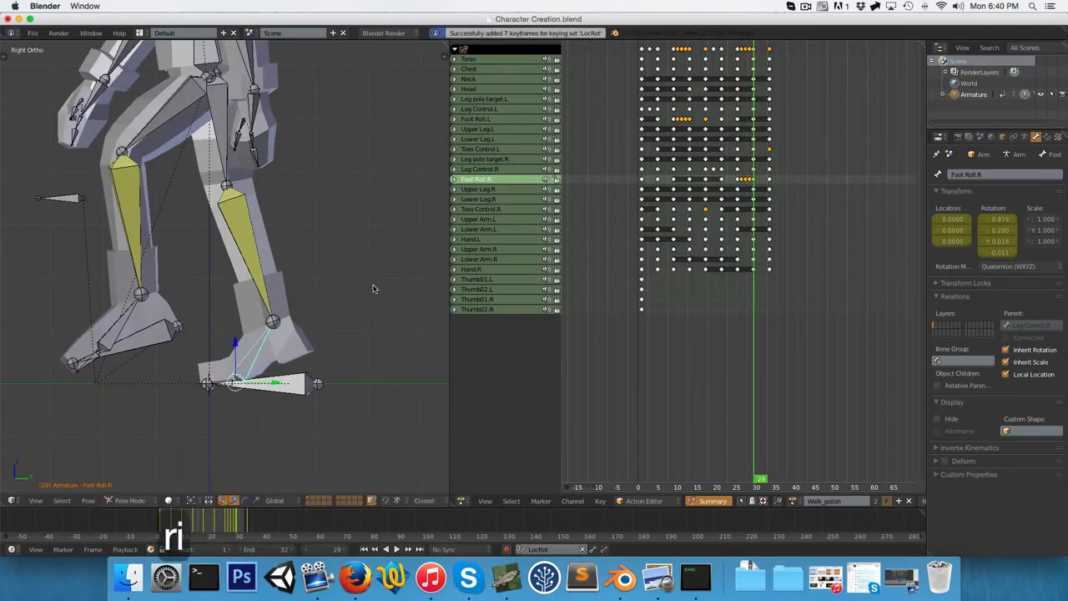
- Step through the frames after 29, then hide the armature in Object Mode and play the walk cycle
key(Right)
key(Right)
key(Right)
key(Right)
key(Right)
key(Right)
scroll(333, 292, down, 3)
key(ctrl+Tab)
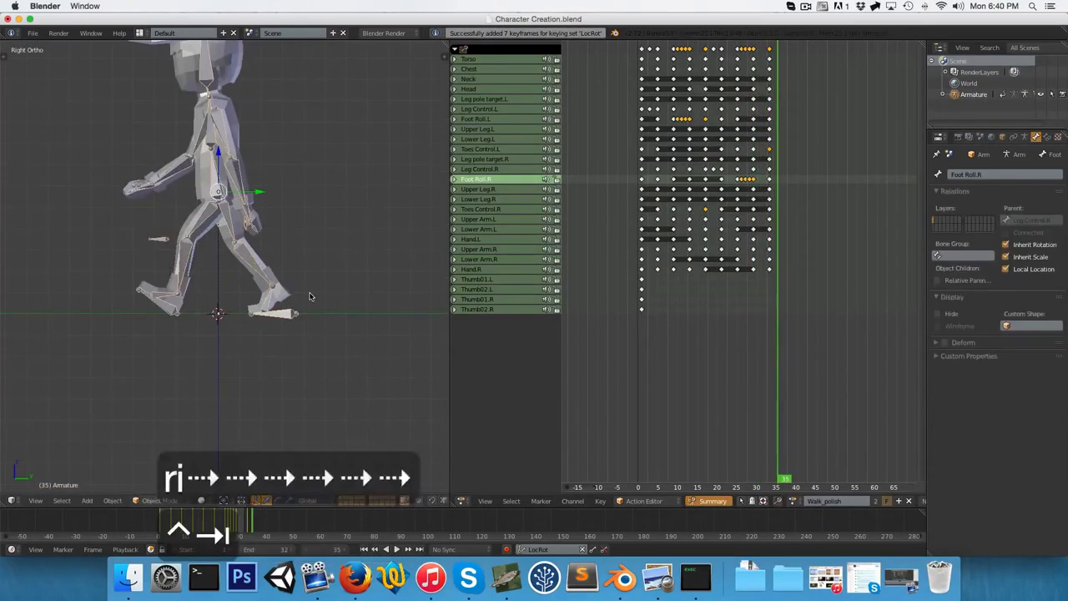
key(h)
key(alt+a)
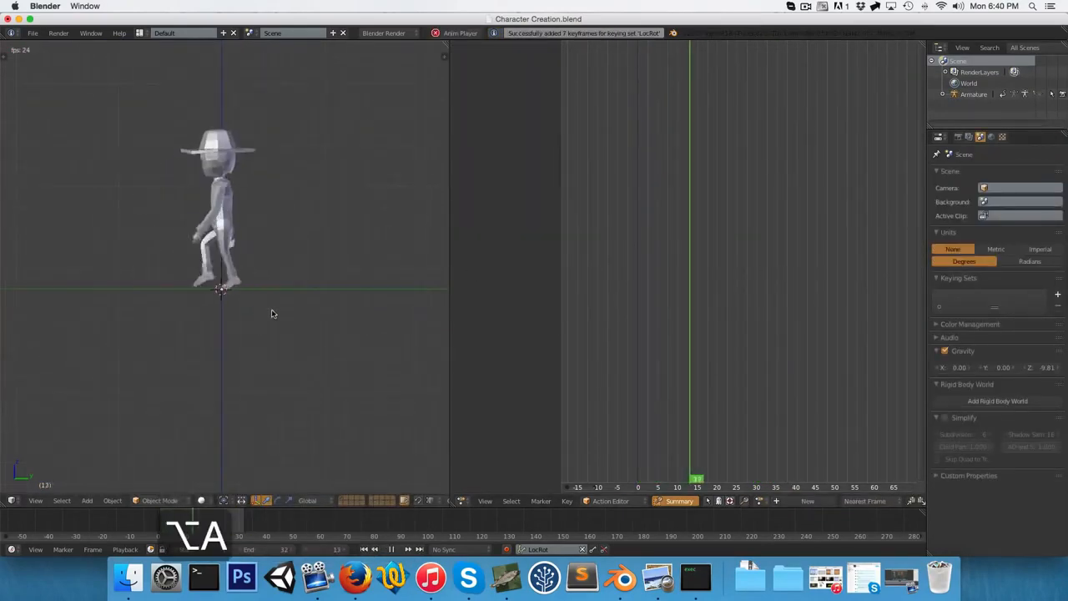
- Review the playing walk cycle on the whole character from the side and from the front
scroll(251, 314, up, 3)
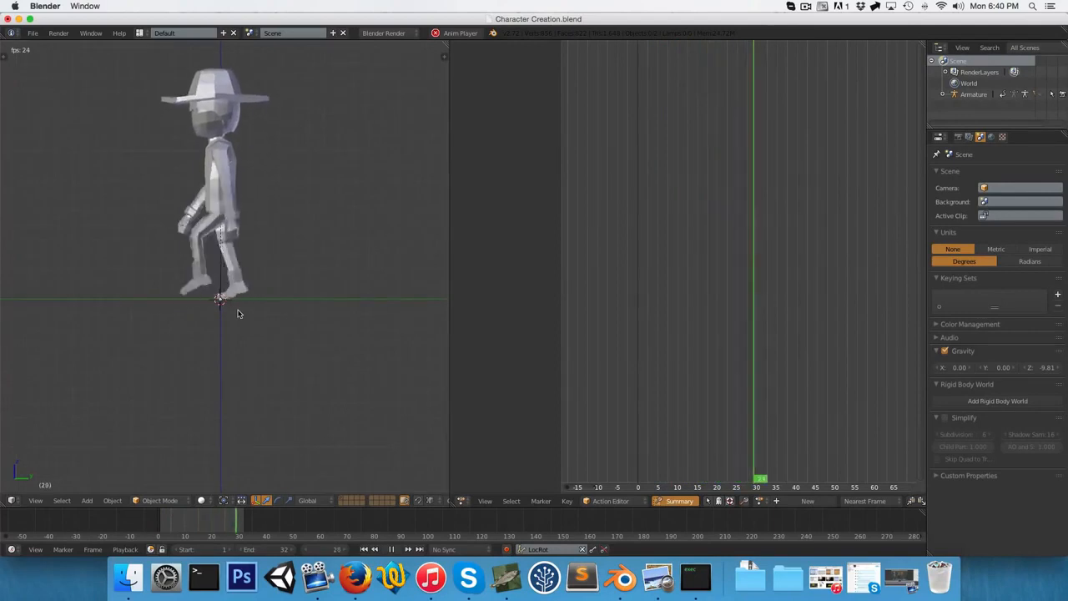
shift+middle_drag(281, 287, 307, 371)
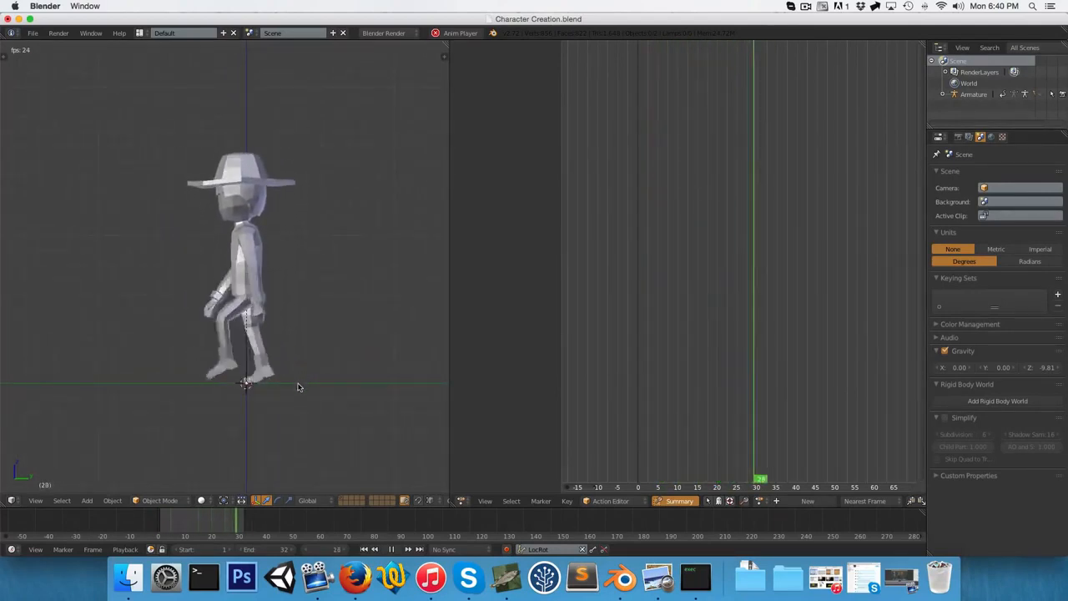
scroll(297, 386, up, 3)
scroll(298, 387, down, 2)
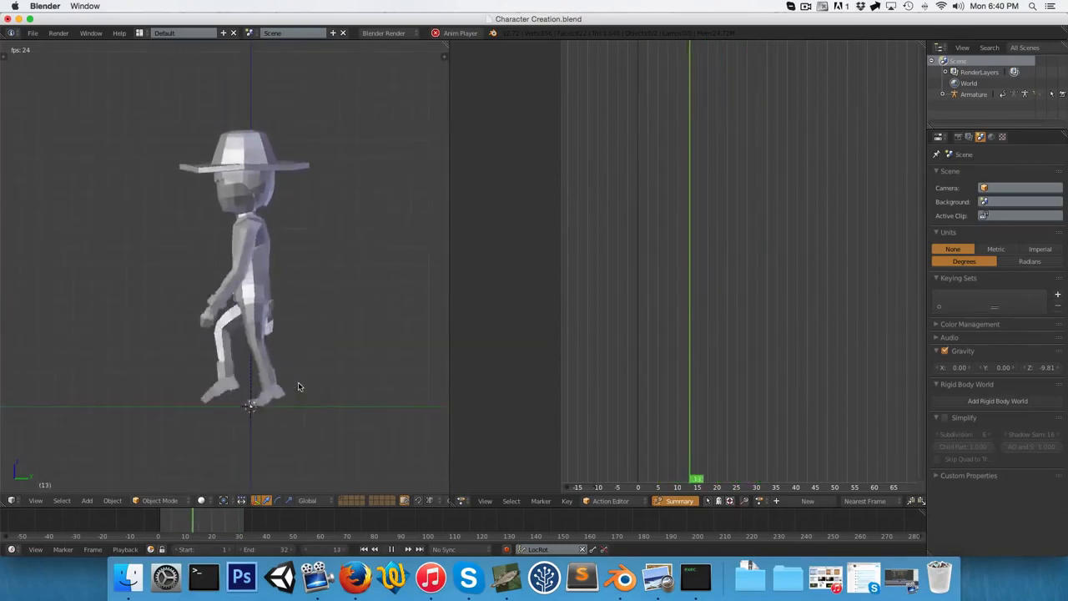
key(KP_1)
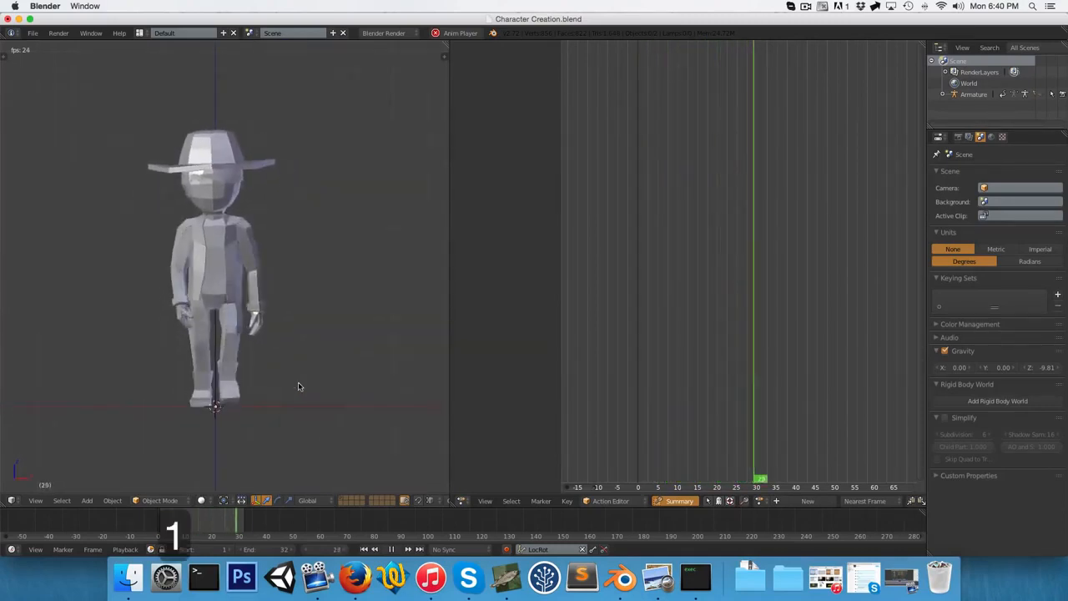
key(KP_3)
scroll(298, 386, up, 4)
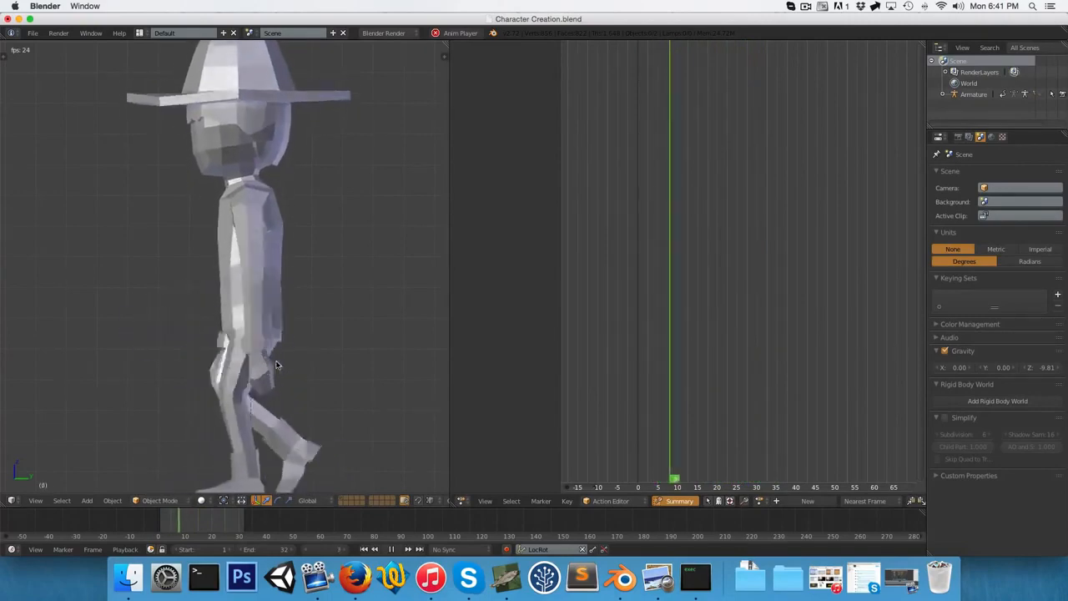
- Unhide the armature, return it to Pose Mode with solid shading, and stop playback
key(alt+h)
key(ctrl+Tab)
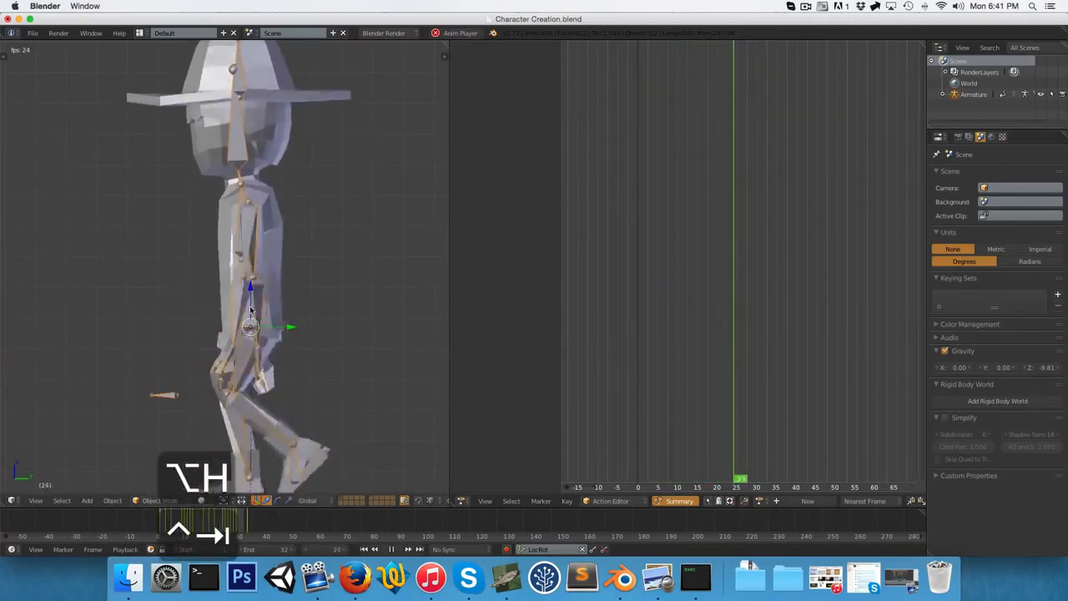
key(z)
key(ctrl+Tab)
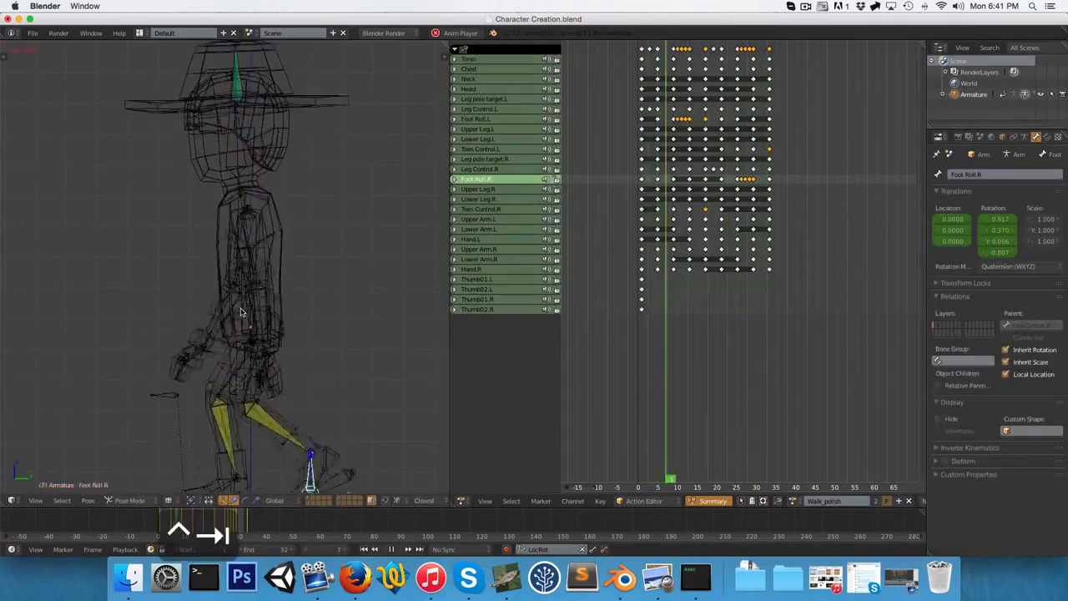
key(z)
key(alt+a)
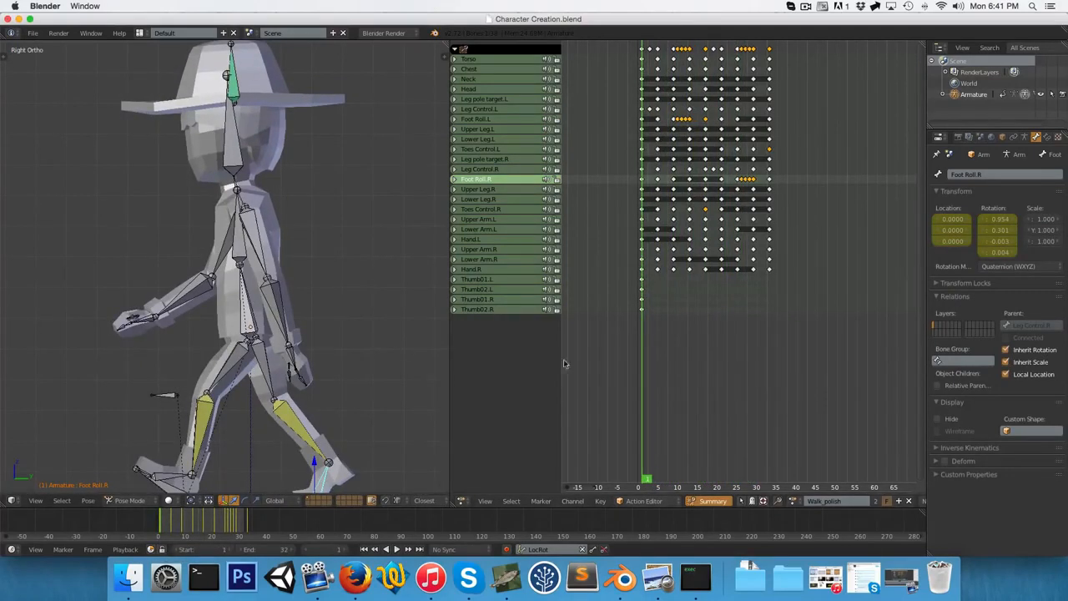
- At frame 1, rotate the Upper Arm.L bone further back, keyframe it, and duplicate that keyframe to frame 33
shift+middle_drag(336, 301, 338, 275)
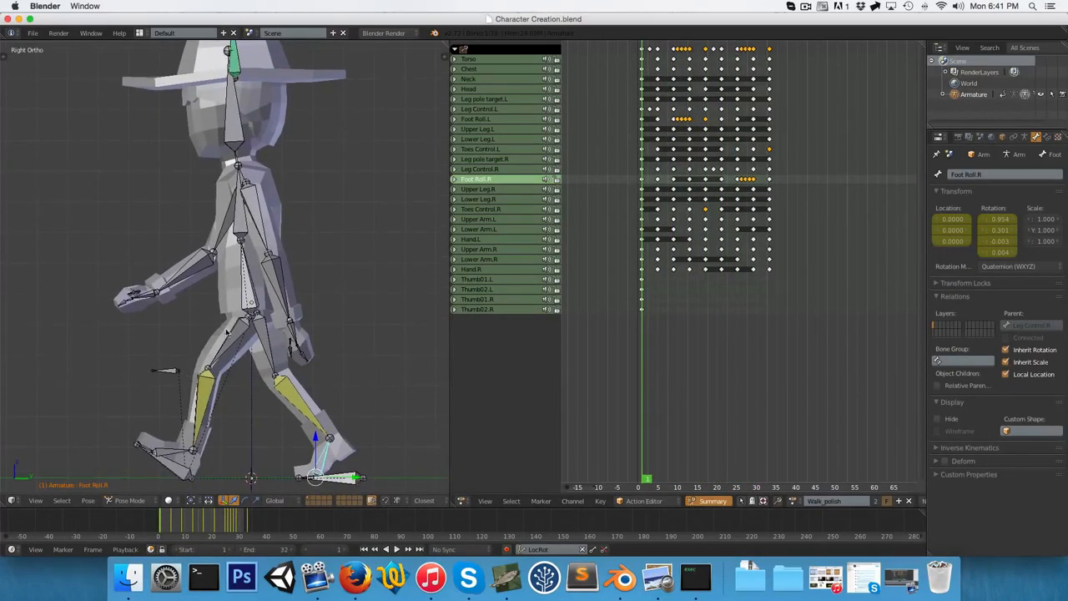
scroll(227, 331, up, 3)
right_click(273, 229)
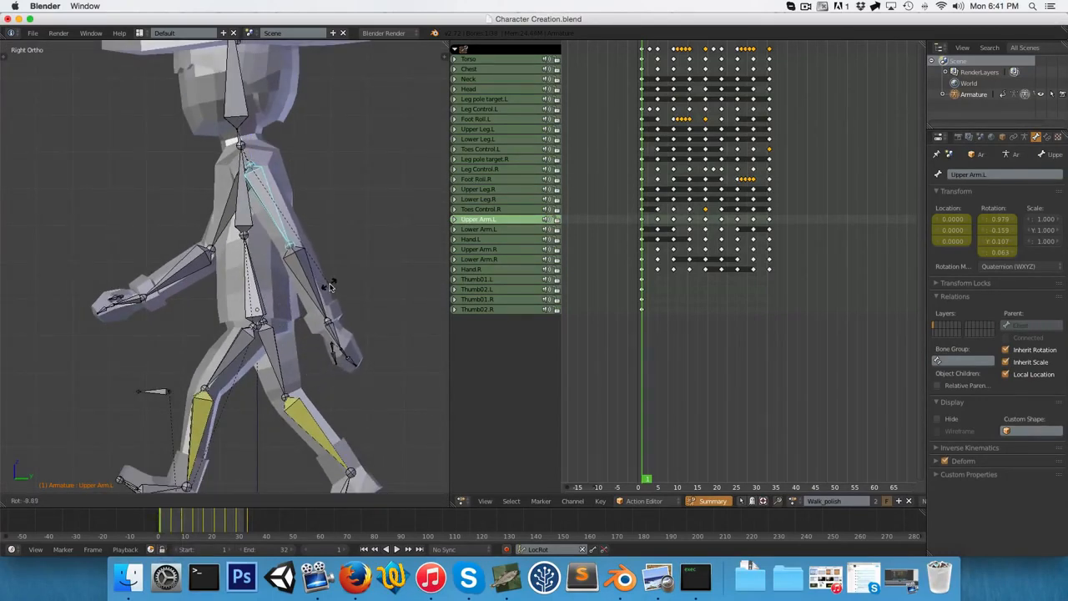
scroll(313, 278, down, 1)
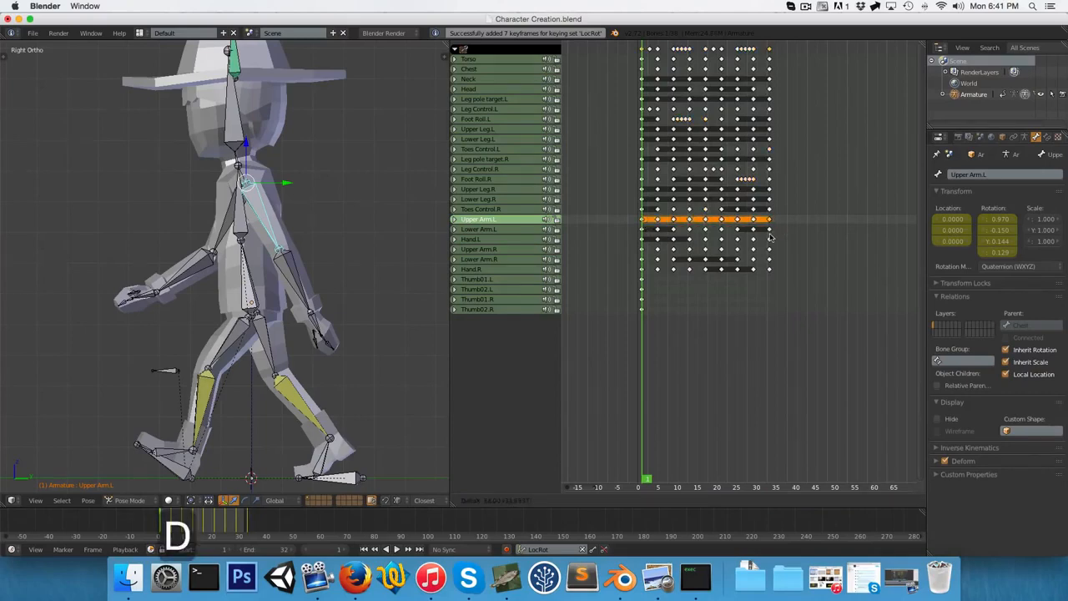
- Paste the upper-arm pose mirrored at frame 17, keyframe the Upper Arm.R bone there, and play the walk cycle
drag(769, 237, 705, 250)
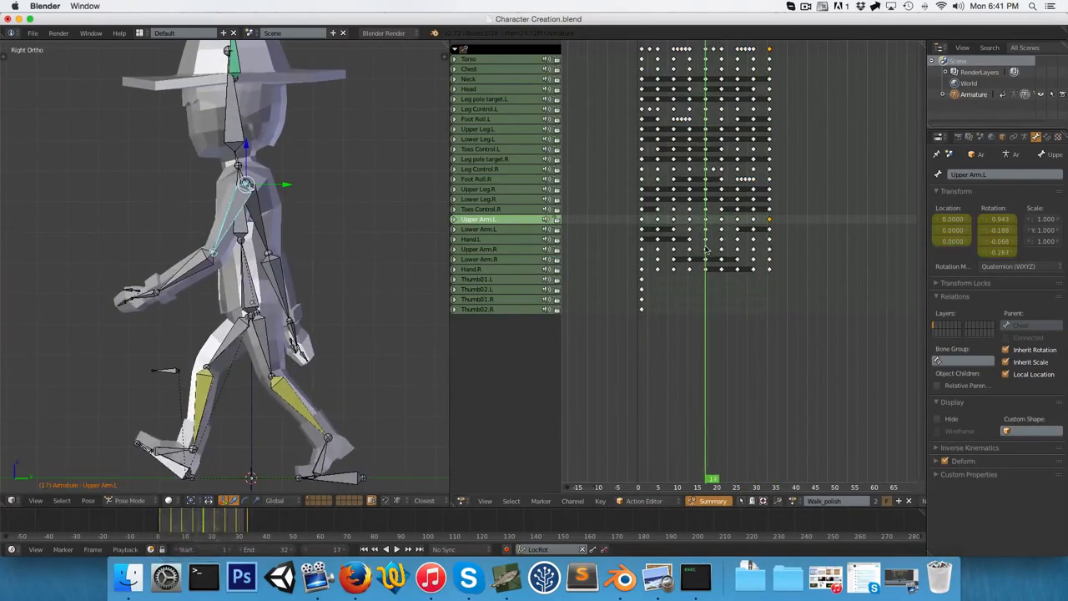
key(ctrl+shift+v)
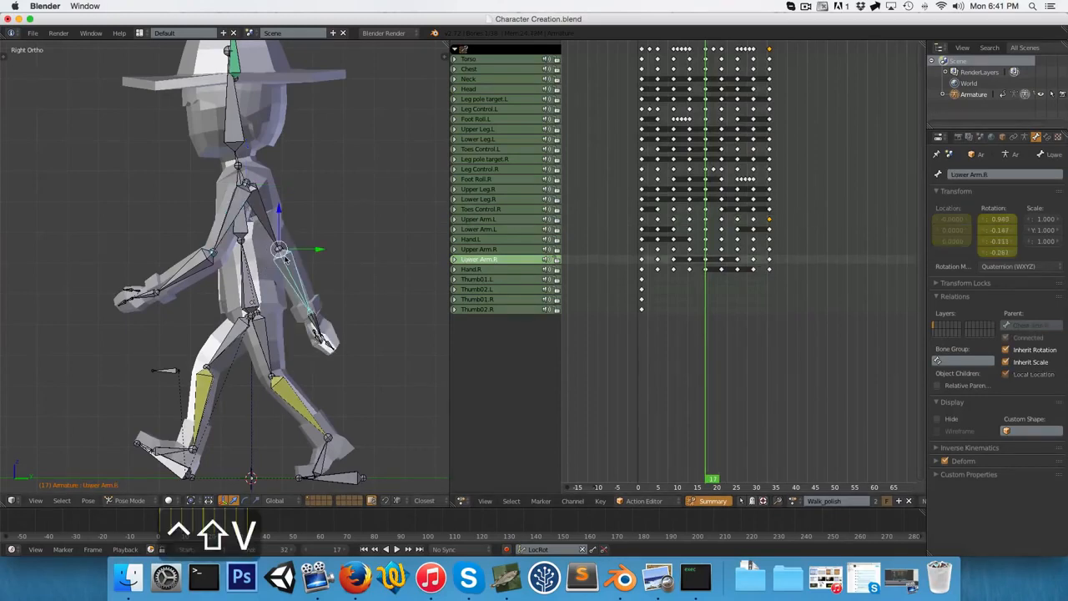
right_click(277, 240)
key(i)
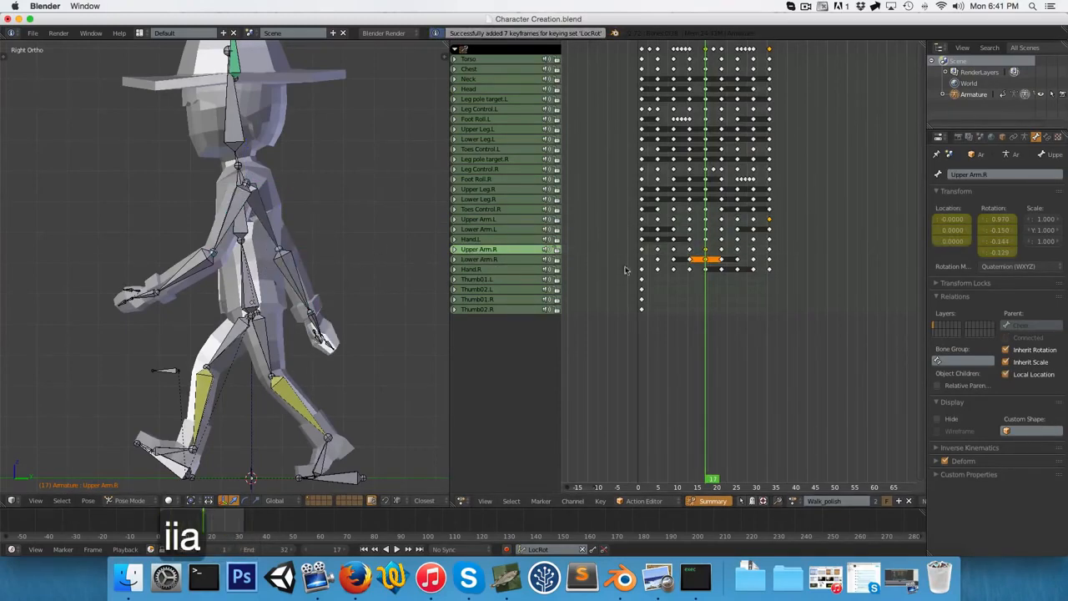
key(alt+a)
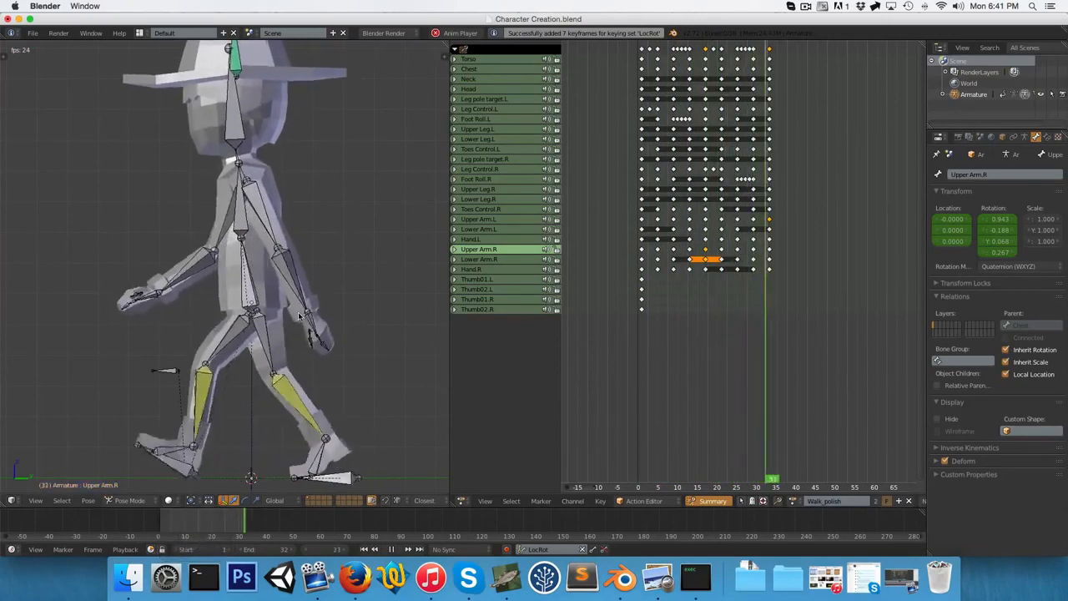
- At frame 5, rotate the Upper Arm.L bone further back, keyframe it, and play the walk cycle briefly
key(alt+a)
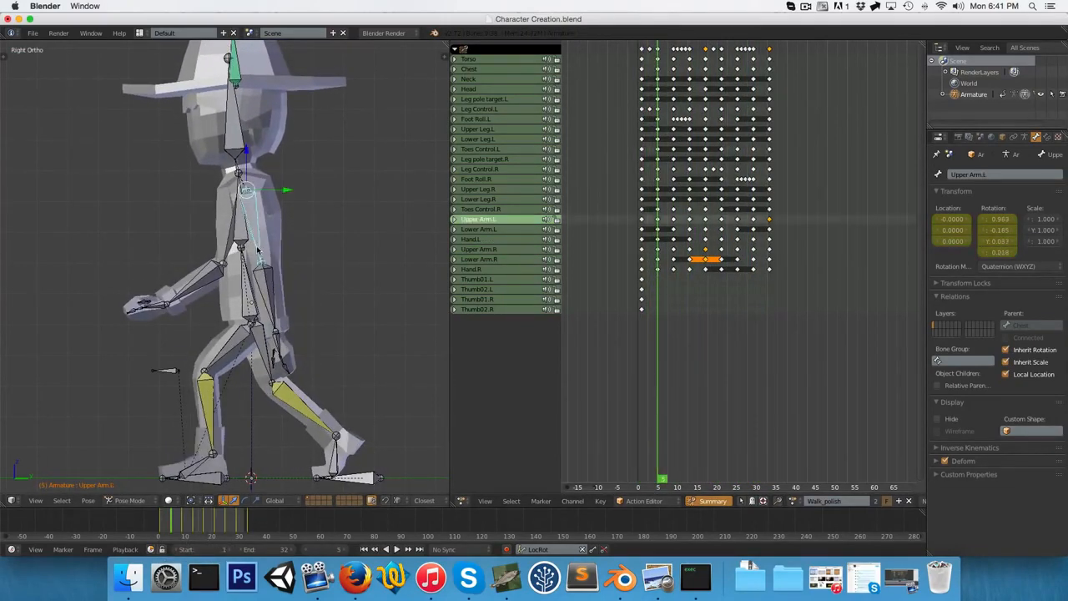
scroll(303, 269, up, 2)
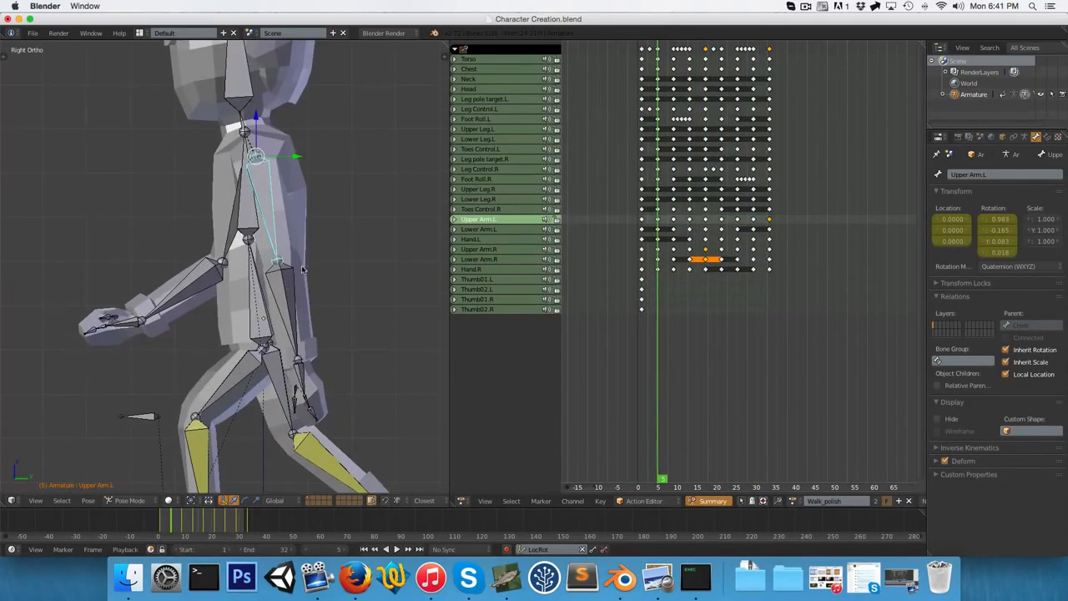
click(314, 313)
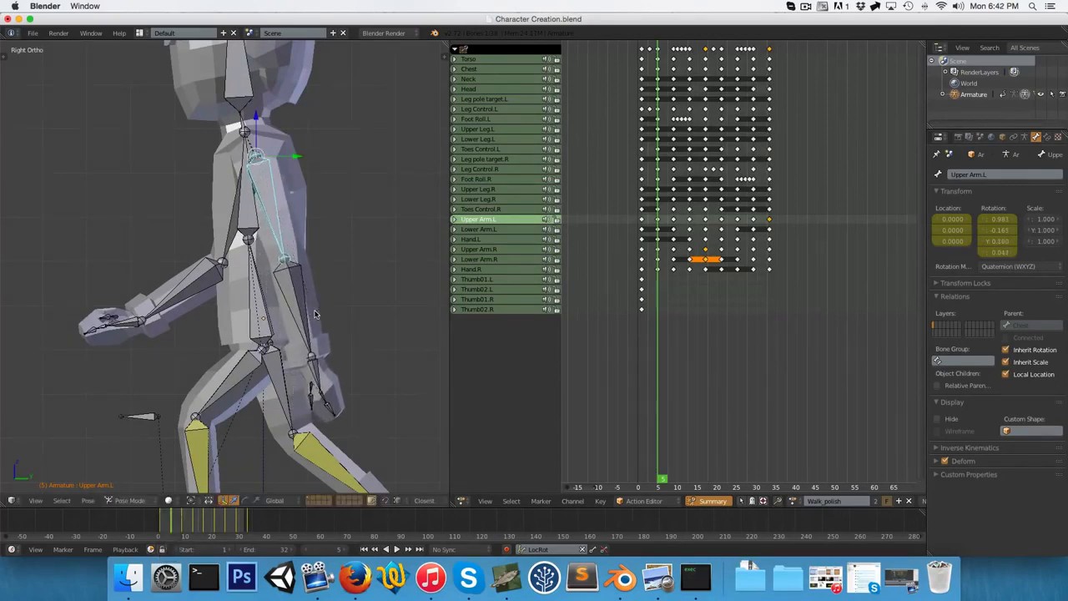
key(alt+a)
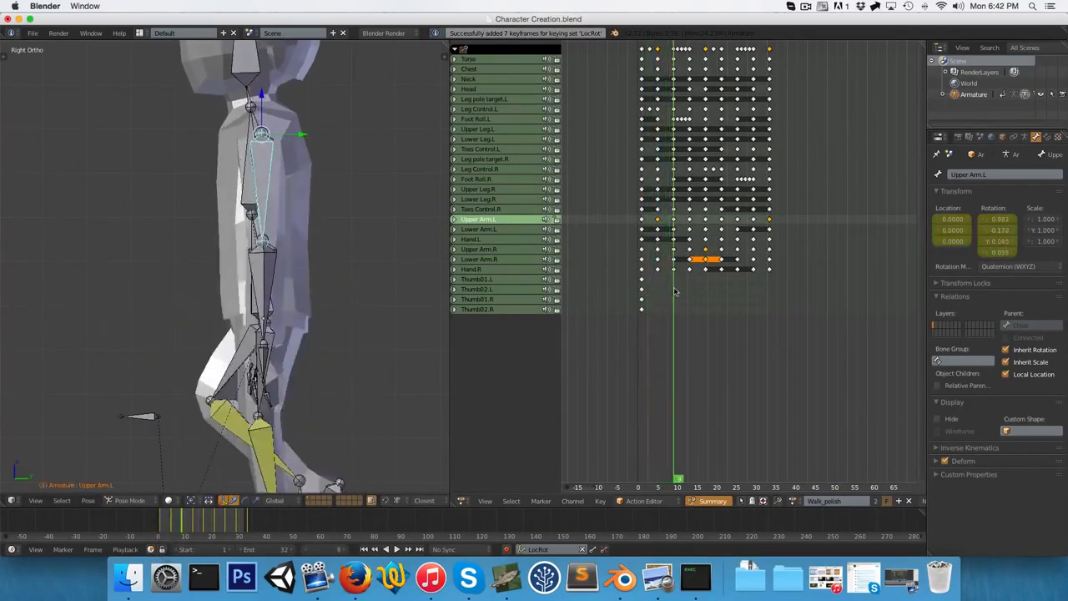
key(alt+a)
- Go to frame 29, rotate the Upper Arm.L bone further back, keyframe it, and start playback
drag(634, 308, 753, 342)
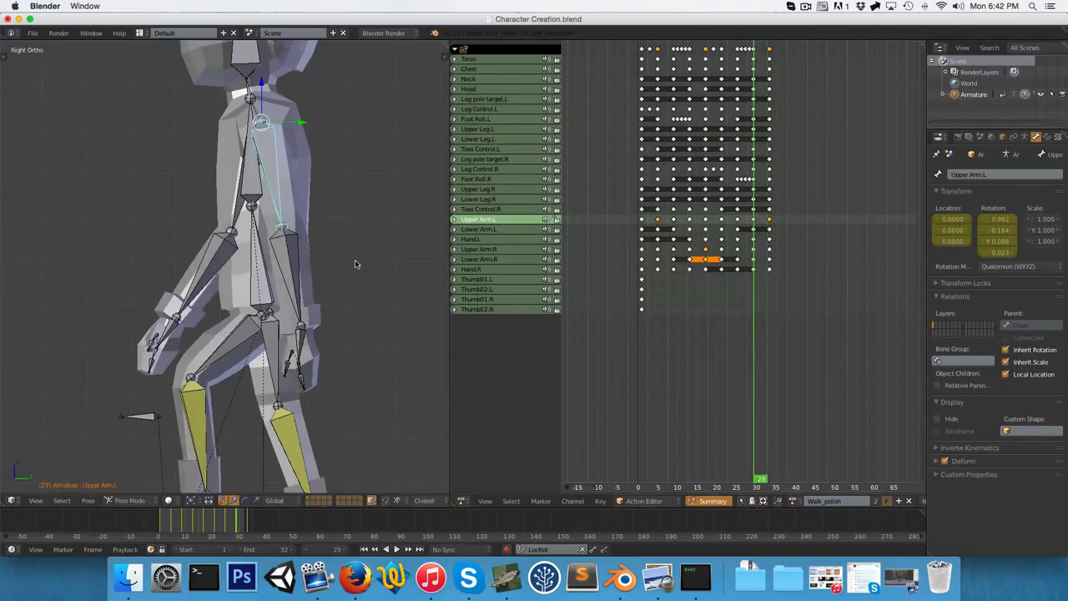
mouse_move(733, 264)
mouse_down()
mouse_move(771, 267)
mouse_move(745, 275)
mouse_up()
key(alt+a)
key(alt+a)
key(alt+a)
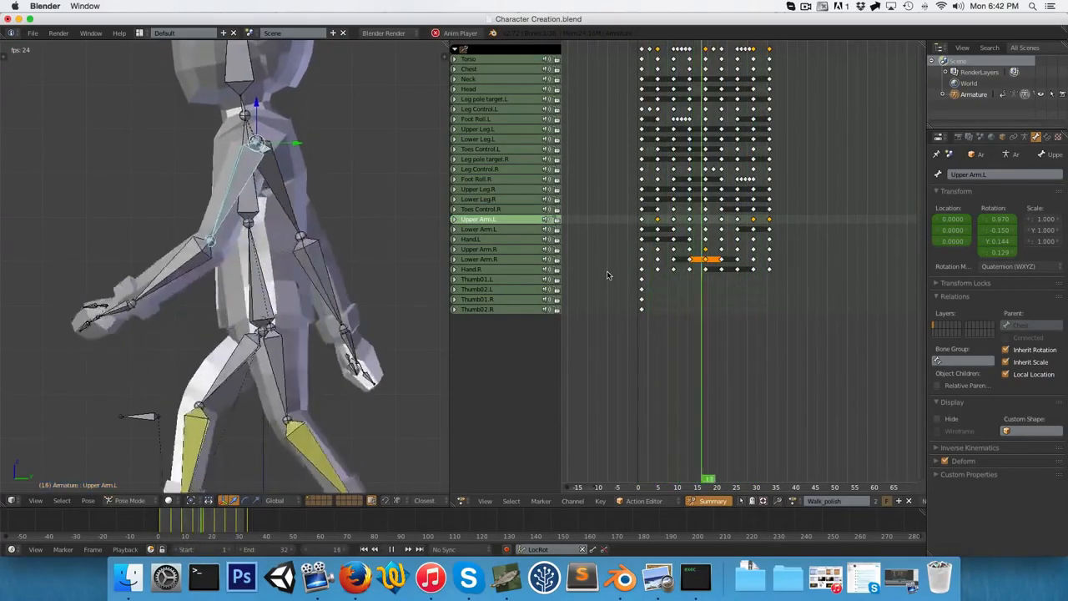
- Readjust the backward rotation of Upper Arm.L at frame 29, keyframe it, and check the playback from the side and front
key(alt+a)
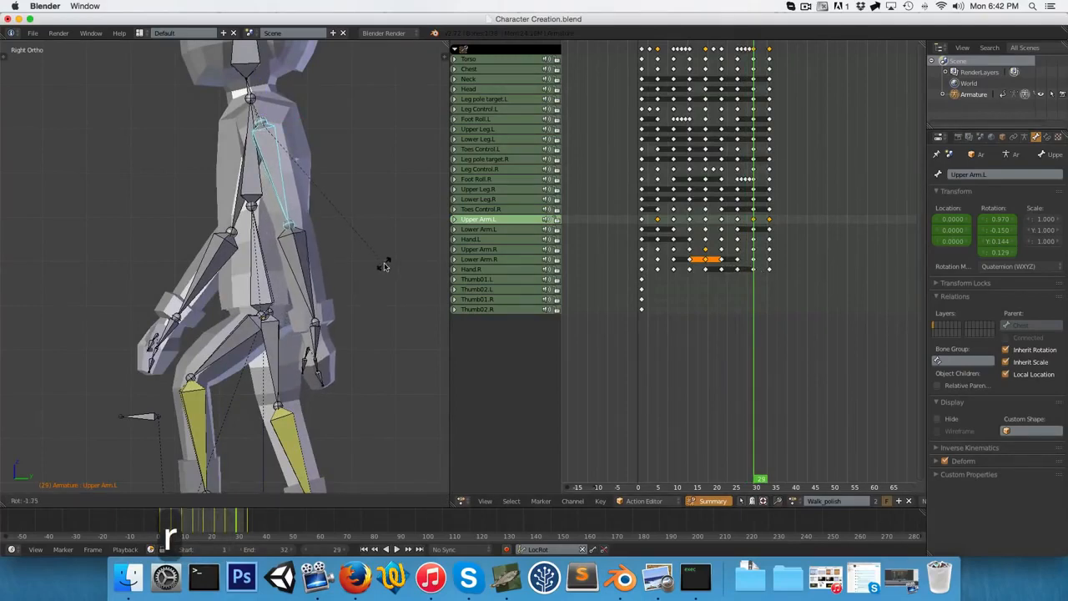
key(alt+a)
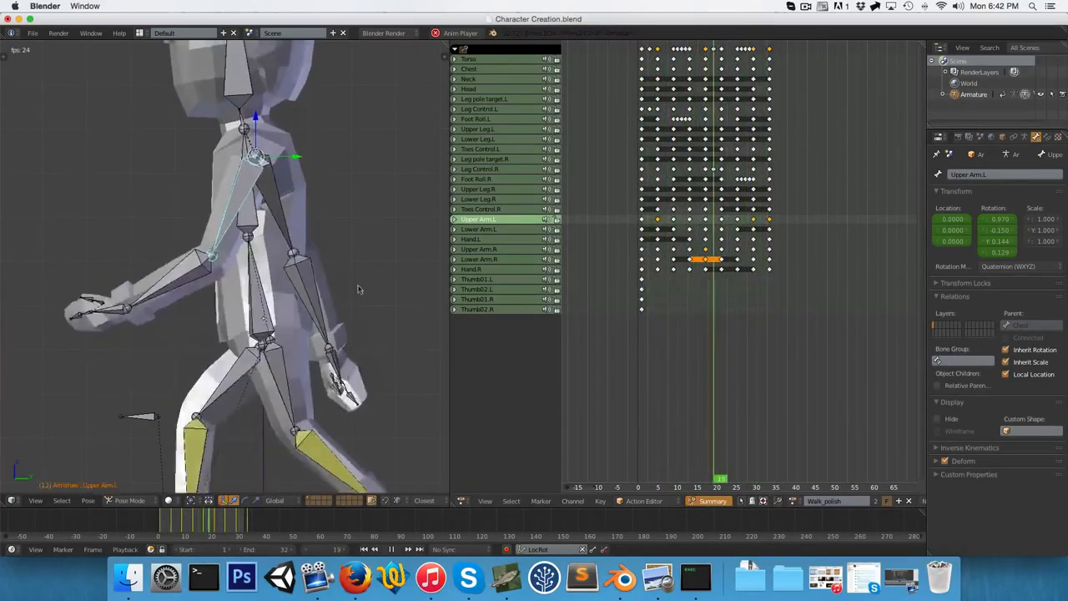
middle_drag(306, 292, 387, 300)
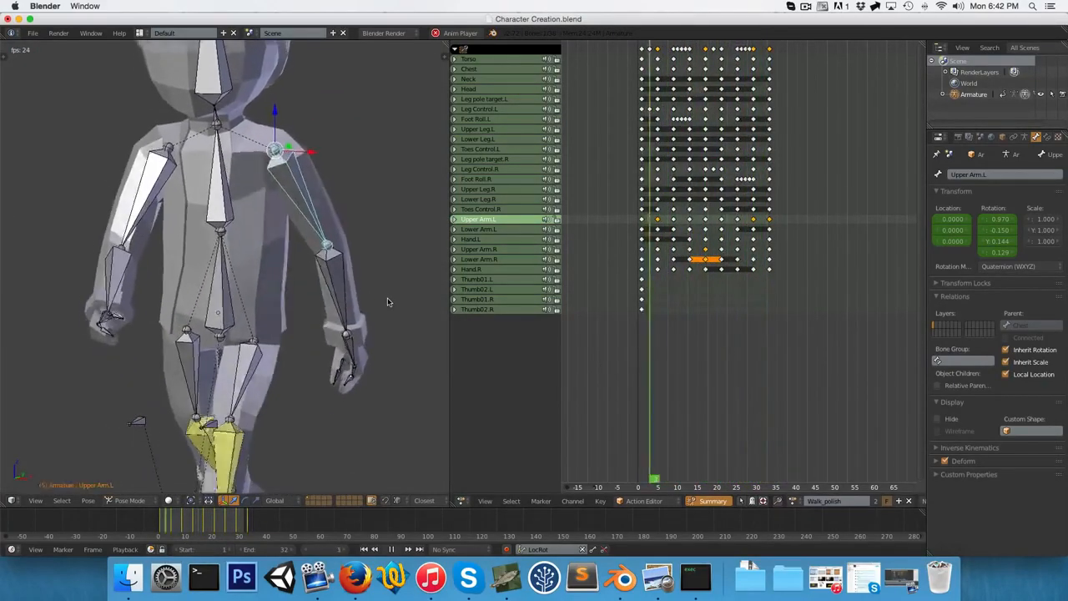
key(alt+a)
- In the side view at frame 25, rotate the Lower Arm.L bone forward and keyframe it
key(3)
key(Right)
key(Right)
key(Right)
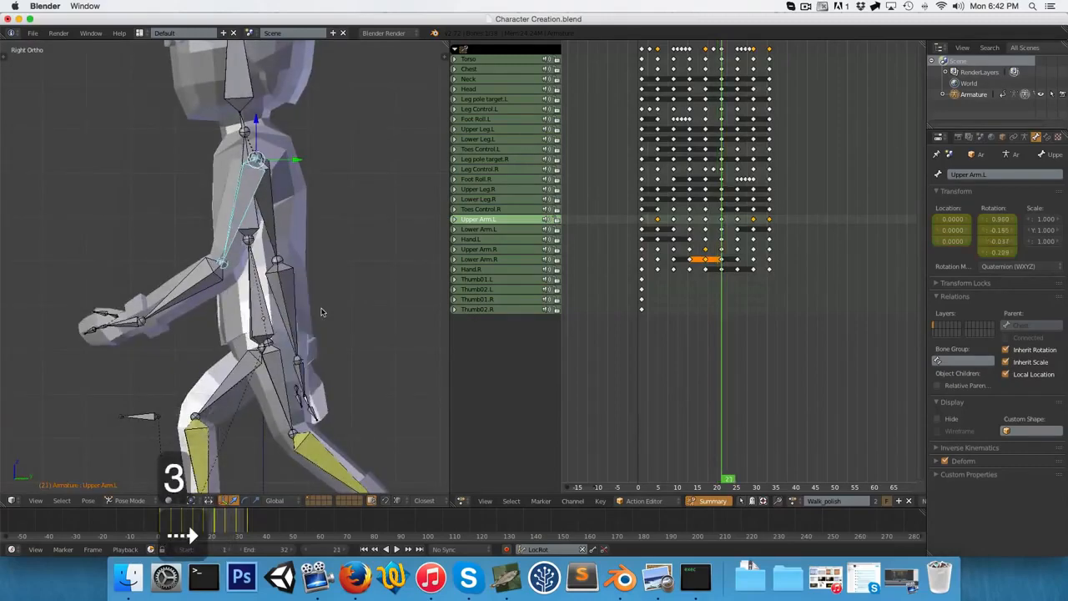
key(Right)
key(Right)
key(Right)
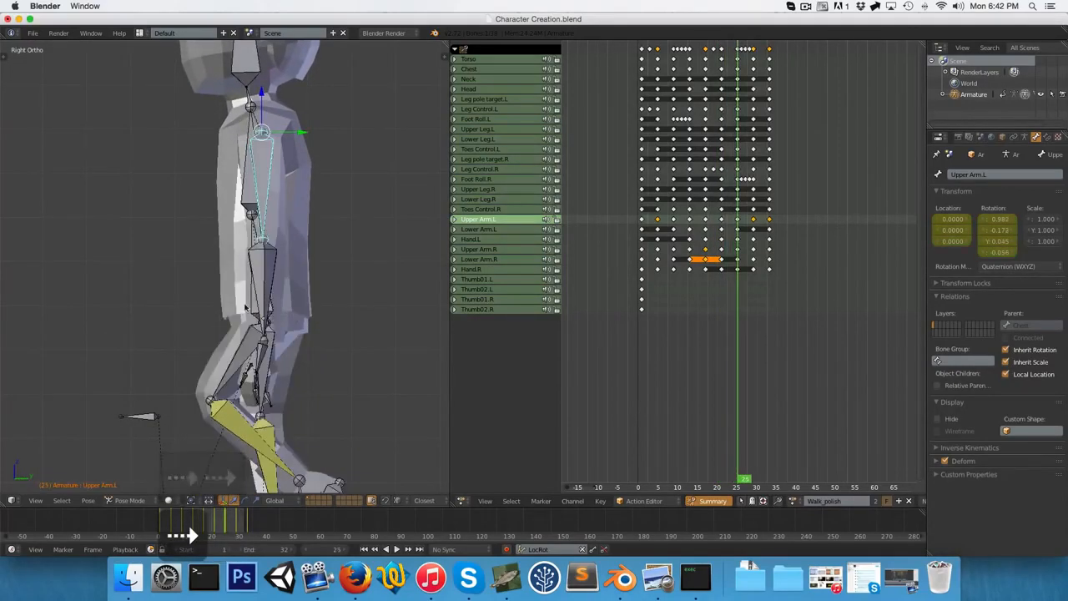
right_click(265, 285)
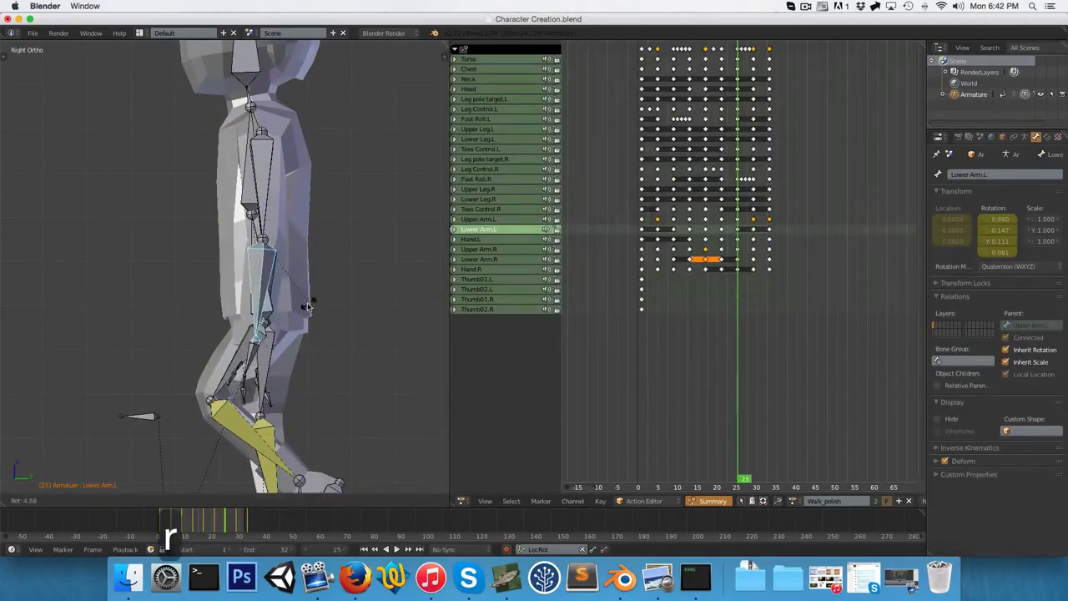
key(alt+a)
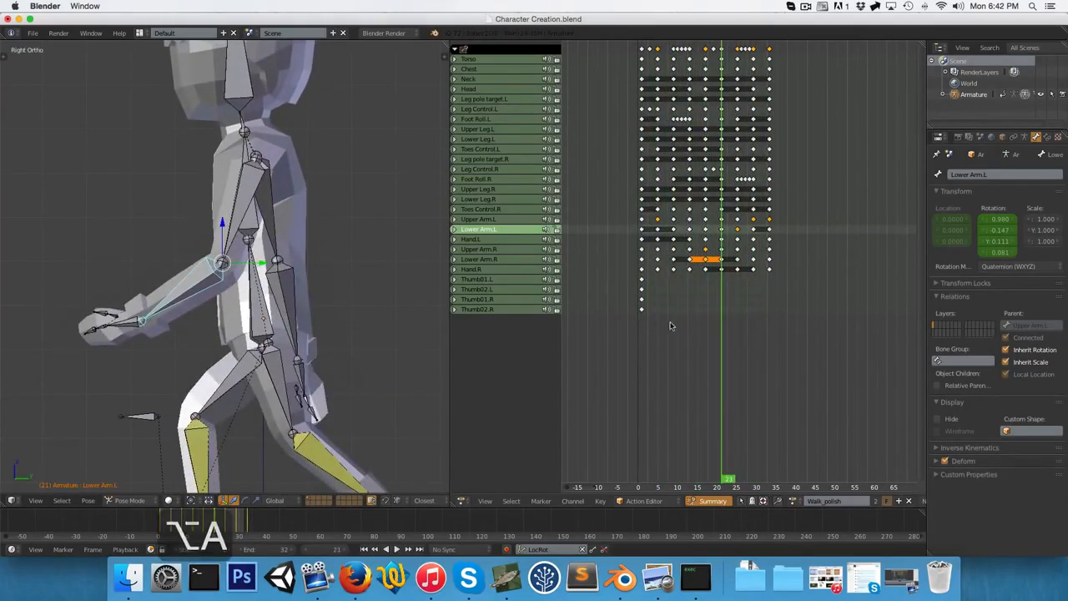
- At frame 9, bend the Lower Arm.R bone forward in the side view and keyframe it
drag(671, 322, 641, 354)
middle_drag(242, 315, 272, 315)
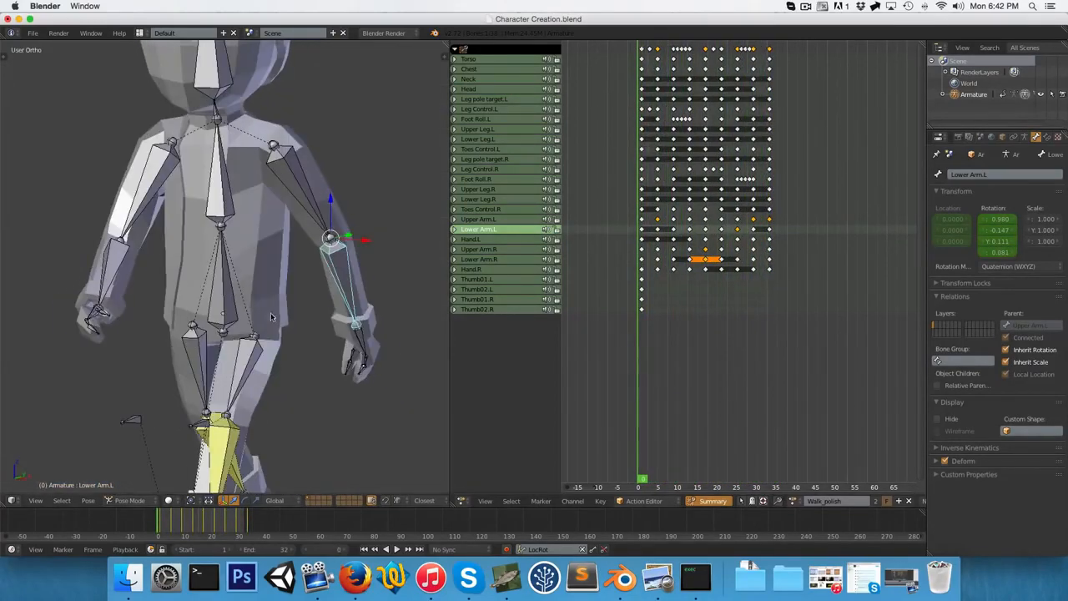
right_click(130, 190)
right_click(138, 202)
key(3)
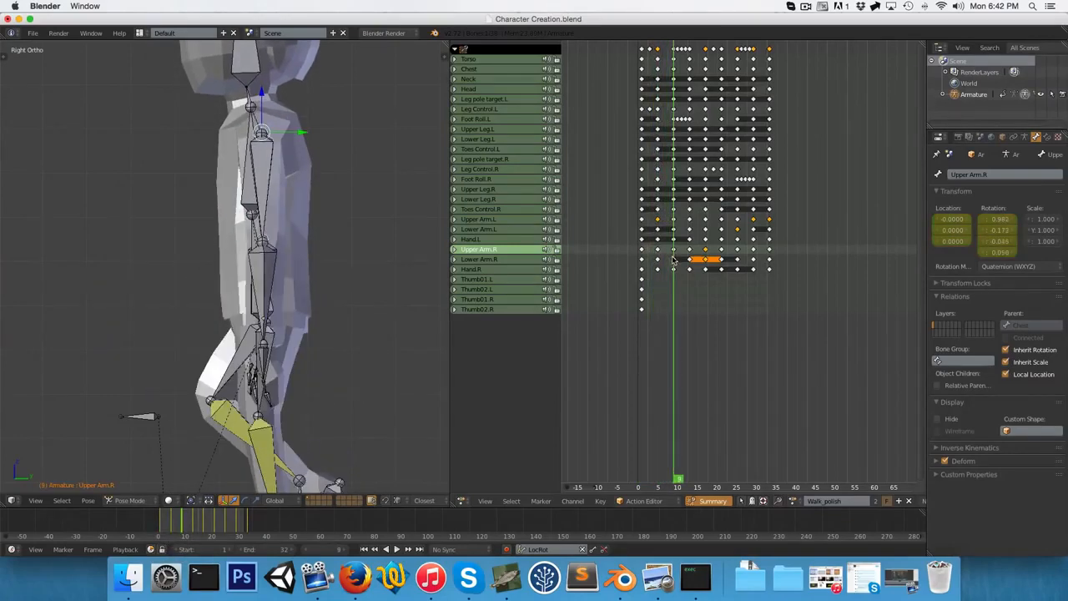
middle_drag(200, 263, 171, 300)
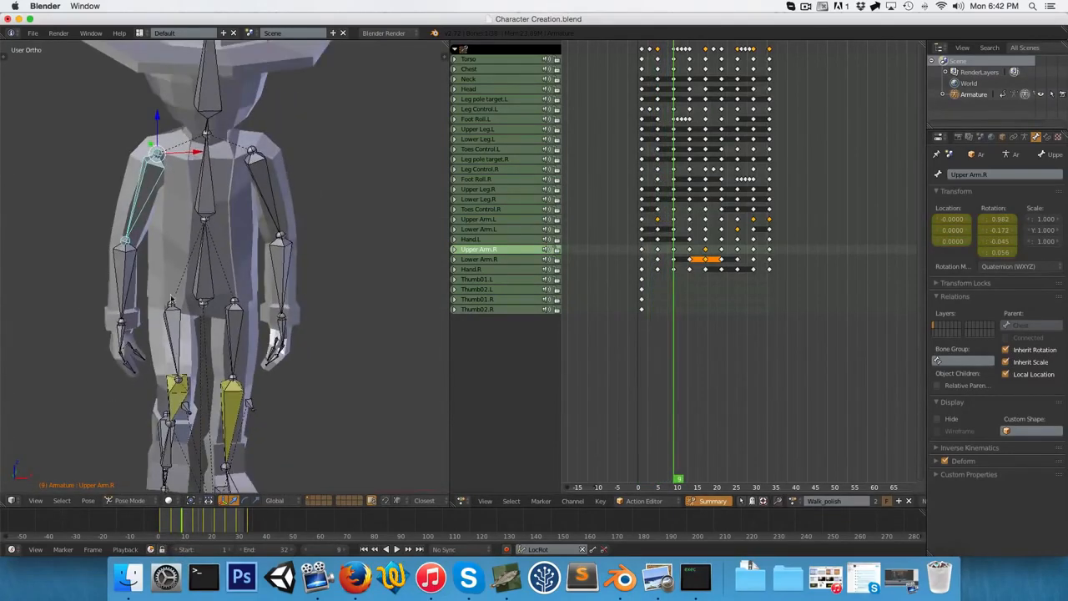
right_click(126, 284)
key(3)
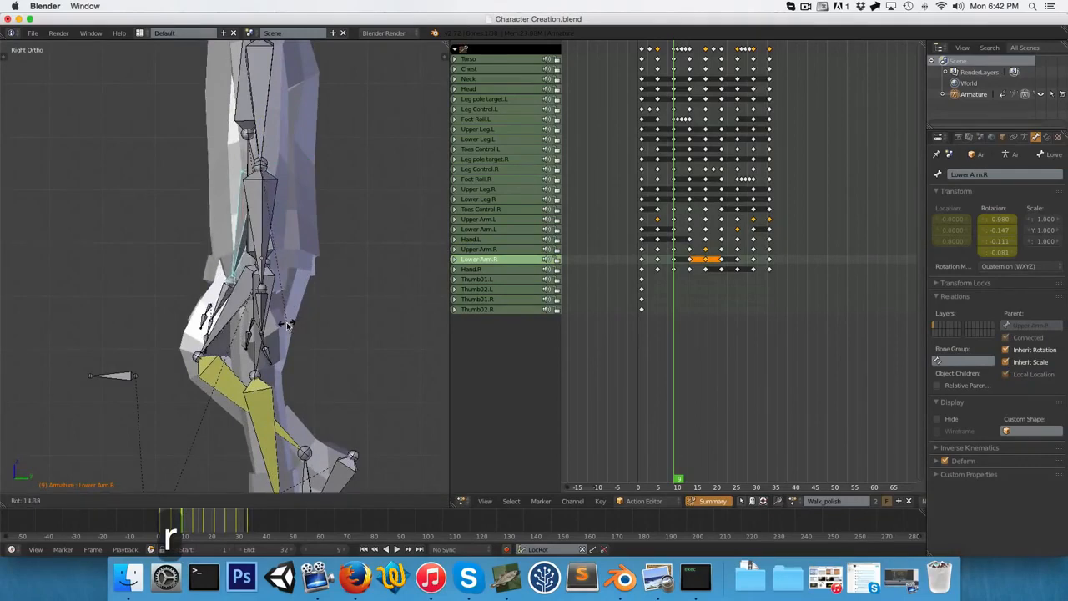
click(251, 315)
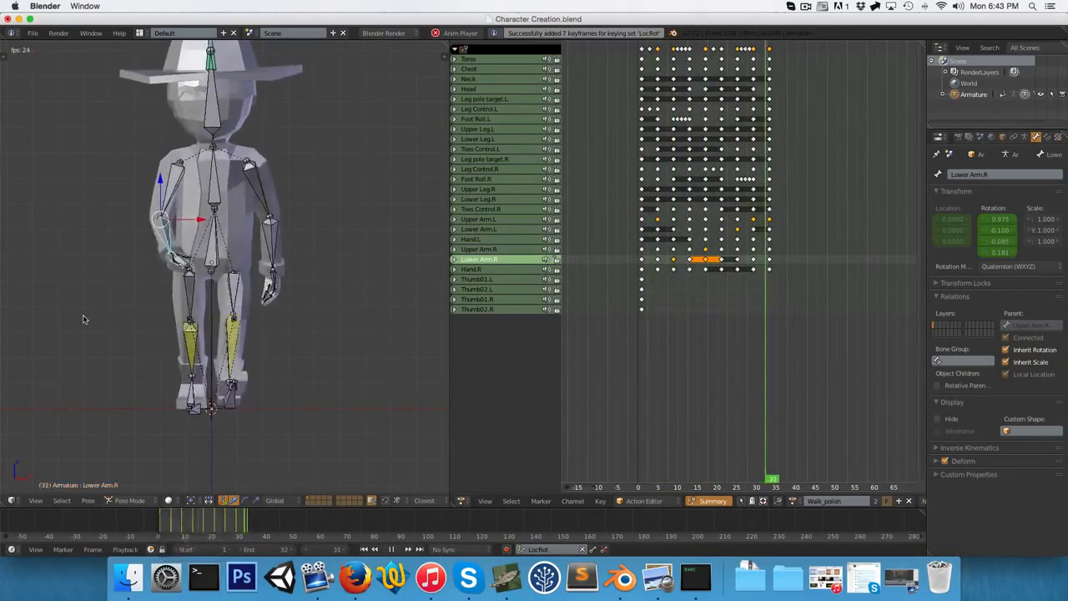
- Check the playback from the front and left side, rotate Upper Arm.R further back at frame 13, and keyframe it
scroll(227, 326, up, 3)
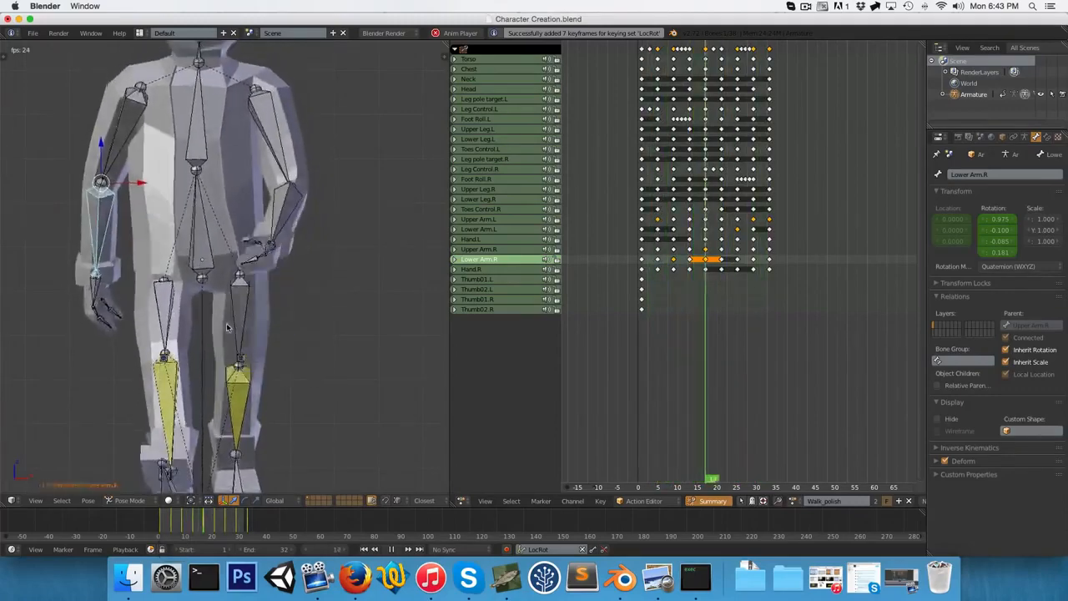
key(ctrl+3)
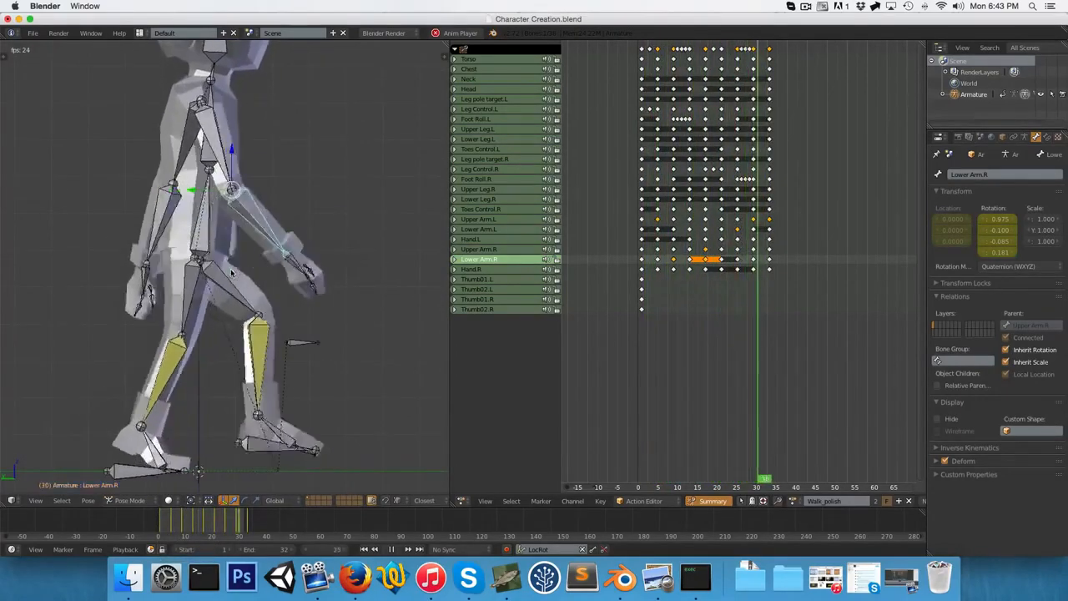
key(alt+a)
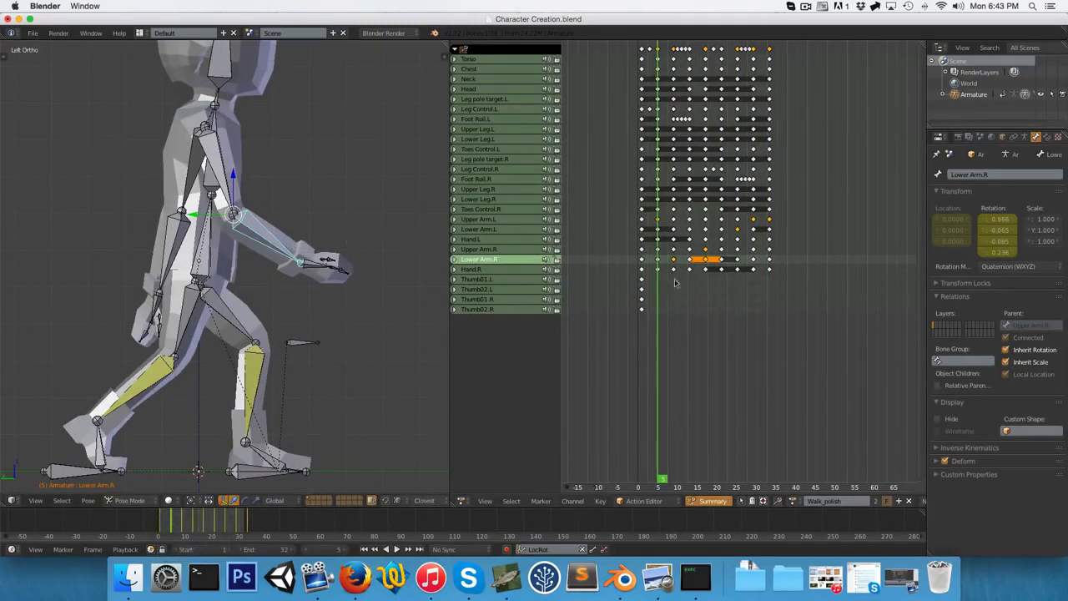
drag(675, 284, 693, 299)
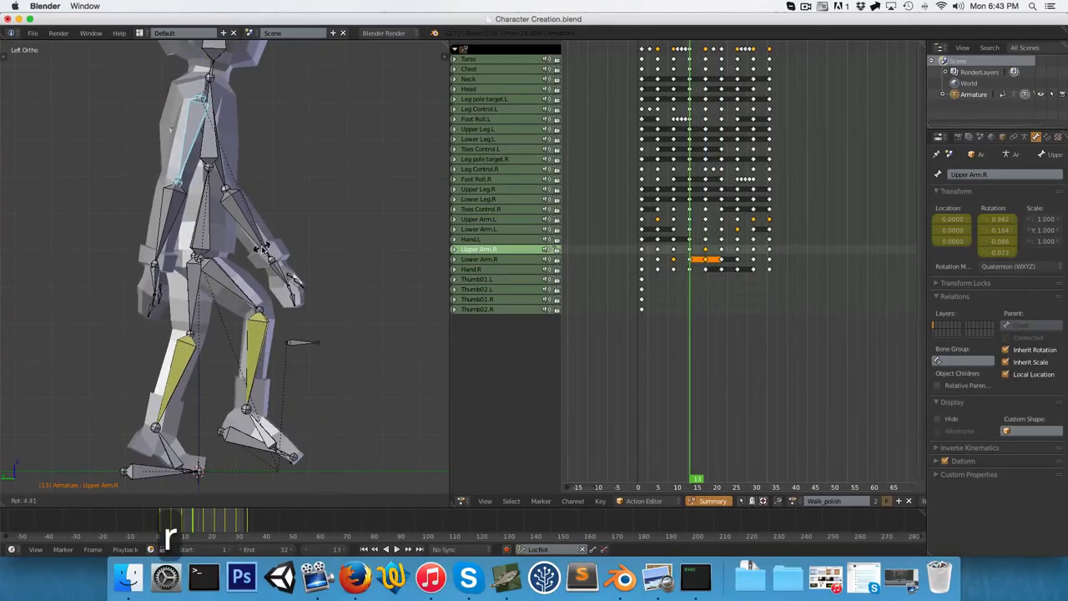
key(alt+a)
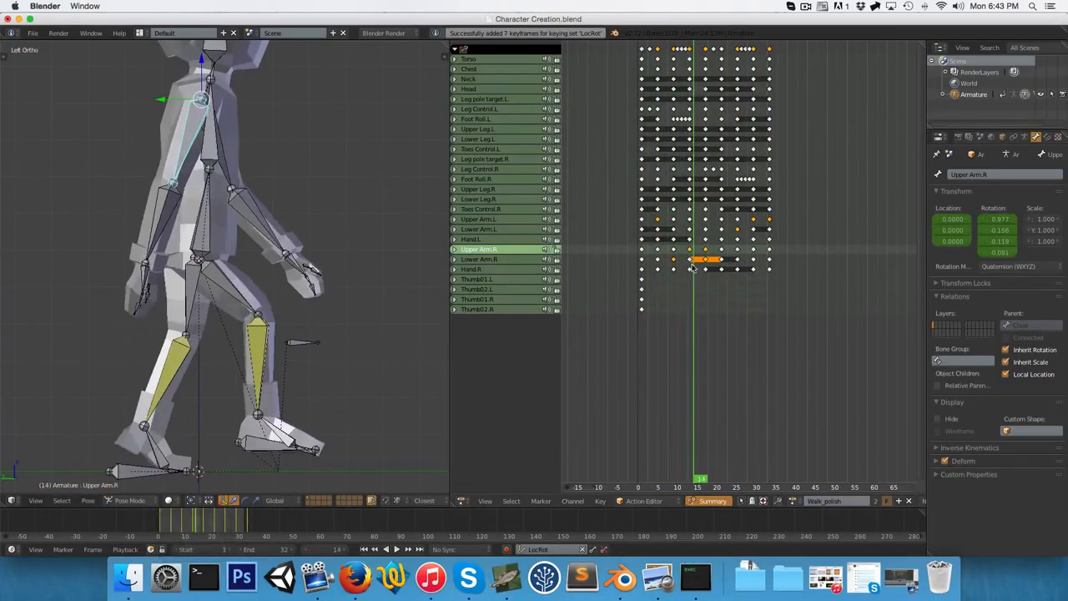
- At frame 21, rotate the Upper Arm.R bone further back, keyframe it, and play the walk cycle
drag(692, 265, 690, 269)
key(alt+a)
key(alt+a)
key(alt+a)
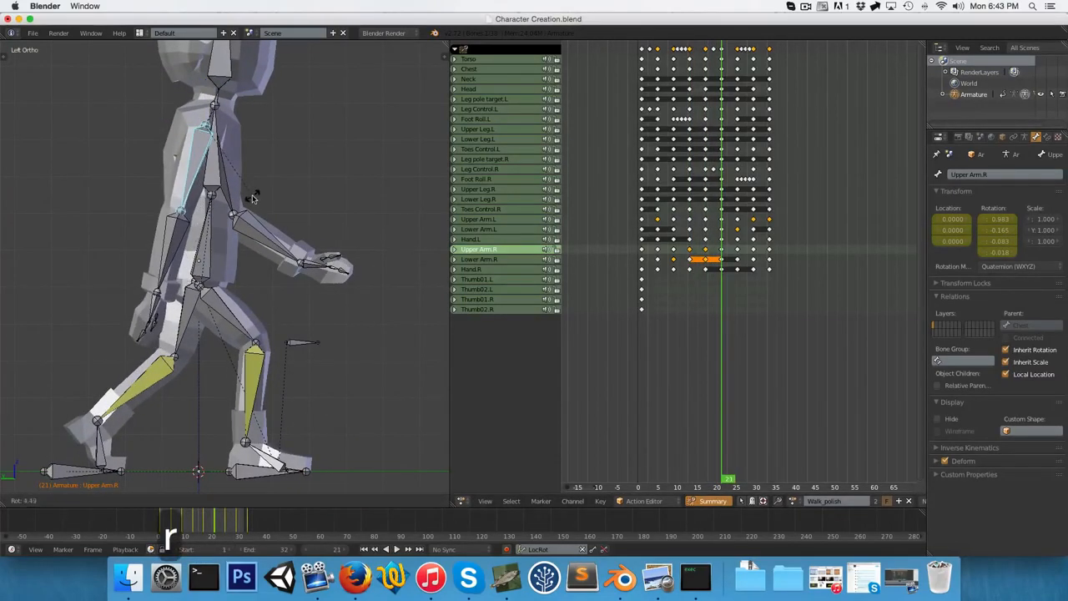
key(alt+a)
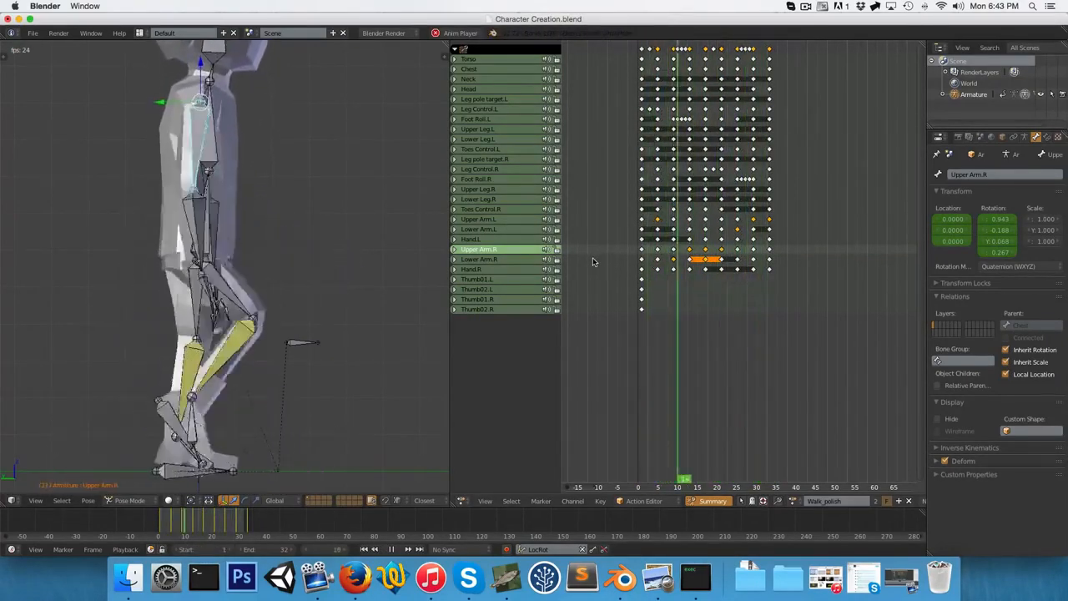
- Hide the armature and review the walk cycle from the front and side, examining the feet frame by frame
key(1)
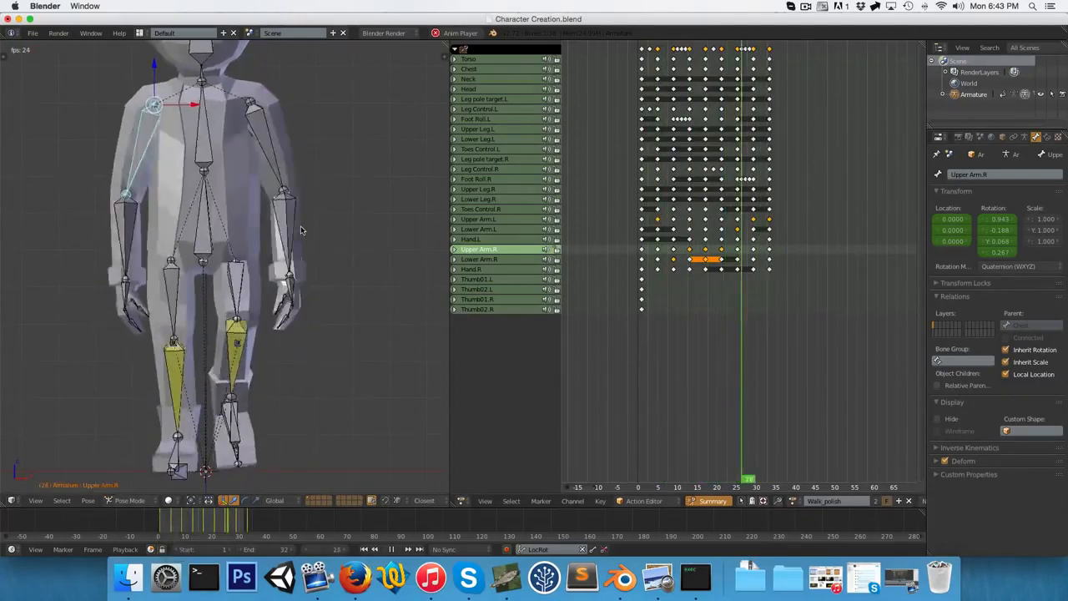
key(ctrl+Tab)
key(h)
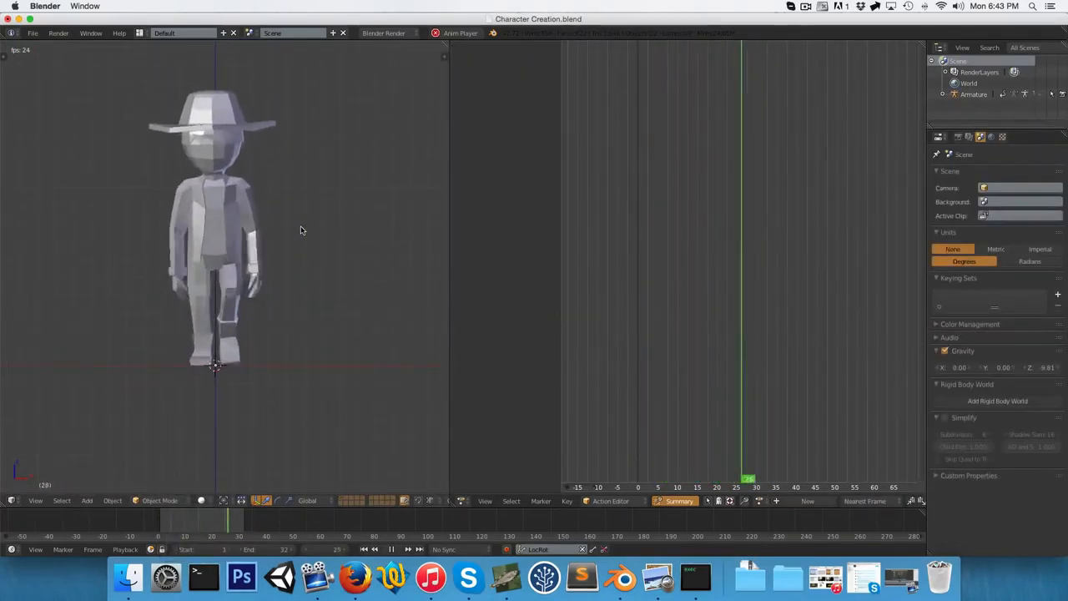
key(3)
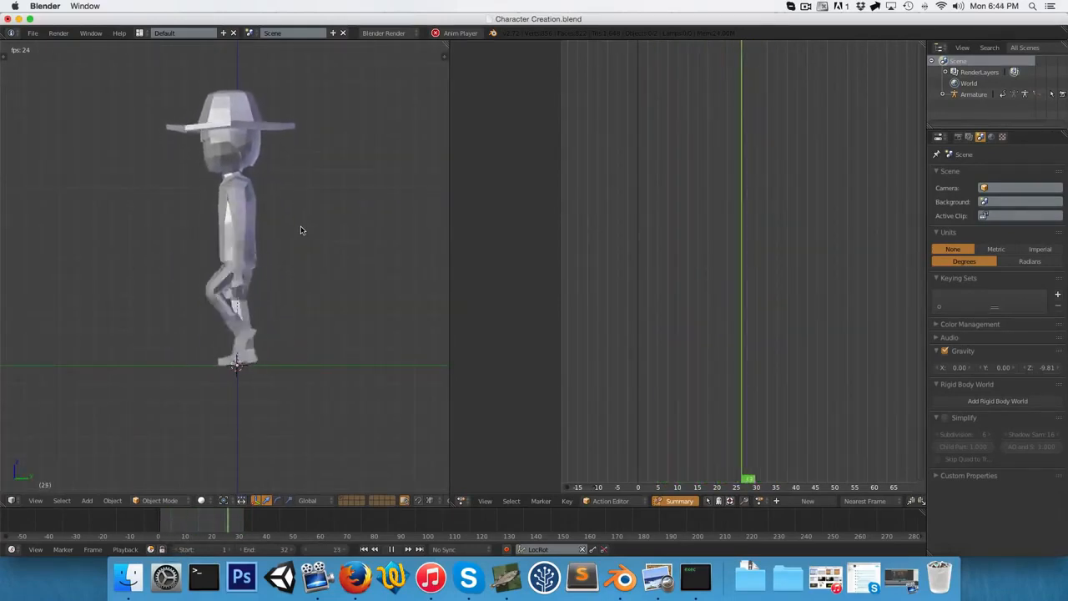
scroll(284, 322, up, 5)
key(alt+a)
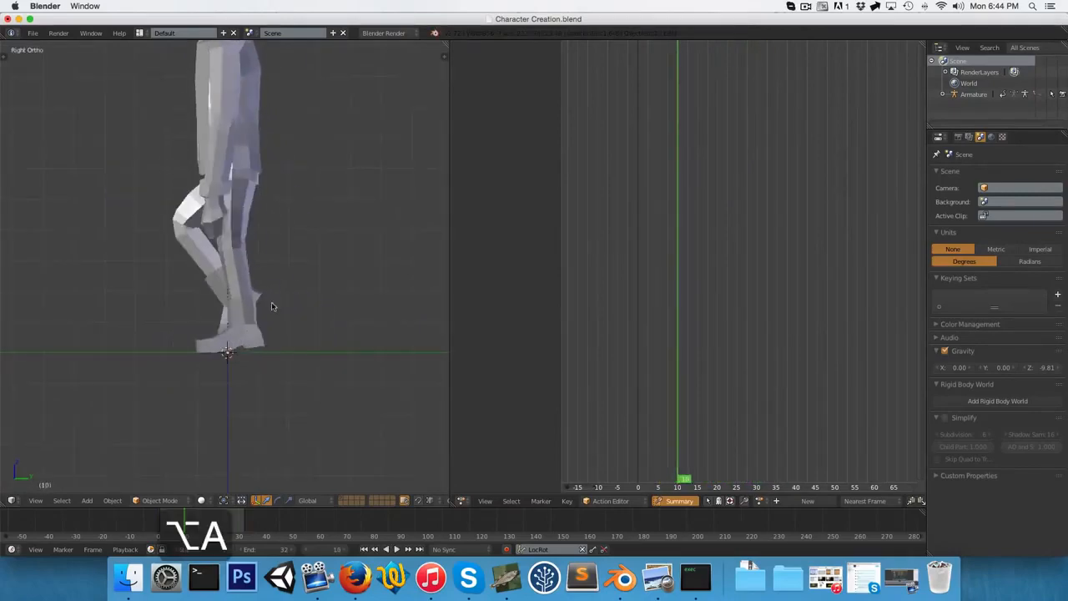
drag(640, 379, 725, 377)
scroll(281, 362, down, 3)
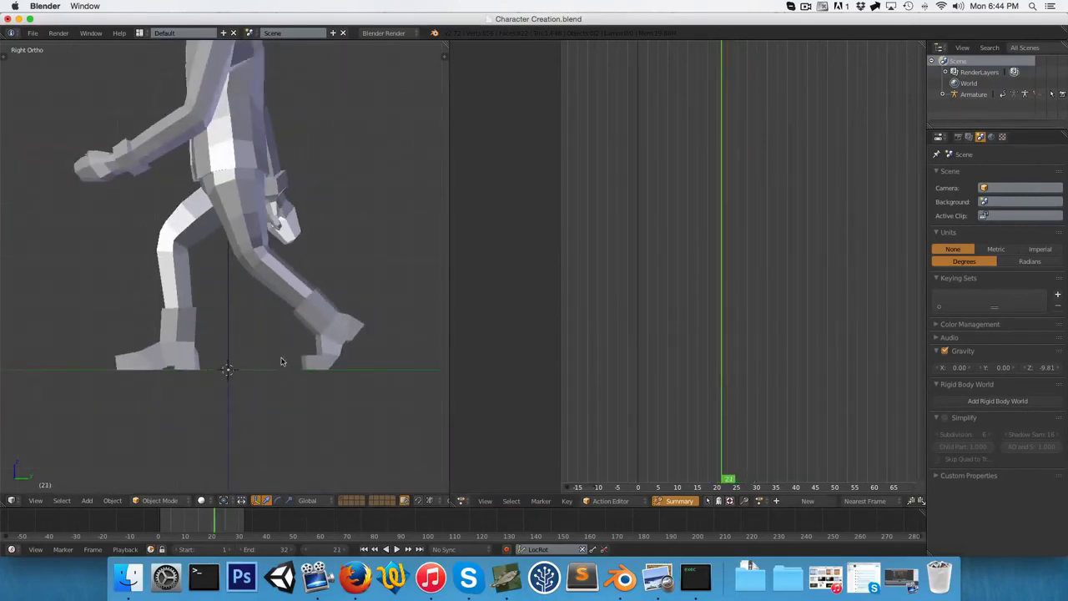
- Unhide the armature and return it to Pose Mode
right_click(276, 285)
right_click(279, 284)
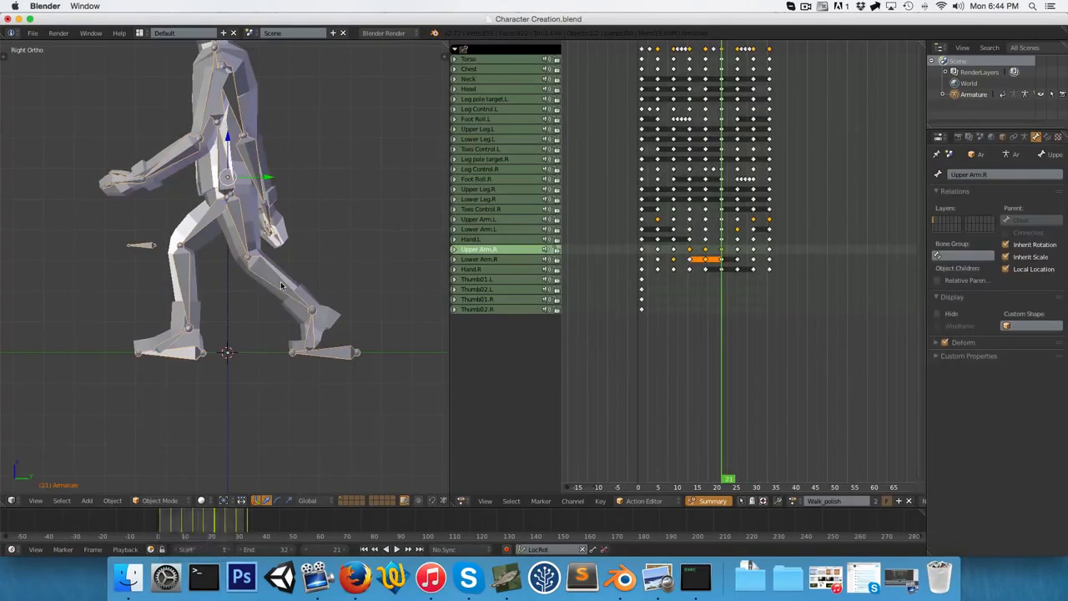
key(ctrl+Tab)
shift+middle_drag(288, 323, 257, 300)
scroll(256, 300, up, 3)
- At frame 5, select the Foot Roll.R bone and clear its rotation
mouse_move(649, 287)
mouse_down()
mouse_move(673, 290)
mouse_move(657, 291)
mouse_up()
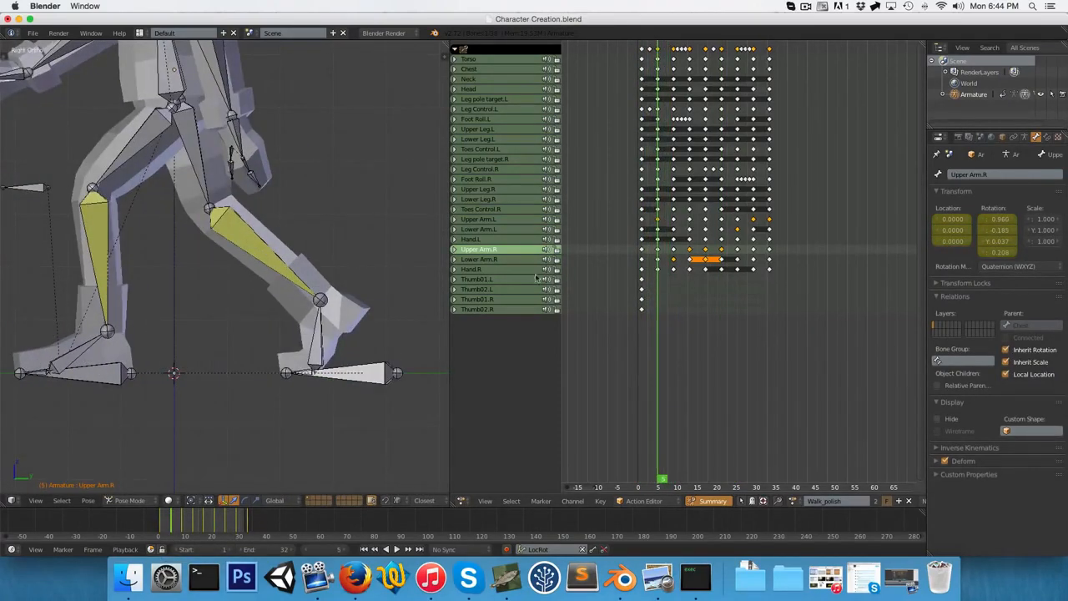
scroll(291, 240, down, 3)
scroll(356, 338, up, 4)
right_click(332, 351)
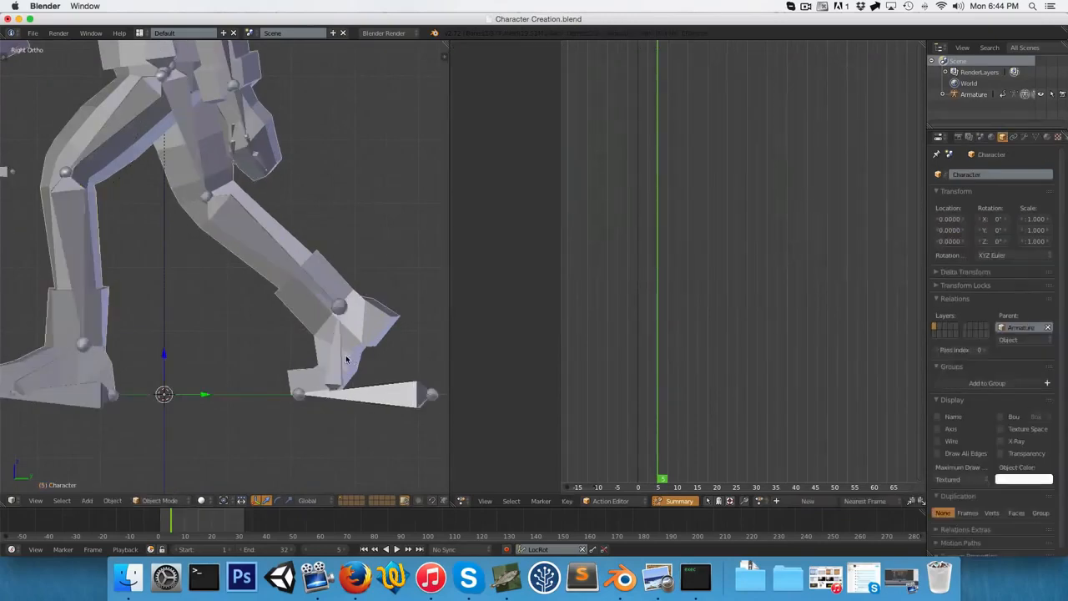
right_click(339, 359)
shift+middle_drag(340, 359, 280, 283)
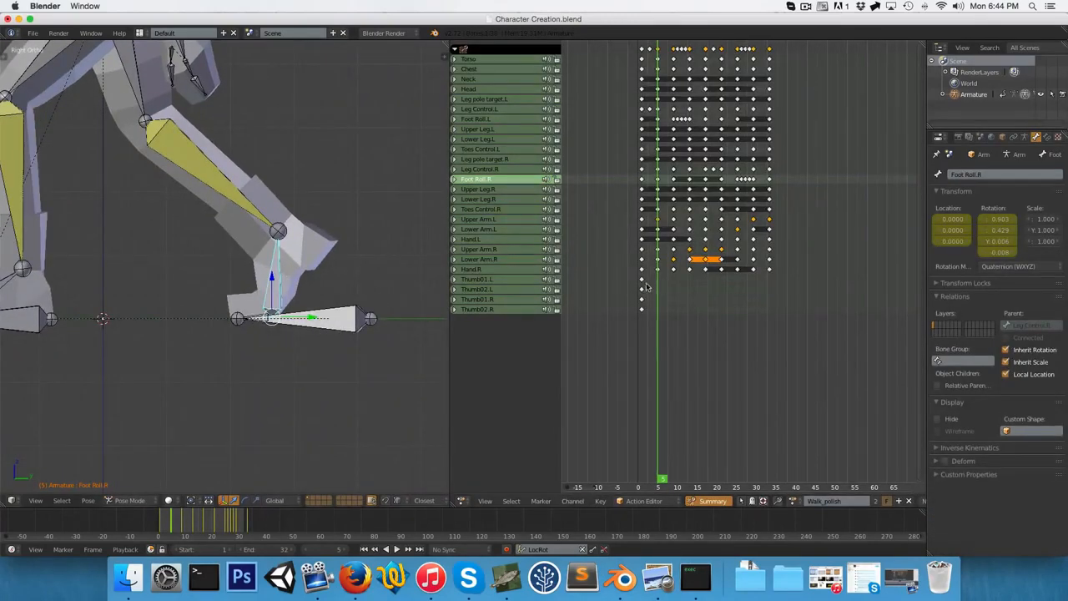
scroll(263, 322, down, 3)
scroll(262, 321, up, 4)
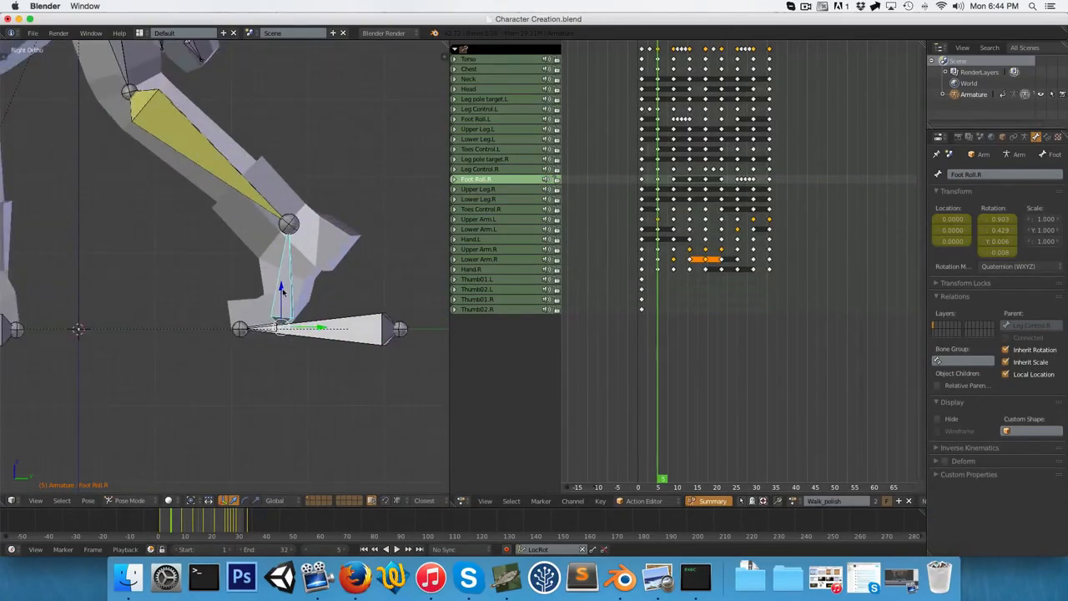
key(alt+r)
- Rotate Leg Control.R to lift the heel, move it so the toes meet the ground, keyframe it at frame 5, and check the motion
key(r)
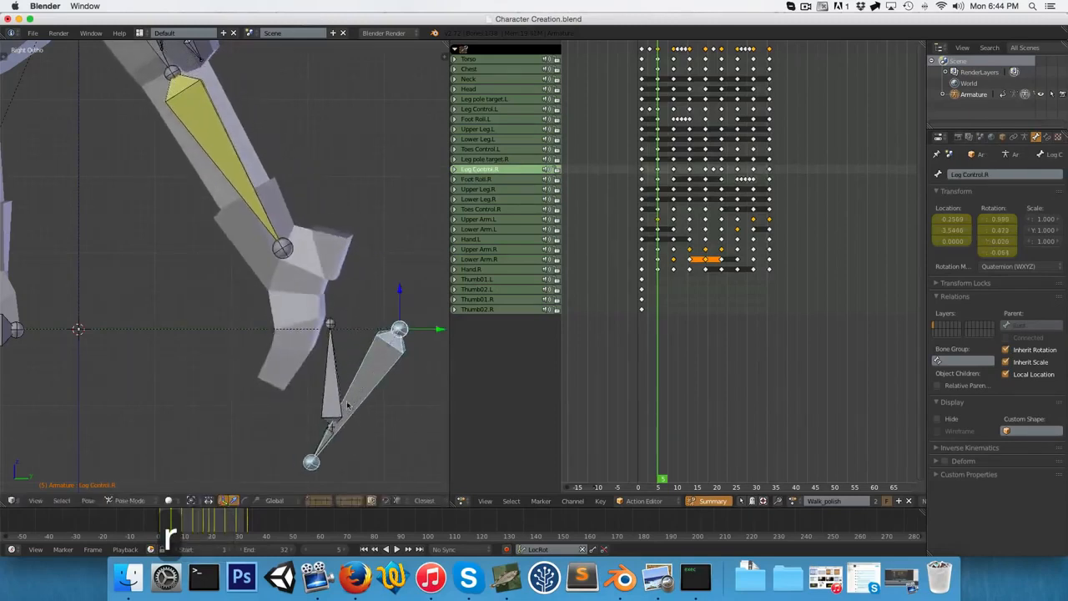
key(g)
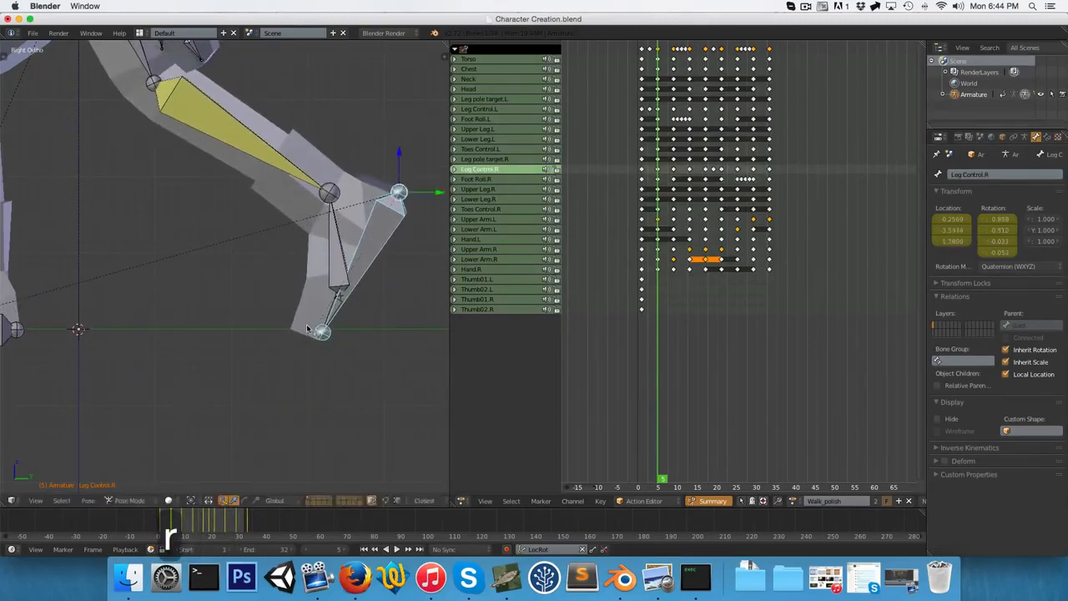
click(298, 318)
scroll(294, 323, down, 2)
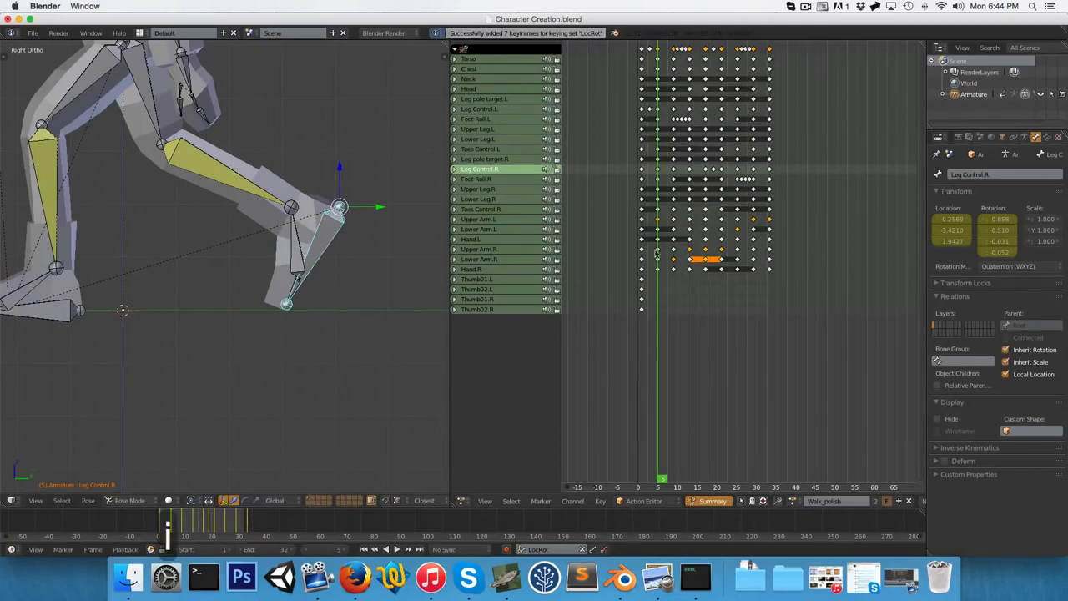
mouse_move(656, 251)
mouse_down()
mouse_move(608, 256)
mouse_move(658, 255)
mouse_up()
key(alt+a)
key(alt+a)
key(alt+a)
key(alt+a)
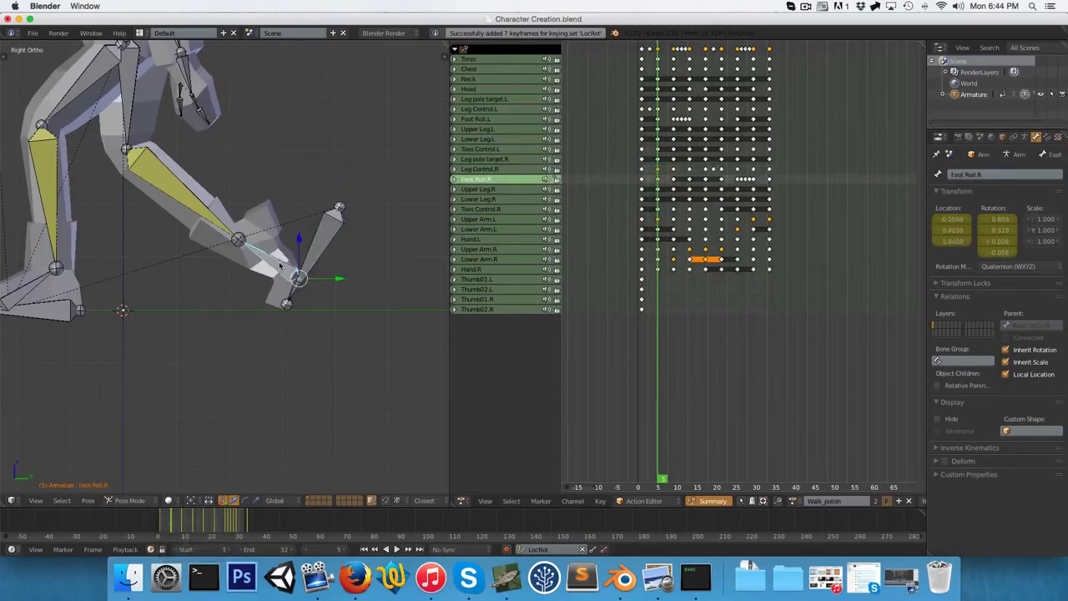
- Clear the Foot Roll.R rotation at frame 5, keyframe it, and play the walk cycle
key(alt+r)
scroll(282, 249, up, 2)
key(i)
drag(656, 264, 641, 265)
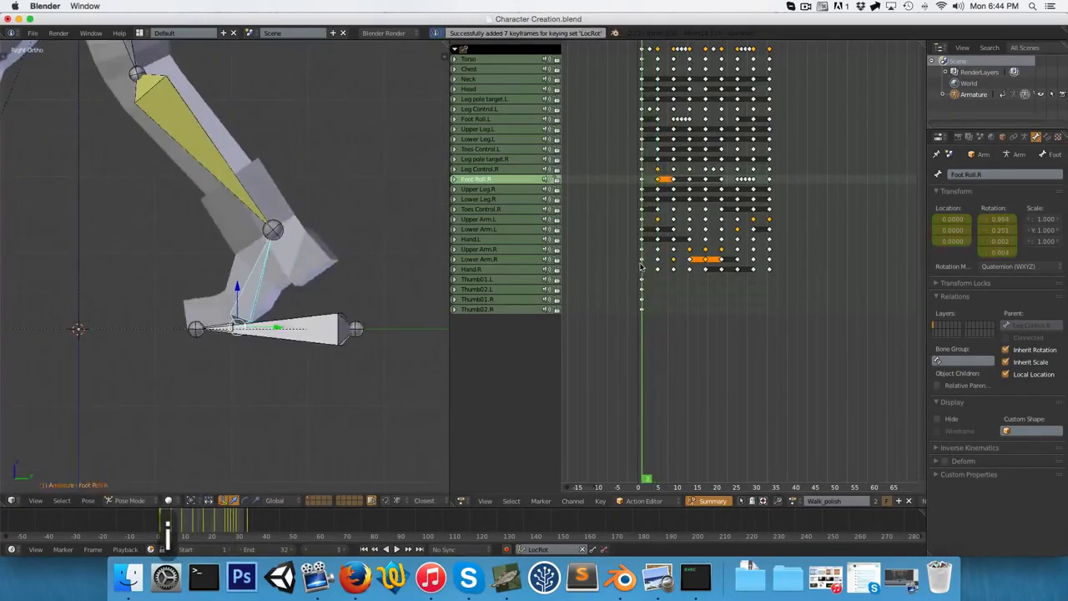
key(alt+a)
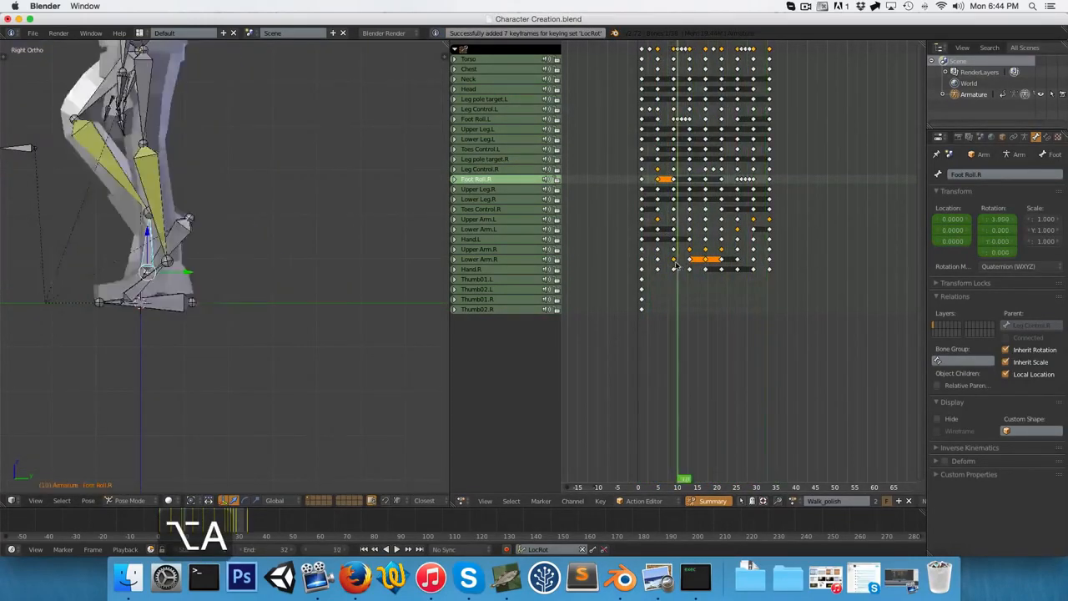
key(alt+a)
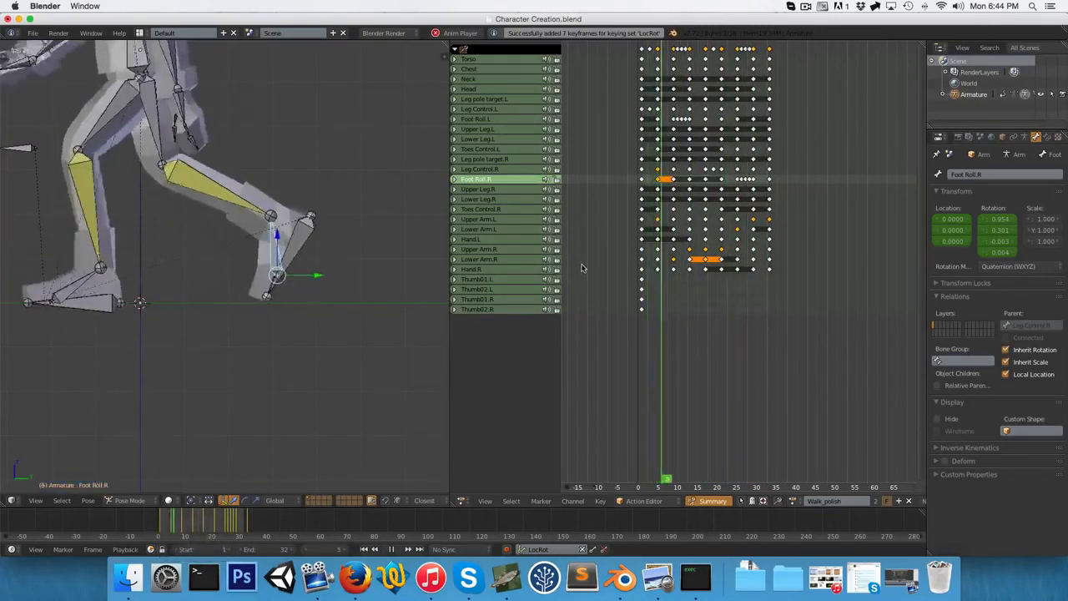
key(alt+a)
- In wireframe at frame 2, rotate the Toes Control.R bone to align the toes with the ground and keyframe it
click(642, 272)
scroll(342, 297, up, 4)
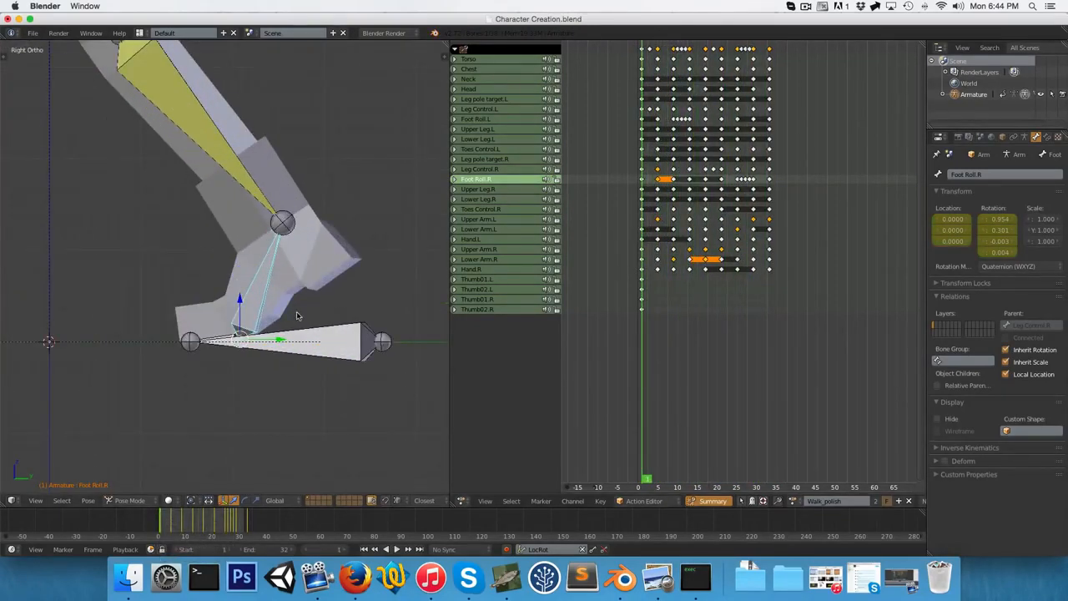
key(z)
key(Right)
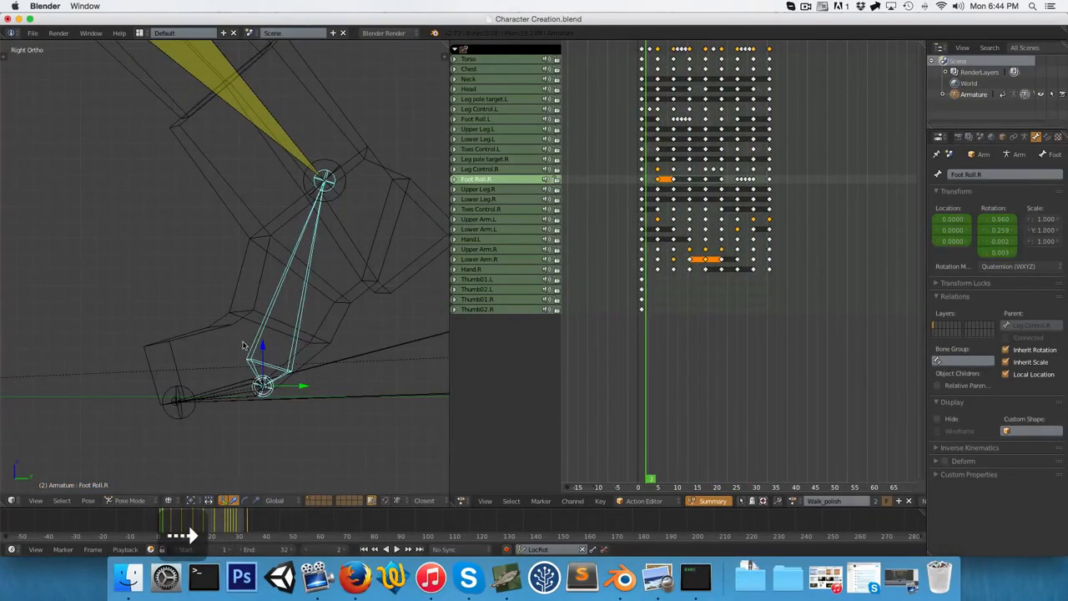
right_click(227, 394)
scroll(203, 394, up, 3)
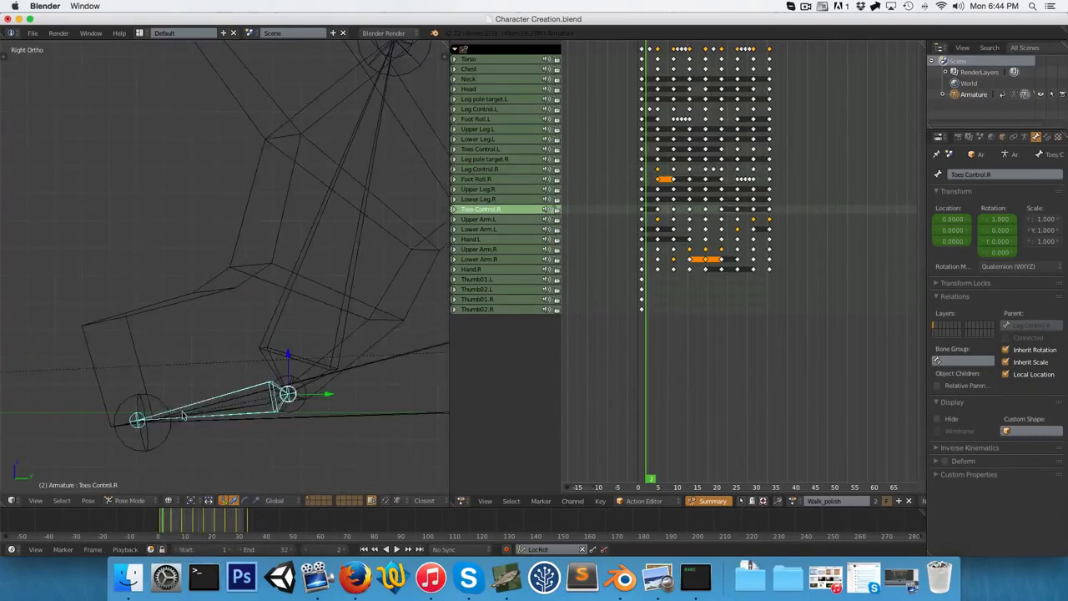
key(r)
scroll(173, 407, down, 2)
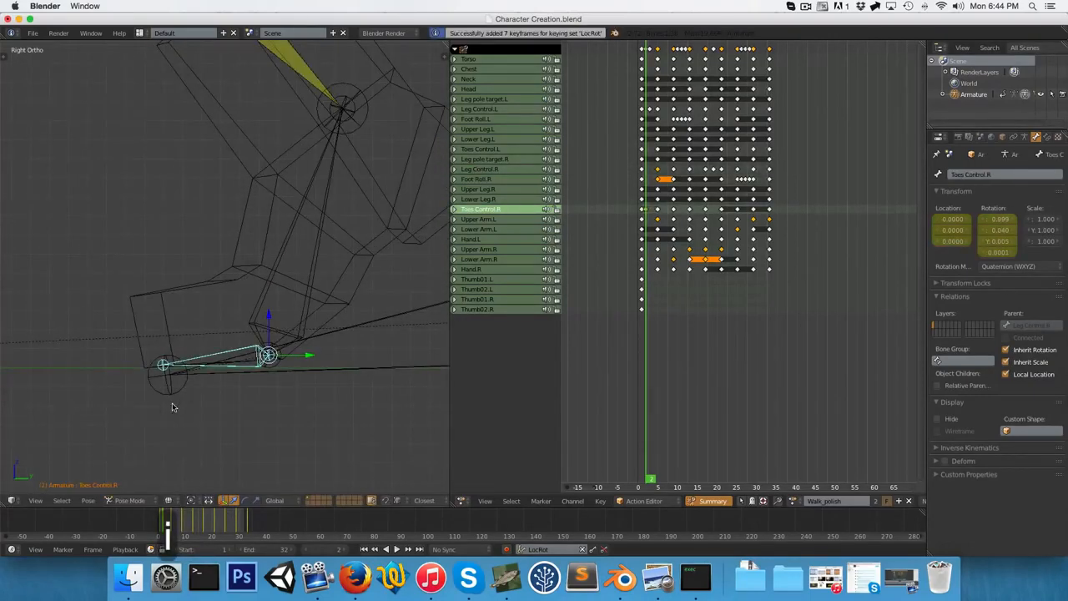
- Rotate and keyframe Toes Control.R at frames 3 and 4, restore solid shading, and play the walk cycle
key(Right)
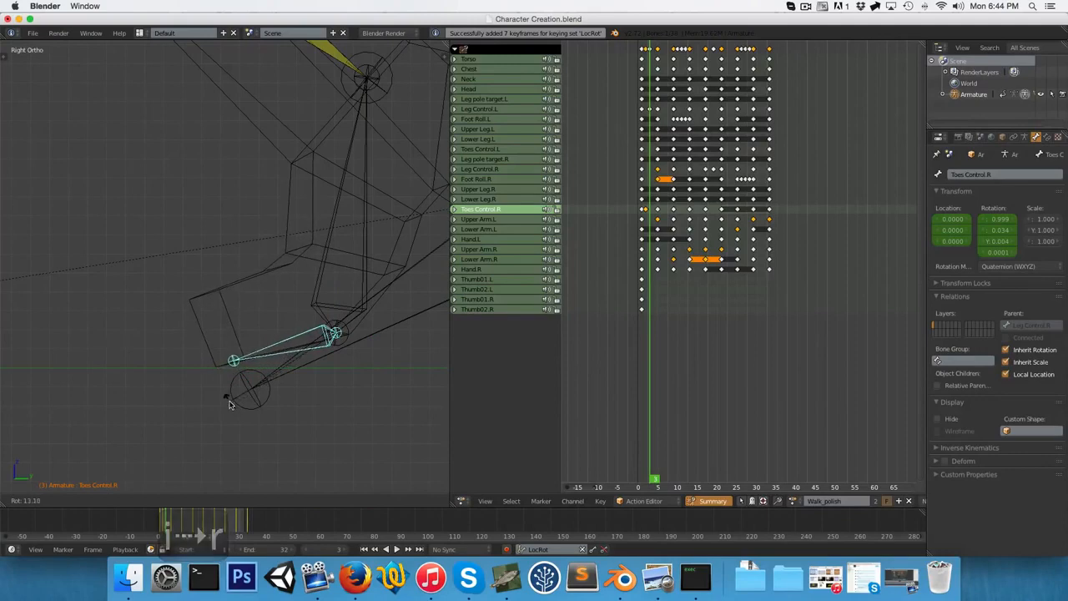
key(Right)
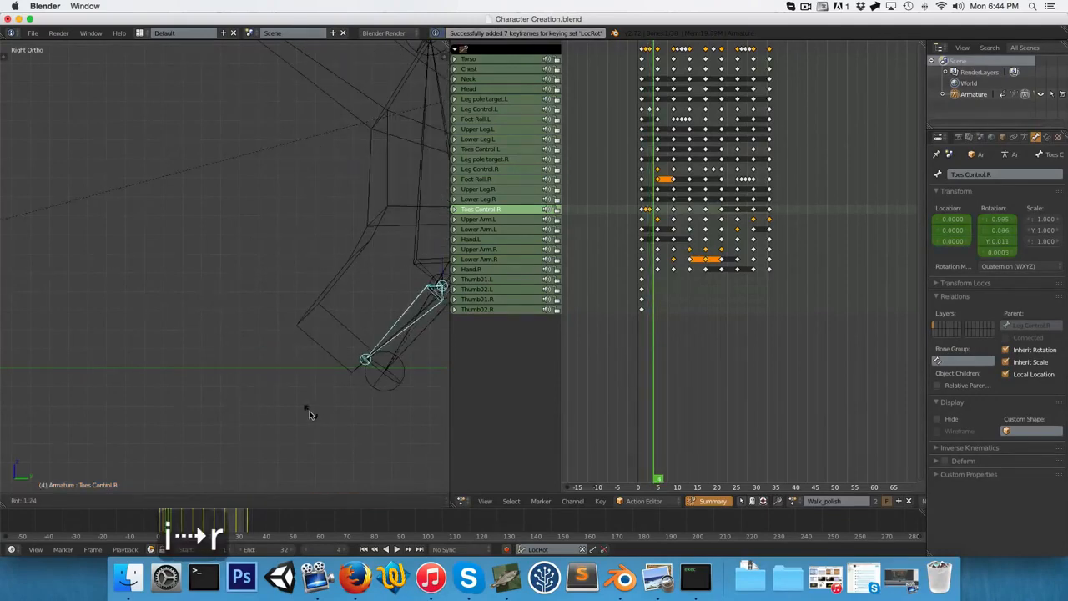
key(Right)
scroll(303, 411, up, 5)
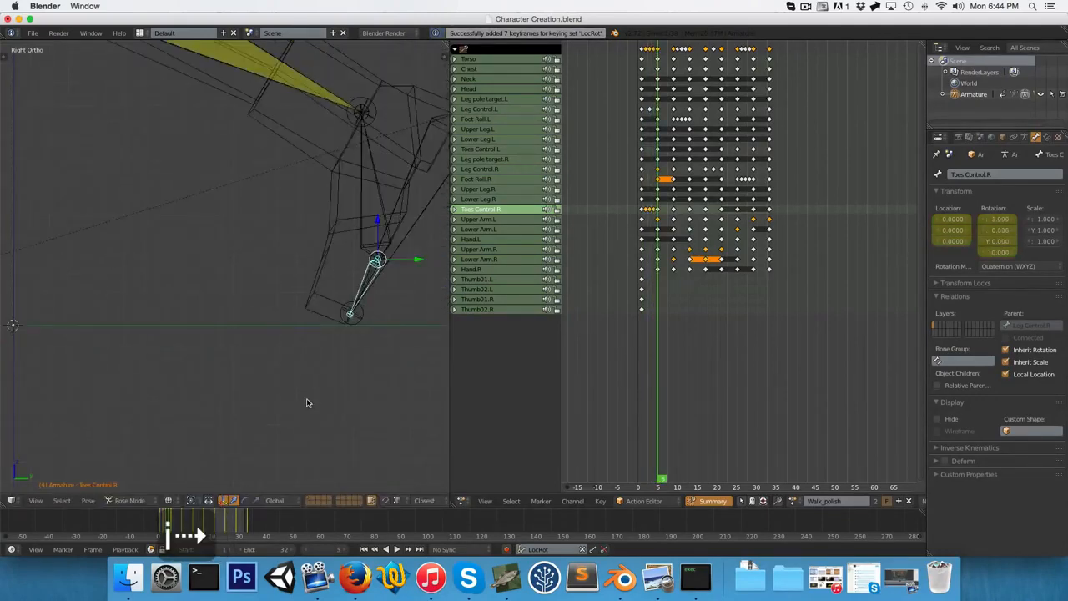
key(z)
click(618, 303)
key(alt+a)
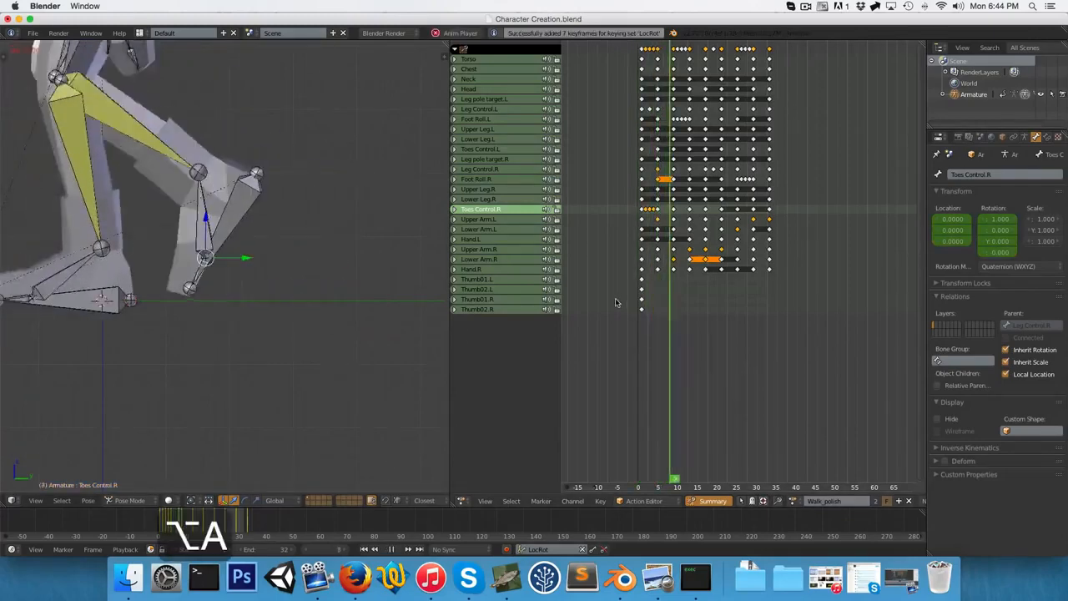
key(alt+a)
- At frame 21, select the Foot Roll.L bone and clear its rotation
click(733, 281)
drag(730, 285, 722, 285)
scroll(265, 307, up, 3)
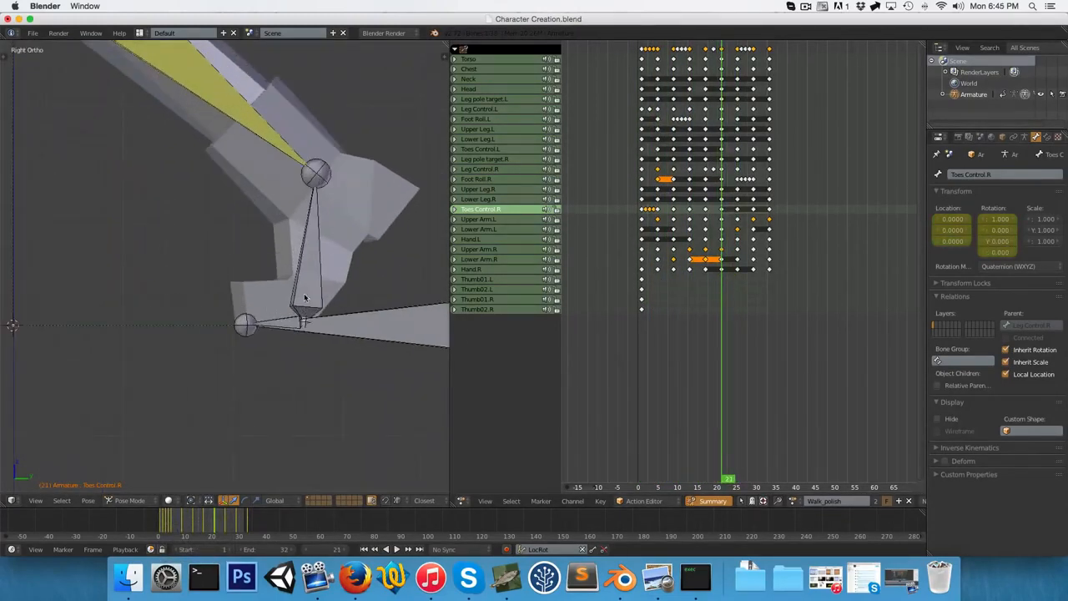
right_click(304, 295)
key(alt+r)
scroll(313, 277, down, 3)
- Rotate and move Leg Control.L so the heel lifts with the toes on the ground, and keyframe it with Foot Roll.L at frame 21
right_click(319, 310)
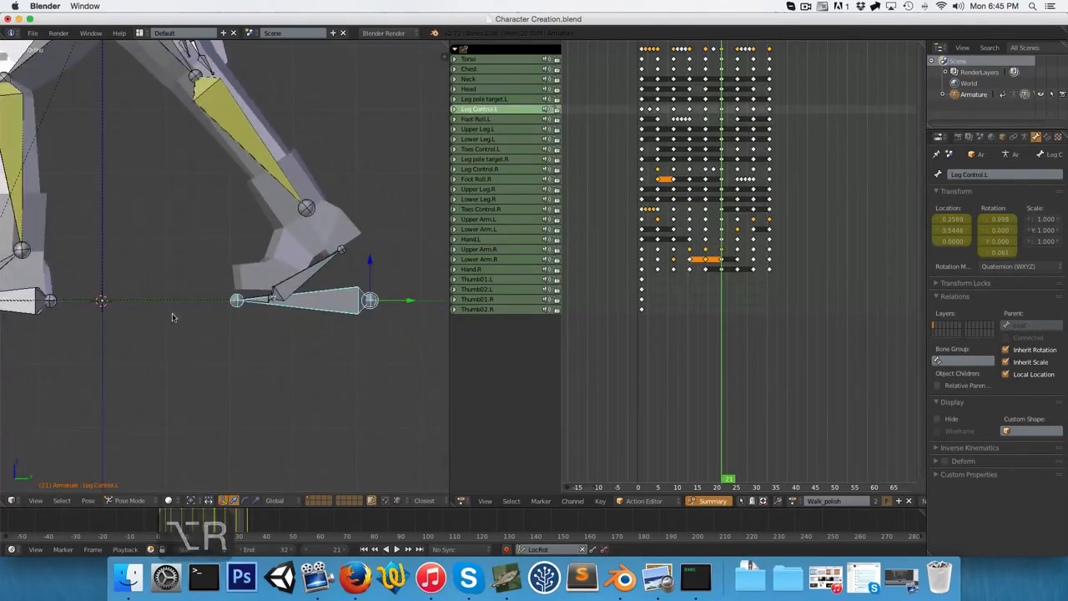
key(r)
key(g)
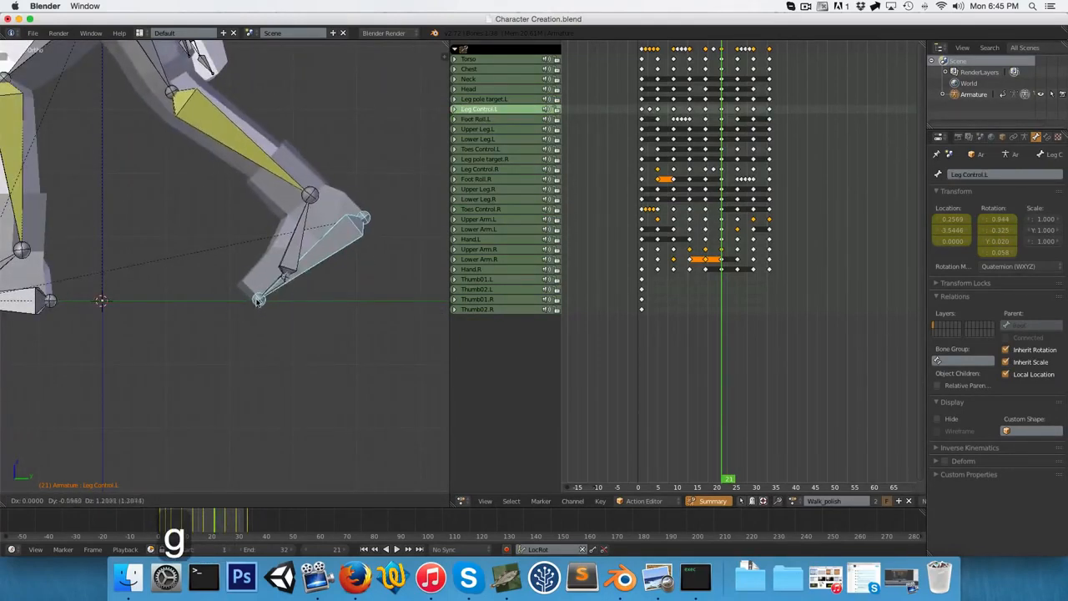
click(257, 302)
scroll(238, 345, up, 2)
key(r)
click(303, 384)
key(g)
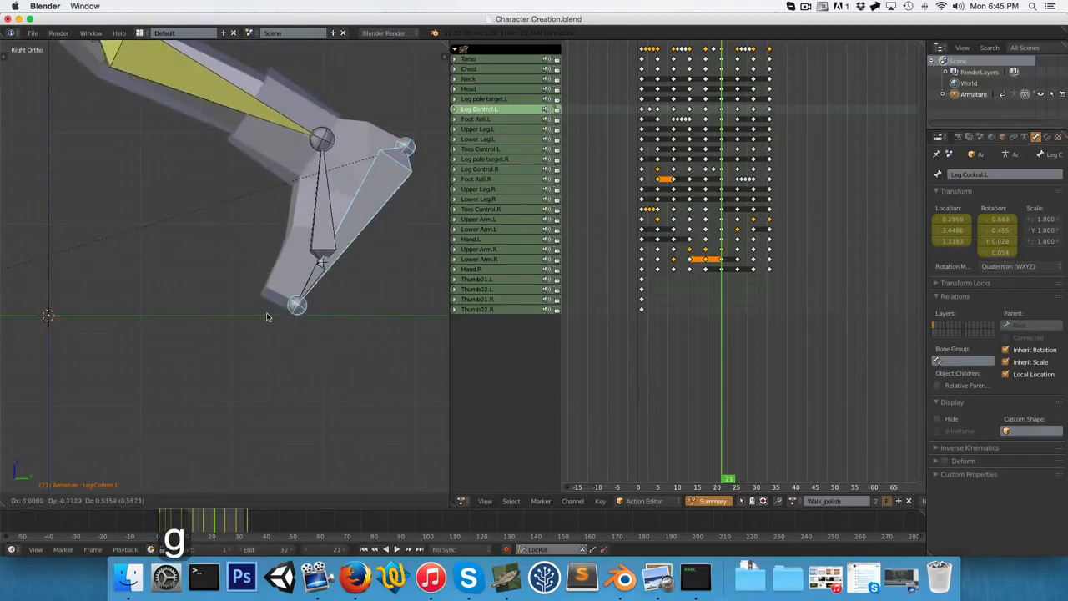
click(269, 318)
scroll(293, 301, down, 2)
shift+right_click(289, 248)
- In wireframe at frame 17, rotate the Toes Control.L bone slightly to meet the ground line and keyframe it
key(Down)
scroll(221, 293, up, 4)
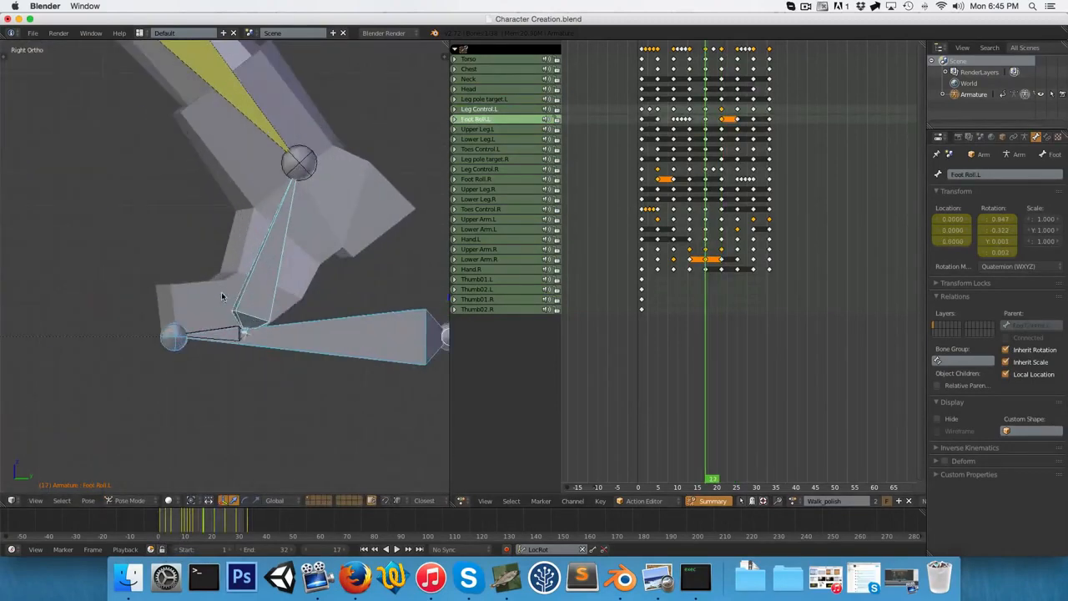
right_click(205, 337)
right_click(204, 334)
scroll(201, 337, up, 5)
key(z)
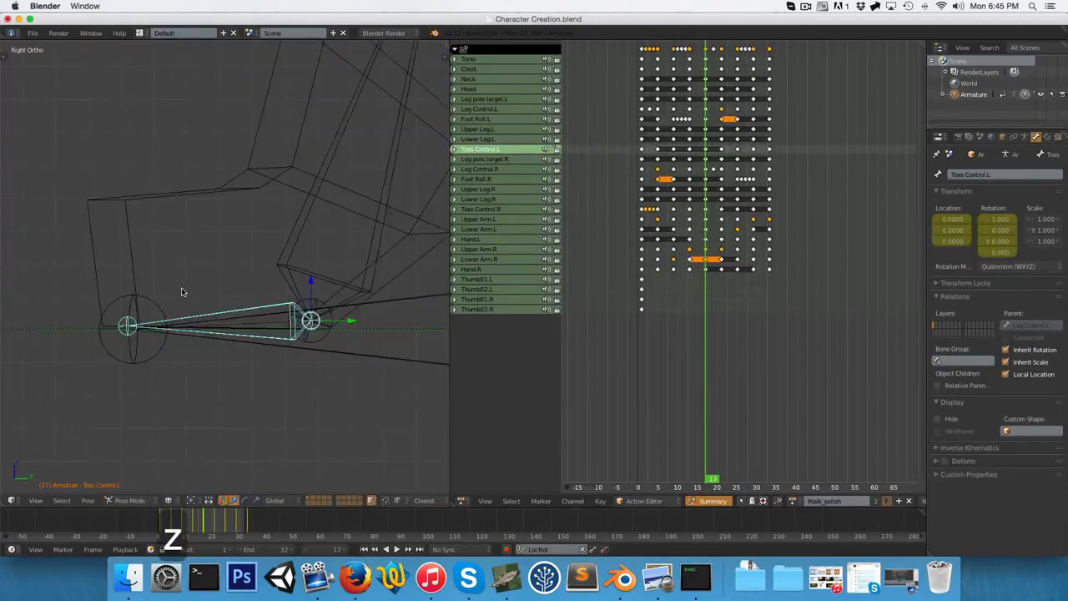
key(Right)
key(Left)
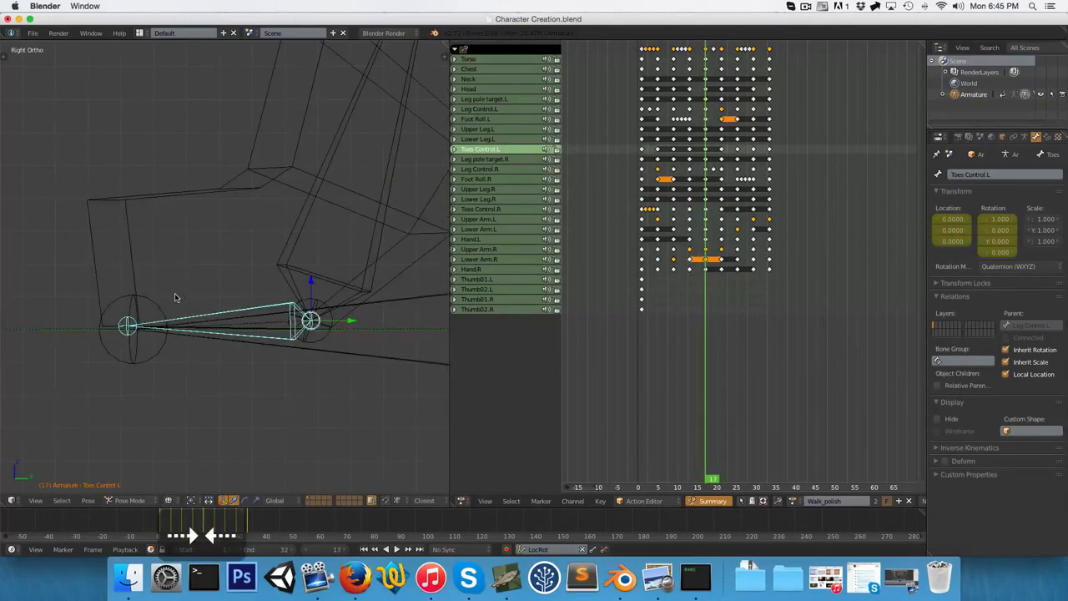
key(Left)
key(r)
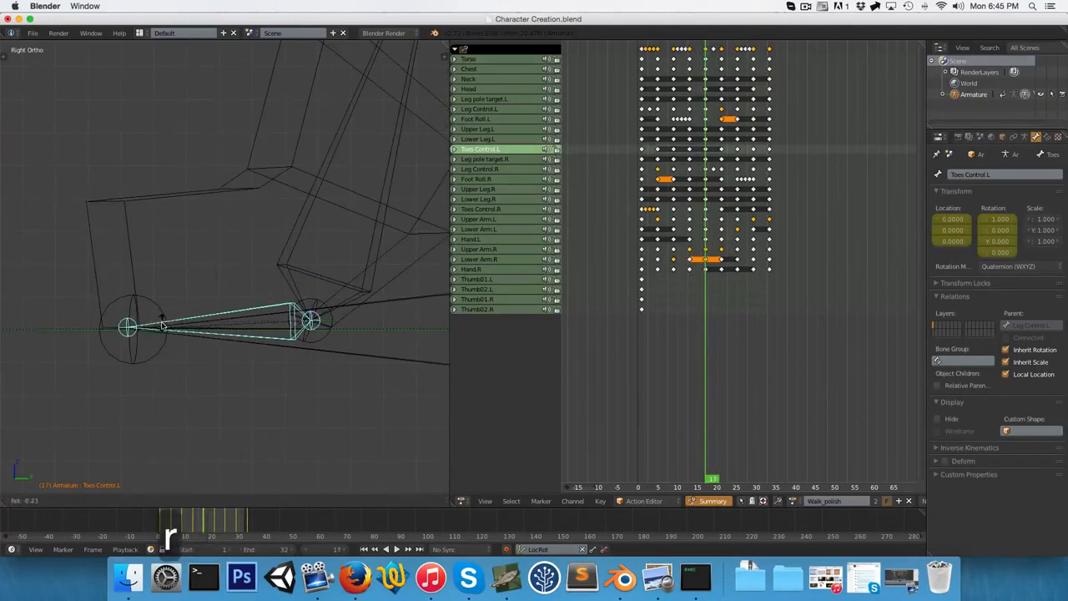
click(161, 325)
key(i)
- Rotate Toes Control.L to keep the toes at ground level on frames 18, 19 and 20, keyframing each frame
key(Right)
key(r)
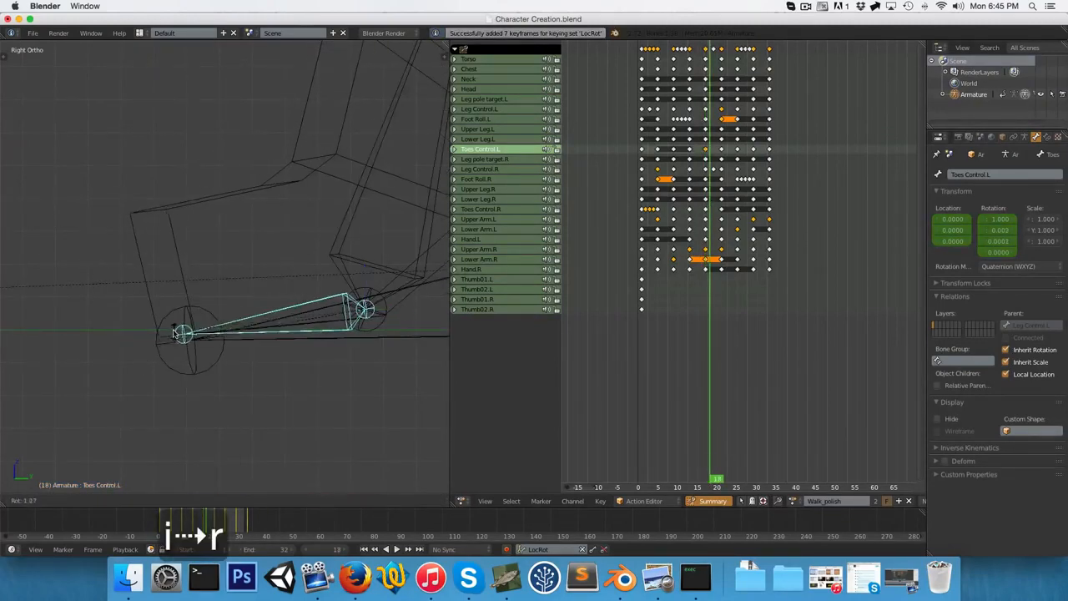
click(167, 327)
key(i)
key(r)
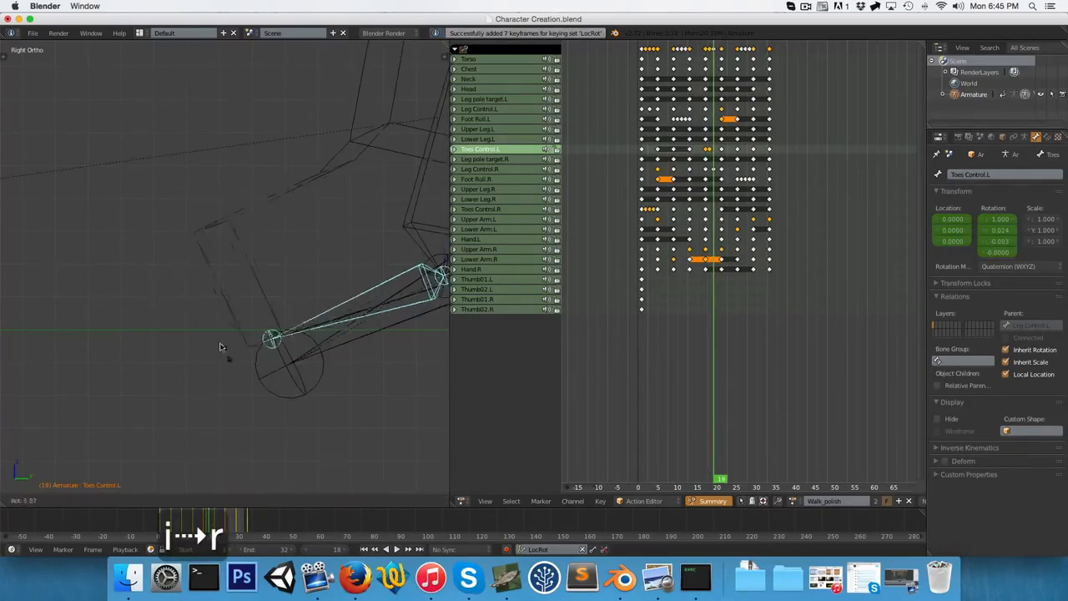
click(215, 338)
key(i)
key(Right)
key(Right)
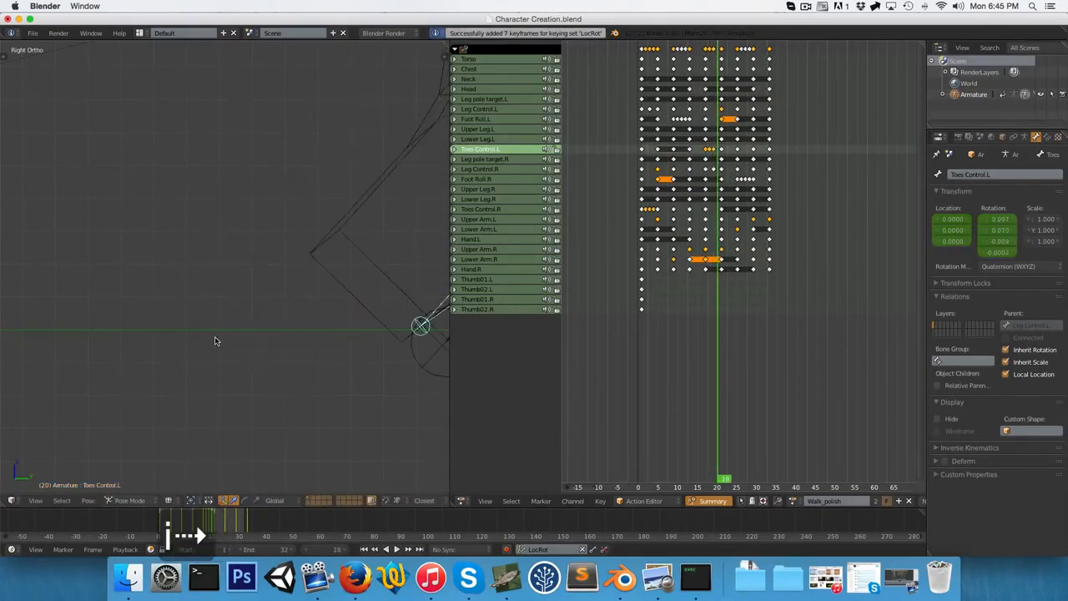
click(278, 369)
key(i)
- Restore solid shading and Pose Mode, and play the walk cycle from the side to review both feet
key(Down)
key(Right)
key(Right)
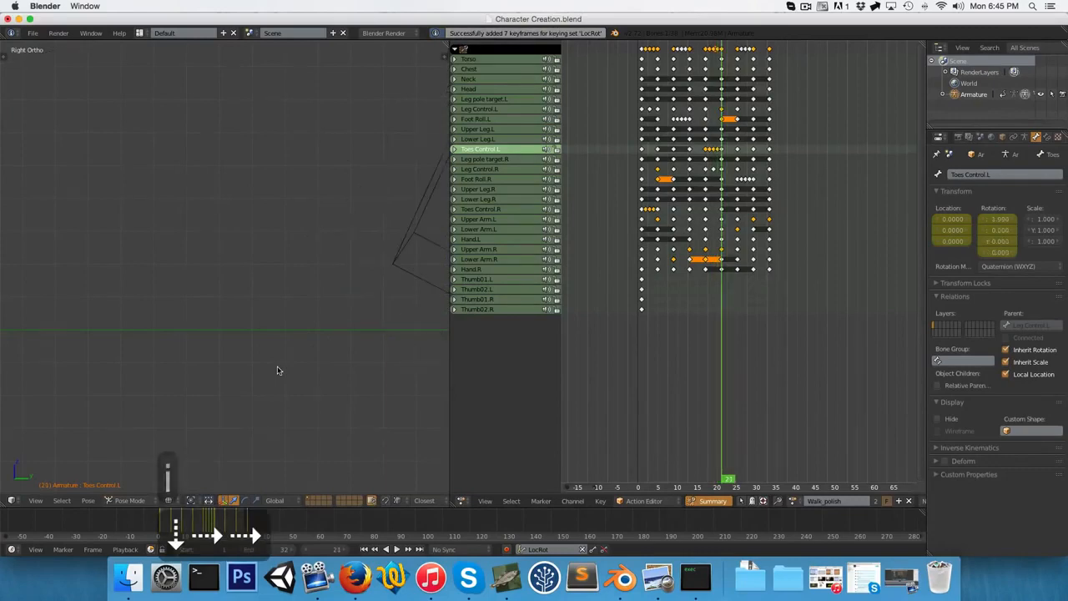
scroll(278, 370, down, 12)
key(z)
key(Tab)
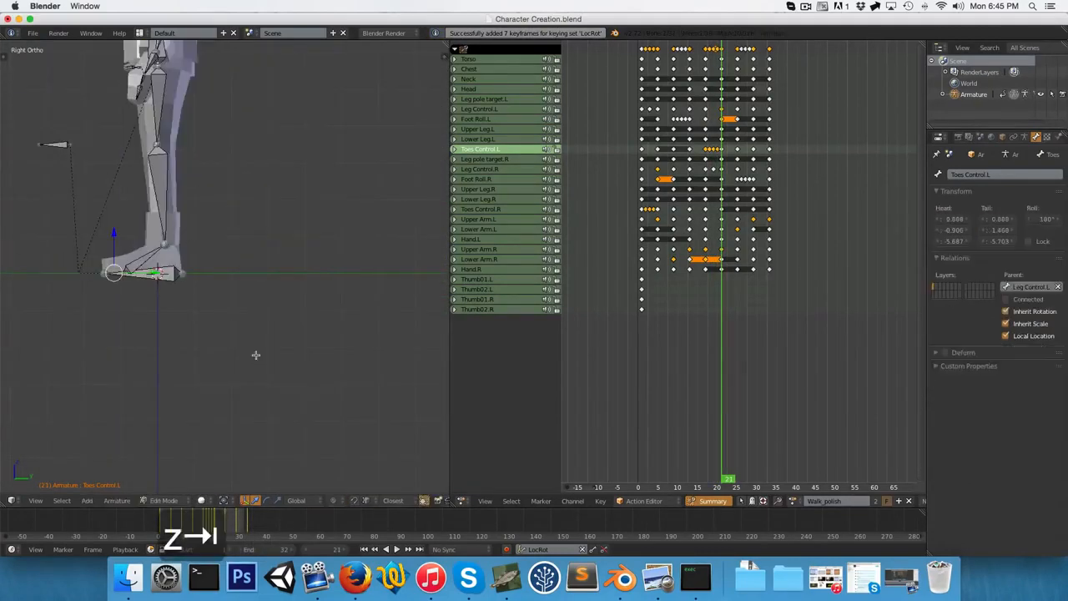
key(ctrl+Tab)
key(alt+a)
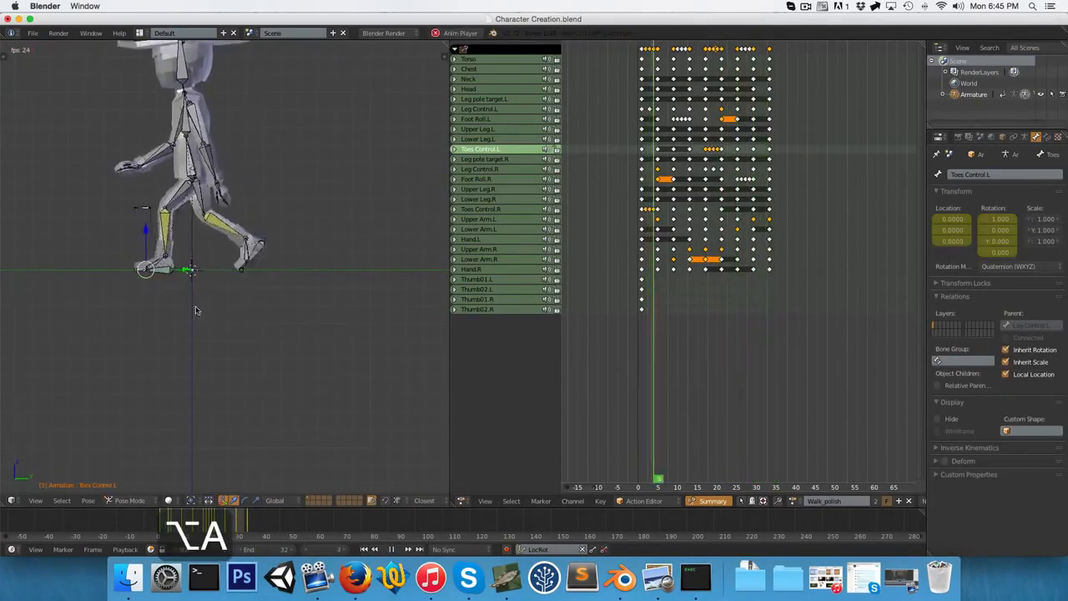
shift+middle_drag(196, 310, 258, 375)
scroll(310, 386, up, 2)
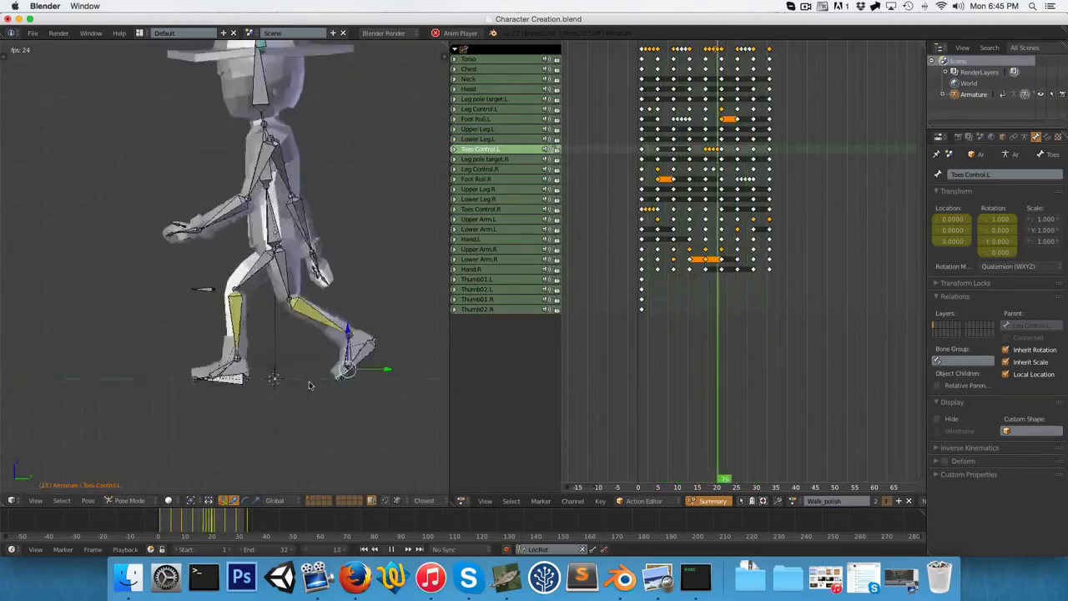
scroll(309, 384, up, 4)
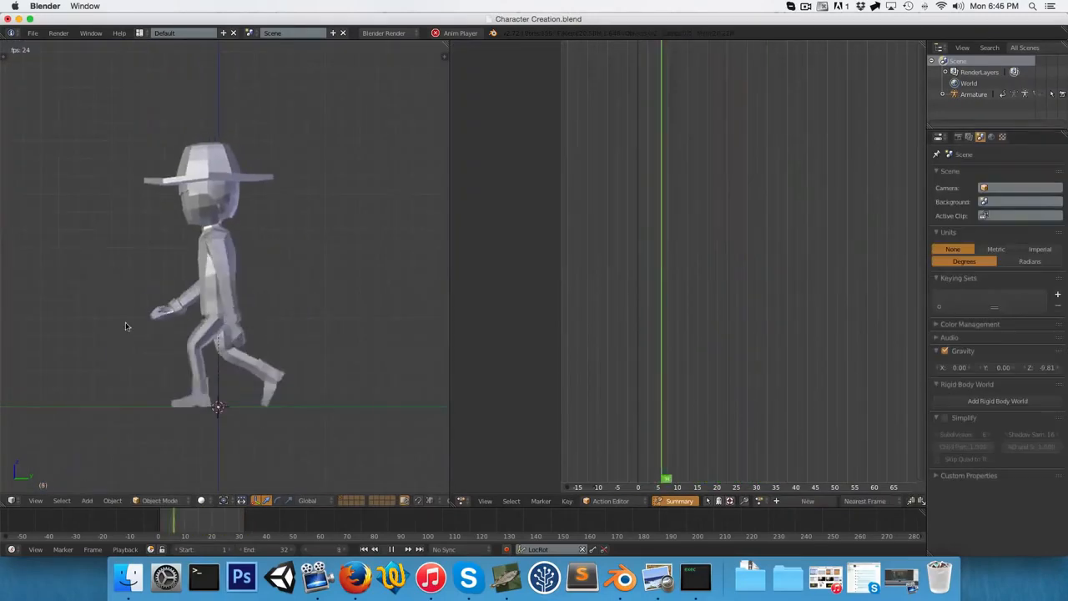
- Review the playing walk cycle from the front, stop playback and return to the side view
key(KP_1)
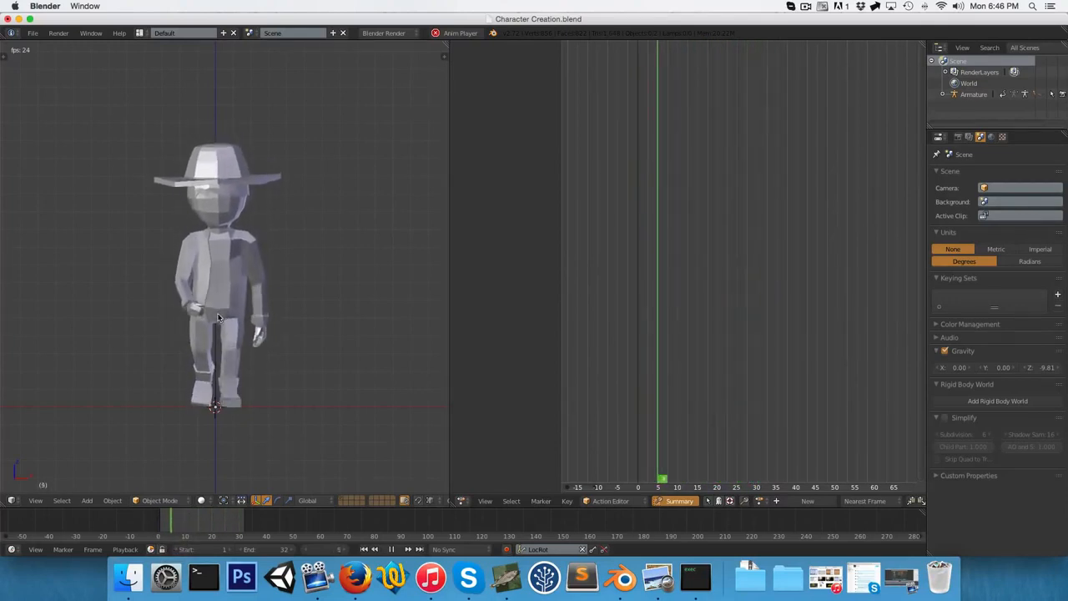
key(alt+a)
key(KP_3)
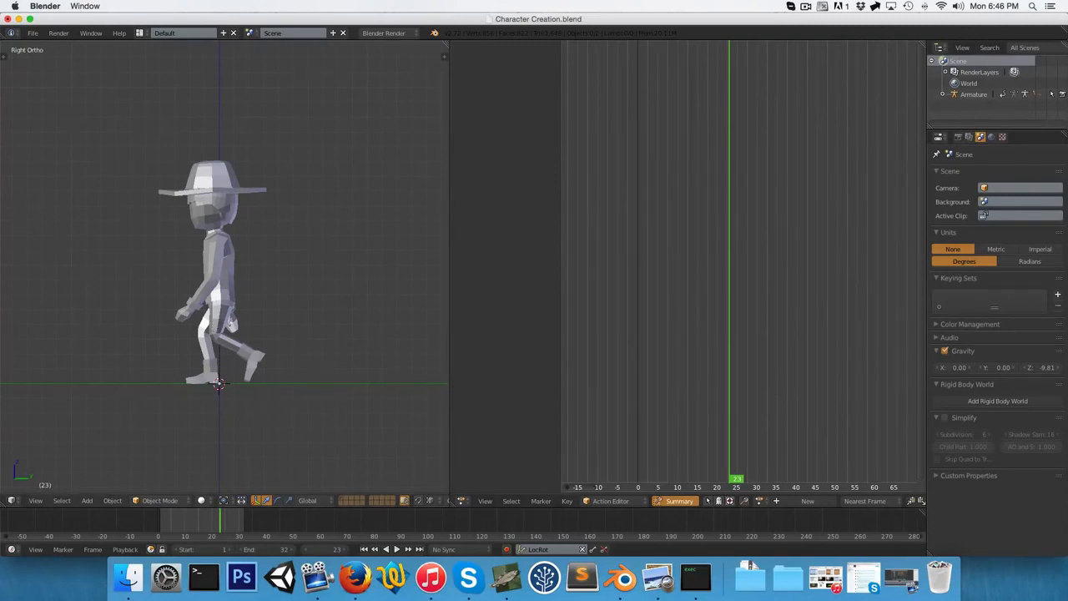
- Unhide the armature and rename its action Walk
key(alt+h)
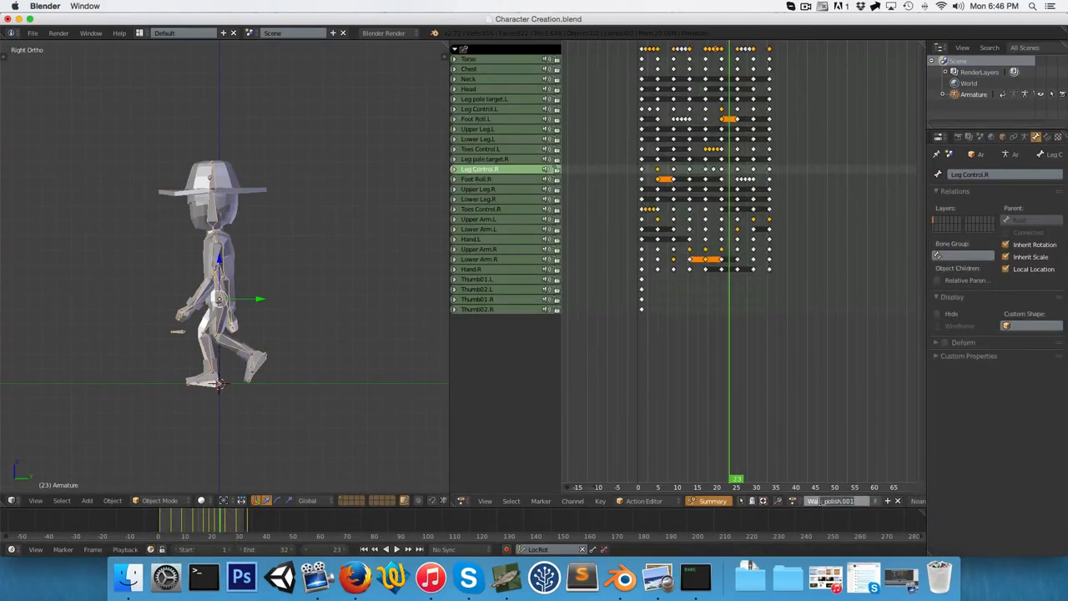
key(BackSpace)
key(Return)
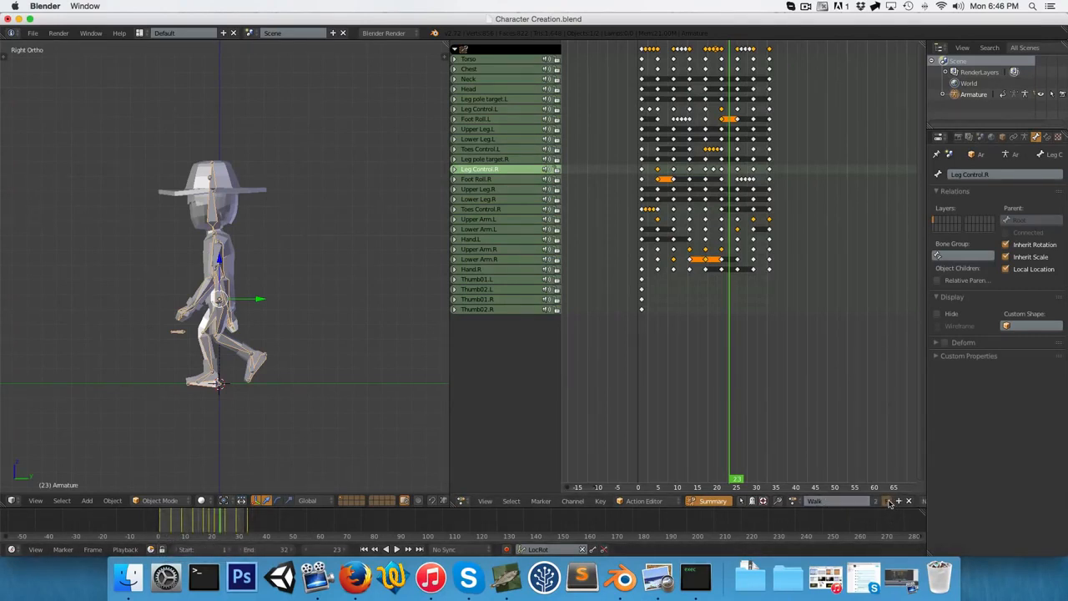
- Open the NLA Editor and push the armature's Walk action down into a strip
click(464, 501)
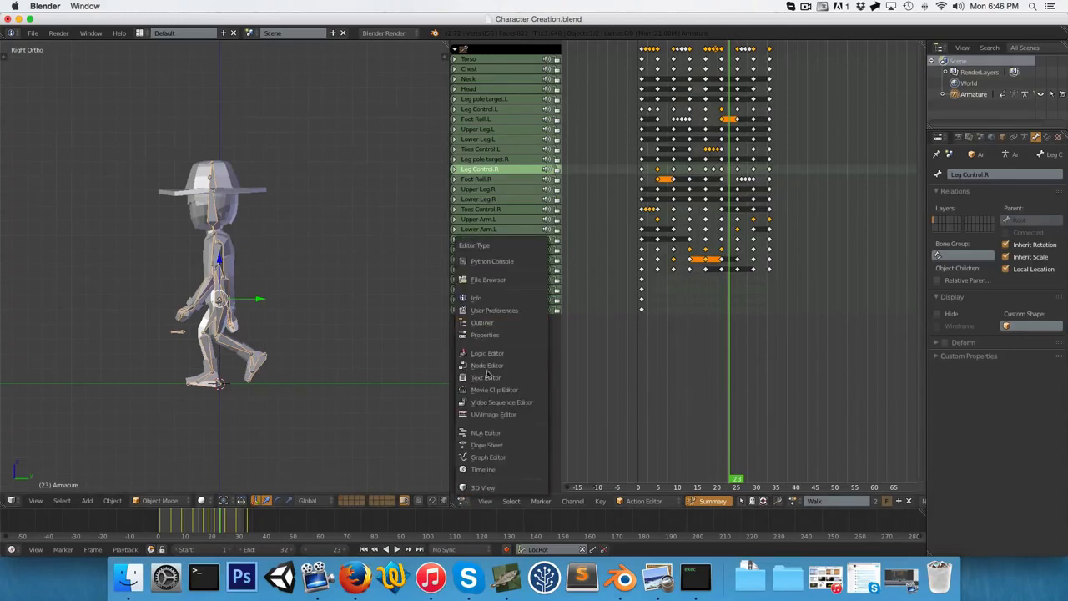
click(489, 433)
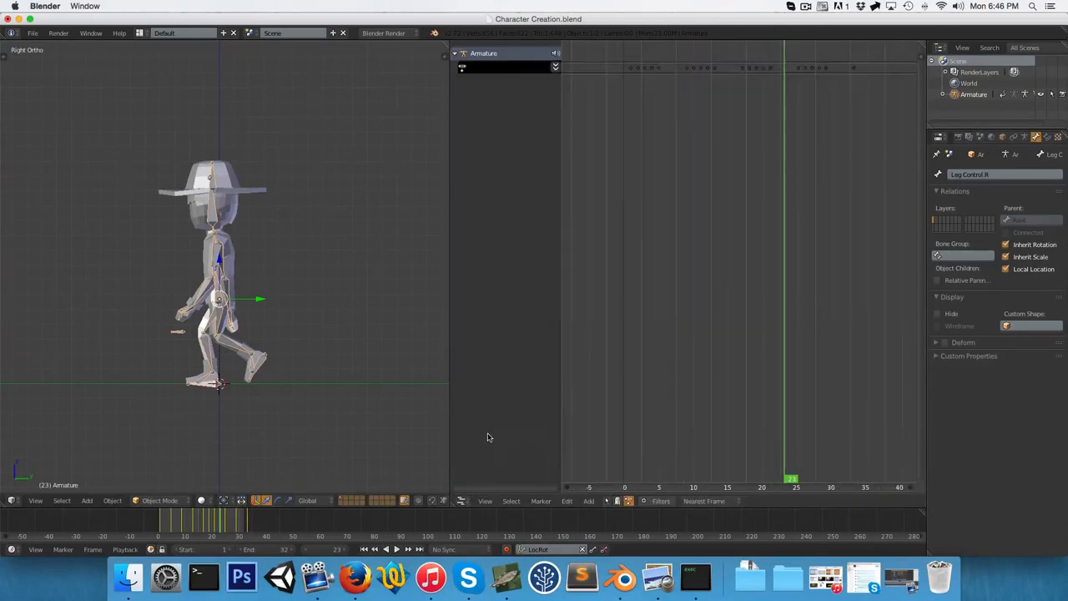
click(555, 68)
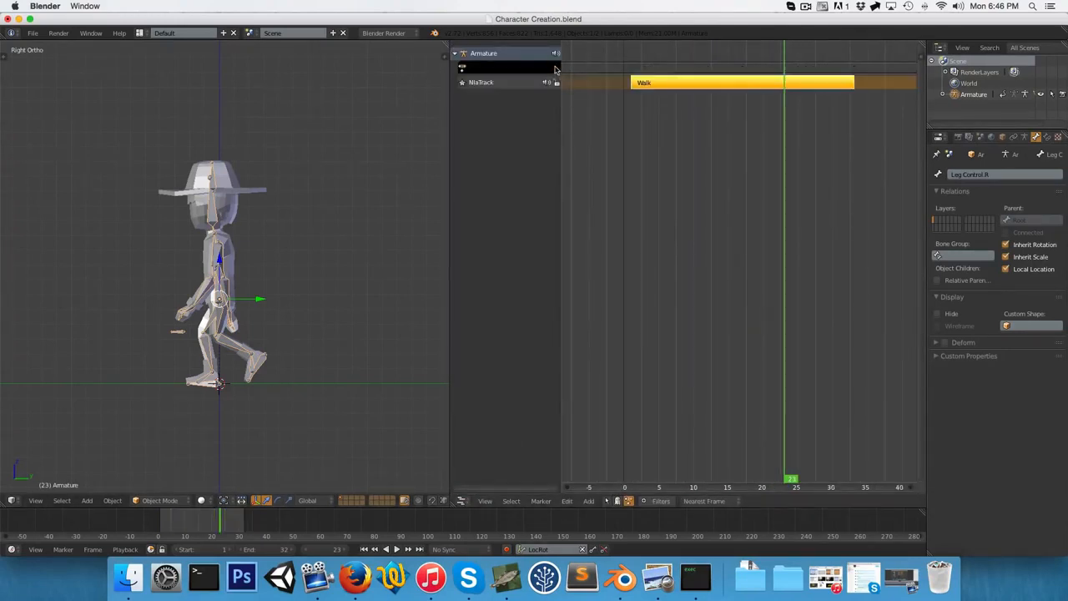
- Set the Walk strip's Repeat value to 50 in its properties
key(n)
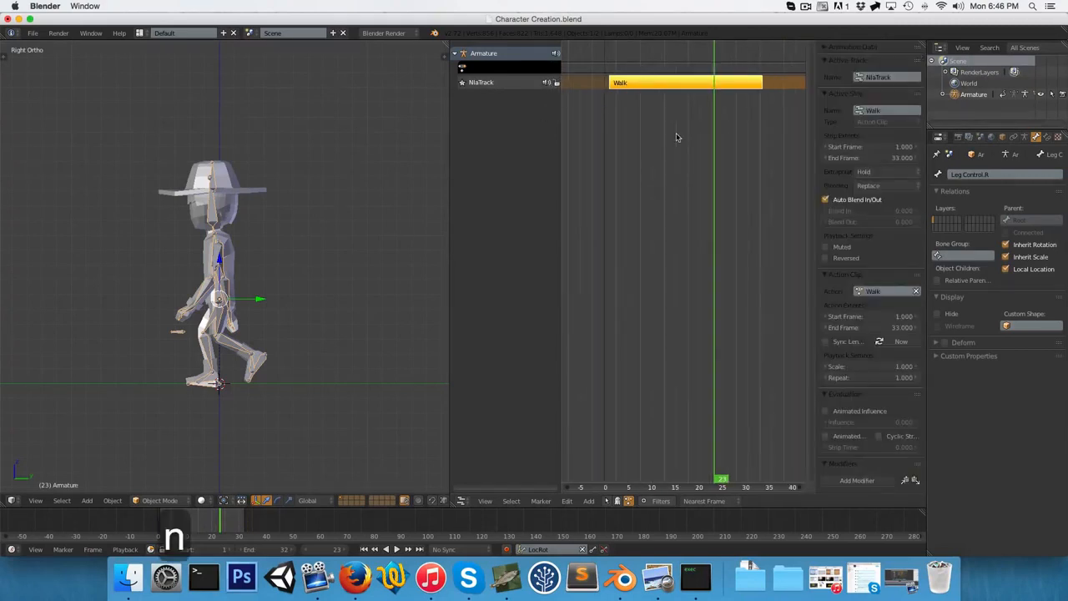
click(860, 378)
text(50)
key(Return)
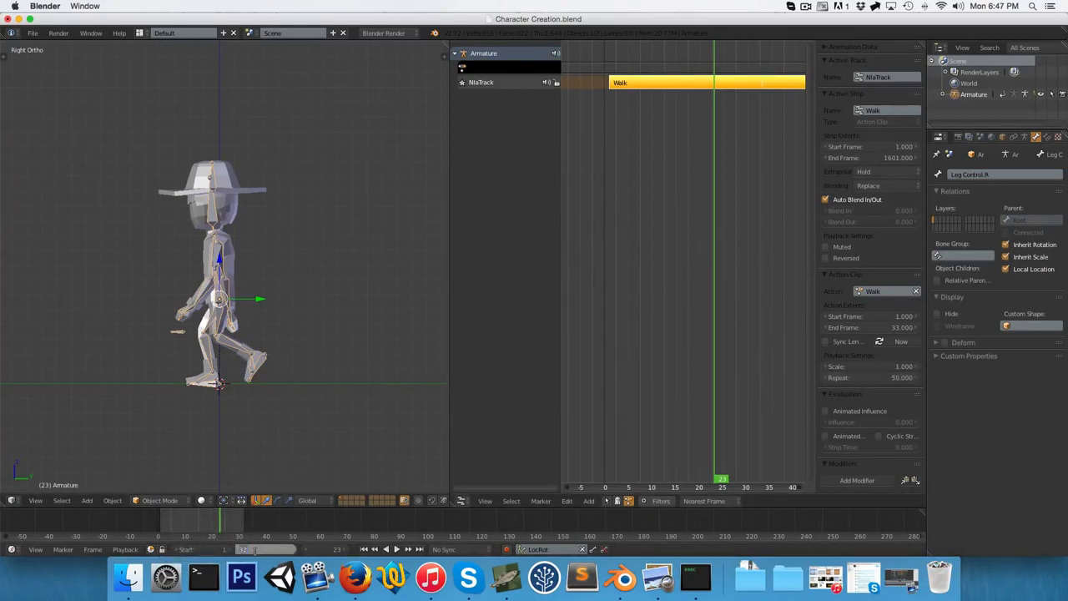
- Set the scene's end frame to 500 and play the repeated walk in the viewport
text(500)
key(Return)
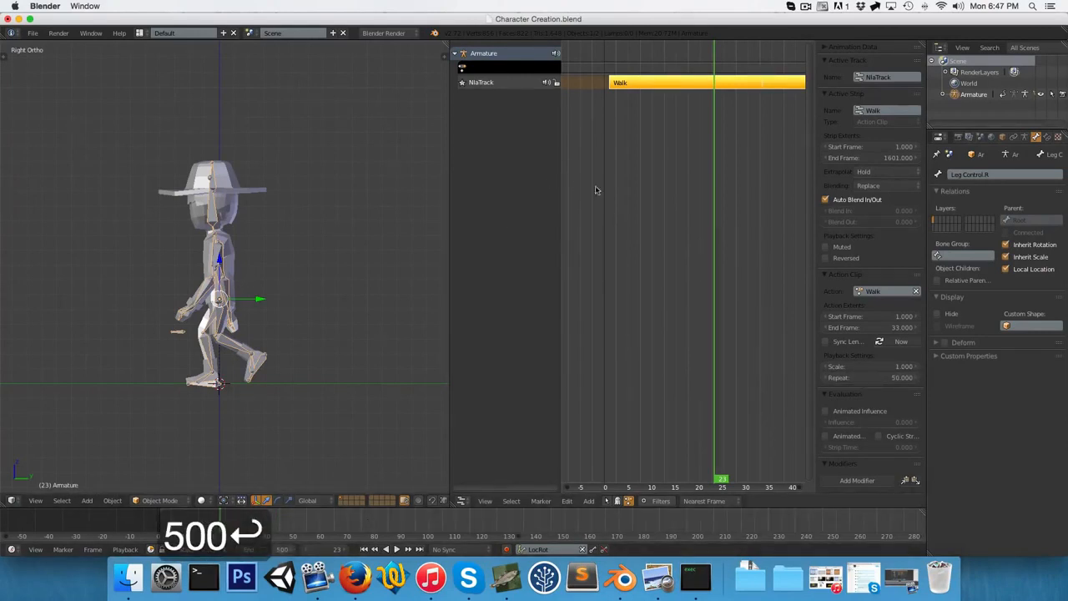
key(alt+a)
key(ctrl+Tab)
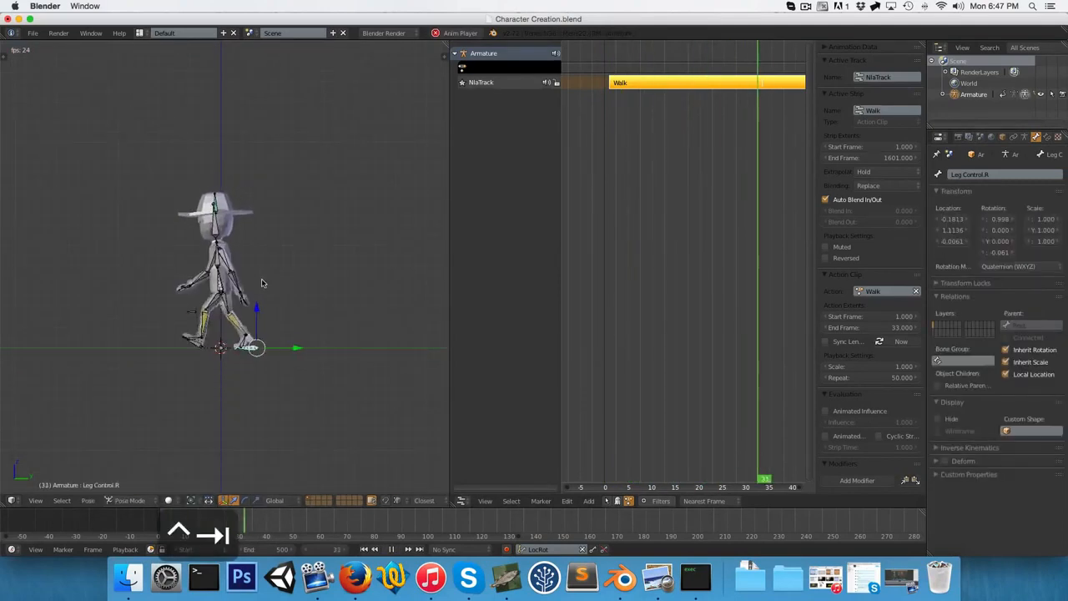
key(ctrl+Tab)
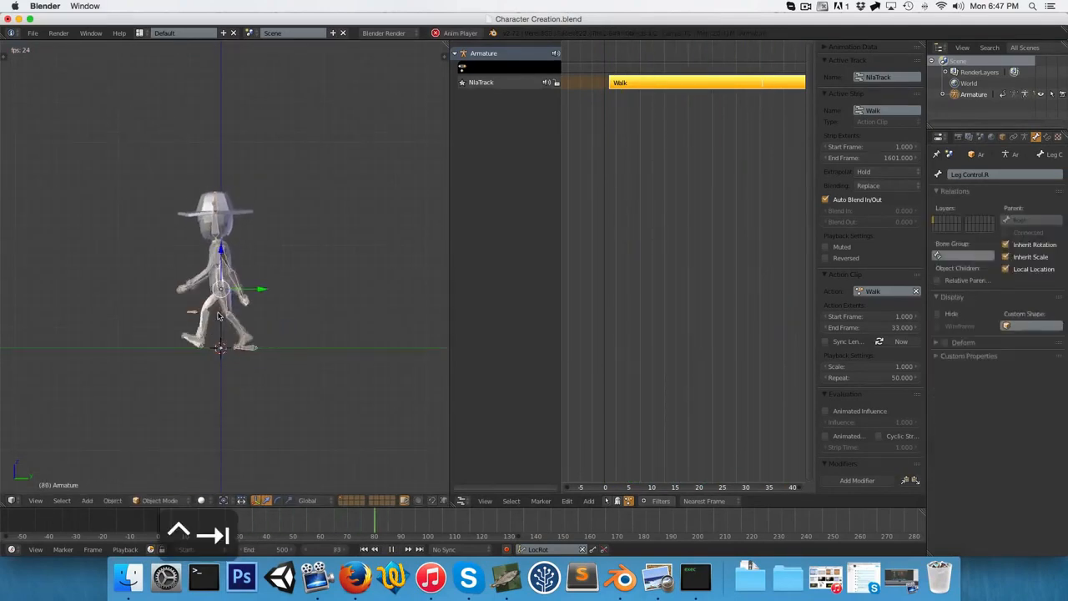
key(alt+a)
- Centre the 3D cursor at the origin and add a Path curve there
key(shift+c)
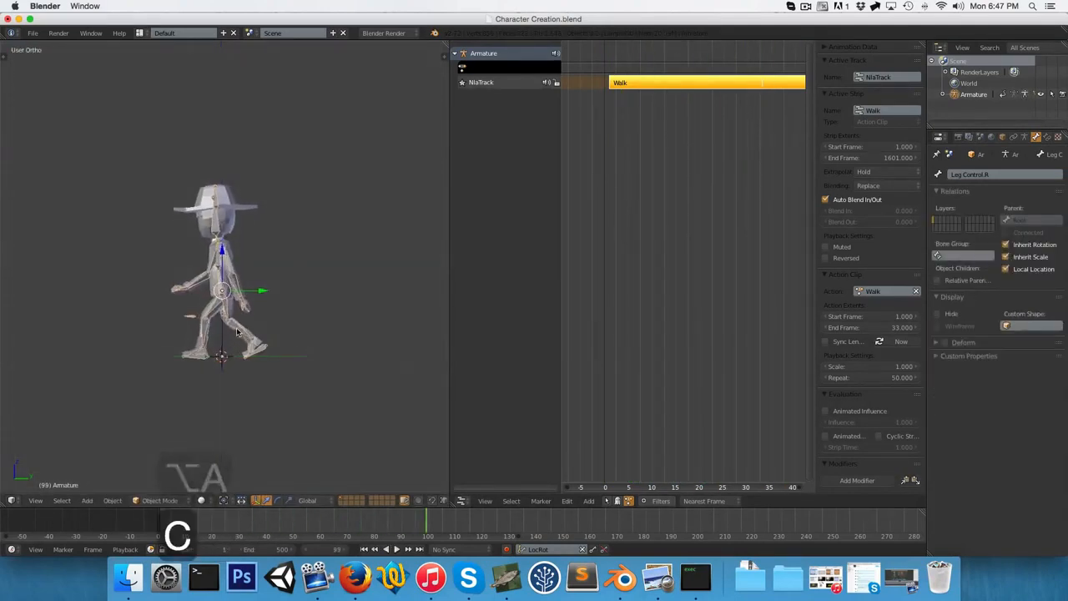
key(shift+a)
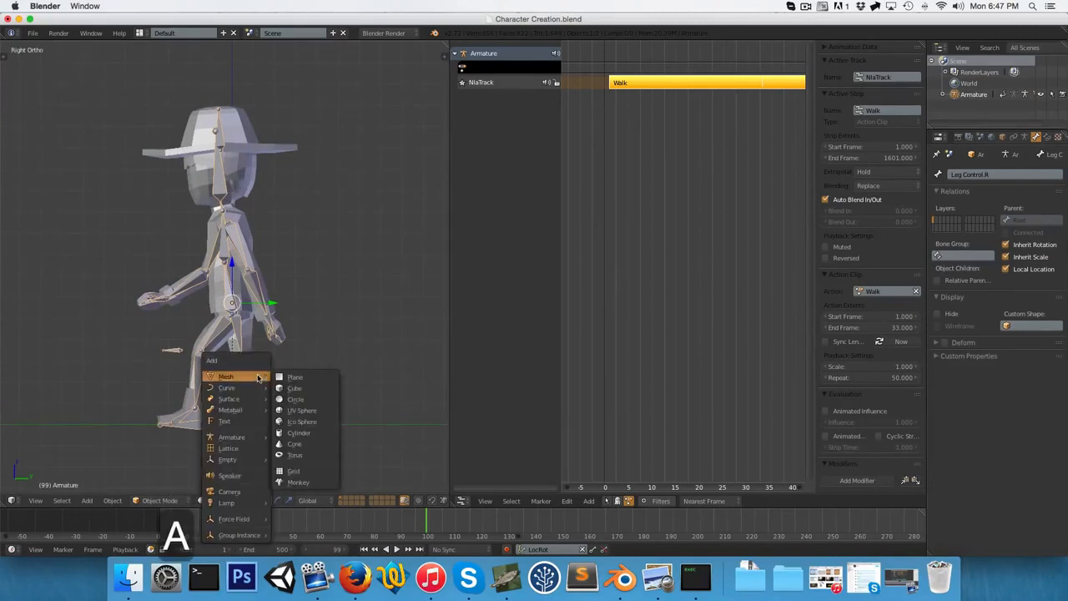
mouse_move(234, 390)
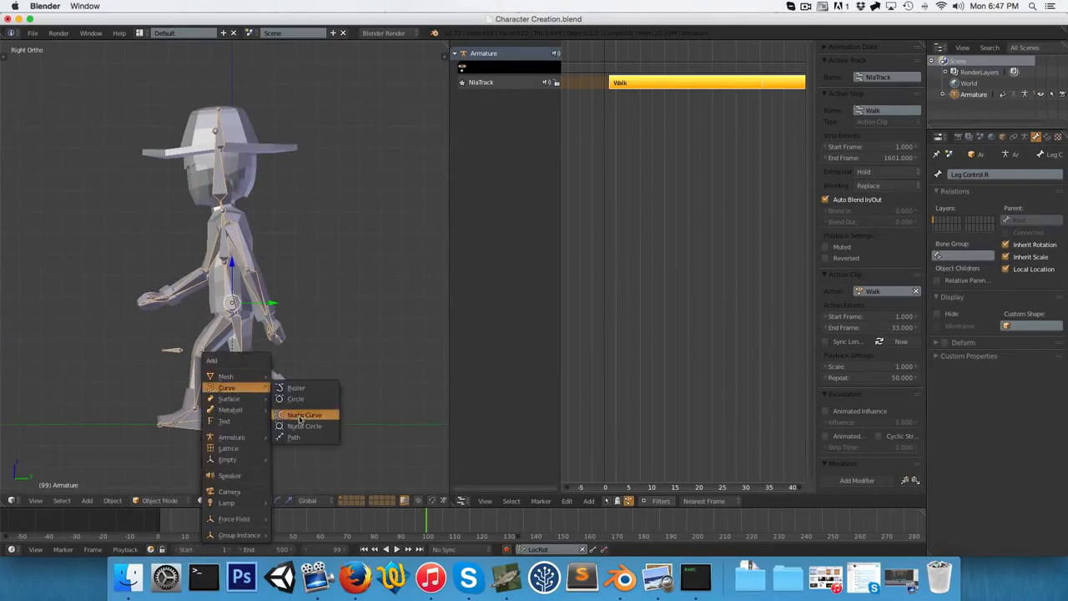
click(294, 436)
- In top wireframe view, rotate the path 90° and move it so that it extends forward from the character's centre
scroll(255, 398, down, 3)
key(7)
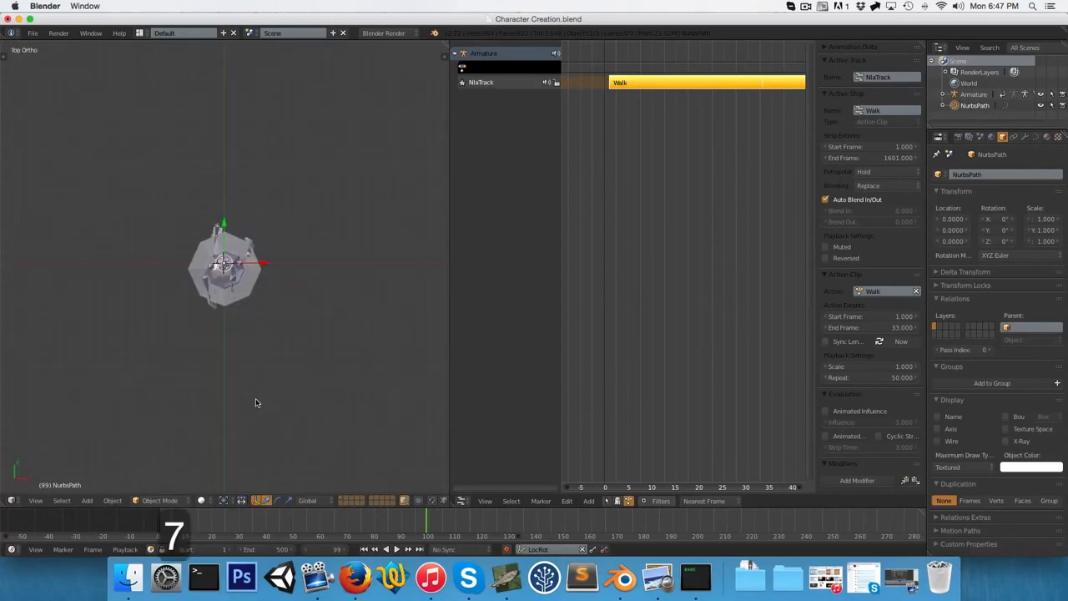
key(z)
scroll(224, 313, up, 8)
text(r90)
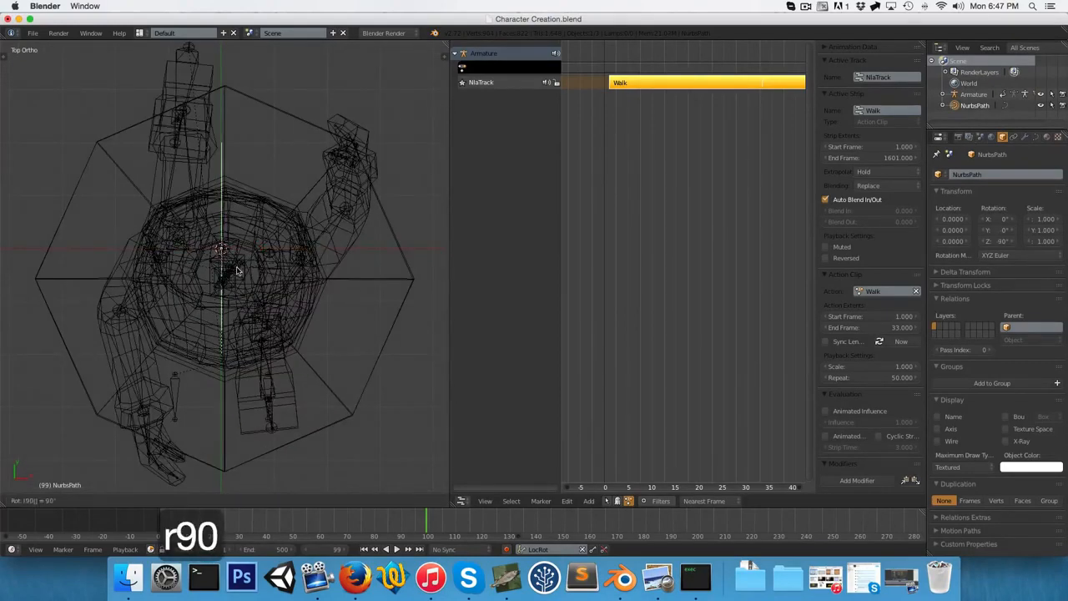
key(Return)
key(g)
click(234, 372)
- In Edit Mode, move the path's far end point a long way in front of the character to lengthen the path
key(Tab)
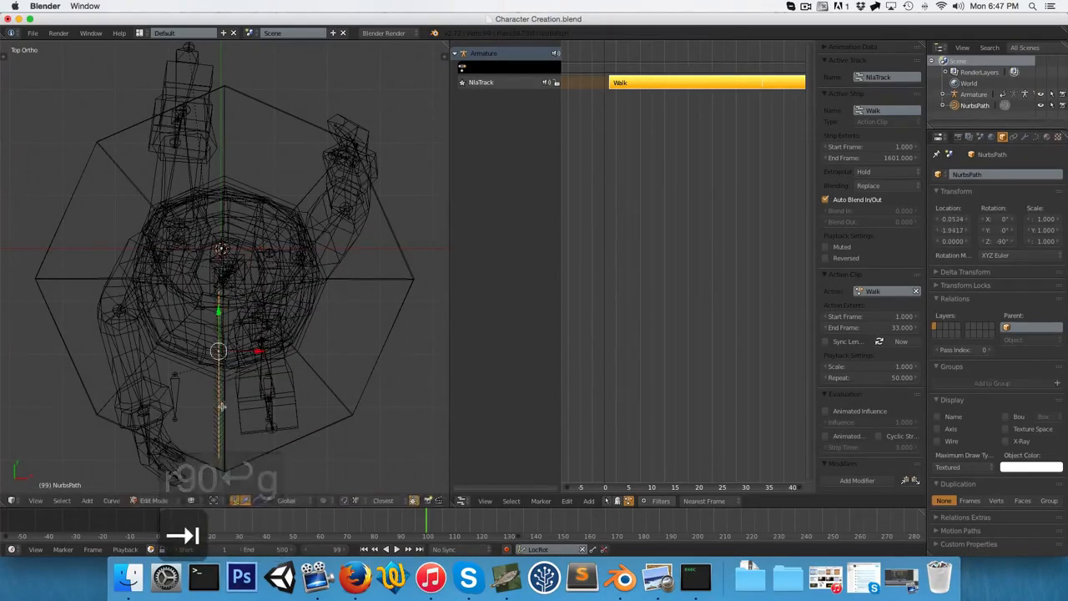
shift+middle_drag(222, 406, 208, 295)
right_click(213, 343)
scroll(204, 201, down, 4)
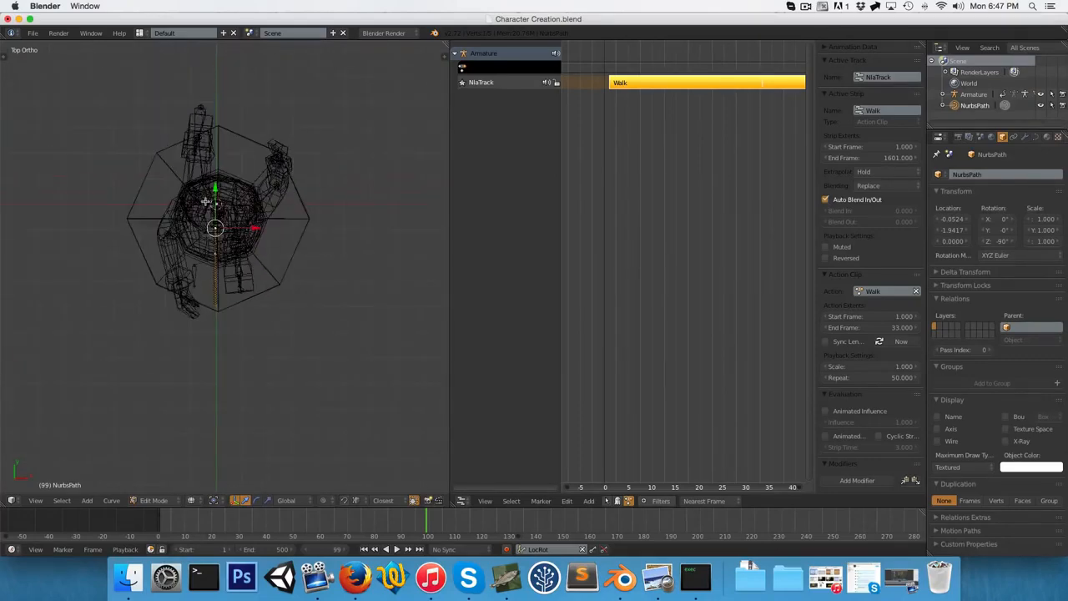
scroll(215, 300, down, 5)
shift+middle_drag(272, 305, 260, 167)
key(g)
click(270, 447)
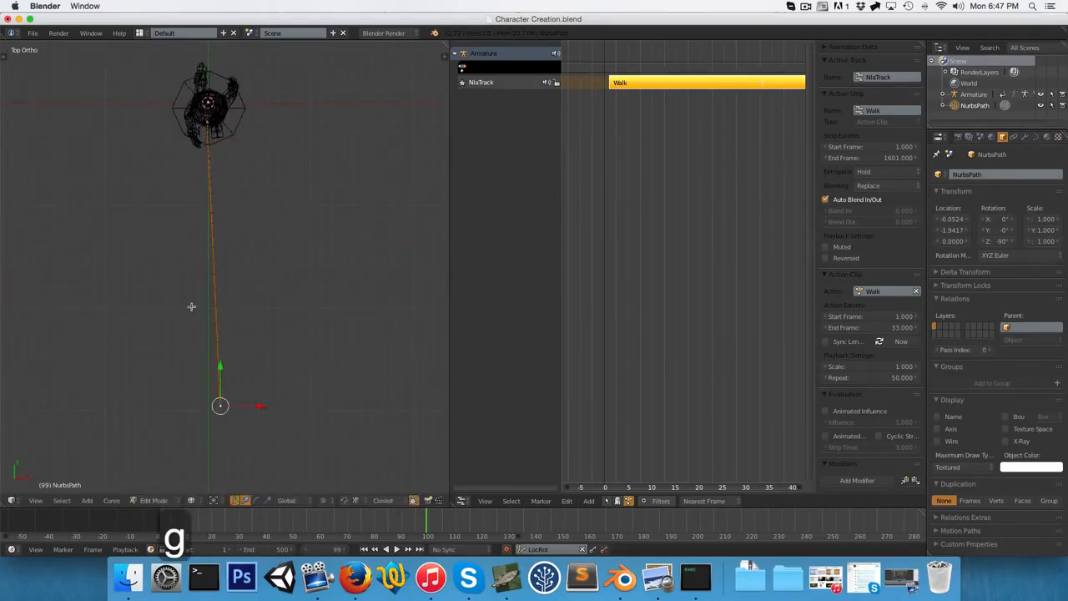
- Move the path's middle control points outward and its end point across to bend the path into a J-shaped curve
right_click(206, 126)
key(g)
click(133, 398)
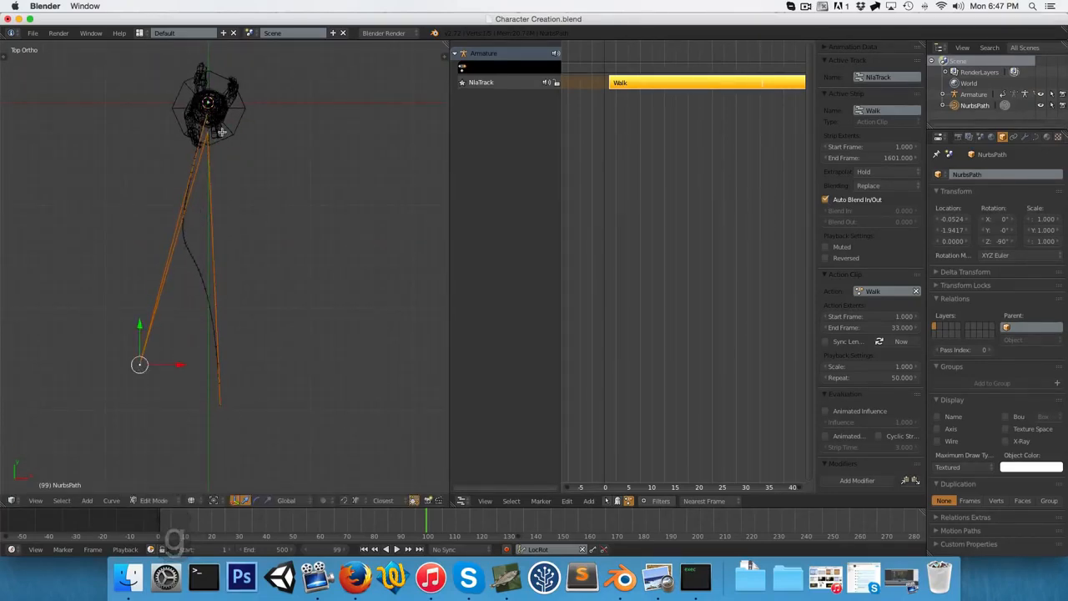
key(g)
click(166, 412)
right_click(220, 402)
key(g)
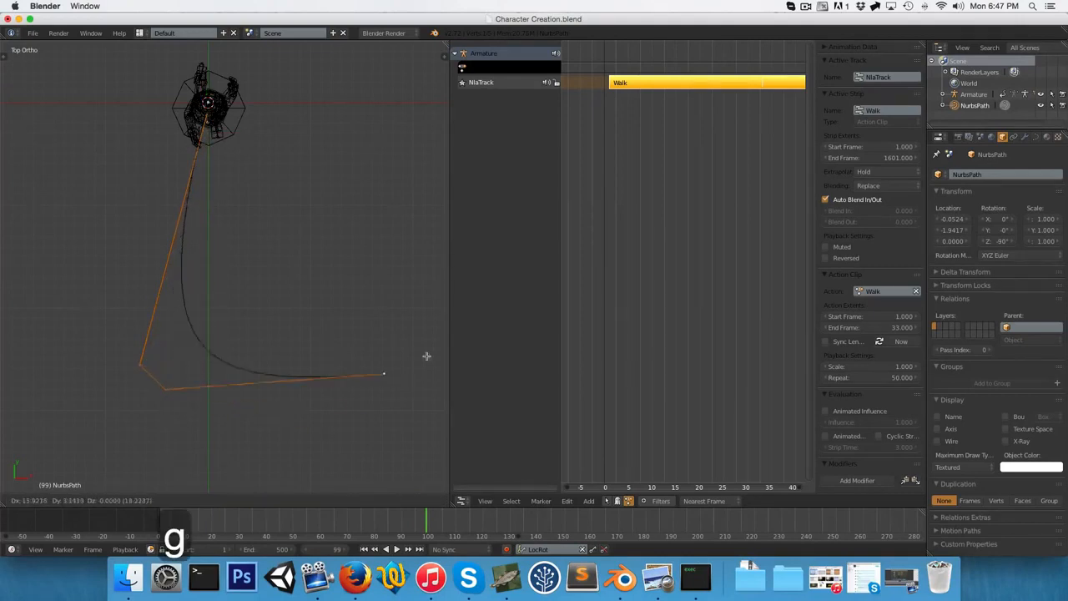
click(445, 318)
right_click(214, 140)
key(g)
click(100, 262)
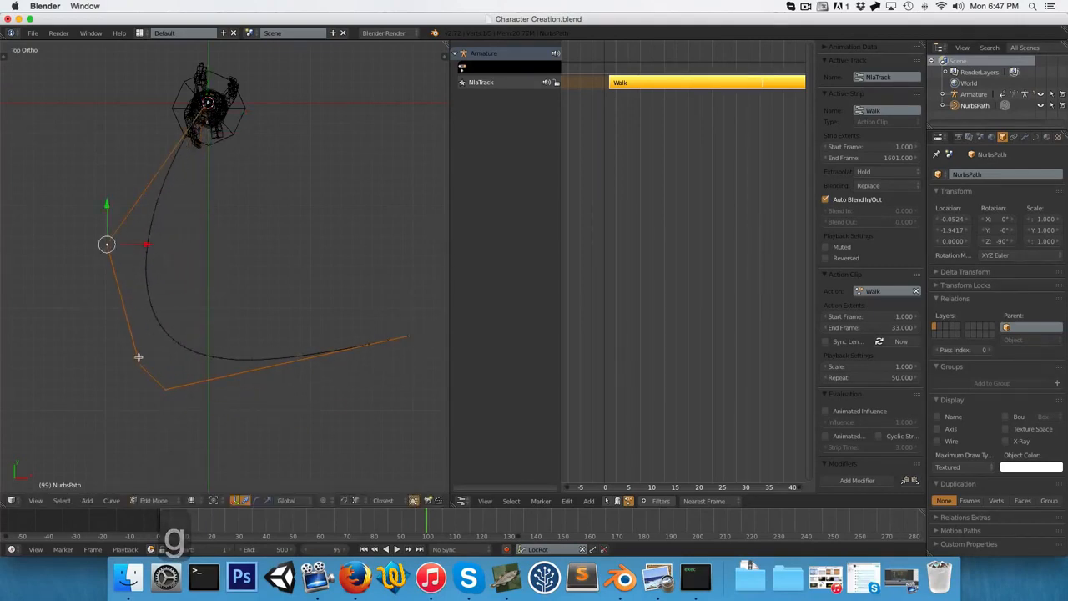
- Pull the path's two far control points outward and bring its end point back beside the character to form a loop
right_click(171, 392)
key(g)
click(395, 434)
right_click(138, 365)
key(g)
click(170, 457)
scroll(141, 276, down, 4)
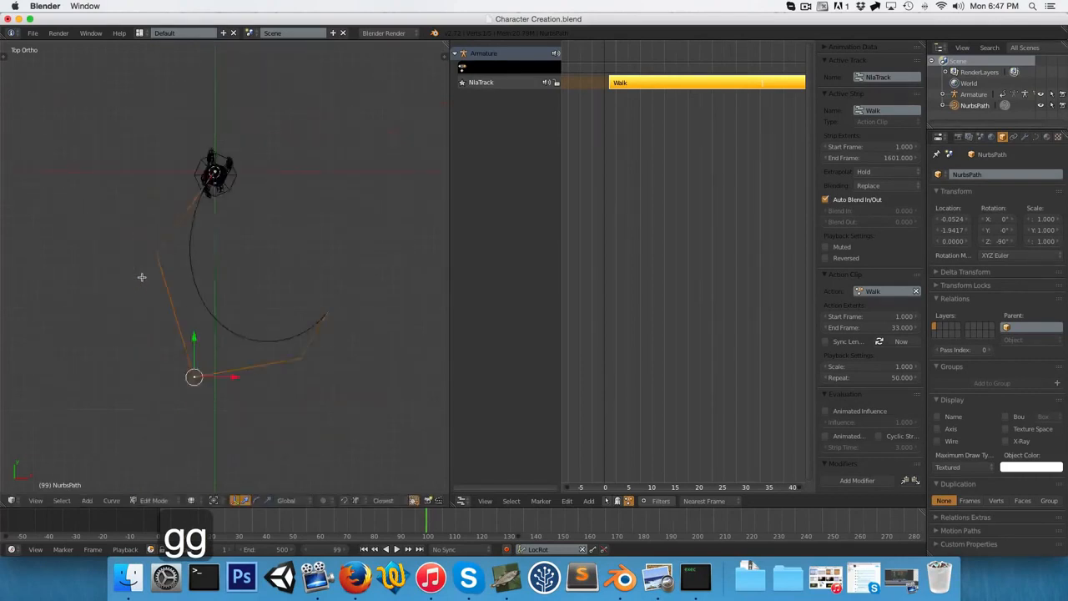
right_click(318, 303)
key(g)
click(275, 180)
- Spread the loop's three middle control points outward to make the path wider and rounder
right_click(288, 339)
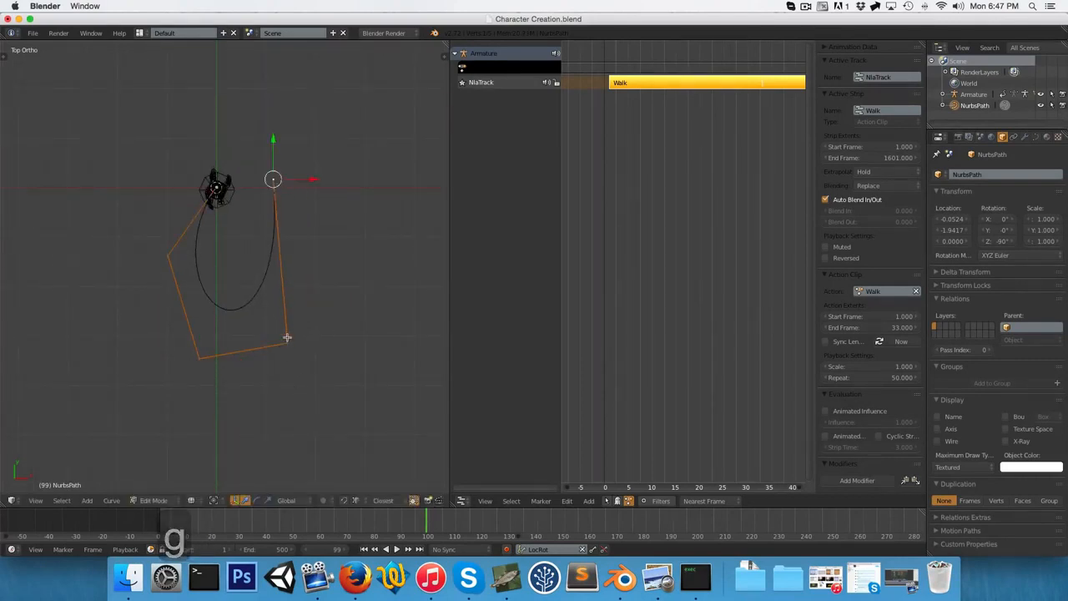
key(g)
click(406, 389)
right_click(199, 357)
key(g)
click(114, 419)
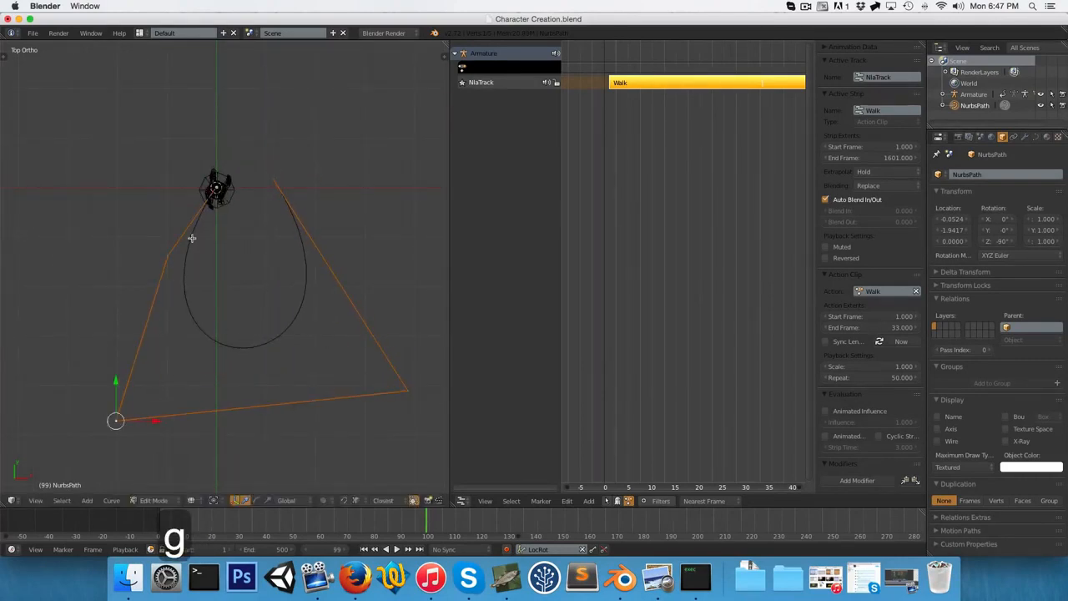
right_click(167, 258)
key(g)
click(60, 250)
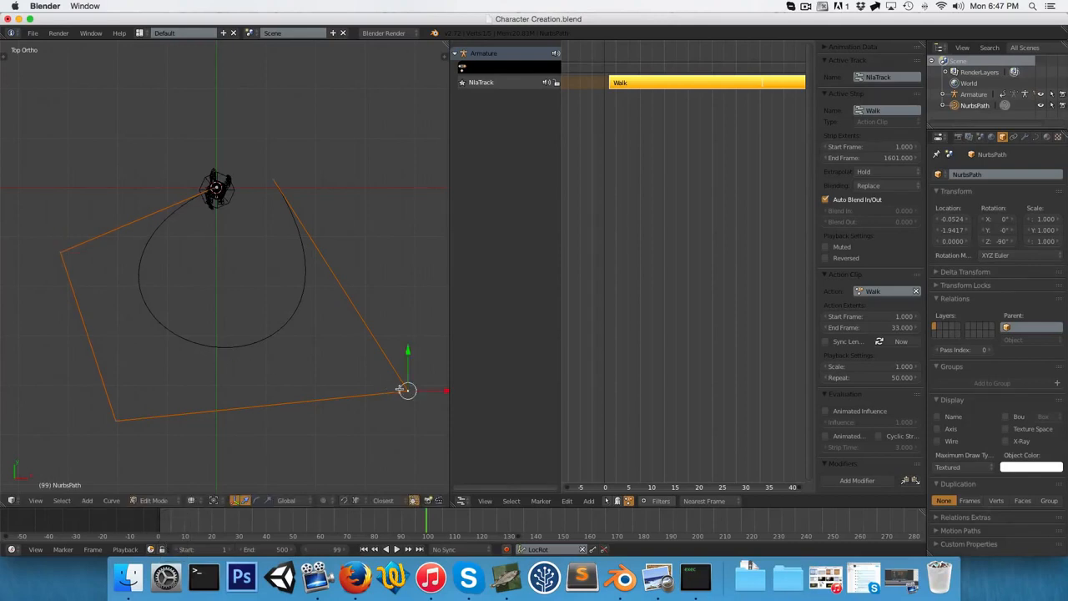
- Enlarge the loop by moving its two far control points and end point outward, and return to Object Mode with solid shading
right_click(407, 390)
key(g)
click(419, 443)
right_click(117, 419)
key(g)
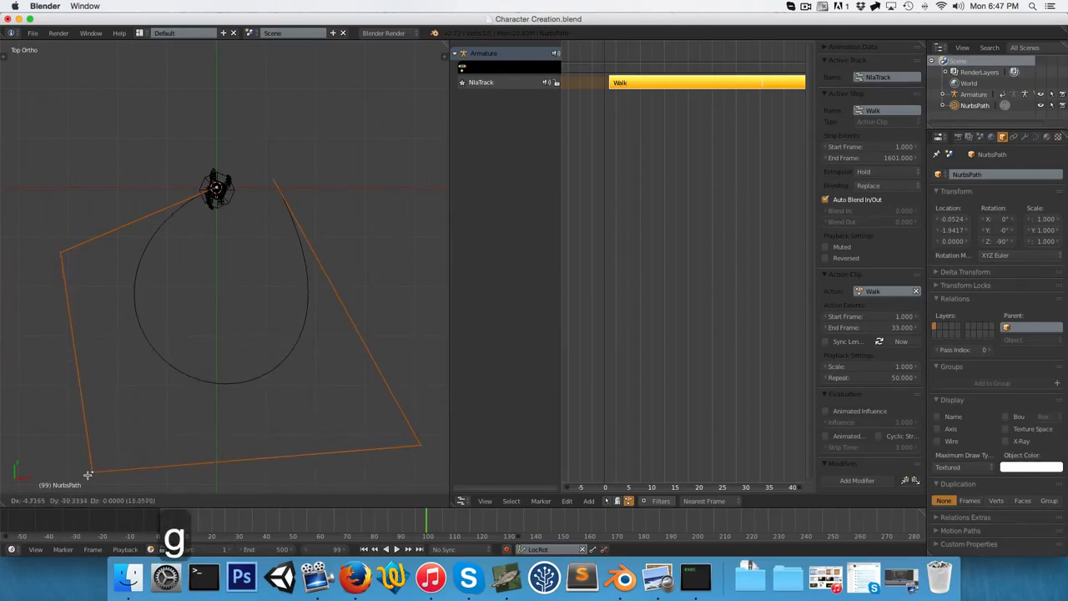
click(89, 472)
right_click(274, 185)
key(g)
click(322, 172)
key(Tab)
key(z)
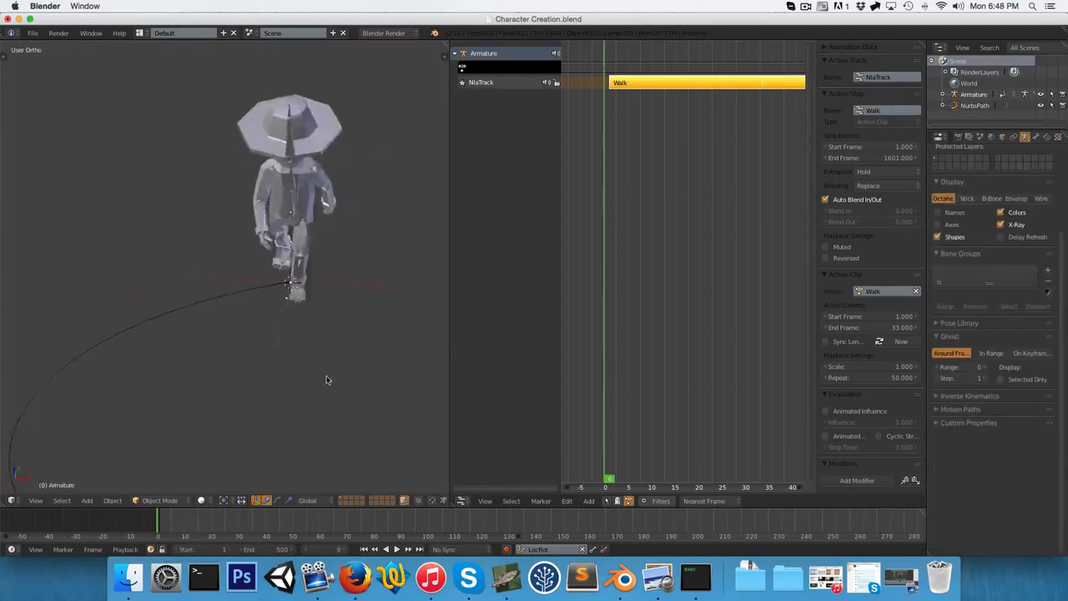
- Attach the armature to the NurbsPath curve with the Path Constraint parenting option, and select the armature alone
scroll(238, 342, down, 4)
scroll(358, 250, up, 5)
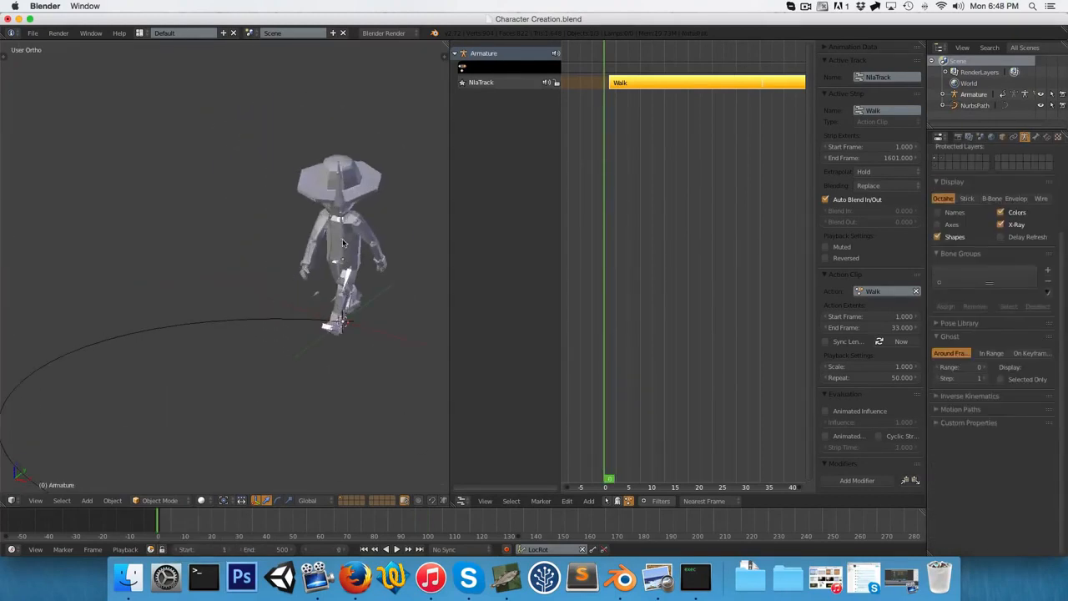
right_click(342, 239)
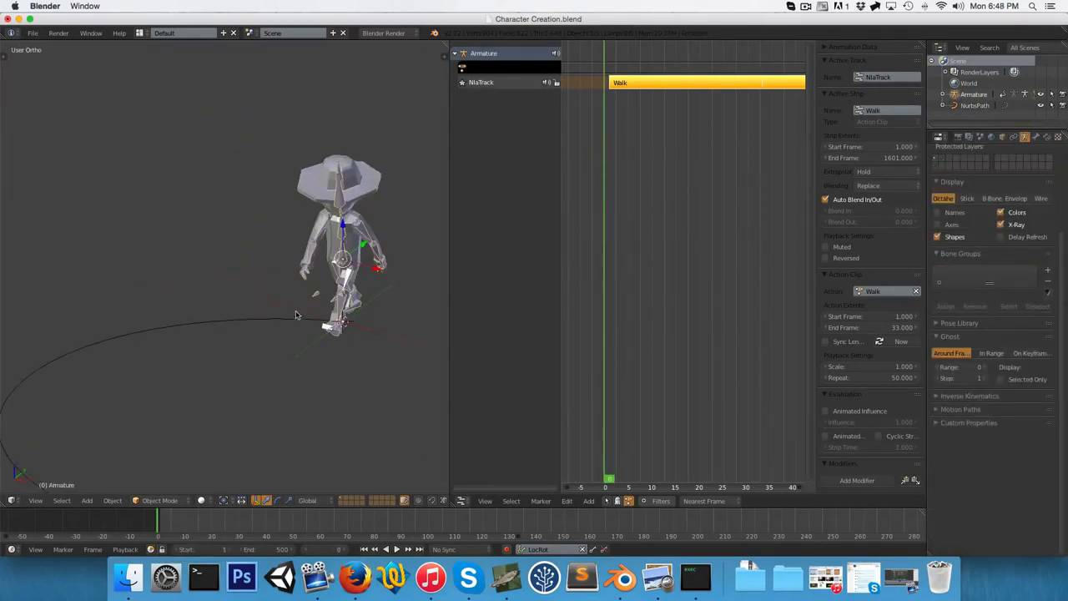
scroll(303, 331, up, 3)
mouse_move(303, 331)
middle_down()
mouse_move(312, 310)
mouse_move(293, 346)
middle_up()
right_click(293, 344)
scroll(269, 335, down, 3)
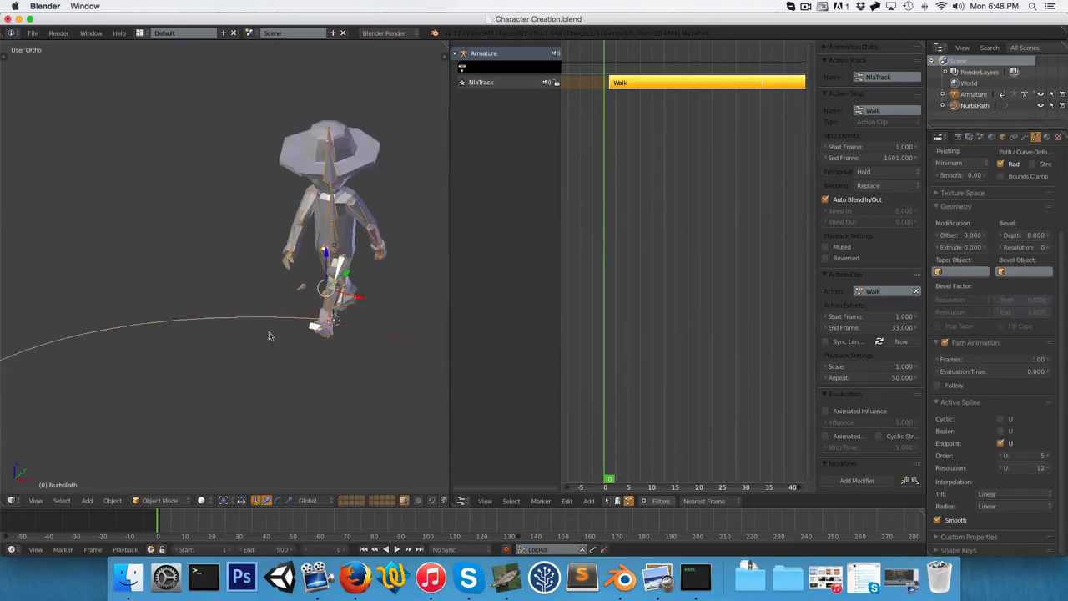
scroll(269, 332, down, 1)
key(ctrl+p)
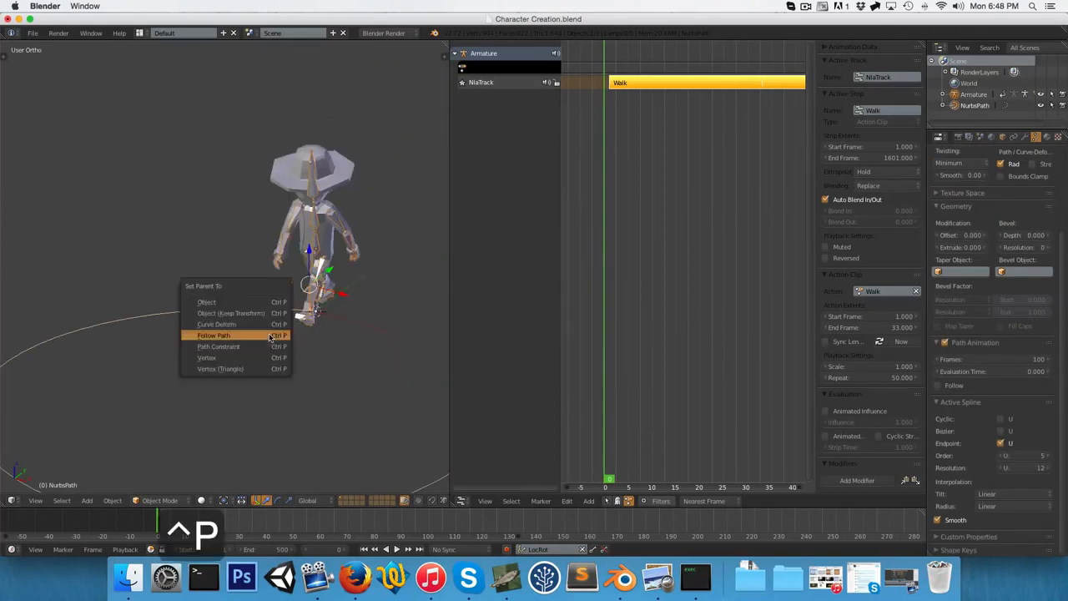
click(231, 351)
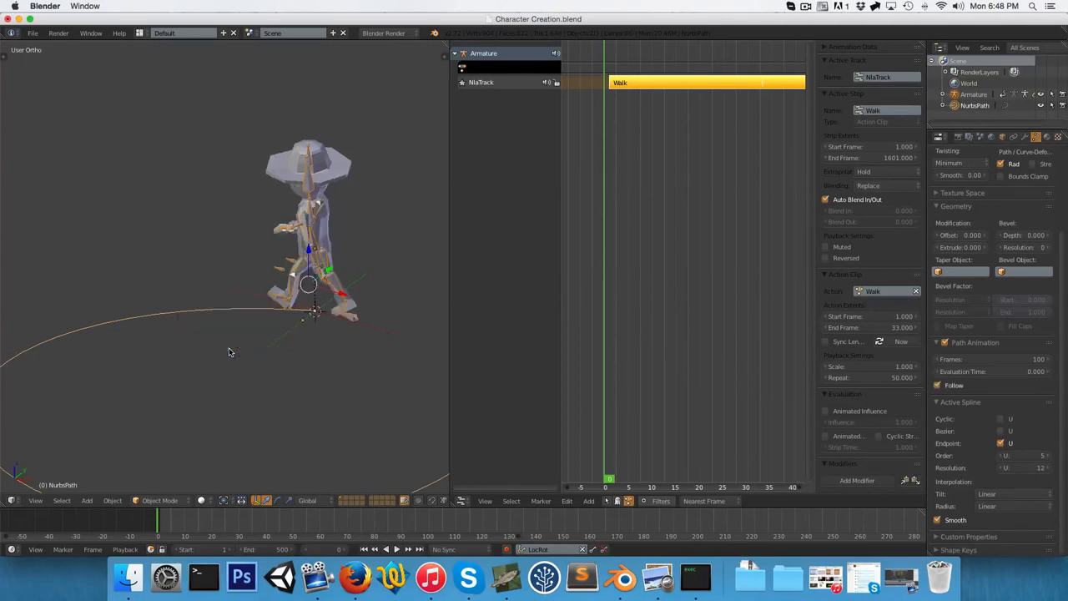
right_click(310, 239)
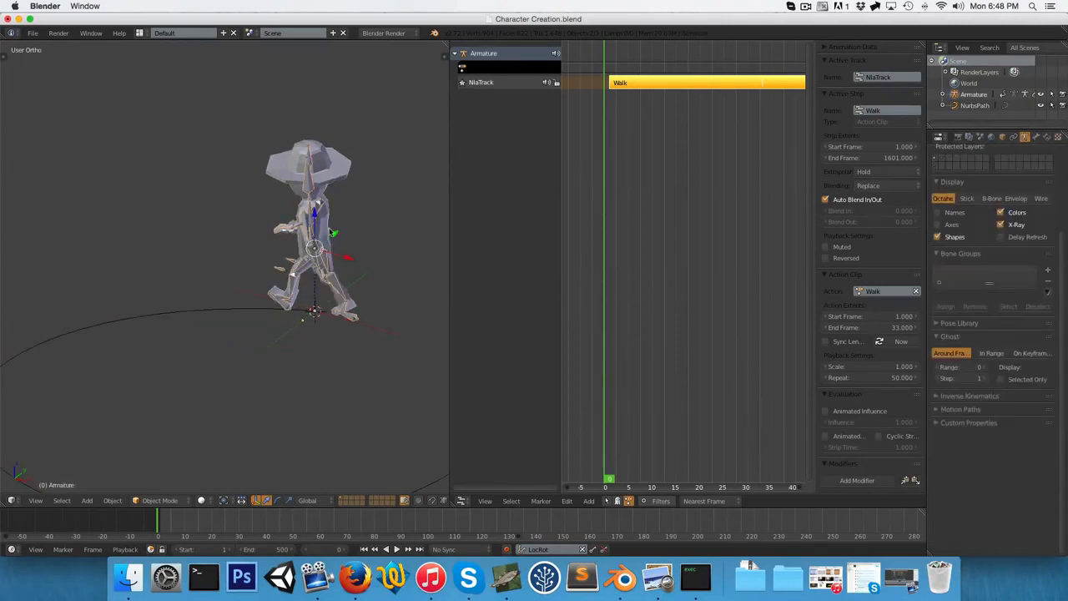
- Animate the armature's Follow Path constraint along NurbsPath and play back the walk to check the movement
click(1014, 137)
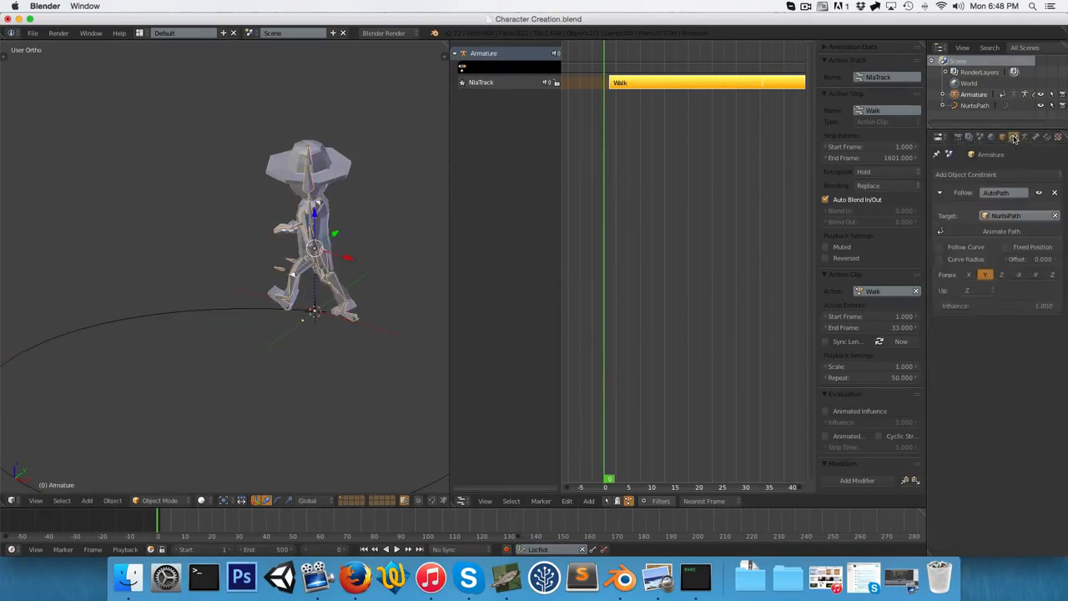
key(alt+a)
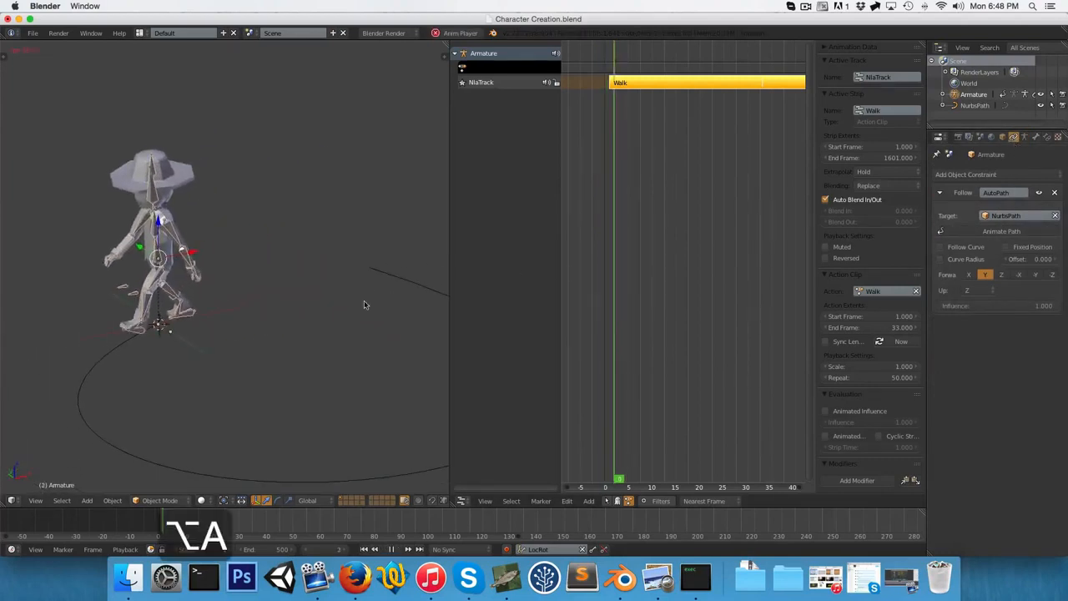
middle_drag(207, 336, 255, 401)
key(alt+a)
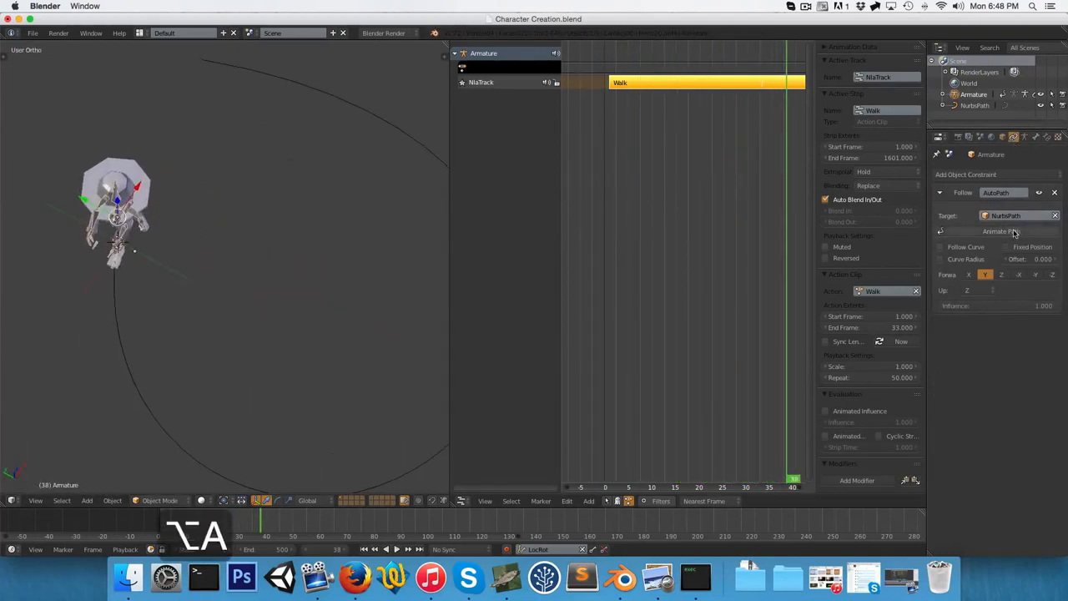
click(1014, 233)
key(alt+a)
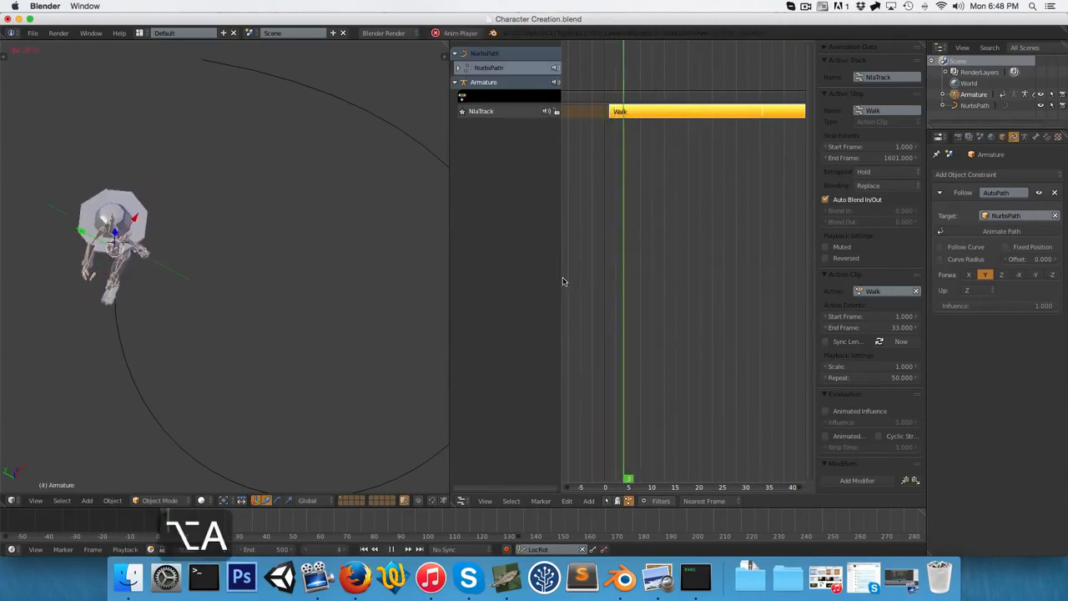
scroll(94, 332, down, 3)
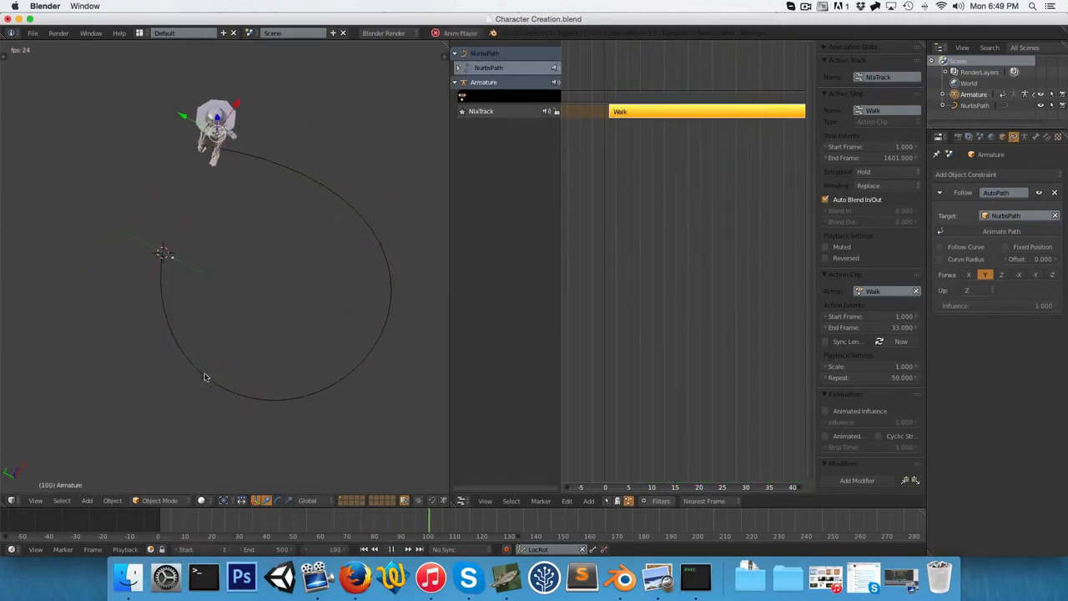
key(alt+a)
- Check the character's facing direction from the start frame, then enable Follow Curve on the armature's constraint and return to the start
key(shift+Left)
scroll(172, 350, up, 5)
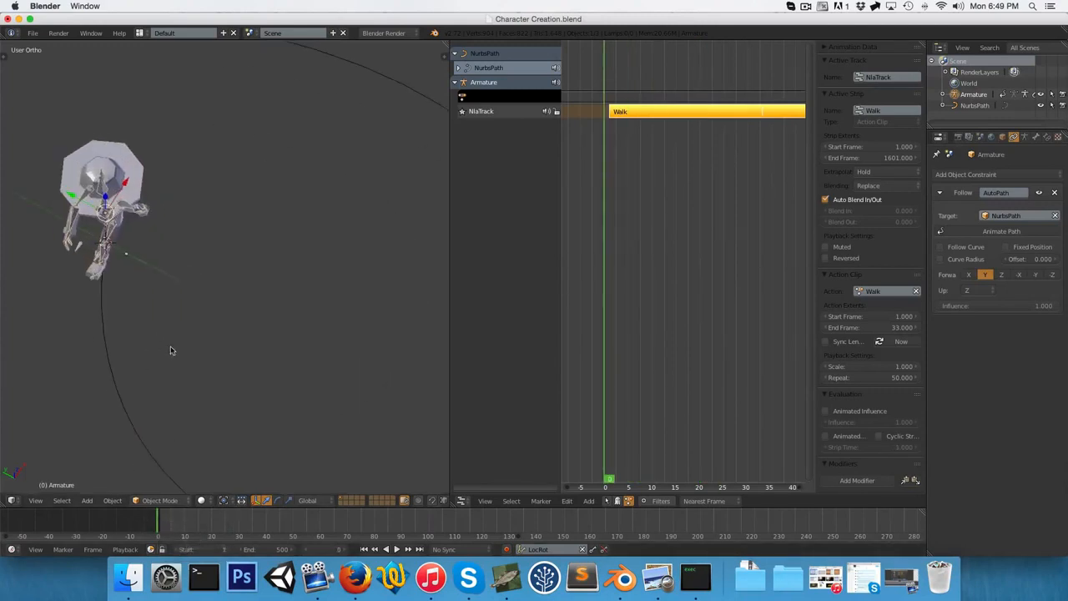
middle_drag(172, 350, 283, 311)
key(alt+a)
key(alt+a)
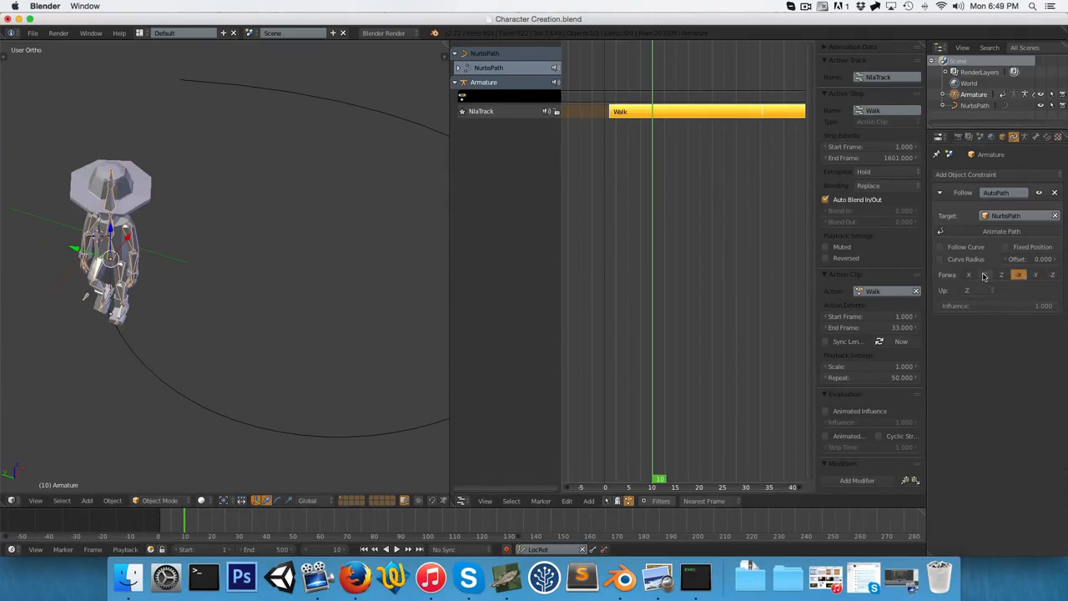
click(940, 246)
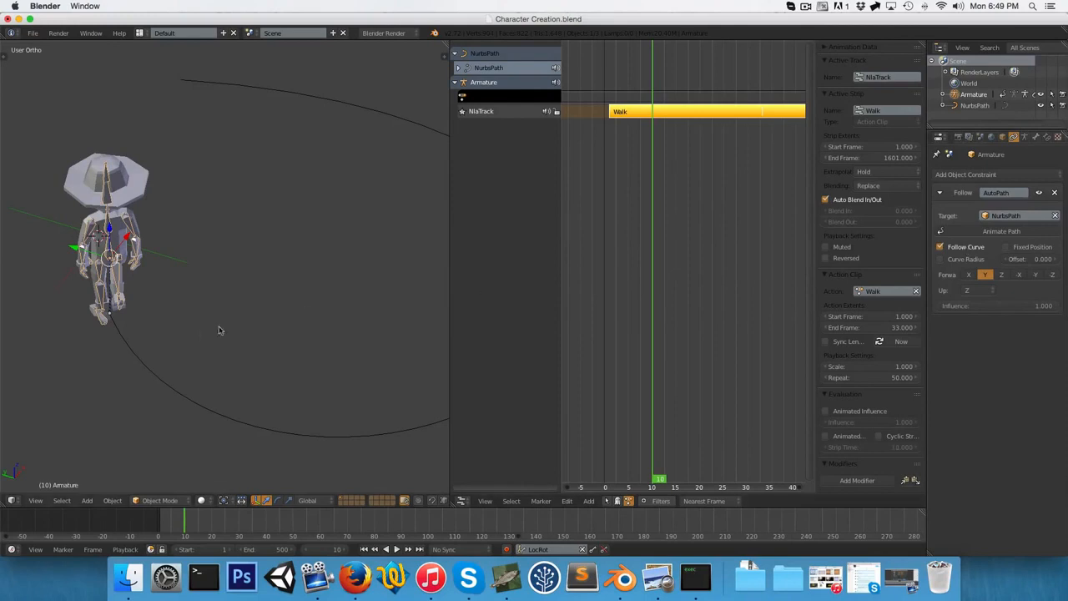
middle_drag(220, 331, 137, 333)
drag(185, 522, 161, 538)
- Set the Follow Path constraint's forward axis to -Y and play back the walk around the loop
click(1034, 275)
key(alt+a)
scroll(217, 360, down, 2)
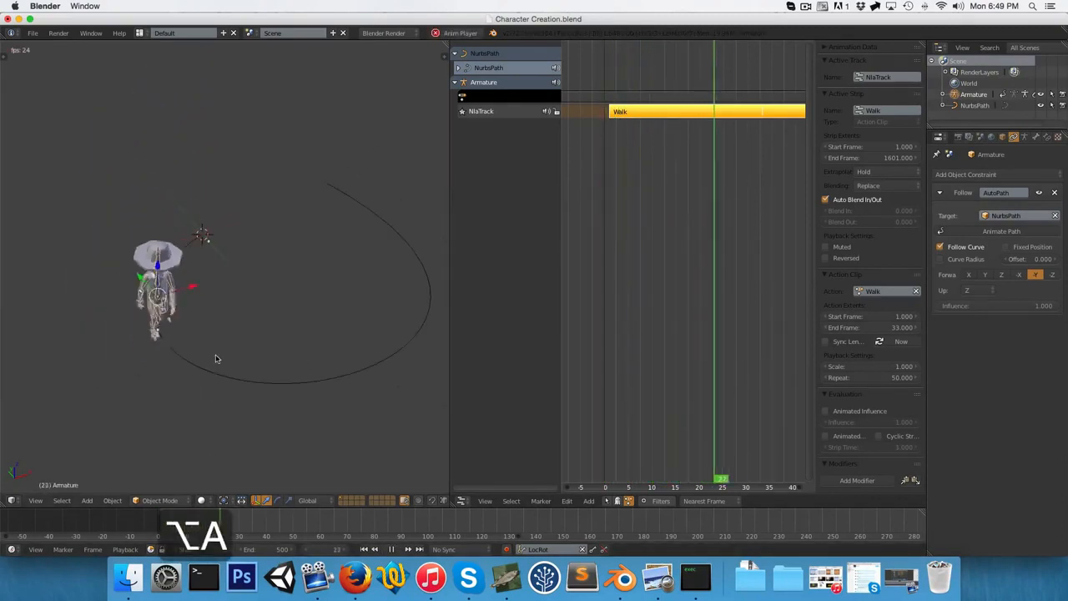
middle_drag(287, 356, 242, 334)
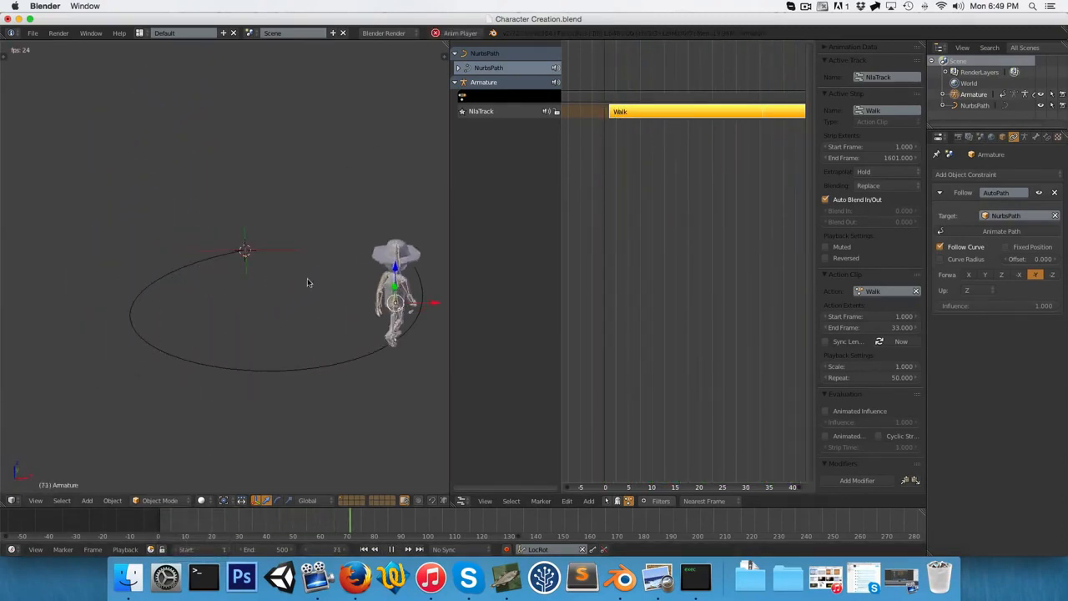
key(alt+a)
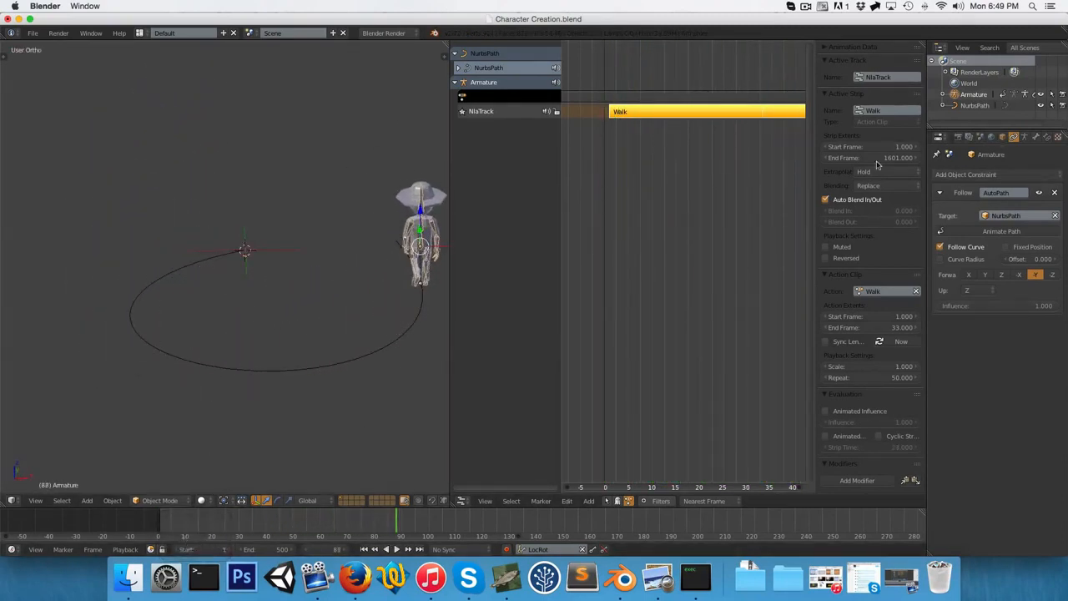
- Select the NurbsPath curve and set its path animation length to 350 frames
right_click(378, 349)
click(1036, 136)
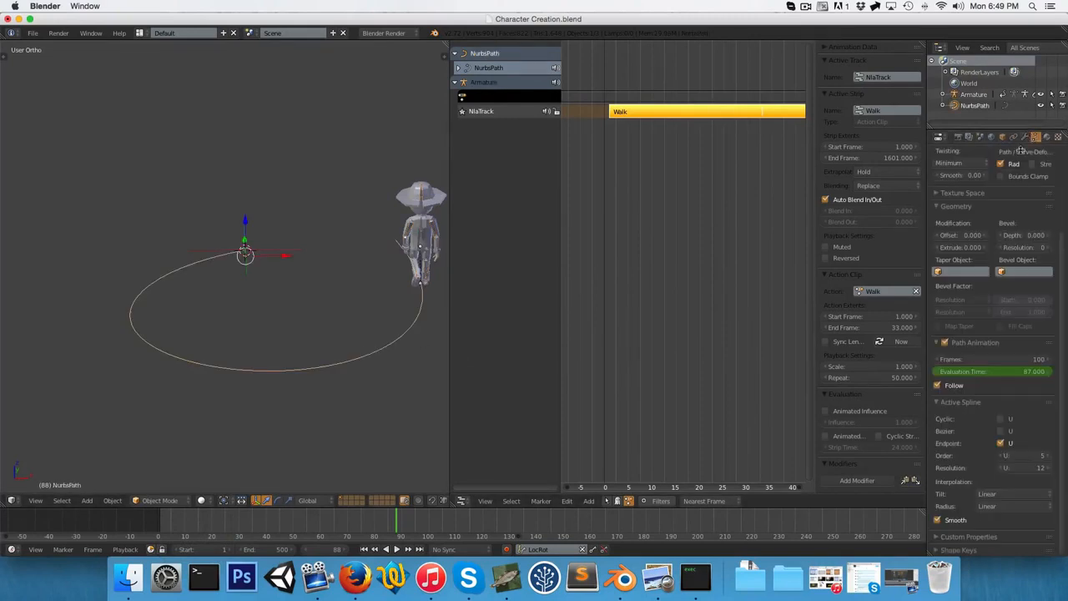
drag(969, 359, 1034, 359)
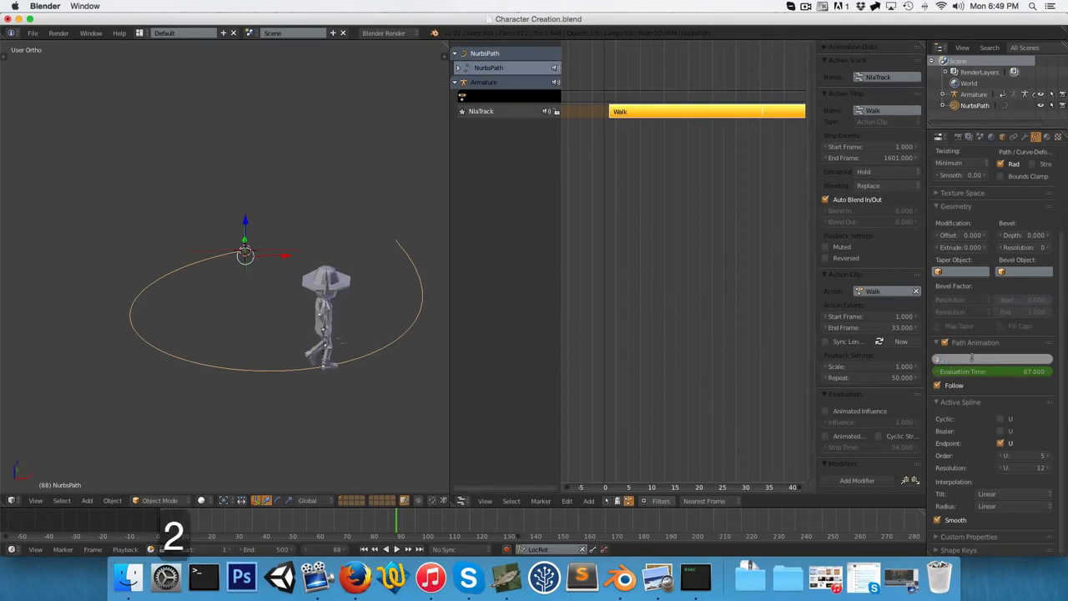
key(BackSpace)
text(350)
key(Return)
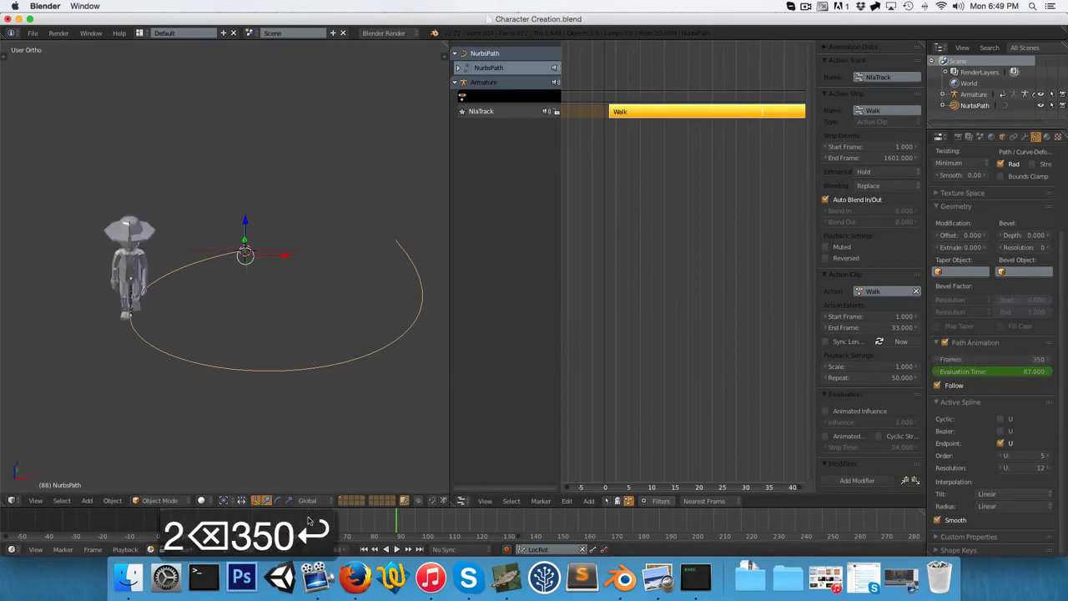
- Play back the walk from several angles to compare the walking speed with the foot movement
key(alt+a)
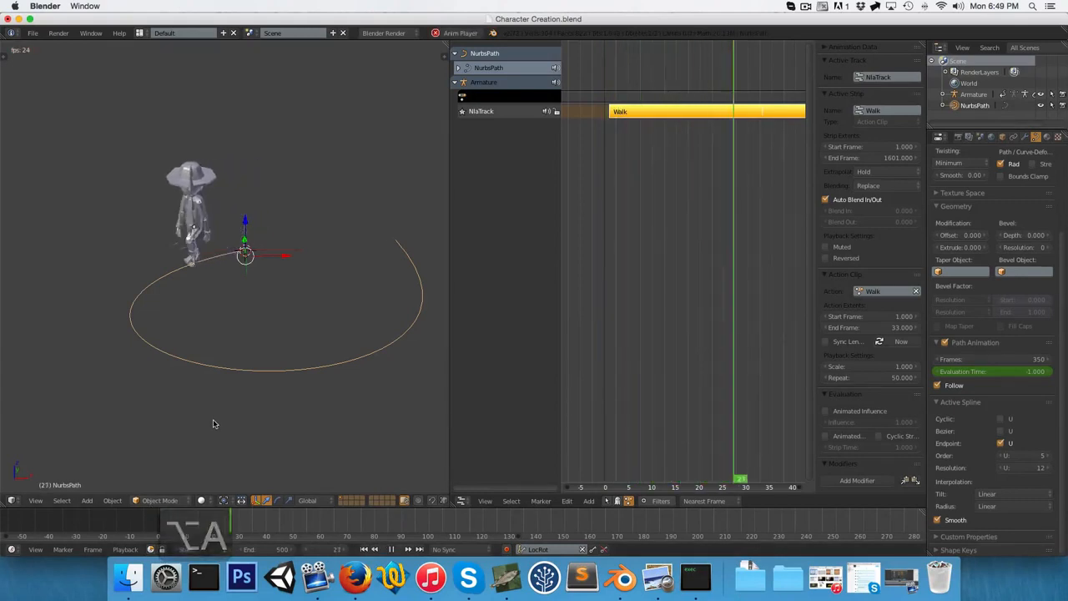
scroll(213, 419, up, 3)
middle_drag(251, 360, 222, 346)
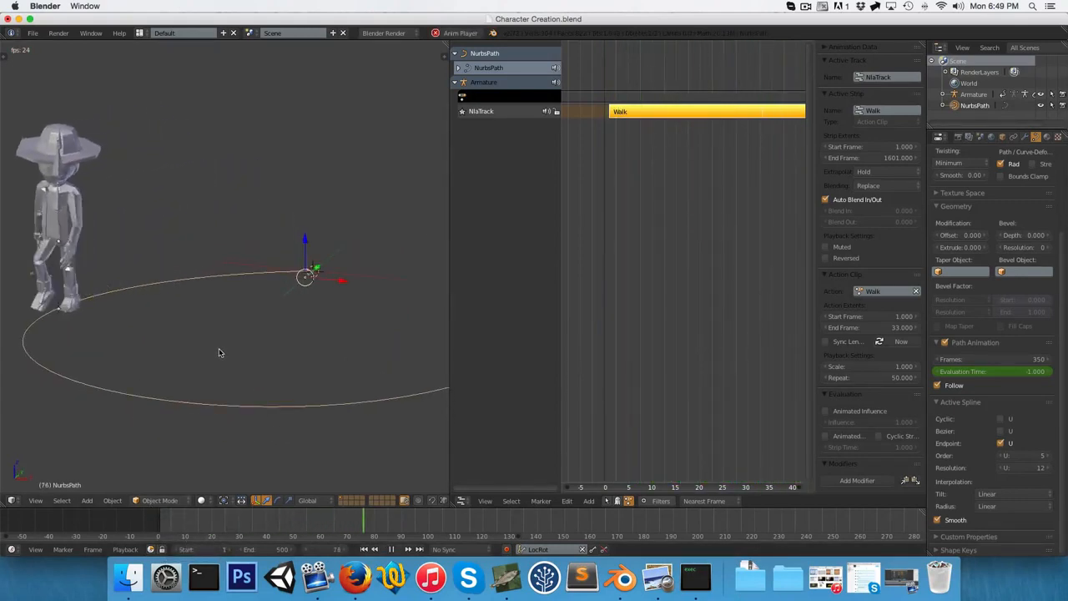
scroll(218, 350, down, 2)
middle_drag(218, 350, 307, 350)
key(alt+a)
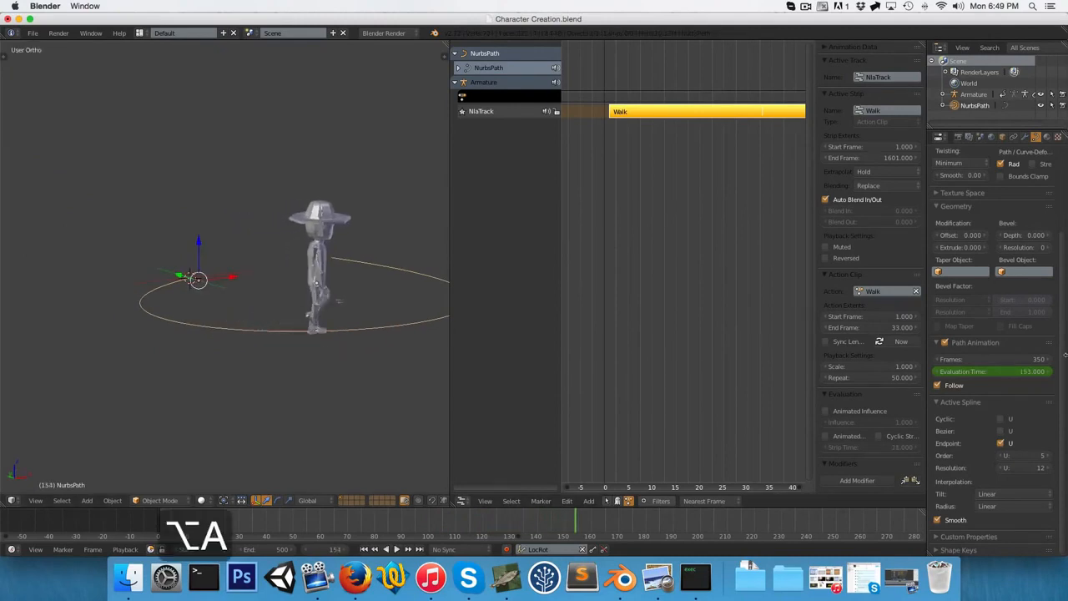
- Set the NurbsPath path animation length to 300 frames and play the walk again
click(992, 359)
text(300)
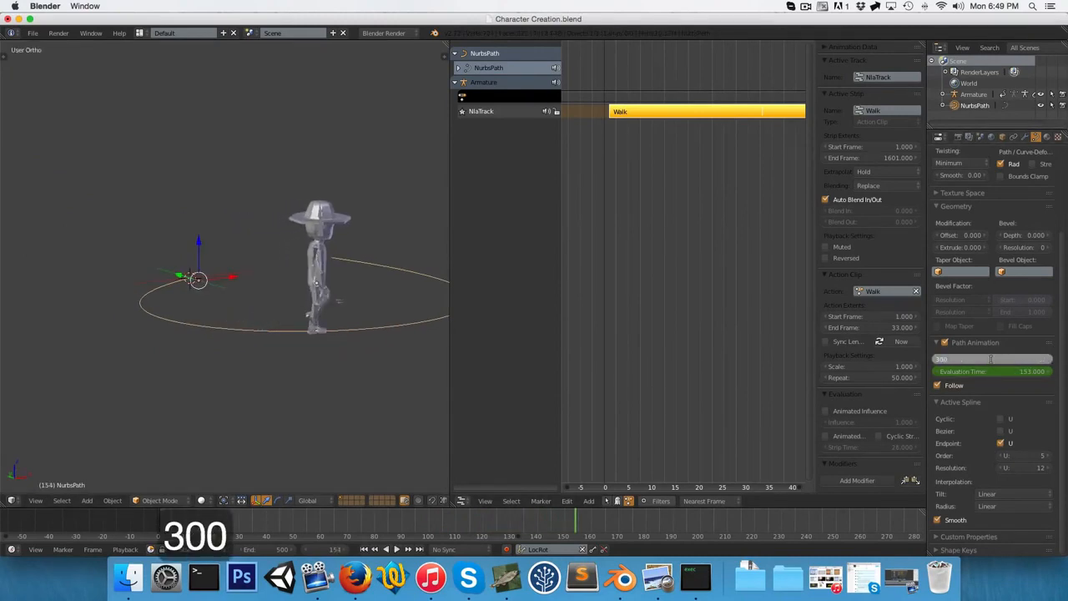
key(Return)
key(alt+a)
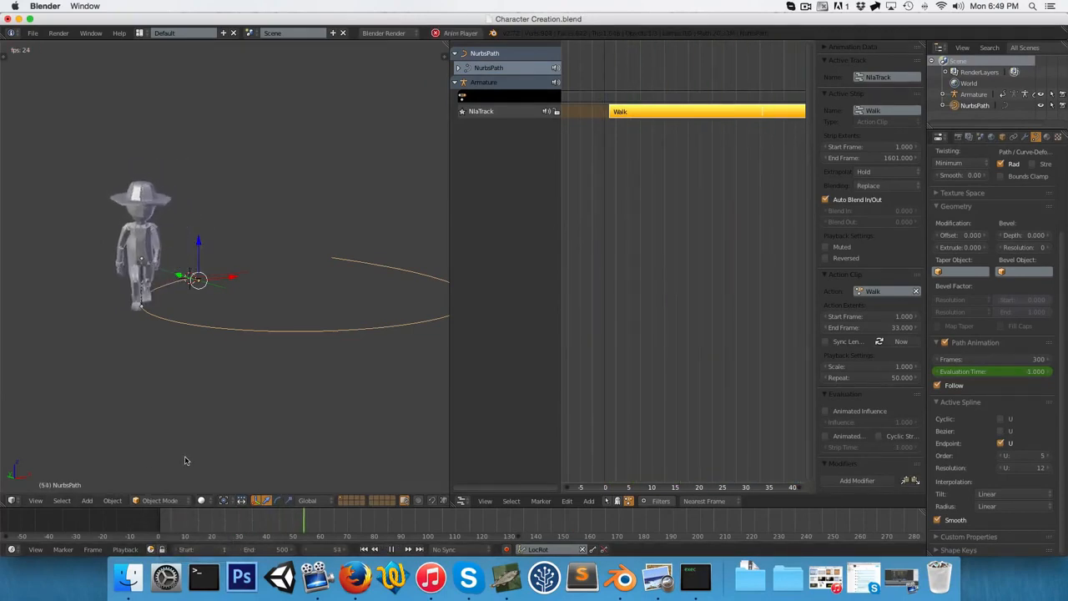
scroll(225, 392, up, 2)
shift+middle_drag(224, 392, 159, 412)
scroll(236, 392, down, 3)
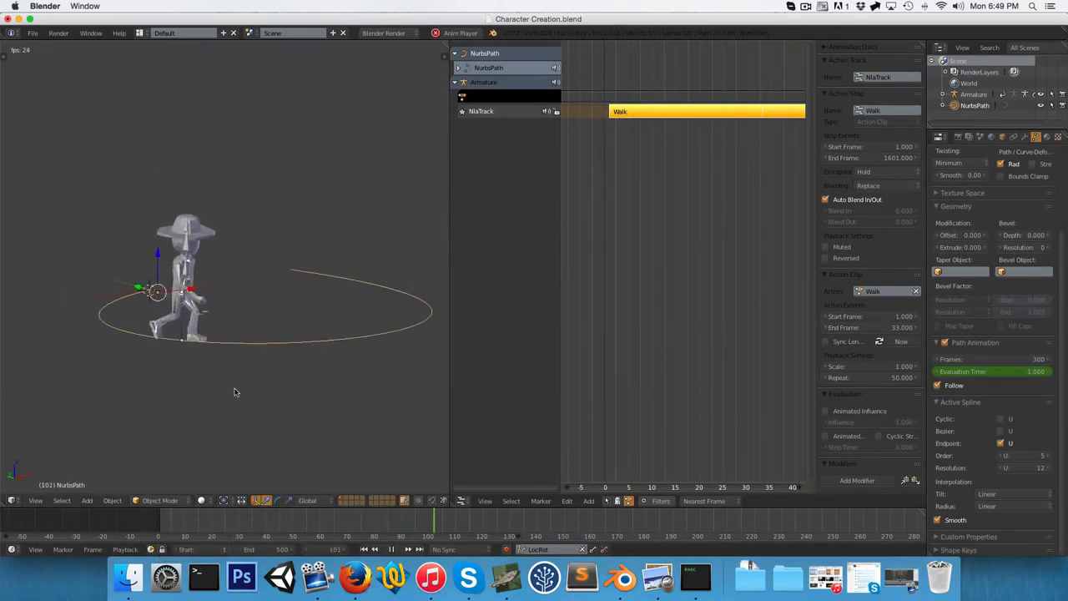
- Switch the 3D view to perspective and maximize it to watch the character walk around the path
key(5)
middle_drag(237, 391, 164, 396)
scroll(241, 400, down, 4)
scroll(200, 381, up, 2)
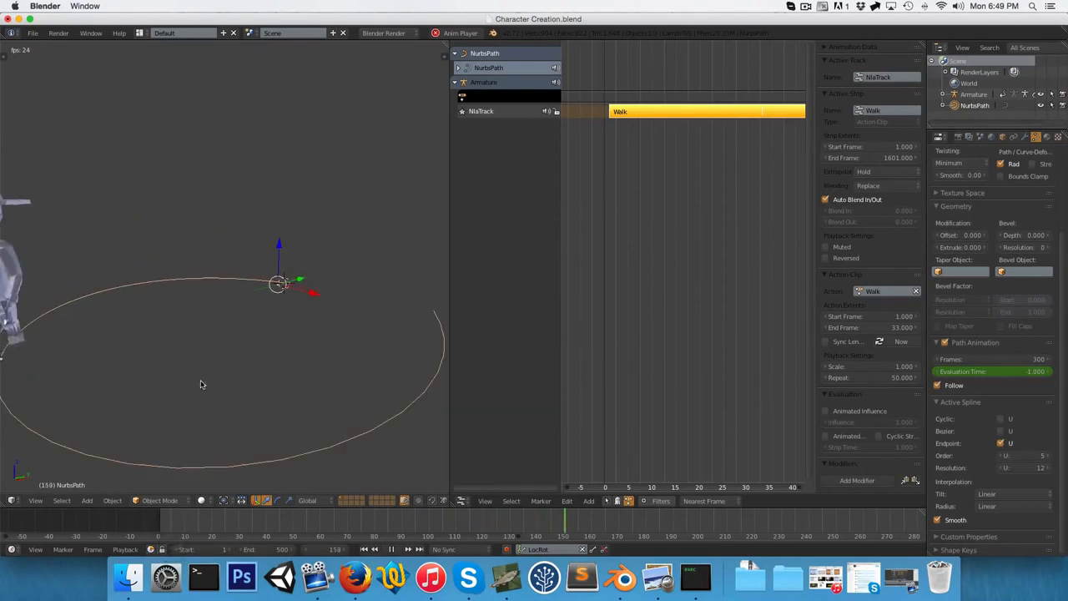
key(shift+space)
scroll(376, 407, up, 3)
scroll(376, 407, down, 4)
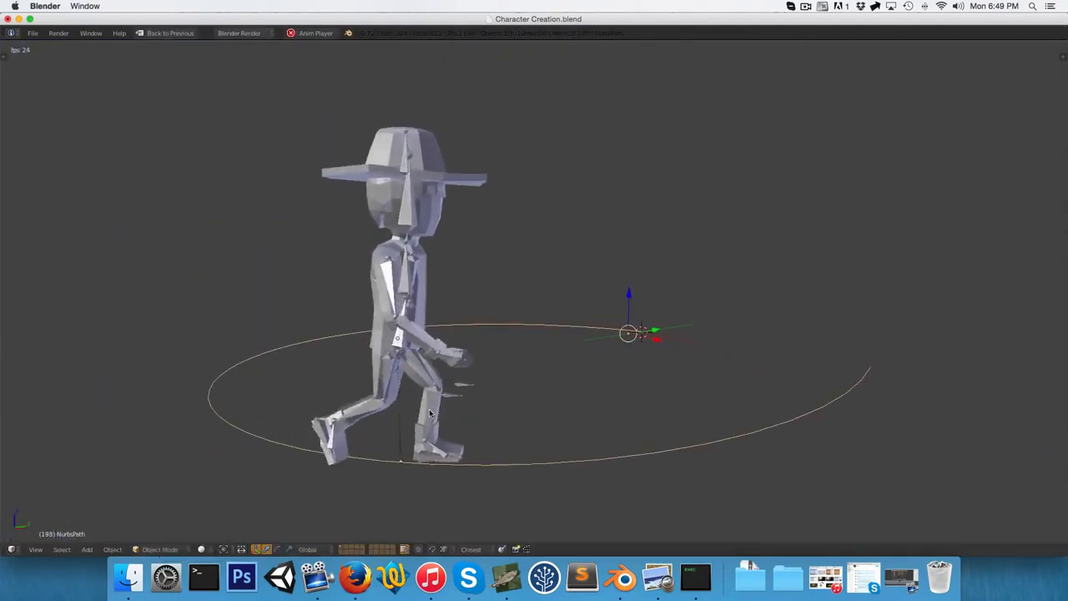
- Show the character with textured shading and hide the armature
key(alt+z)
key(ctrl+Tab)
right_click(734, 374)
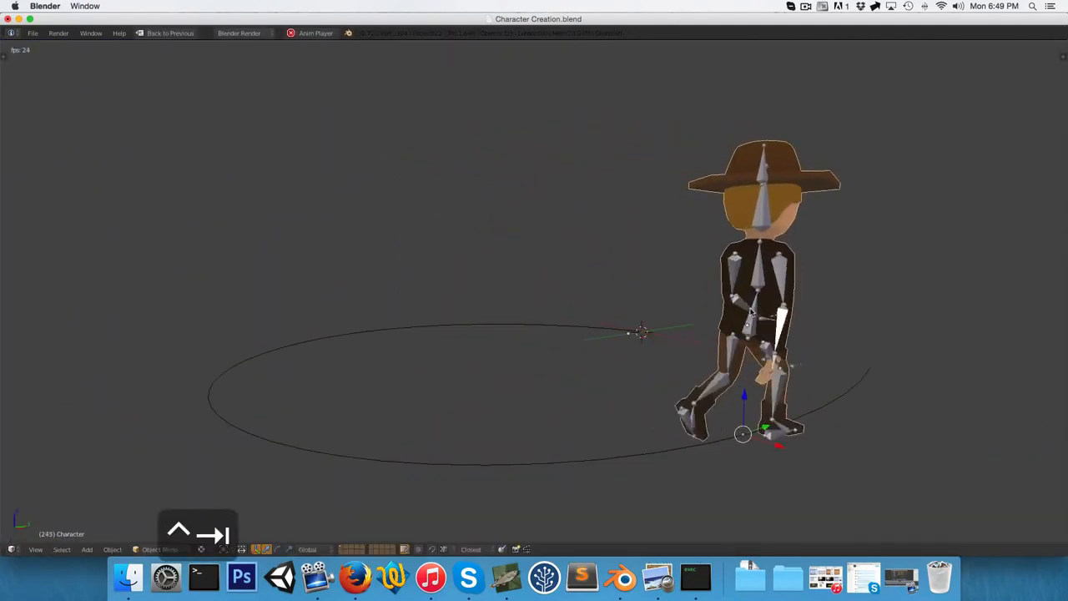
right_click(808, 355)
key(h)
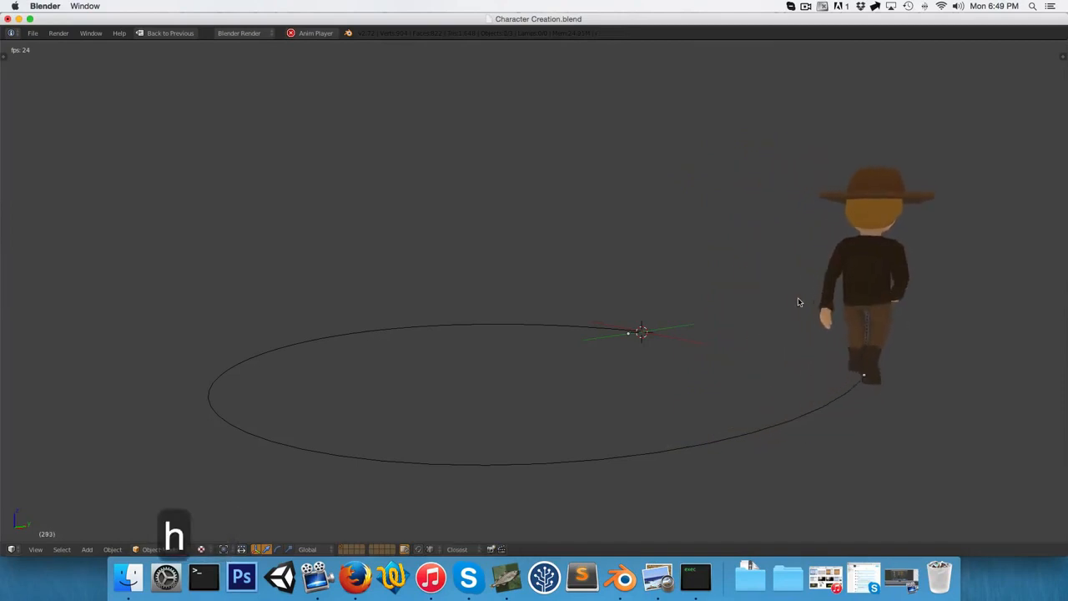
- Replay the textured walk animation from the first frame and examine it up close from another angle
key(shift+Left)
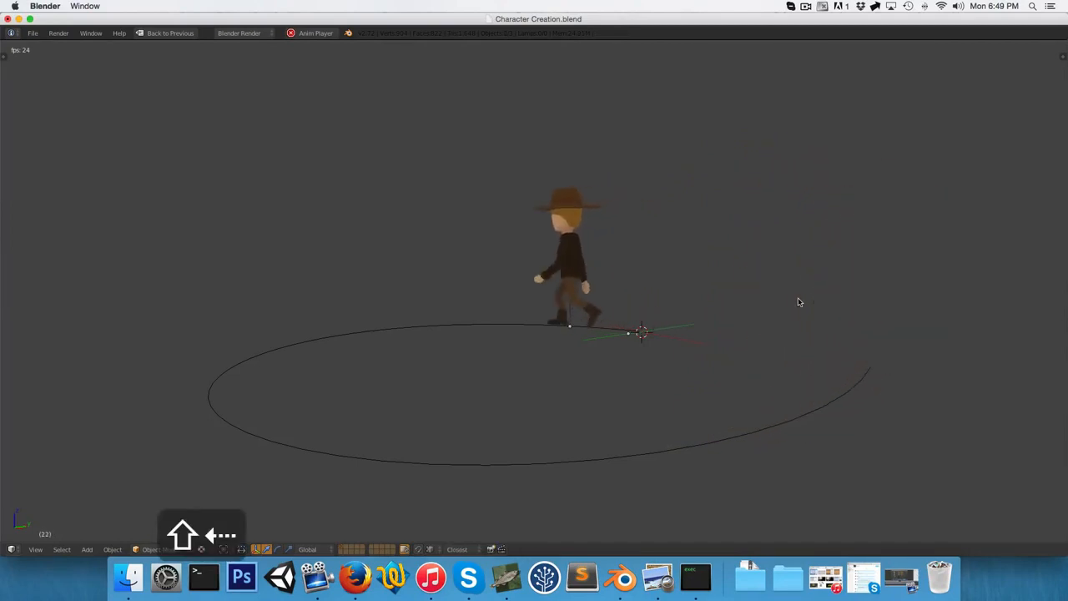
scroll(467, 298, up, 2)
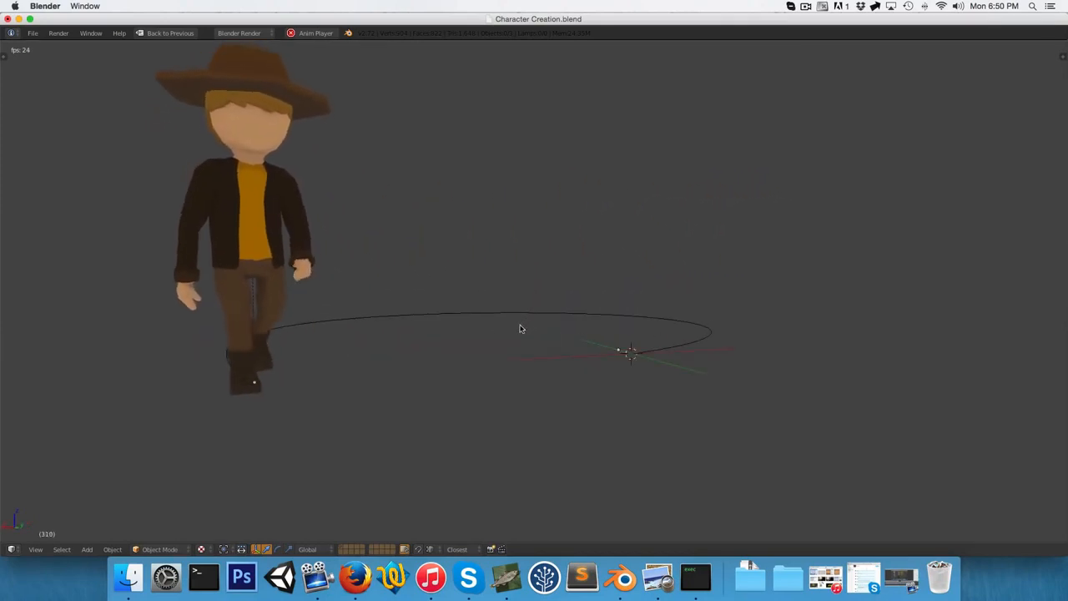
key(shift+Left)
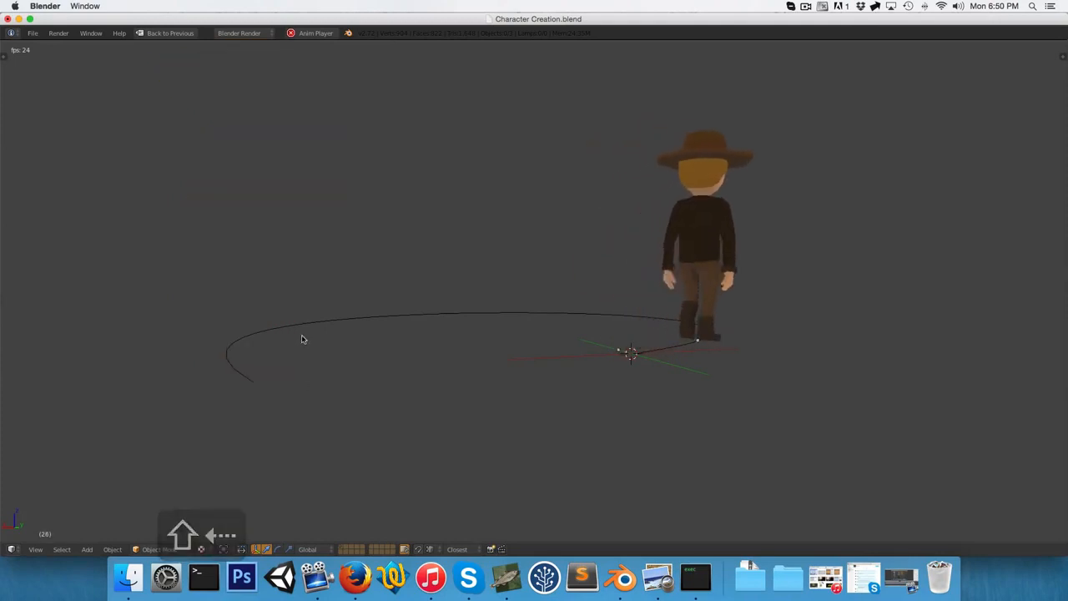